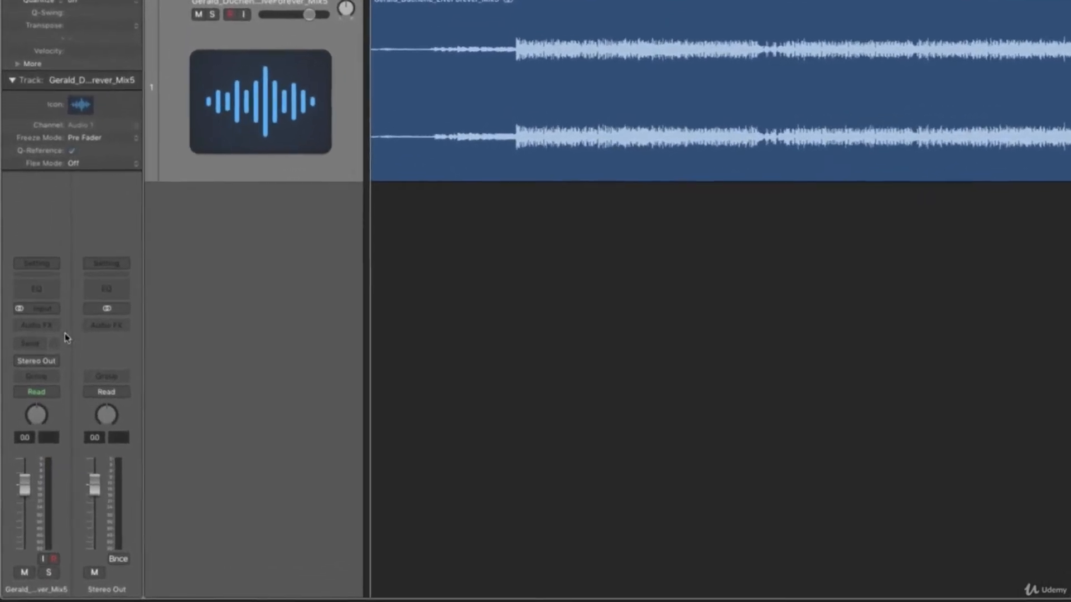
# - Insert a stereo Gain plug-in on the audio track's channel strip and move its window out of the way
pyautogui.click(44, 372)
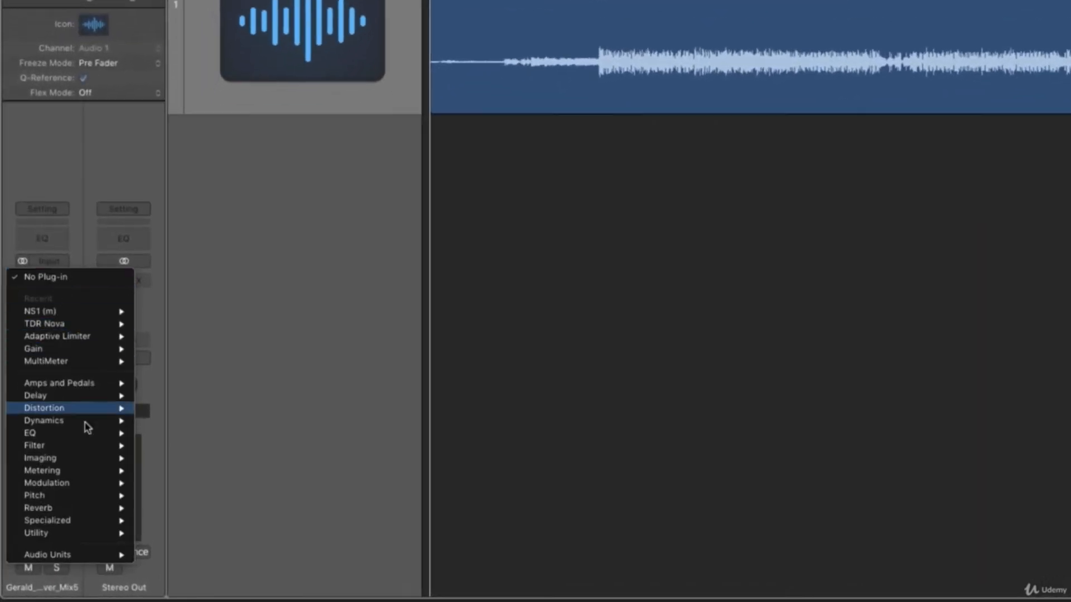
pyautogui.moveTo(92, 537)
pyautogui.moveTo(168, 535)
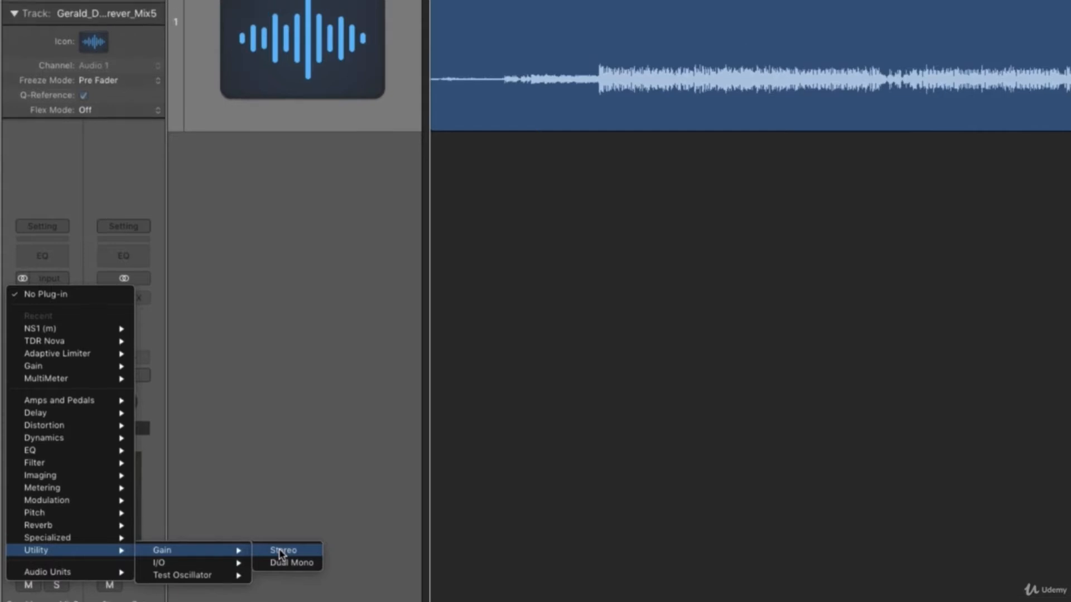
pyautogui.click(280, 536)
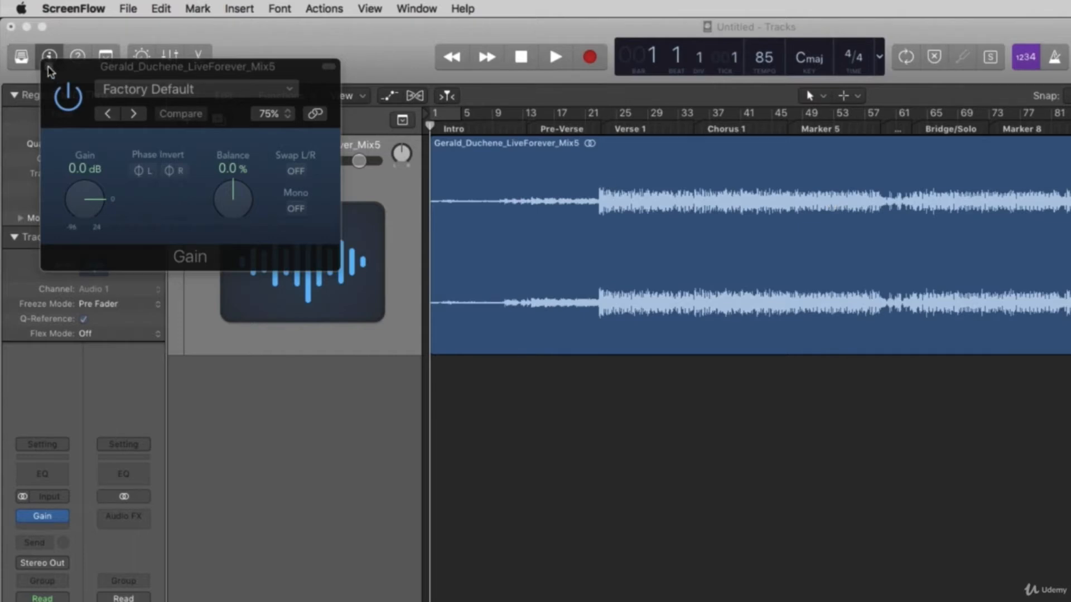
pyautogui.moveTo(90, 72); pyautogui.dragTo(89, 38)
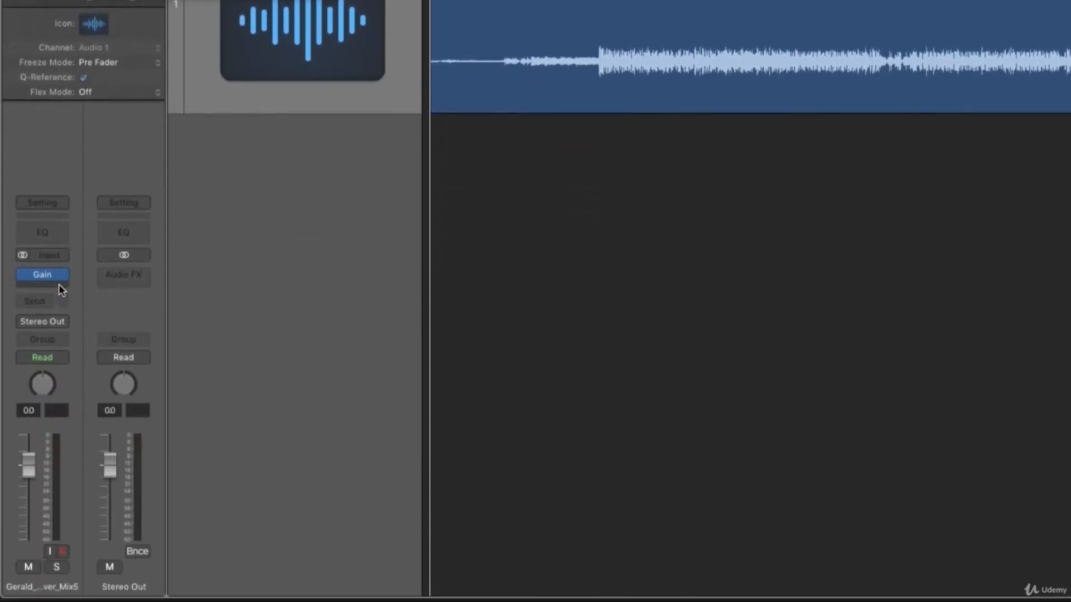
# - Add a stereo Compressor below the Gain plug-in on the audio track and position its window below the timeline ruler
pyautogui.click(58, 284)
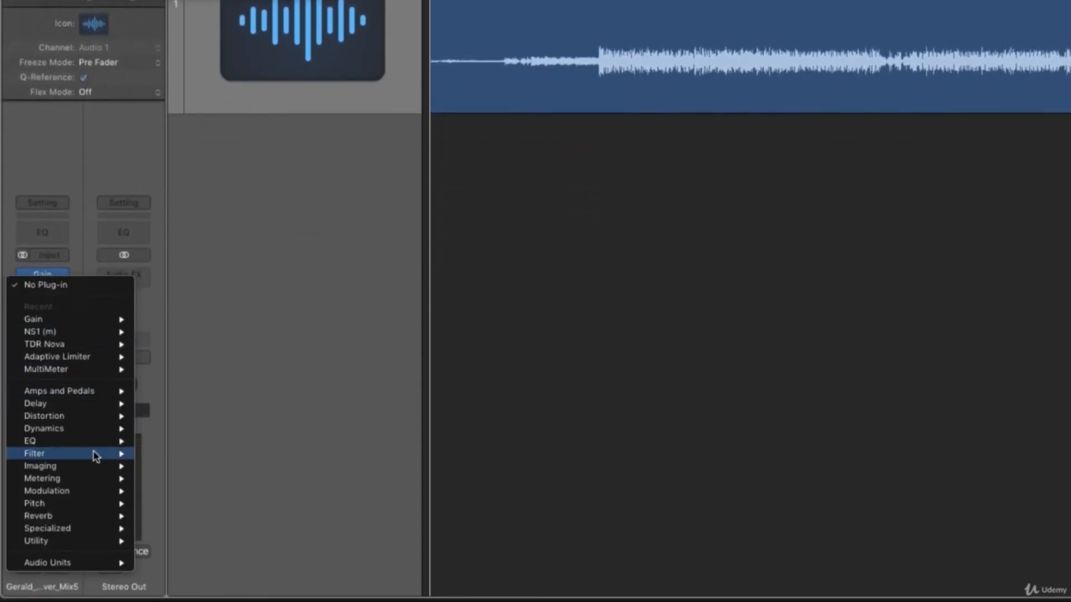
pyautogui.moveTo(95, 456)
pyautogui.moveTo(96, 431)
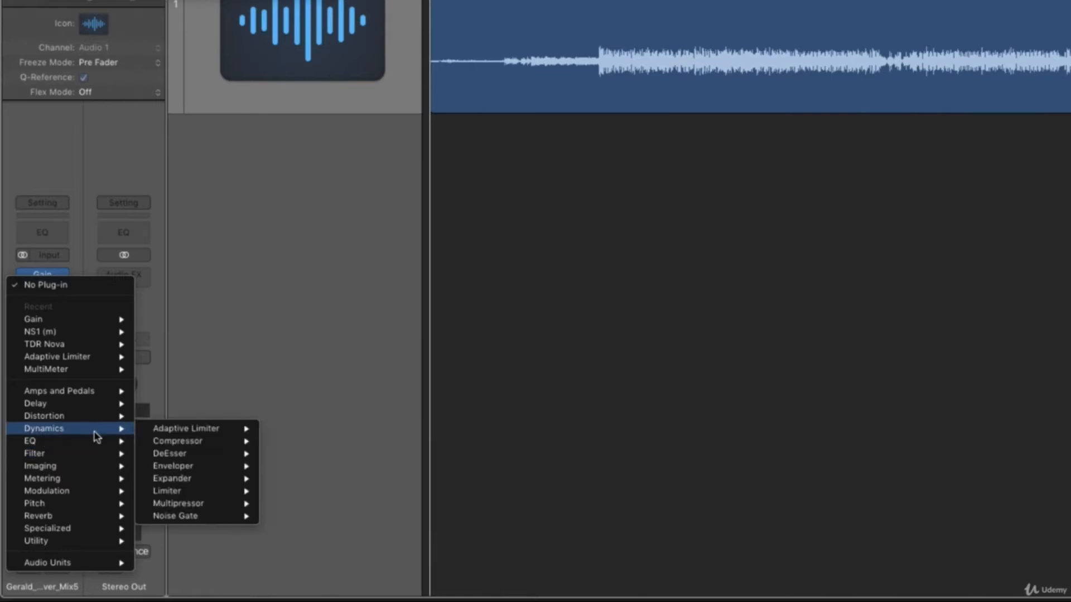
pyautogui.moveTo(206, 444)
pyautogui.click(281, 443)
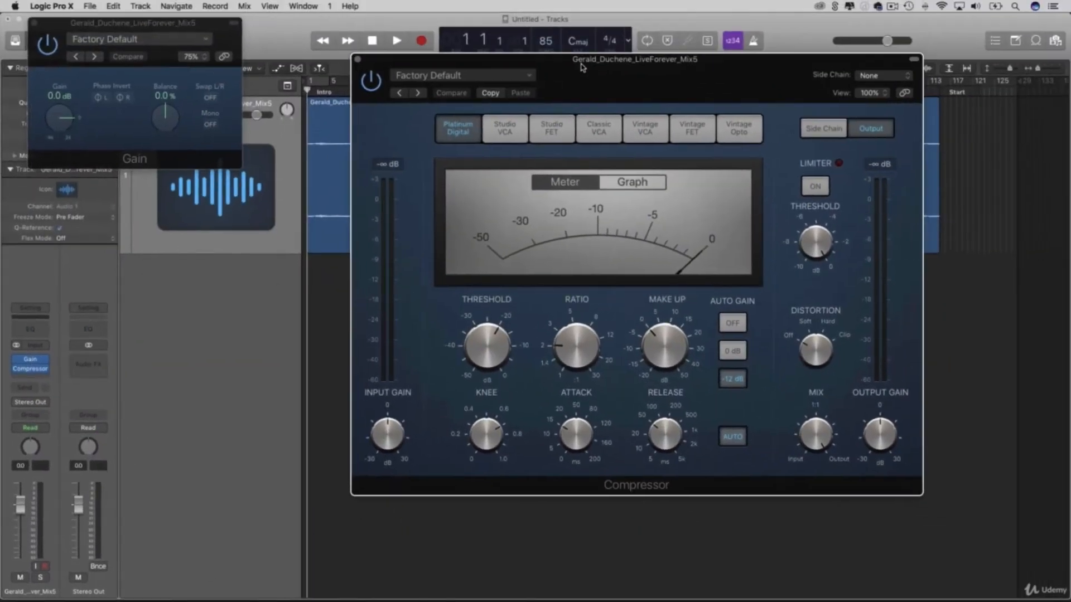
pyautogui.moveTo(512, 39); pyautogui.dragTo(512, 178)
pyautogui.moveTo(597, 206); pyautogui.dragTo(588, 215)
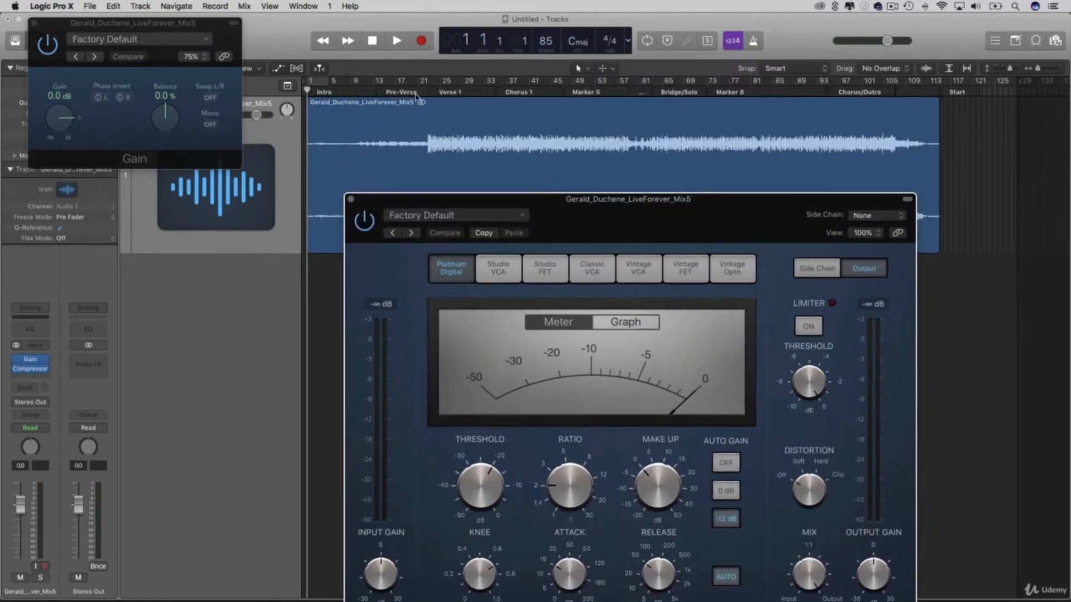
# - Play the song from late in the Pre-Verse and raise the Gain plug-in's level to +14.3 dB
pyautogui.click(414, 90)
pyautogui.press('space')
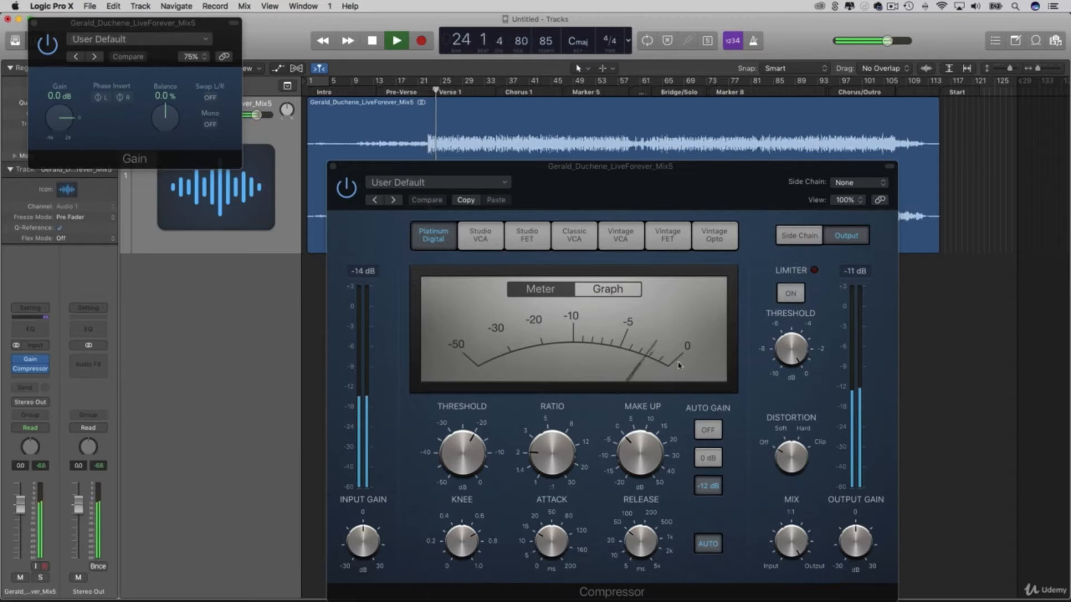
pyautogui.moveTo(66, 127); pyautogui.dragTo(64, 104)
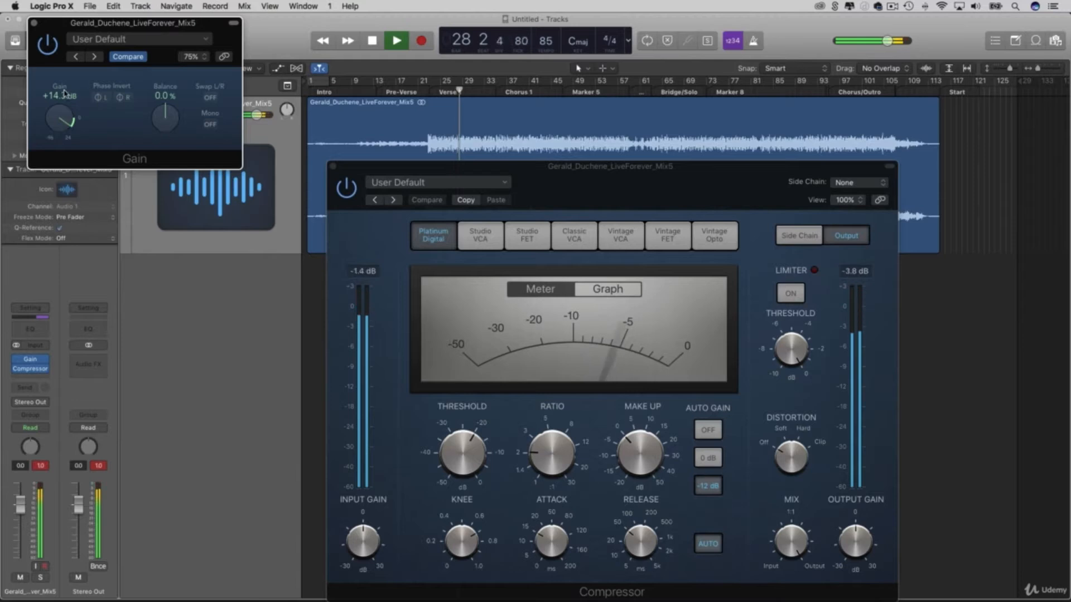
# - Bypass the Gain plug-in to compare the compressor's response, and stop playback
pyautogui.click(49, 46)
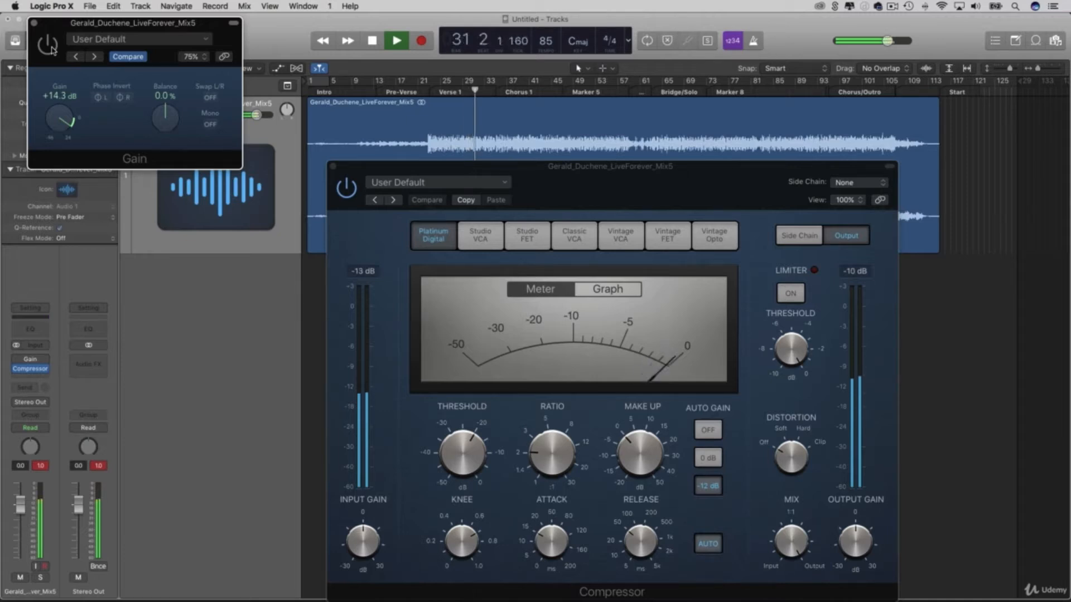
pyautogui.press('space')
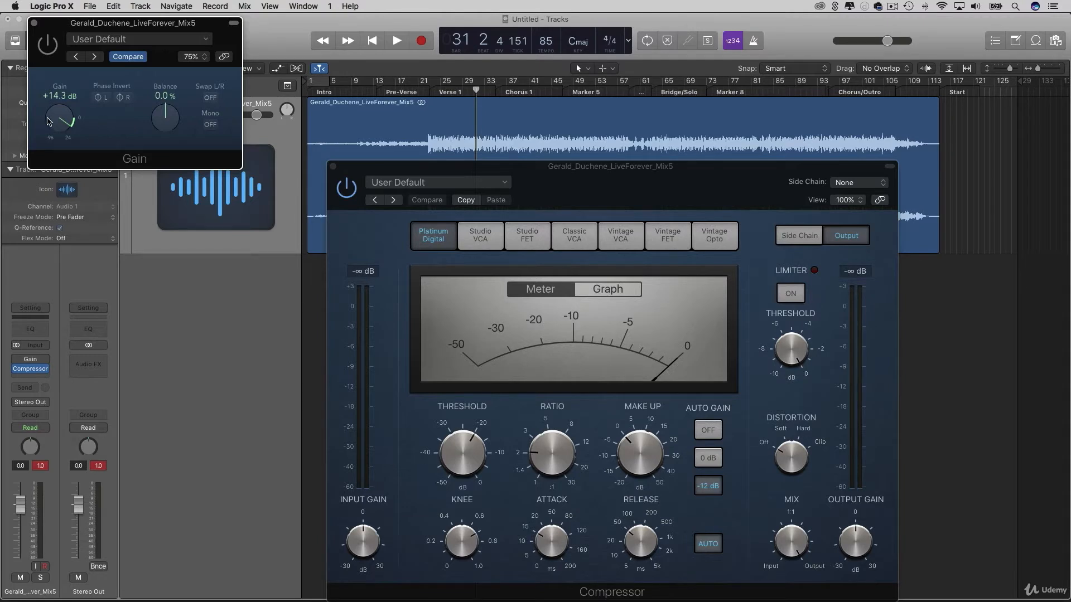
pyautogui.moveTo(51, 122); pyautogui.dragTo(81, 181)
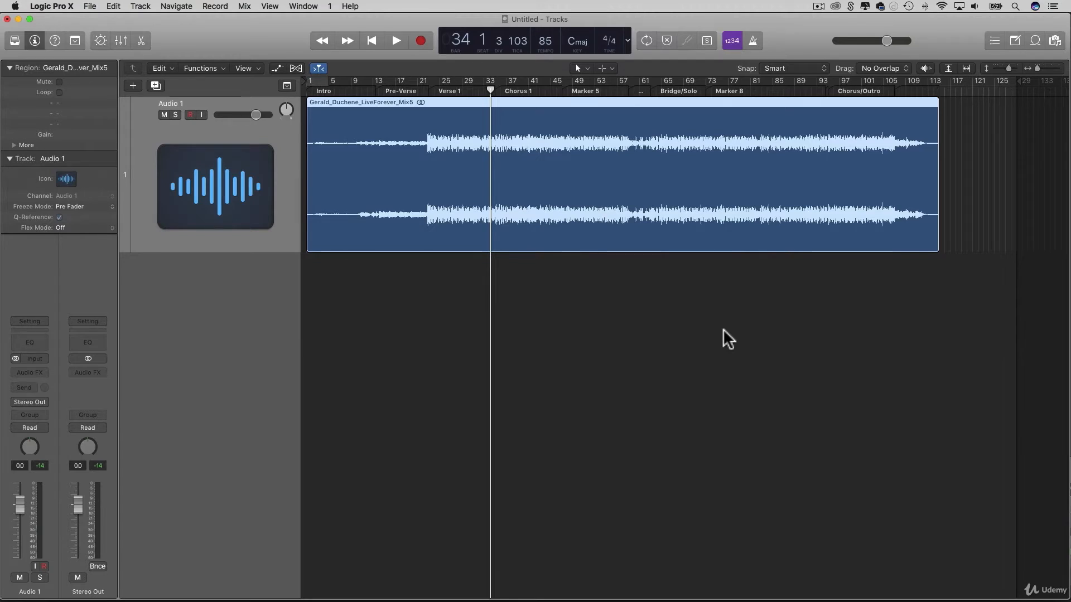
# - Return the playhead to the song's start, insert a Loudness Meter on Stereo Out and start its loudness measurement
pyautogui.press('Return')
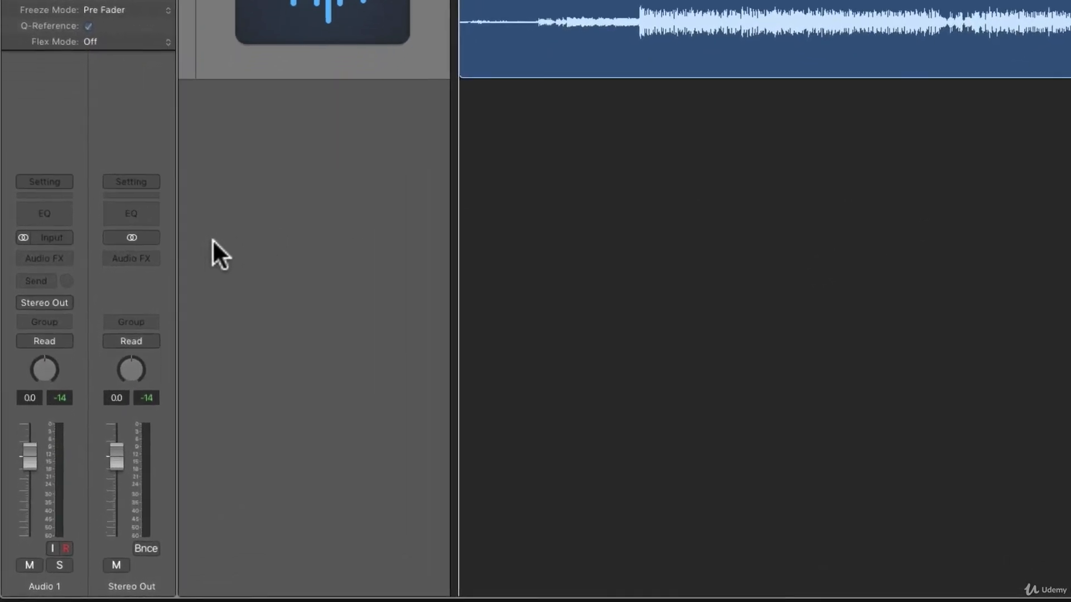
pyautogui.click(142, 258)
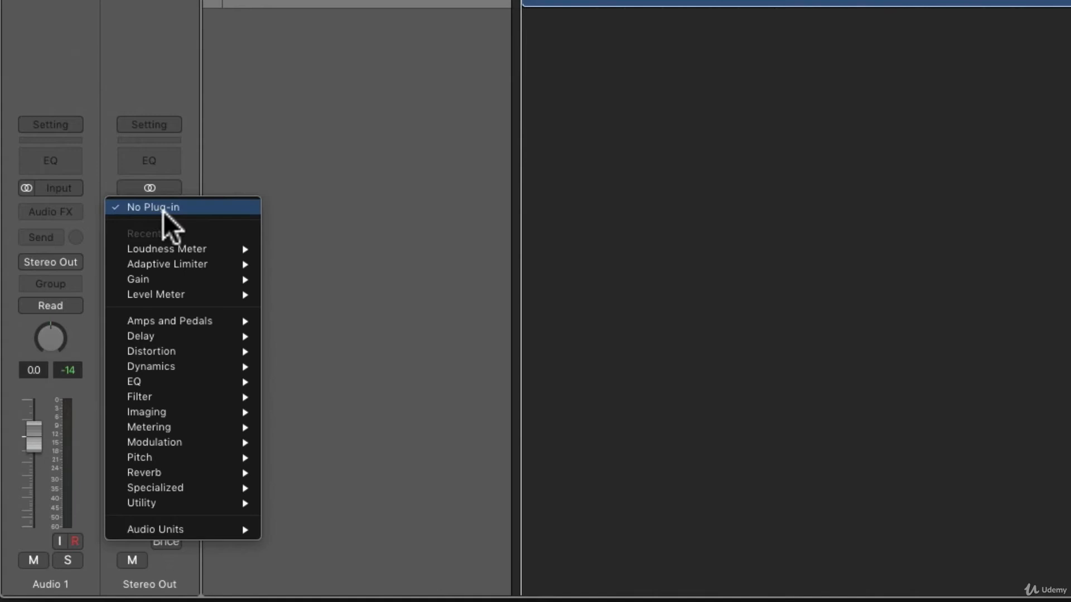
pyautogui.moveTo(179, 429)
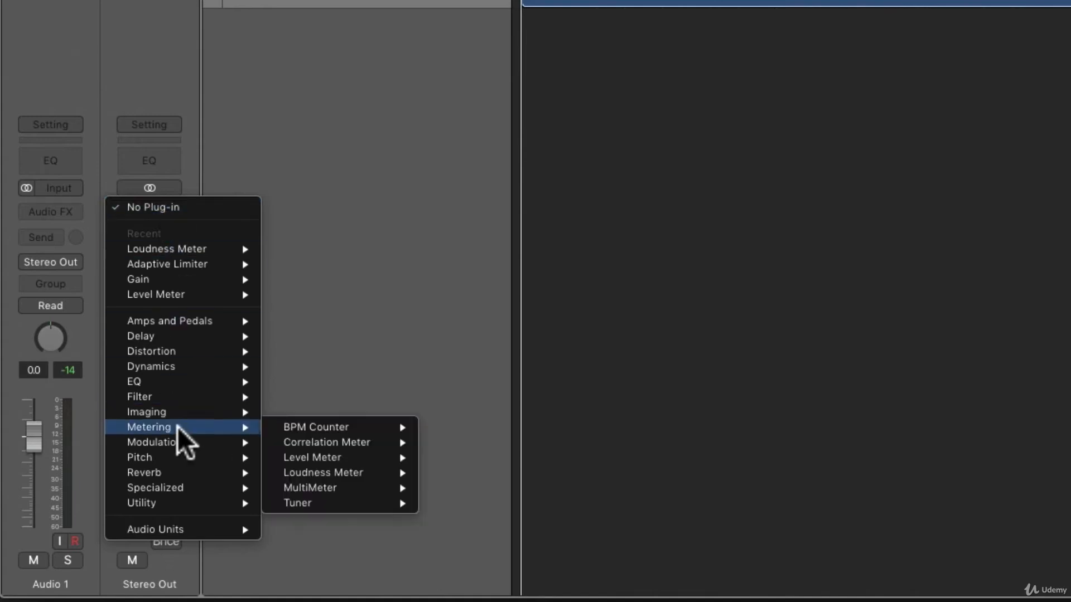
pyautogui.moveTo(363, 474)
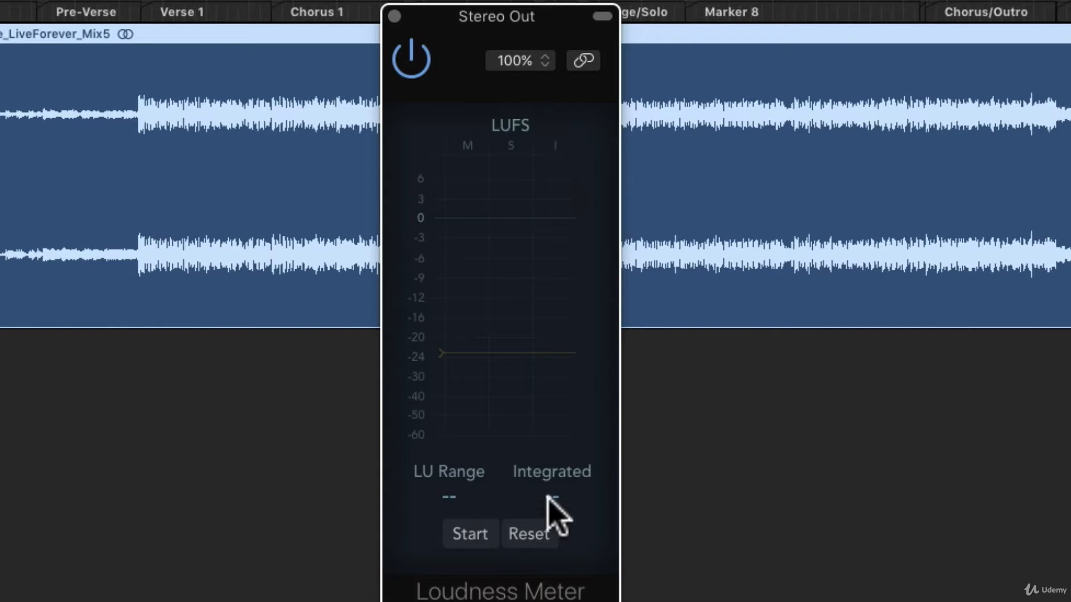
pyautogui.click(456, 539)
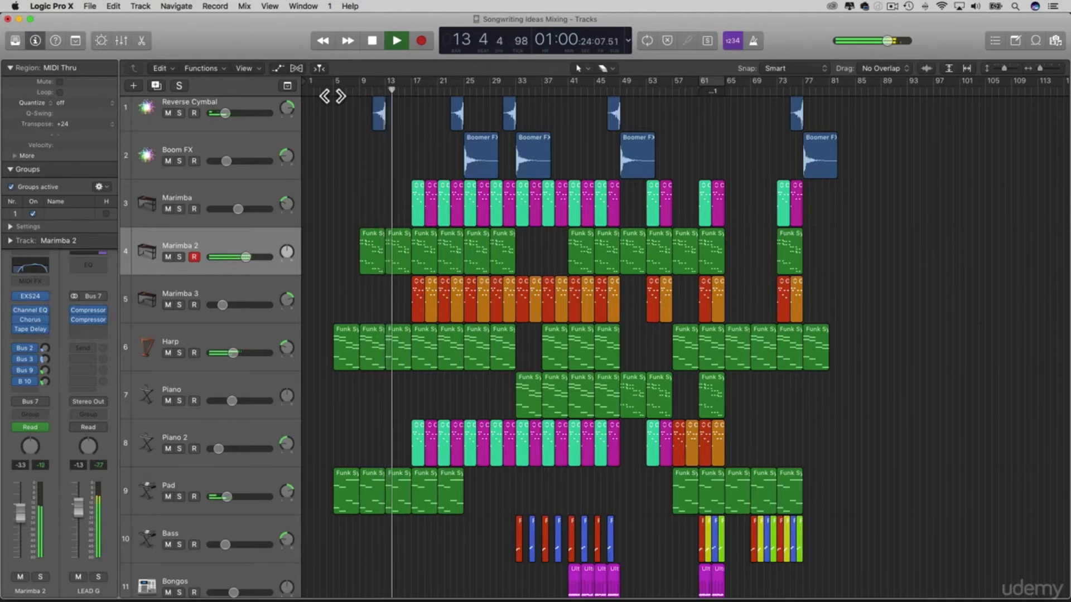
# - Stop the current playback and audition the arrangement again from bar 7 through to bar 19
pyautogui.scroll(-1, 333, 96)
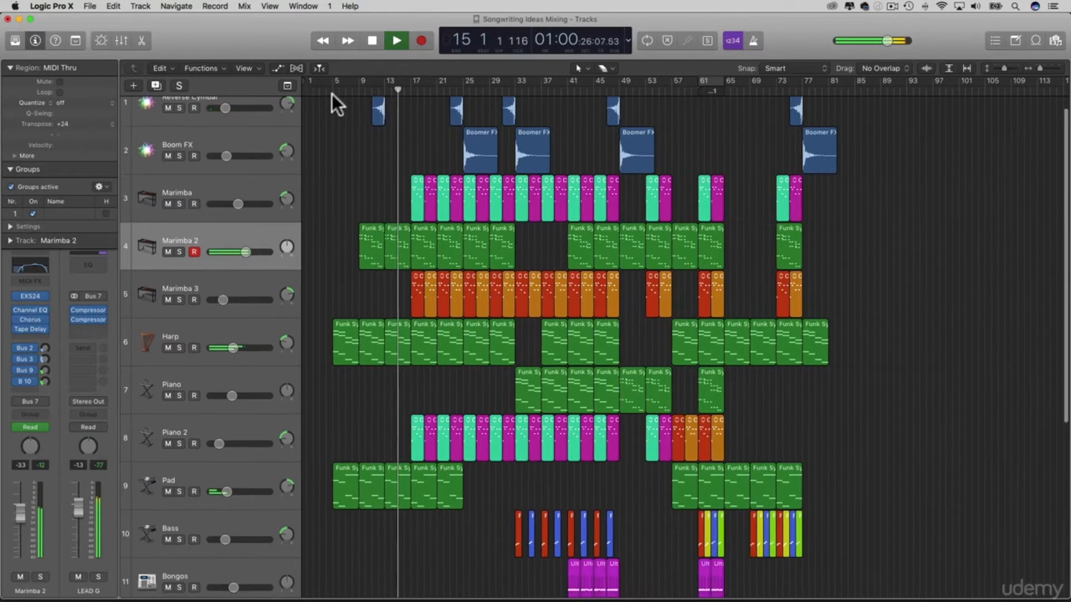
pyautogui.press('space')
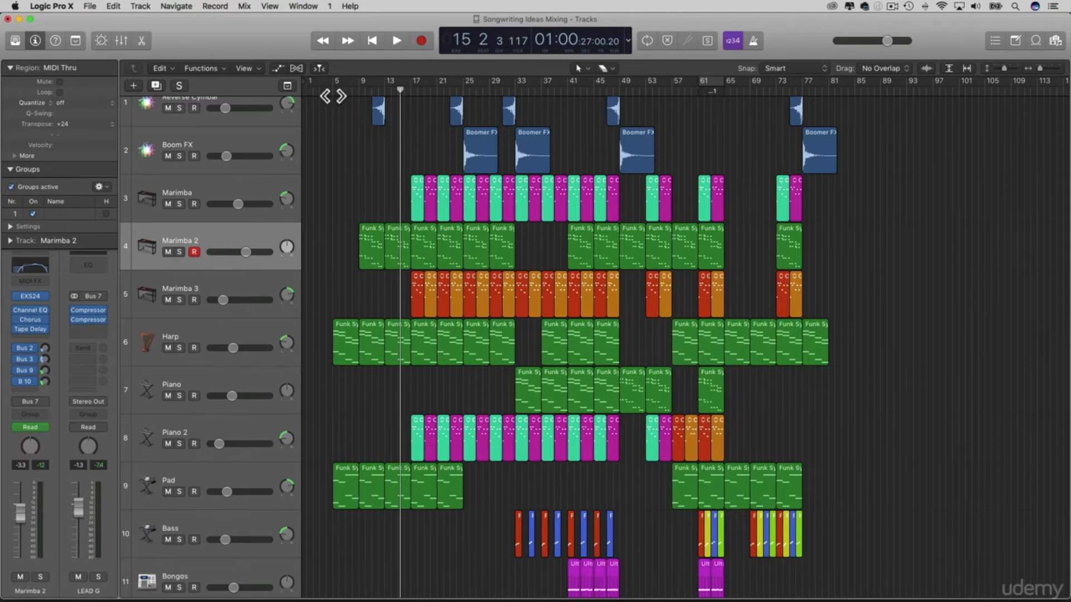
pyautogui.click(334, 90)
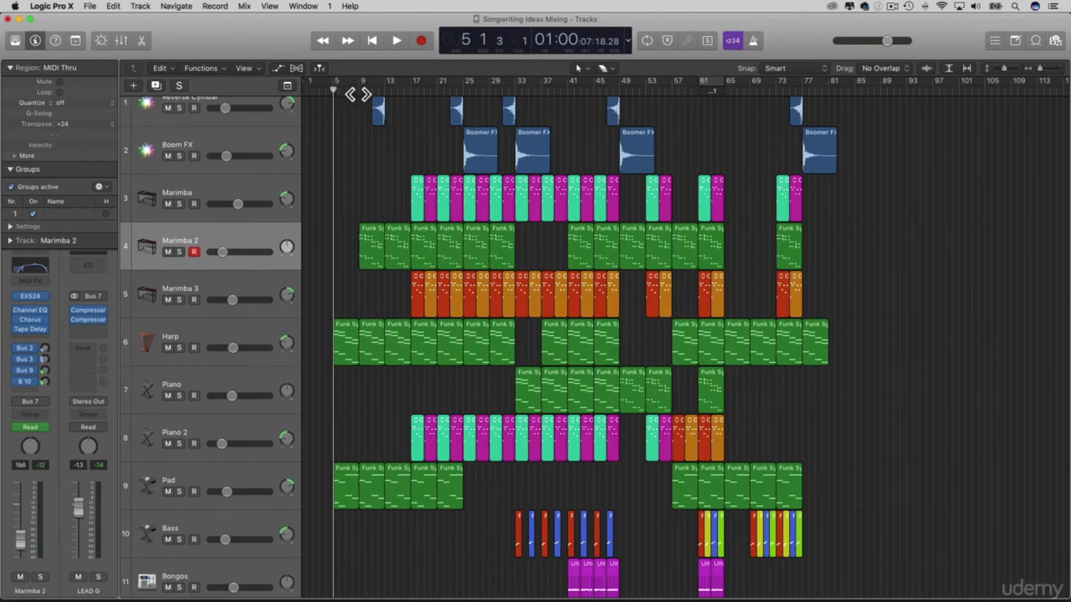
pyautogui.click(358, 93)
pyautogui.click(348, 94)
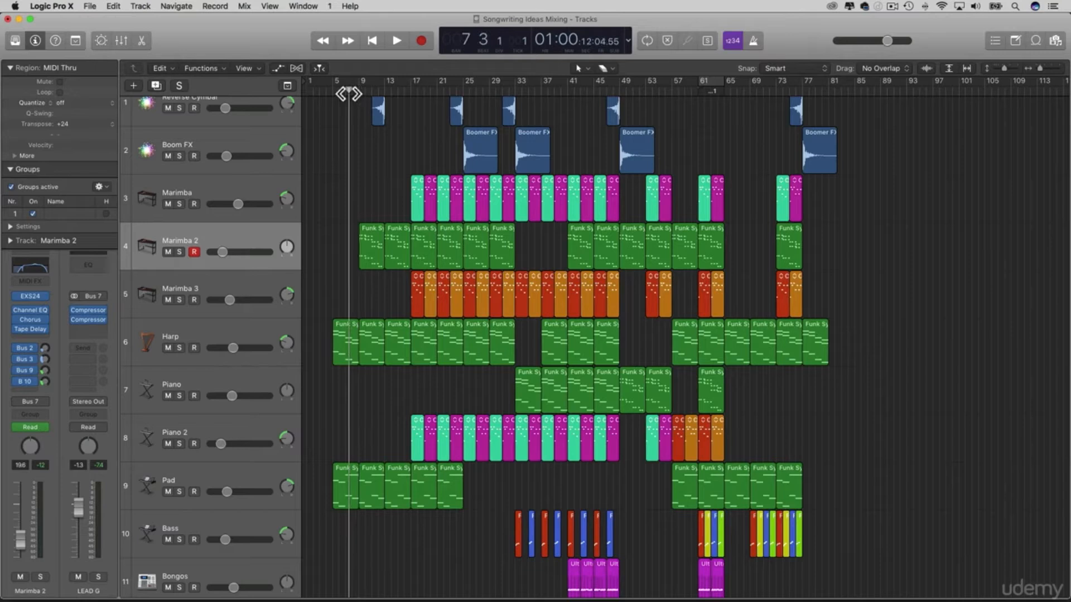
pyautogui.press('space')
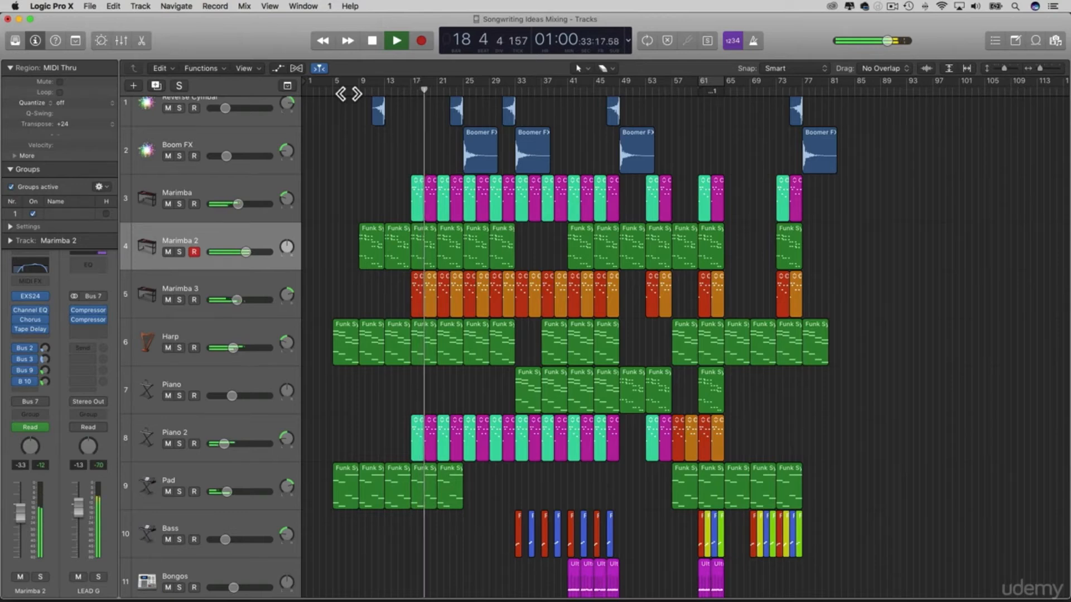
pyautogui.press('space')
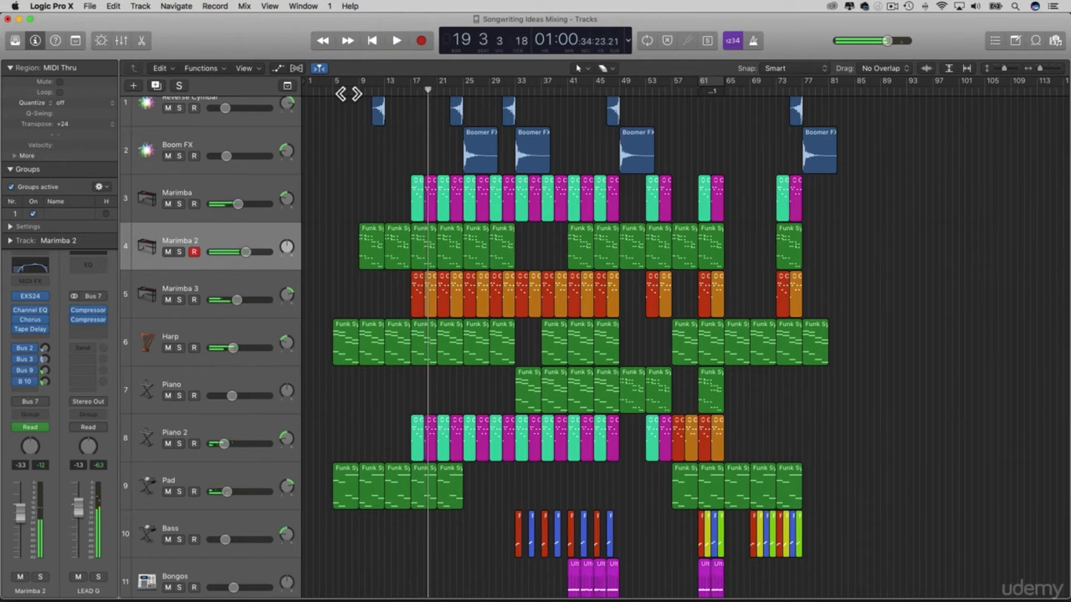
# - Replay the passage up to bar 19, first from bar 12 and again from bar 16
pyautogui.click(384, 93)
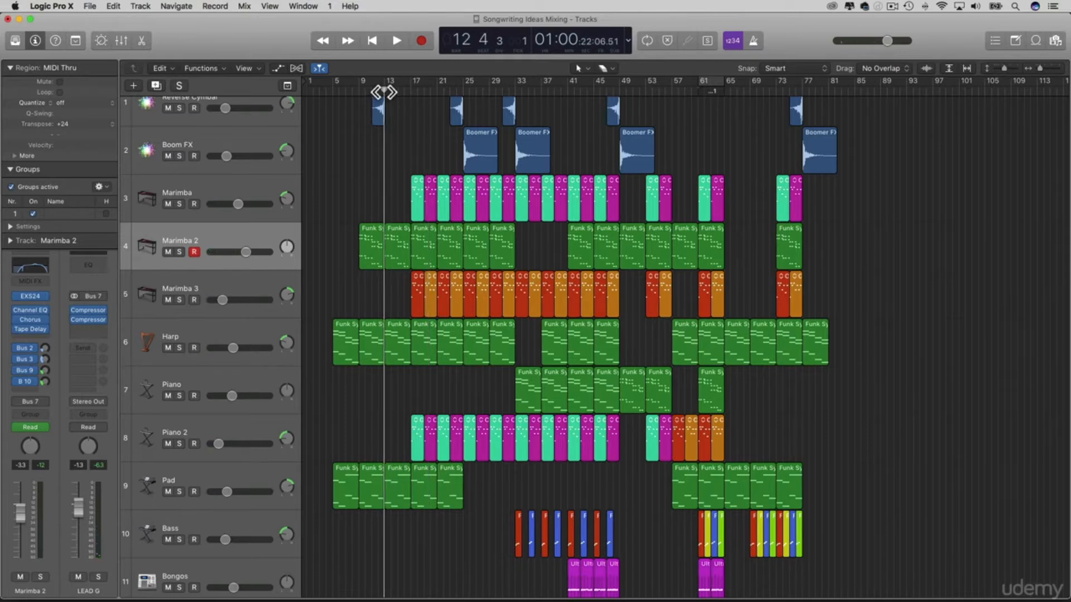
pyautogui.press('space')
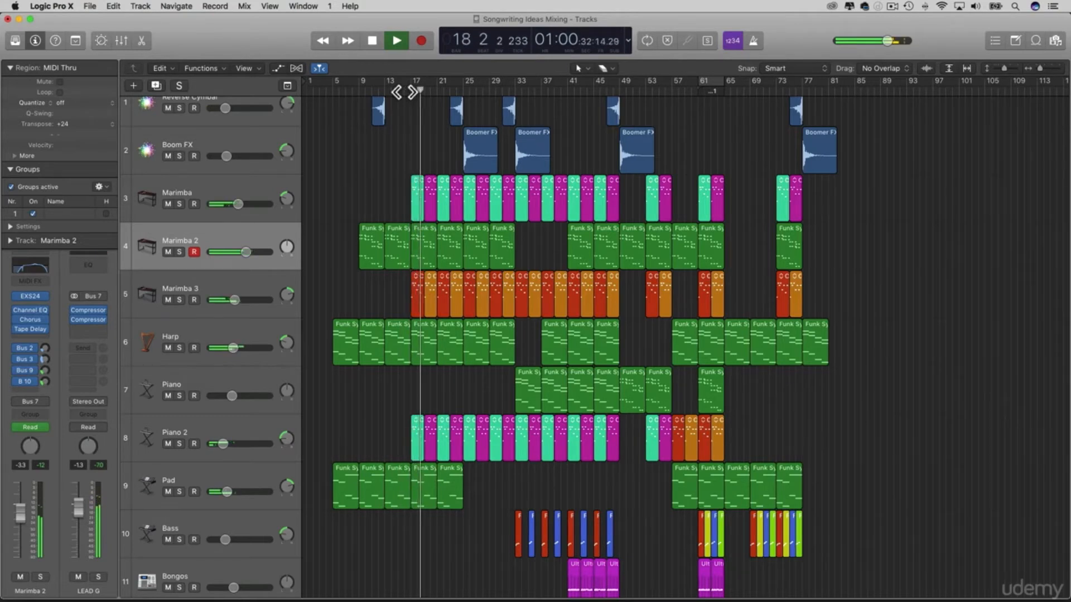
pyautogui.press('space')
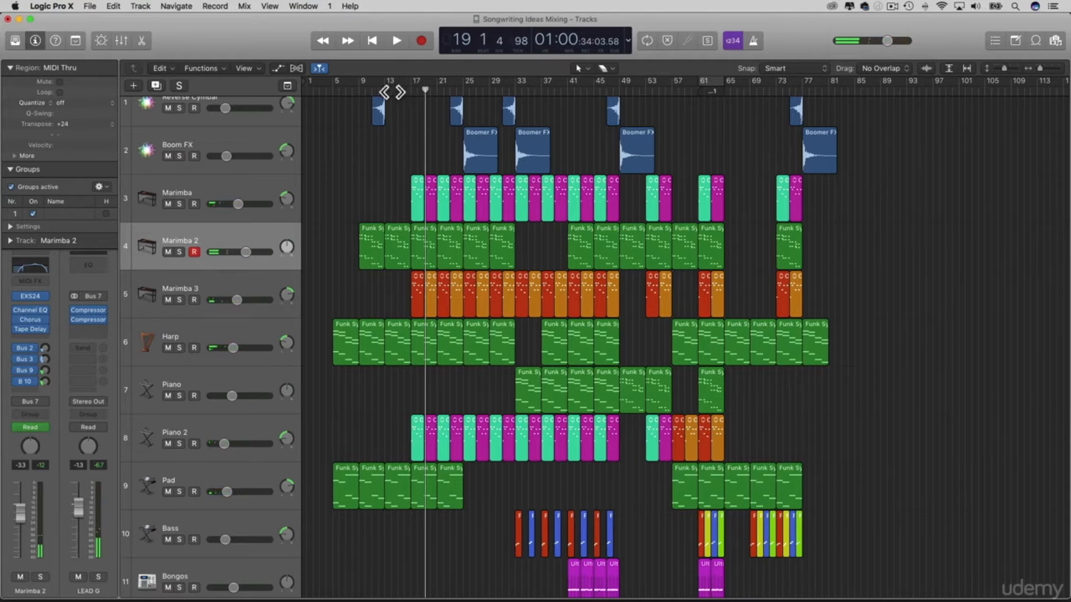
pyautogui.click(365, 90)
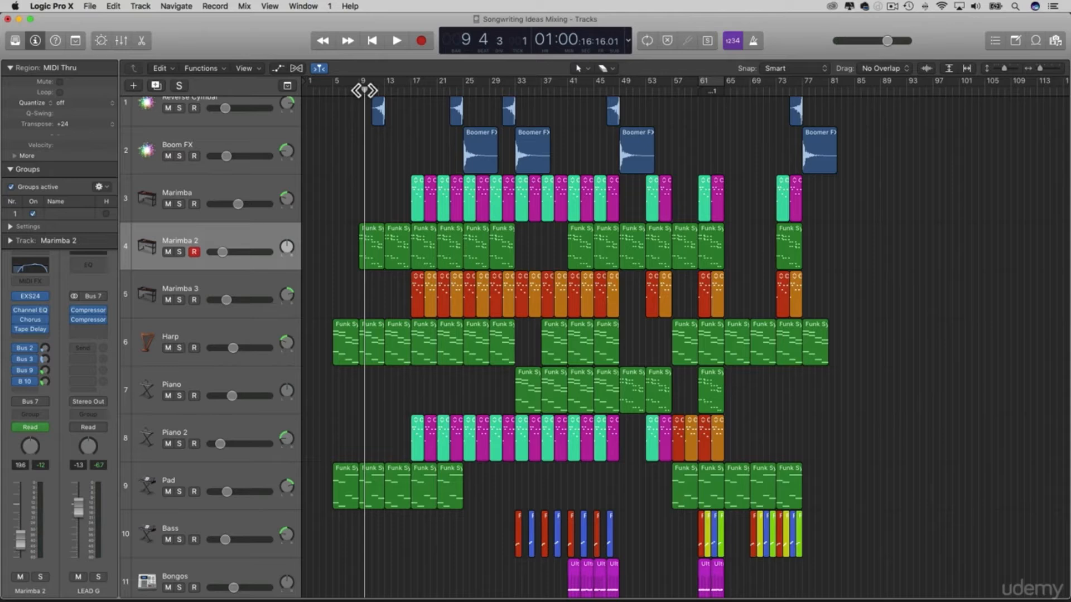
pyautogui.click(404, 88)
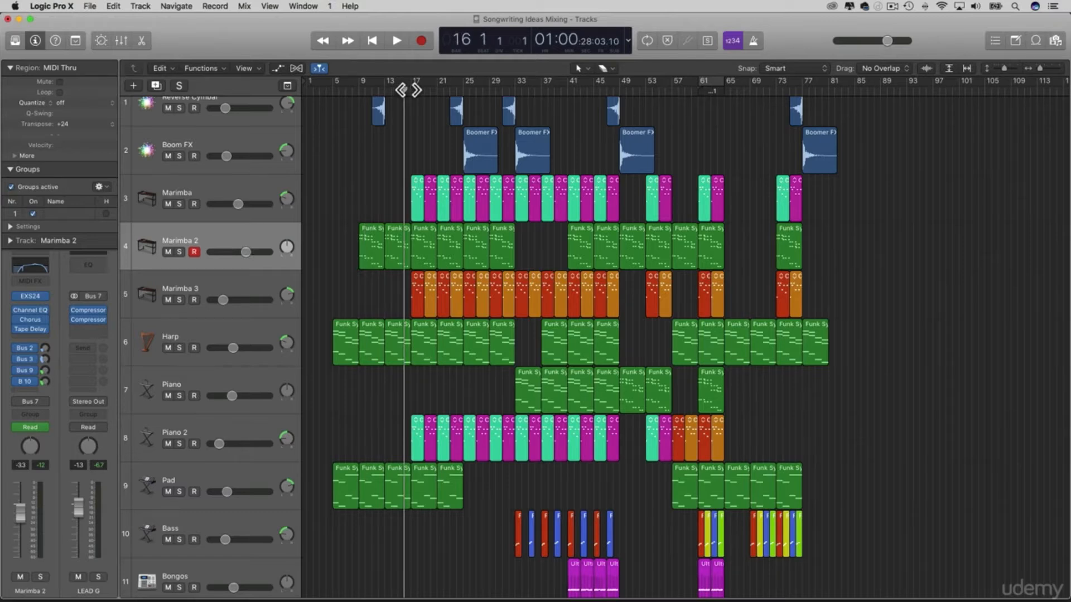
pyautogui.press('space')
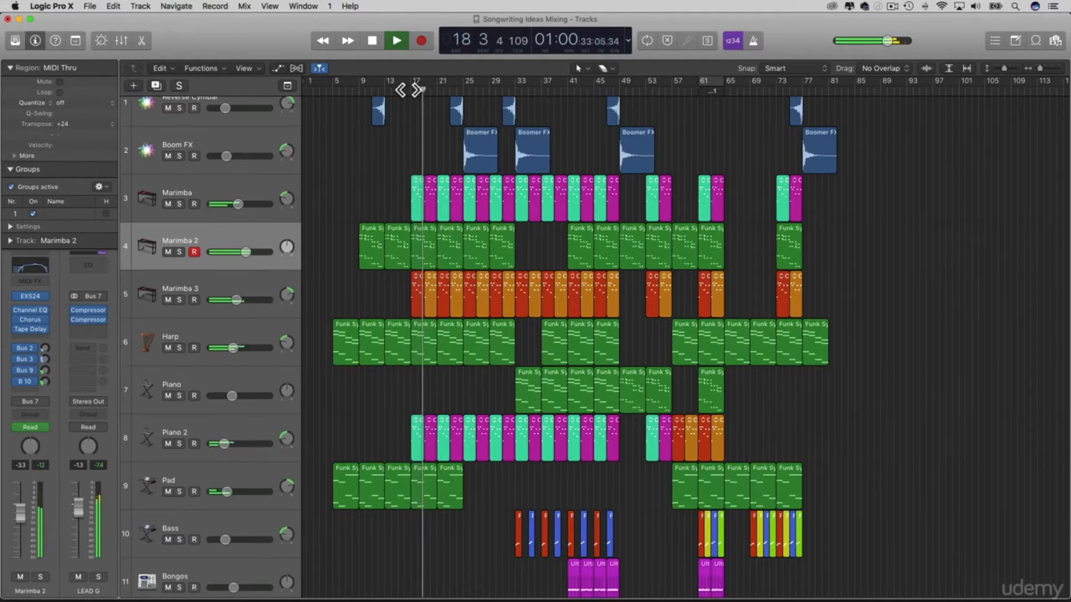
pyautogui.press('space')
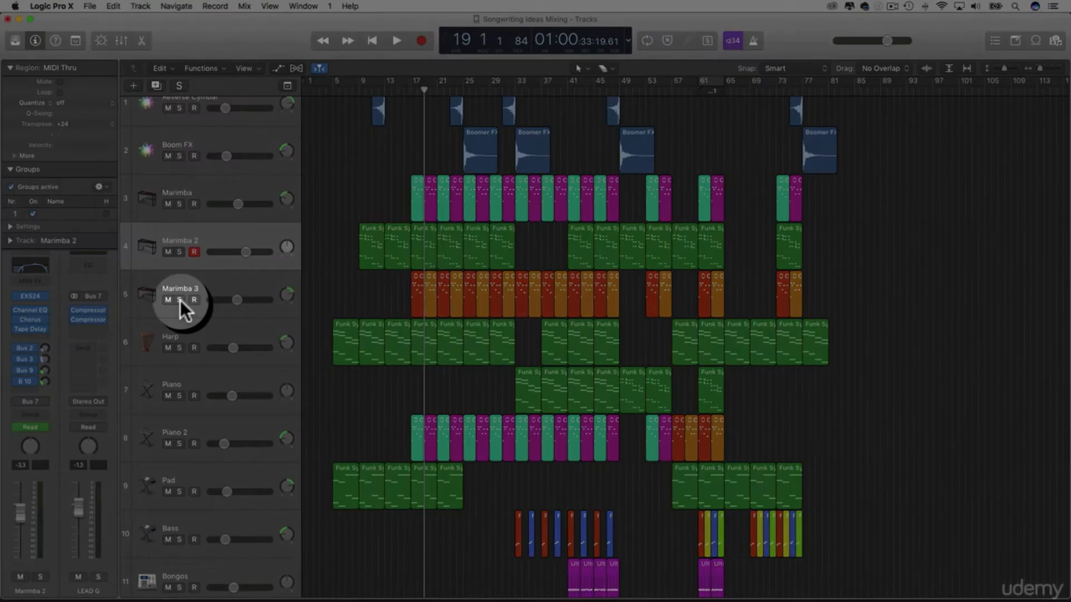
# - Solo the Marimba 3 track and audition it from bar 17 to bar 22
pyautogui.click(179, 299)
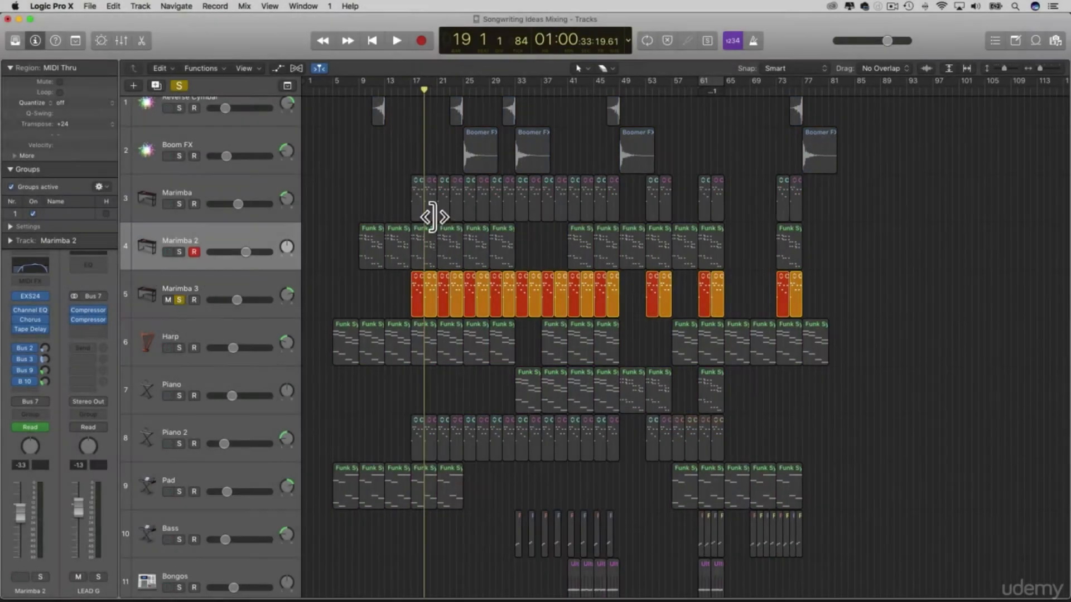
pyautogui.click(415, 93)
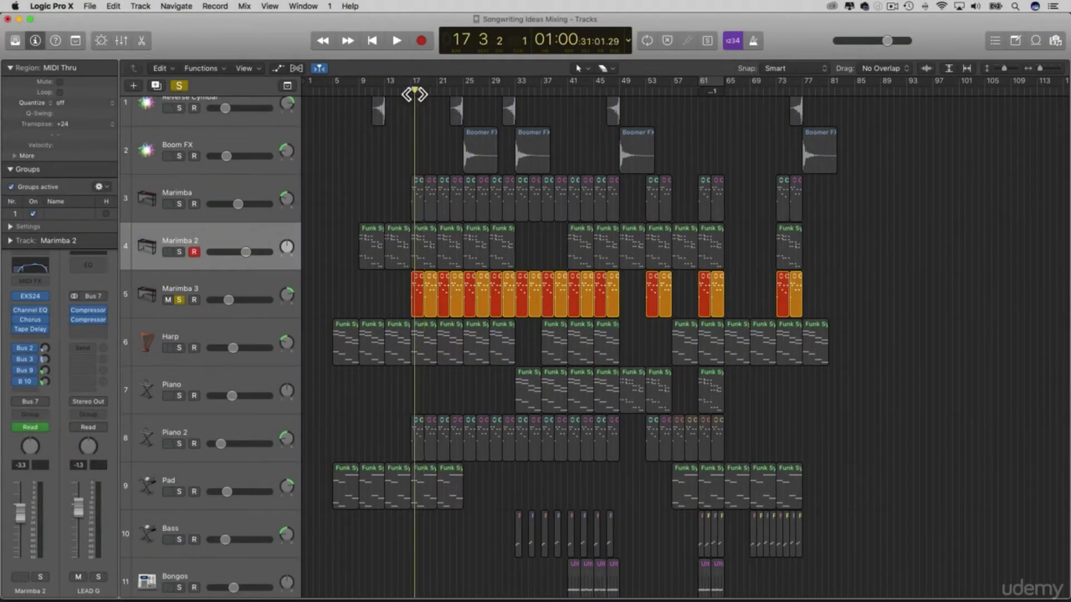
pyautogui.press('space')
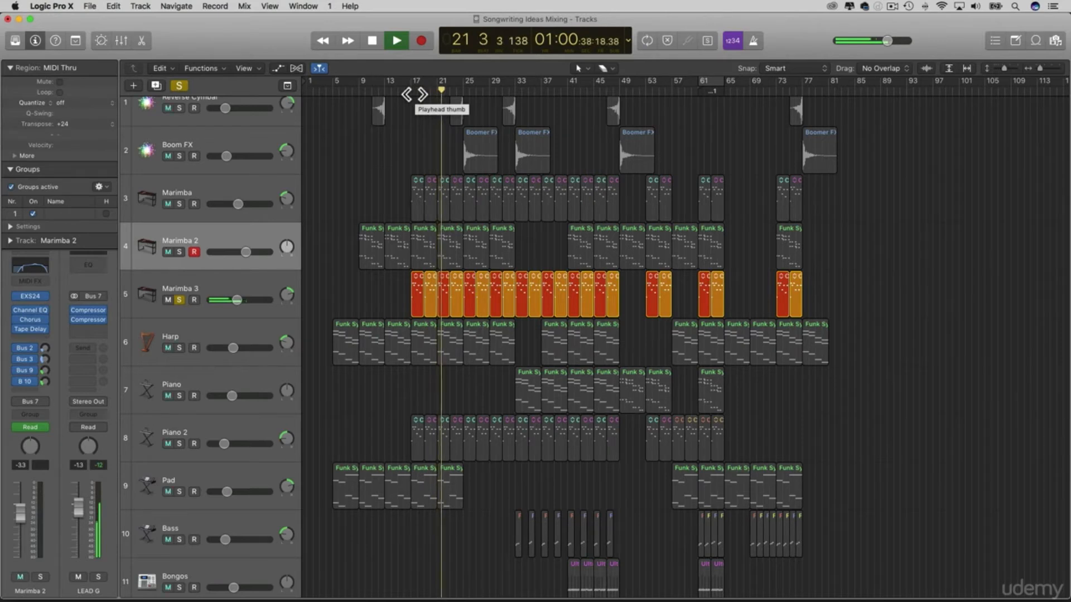
pyautogui.press('space')
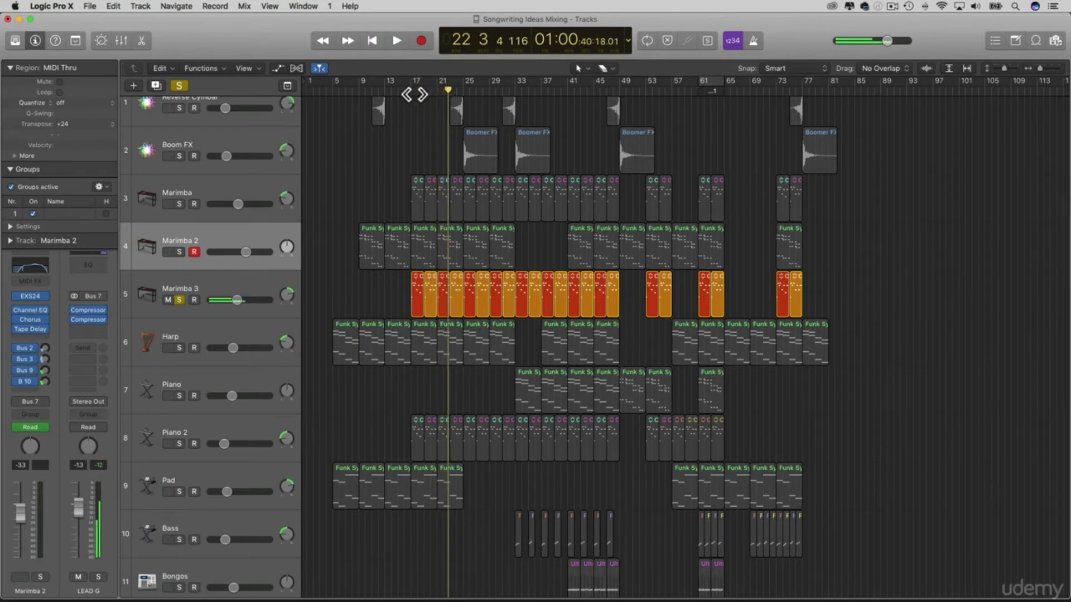
# - Turn off solo on the Marimba 3 track and audition the full mix from bar 11 to bar 16
pyautogui.click(179, 300)
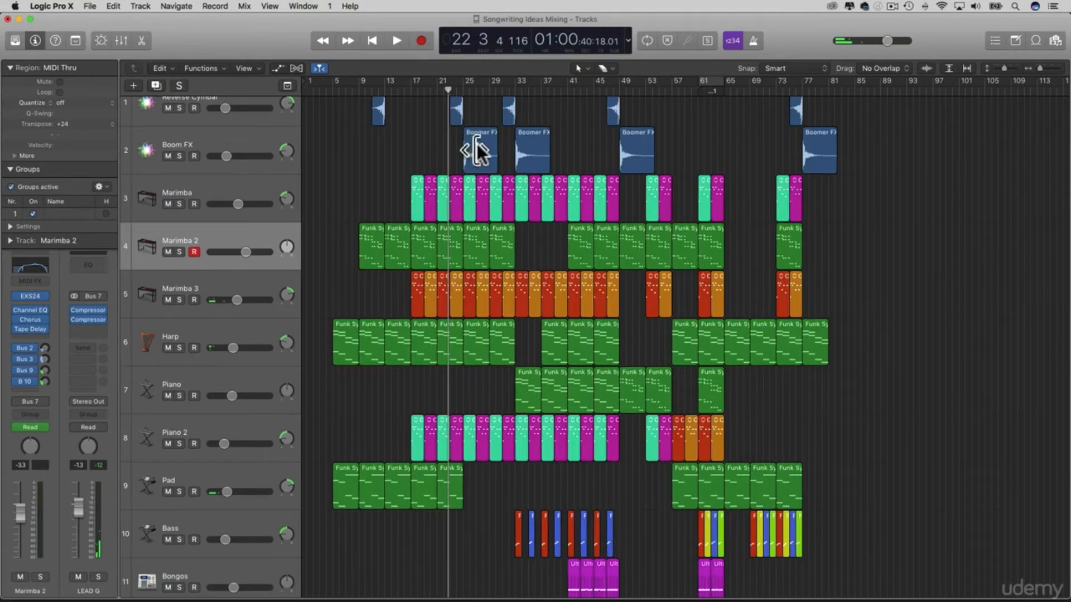
pyautogui.click(372, 91)
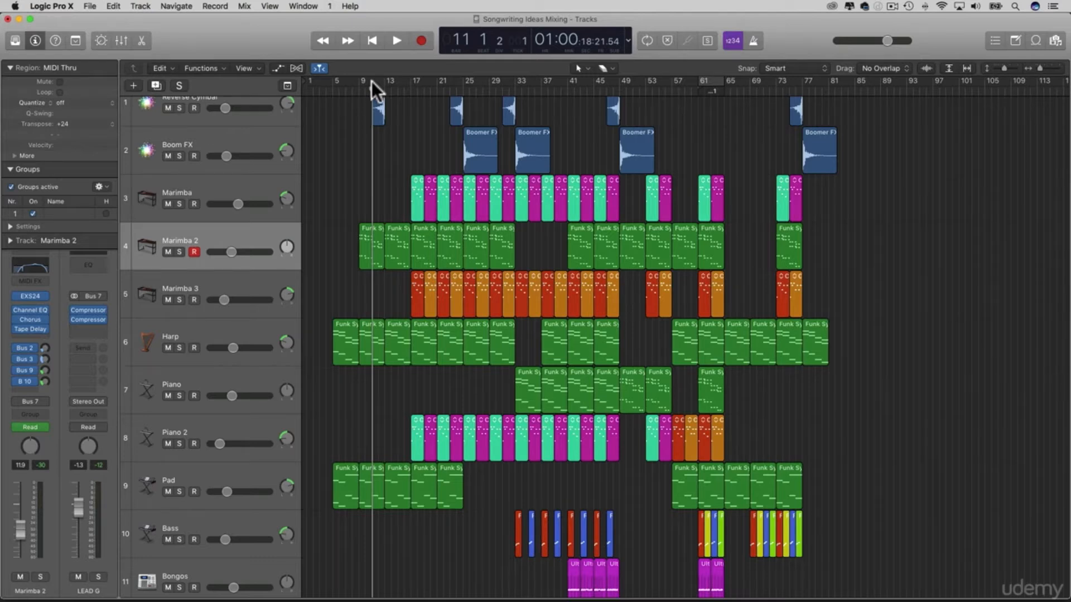
pyautogui.moveTo(371, 91); pyautogui.dragTo(366, 91)
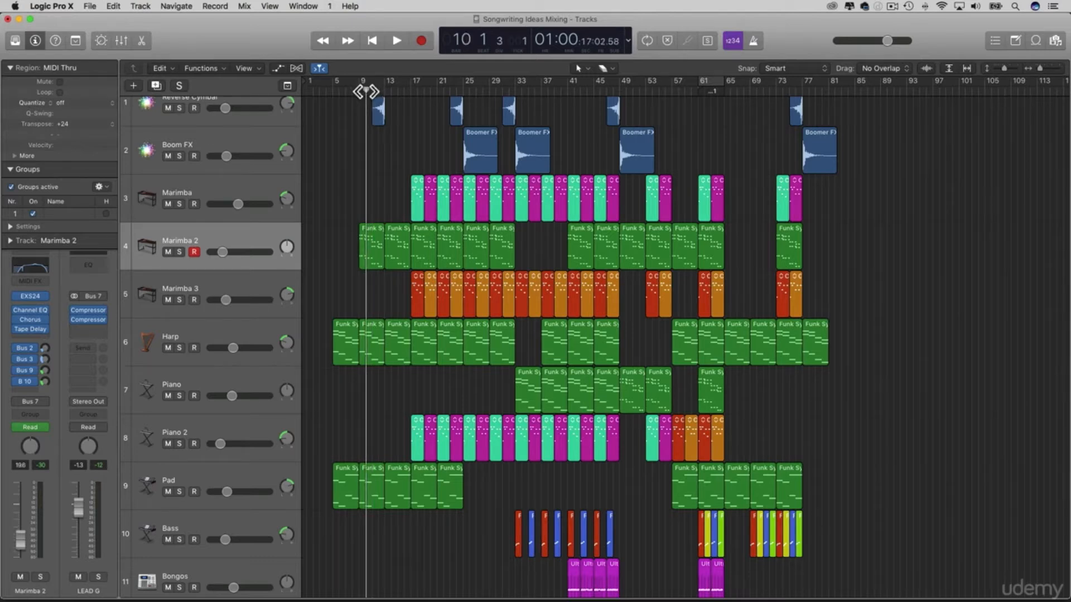
pyautogui.click(378, 91)
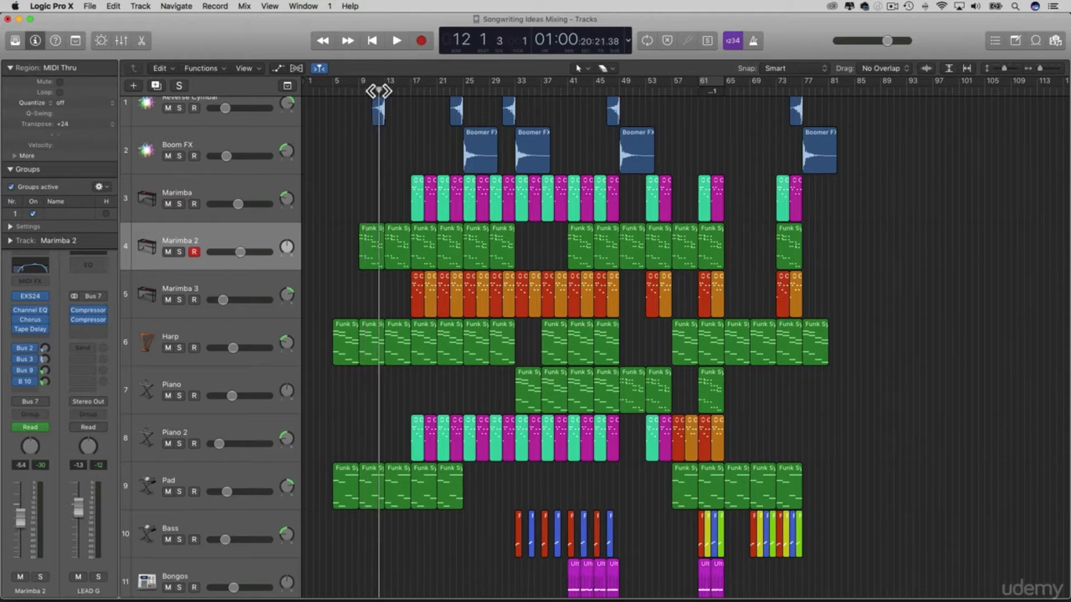
pyautogui.moveTo(379, 90); pyautogui.dragTo(371, 90)
pyautogui.press('space')
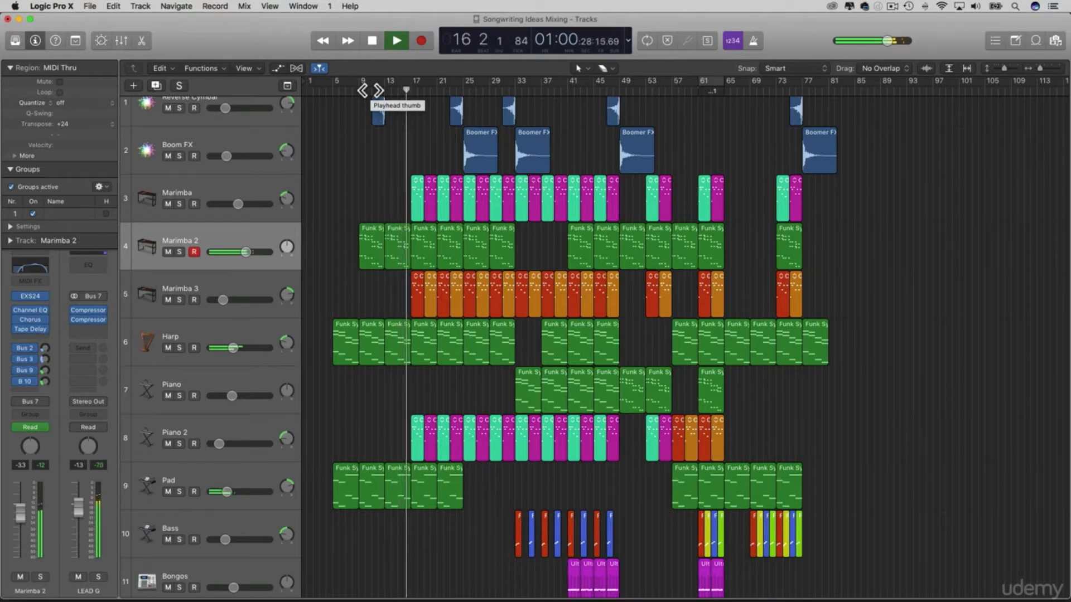
pyautogui.press('space')
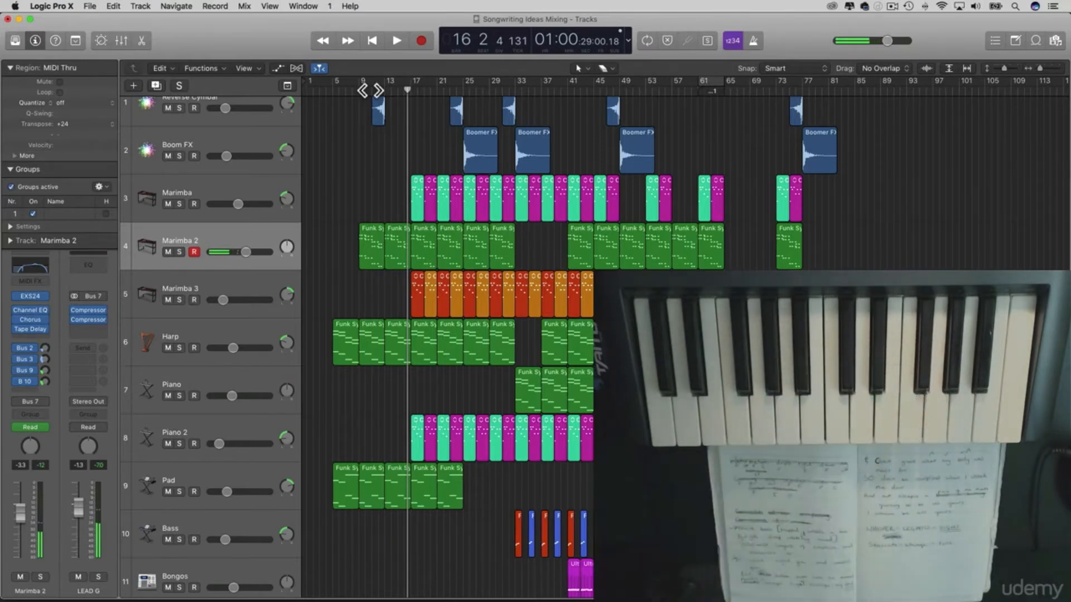
# - Replay the full mix up to bar 20, first from bar 15 and again from bar 11
pyautogui.click(396, 88)
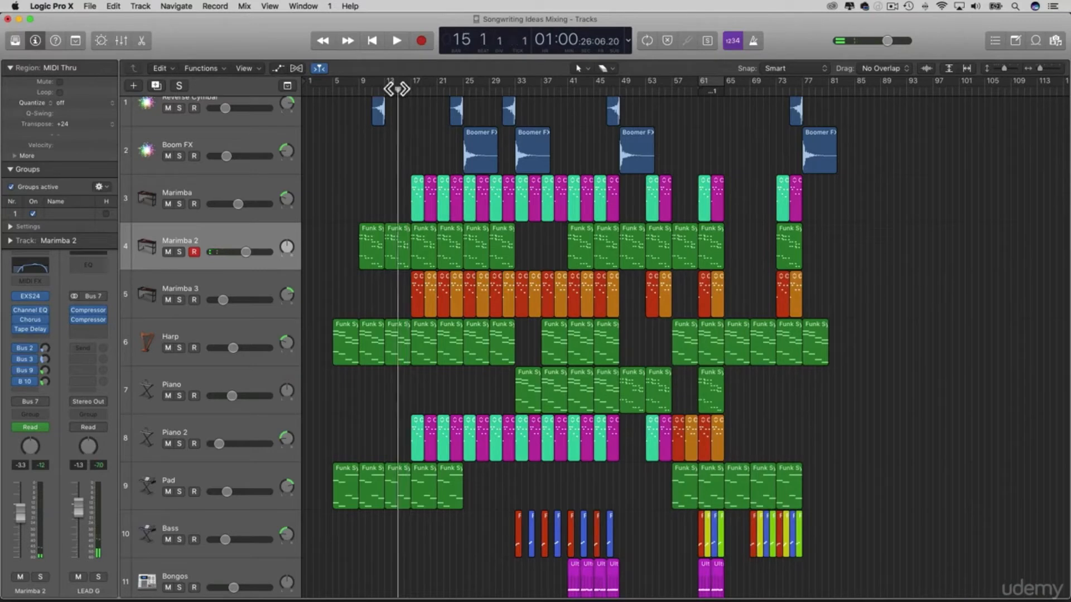
pyautogui.press('space')
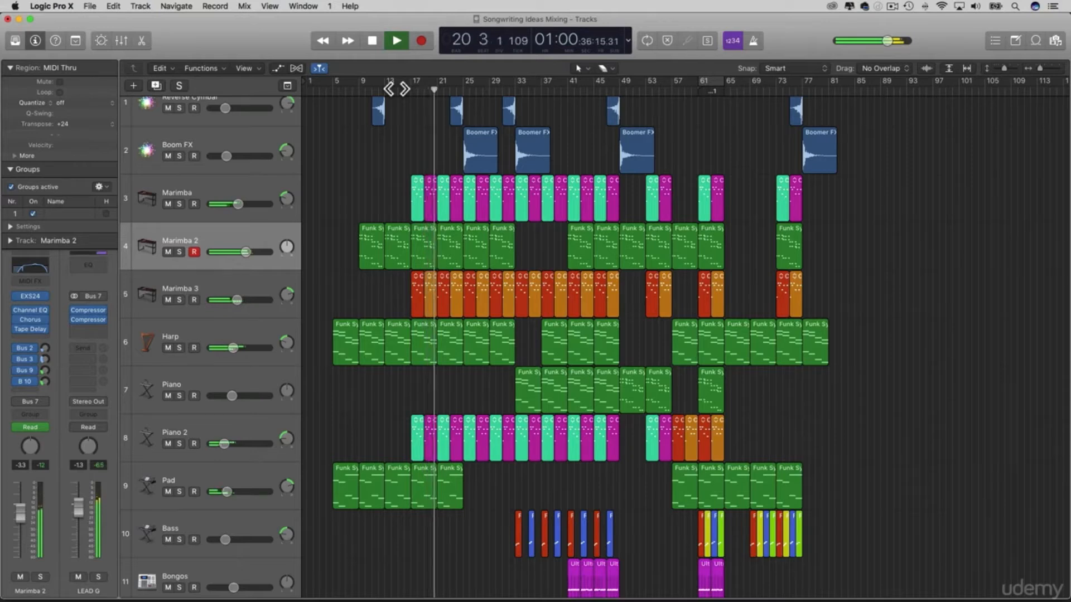
pyautogui.press('space')
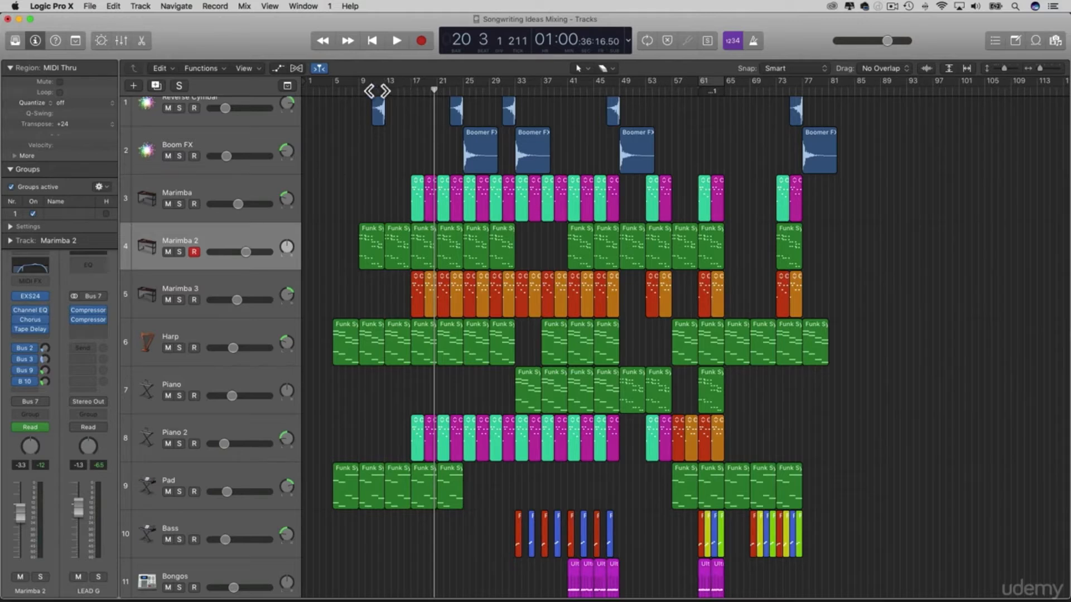
pyautogui.click(377, 89)
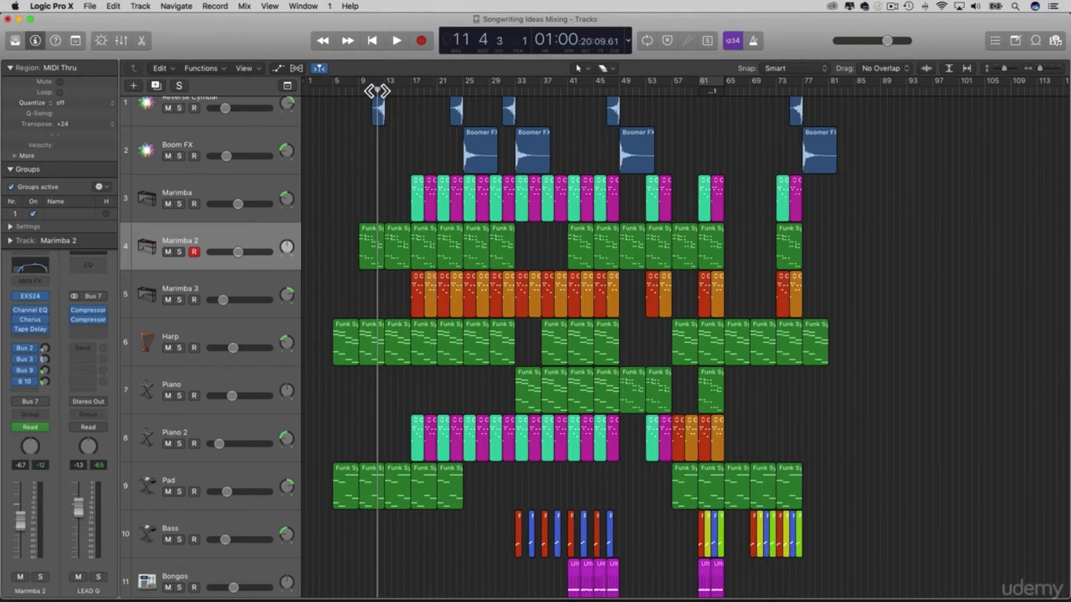
pyautogui.click(372, 89)
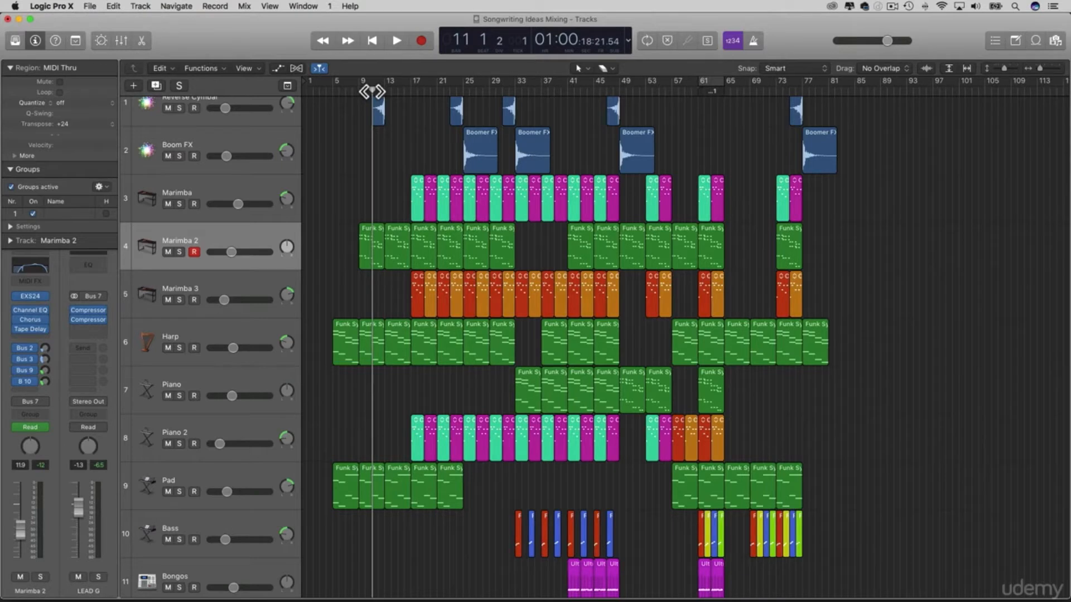
pyautogui.press('space')
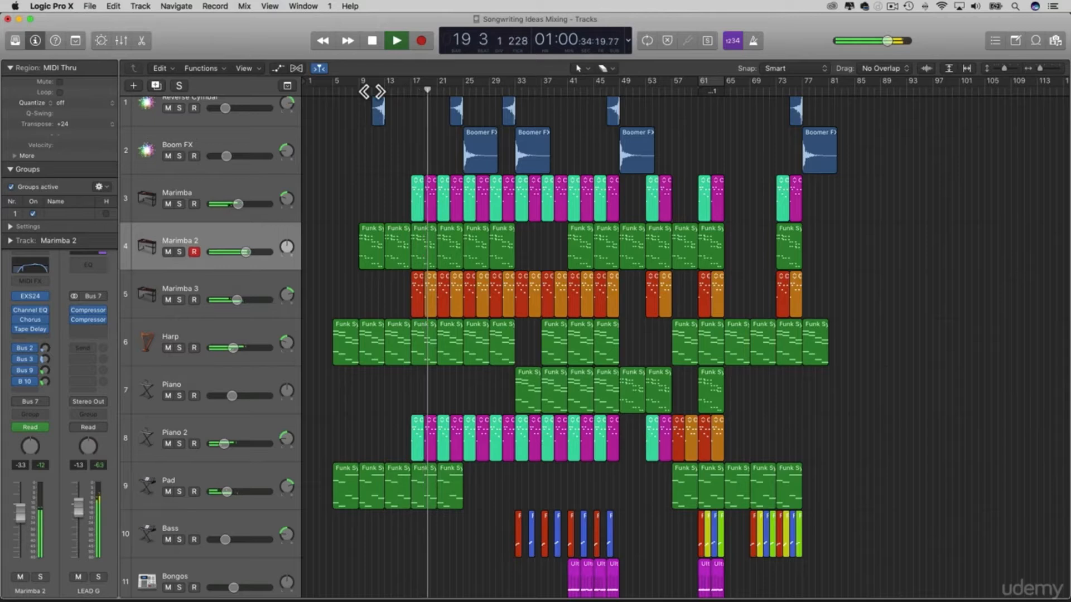
pyautogui.press('space')
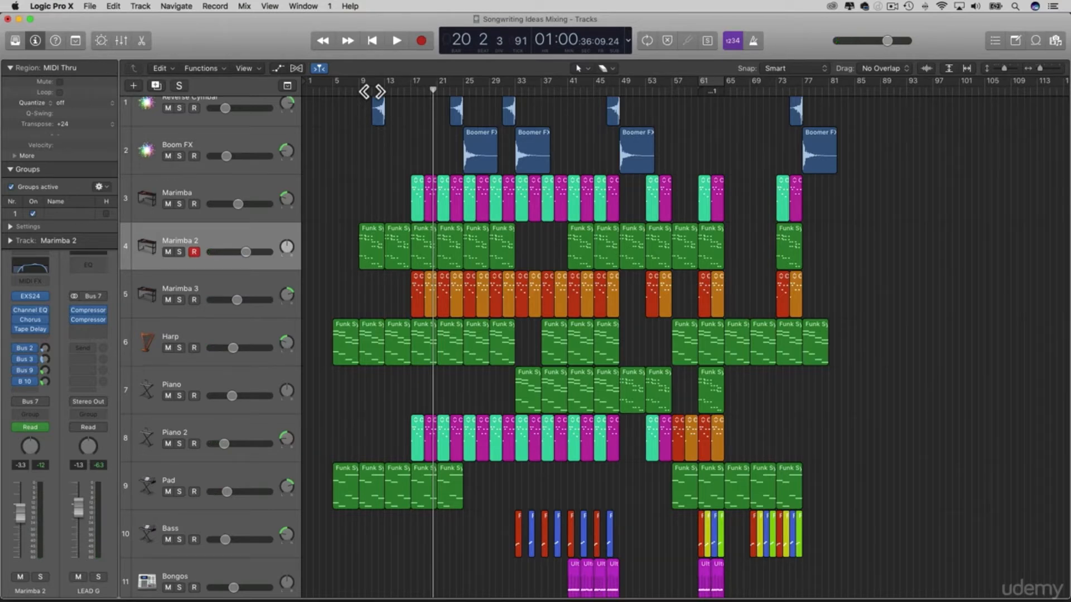
# - Audition the full mix twice more up to about bar 20, once from bar 11 and once from bar 15
pyautogui.click(372, 91)
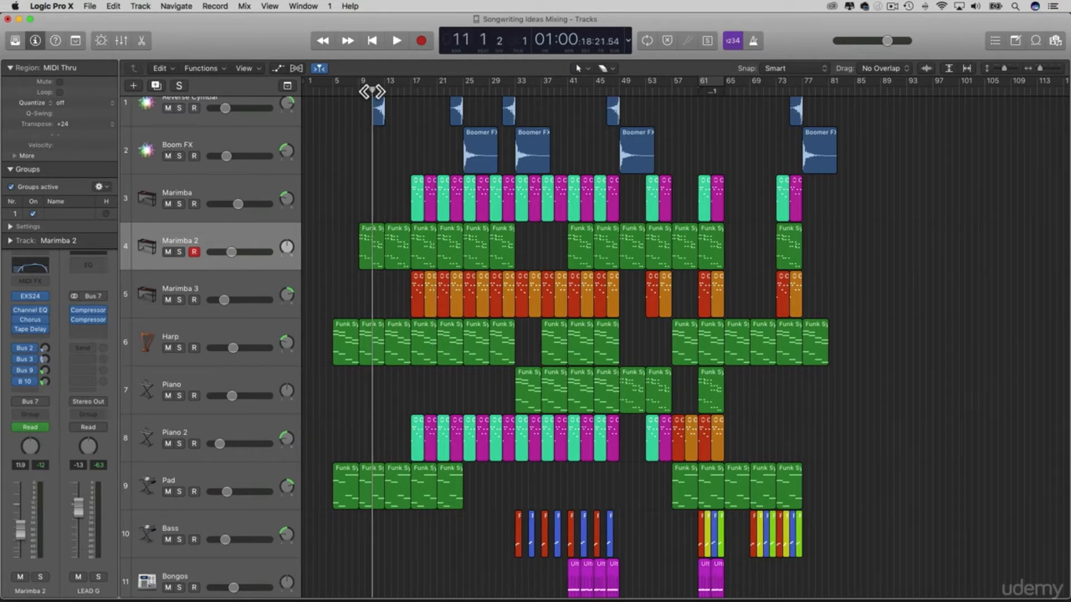
pyautogui.press('space')
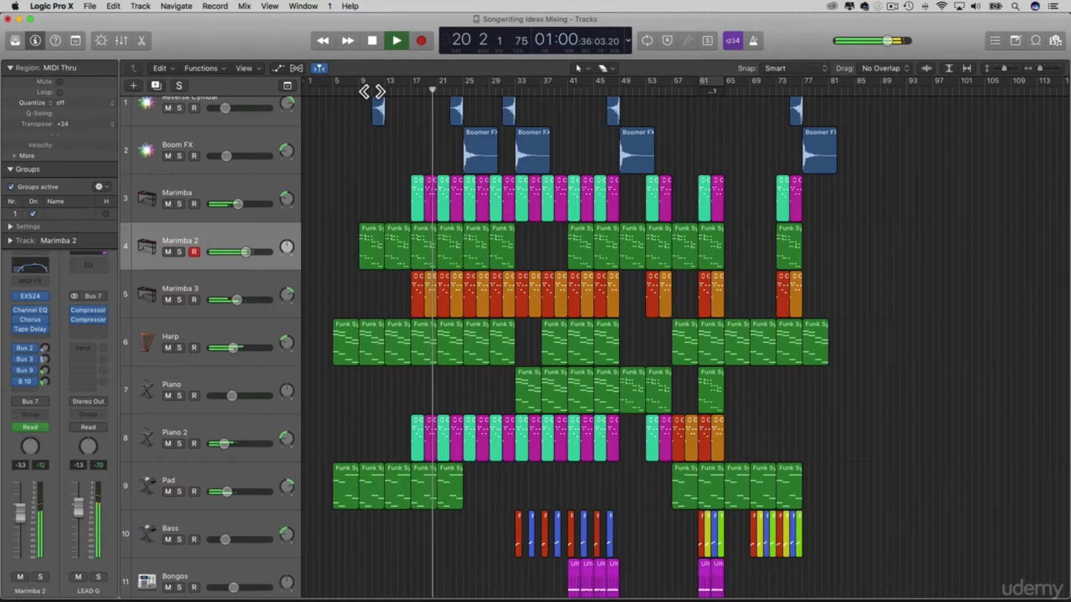
pyautogui.press('space')
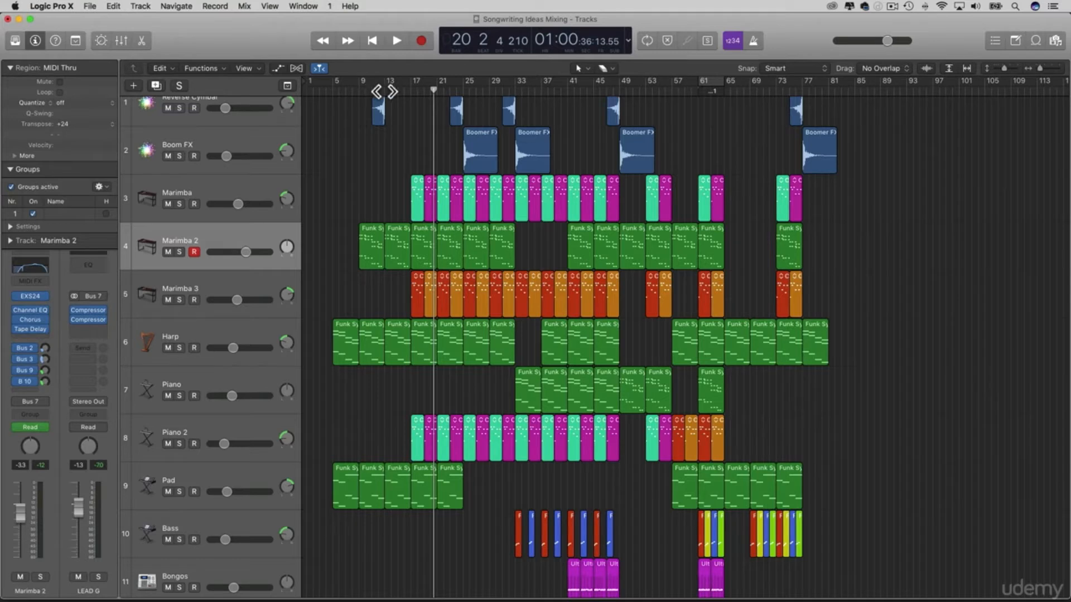
pyautogui.click(402, 91)
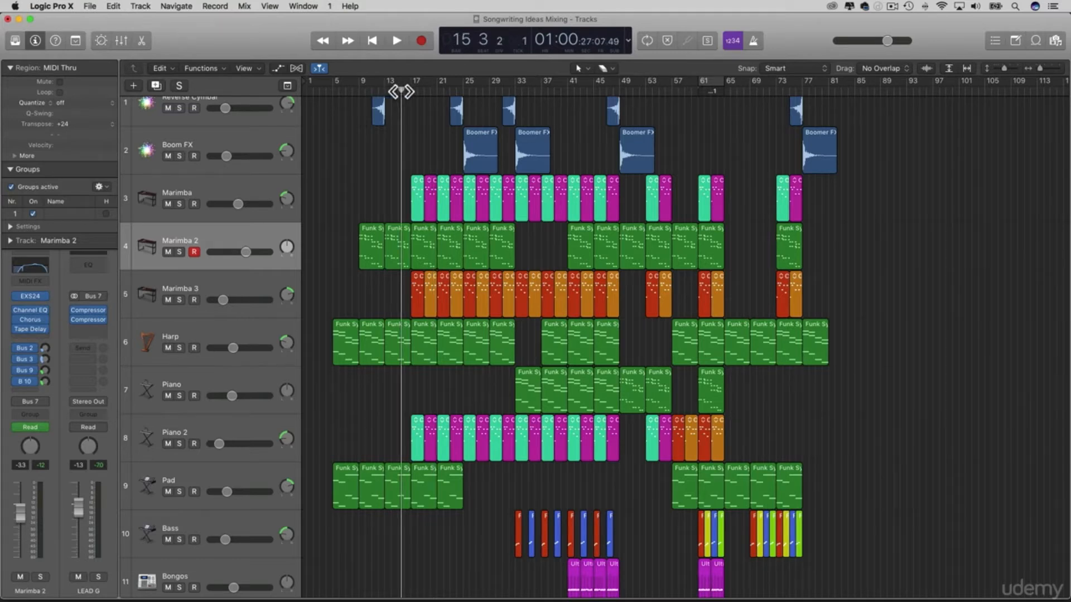
pyautogui.press('space')
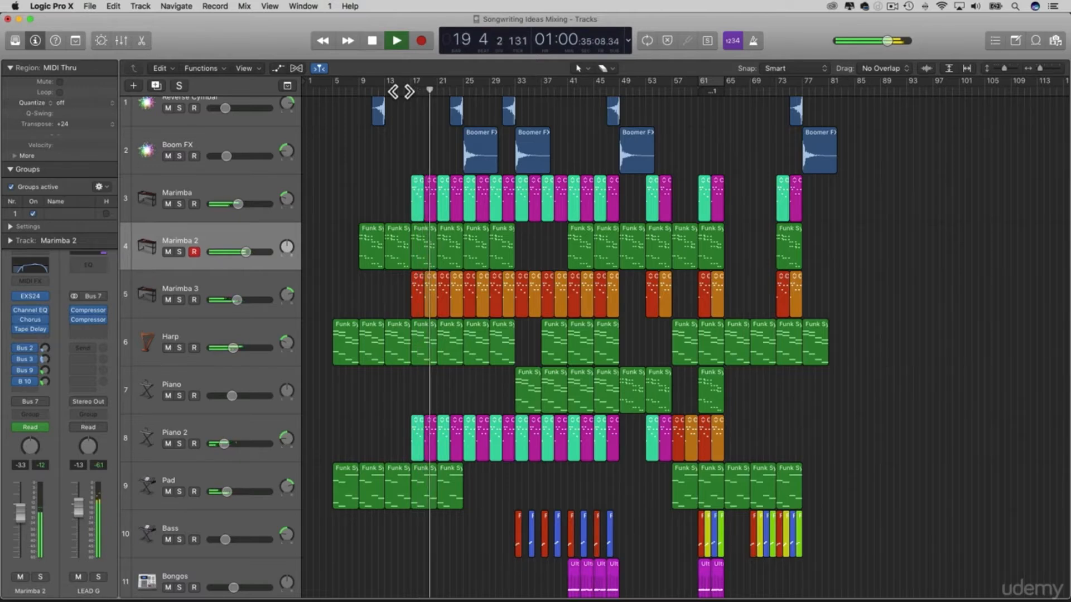
pyautogui.press('space')
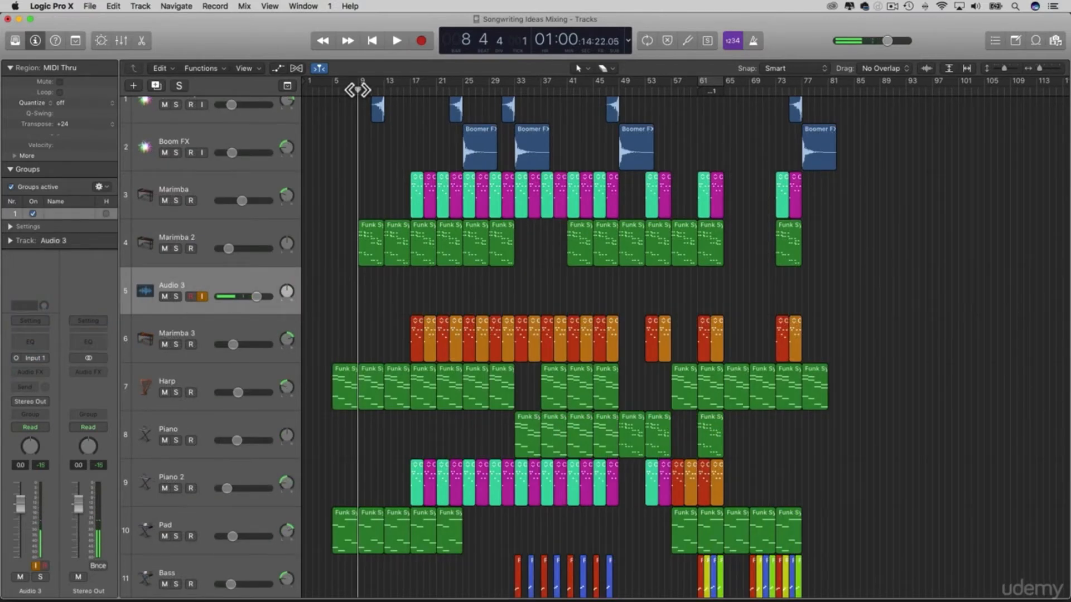
# - Record a take on the Audio 3 track from about bar 11 to bar 19
pyautogui.press('r')
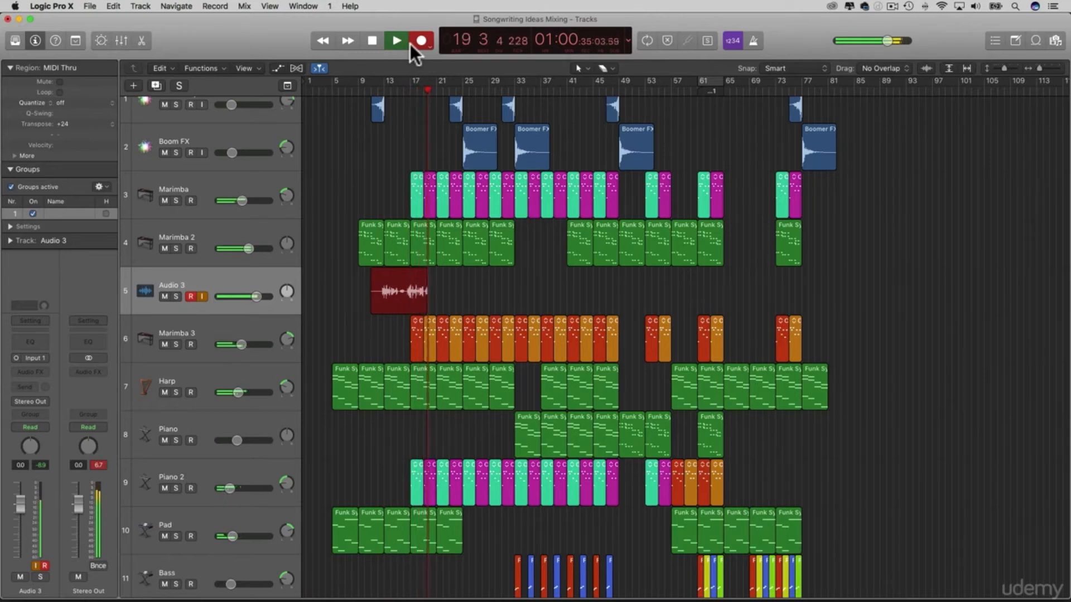
pyautogui.press('space')
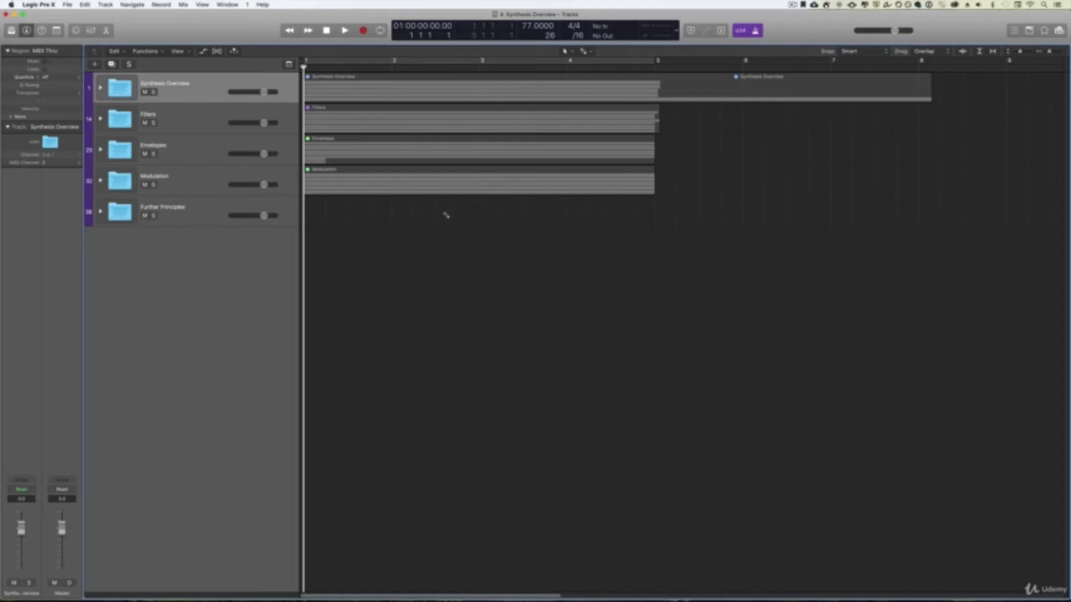
# - Expand the Synthesis Overview folder stack in the Synthesis Overview project to show its tracks
pyautogui.click(443, 212)
pyautogui.click(101, 87)
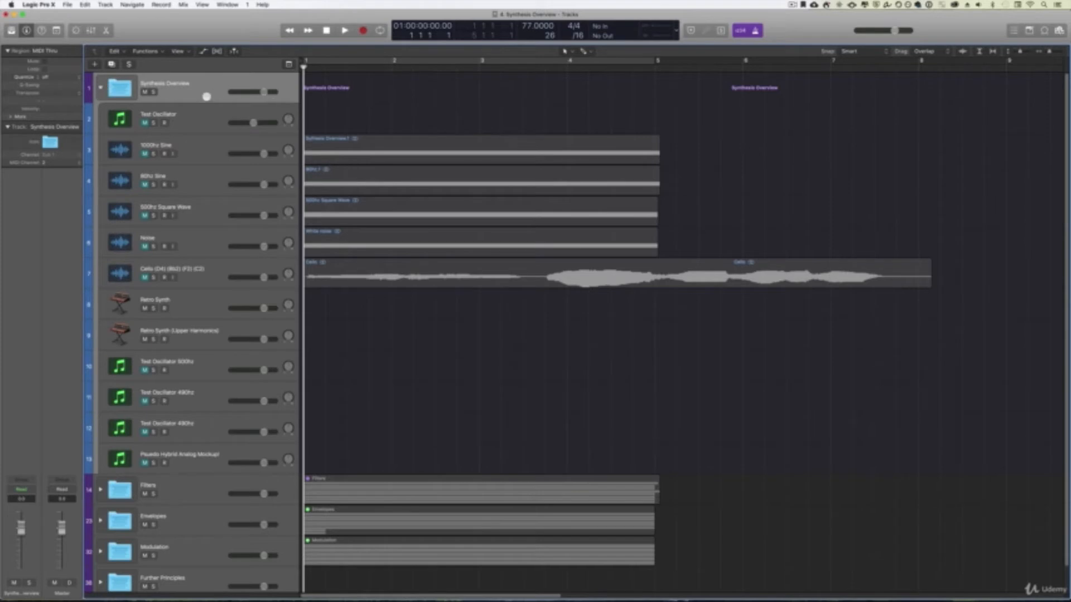
pyautogui.click(100, 86)
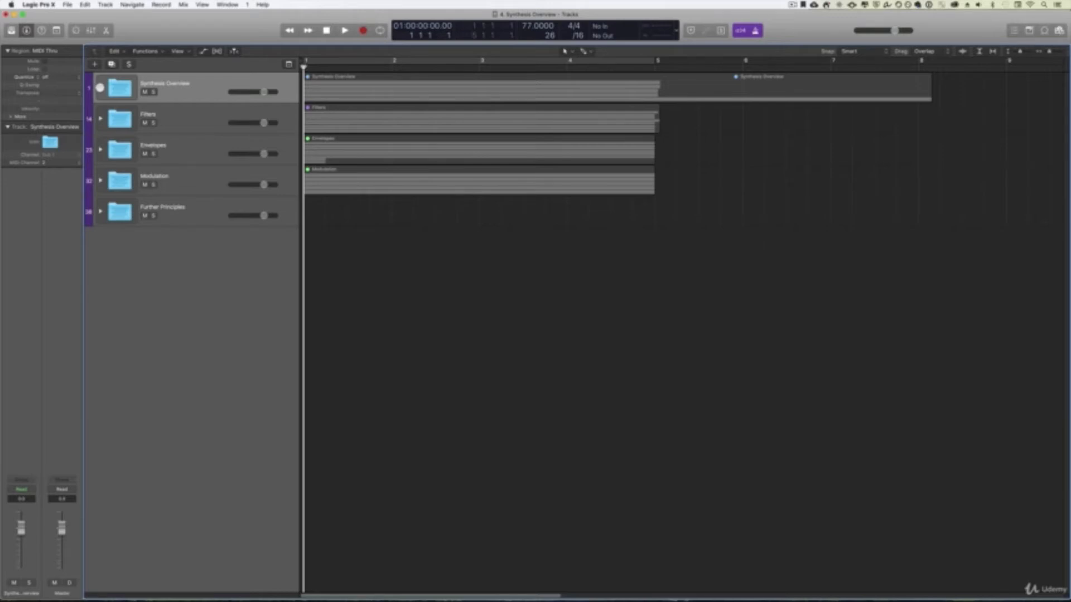
pyautogui.click(100, 87)
pyautogui.click(100, 87)
pyautogui.click(102, 88)
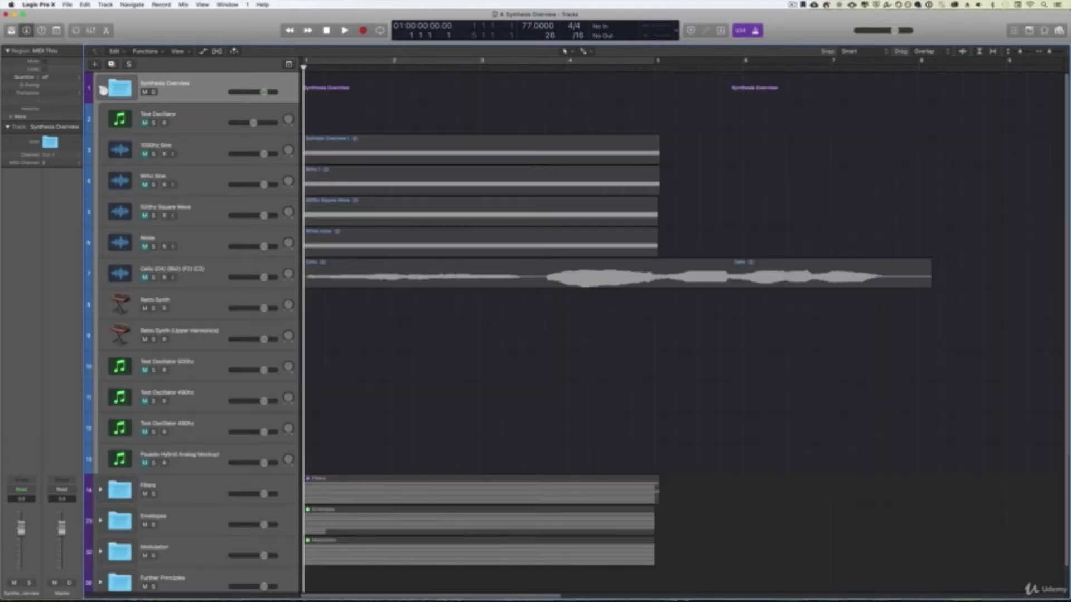
# - Select the Test Oscillator track and examine where the Test Oscillator is found among the Utility instruments, leaving the instrument as is
pyautogui.click(203, 111)
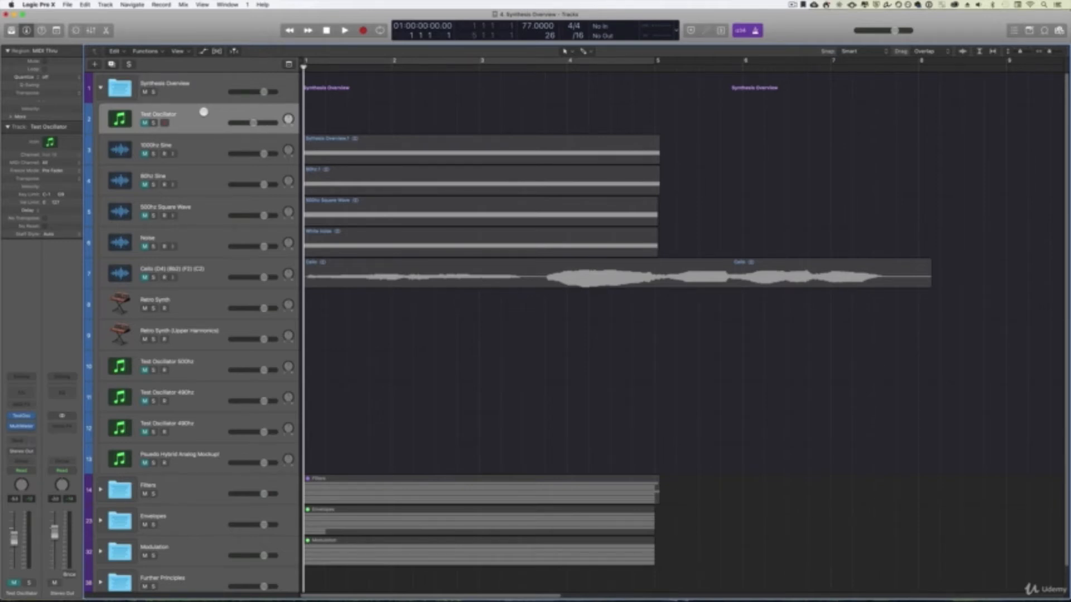
pyautogui.moveTo(28, 415)
pyautogui.click(32, 416)
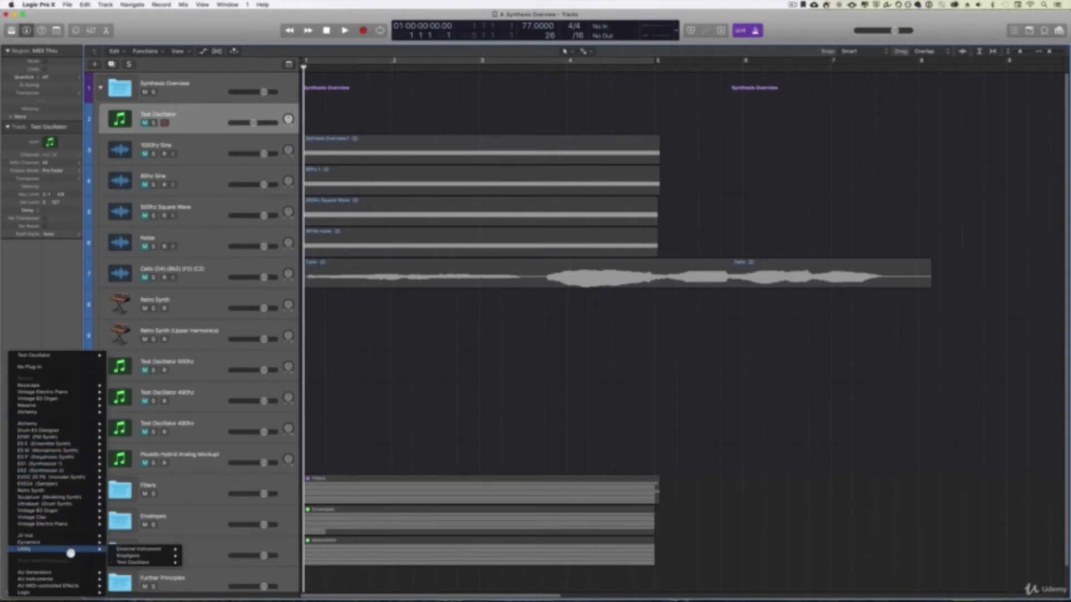
pyautogui.moveTo(84, 549)
pyautogui.moveTo(146, 556)
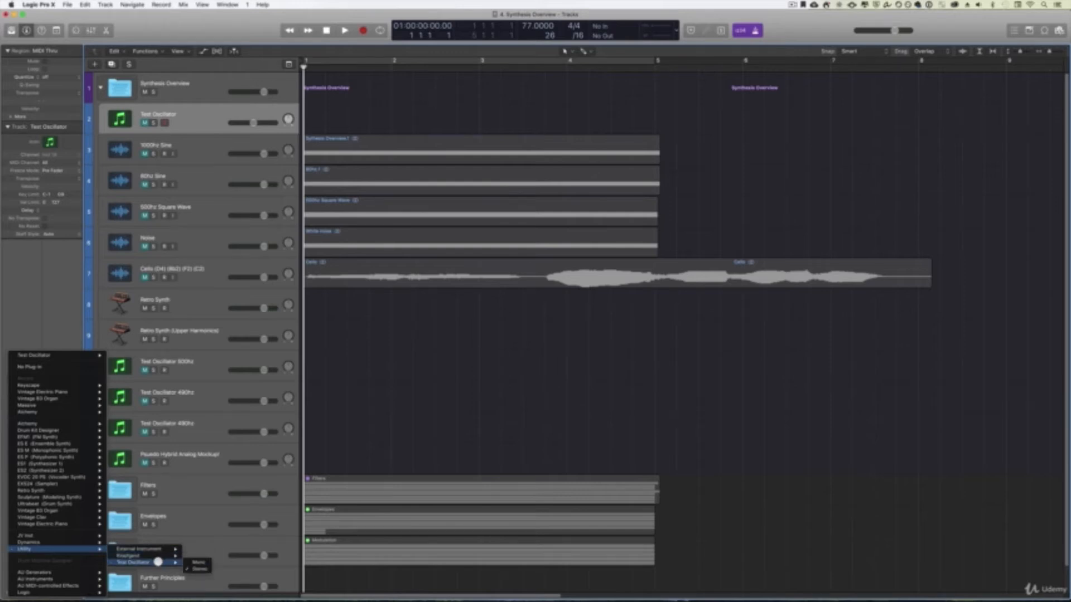
pyautogui.click(450, 415)
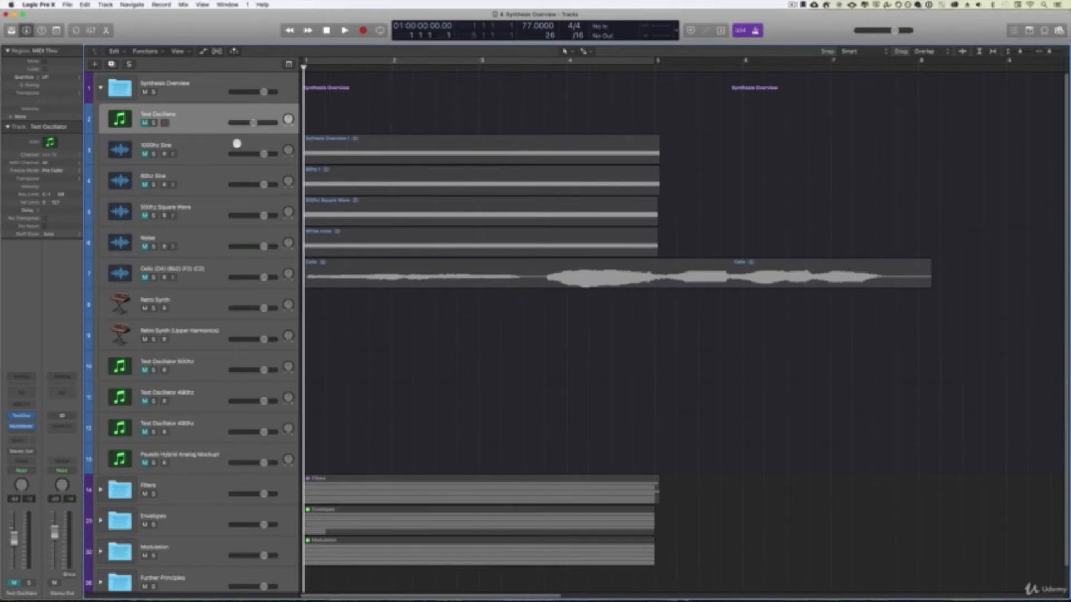
# - Unmute the Test Oscillator track to listen to its tone and mute it again
pyautogui.click(145, 123)
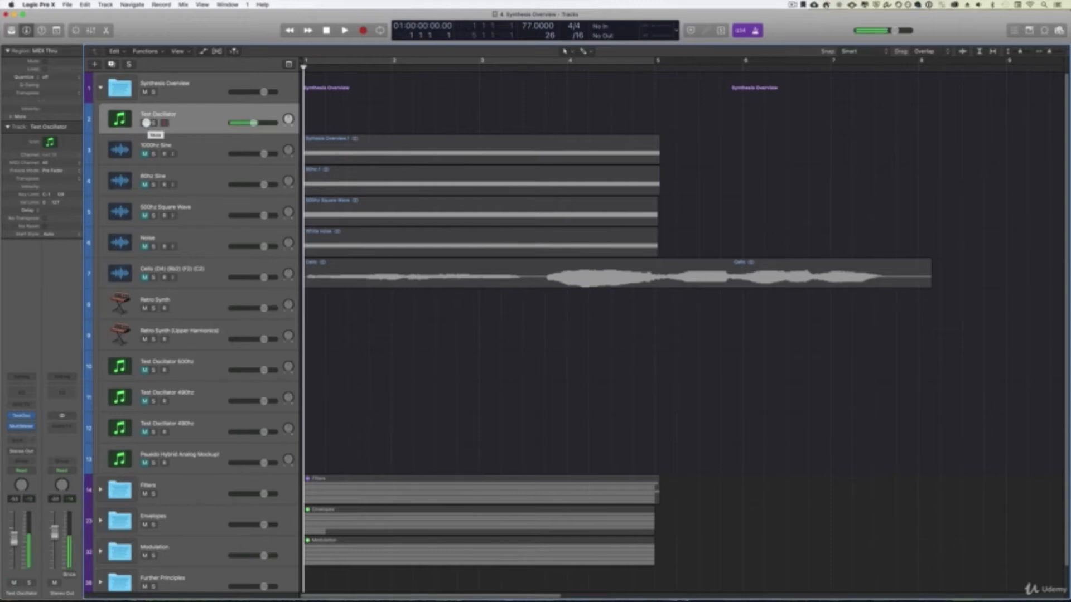
pyautogui.click(145, 123)
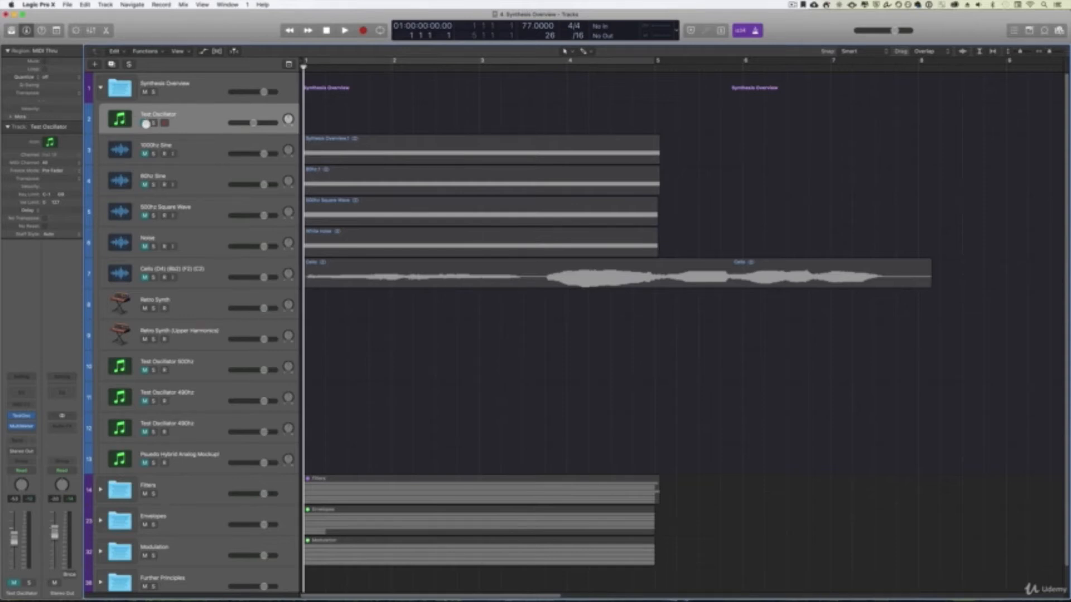
# - Select and unmute the 1000hz Sine track
pyautogui.click(145, 146)
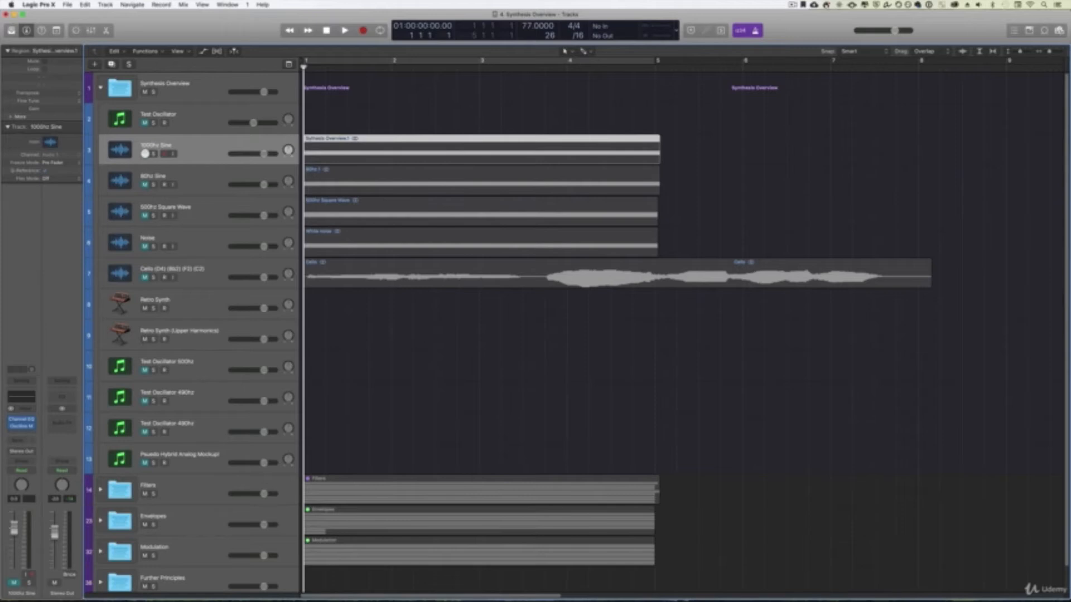
pyautogui.click(144, 153)
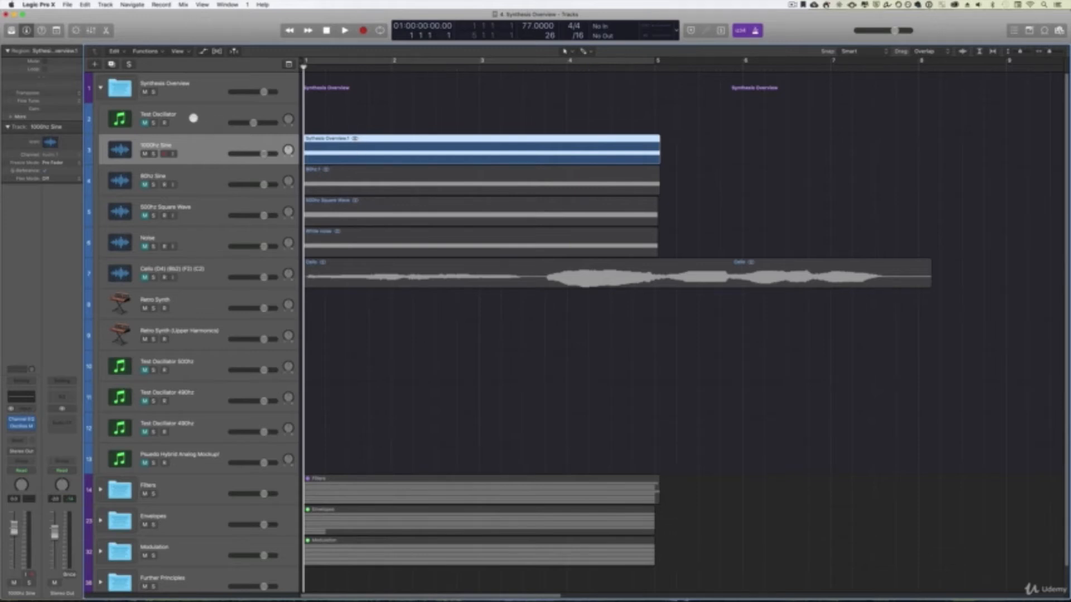
# - Open the 1000hz Sine track's region in the audio editor, play its start and make the editor area taller
pyautogui.doubleClick(345, 147)
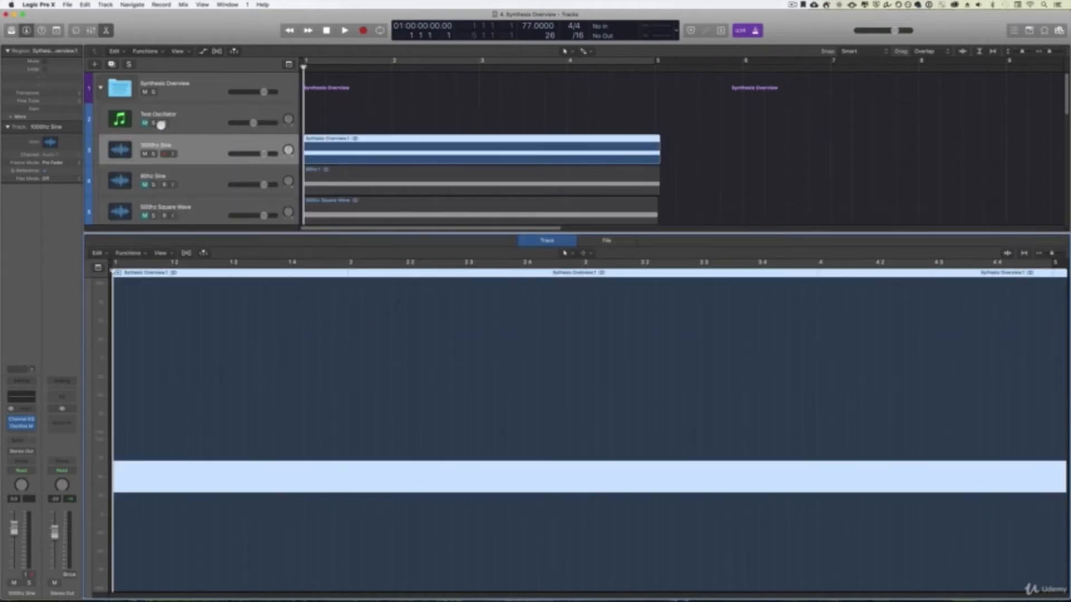
pyautogui.press('space')
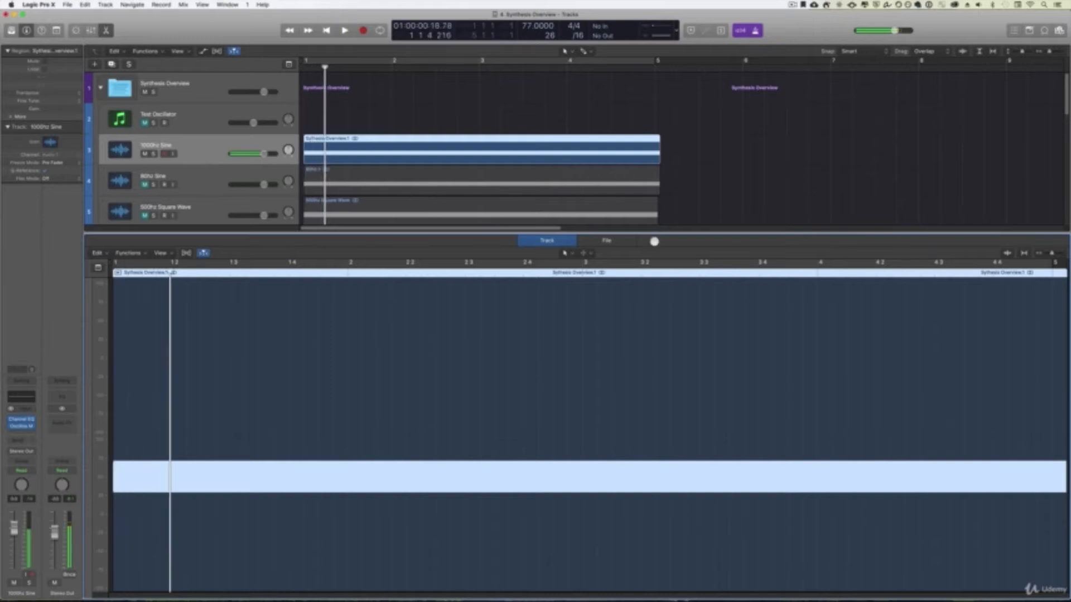
pyautogui.moveTo(686, 232); pyautogui.dragTo(928, 216)
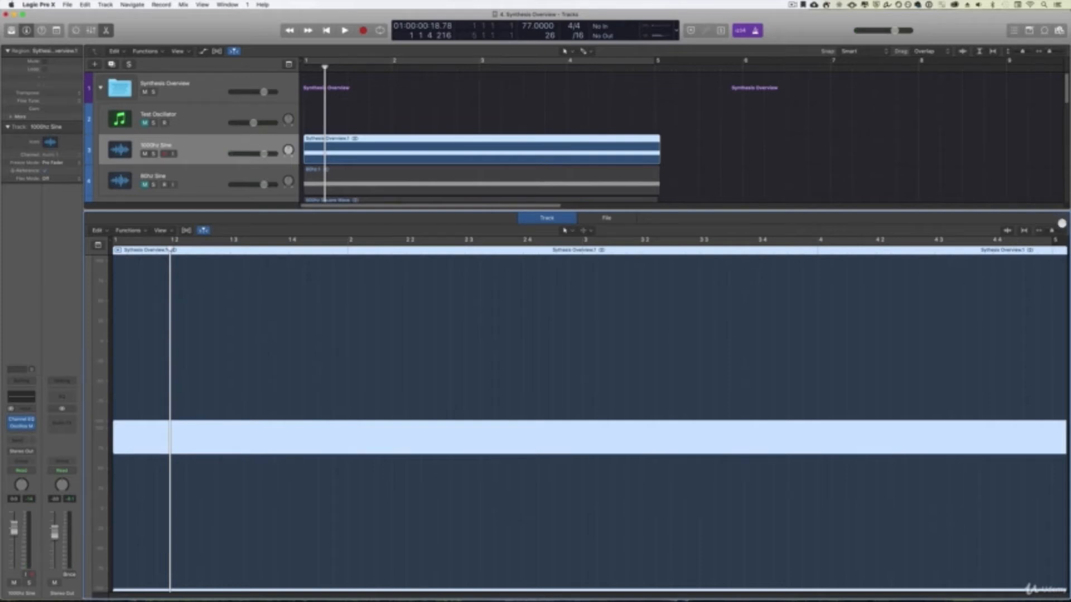
# - Examine the individual cycles of the 1000hz Sine waveform at several magnifications in the audio editor, and close the editor
pyautogui.press('super+Right')
pyautogui.press('super+Right')
pyautogui.press('super+Right')
pyautogui.press('super+Right')
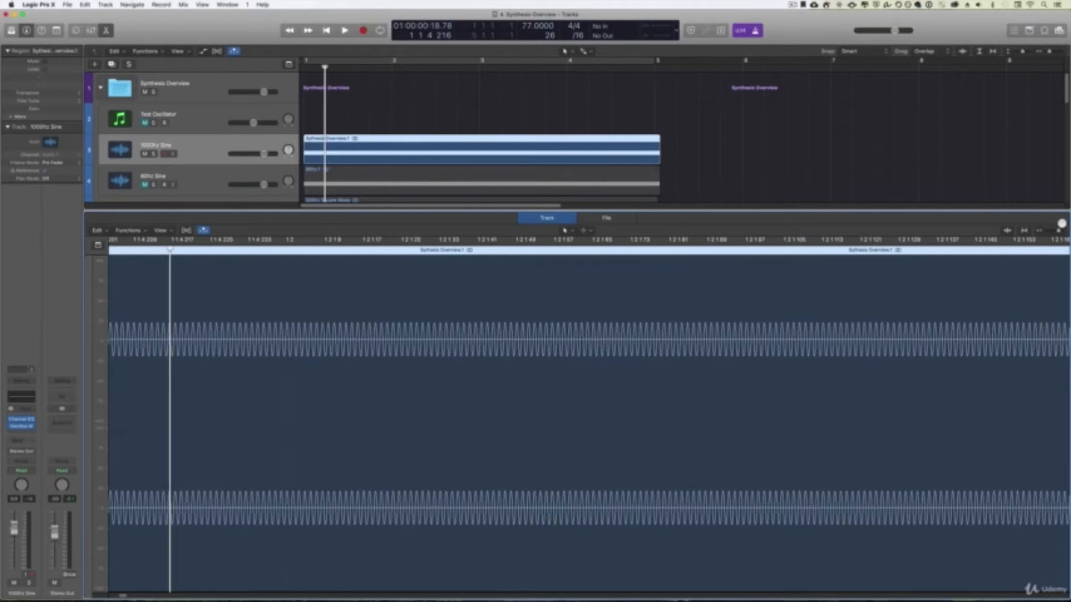
pyautogui.press('super+Right')
pyautogui.press('super+Right')
pyautogui.press('super+Right')
pyautogui.press('super+Right')
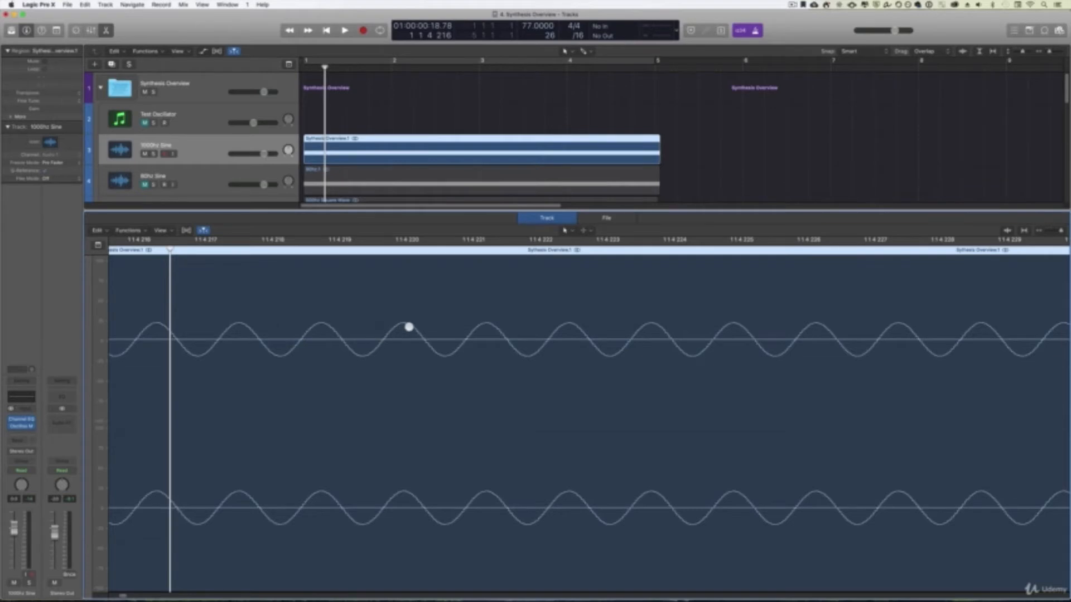
pyautogui.press('super+Left')
pyautogui.press('super+Left')
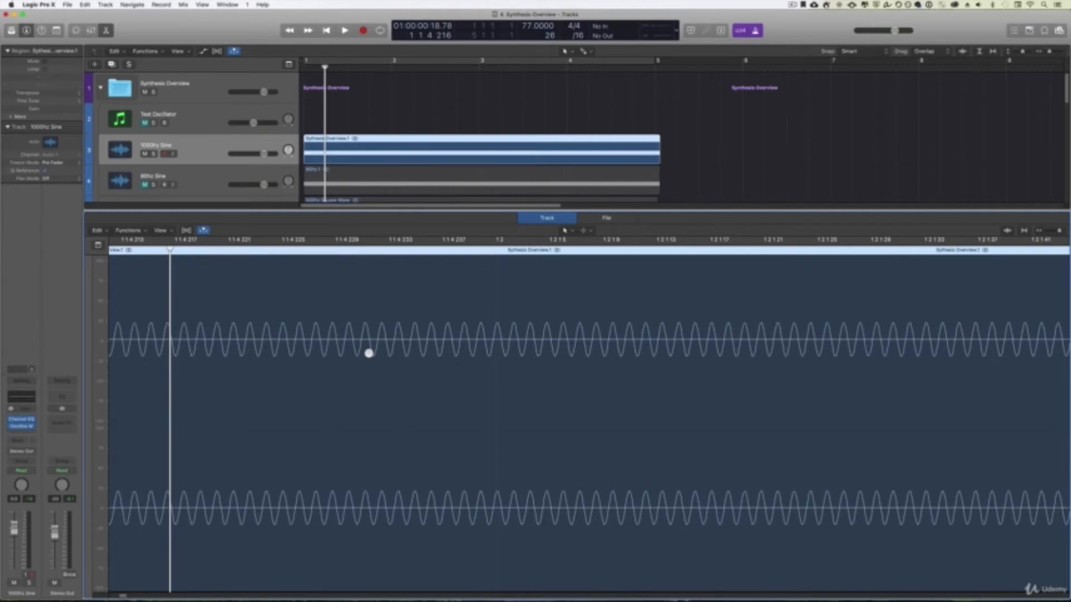
pyautogui.press('super+Right')
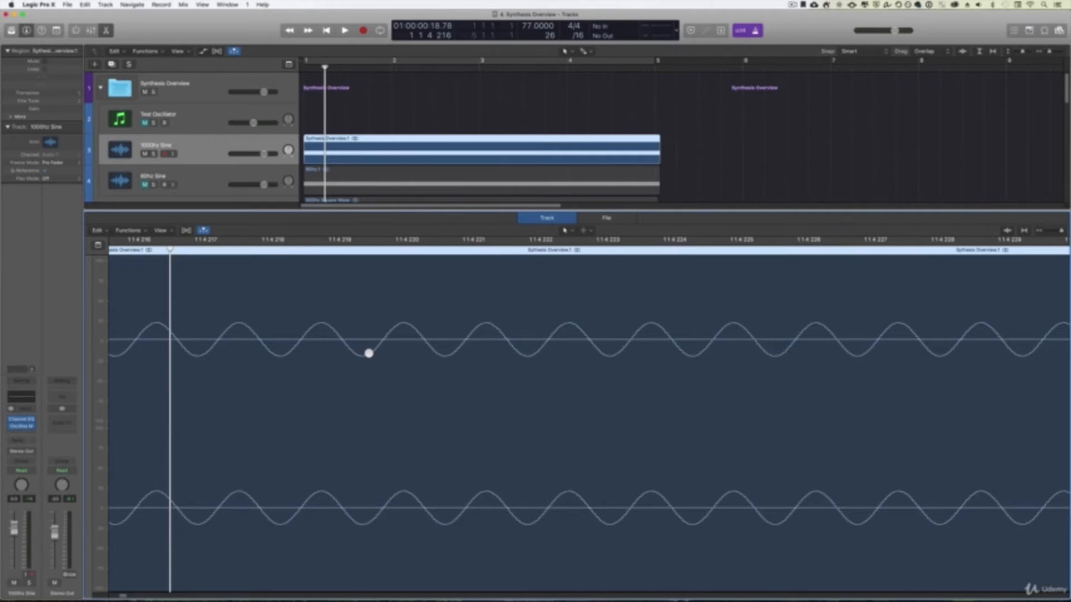
pyautogui.press('super+Left')
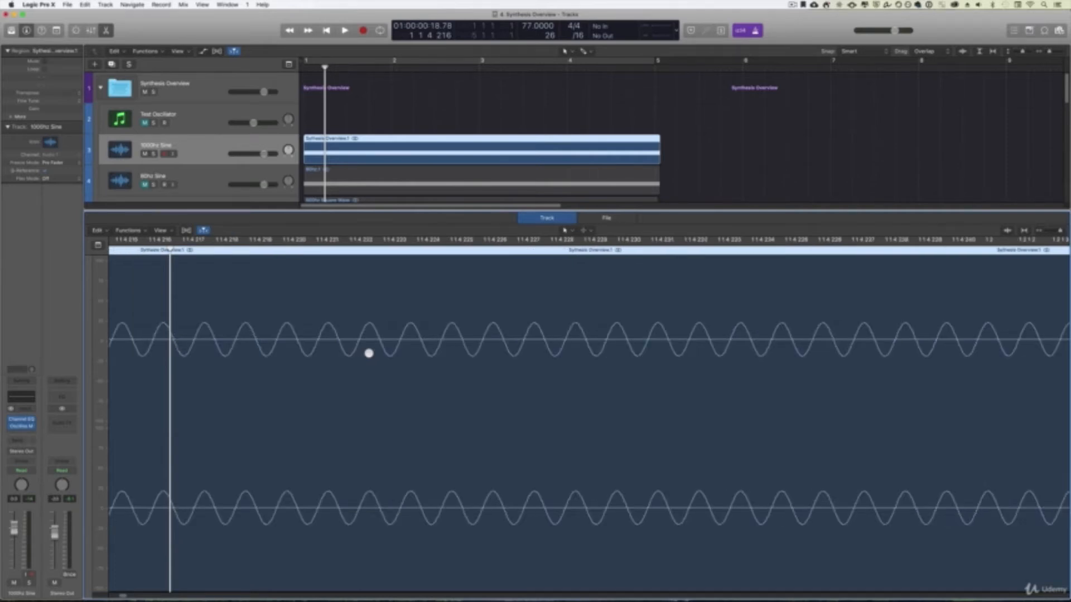
pyautogui.press('e')
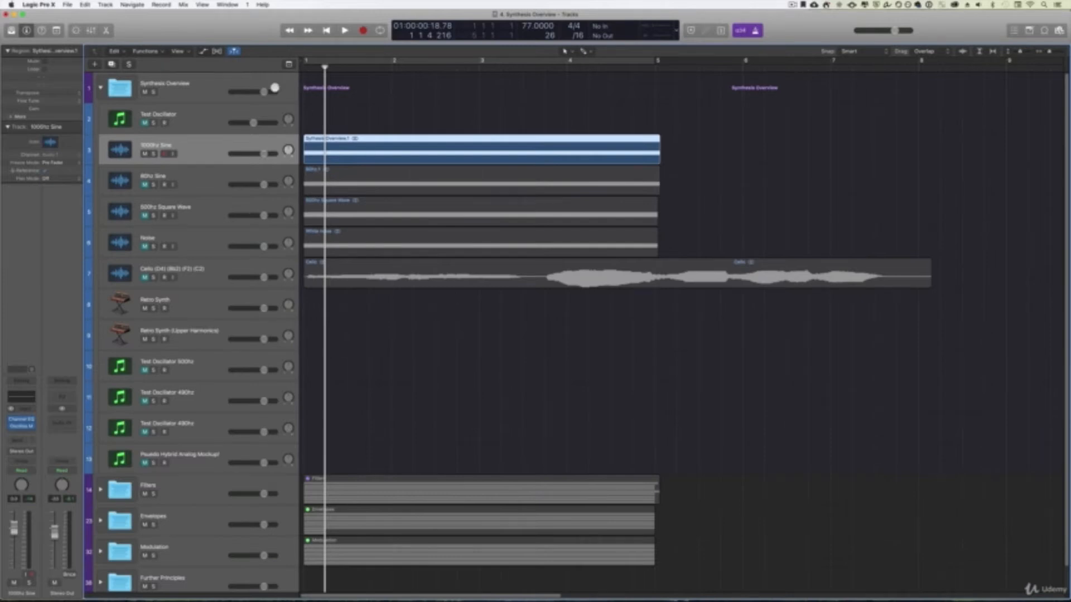
# - Mute the 1000hz Sine track, unmute the 80hz Sine track, and listen to it briefly from the project start
pyautogui.click(143, 152)
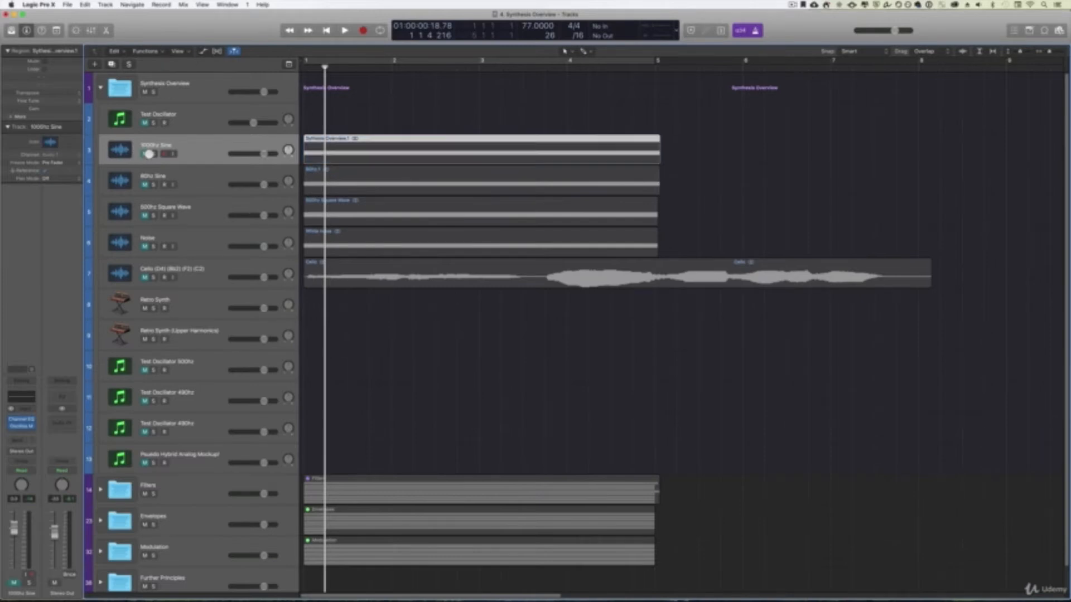
pyautogui.click(143, 185)
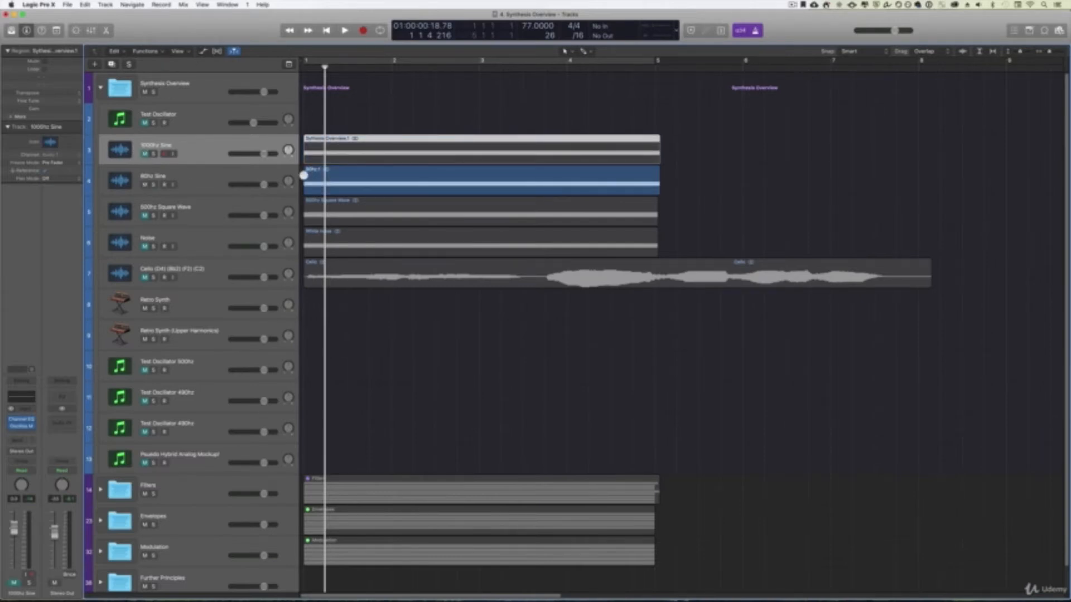
pyautogui.press('Return')
pyautogui.press('space')
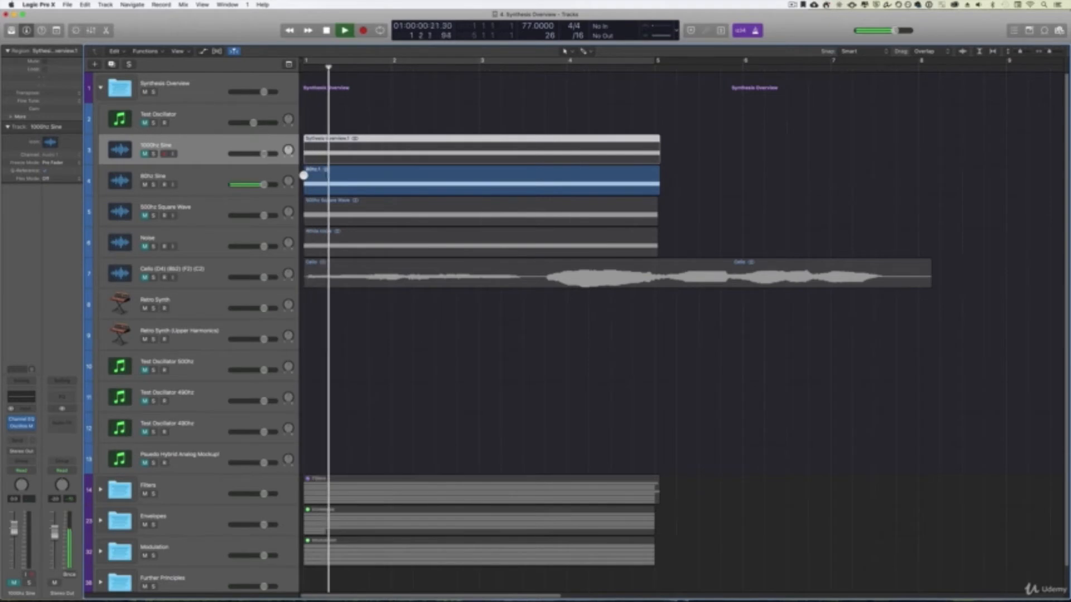
pyautogui.press('space')
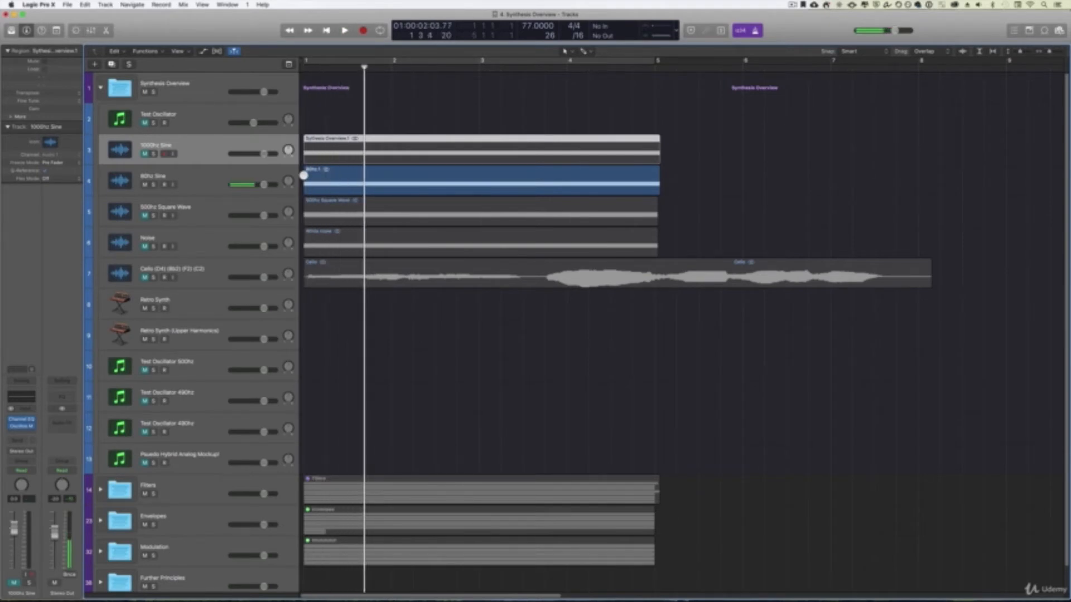
# - Open the 80hz Sine track's region in the audio editor, examine its wave cycles at different magnifications, and close the editor
pyautogui.click(461, 184)
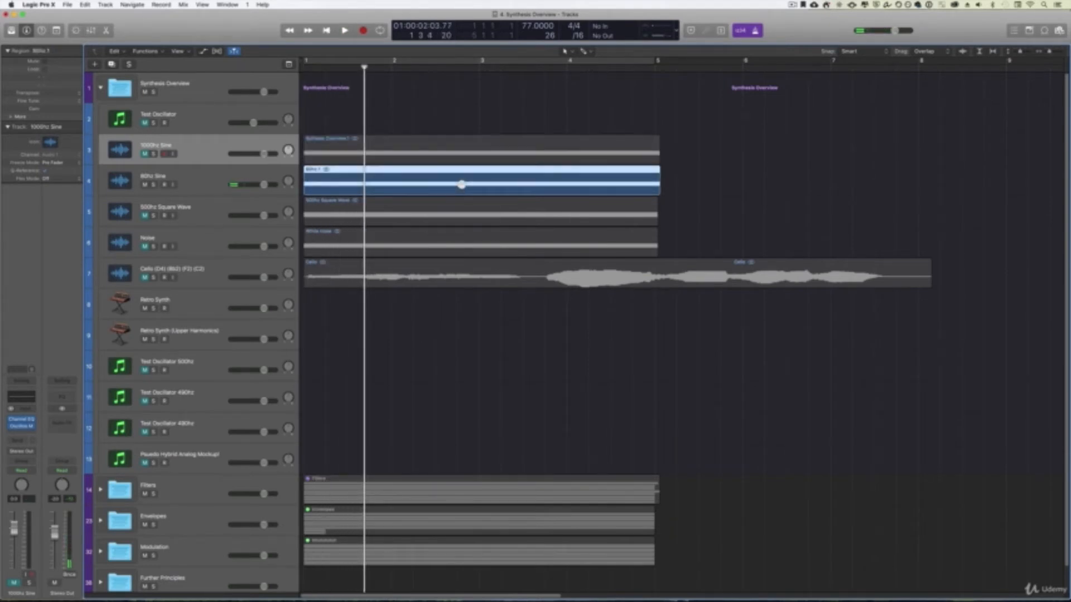
pyautogui.doubleClick(443, 183)
pyautogui.press('super+Left')
pyautogui.press('super+Left')
pyautogui.press('super+Left')
pyautogui.press('super+Left')
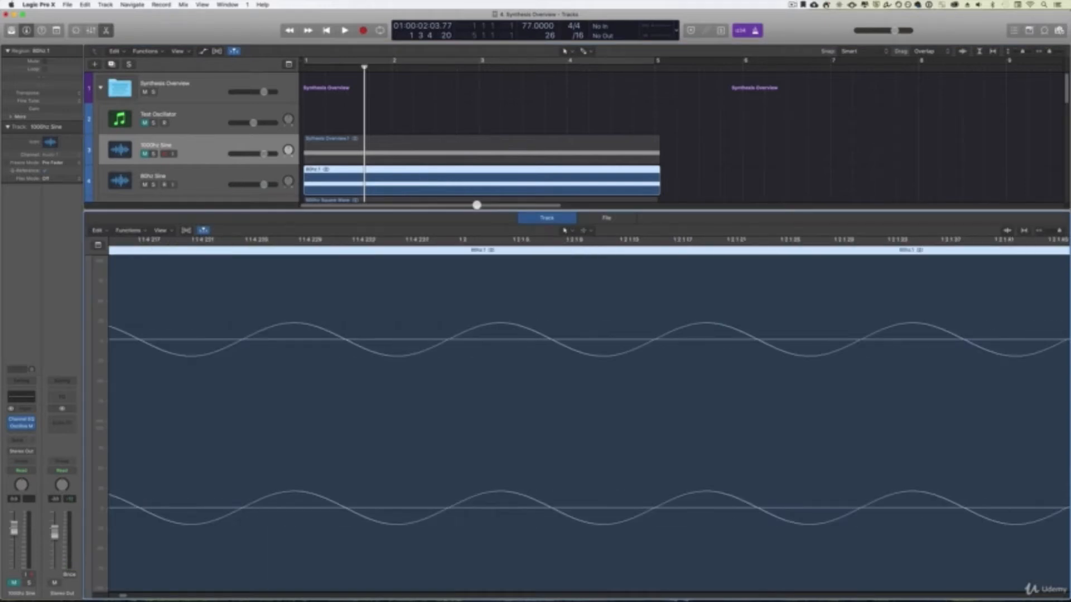
pyautogui.press('super+Right')
pyautogui.press('super+Right')
pyautogui.press('super+Right')
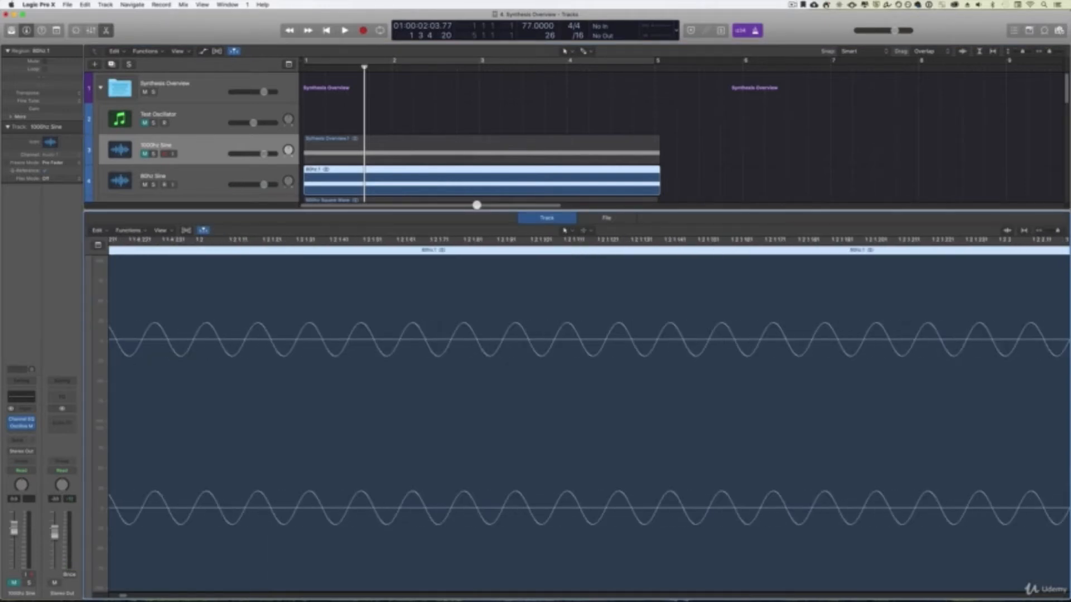
pyautogui.press('super+Right')
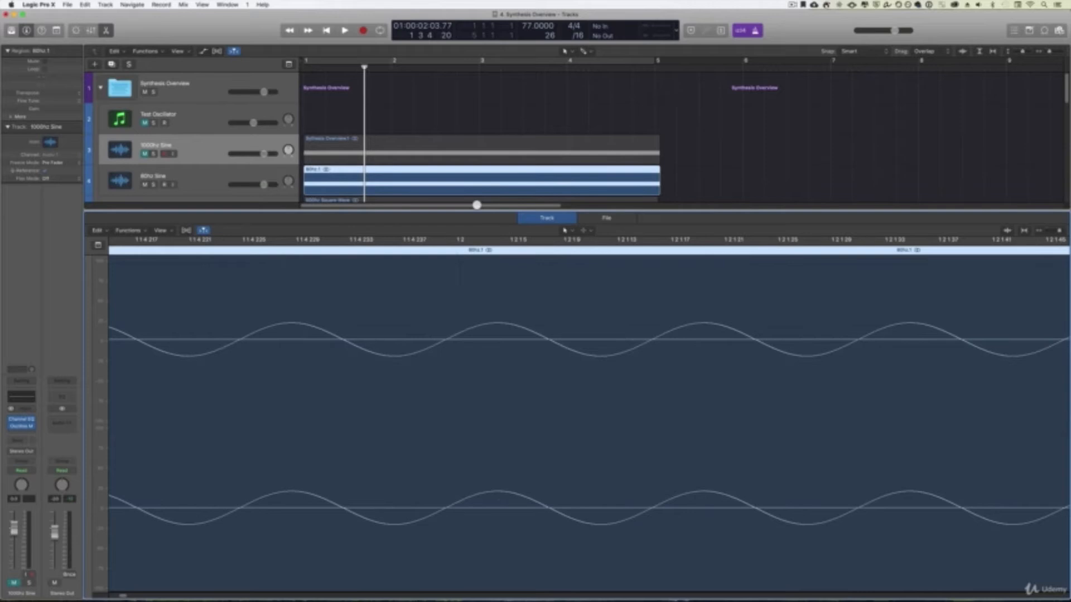
pyautogui.press('super+Left')
pyautogui.press('super+Left')
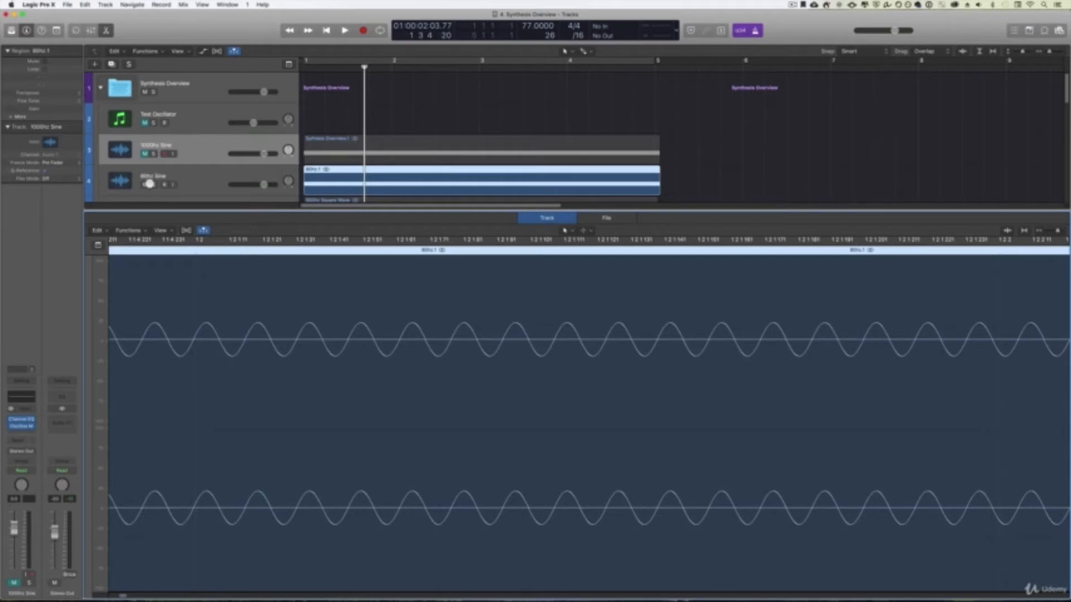
pyautogui.press('e')
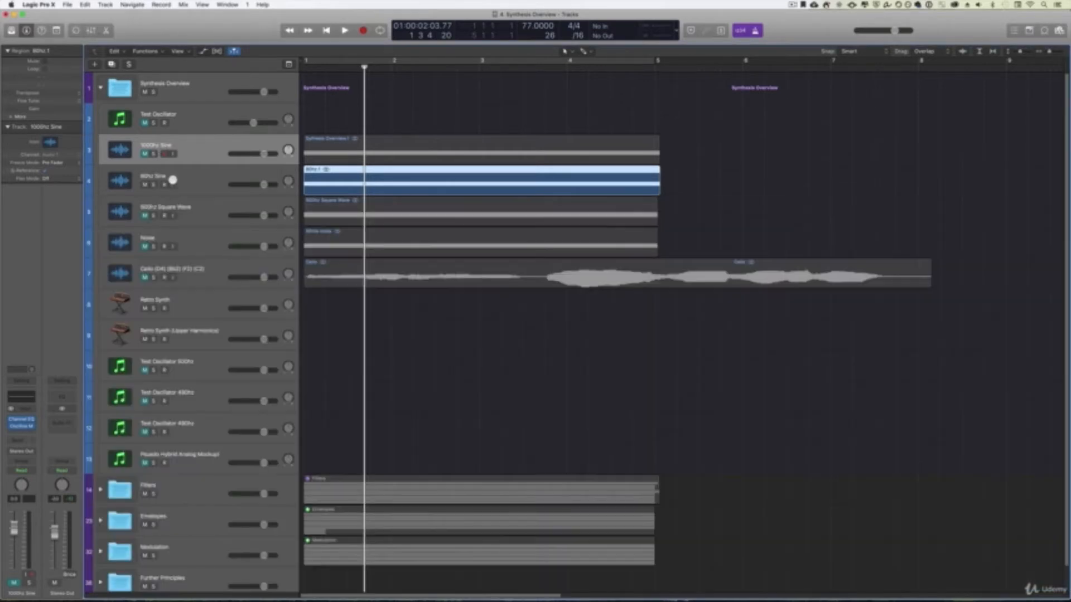
# - Compare the 80hz Sine with the 1000hz Sine during playback by switching their mutes, and stop with both tracks muted
pyautogui.press('space')
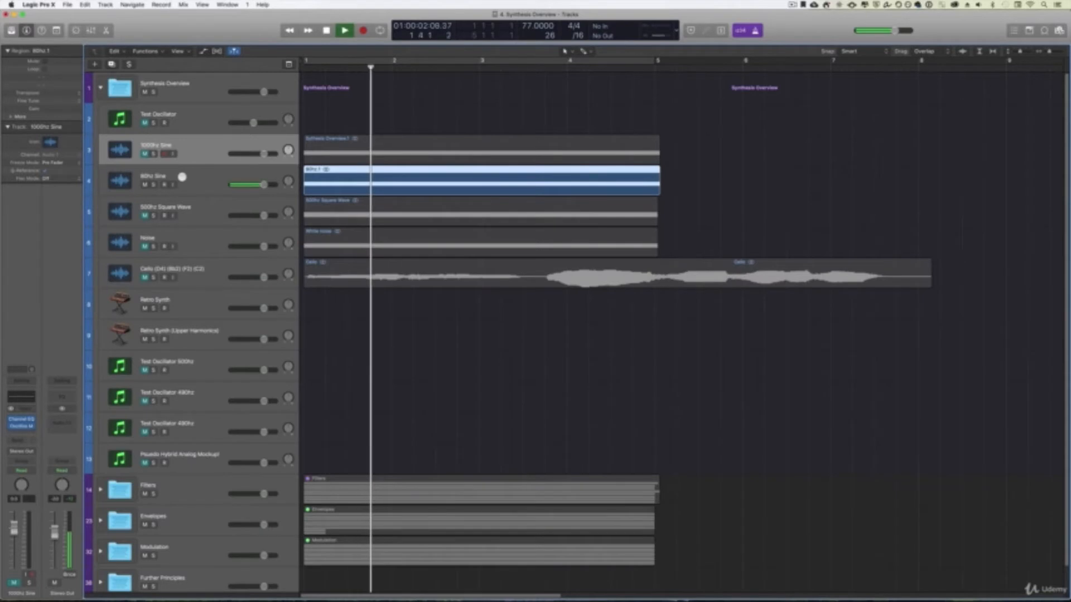
pyautogui.click(143, 184)
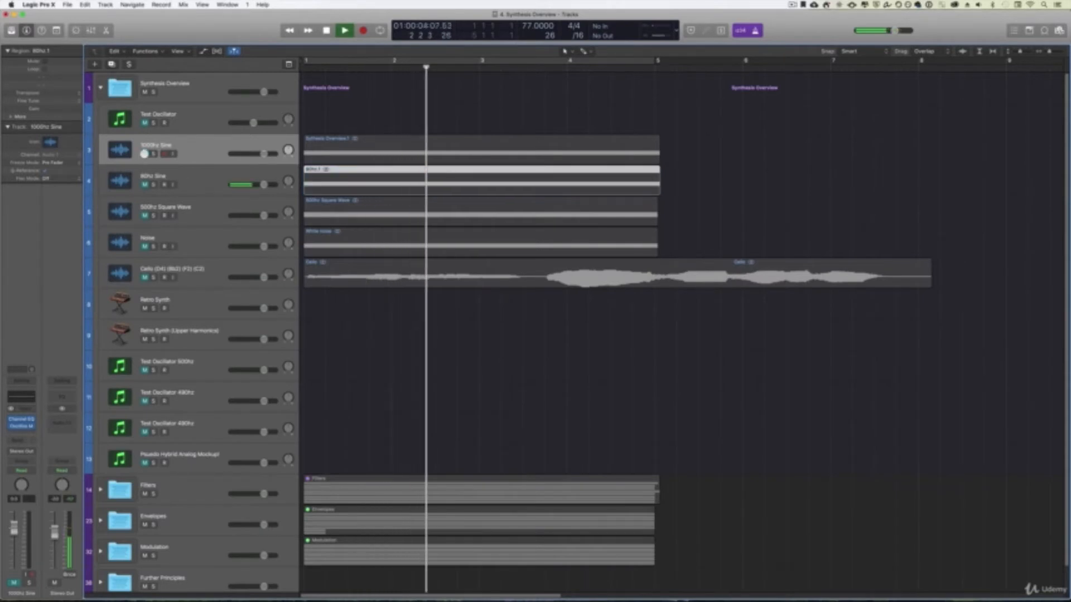
pyautogui.click(143, 154)
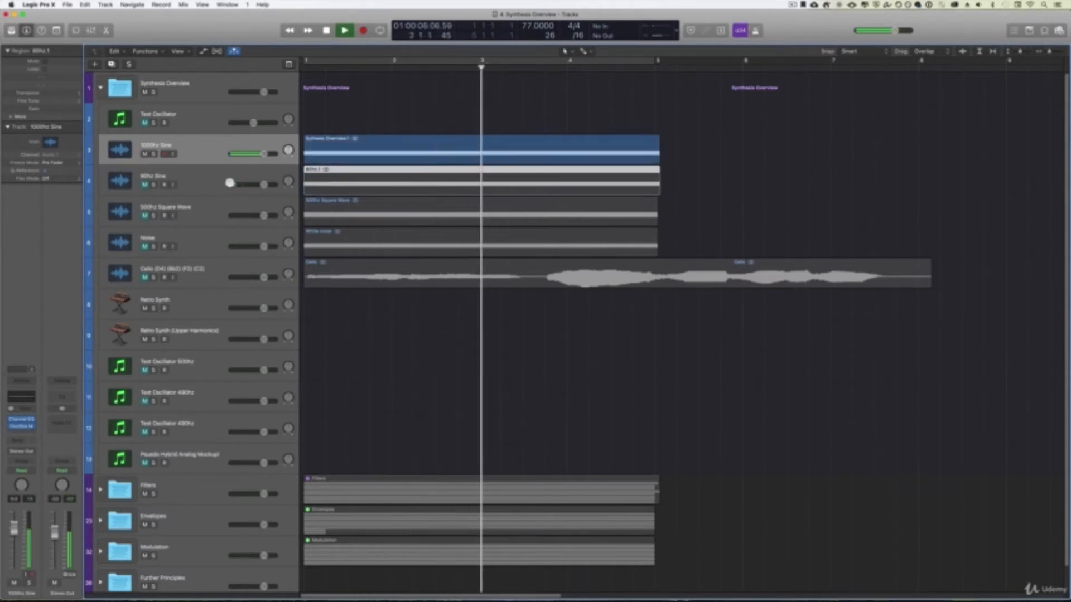
pyautogui.click(145, 154)
pyautogui.press('space')
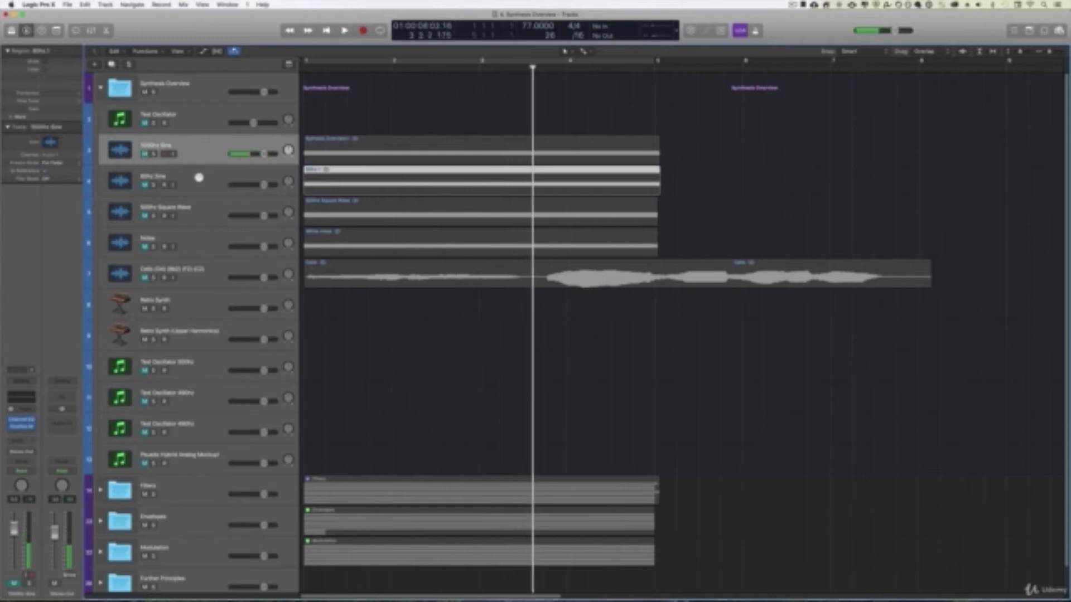
# - Select the 80hz Sine track, and briefly unmute and remute the Test Oscillator track
pyautogui.click(205, 185)
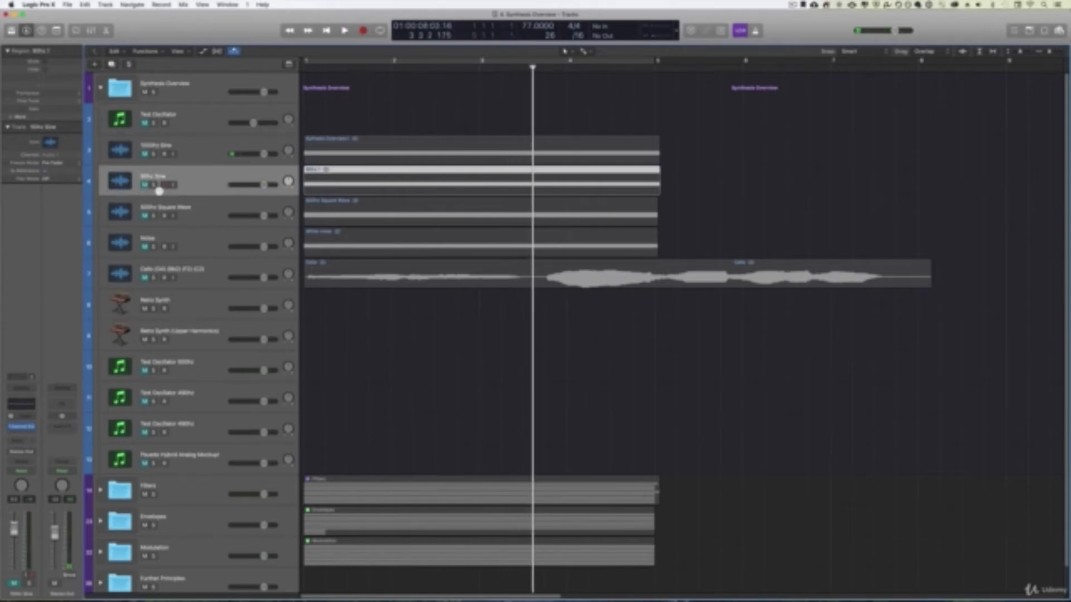
pyautogui.click(144, 123)
pyautogui.click(144, 123)
# - Select and unmute the 500hz Square Wave track and play a short moment of it
pyautogui.click(187, 206)
pyautogui.click(147, 217)
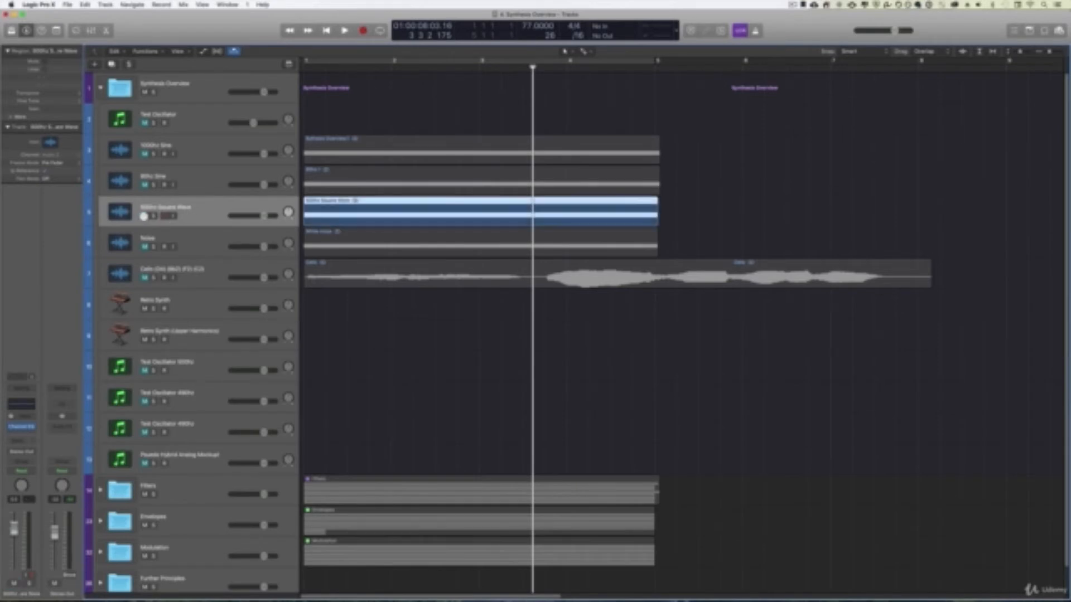
pyautogui.press('space')
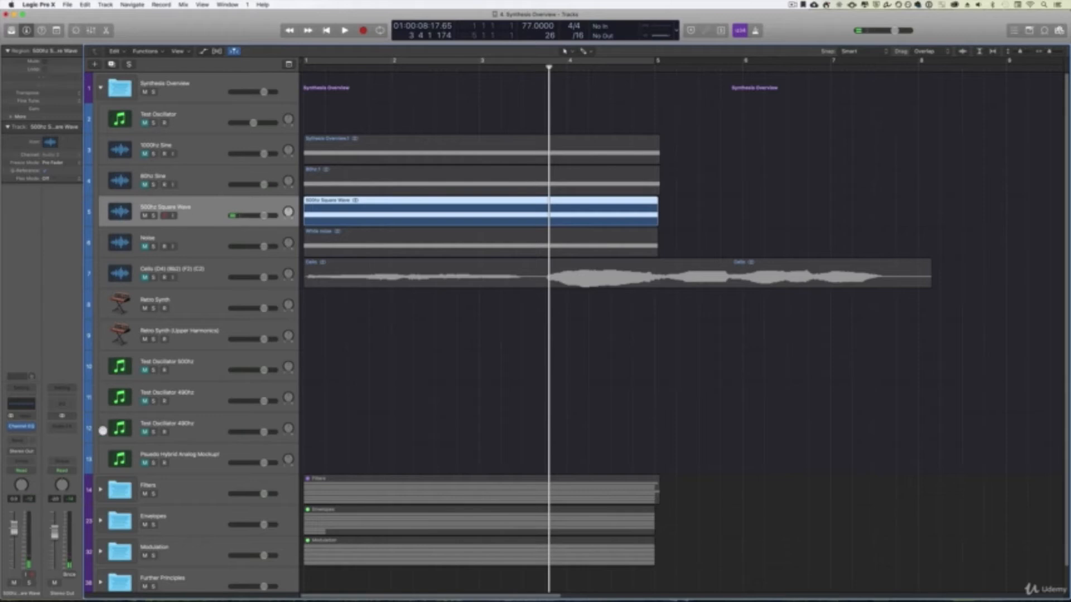
# - Examine the 500hz Square Wave region's cycles in the audio editor around bar 2 and at the project start, and close the editor
pyautogui.doubleClick(369, 208)
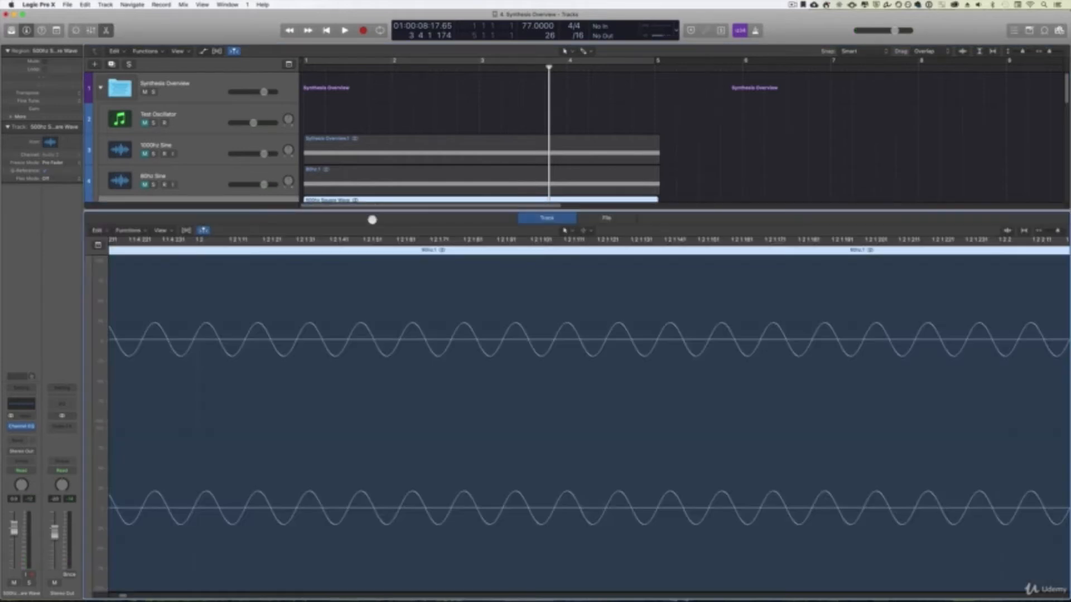
pyautogui.click(452, 124)
pyautogui.moveTo(461, 70); pyautogui.dragTo(425, 68)
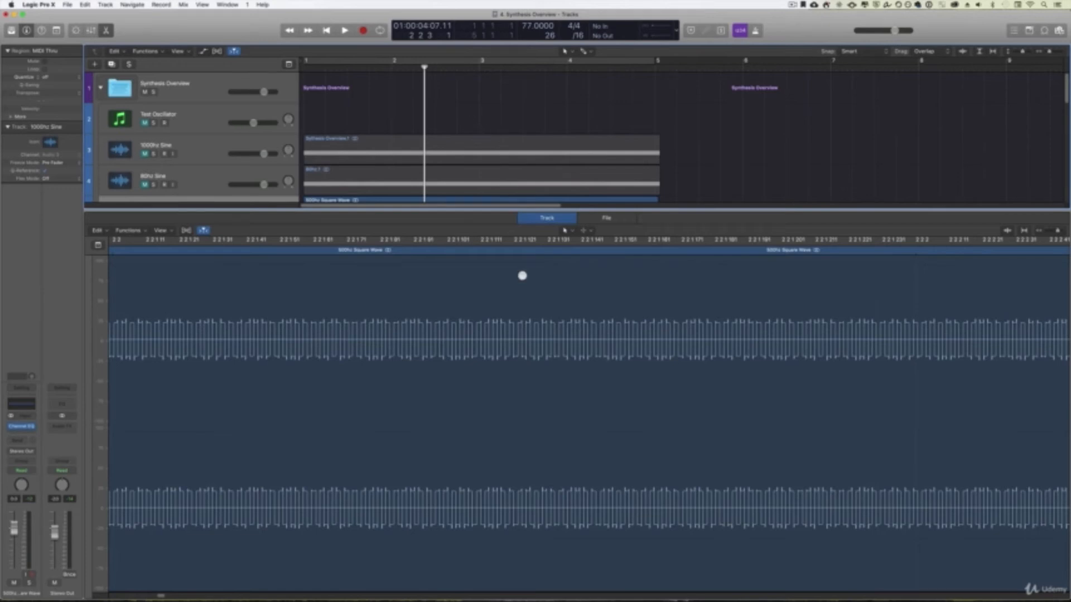
pyautogui.press('super+Right')
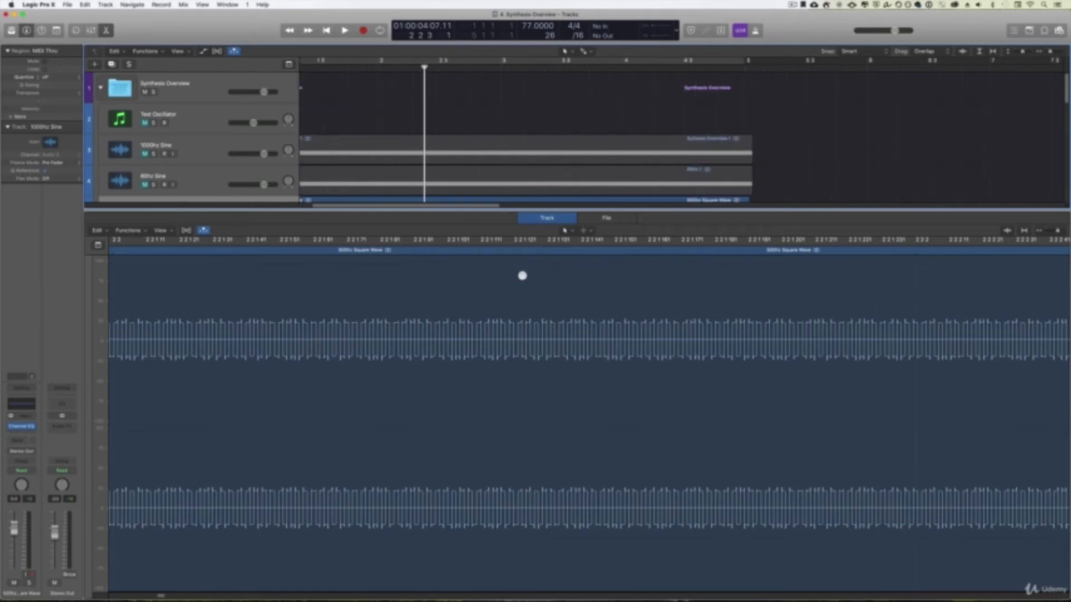
pyautogui.click(485, 217)
pyautogui.press('super+Right')
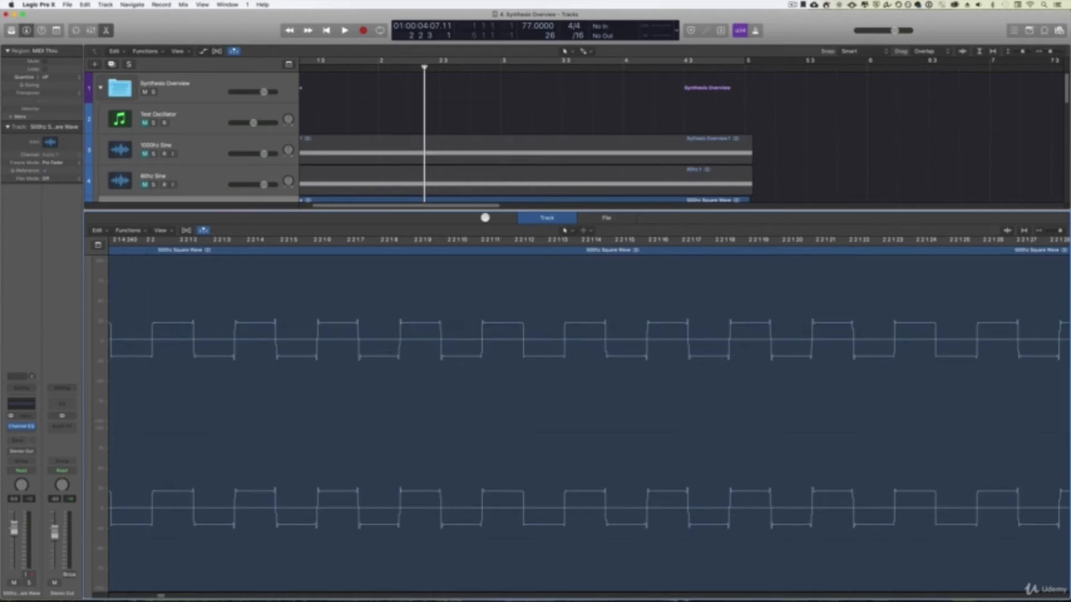
pyautogui.press('super+Right')
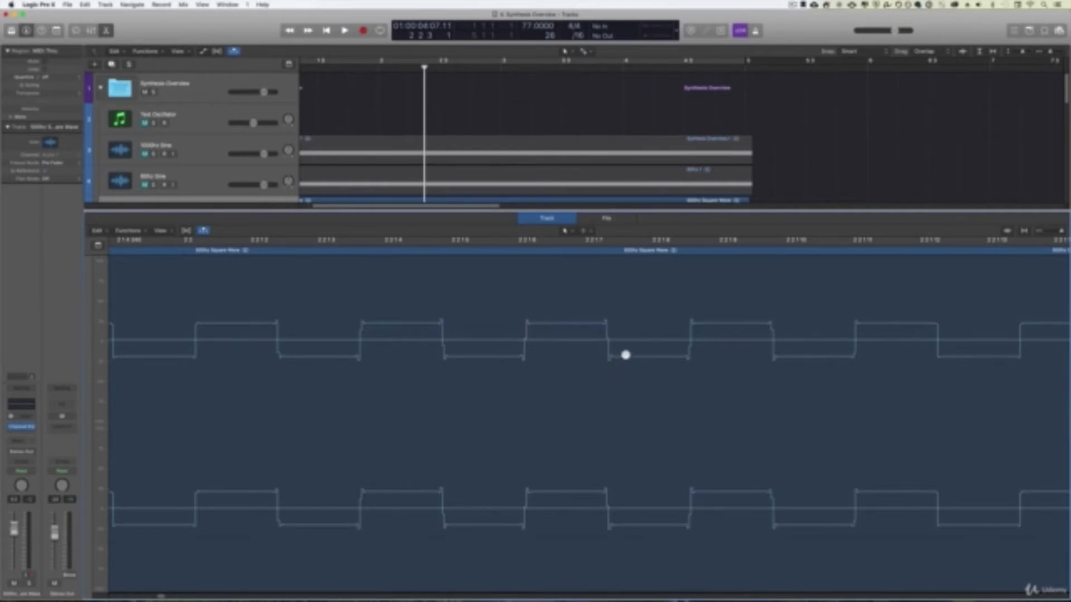
pyautogui.press('Return')
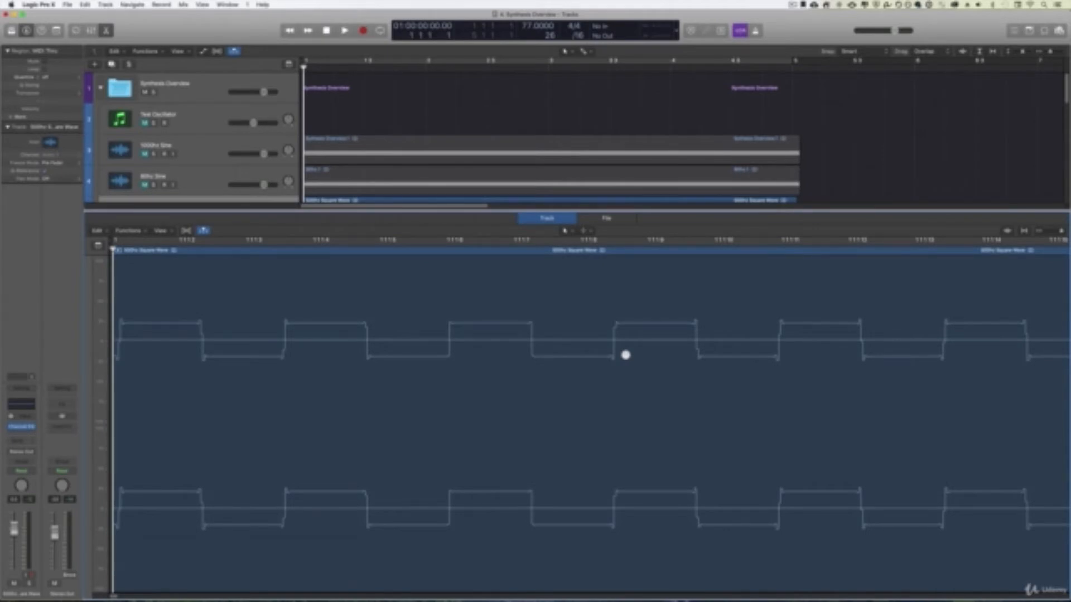
pyautogui.press('e')
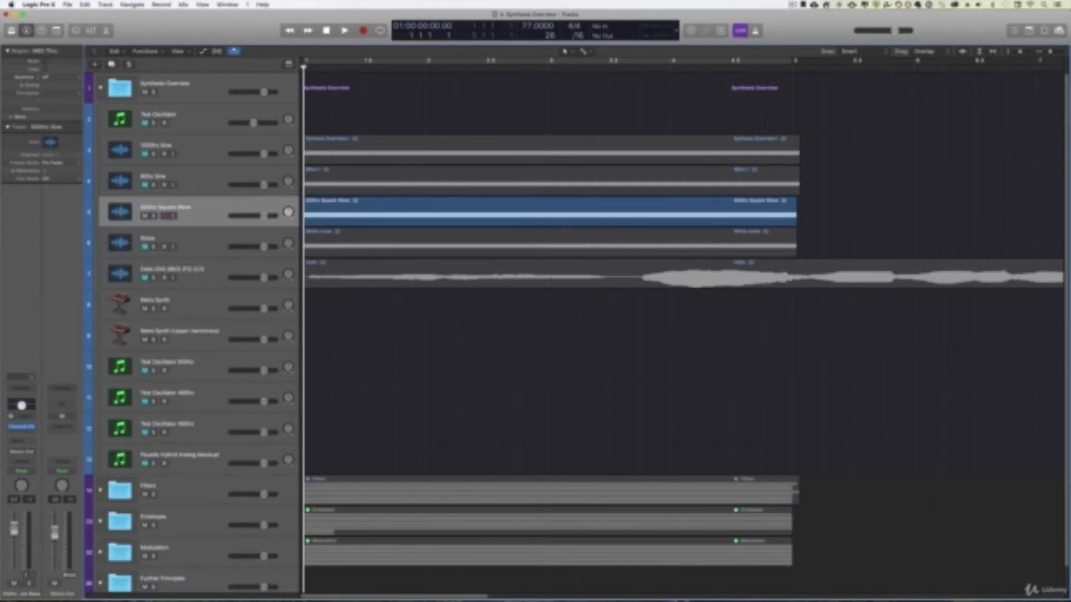
# - Mute the 500hz Square Wave track, and select and unmute the 80hz Sine track
pyautogui.click(144, 216)
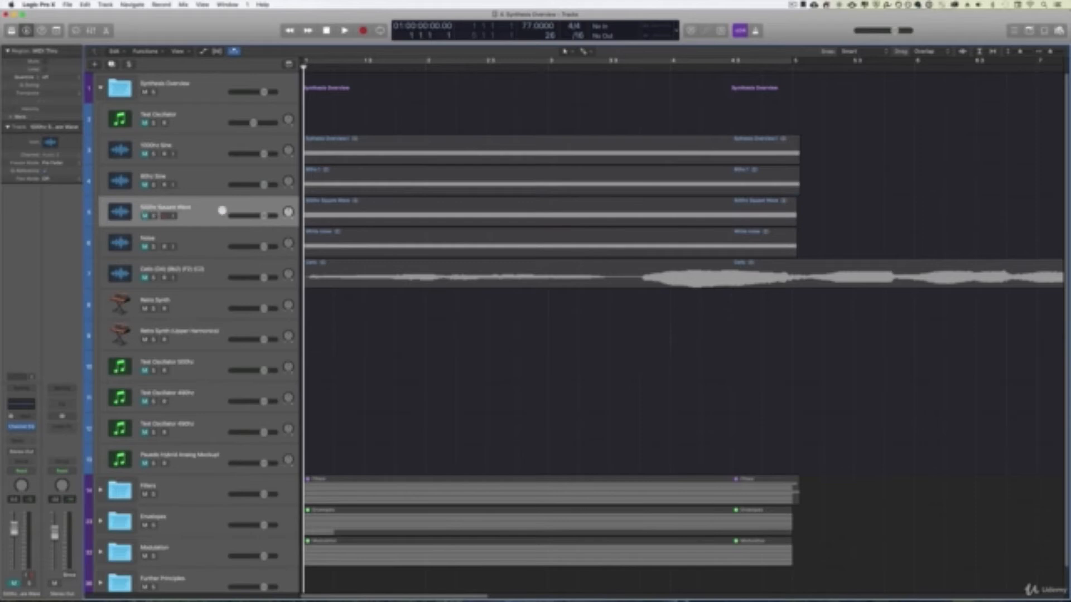
pyautogui.click(188, 178)
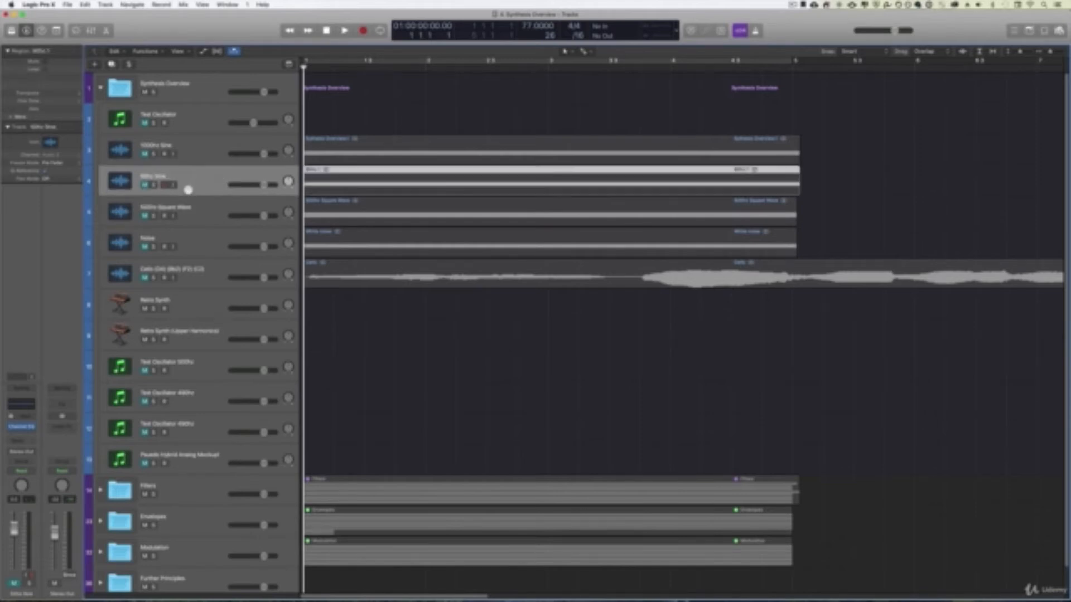
pyautogui.click(144, 185)
# - Open the 80hz Sine track's Channel EQ and move its window clear of the track headers, over the arrangement area
pyautogui.click(22, 404)
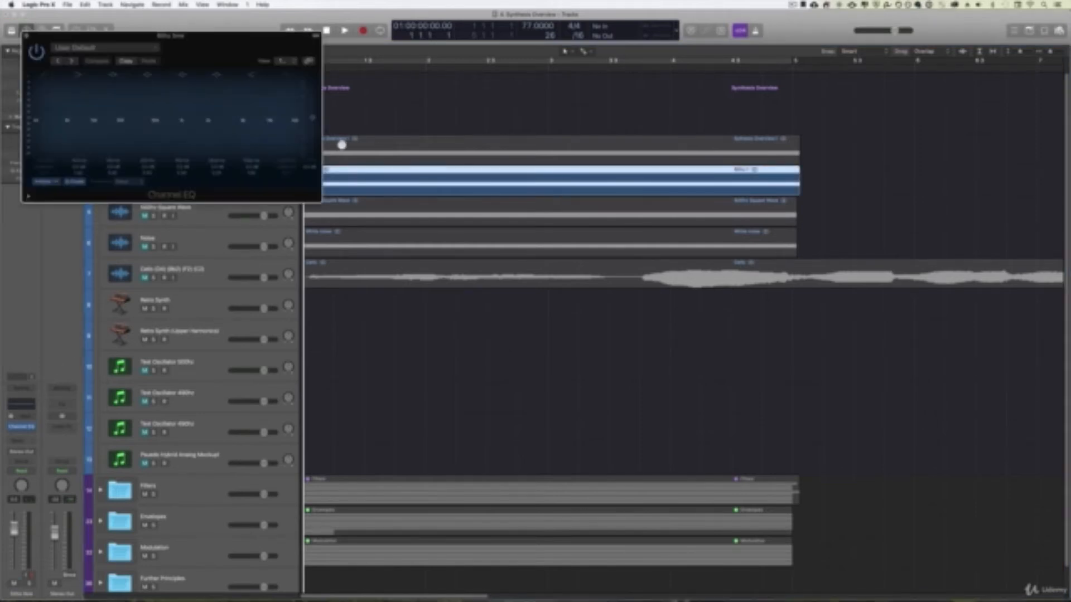
pyautogui.moveTo(165, 34); pyautogui.dragTo(744, 157)
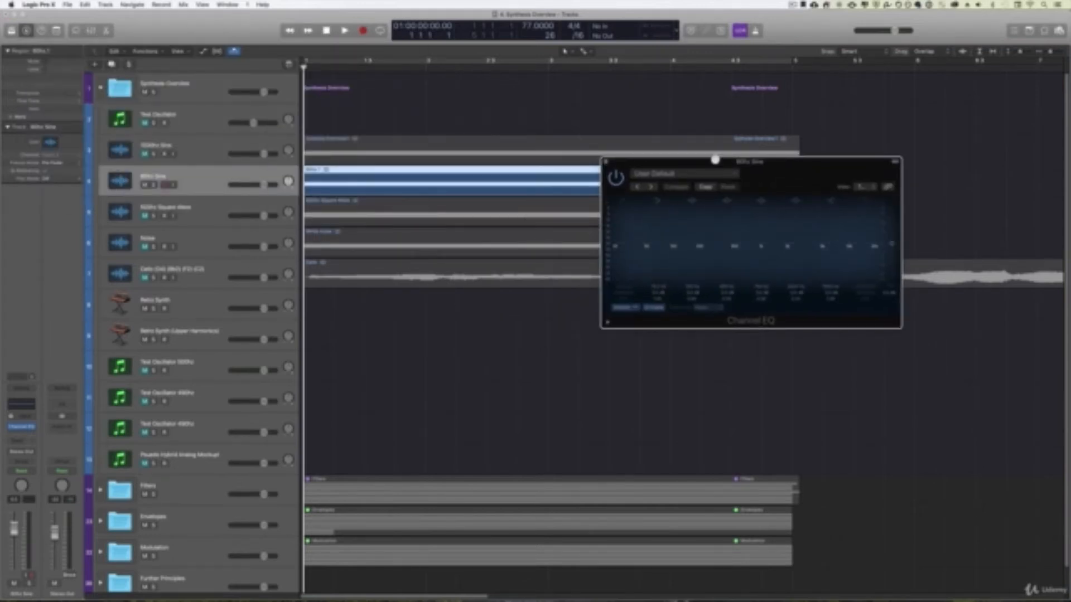
pyautogui.moveTo(727, 159); pyautogui.dragTo(790, 149)
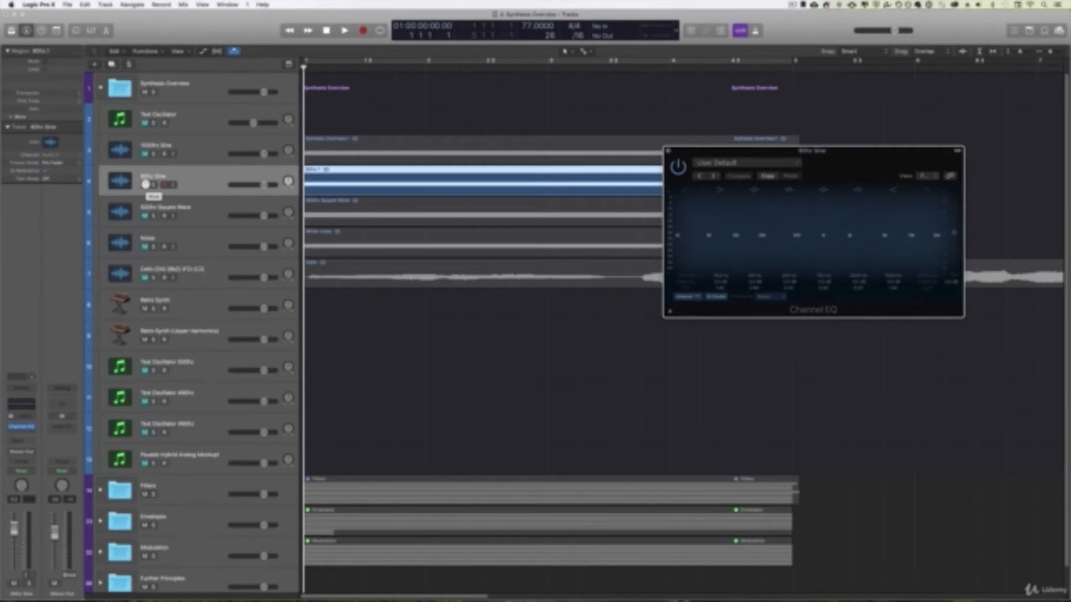
# - Turn on the analyzer in the 80hz Sine's Channel EQ, view the spectrum during playback, and close the EQ
pyautogui.click(690, 299)
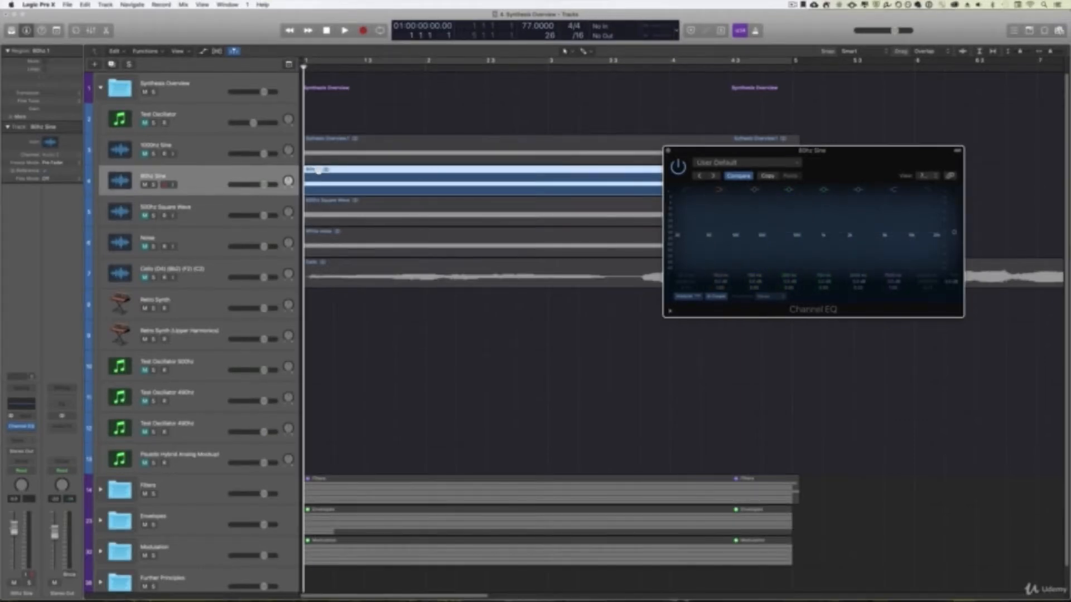
pyautogui.press('space')
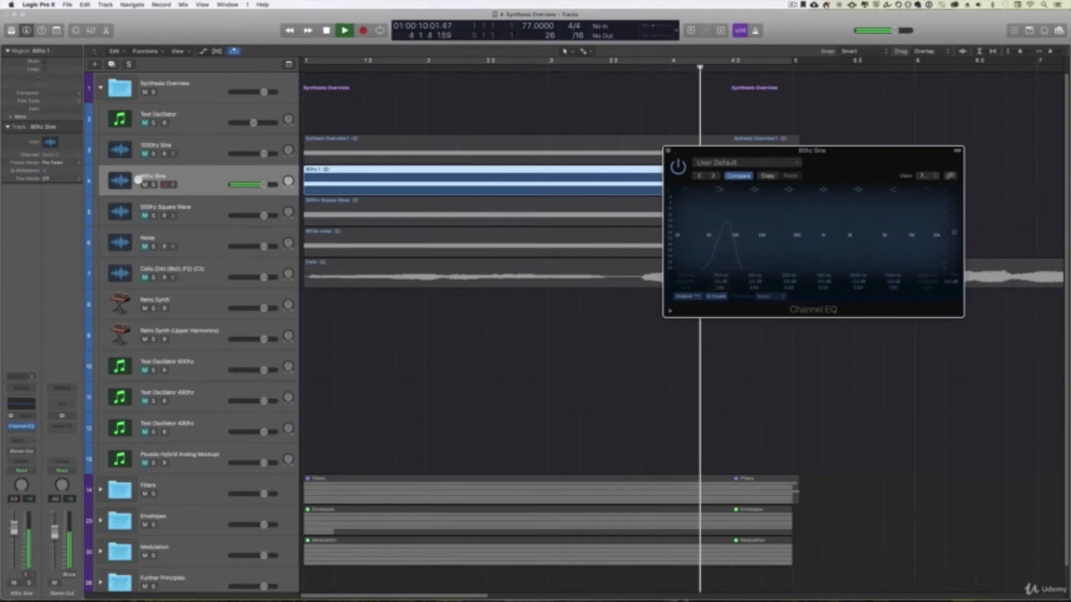
pyautogui.press('space')
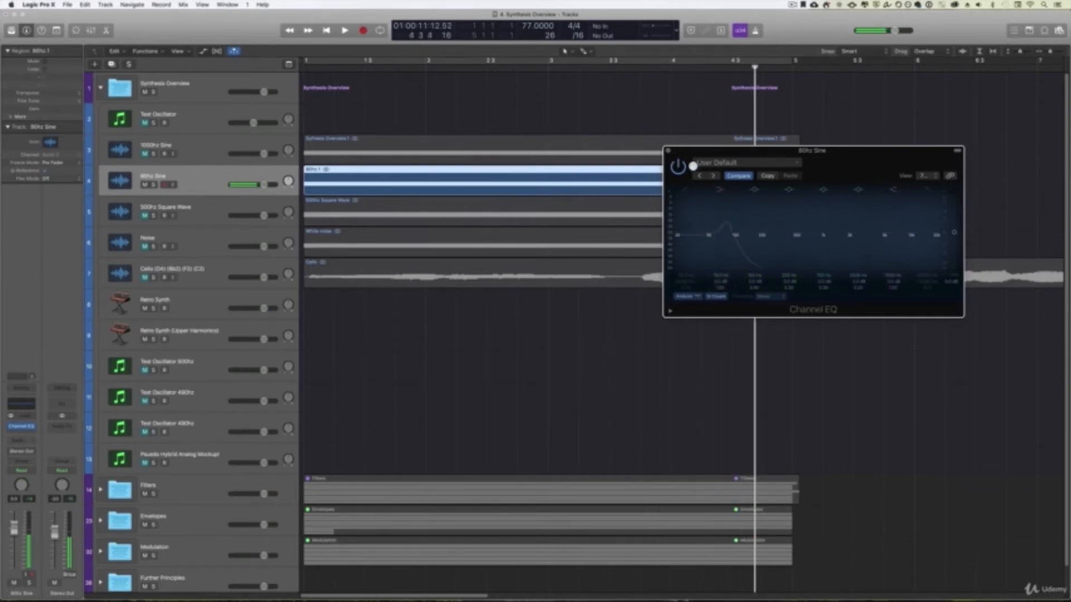
pyautogui.click(668, 151)
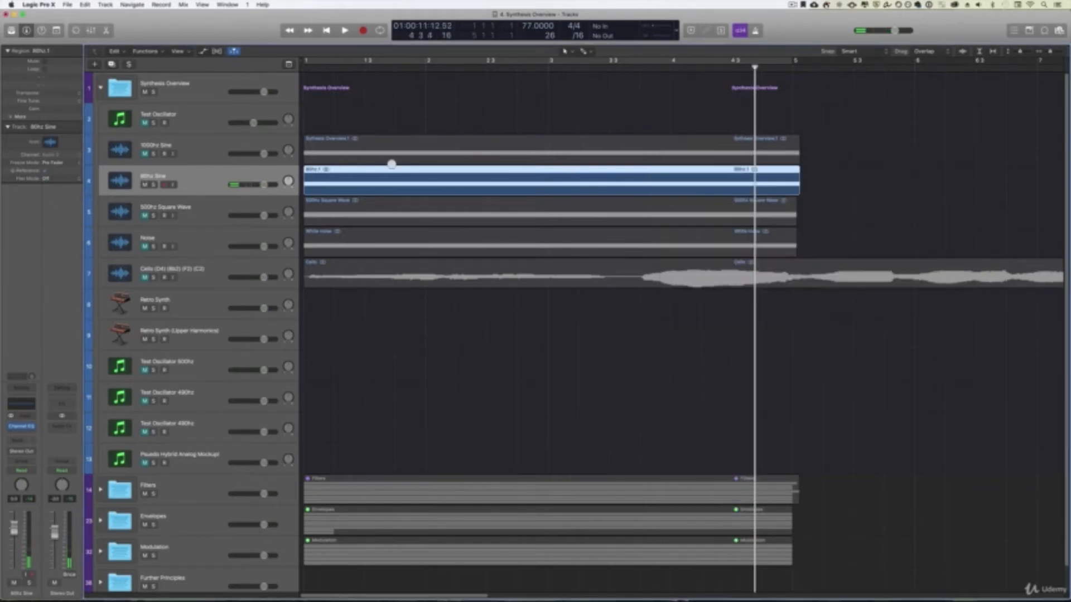
# - Add a Channel EQ to the Test Oscillator track, place its window over the arrangement area, and open the track's Test Oscillator plug-in
pyautogui.click(156, 115)
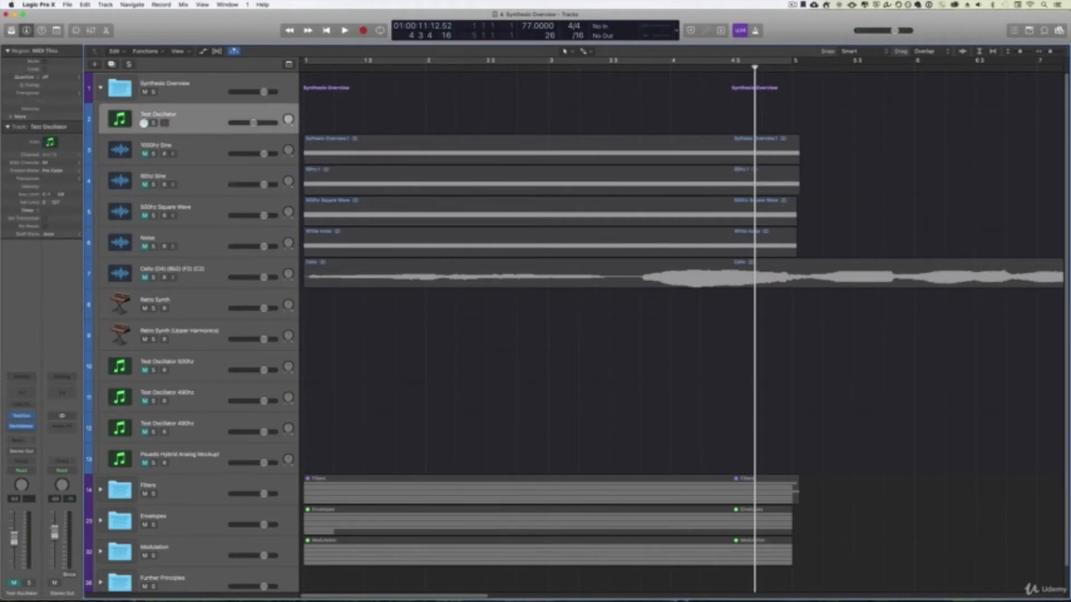
pyautogui.click(145, 122)
pyautogui.click(22, 394)
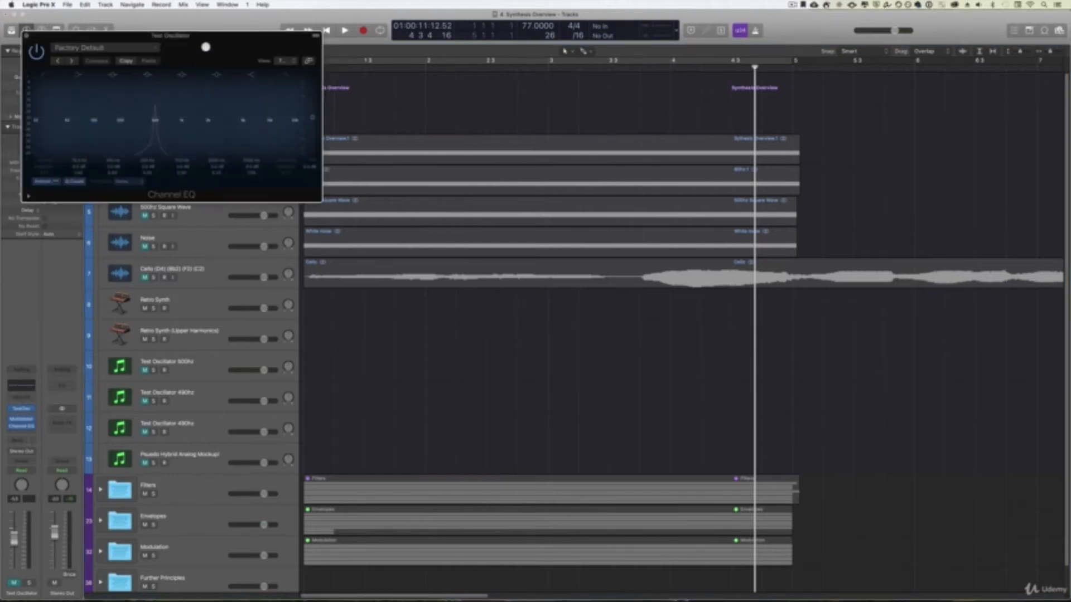
pyautogui.moveTo(207, 45); pyautogui.dragTo(892, 157)
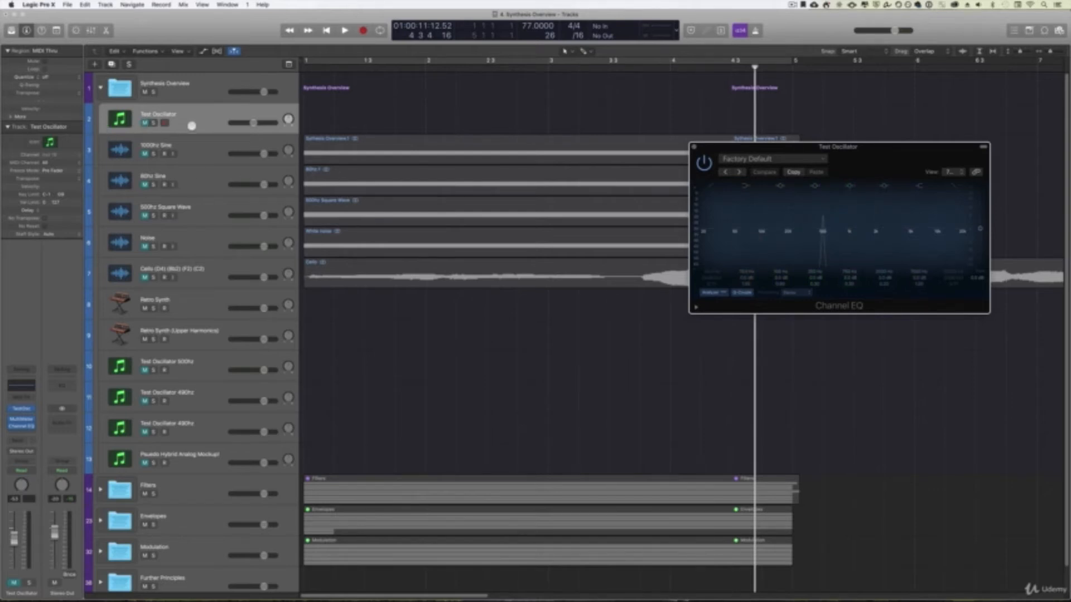
pyautogui.click(26, 410)
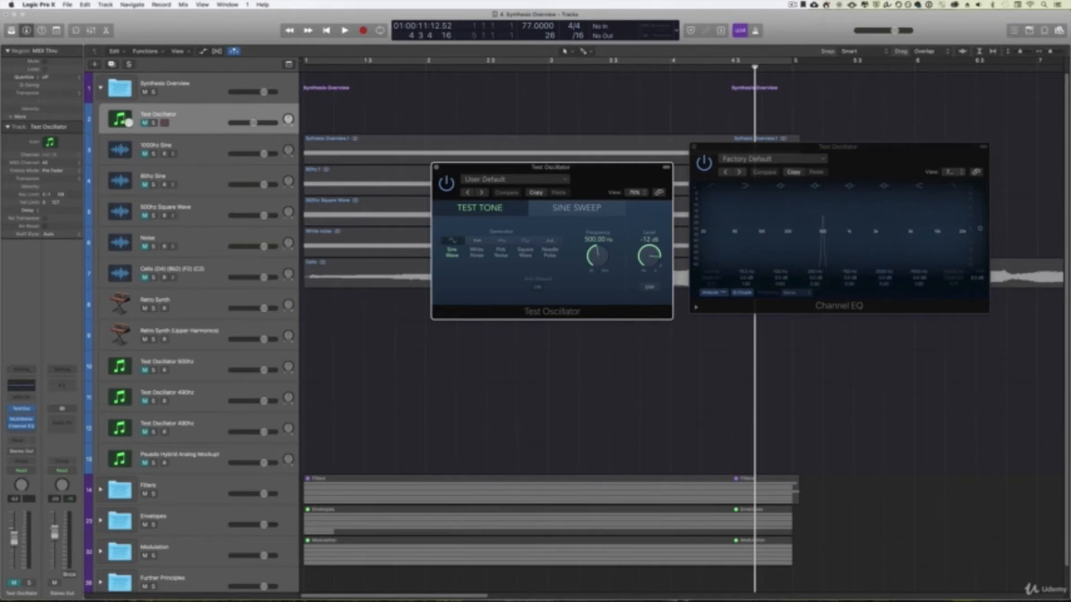
# - Unmute the Test Oscillator track, and set its sine tone to a level of -31 dB and a frequency of 175 Hz
pyautogui.click(144, 123)
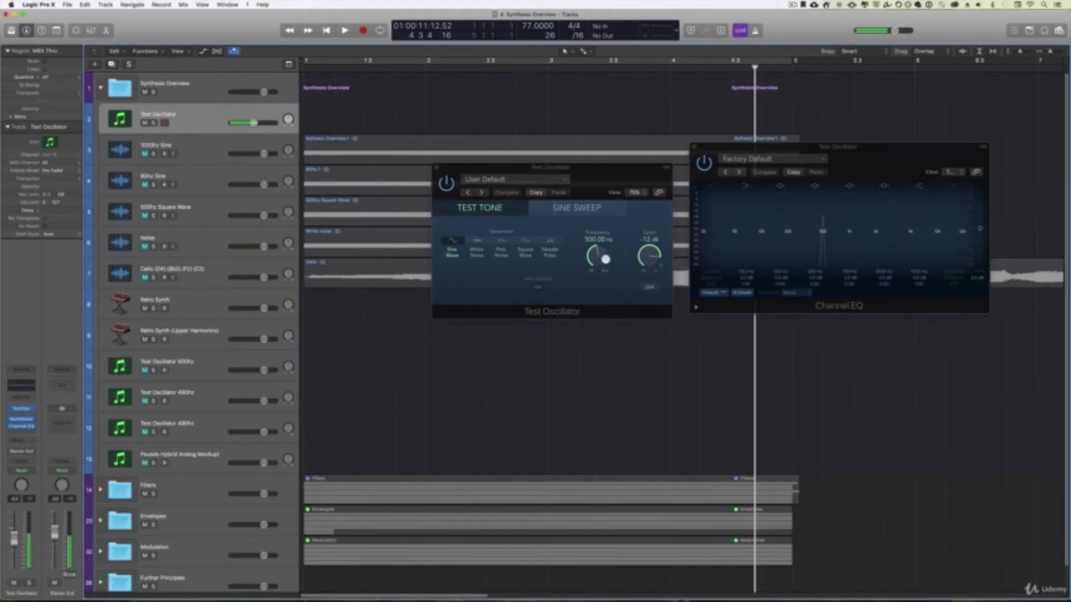
pyautogui.moveTo(650, 254); pyautogui.dragTo(649, 280)
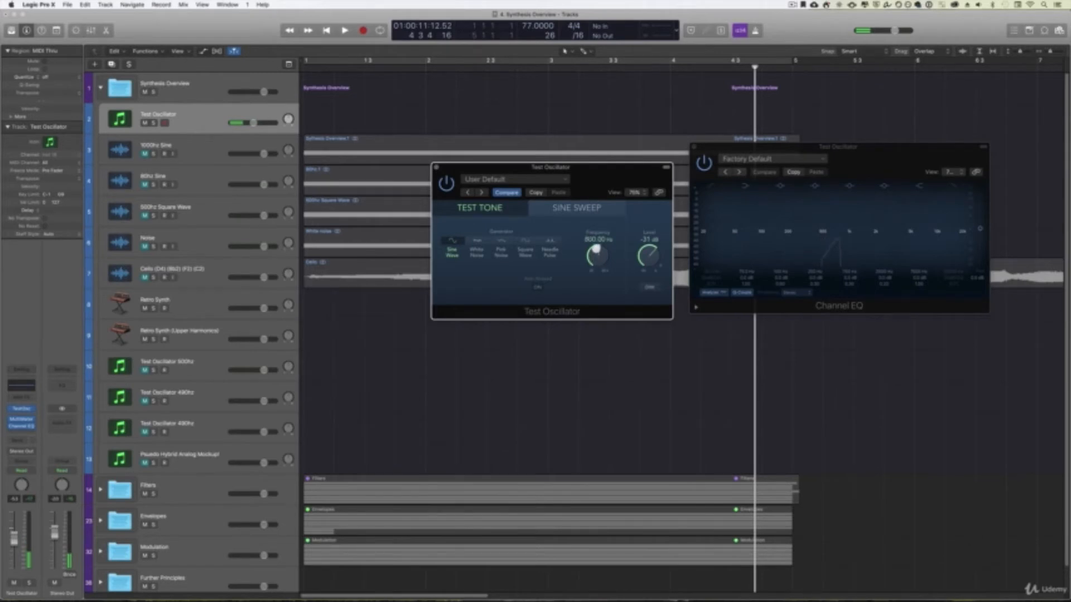
pyautogui.moveTo(598, 229); pyautogui.dragTo(604, 277)
# - Switch off the Test Oscillator plug-in and close both the Channel EQ and Test Oscillator windows
pyautogui.click(445, 186)
pyautogui.click(692, 149)
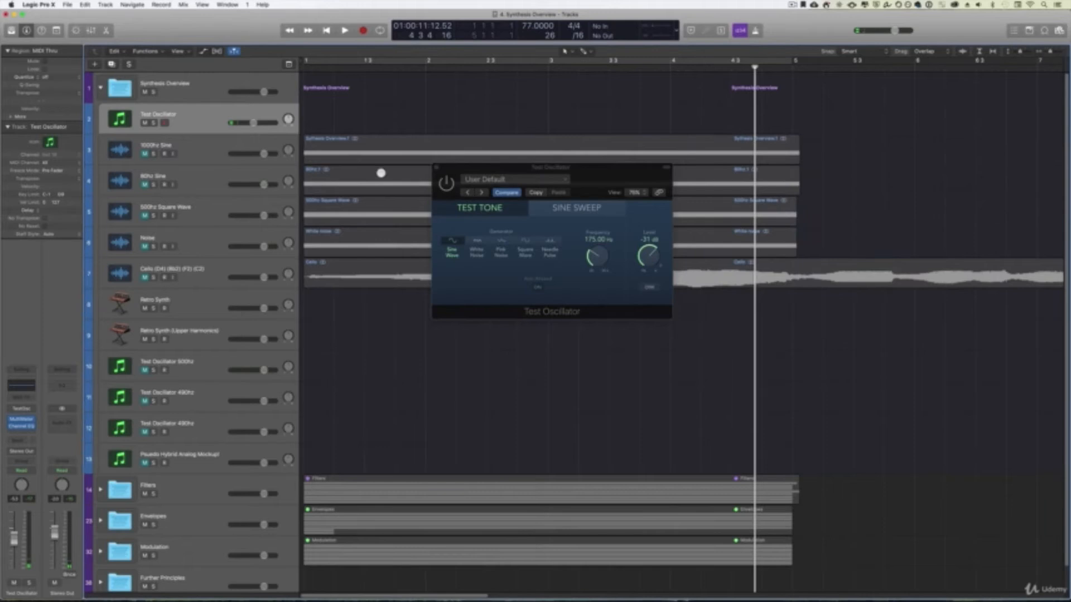
pyautogui.click(435, 169)
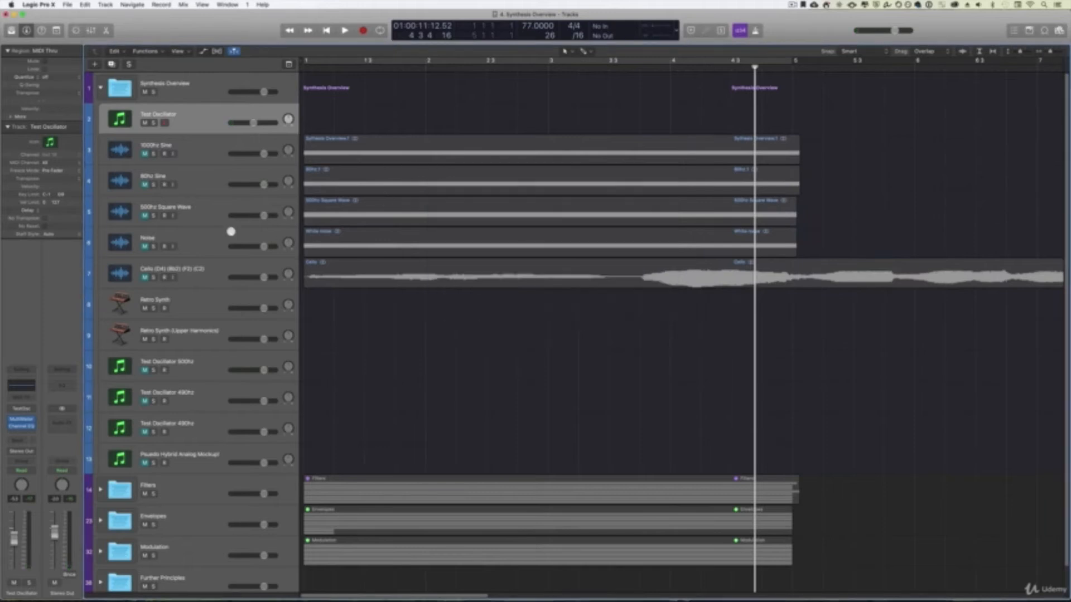
# - Select the 500hz Square Wave track, open its Channel EQ, and move the EQ window over the arrangement area
pyautogui.click(203, 209)
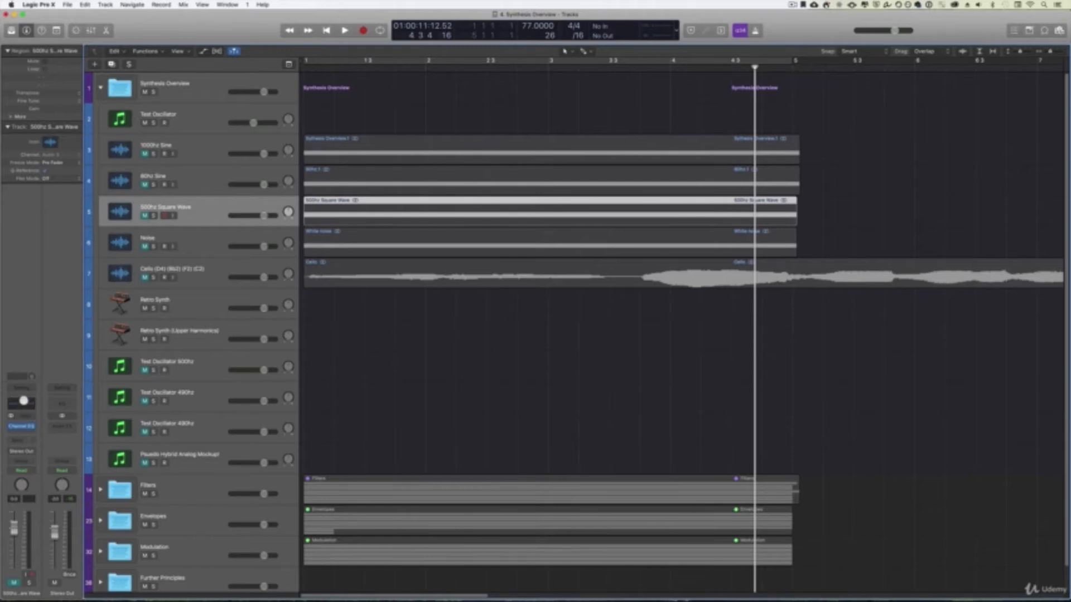
pyautogui.click(22, 403)
pyautogui.moveTo(173, 29); pyautogui.dragTo(847, 194)
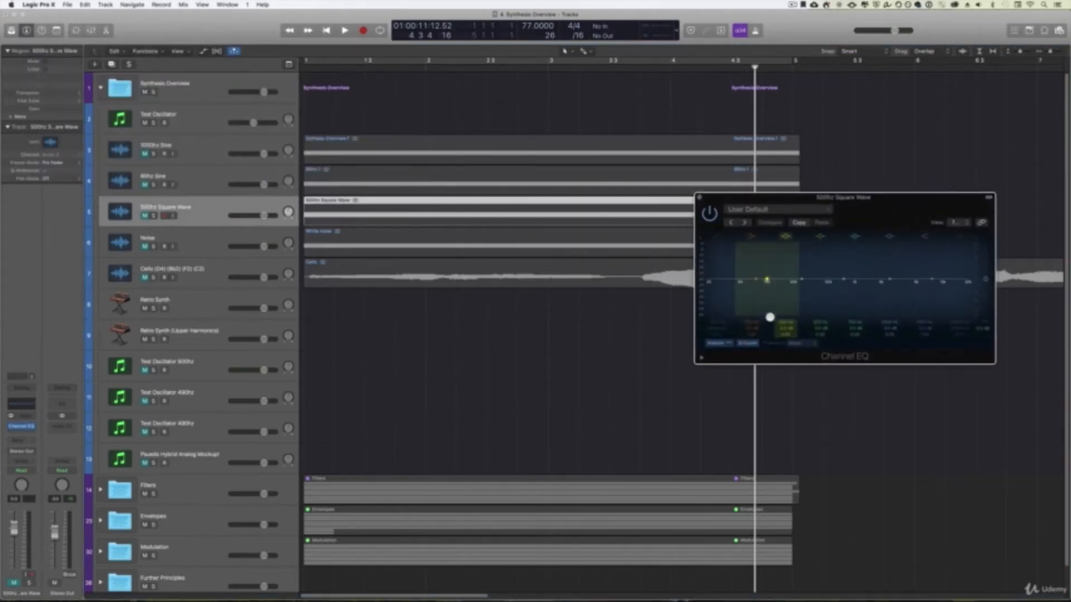
# - Unmute the 500hz Square Wave track and play a short passage to view its harmonics in the Channel EQ
pyautogui.click(146, 214)
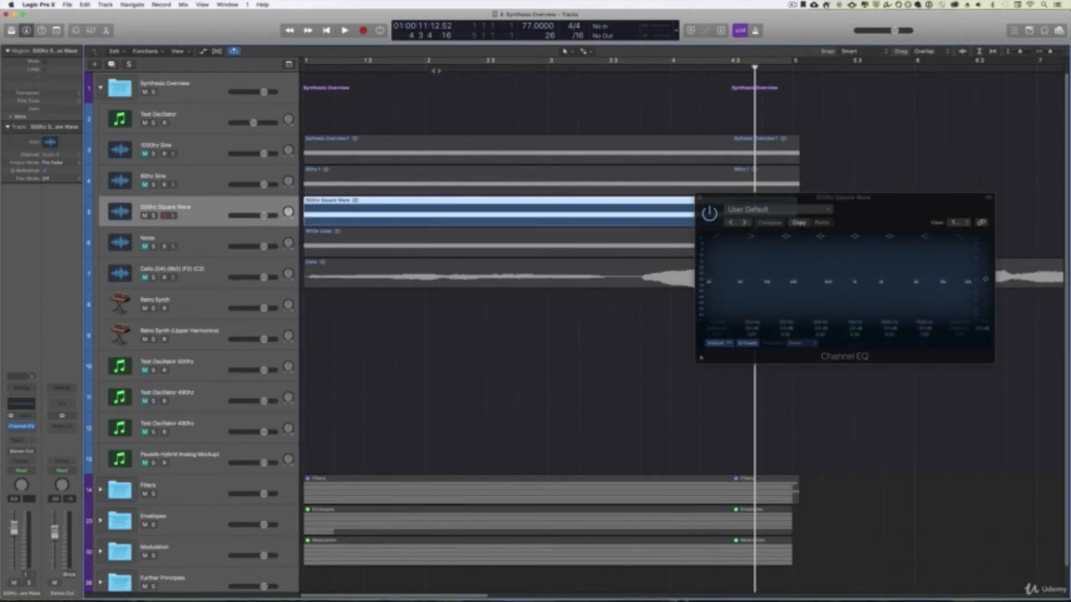
pyautogui.moveTo(395, 71); pyautogui.dragTo(382, 81)
pyautogui.press('space')
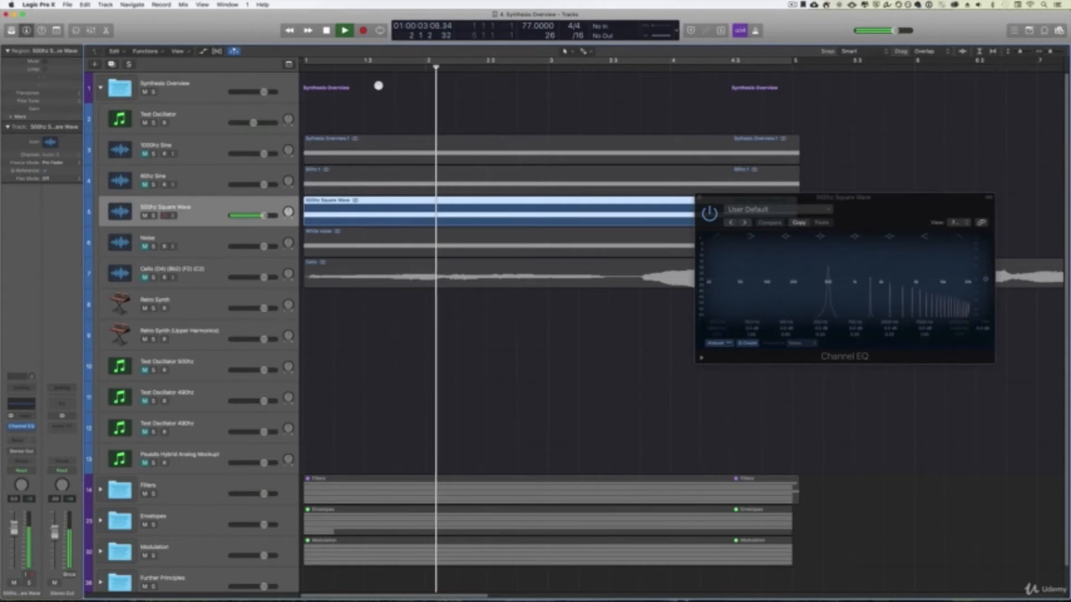
pyautogui.press('space')
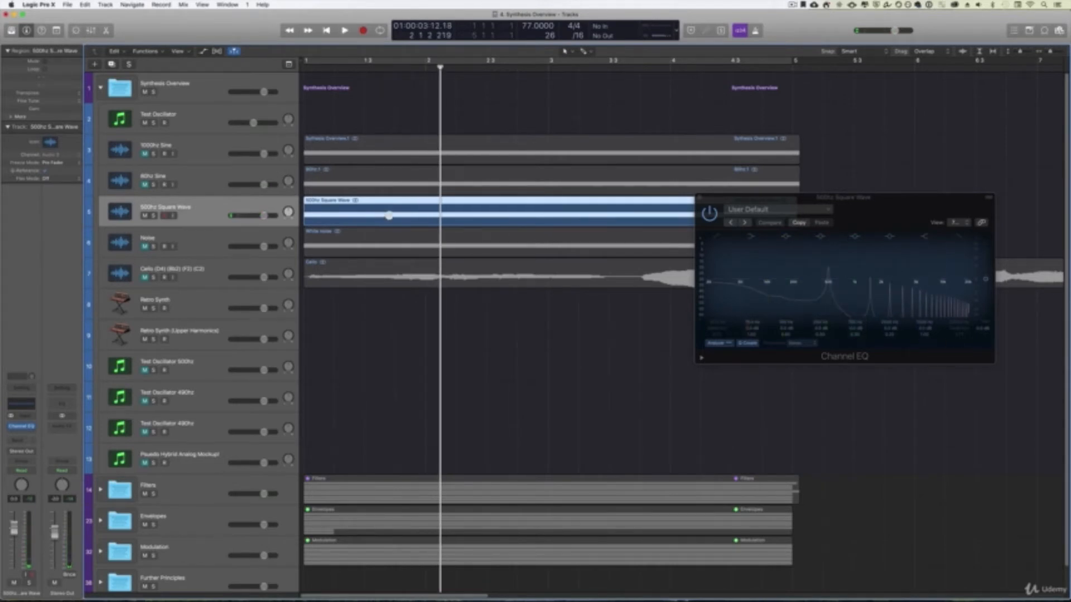
# - Examine the 500hz Square Wave region in the audio editor, and close the Channel EQ and the editor
pyautogui.doubleClick(388, 215)
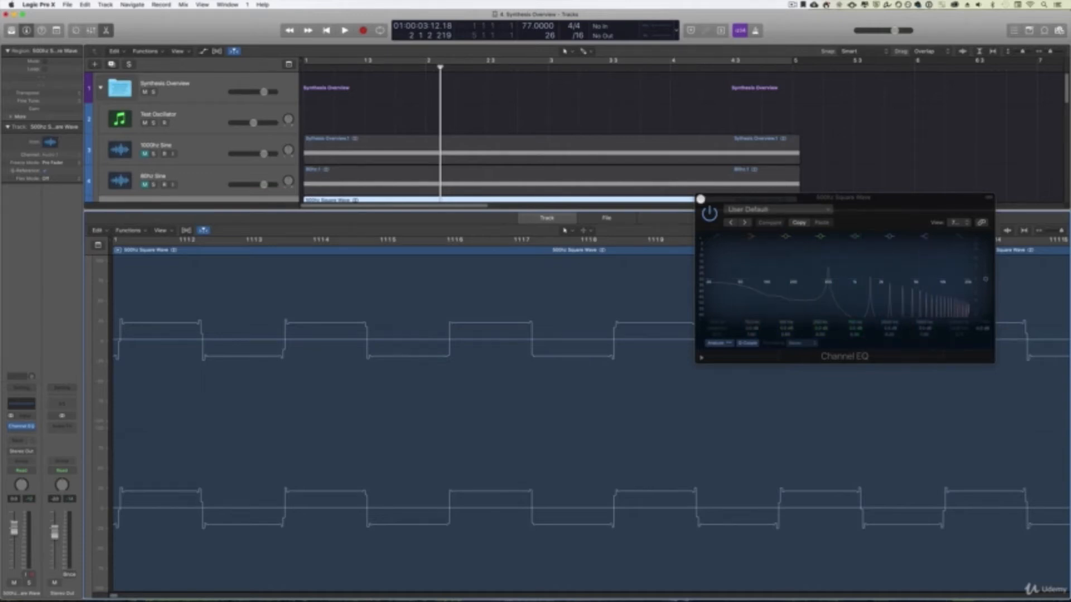
pyautogui.click(701, 199)
pyautogui.press('e')
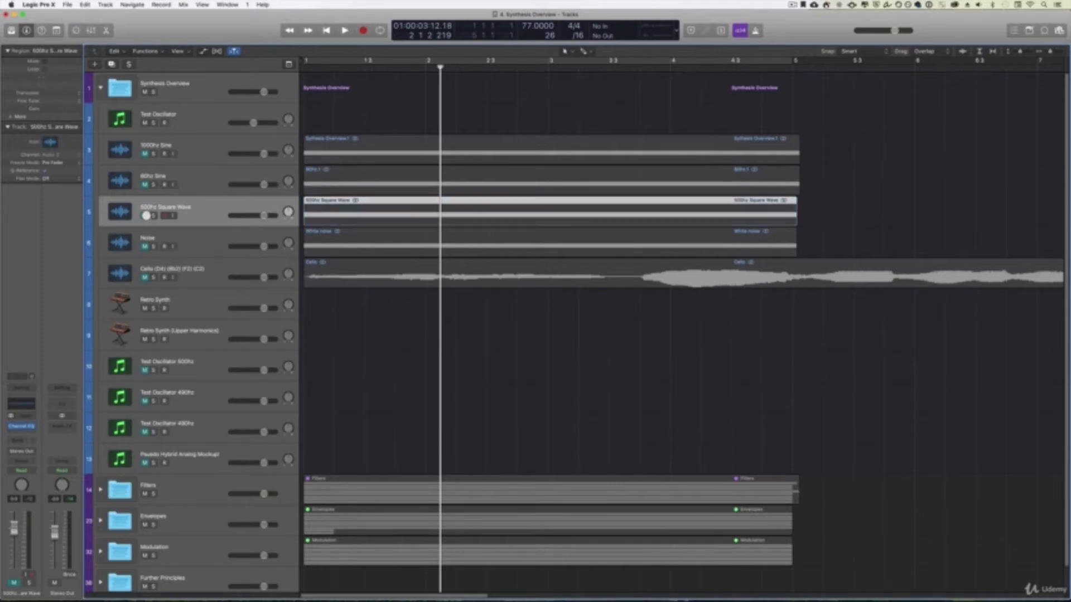
# - Select the Cello track, open its Channel EQ, and move the EQ window over the arrangement area
pyautogui.click(194, 267)
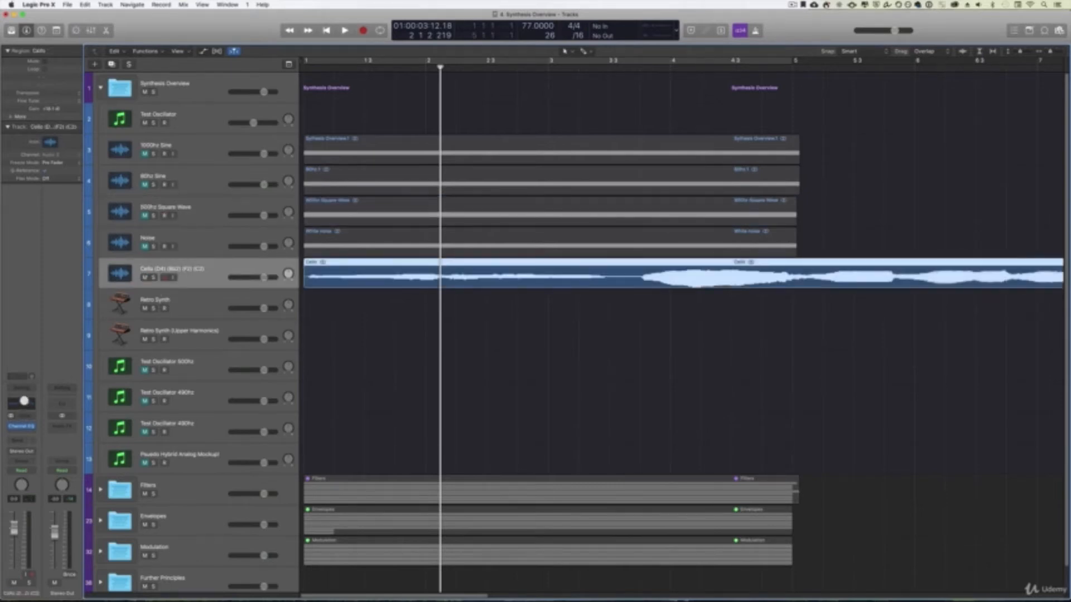
pyautogui.click(24, 400)
pyautogui.moveTo(201, 38); pyautogui.dragTo(813, 216)
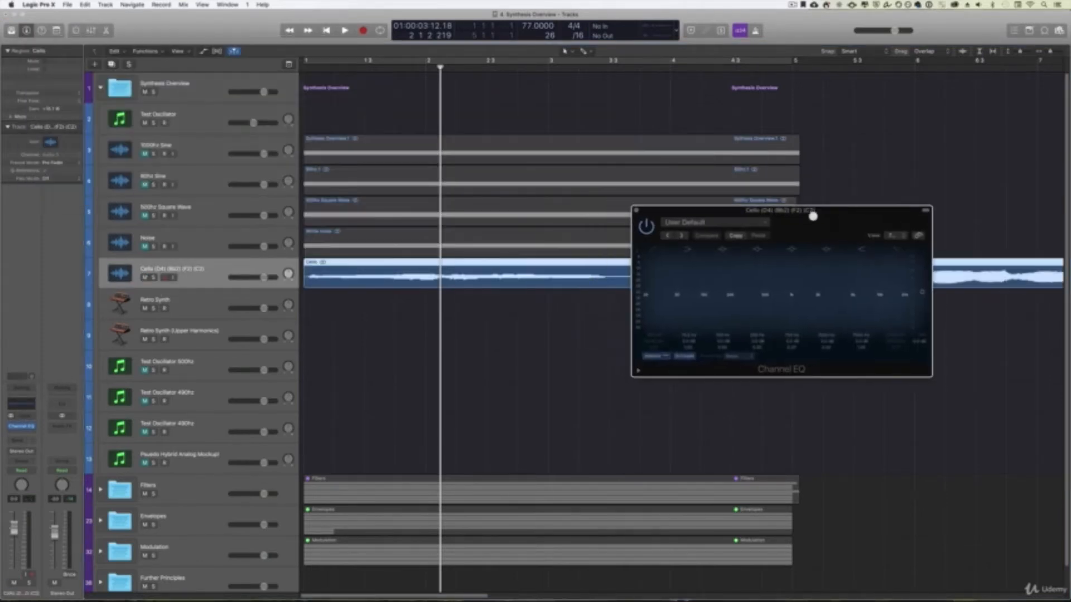
# - Play the Cello track from the project start to past bar 5, watching its spectrum in the Channel EQ
pyautogui.press('Return')
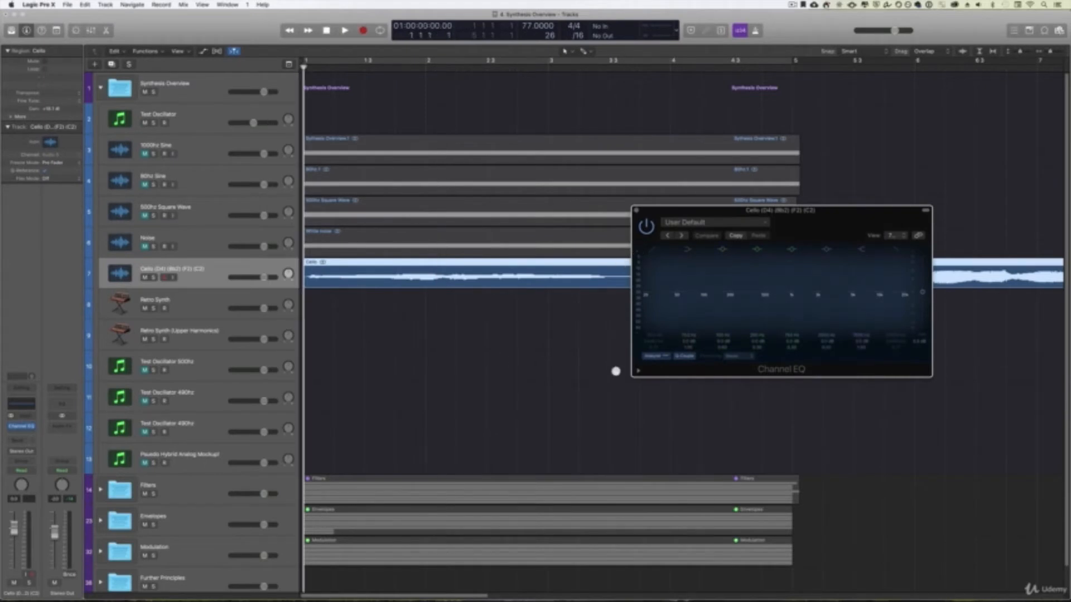
pyautogui.press('space')
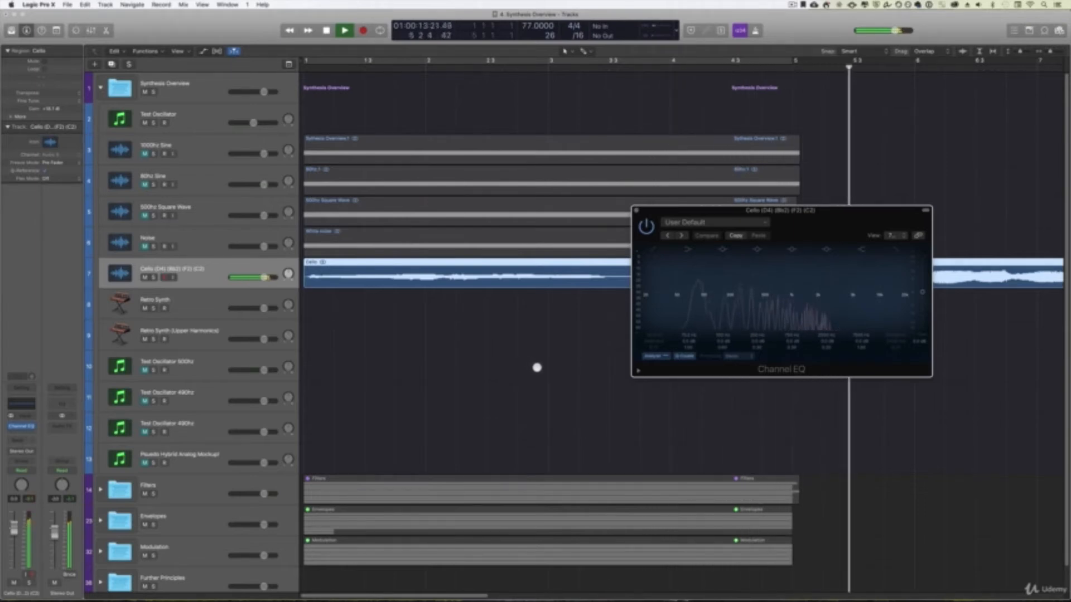
pyautogui.press('space')
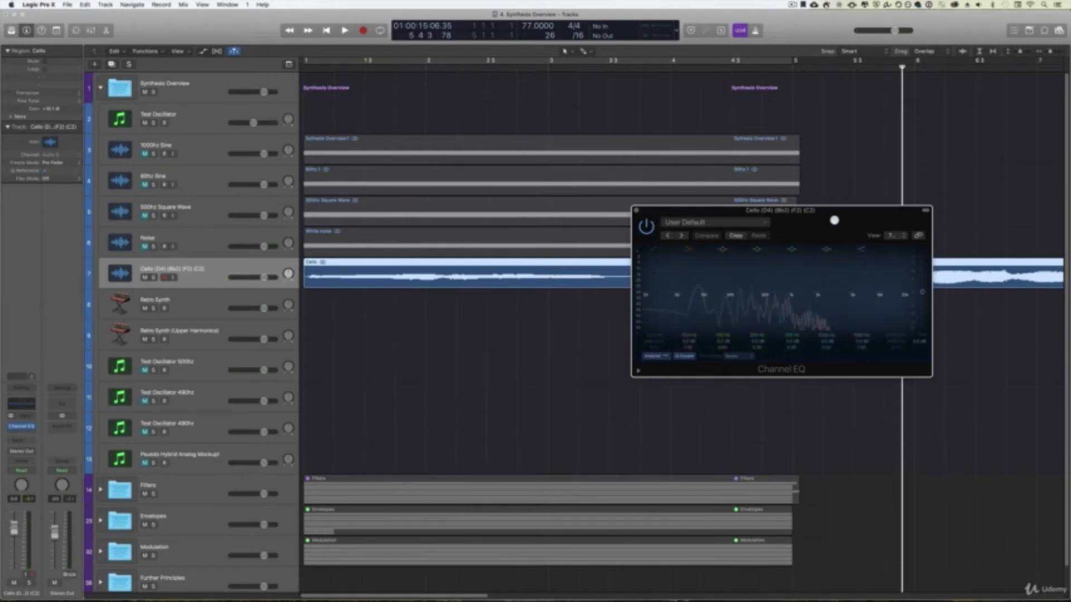
# - Return to the project start, turn on cycle playback over bars 1 to 5, and start playing the Cello
pyautogui.moveTo(383, 69); pyautogui.dragTo(303, 66)
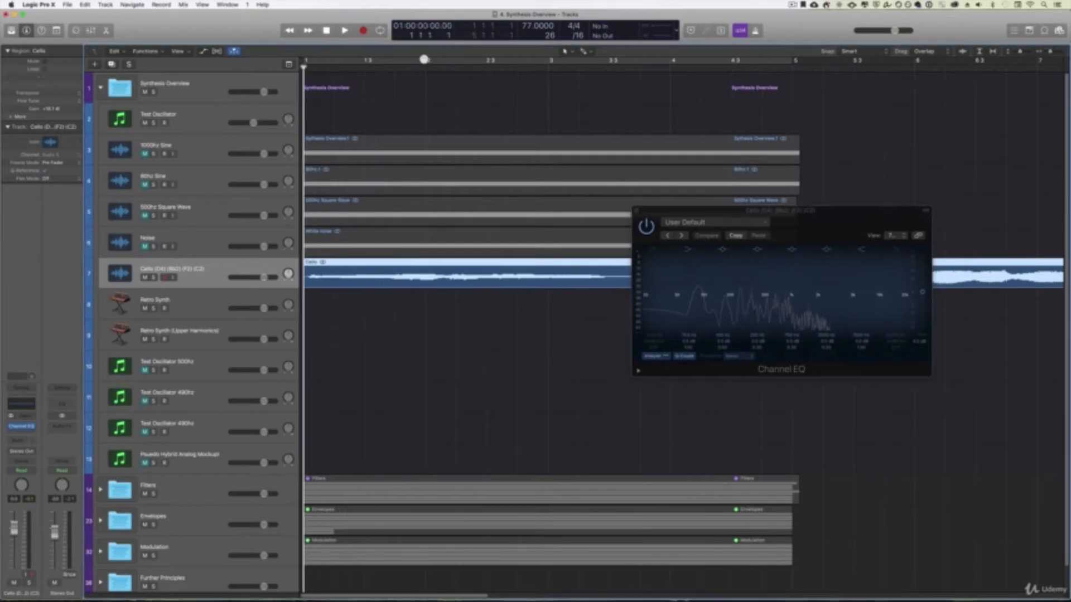
pyautogui.click(448, 62)
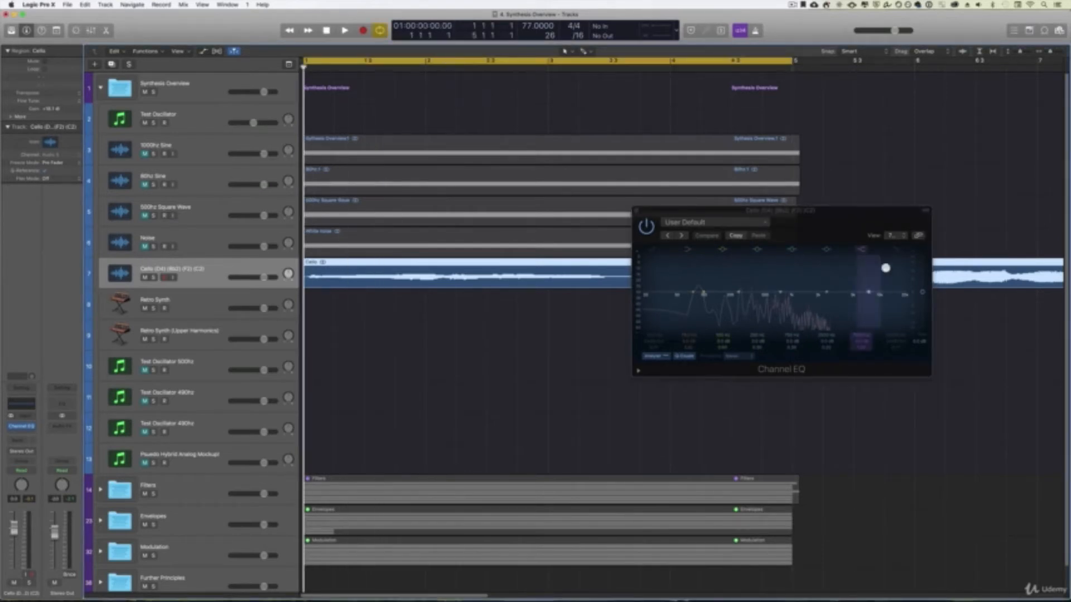
pyautogui.press('space')
# - Enable the high-cut filter in the Cello's Channel EQ, sweep it down to about 500 Hz, and turn it off again
pyautogui.click(900, 251)
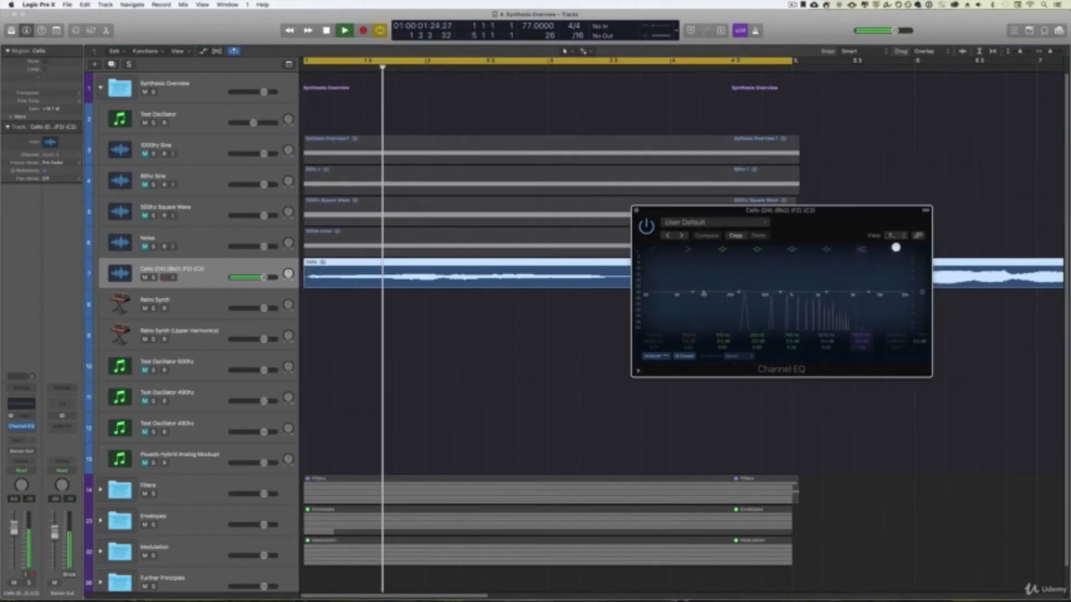
pyautogui.moveTo(901, 277); pyautogui.dragTo(758, 324)
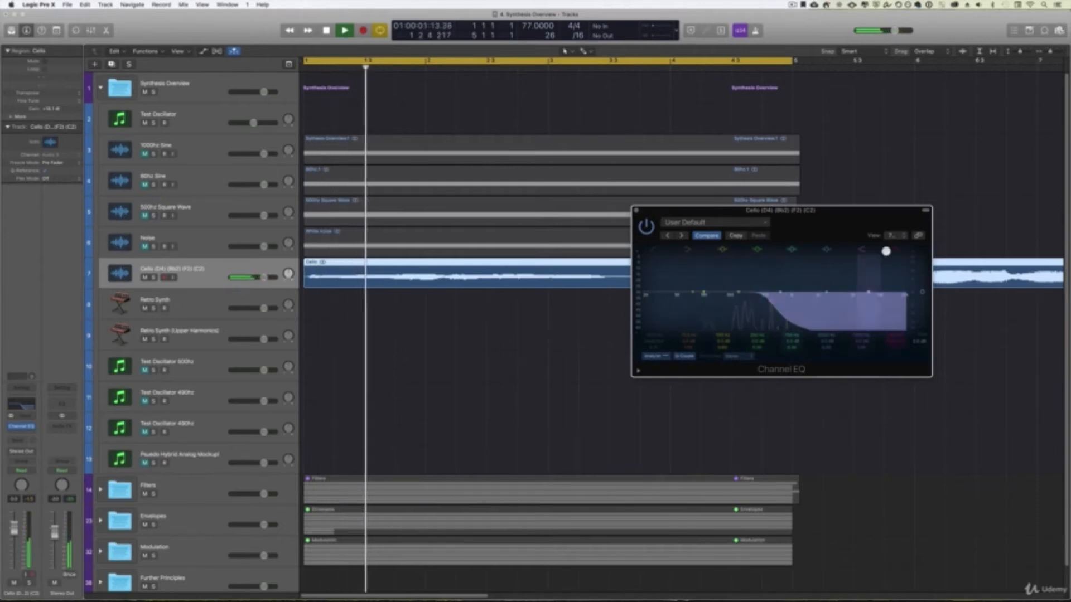
pyautogui.click(897, 249)
# - Enable the low-cut filter in the Cello's Channel EQ, sweep it up to about 2 kHz during playback, and stop
pyautogui.press('space')
pyautogui.click(649, 249)
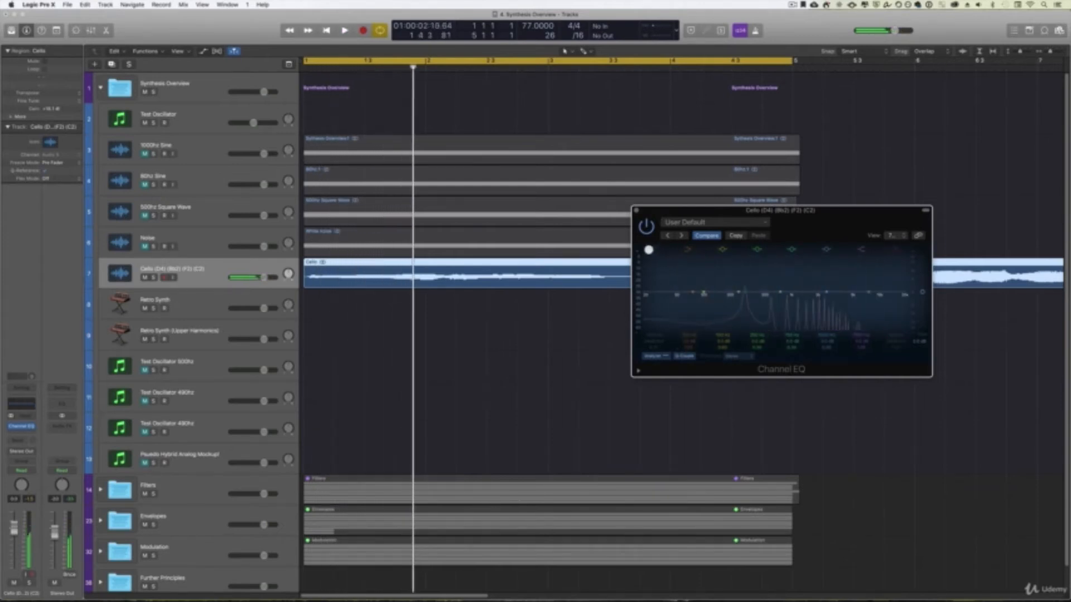
pyautogui.moveTo(649, 295); pyautogui.dragTo(827, 335)
pyautogui.press('space')
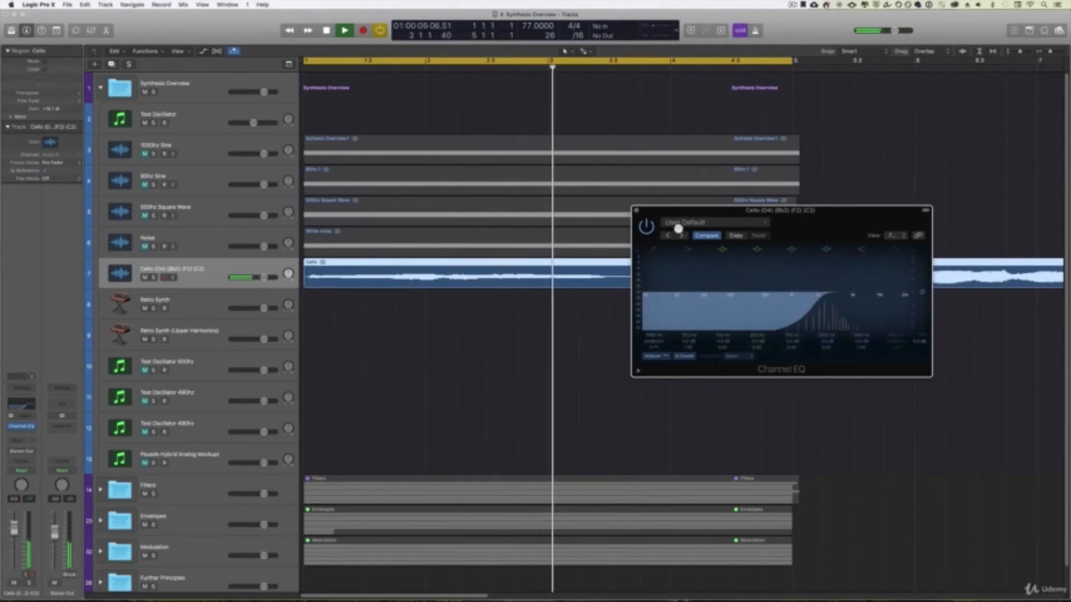
pyautogui.press('space')
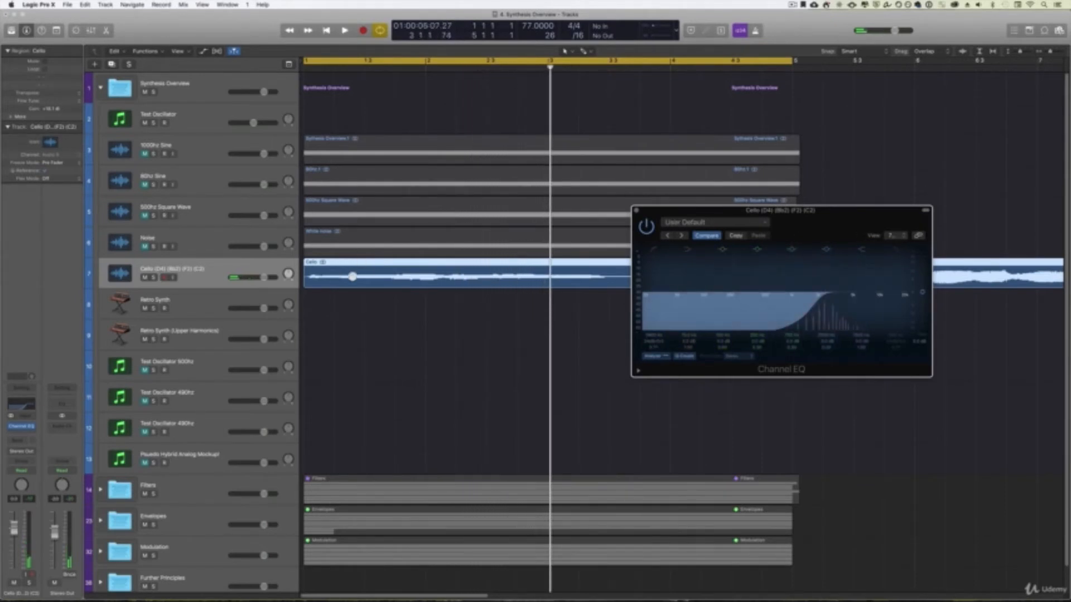
# - Examine the 500hz Square Wave region's waveform near bar 2 in the audio editor, and close the editor and the Cello's Channel EQ
pyautogui.click(178, 212)
pyautogui.doubleClick(390, 220)
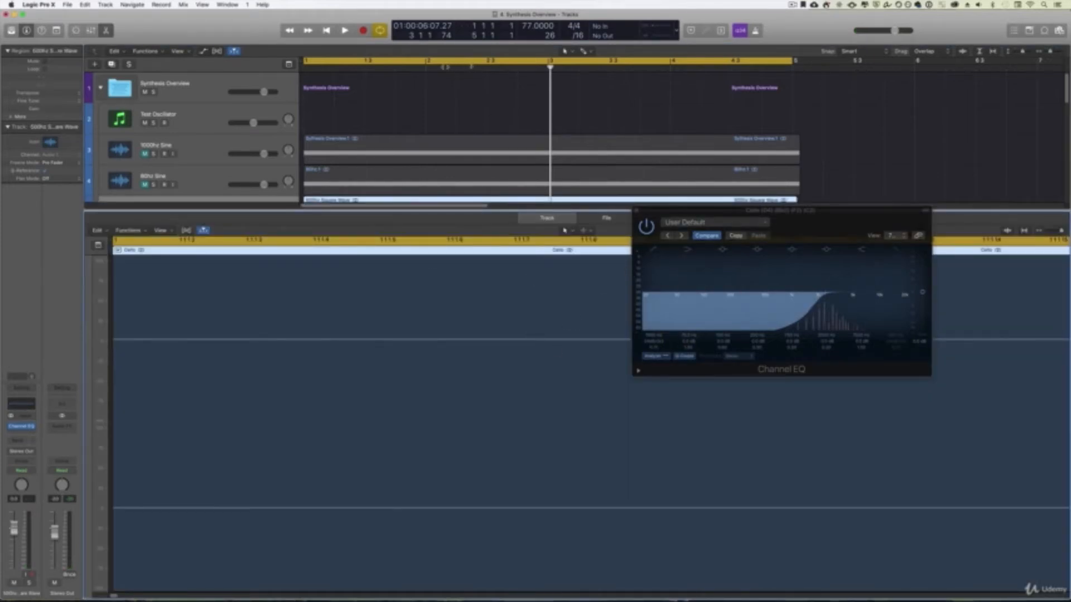
pyautogui.moveTo(445, 67); pyautogui.dragTo(425, 71)
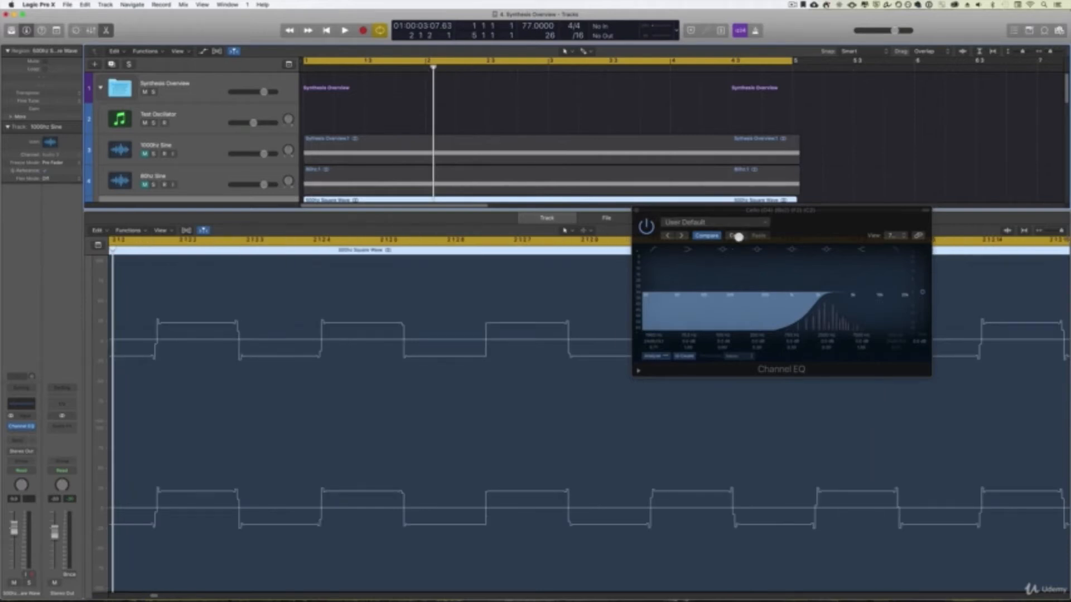
pyautogui.click(827, 308)
pyautogui.press('e')
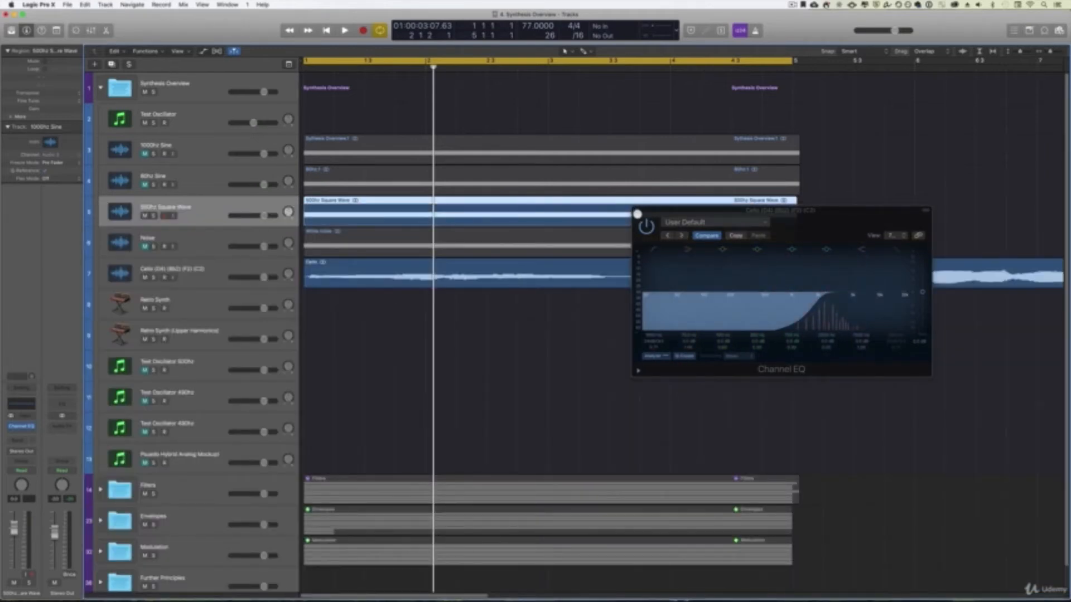
pyautogui.click(635, 212)
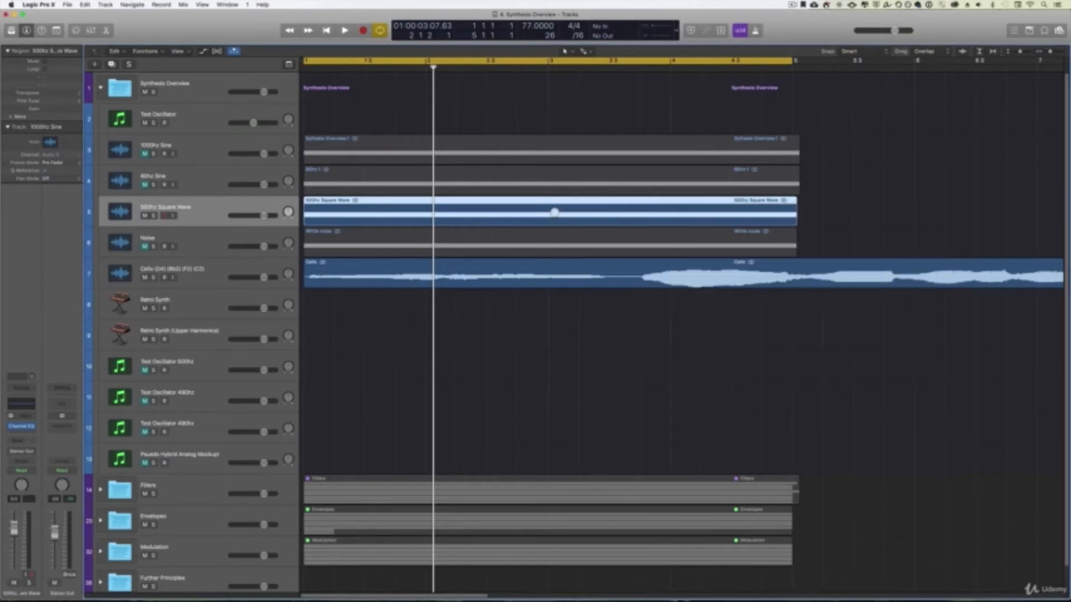
# - Mute the 500hz Square Wave track and select the region on the 1000hz Sine track
pyautogui.click(186, 111)
pyautogui.click(145, 216)
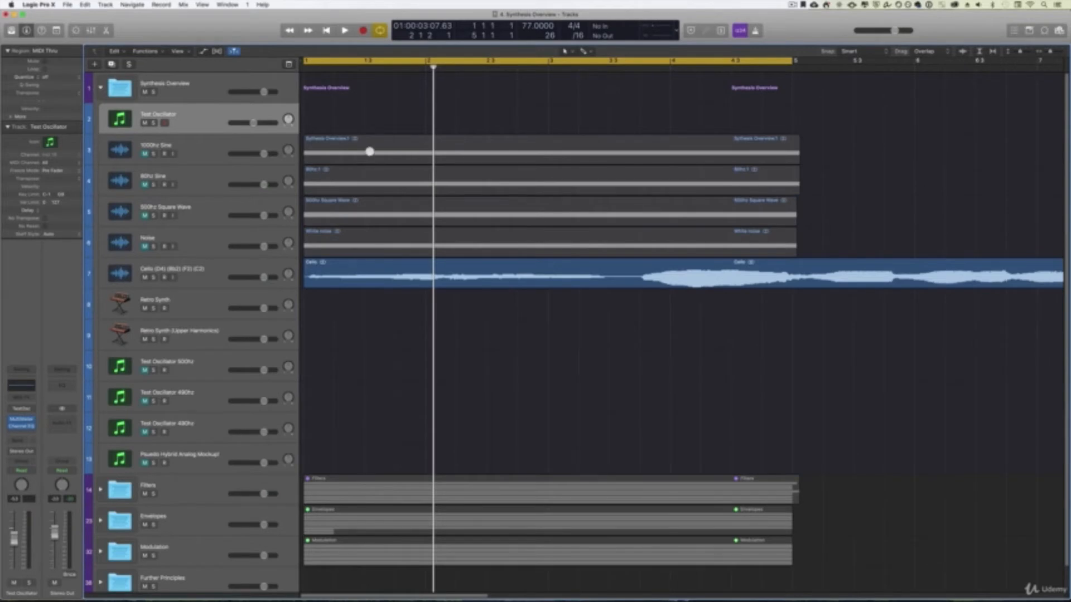
pyautogui.click(465, 152)
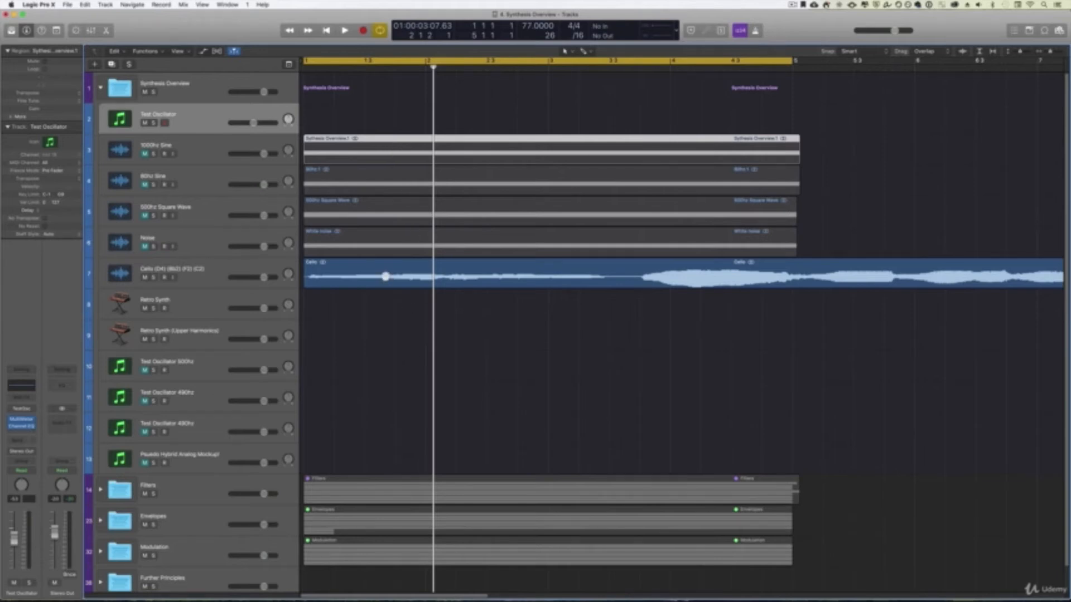
# - Examine the Cello region's waveform near bar 2 in the audio editor, and close the editor
pyautogui.doubleClick(385, 281)
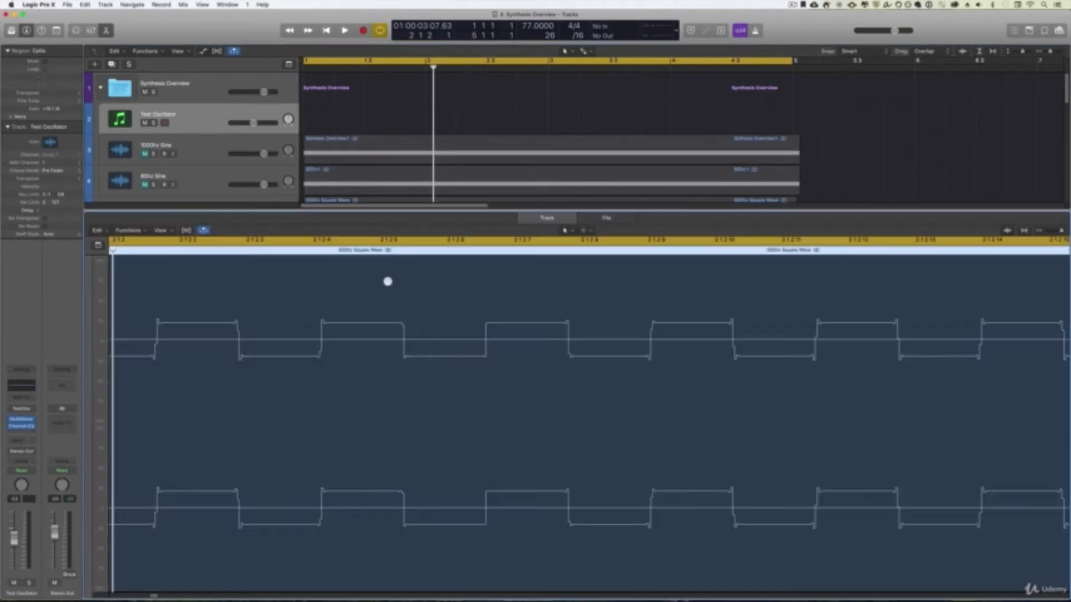
pyautogui.press('super+Left')
pyautogui.press('super+Left')
pyautogui.press('super+Left')
pyautogui.press('super+Left')
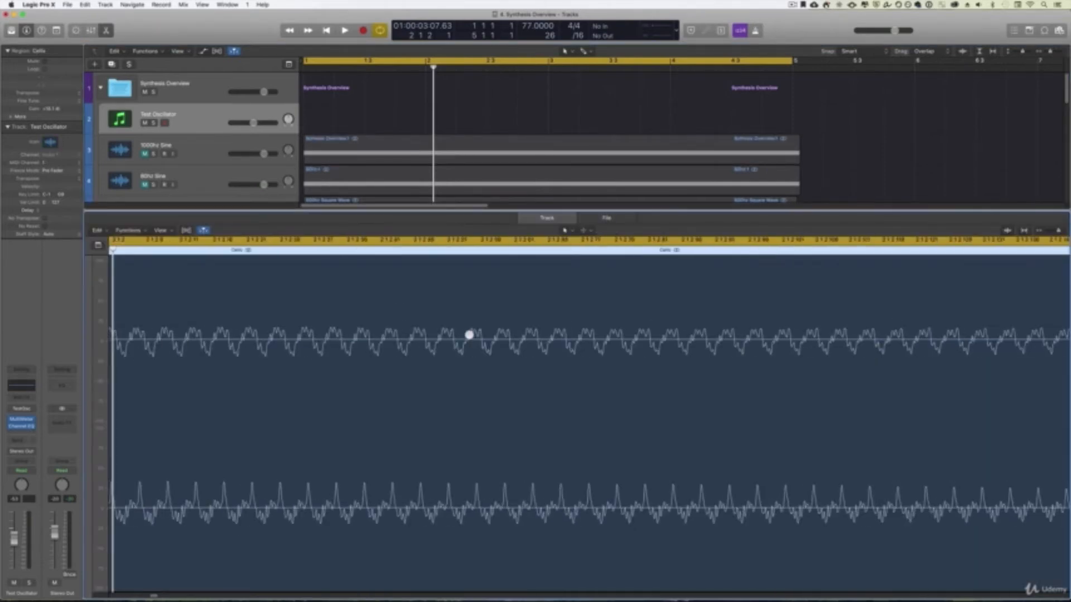
pyautogui.press('e')
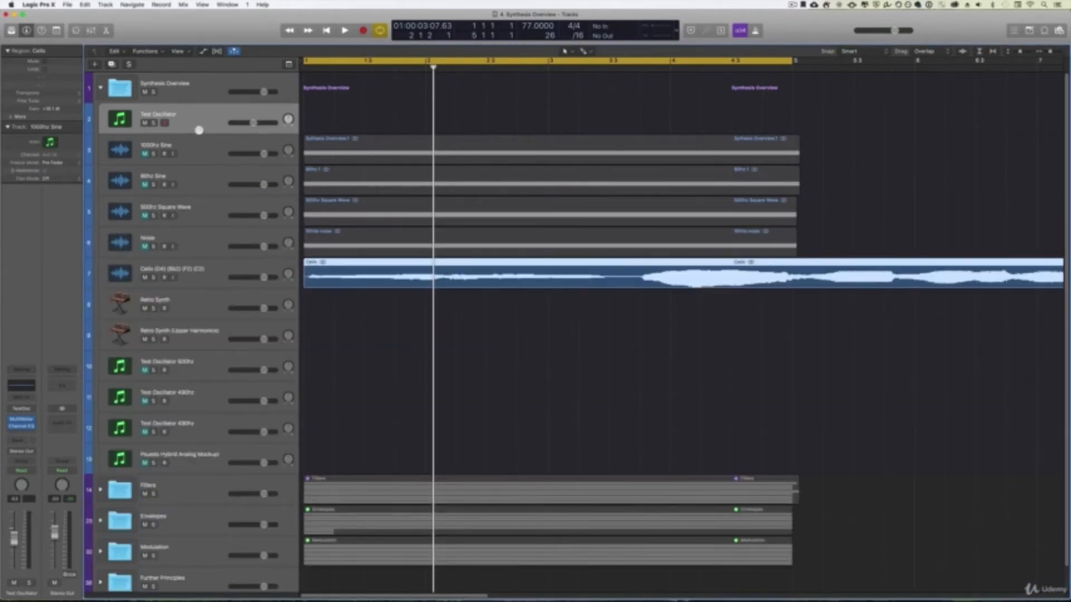
# - Add the Oszillos Mega Scope plug-in to the Test Oscillator track and start playback with the track unmuted
pyautogui.click(27, 428)
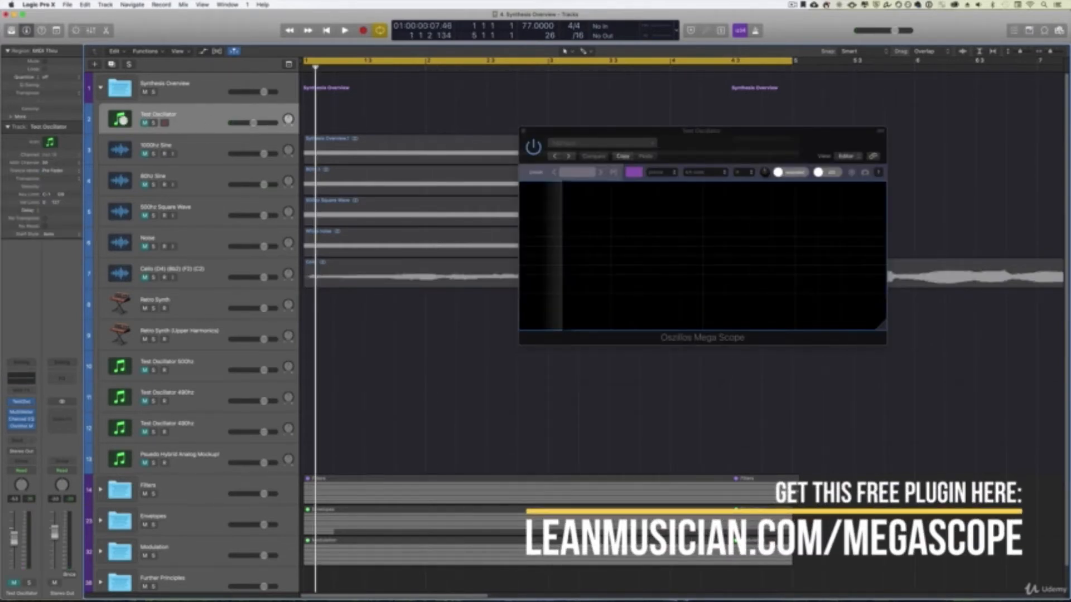
pyautogui.click(144, 123)
pyautogui.press('space')
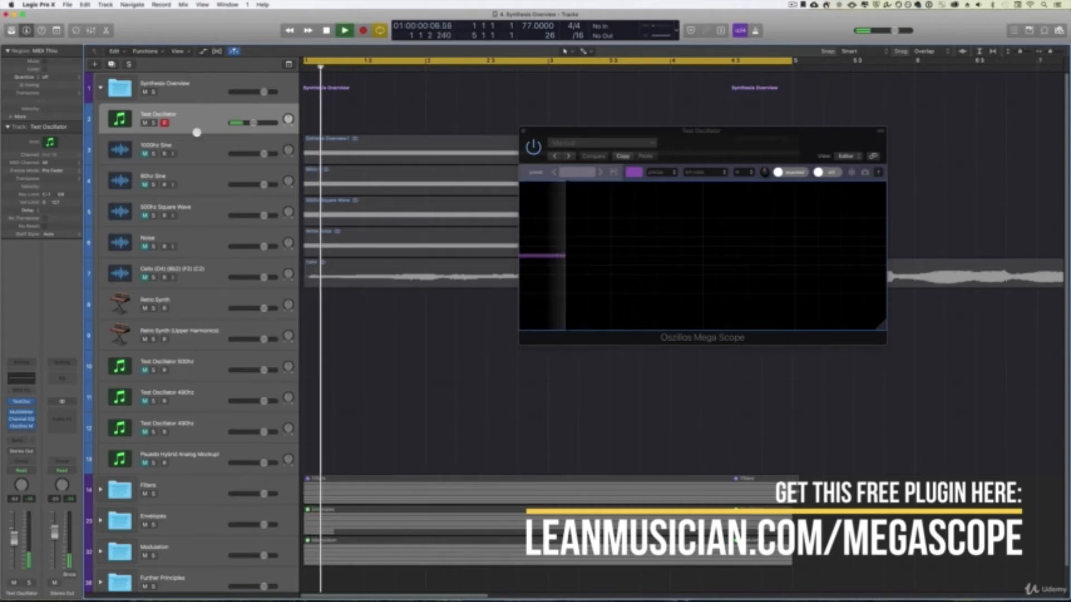
# - Enlarge the Oszillos Mega Scope window to view the test tone, close it, and stop playback
pyautogui.moveTo(882, 329); pyautogui.dragTo(1041, 513)
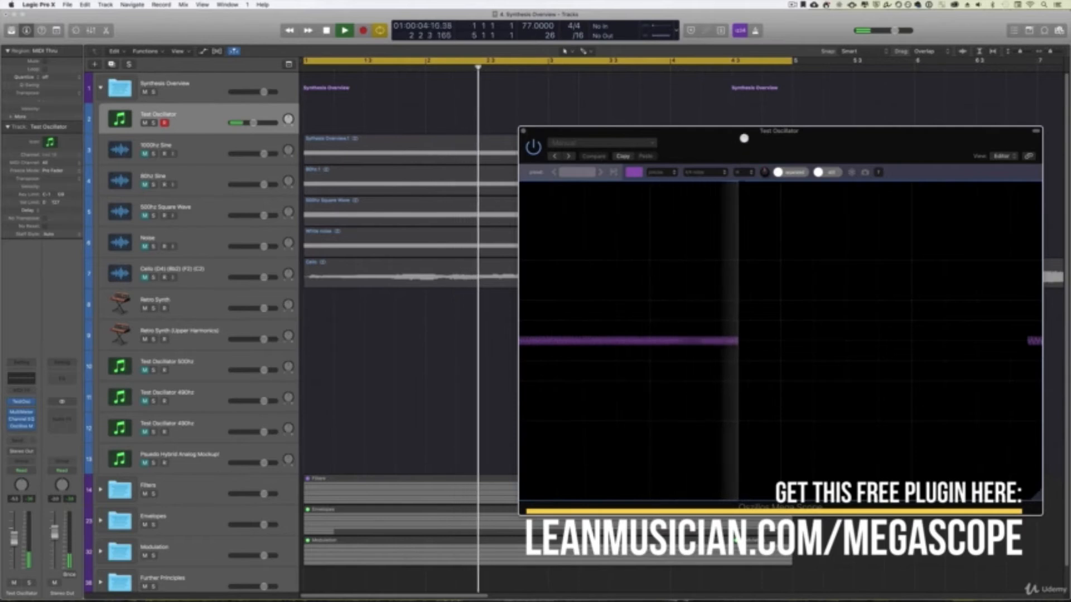
pyautogui.moveTo(742, 136); pyautogui.dragTo(616, 107)
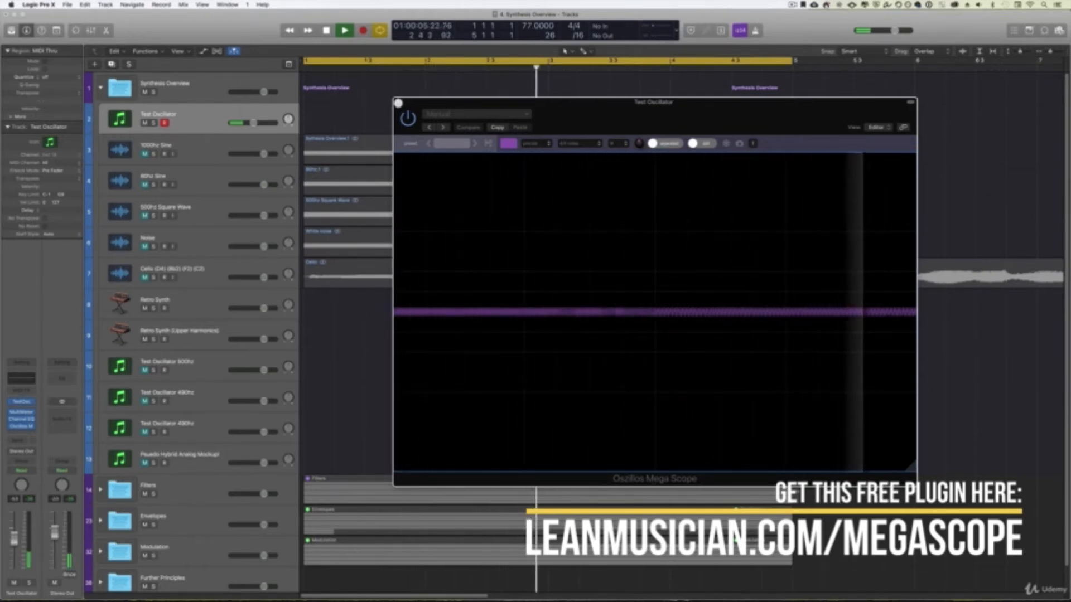
pyautogui.click(398, 103)
pyautogui.press('space')
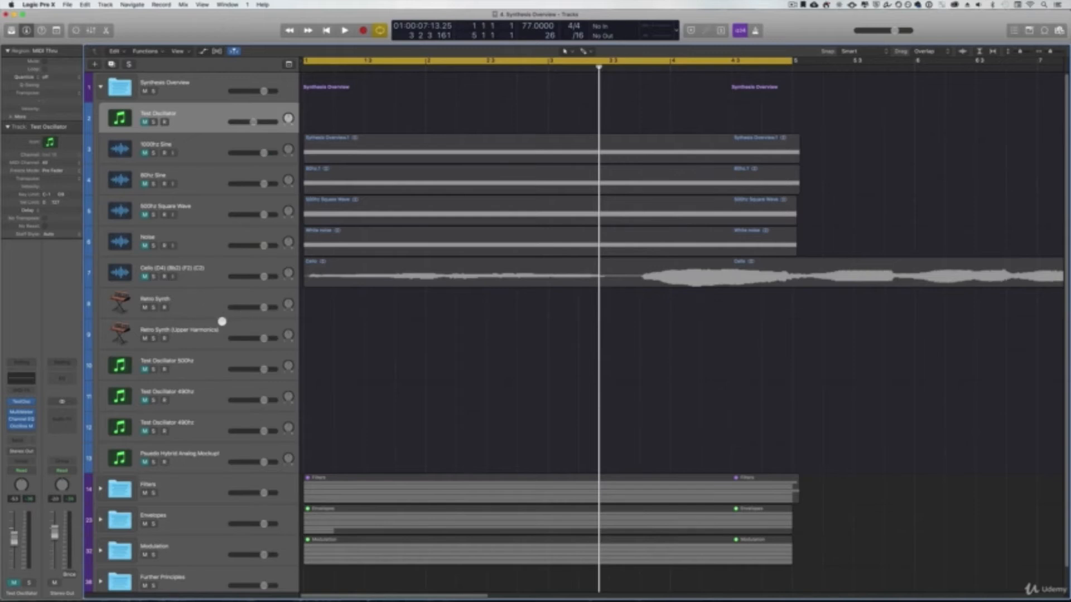
# - Open the Retro Synth instrument on the Retro Synth track and place its window over the middle of the arrangement
pyautogui.click(200, 301)
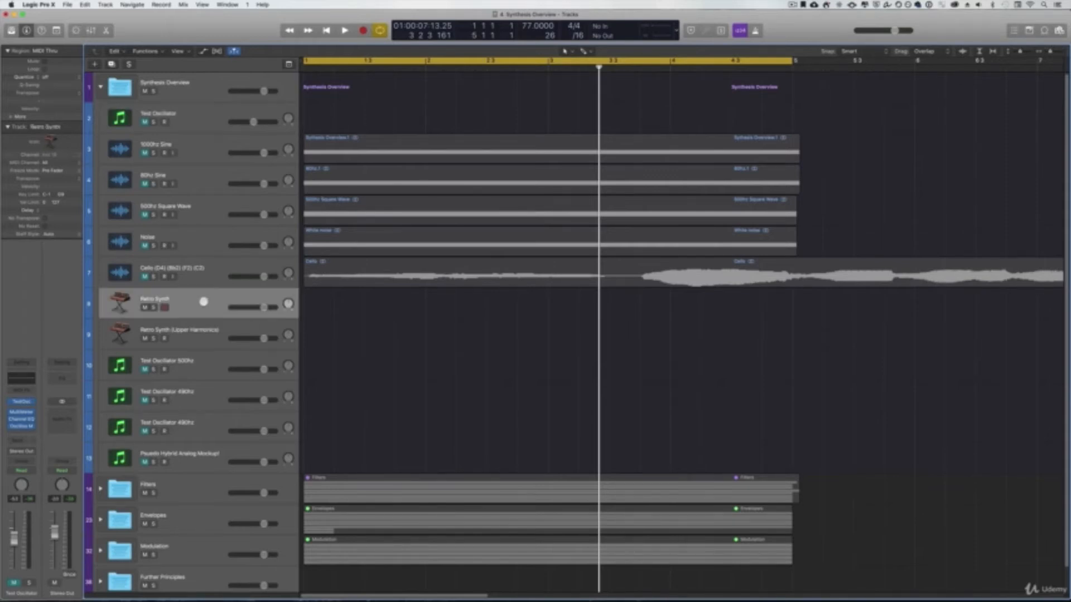
pyautogui.click(21, 415)
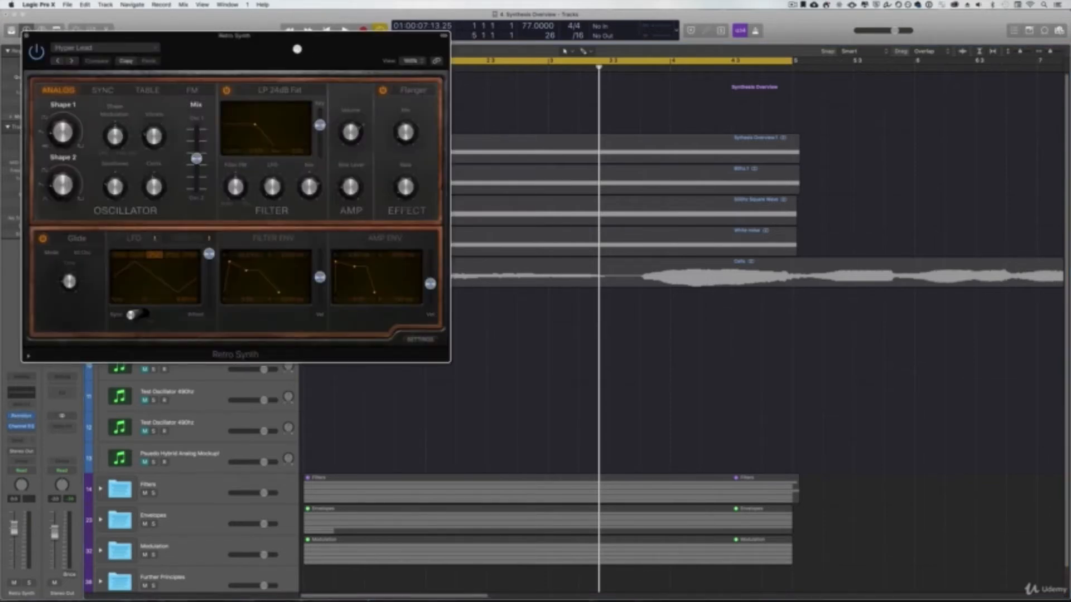
pyautogui.moveTo(295, 48); pyautogui.dragTo(624, 98)
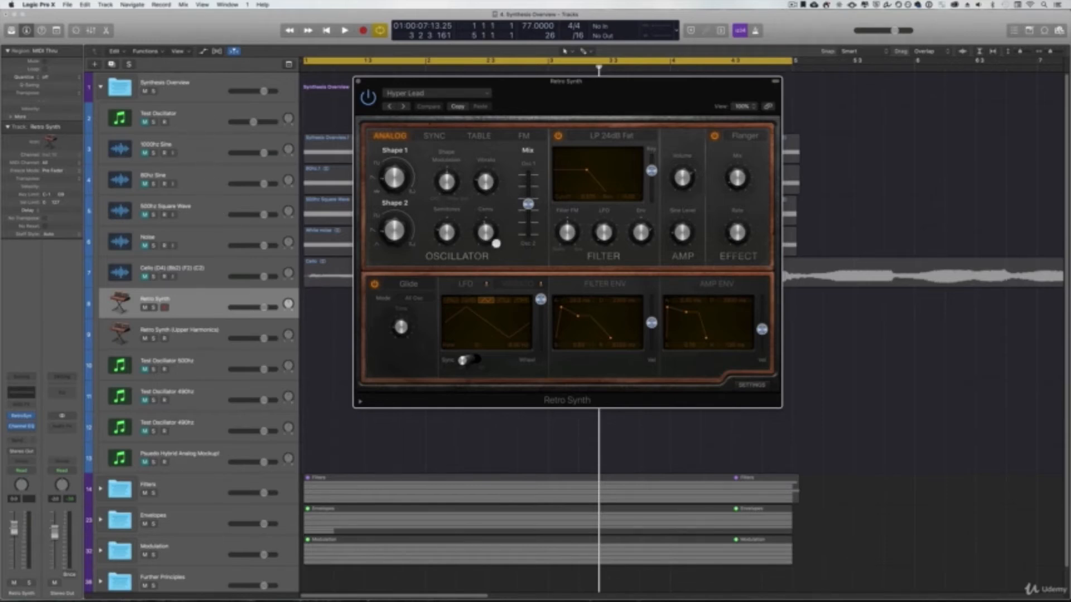
pyautogui.moveTo(524, 237)
pyautogui.moveTo(382, 167)
# - Unmute the Test Oscillator track, audition Square Wave, Needle Pulse, Pink Noise and White Noise in its instrument, and close it
pyautogui.click(203, 114)
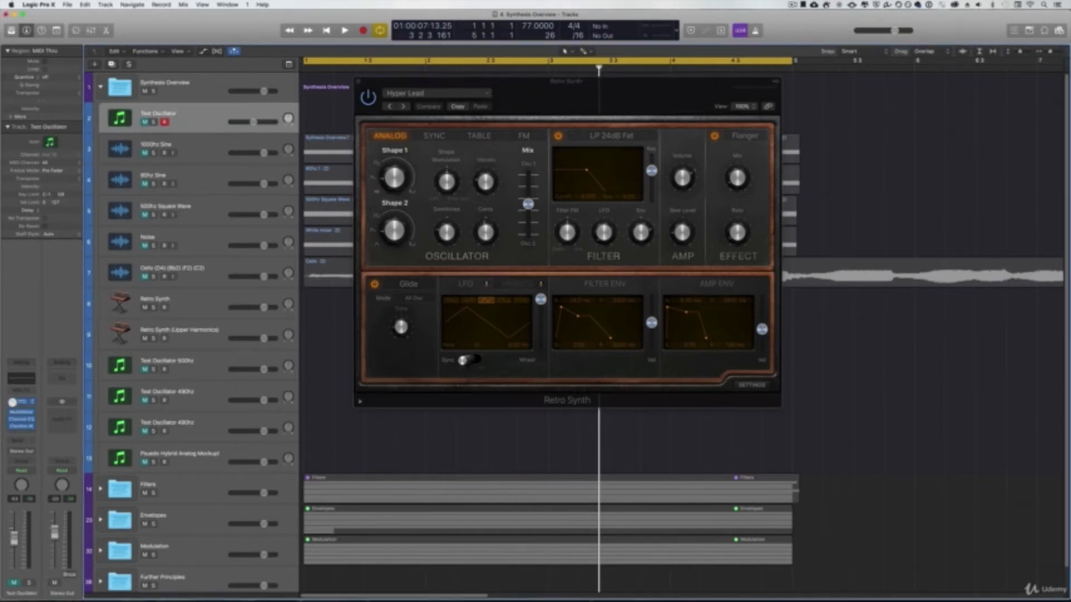
pyautogui.click(19, 402)
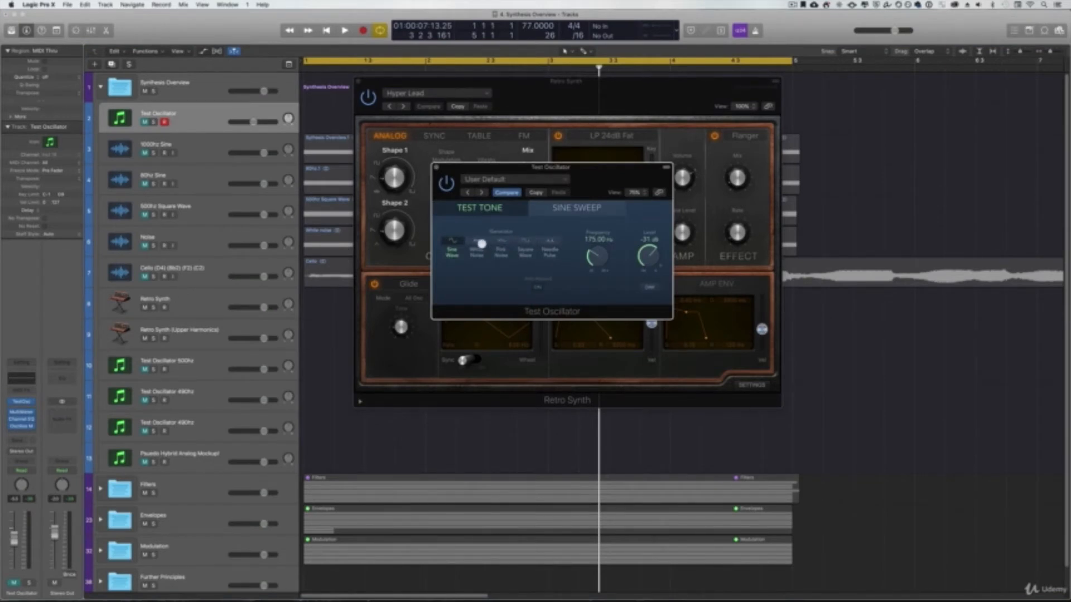
pyautogui.click(144, 122)
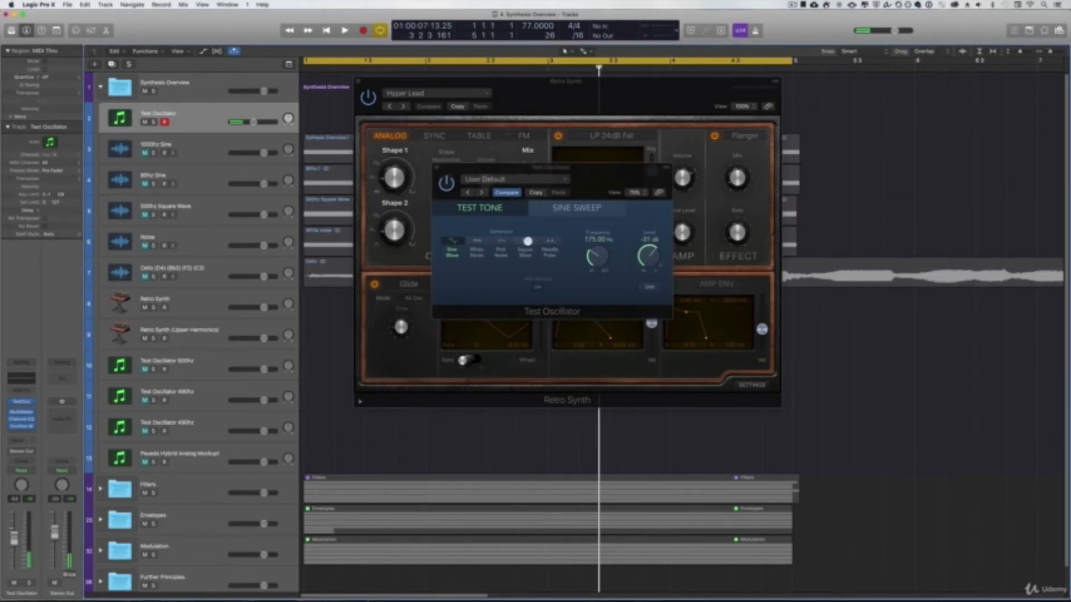
pyautogui.click(528, 241)
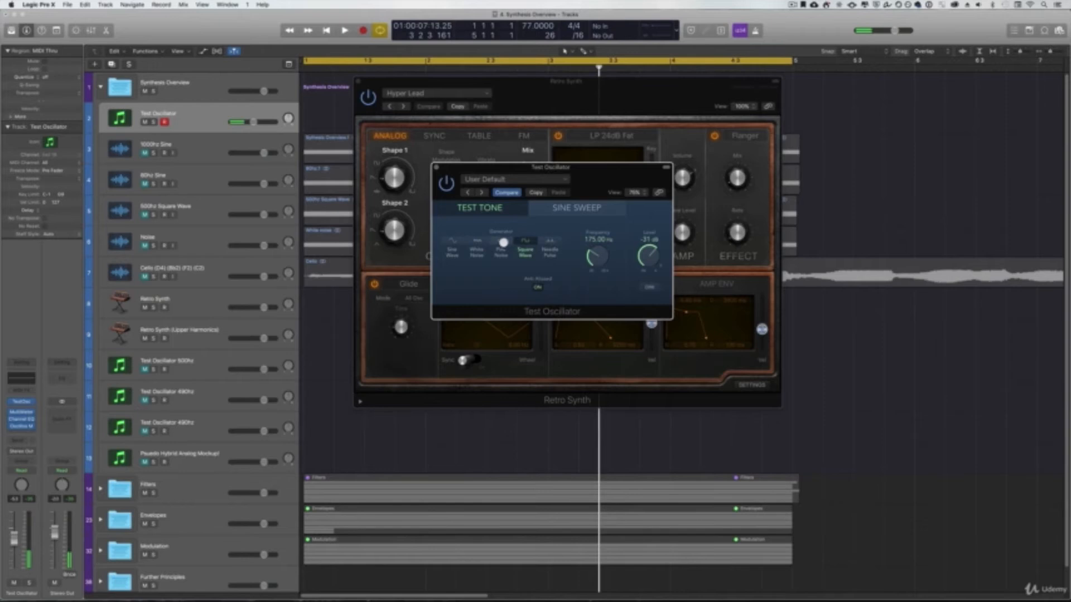
pyautogui.click(550, 242)
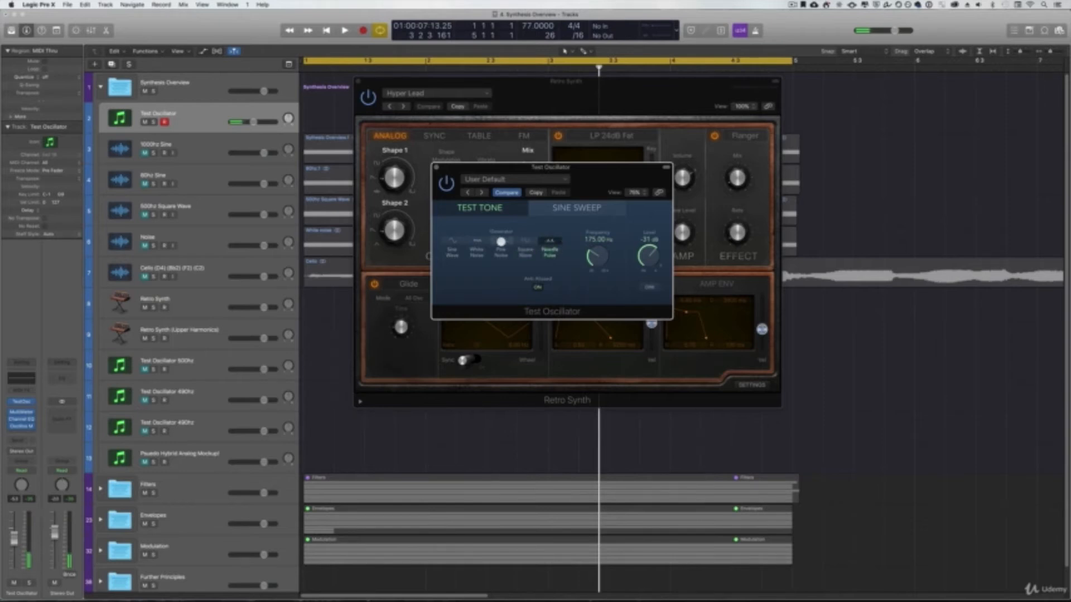
pyautogui.click(500, 241)
pyautogui.click(477, 242)
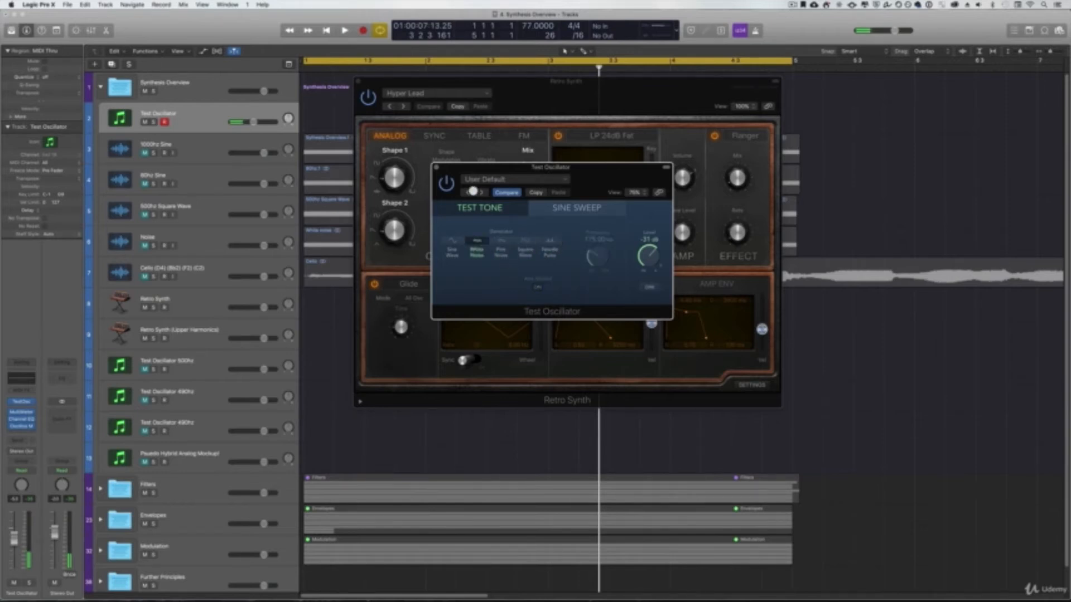
pyautogui.click(437, 167)
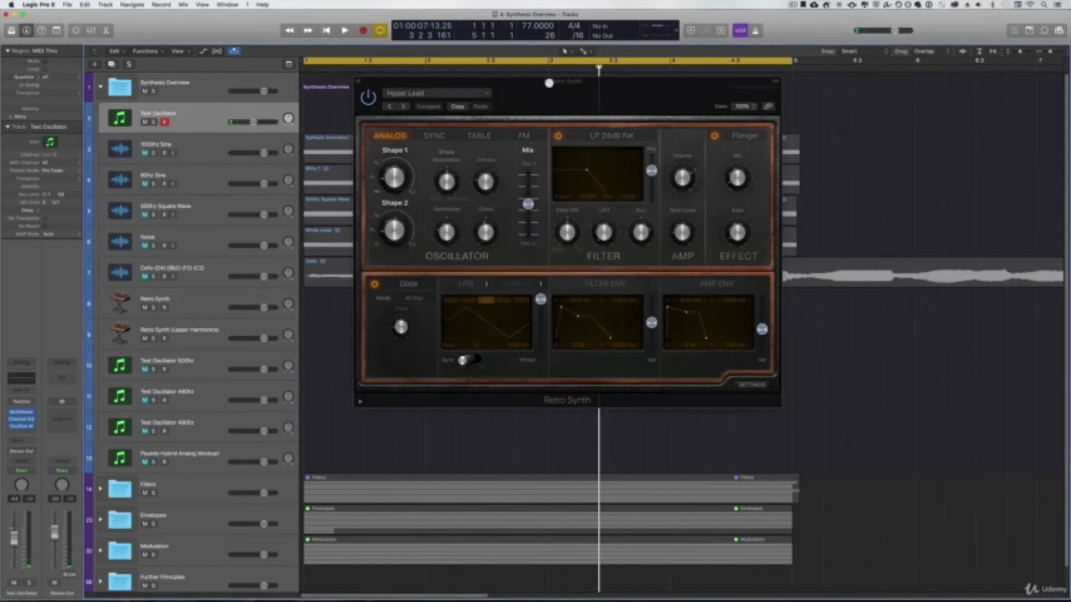
# - Turn off the filter, flanger and glide in Retro Synth, and select the Retro Synth track
pyautogui.moveTo(394, 229)
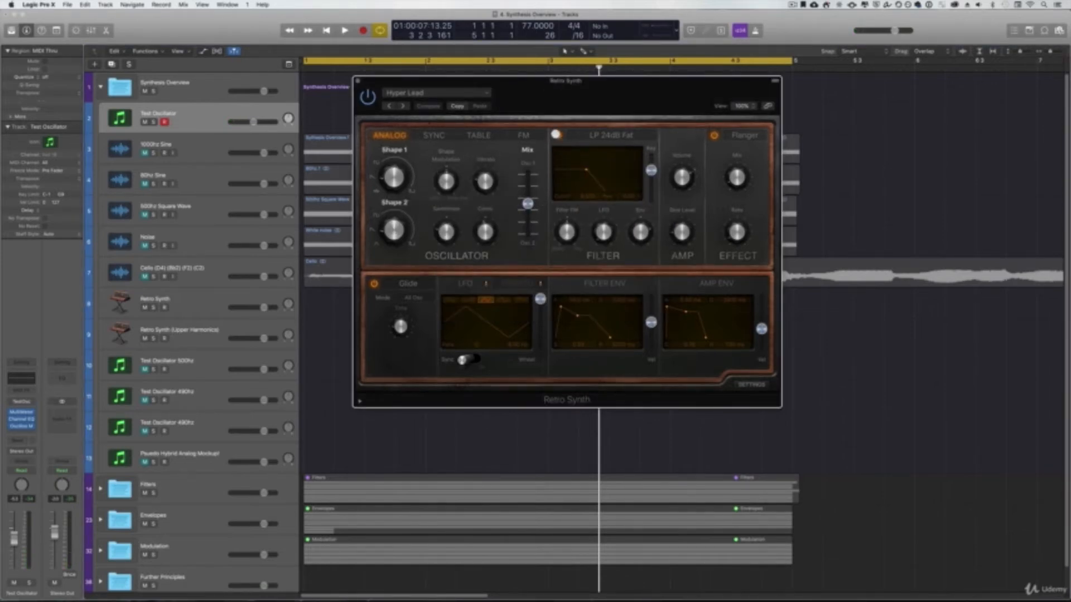
pyautogui.click(555, 134)
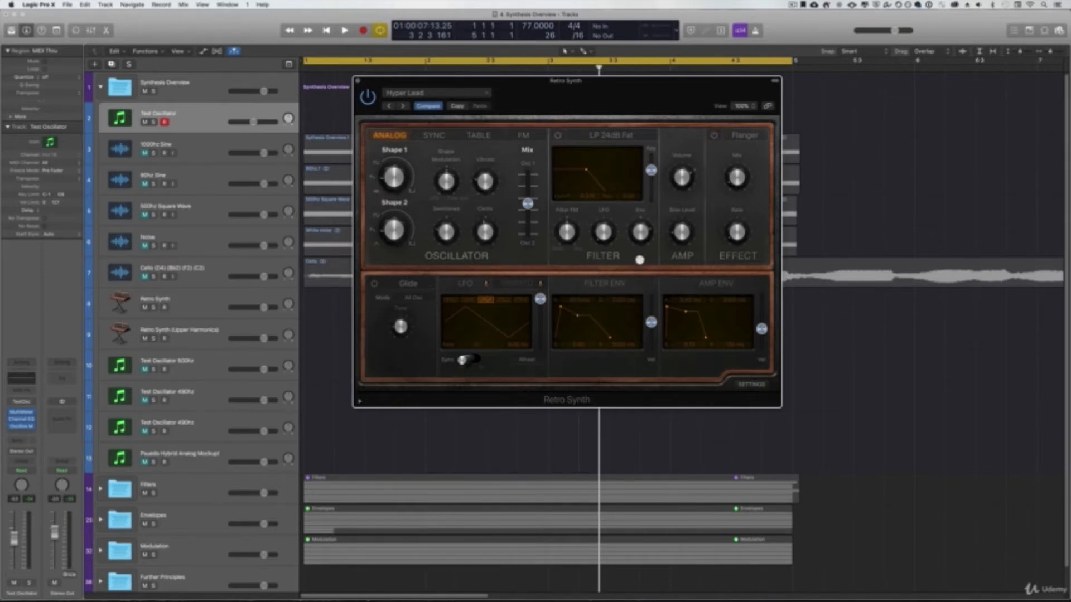
pyautogui.click(200, 303)
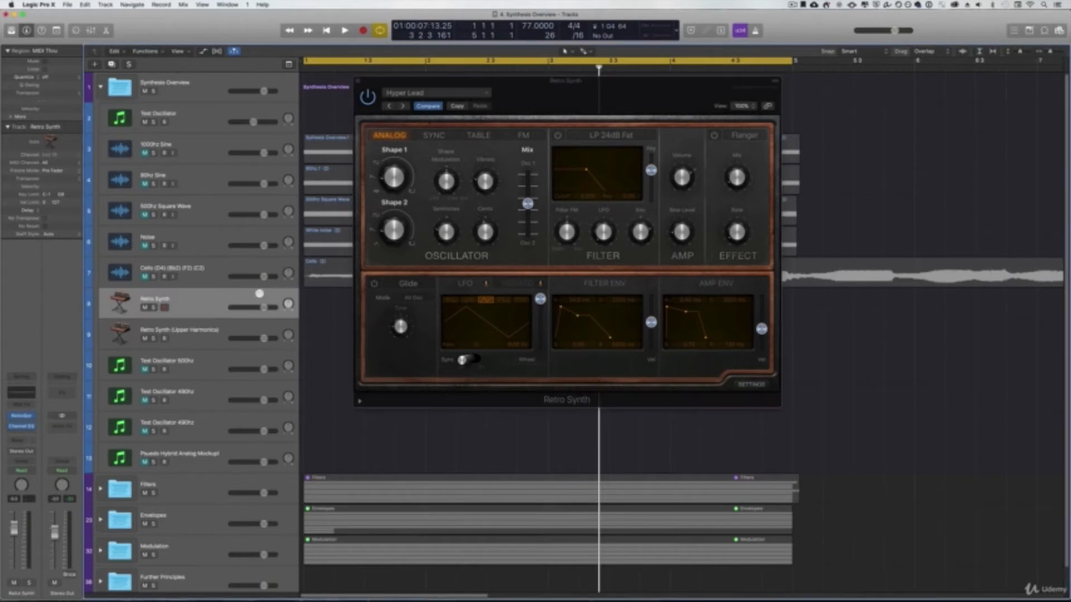
# - Set Retro Synth's oscillator mix fully to Osc 1 and adjust the Shape 1 knob
pyautogui.click(530, 208)
pyautogui.moveTo(527, 204)
pyautogui.mouseDown()
pyautogui.moveTo(528, 163)
pyautogui.moveTo(526, 193)
pyautogui.mouseUp()
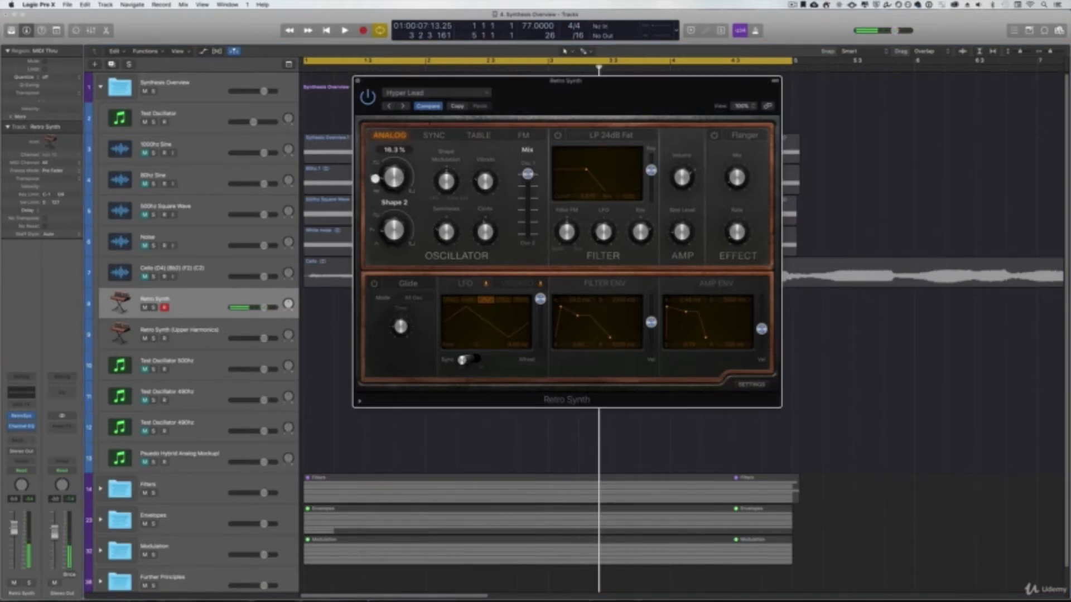
pyautogui.moveTo(392, 176); pyautogui.dragTo(391, 164)
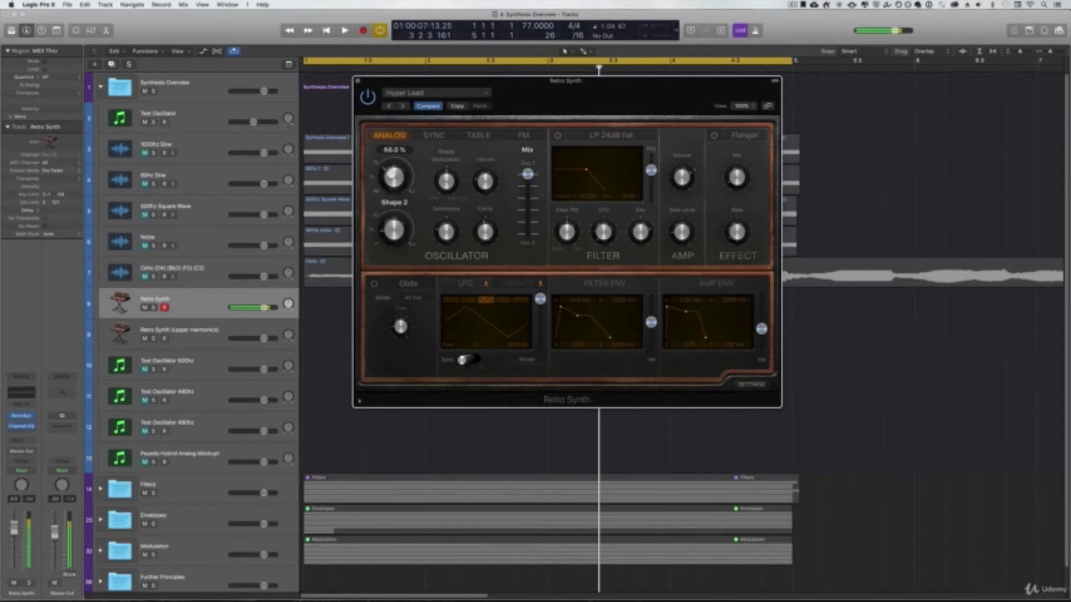
# - Lower the Retro Synth track's volume and sweep Shape 1 to hear its different waveforms
pyautogui.moveTo(264, 307); pyautogui.dragTo(251, 308)
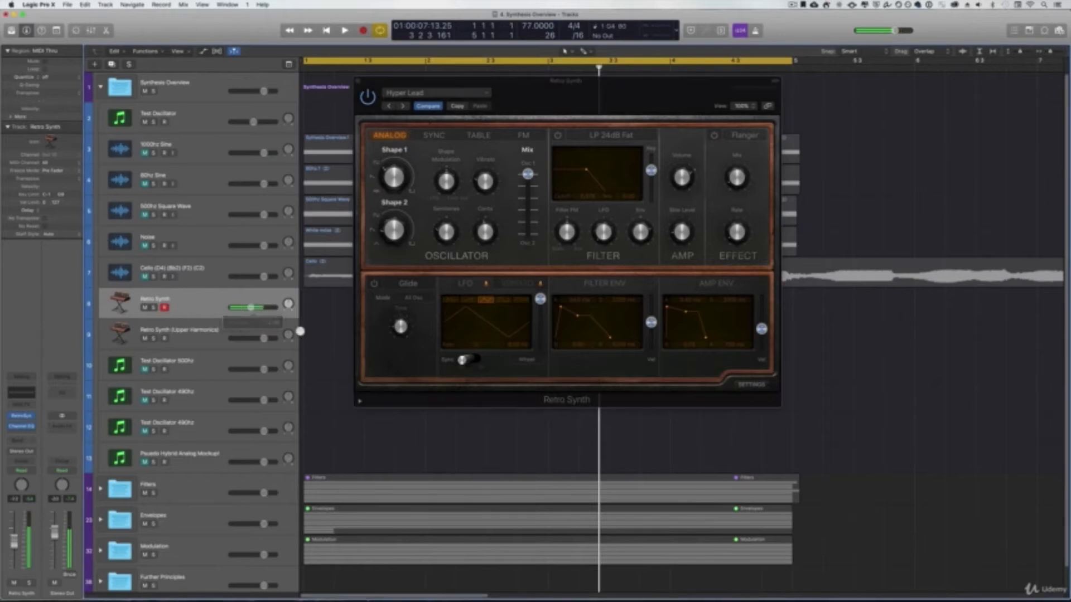
pyautogui.moveTo(393, 179); pyautogui.dragTo(390, 178)
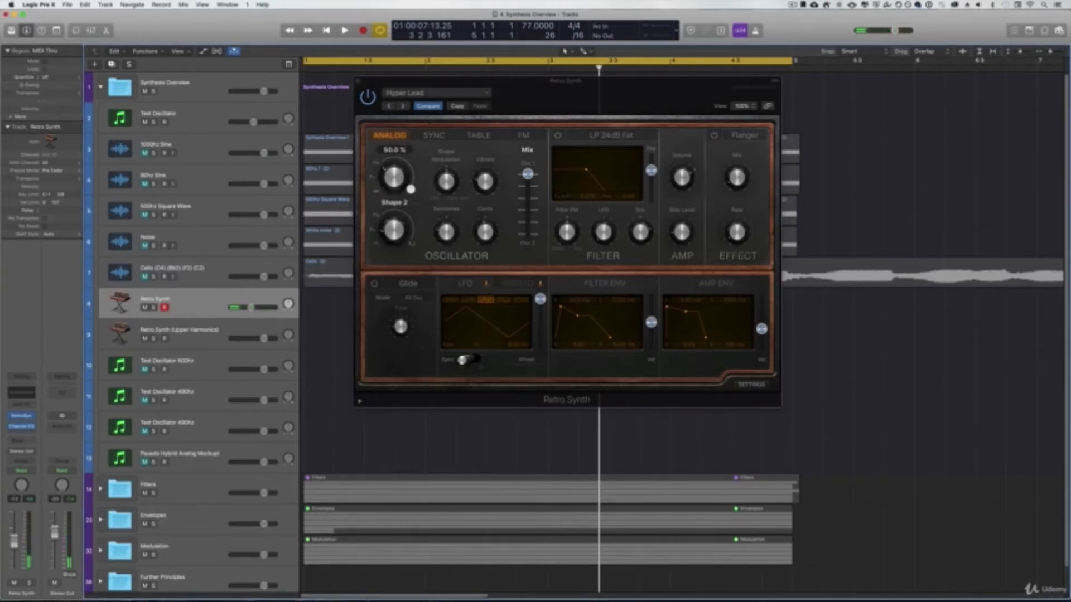
pyautogui.moveTo(394, 178); pyautogui.dragTo(393, 141)
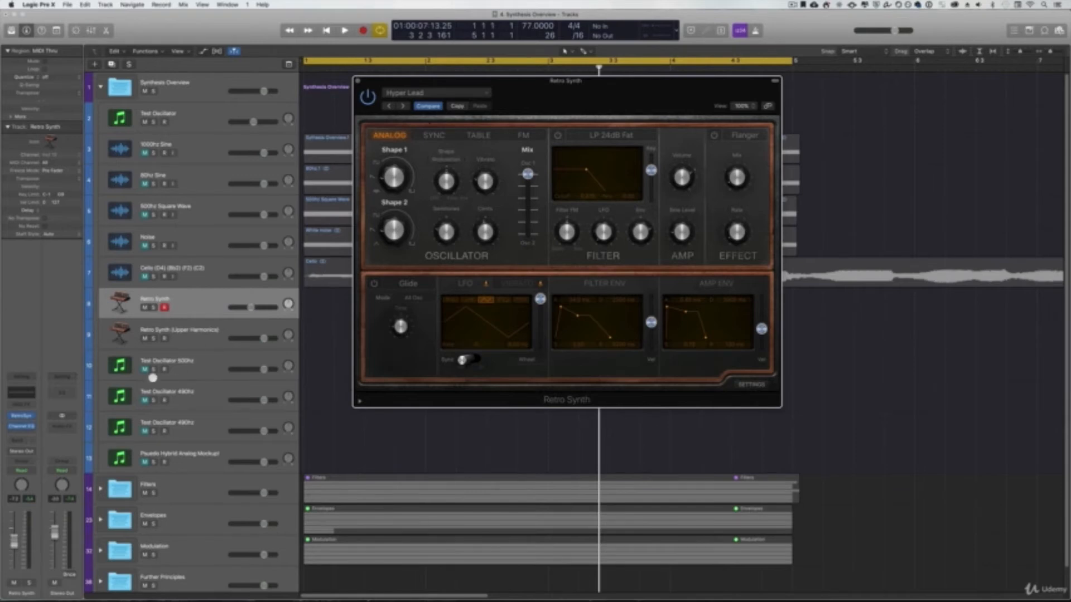
# - Open the Retro Synth track's Channel EQ beside the synth window and view the harmonics of the Shape 1 waveform
pyautogui.click(22, 393)
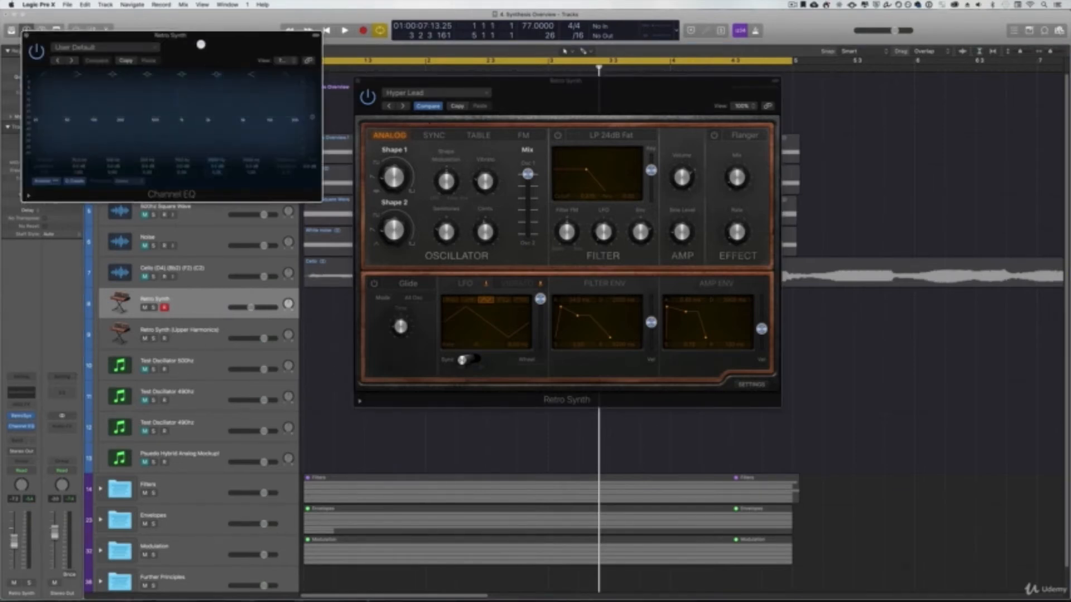
pyautogui.moveTo(190, 42); pyautogui.dragTo(724, 106)
pyautogui.moveTo(596, 85); pyautogui.dragTo(396, 84)
pyautogui.moveTo(768, 104); pyautogui.dragTo(842, 89)
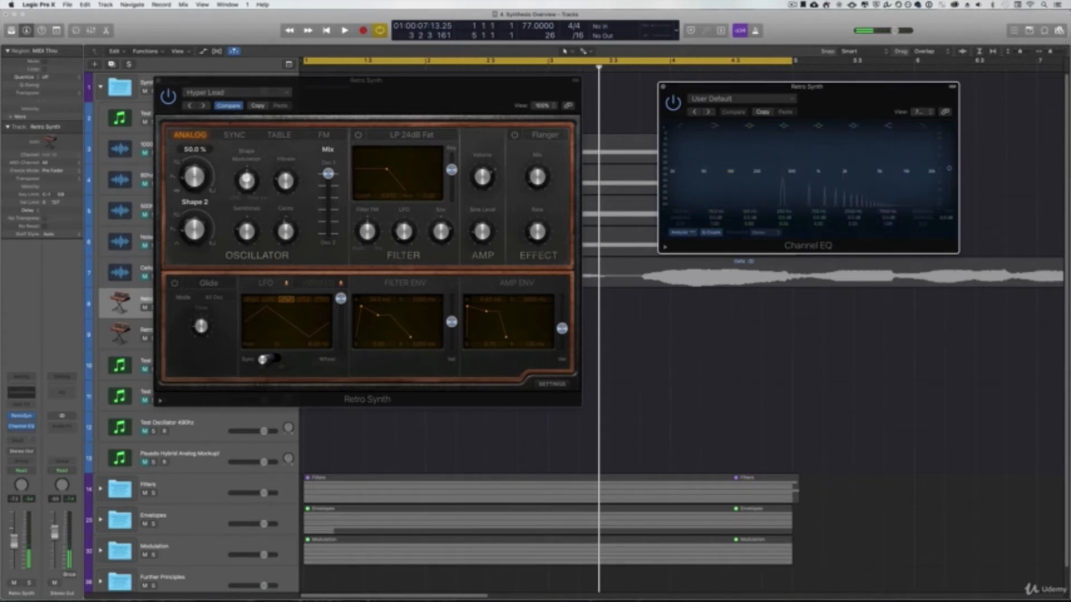
pyautogui.click(246, 178)
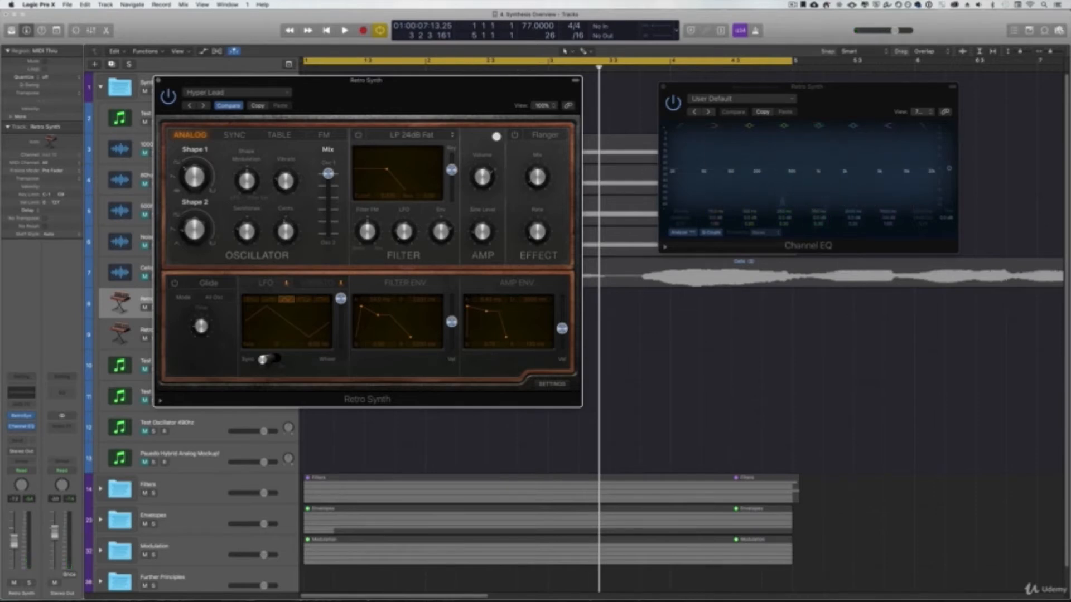
# - Enable the high-cut filter in the Retro Synth track's Channel EQ, adjust its cutoff, and turn it off again
pyautogui.click(921, 123)
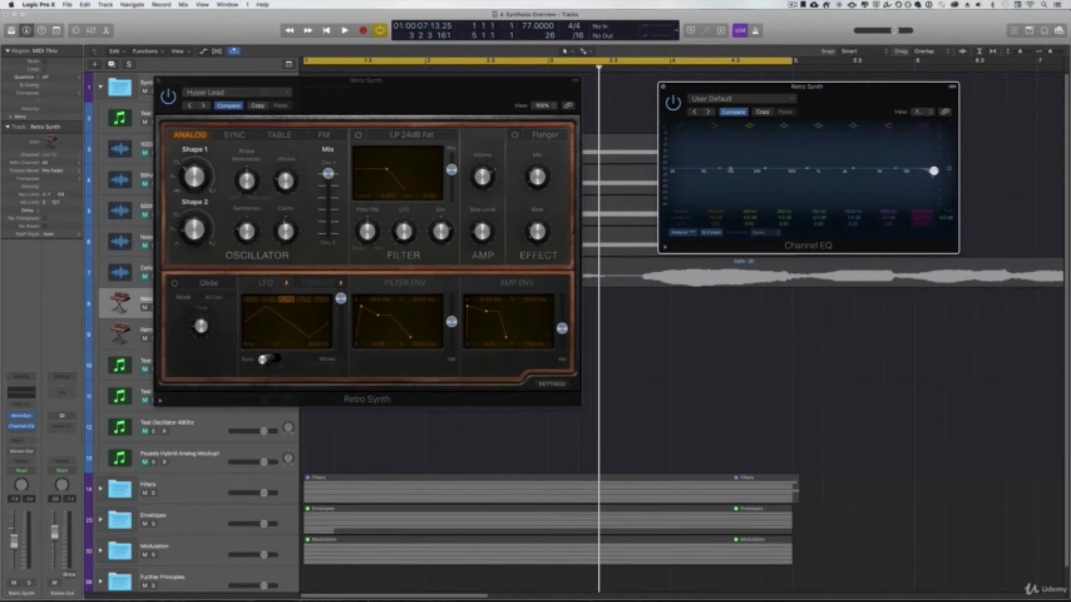
pyautogui.moveTo(926, 169)
pyautogui.mouseDown()
pyautogui.moveTo(809, 171)
pyautogui.moveTo(931, 170)
pyautogui.mouseUp()
pyautogui.click(925, 124)
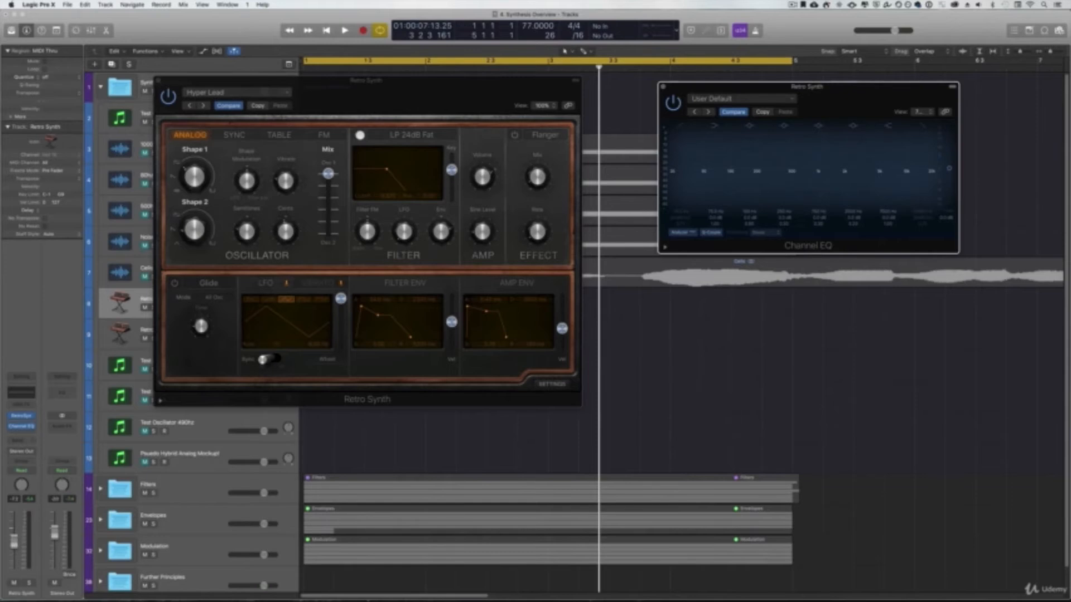
# - Turn on Retro Synth's LP 24dB Fat filter, sweep its cutoff, and close the synth and Channel EQ windows
pyautogui.click(357, 135)
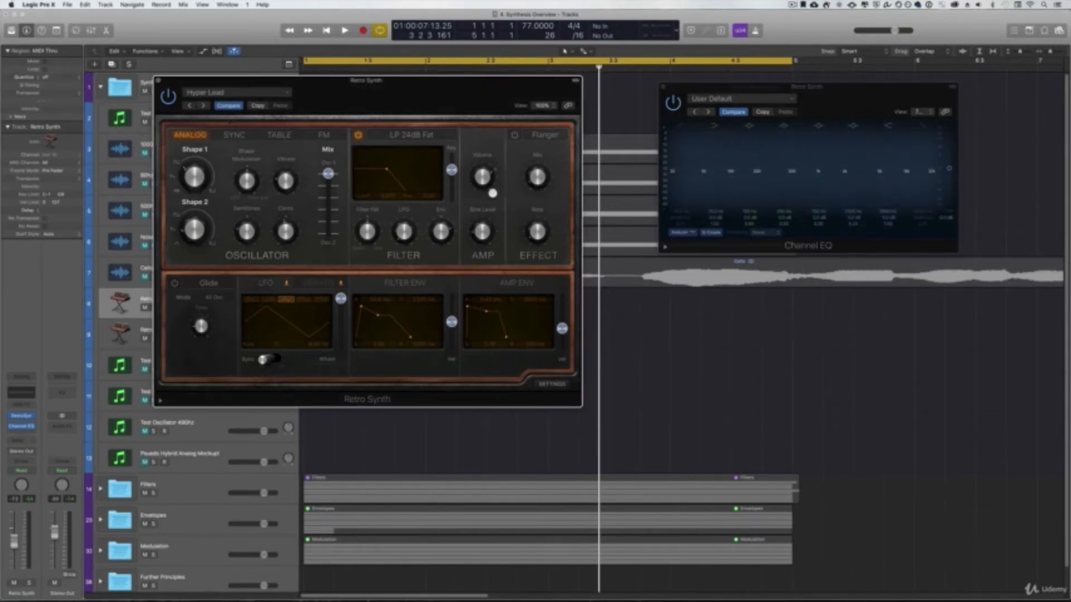
pyautogui.moveTo(391, 168); pyautogui.dragTo(435, 169)
pyautogui.moveTo(407, 179)
pyautogui.mouseDown()
pyautogui.moveTo(442, 169)
pyautogui.moveTo(395, 175)
pyautogui.mouseUp()
pyautogui.click(161, 82)
pyautogui.click(666, 85)
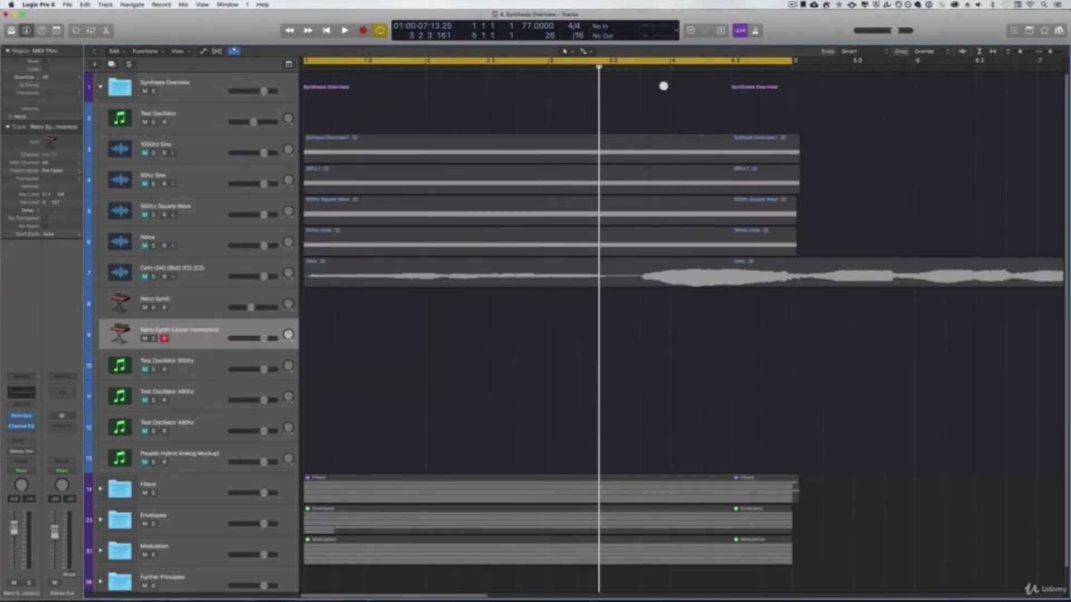
# - Open the Retro Synth (Upper Harmonics) track's synth and Channel EQ, and arrange the two windows side by side
pyautogui.click(196, 300)
pyautogui.click(194, 331)
pyautogui.click(22, 415)
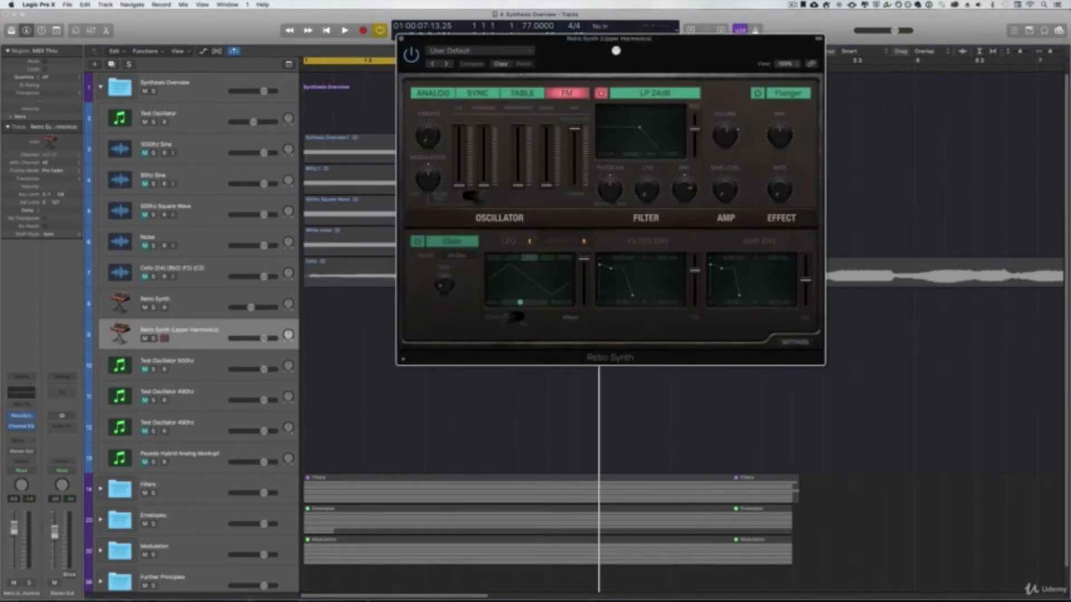
pyautogui.moveTo(615, 49); pyautogui.dragTo(470, 155)
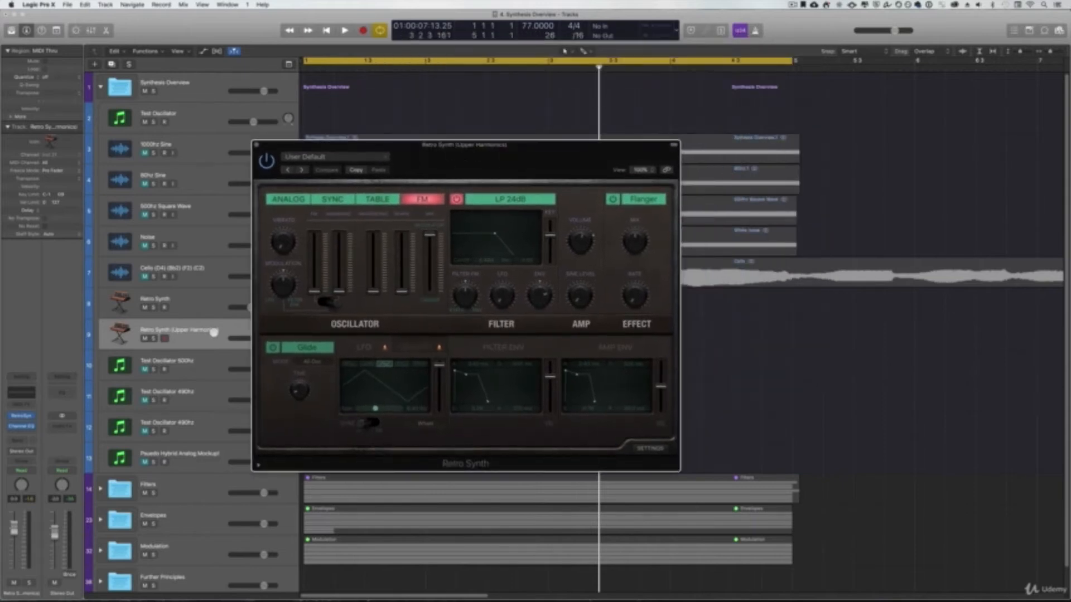
pyautogui.click(25, 393)
pyautogui.moveTo(250, 48); pyautogui.dragTo(850, 137)
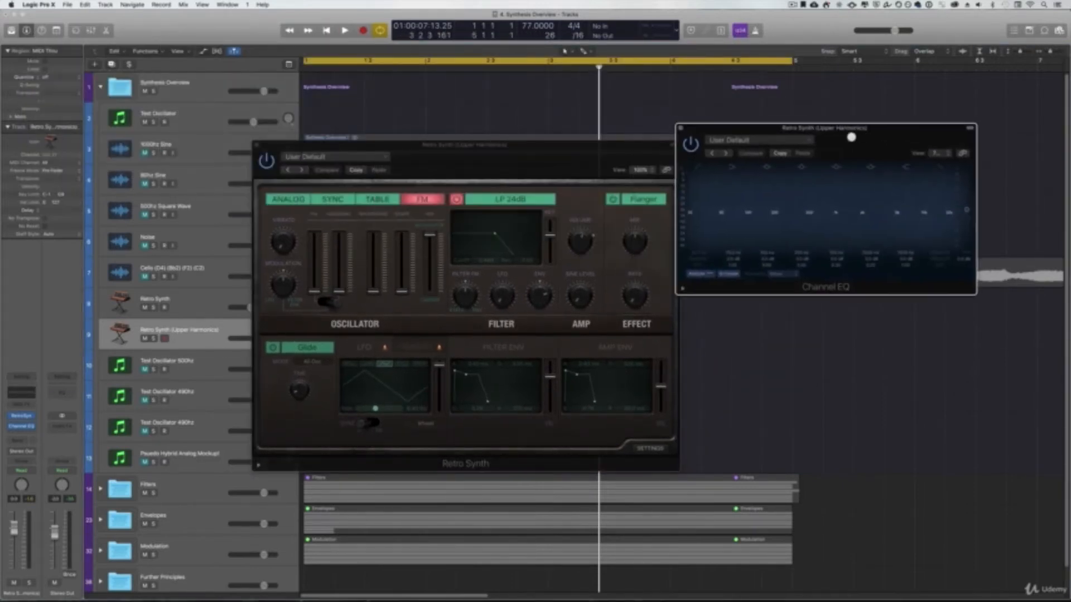
pyautogui.moveTo(564, 146); pyautogui.dragTo(506, 123)
pyautogui.click(731, 127)
pyautogui.moveTo(731, 127); pyautogui.dragTo(710, 123)
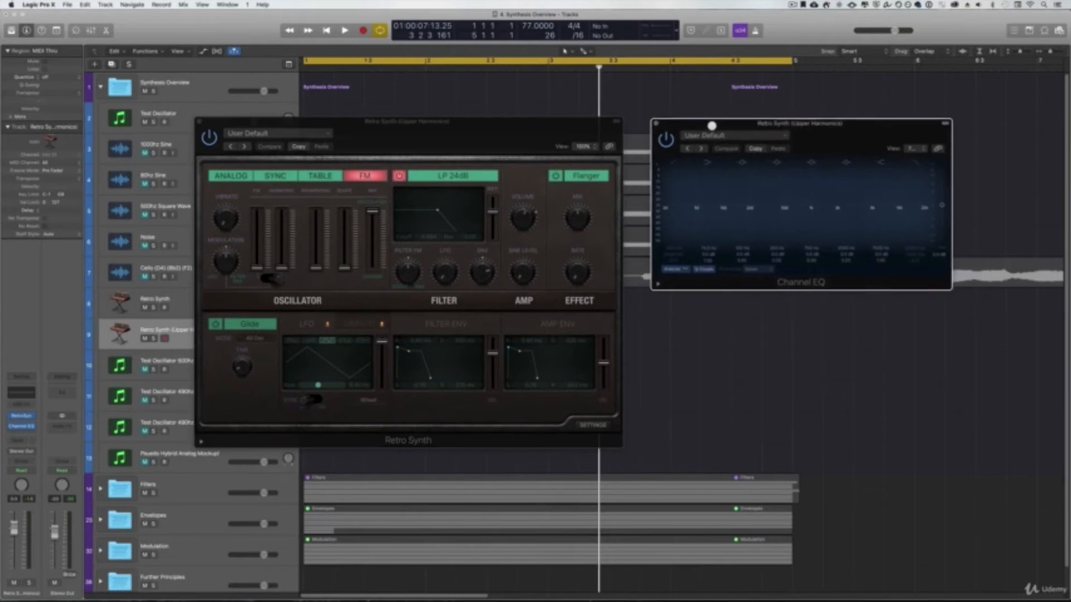
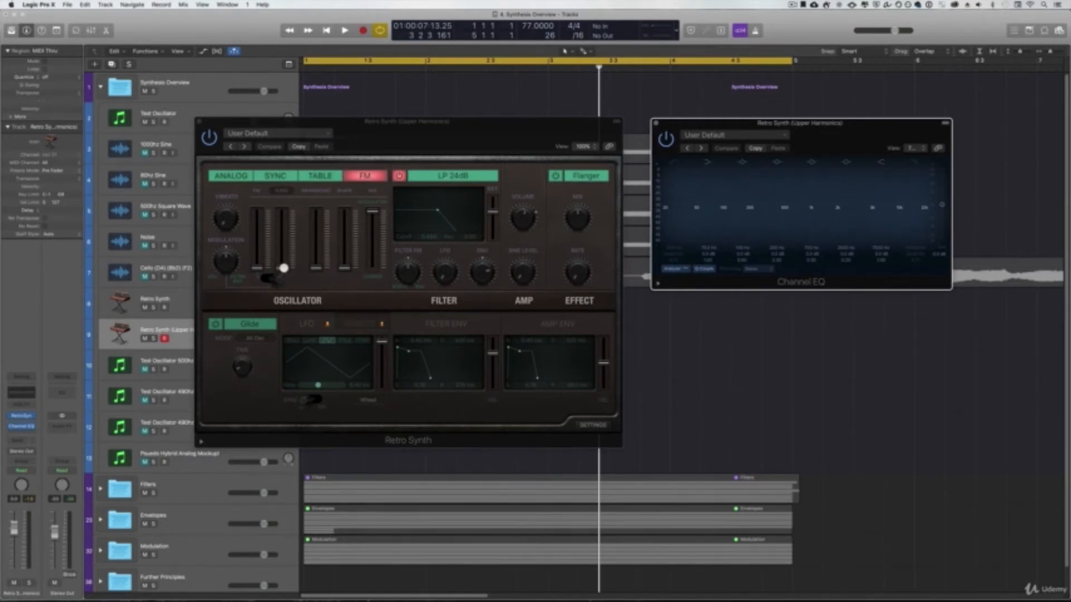
# - Sweep the FM oscillator's Harmonic amount up and back down, close both plug-in windows, and return the playhead to the start
pyautogui.moveTo(282, 268); pyautogui.dragTo(282, 261)
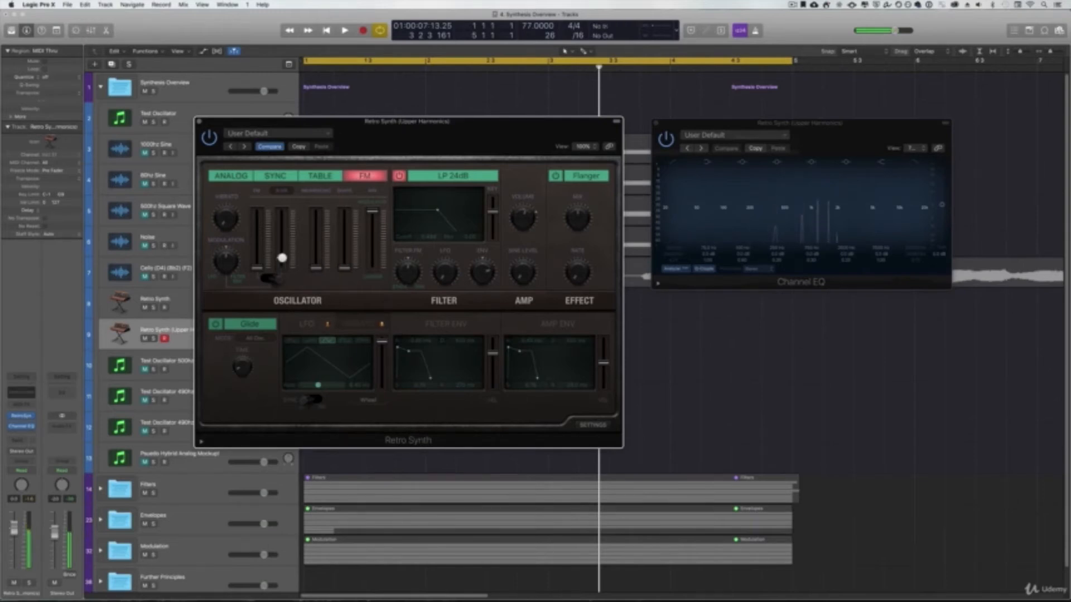
pyautogui.moveTo(282, 250); pyautogui.dragTo(283, 237)
pyautogui.moveTo(284, 237); pyautogui.dragTo(293, 275)
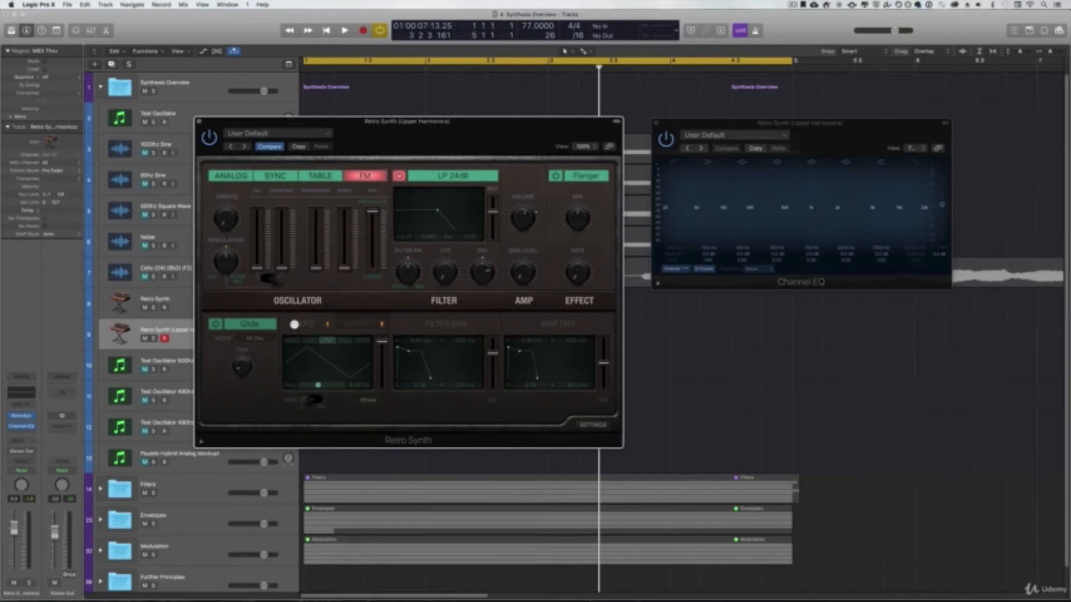
pyautogui.click(199, 121)
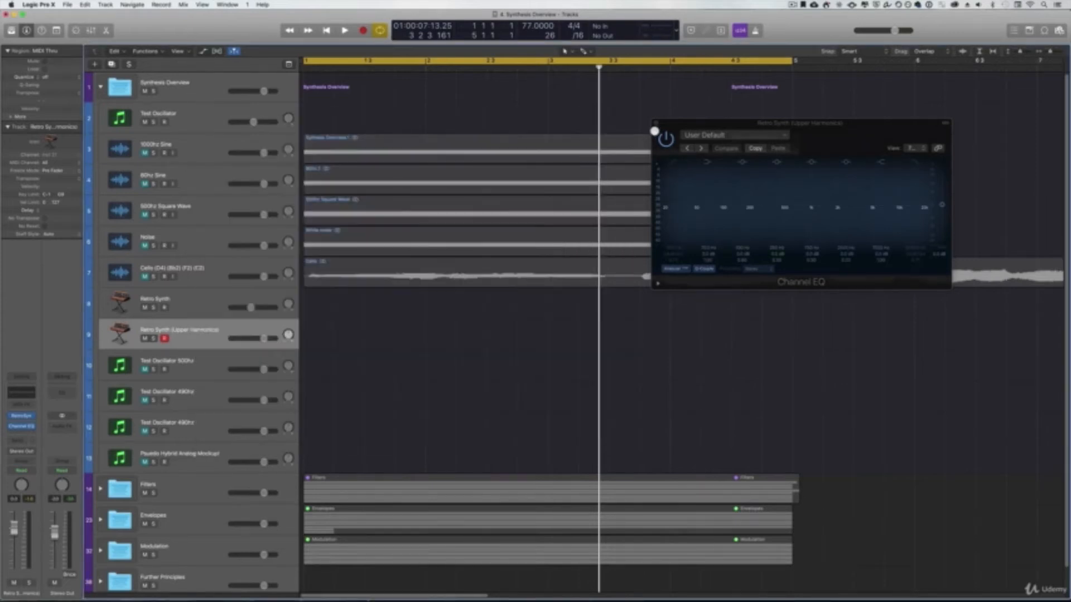
pyautogui.click(655, 131)
pyautogui.press('Return')
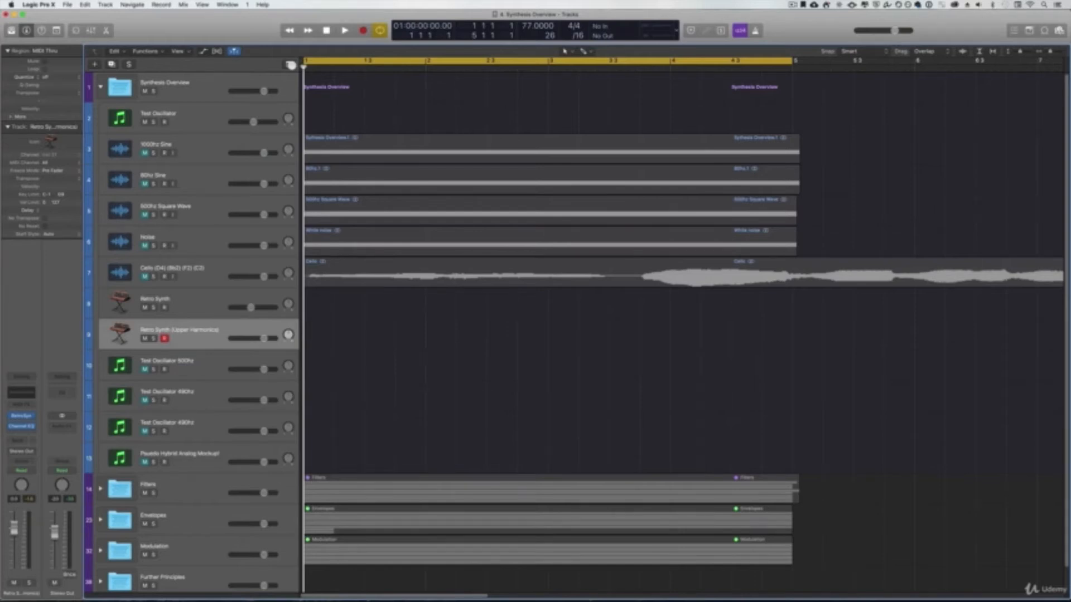
# - Select the Test Oscillator 500hz track and toggle its mute on and off to audition it
pyautogui.press('shift+super+2')
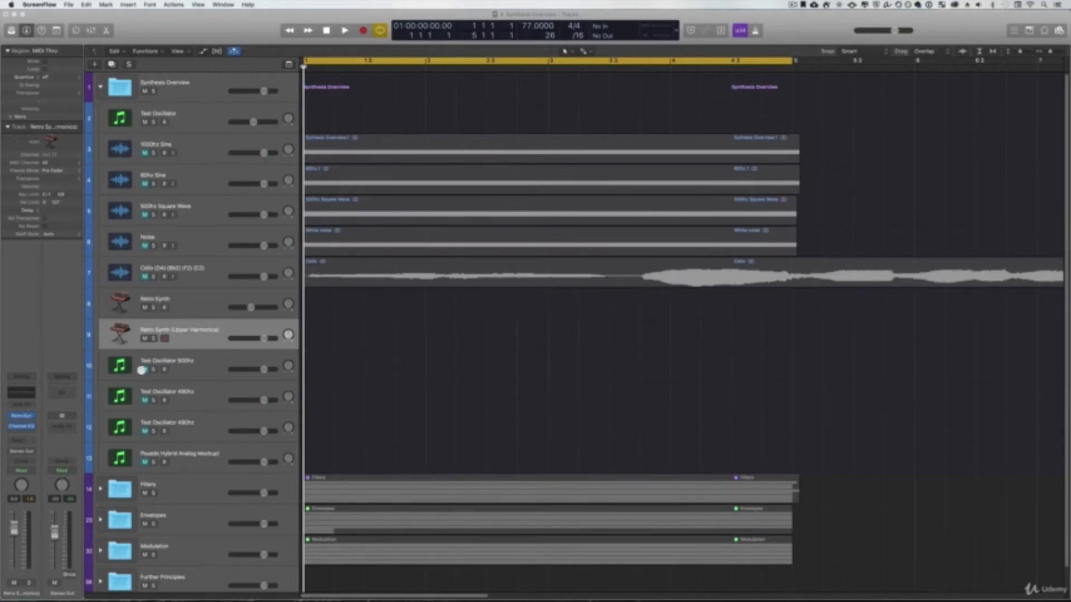
pyautogui.doubleClick(202, 366)
pyautogui.click(145, 369)
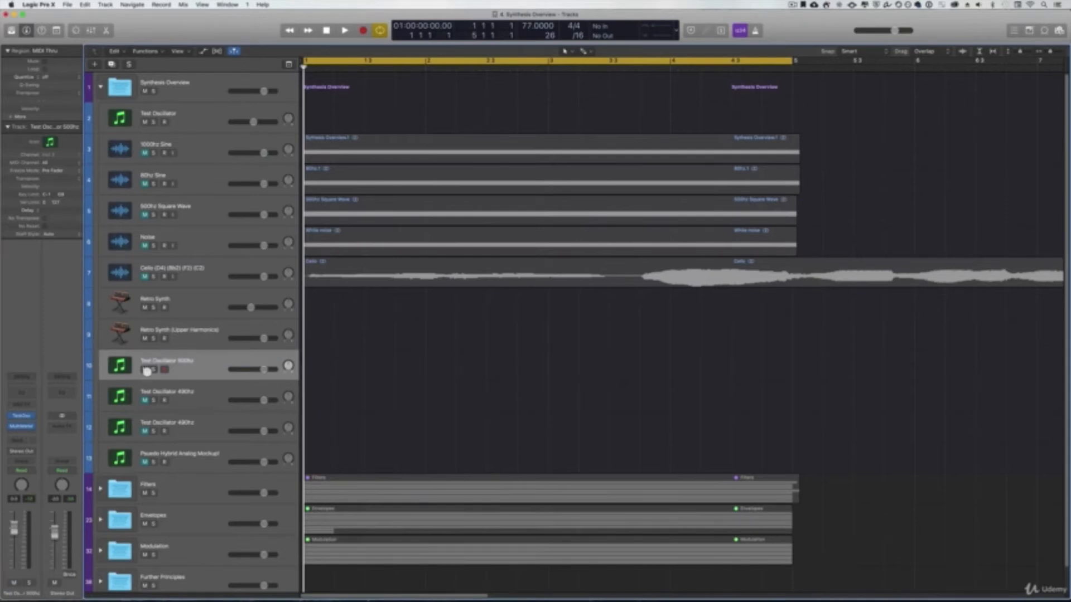
pyautogui.click(145, 369)
pyautogui.click(145, 401)
# - Open the Retro Synth track's synth window for a brief look and close it again
pyautogui.click(192, 299)
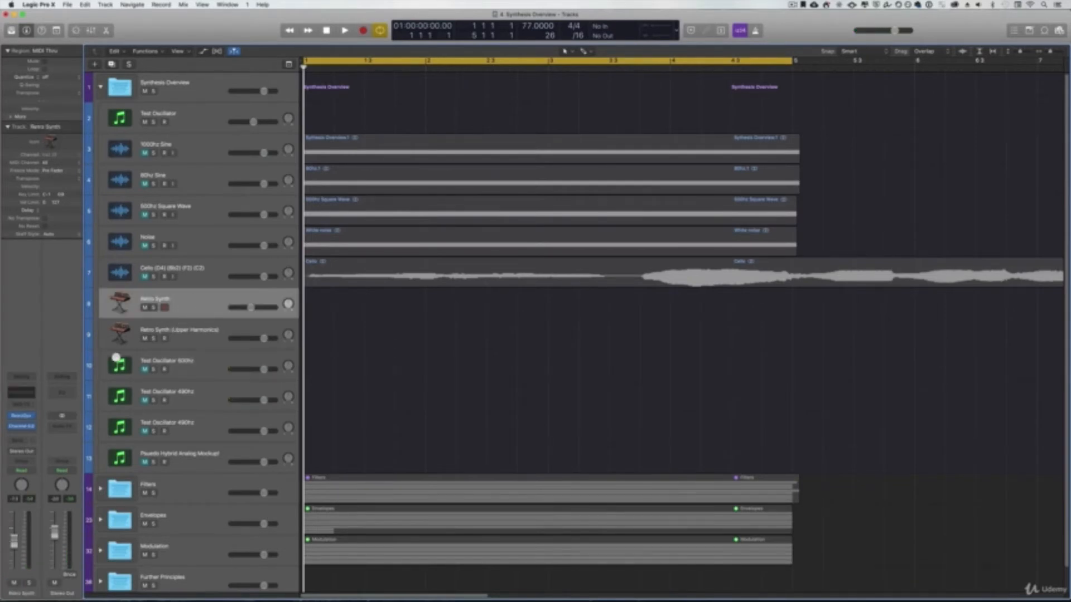
pyautogui.click(27, 416)
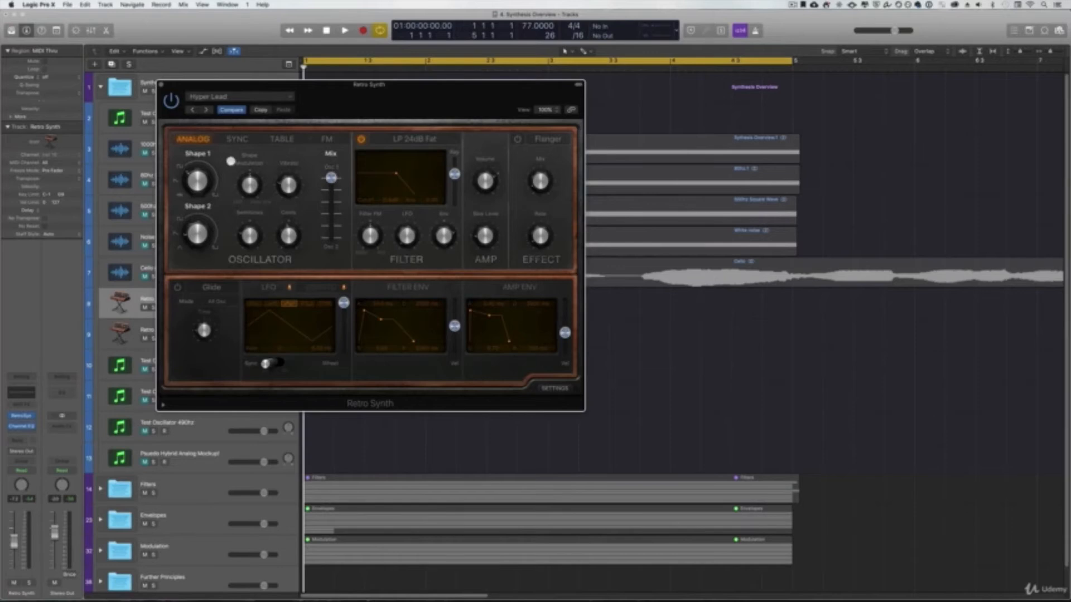
pyautogui.click(162, 85)
# - Audition the 500hz and first 490hz test oscillators separately and together, and mute both tracks again
pyautogui.click(196, 356)
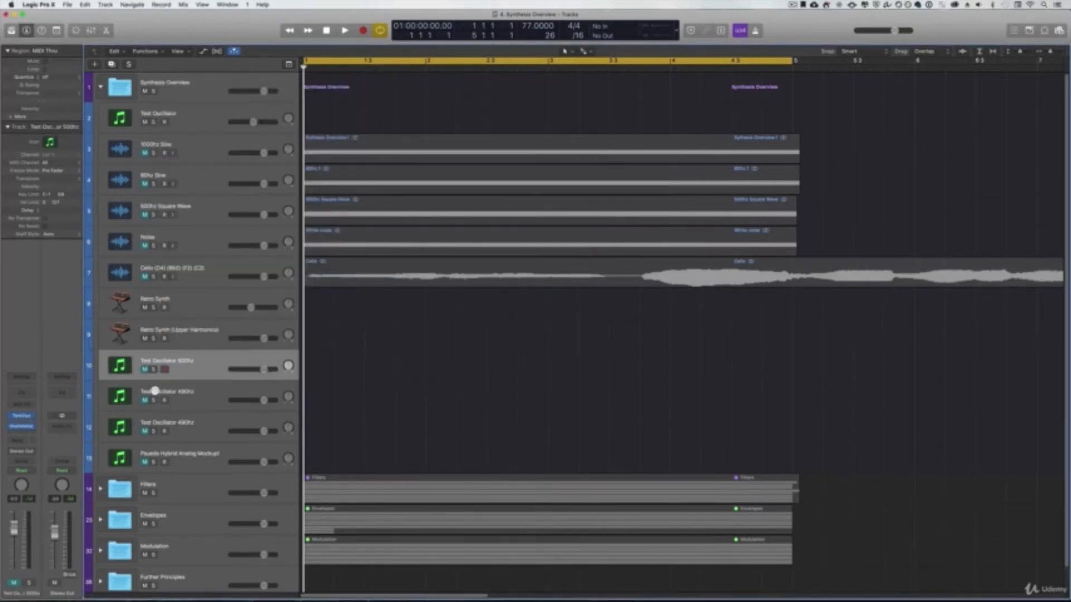
pyautogui.click(146, 370)
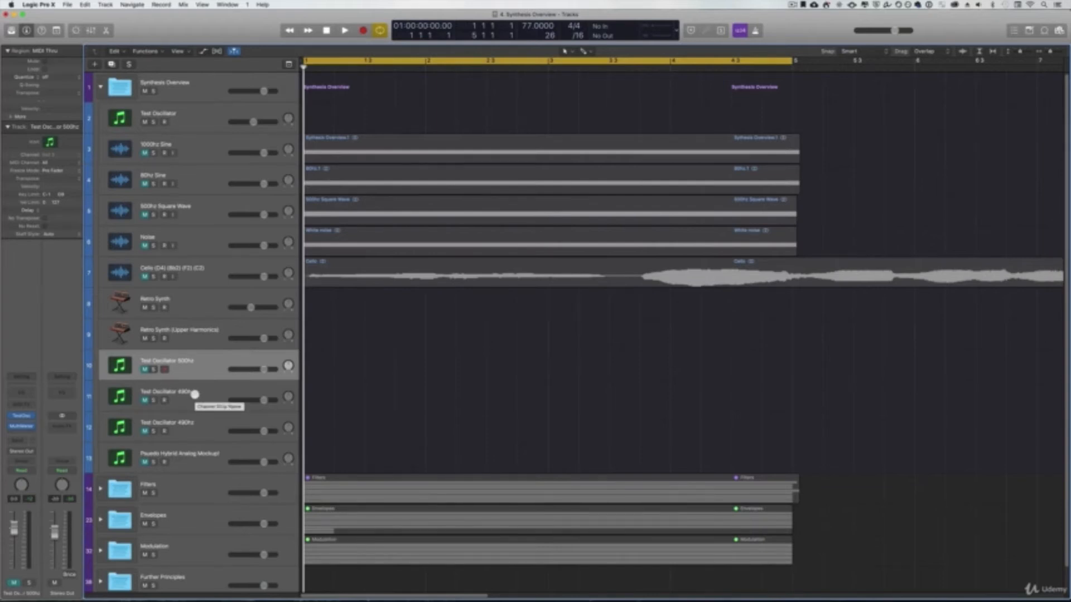
pyautogui.click(143, 400)
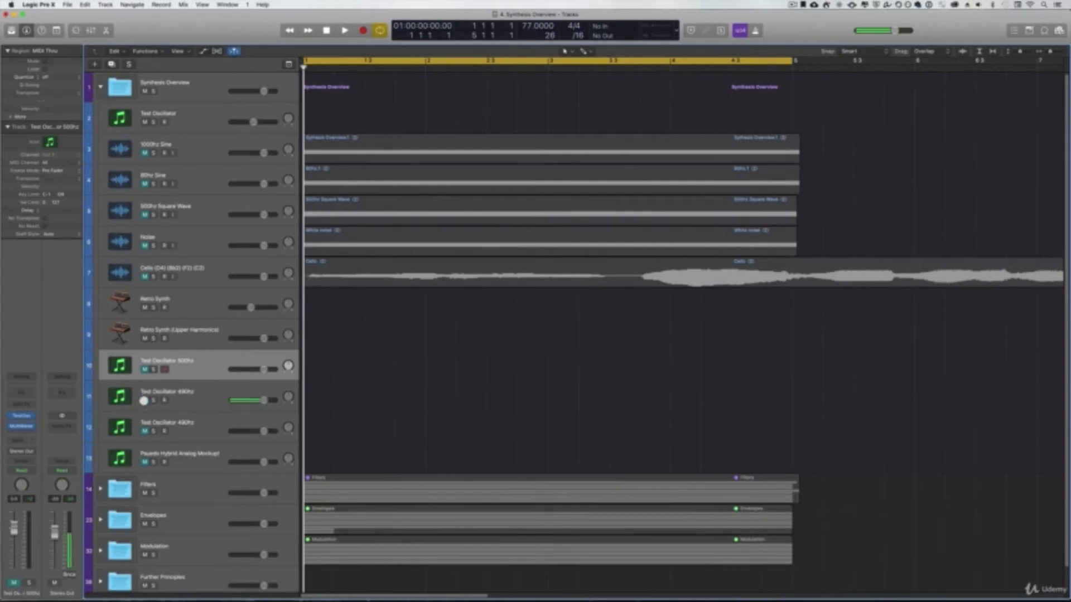
pyautogui.click(145, 369)
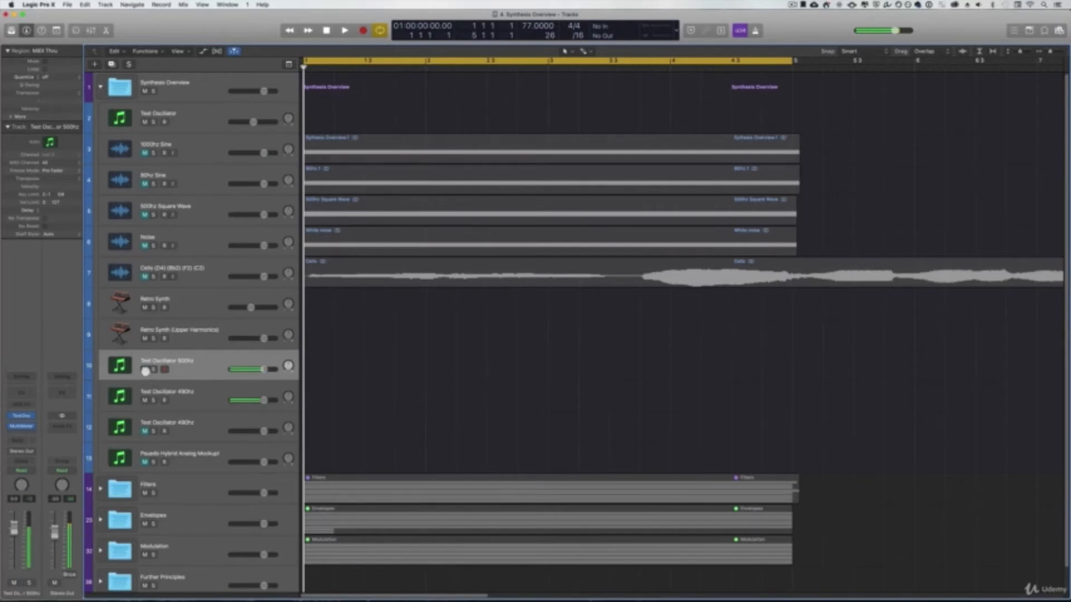
pyautogui.click(145, 369)
pyautogui.click(144, 400)
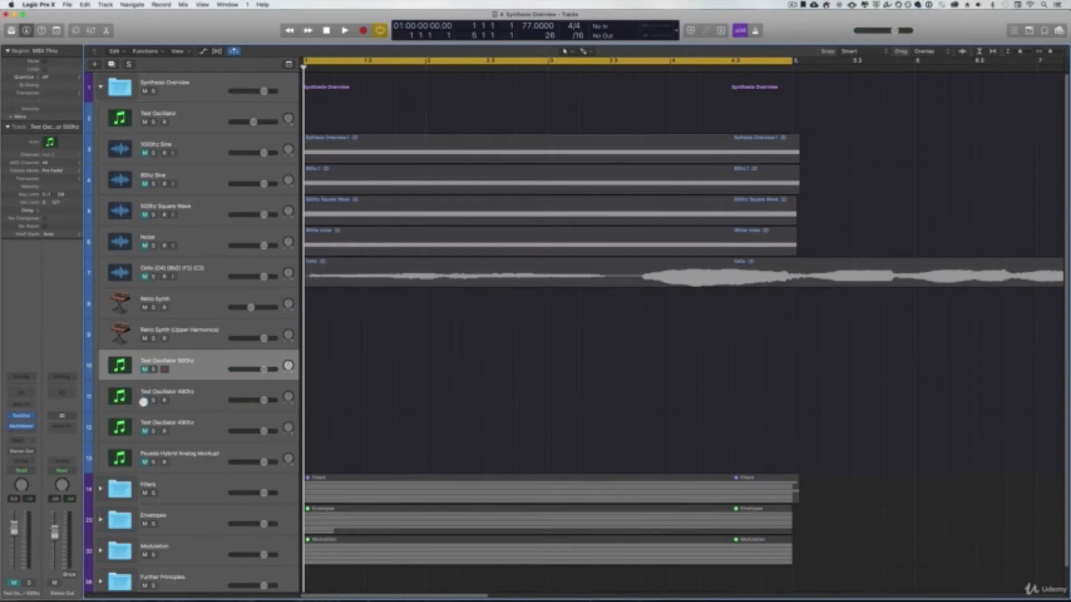
pyautogui.click(144, 401)
pyautogui.click(144, 369)
pyautogui.click(144, 369)
pyautogui.click(144, 401)
# - Open Amp Designer on the Psuedo Hybrid Analog Mockup track, position its window over the arrangement, and unmute the track
pyautogui.press('Down')
pyautogui.press('Down')
pyautogui.press('Down')
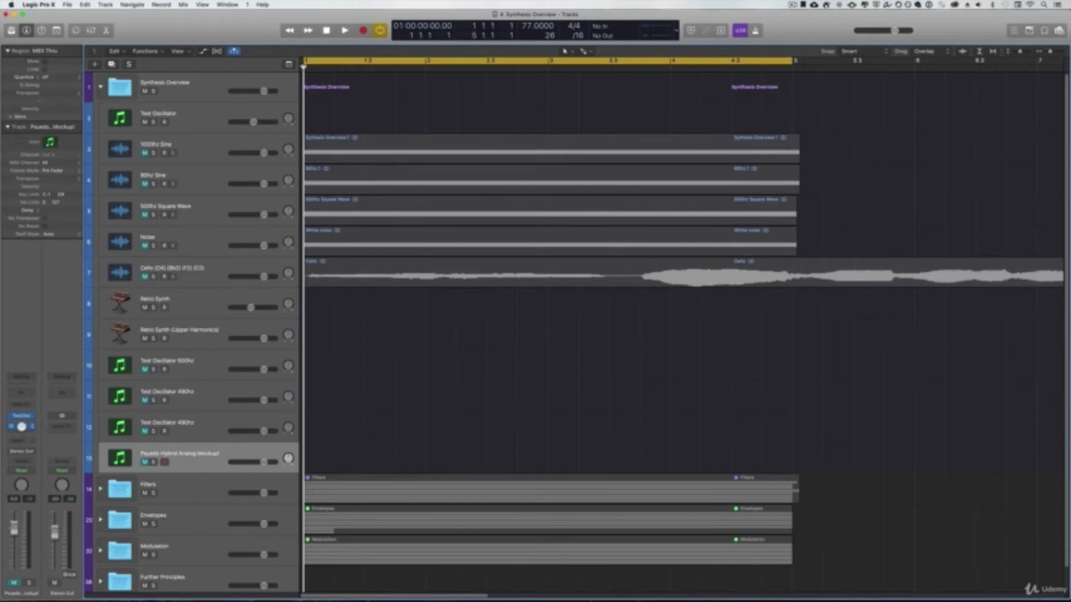
pyautogui.click(144, 461)
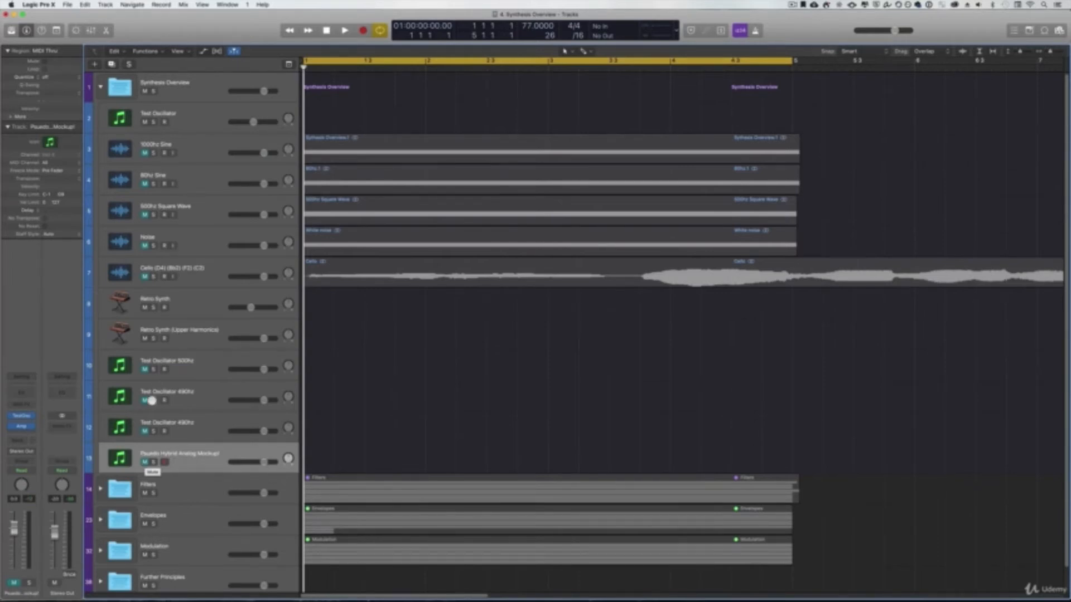
pyautogui.click(17, 425)
pyautogui.moveTo(362, 39); pyautogui.dragTo(750, 82)
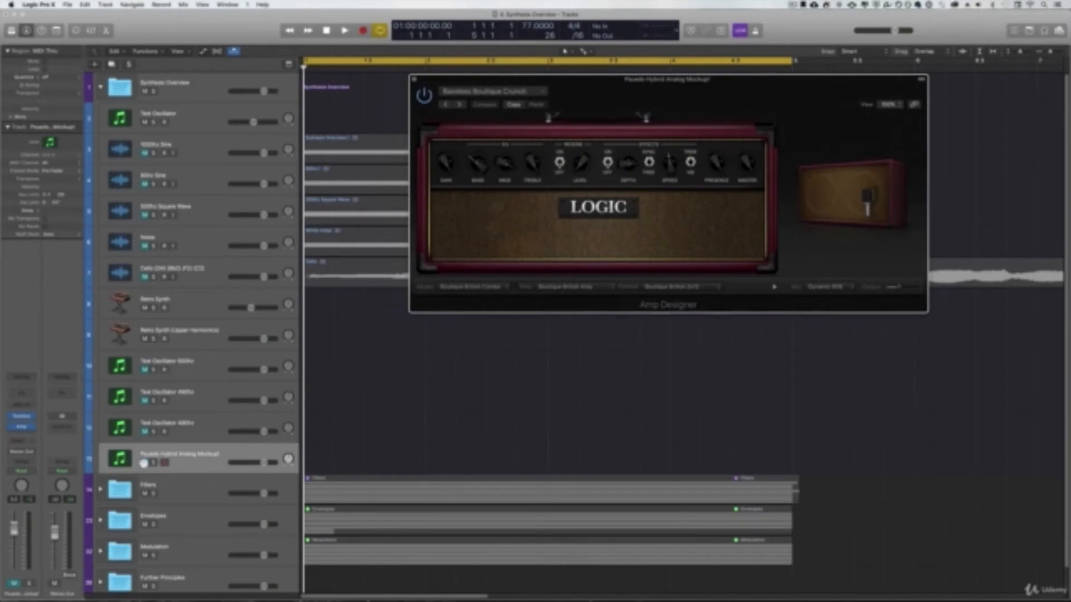
pyautogui.click(161, 454)
# - Adjust Amp Designer's reverb level, effect speed, treble and bass while the mockup track sounds
pyautogui.moveTo(580, 165); pyautogui.dragTo(579, 142)
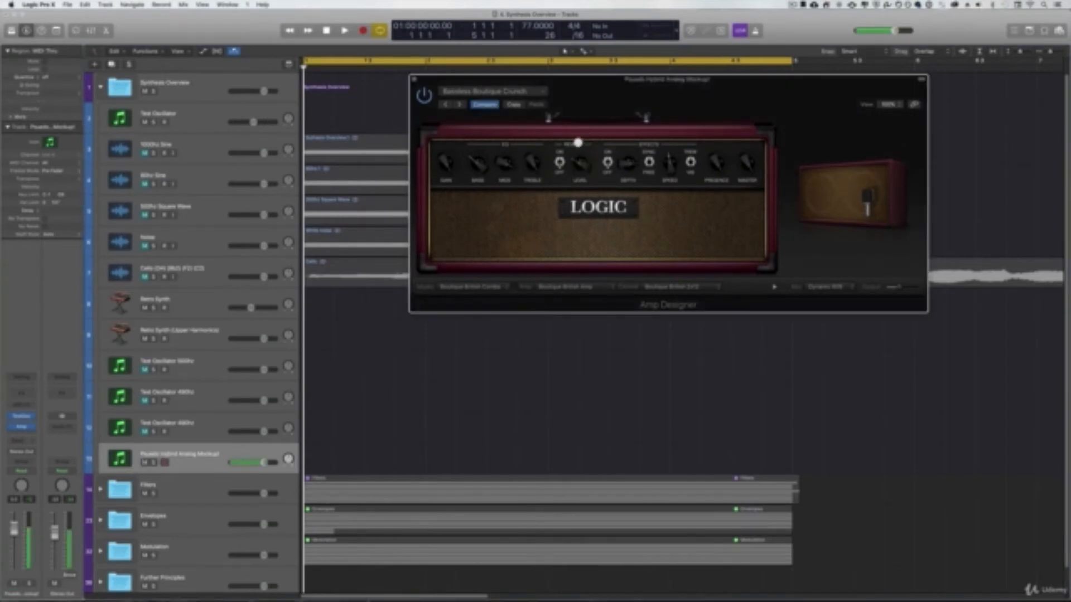
pyautogui.moveTo(661, 158); pyautogui.dragTo(667, 175)
pyautogui.moveTo(532, 163); pyautogui.dragTo(480, 149)
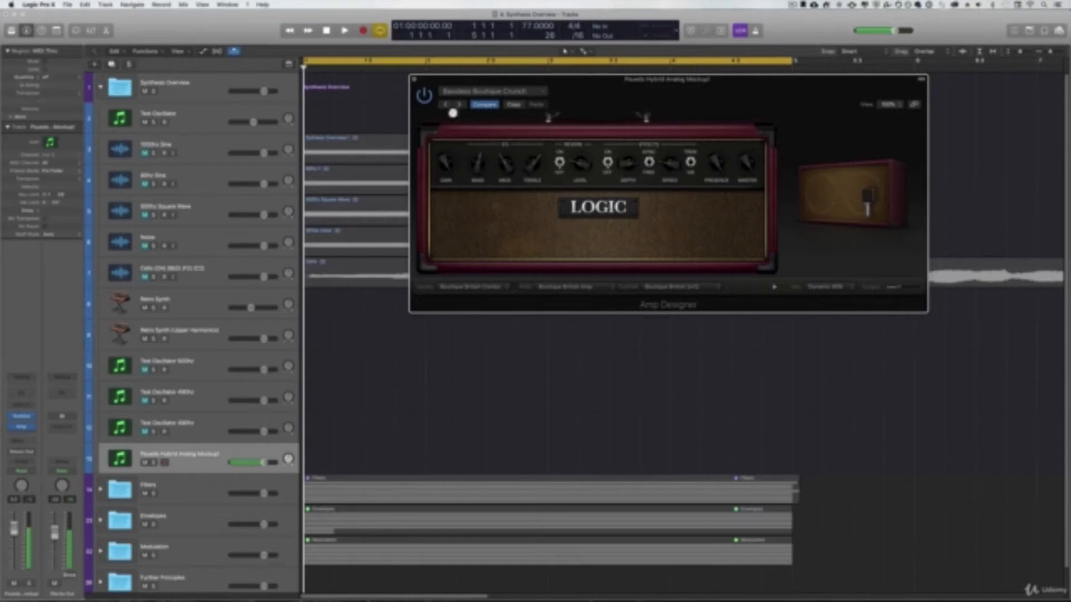
# - Bypass Amp Designer and the test oscillator on the mockup track, and close the amp window
pyautogui.click(426, 96)
pyautogui.click(11, 416)
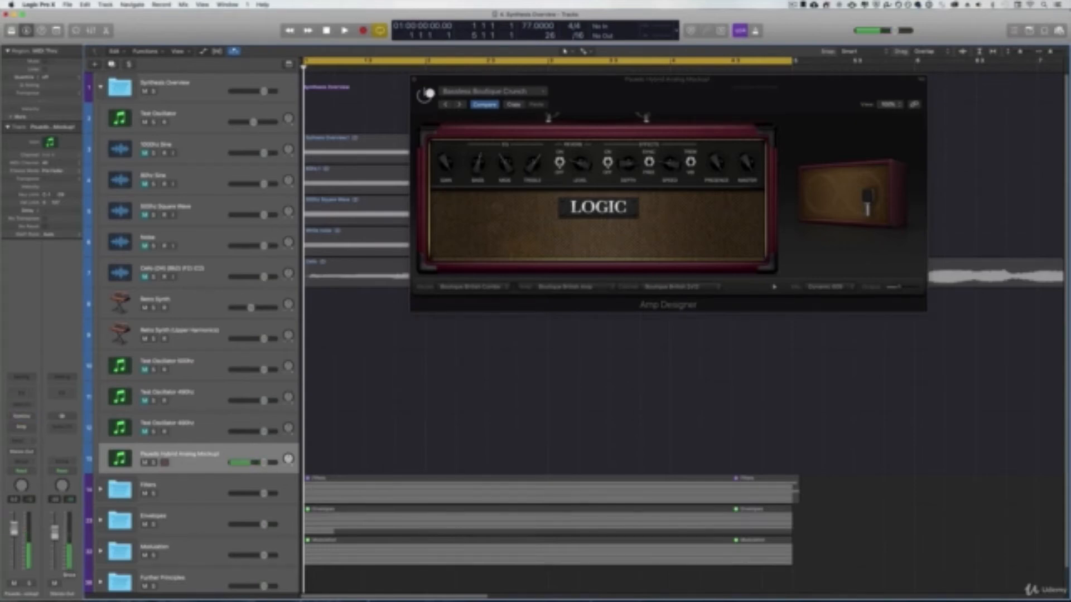
pyautogui.click(415, 80)
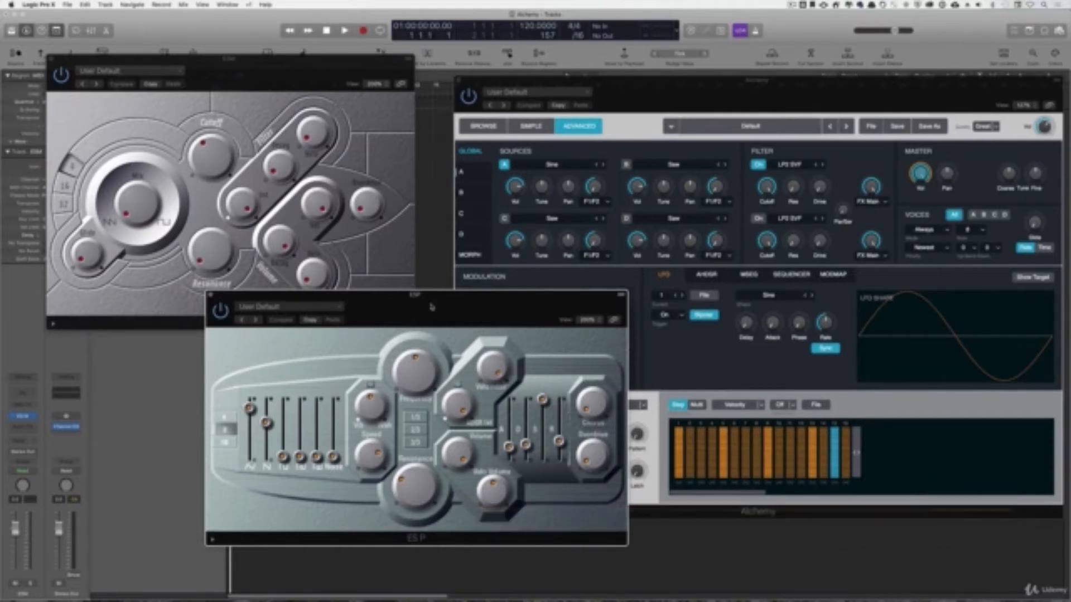
# - Bring the ES M and ES P synth windows to the front in turn and examine their controls
pyautogui.click(264, 113)
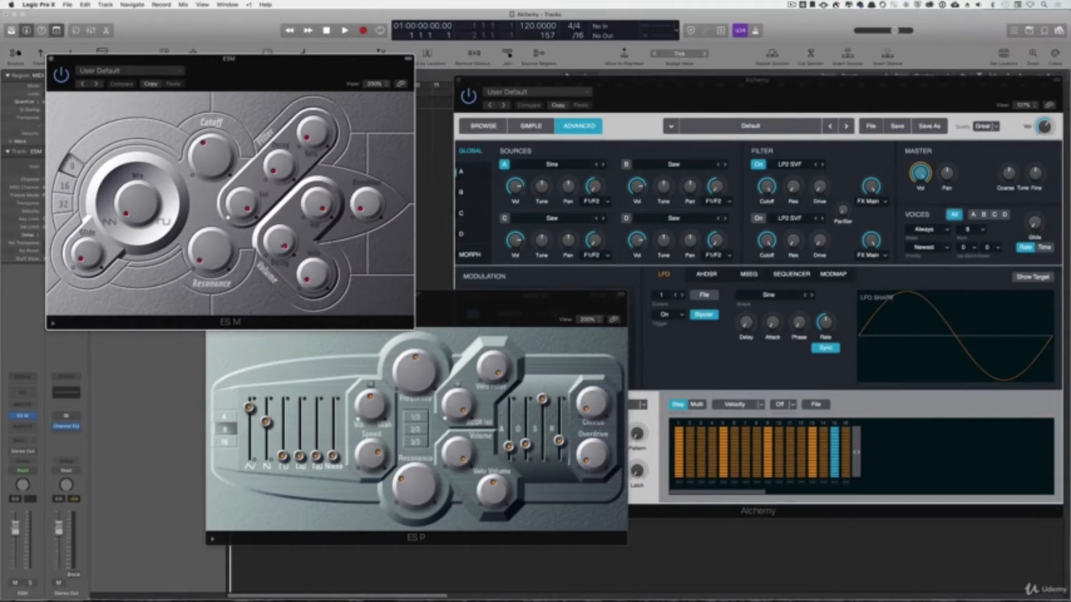
pyautogui.click(450, 309)
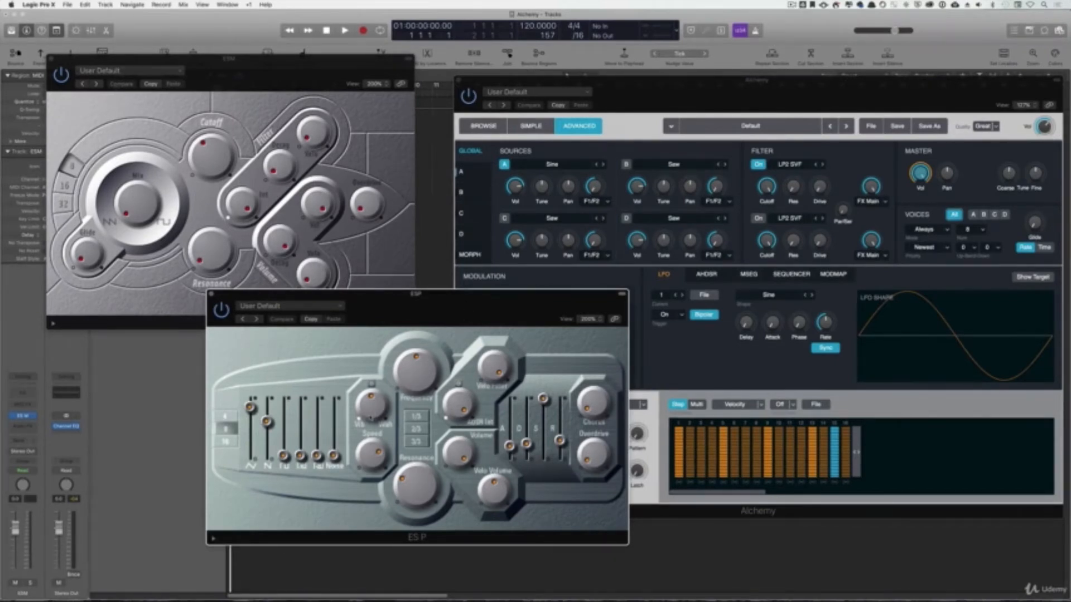
pyautogui.moveTo(374, 392); pyautogui.dragTo(379, 371)
# - Bring the Alchemy window to the middle of the workspace and close the ES P and ES M windows
pyautogui.moveTo(630, 92); pyautogui.dragTo(417, 93)
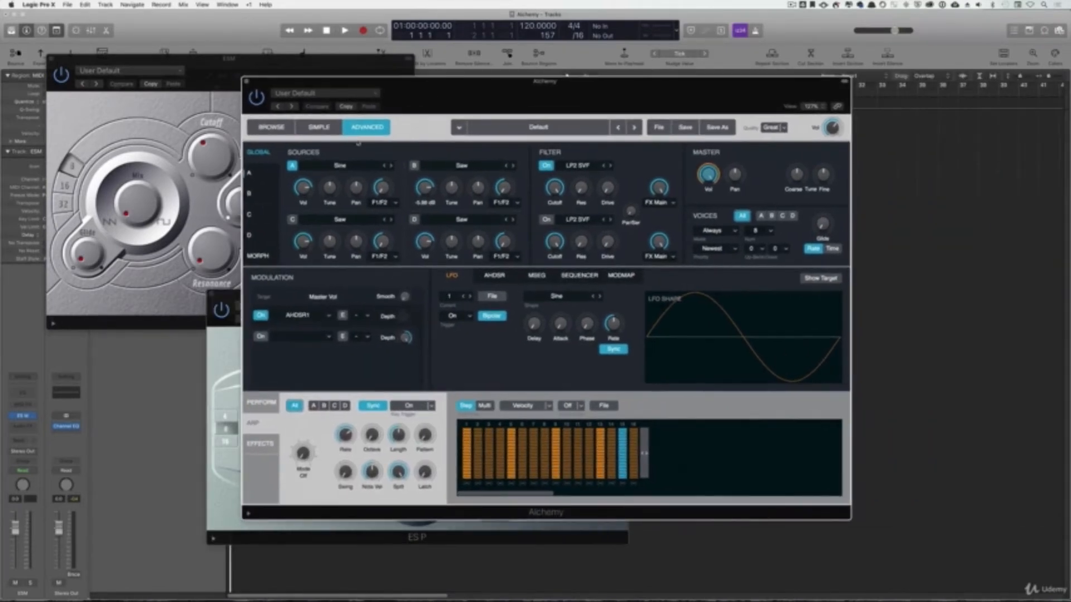
pyautogui.click(214, 297)
pyautogui.click(53, 60)
pyautogui.click(53, 60)
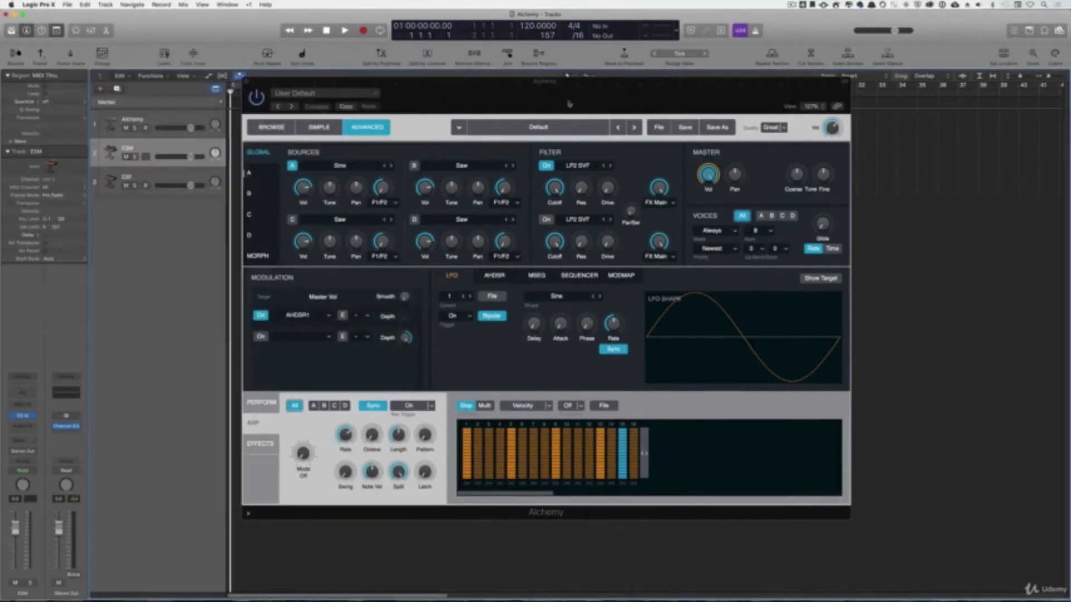
pyautogui.moveTo(583, 92); pyautogui.dragTo(604, 114)
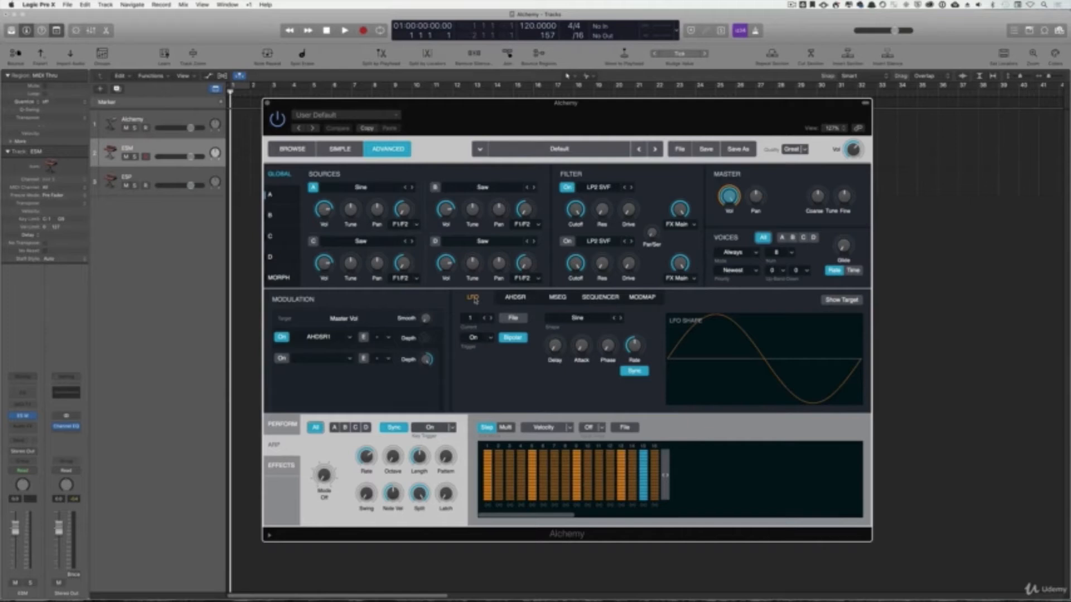
# - View Alchemy's AHDSR, MSEG, Sequencer and ModMap modulation settings, and return to the LFO
pyautogui.click(521, 297)
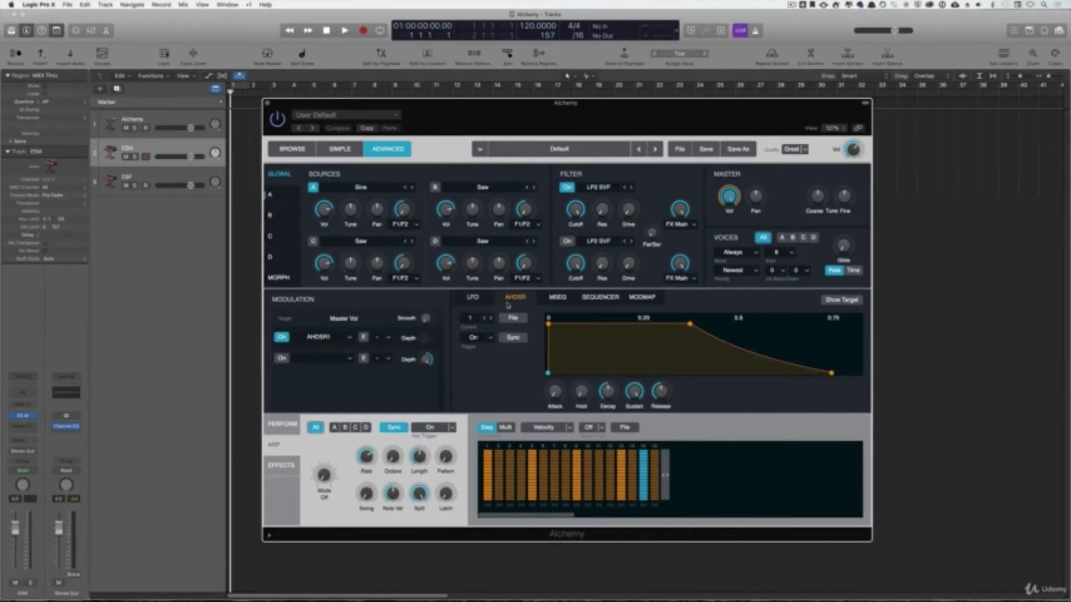
pyautogui.click(558, 301)
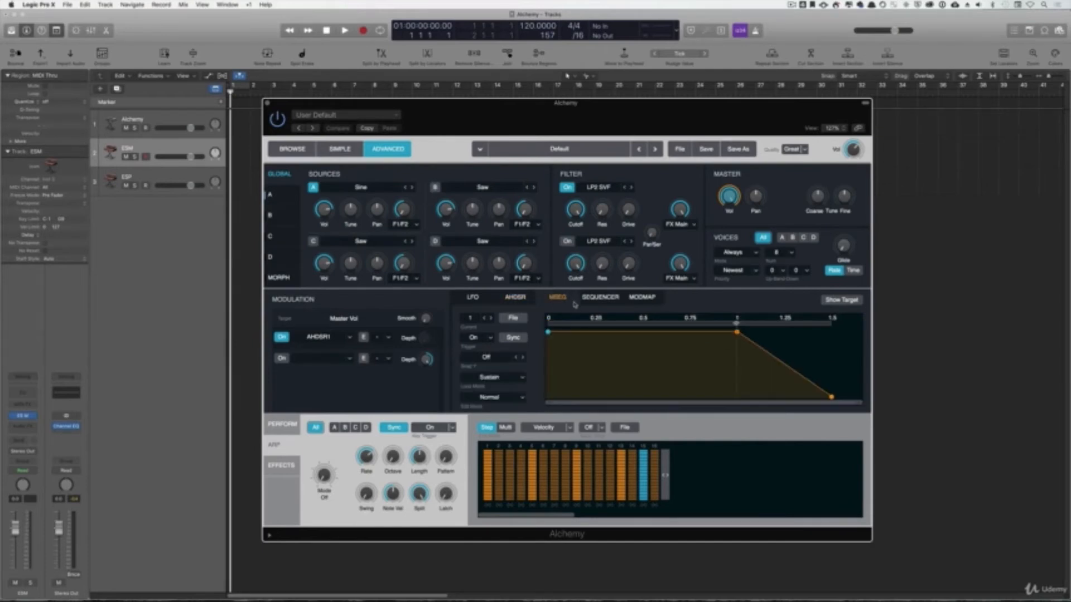
pyautogui.click(598, 300)
pyautogui.click(646, 298)
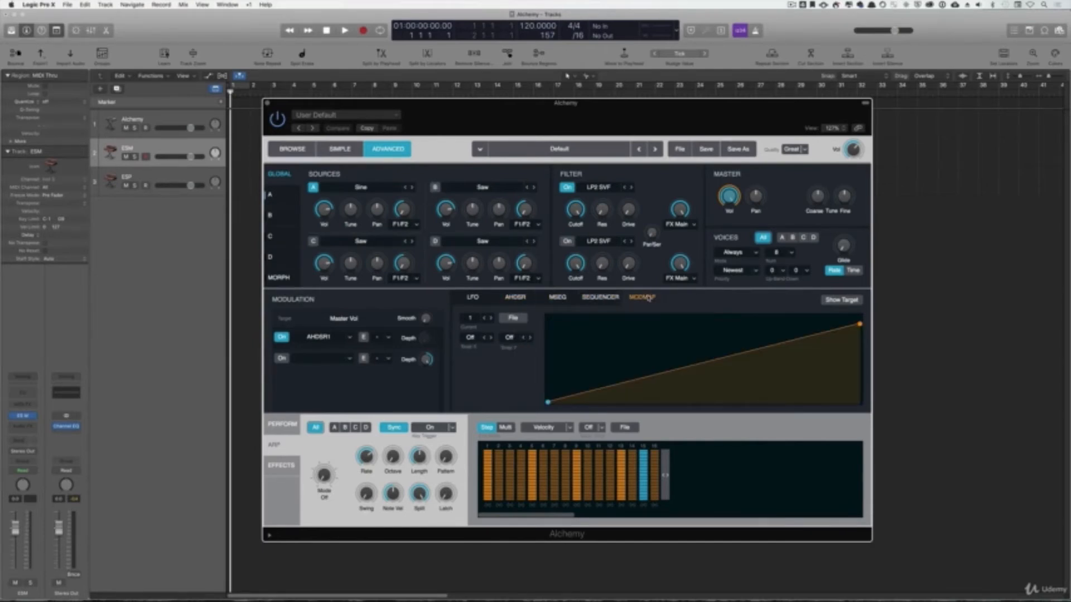
pyautogui.click(488, 300)
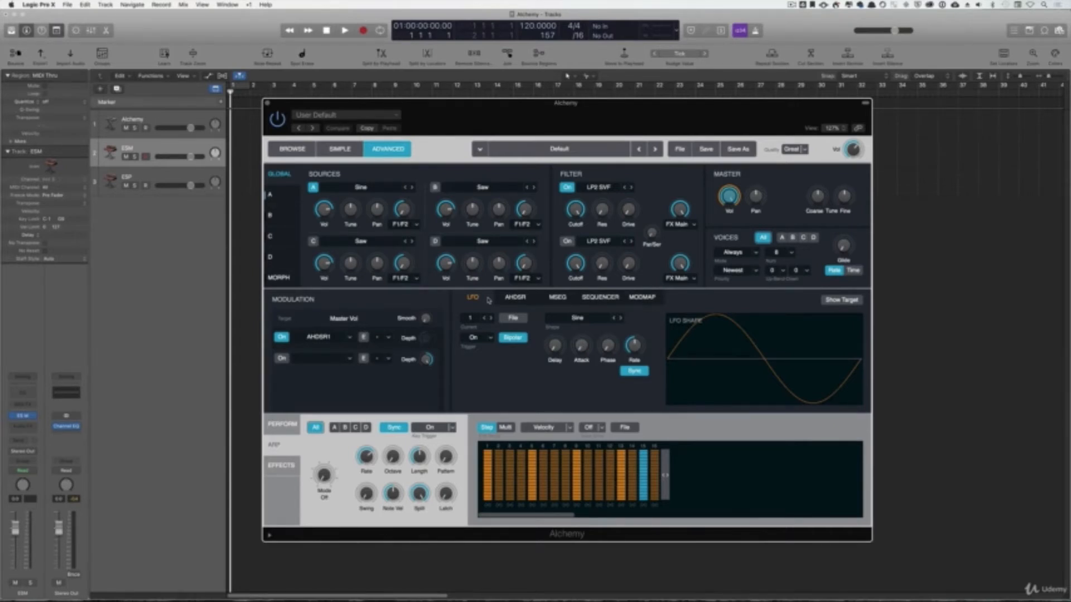
# - Compare the modulation routings of Alchemy's Master Vol and Master Pan controls, ending with Master Pan as the modulation target
pyautogui.moveTo(327, 198)
pyautogui.click(756, 197)
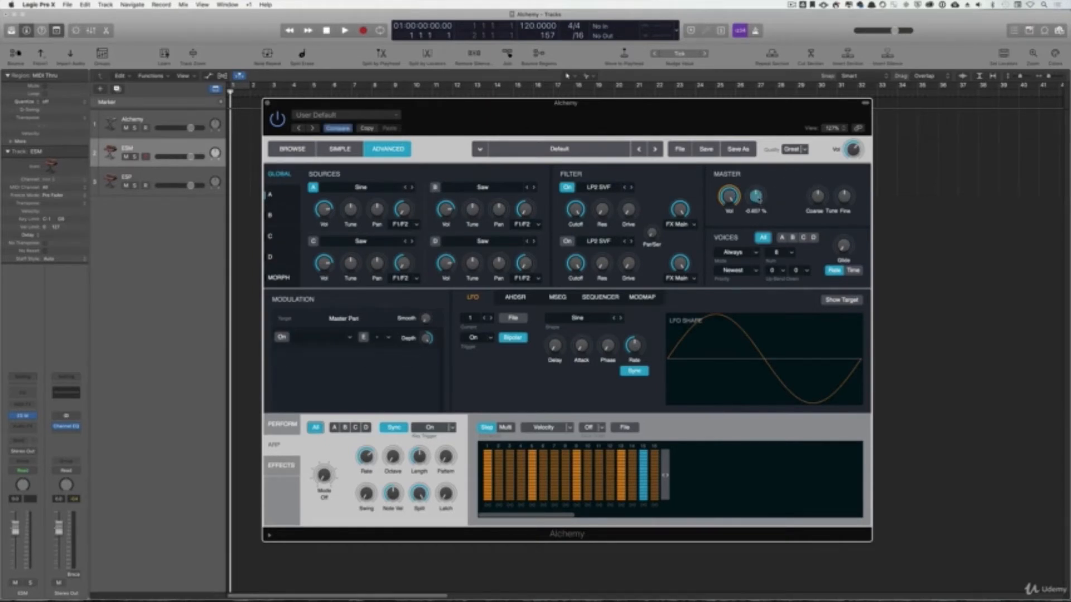
pyautogui.click(729, 196)
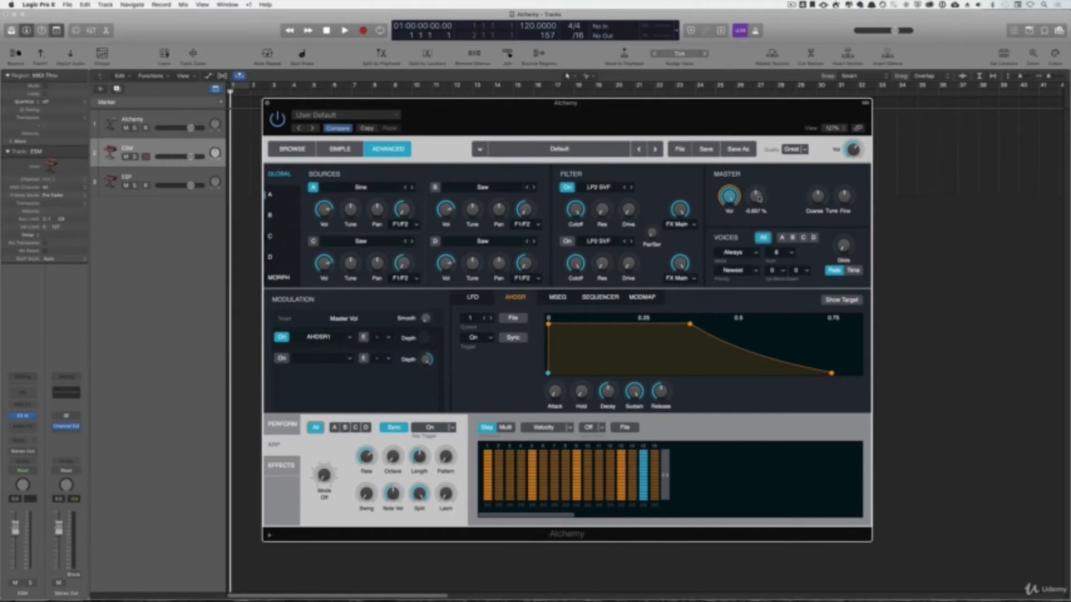
pyautogui.click(757, 197)
pyautogui.click(728, 198)
pyautogui.click(756, 196)
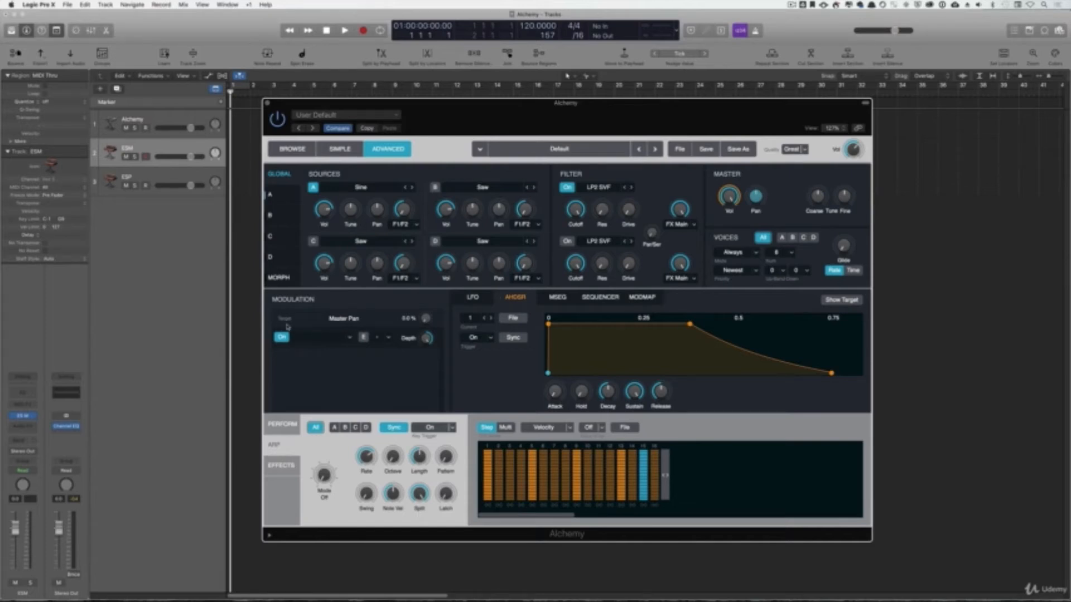
# - Show the LFO settings and assign LFO1 (Sine) as the modulation source for Master Pan
pyautogui.click(350, 338)
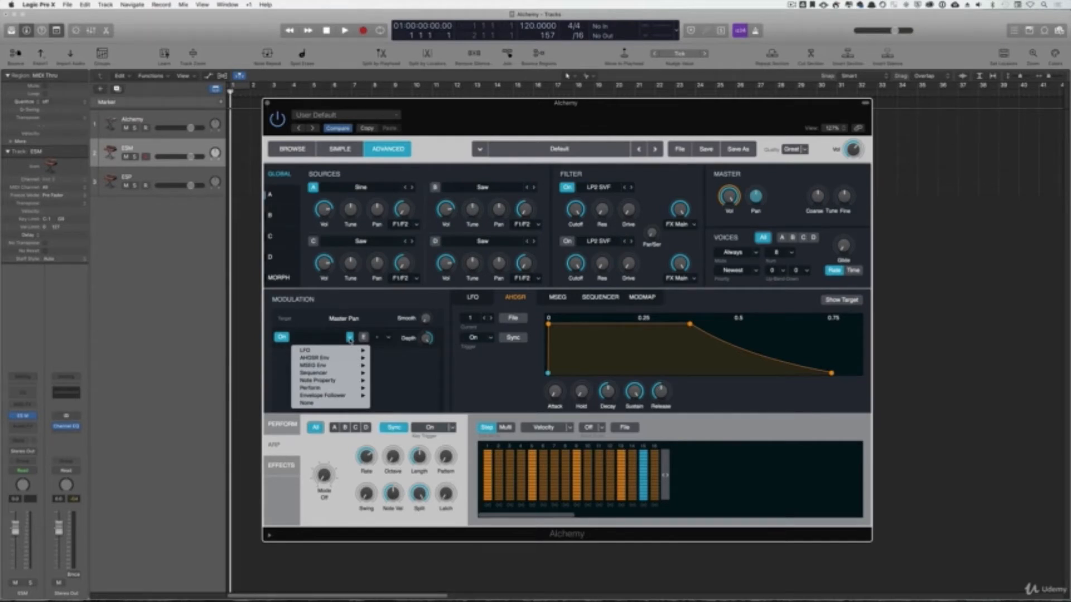
pyautogui.click(467, 310)
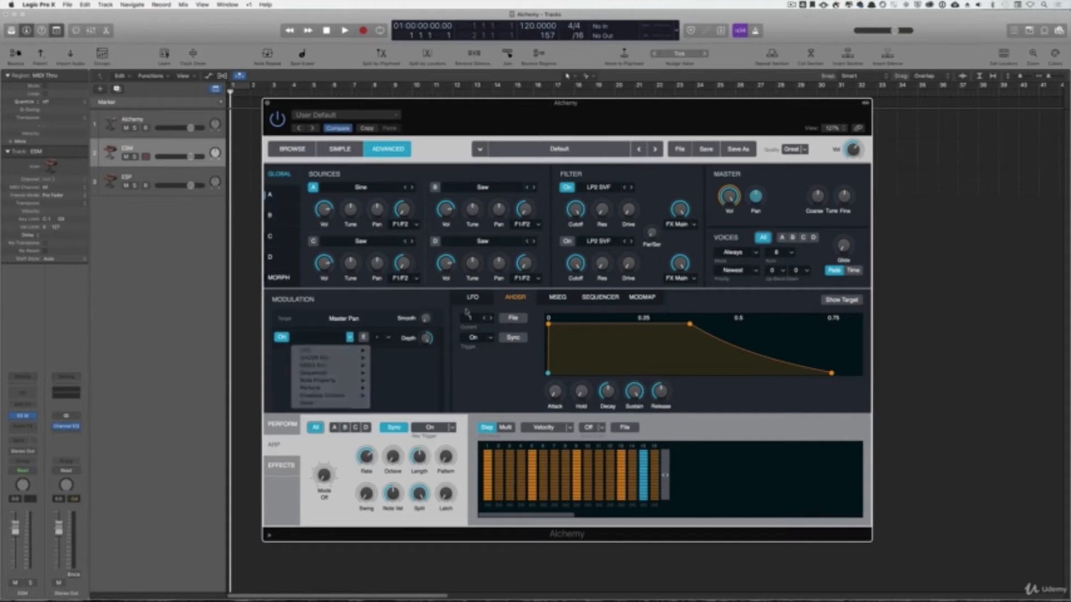
pyautogui.click(474, 296)
pyautogui.click(351, 339)
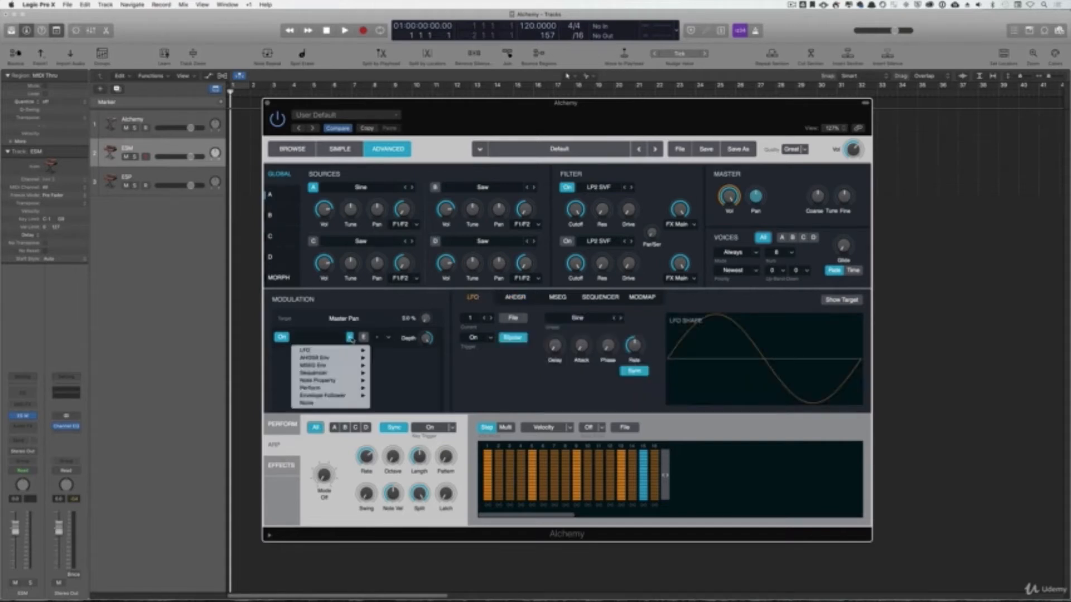
pyautogui.moveTo(351, 350)
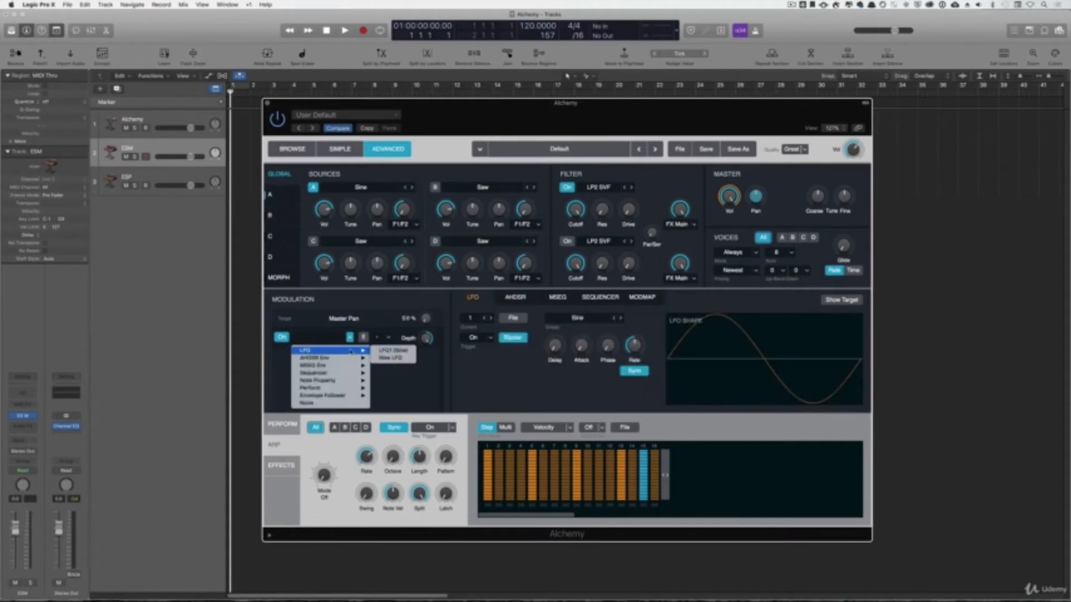
pyautogui.click(381, 349)
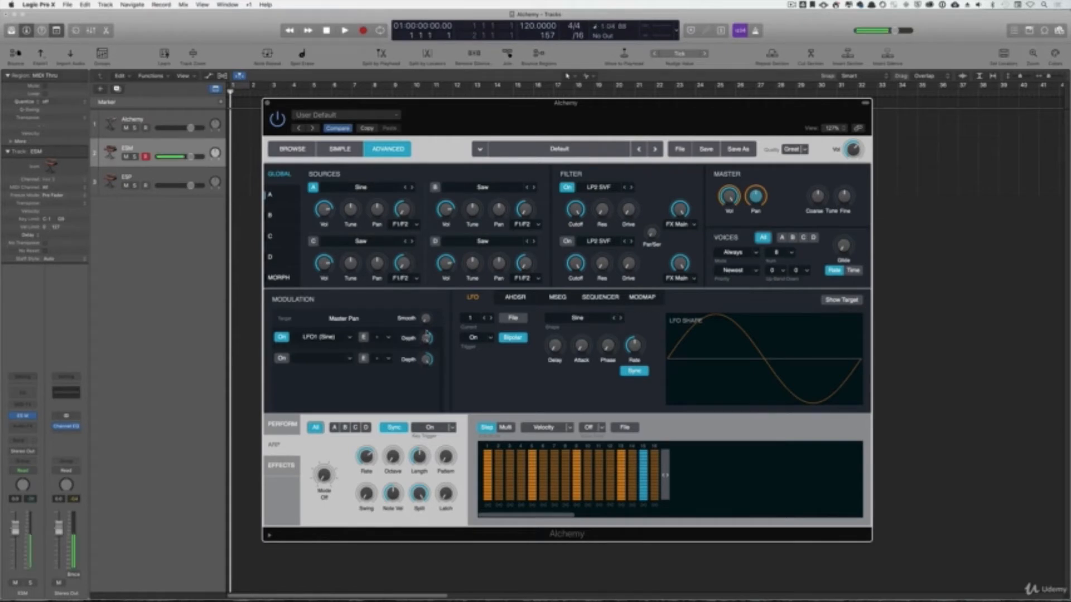
# - Select the Alchemy track for playing, and switch the LFO1 pan modulation off and back on to compare
pyautogui.click(176, 123)
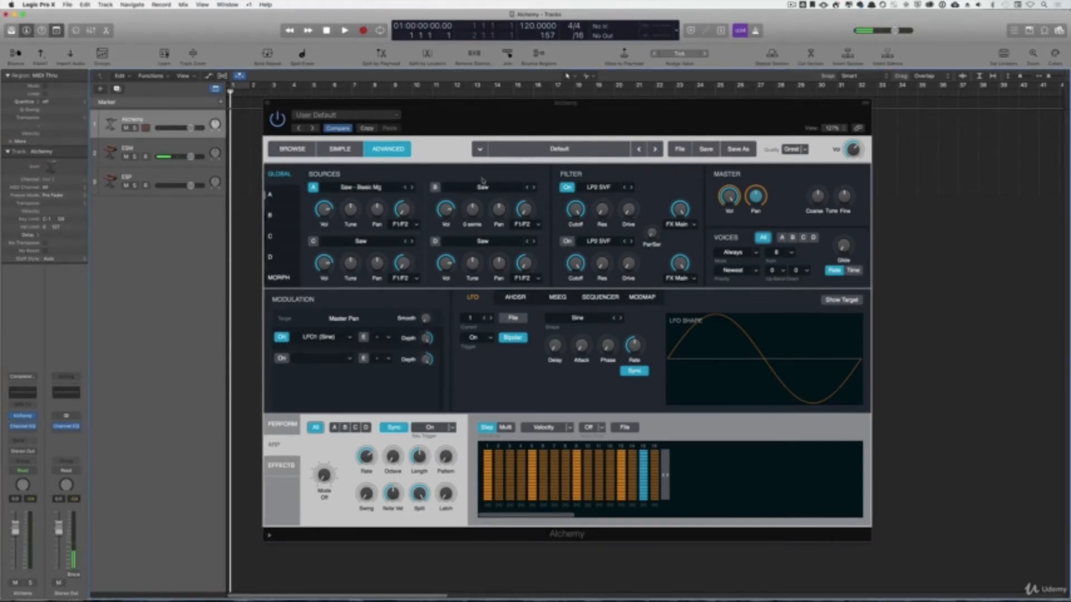
pyautogui.click(452, 175)
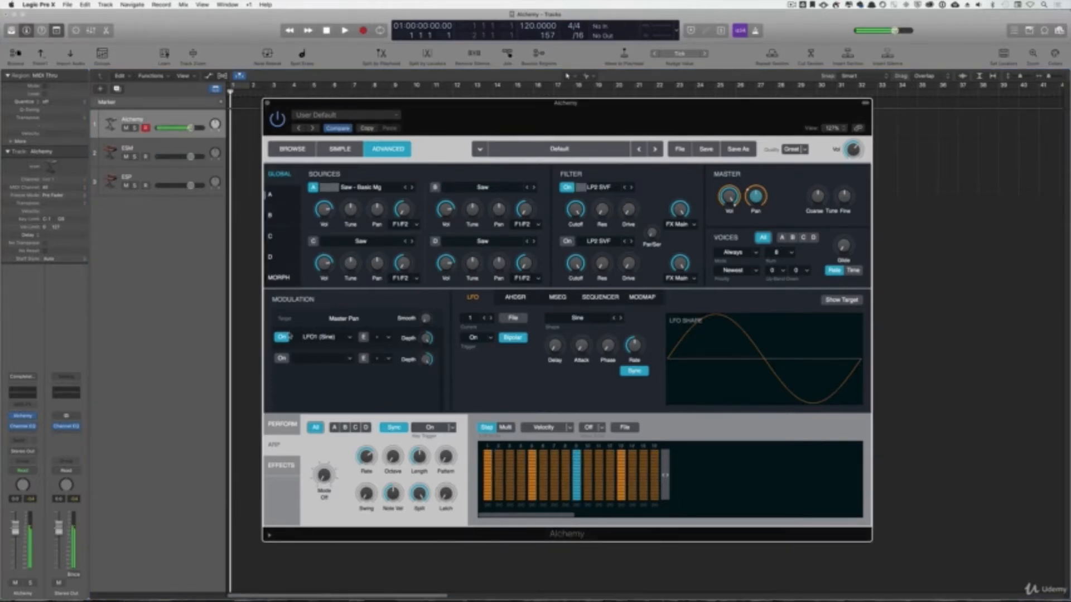
pyautogui.click(282, 337)
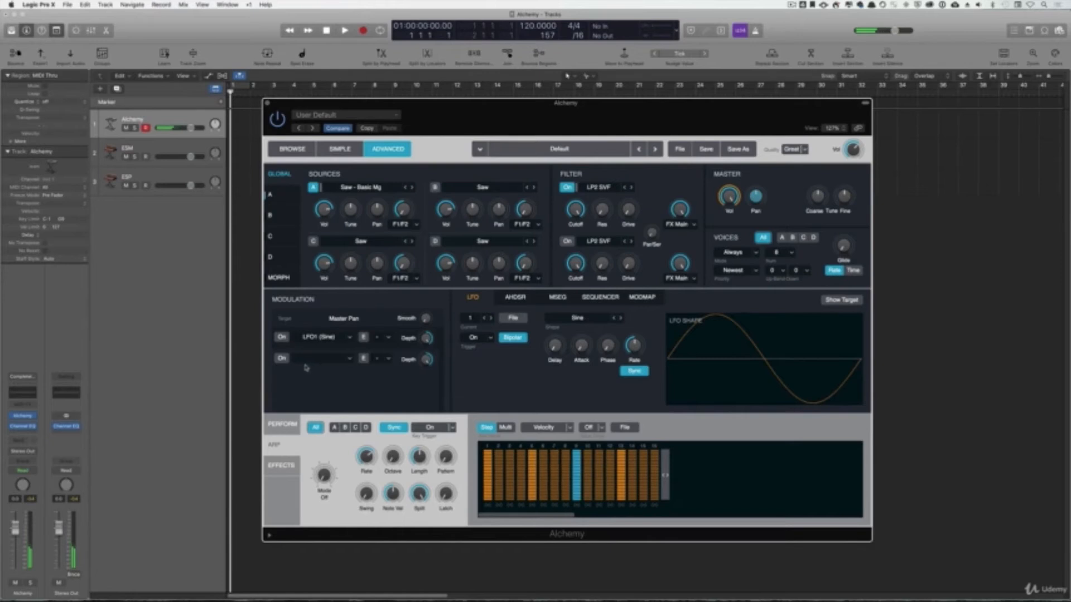
pyautogui.click(282, 338)
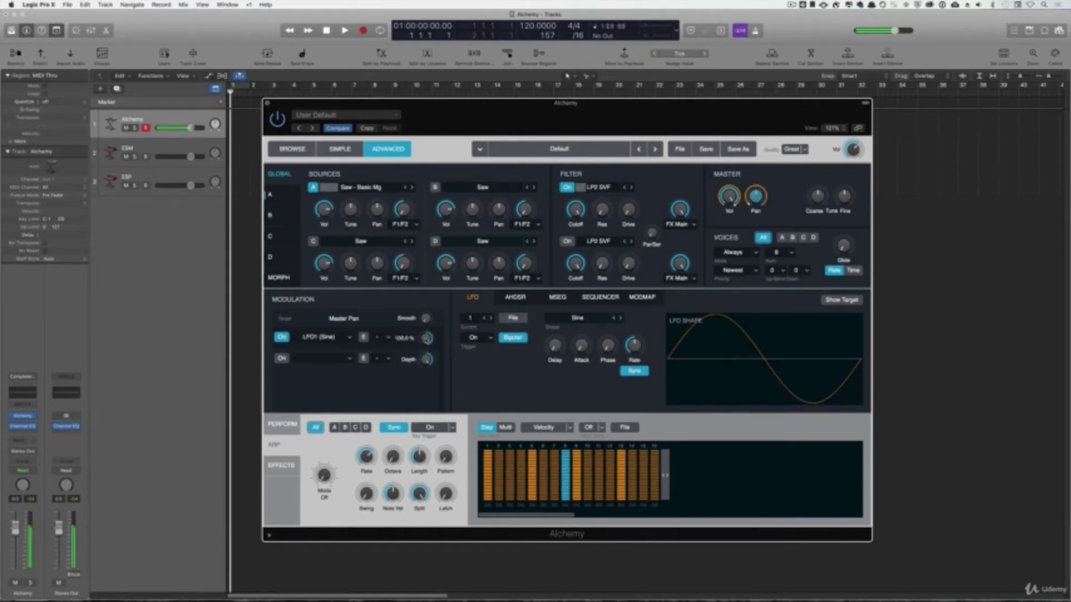
# - Reduce the depth of the LFO1 modulation on Master Pan
pyautogui.moveTo(427, 339)
pyautogui.moveTo(427, 338); pyautogui.dragTo(440, 379)
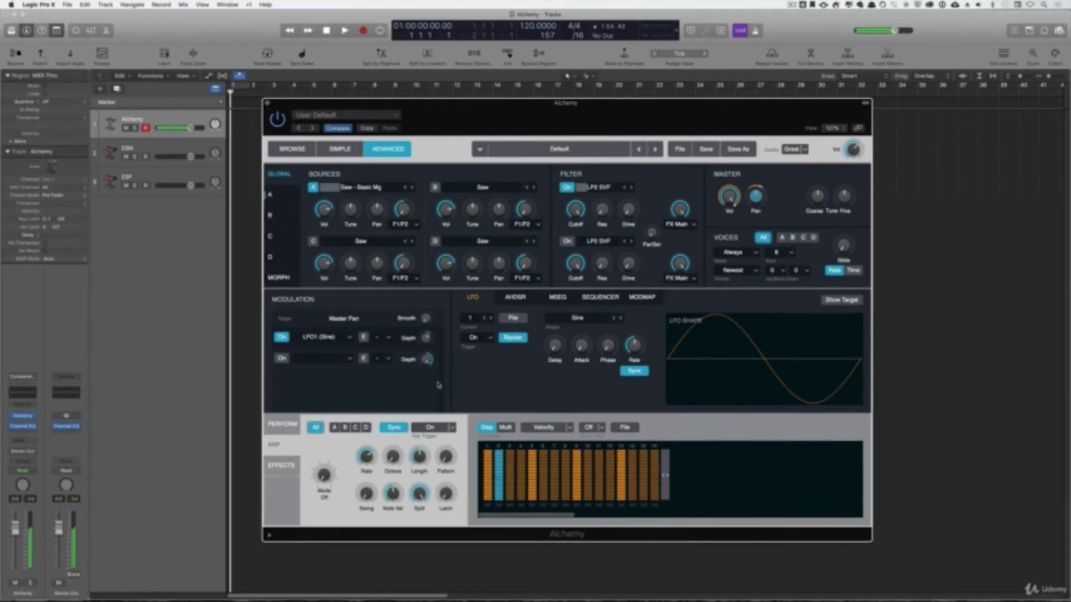
pyautogui.moveTo(426, 338)
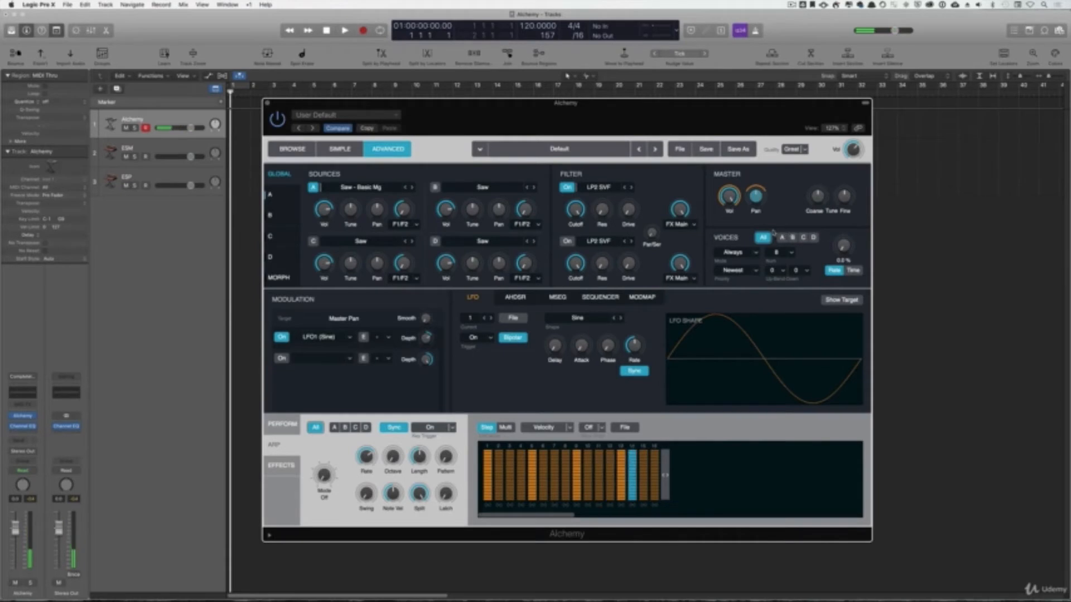
# - Make Master Tune Fine the modulation target and assign LFO1 (Sine) as its source
pyautogui.click(844, 197)
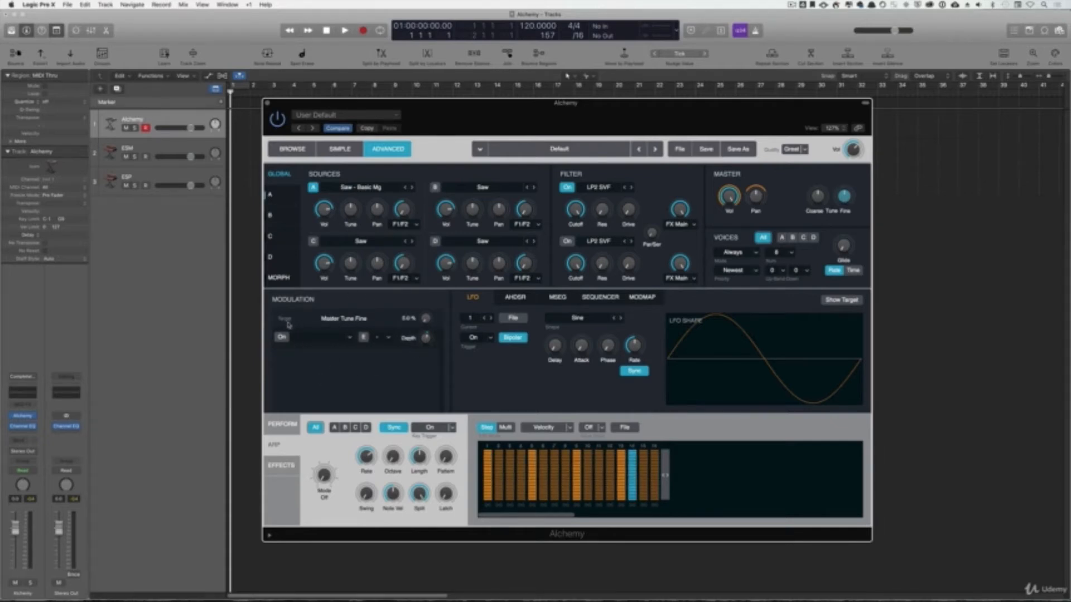
pyautogui.click(349, 337)
pyautogui.moveTo(351, 351)
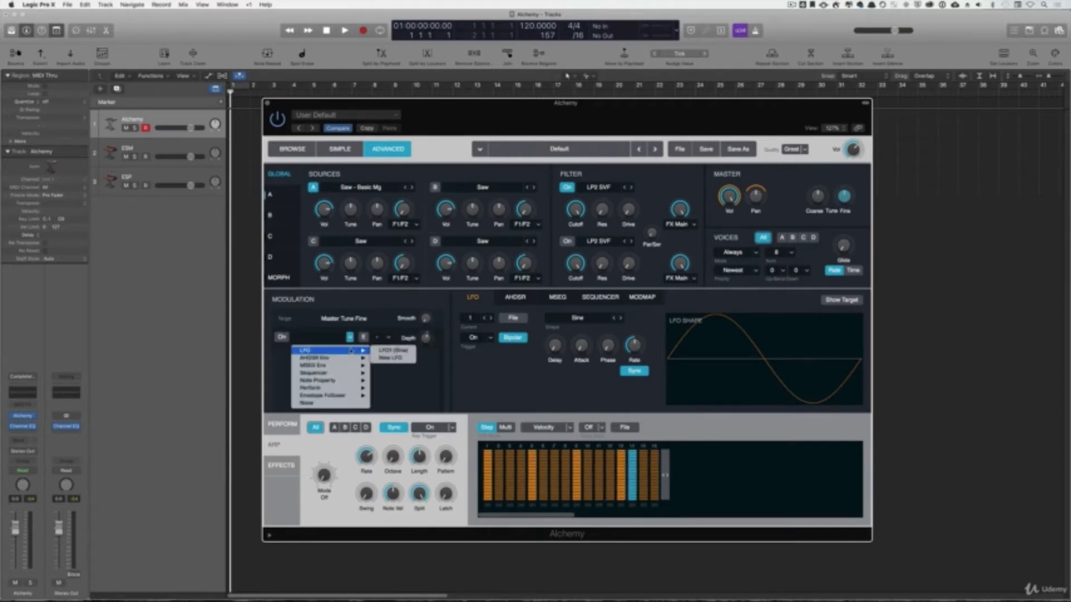
pyautogui.click(393, 350)
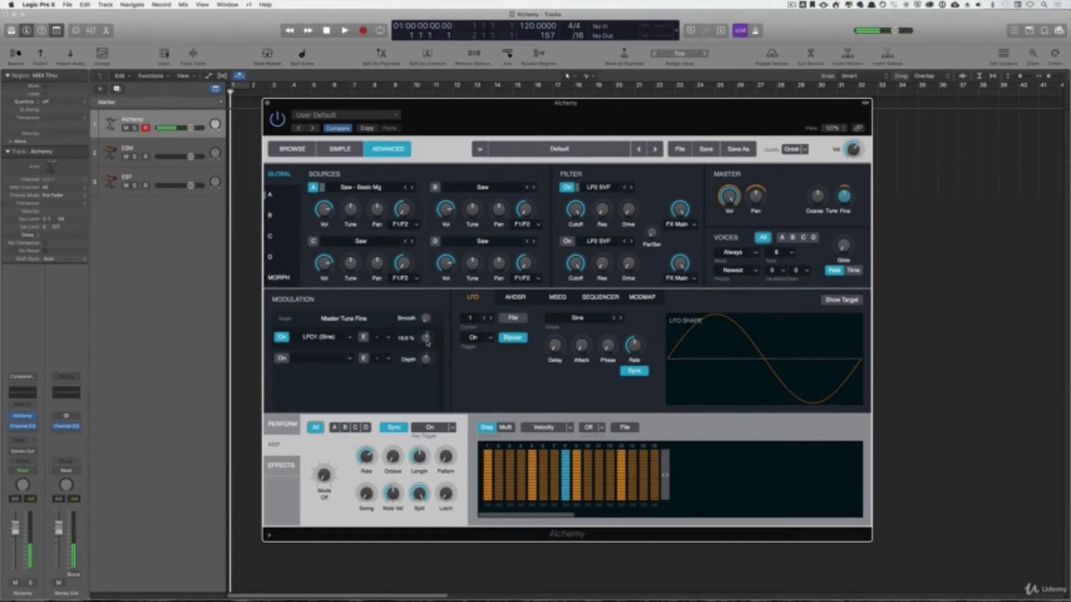
# - Raise the LFO1 modulation depth on Master Tune Fine to about 75%
pyautogui.moveTo(426, 339); pyautogui.dragTo(426, 337)
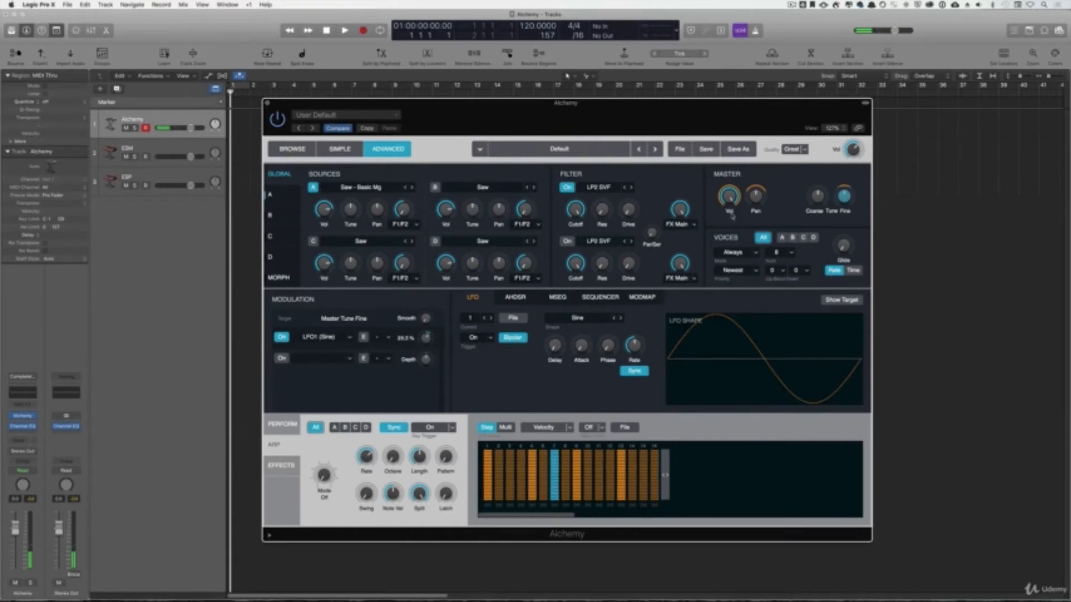
pyautogui.moveTo(850, 191)
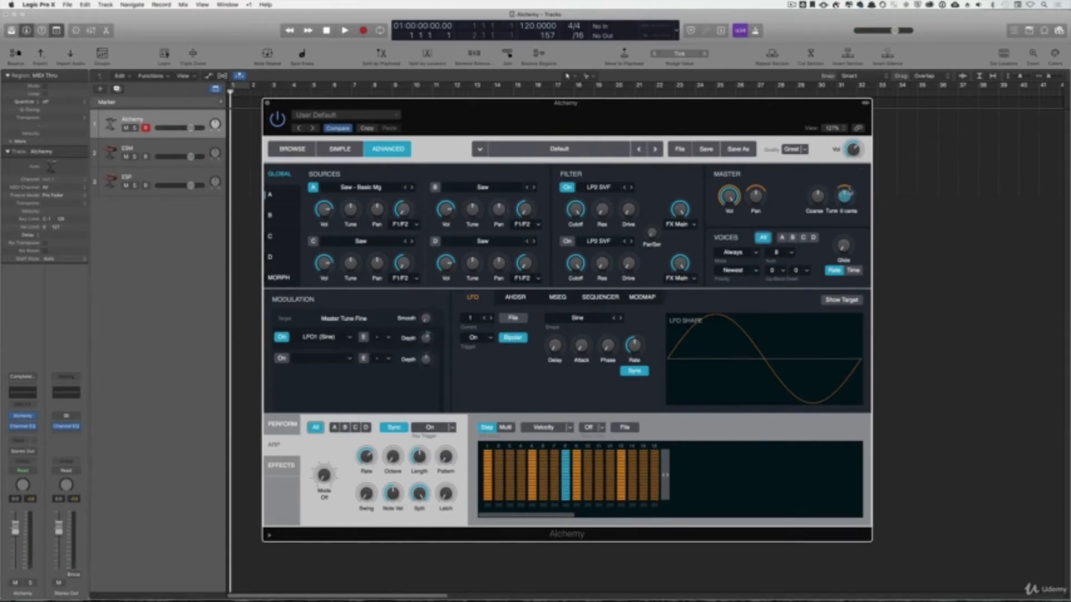
pyautogui.moveTo(426, 338)
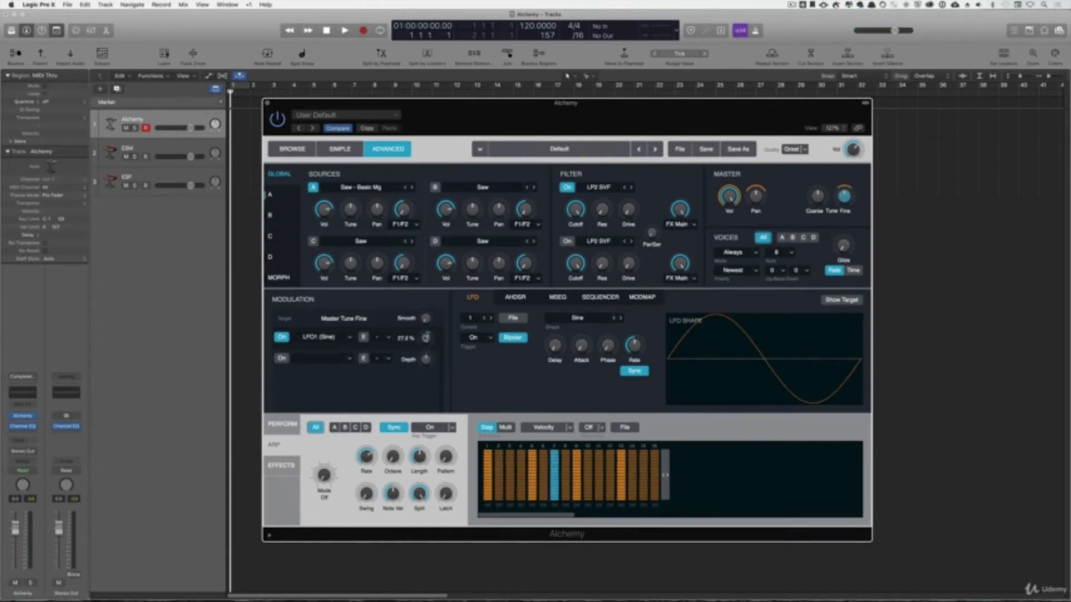
pyautogui.moveTo(427, 337); pyautogui.dragTo(424, 322)
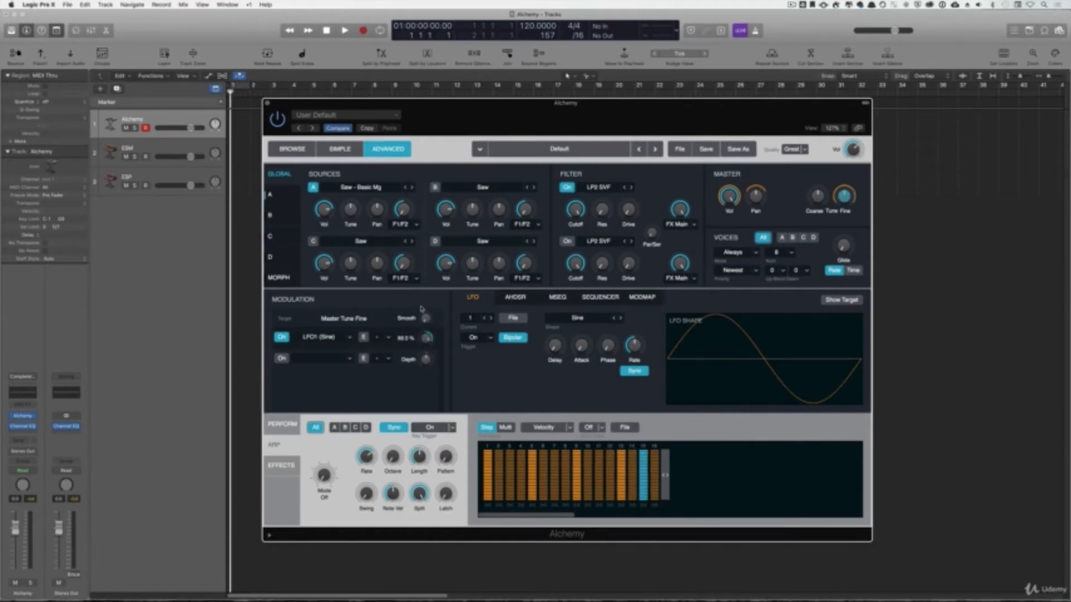
pyautogui.moveTo(418, 333); pyautogui.dragTo(420, 311)
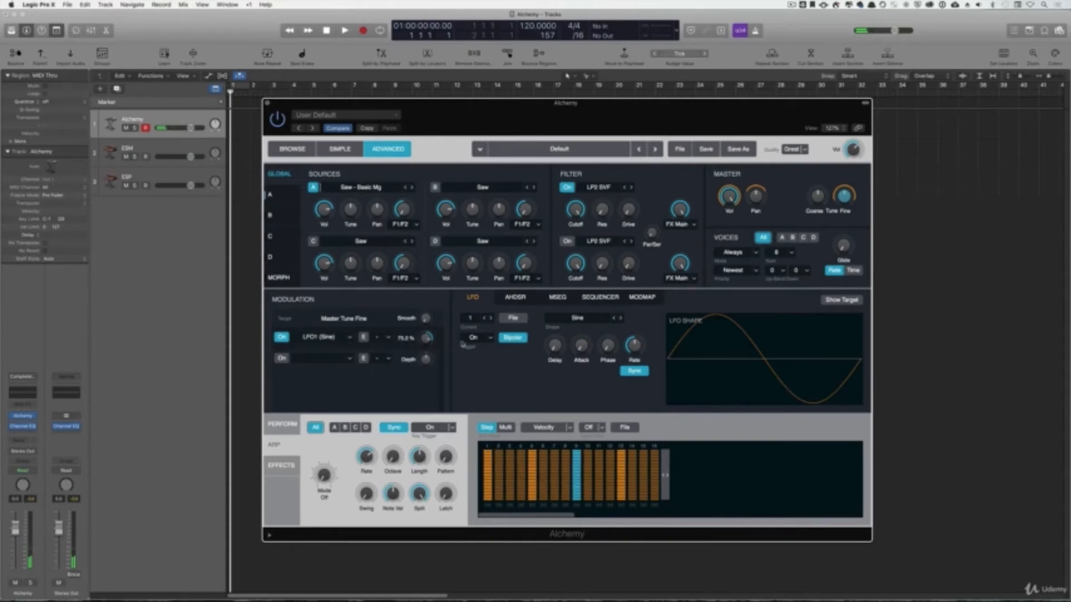
# - Slow down LFO1's synced rate and reduce its modulation depth on Master Tune Fine
pyautogui.moveTo(633, 349)
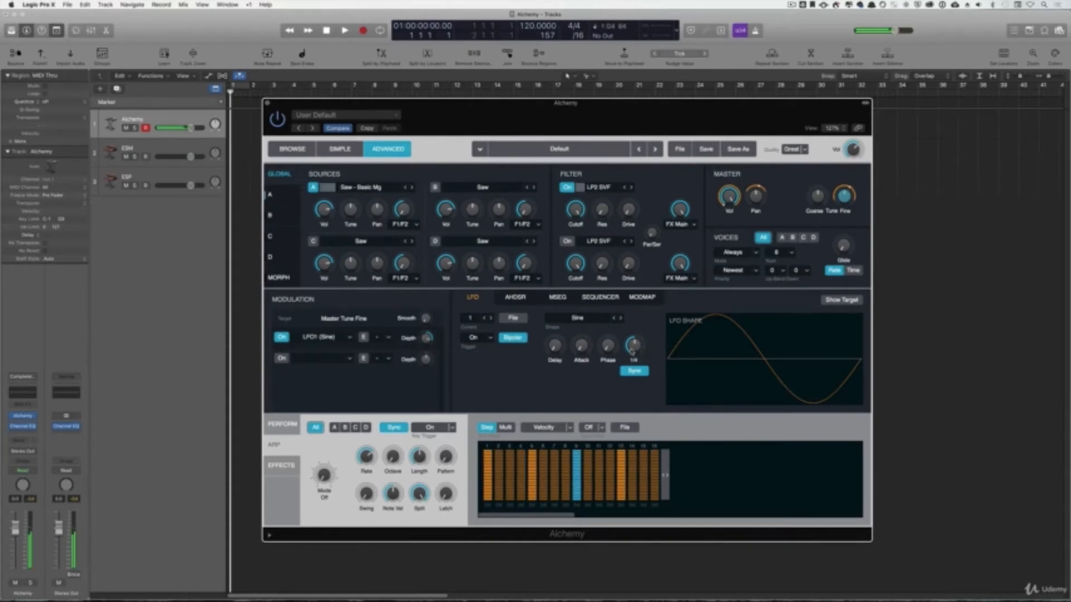
pyautogui.moveTo(632, 349); pyautogui.dragTo(635, 387)
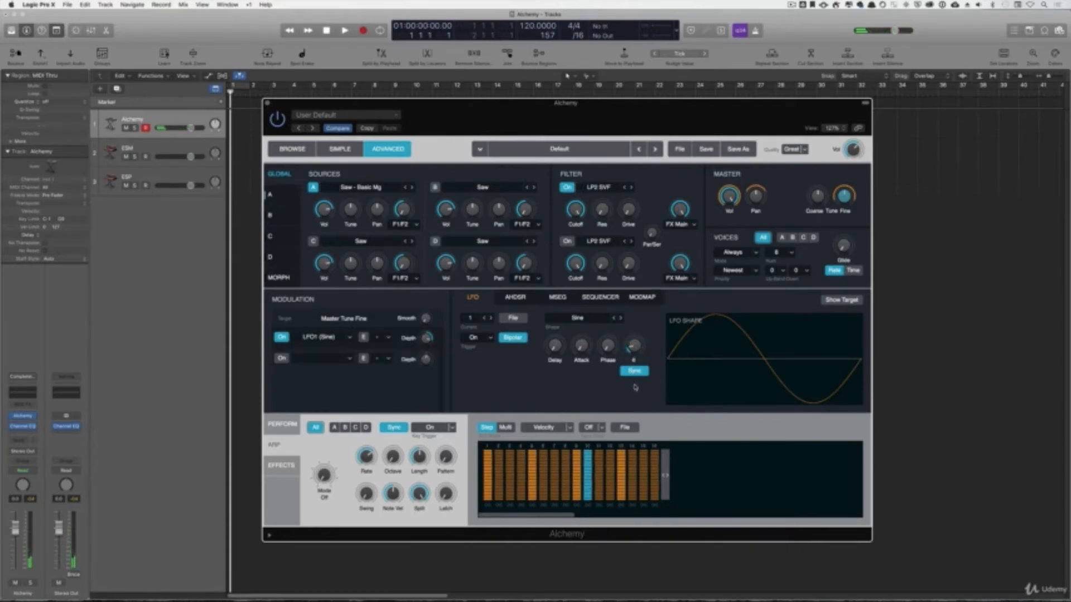
pyautogui.moveTo(425, 341)
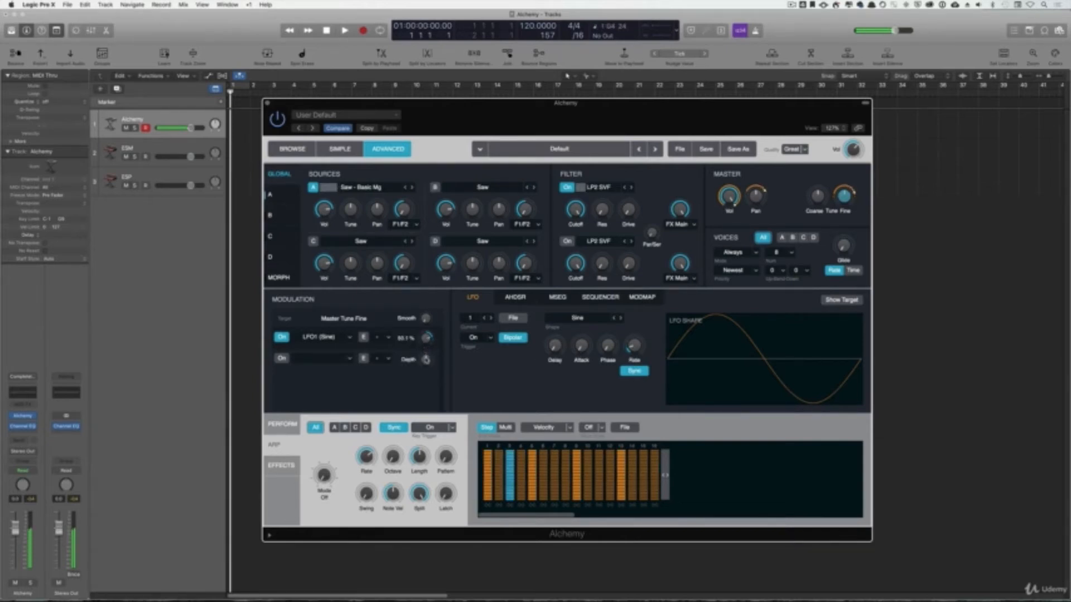
pyautogui.moveTo(426, 353); pyautogui.dragTo(434, 375)
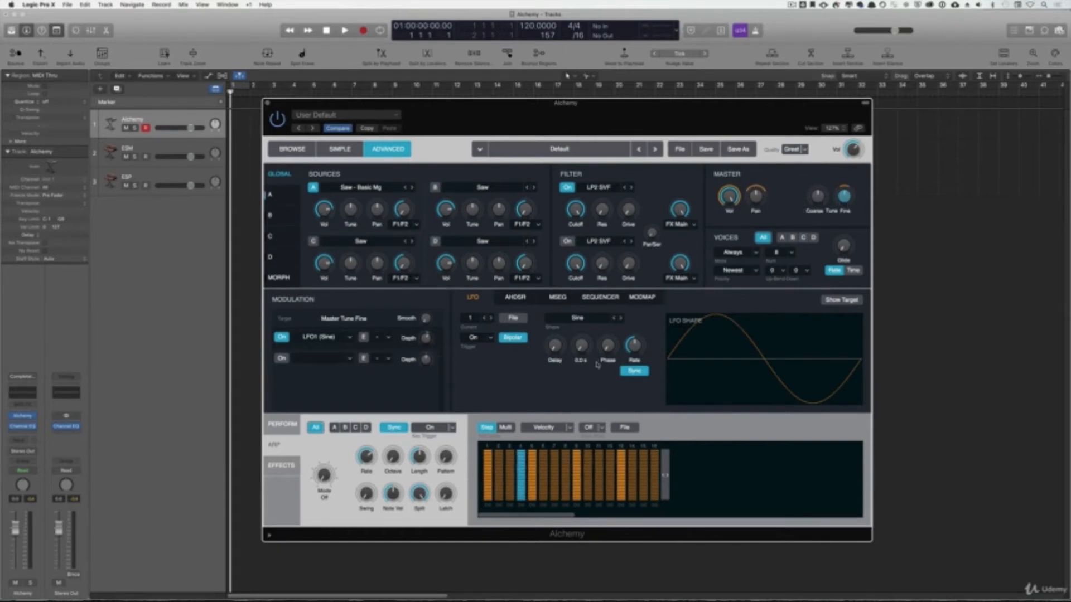
# - Switch the LFO1 modulation off and back on, and assign a new LFO as the source for Master Tune Fine
pyautogui.click(285, 338)
pyautogui.click(283, 338)
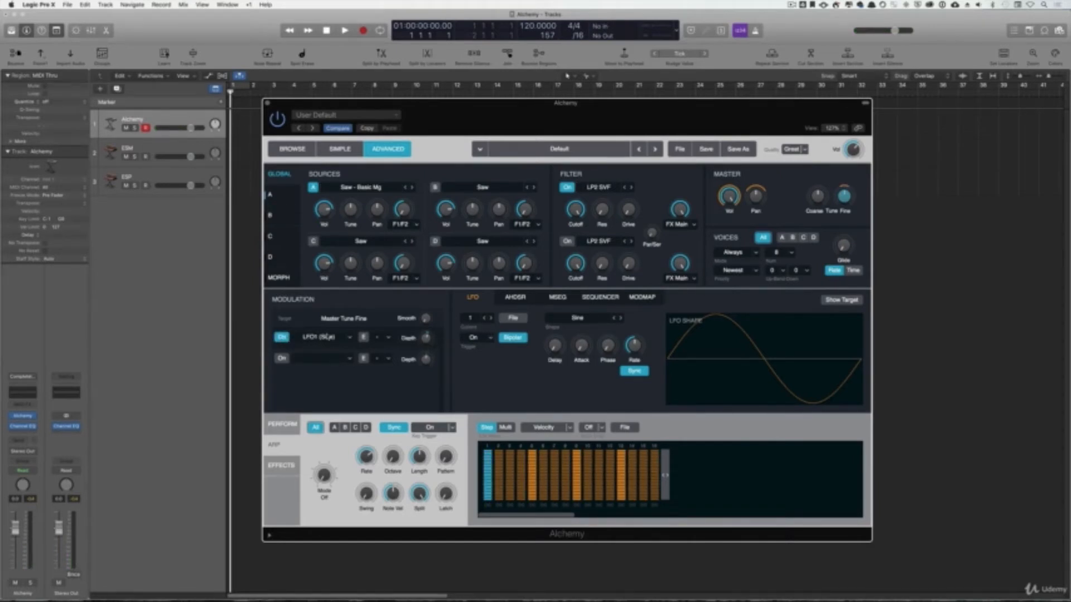
pyautogui.click(349, 338)
pyautogui.moveTo(351, 350)
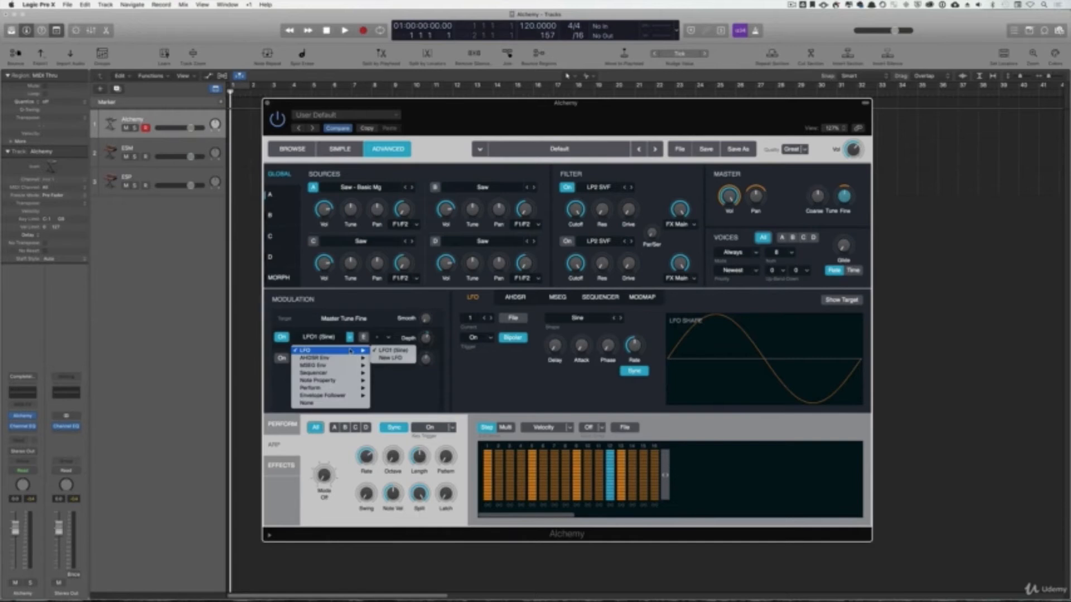
pyautogui.click(396, 359)
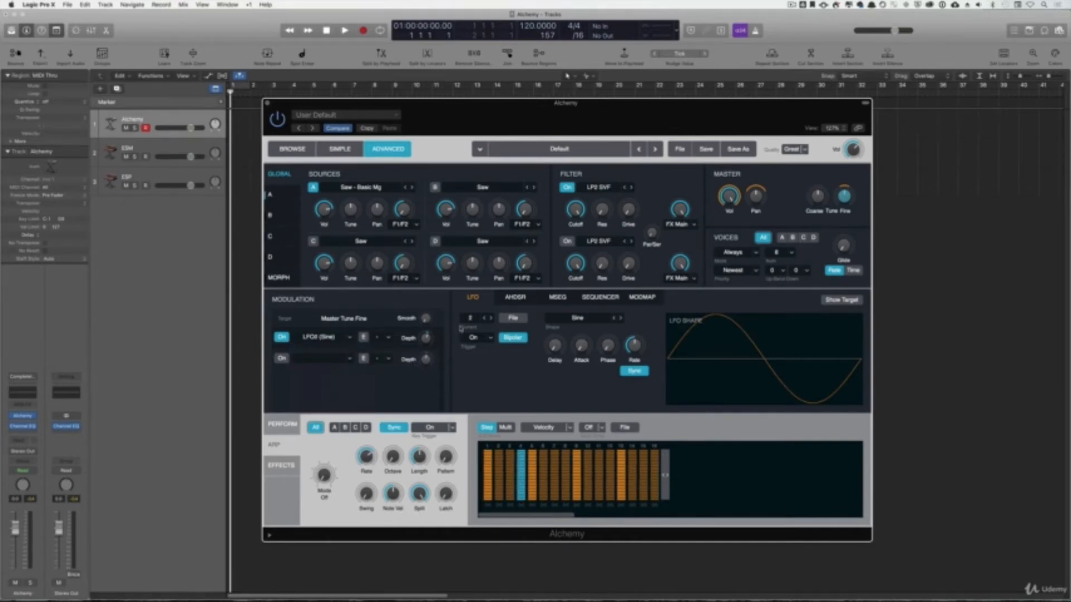
# - Switch the Master Tune Fine modulation source to LFO1 (Sine) and back to LFO2 (Sine)
pyautogui.click(349, 338)
pyautogui.moveTo(347, 351)
pyautogui.click(393, 350)
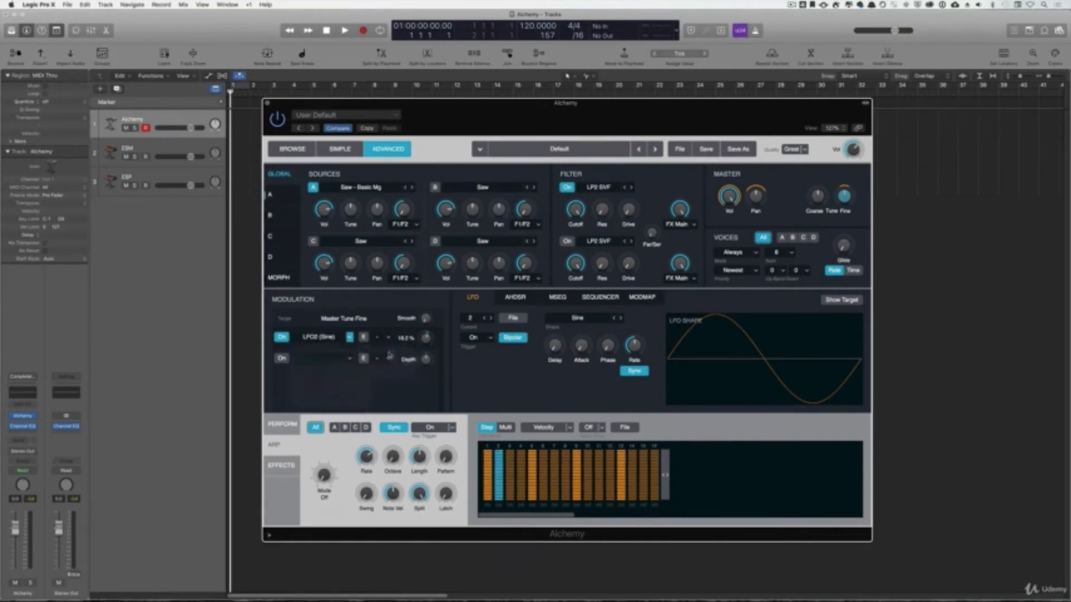
pyautogui.click(349, 338)
pyautogui.moveTo(335, 351)
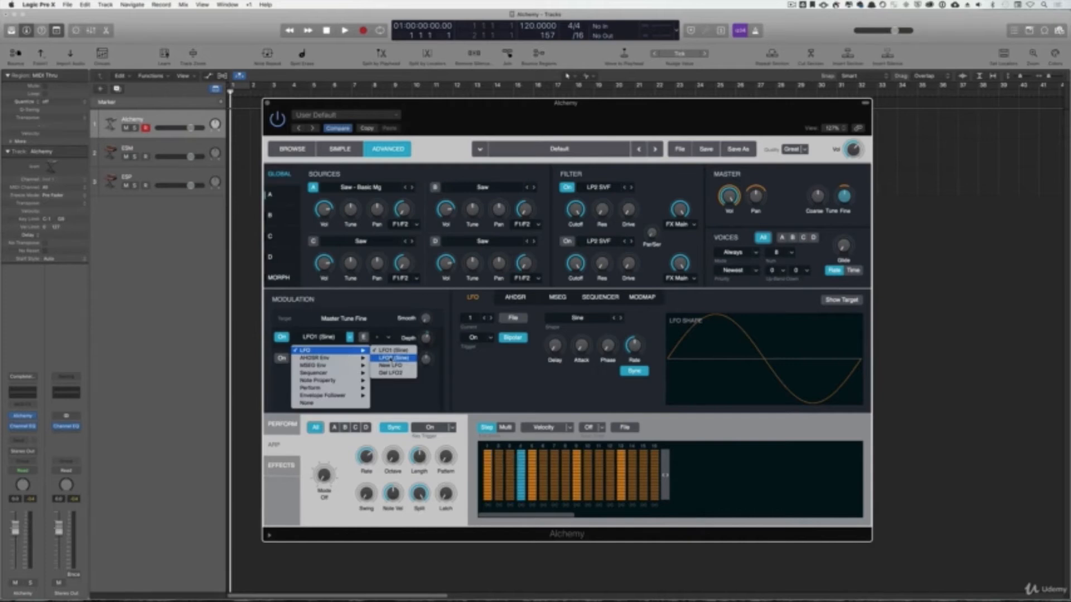
pyautogui.click(477, 329)
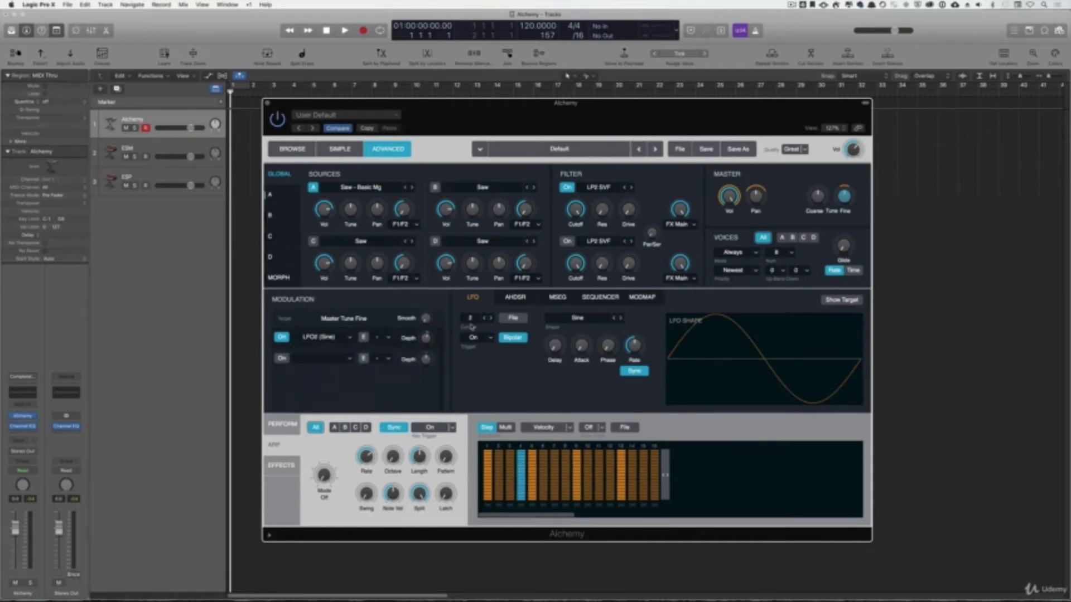
# - Change LFO2's shape to Square and increase its modulation depth on Master Tune Fine
pyautogui.click(489, 319)
pyautogui.click(620, 318)
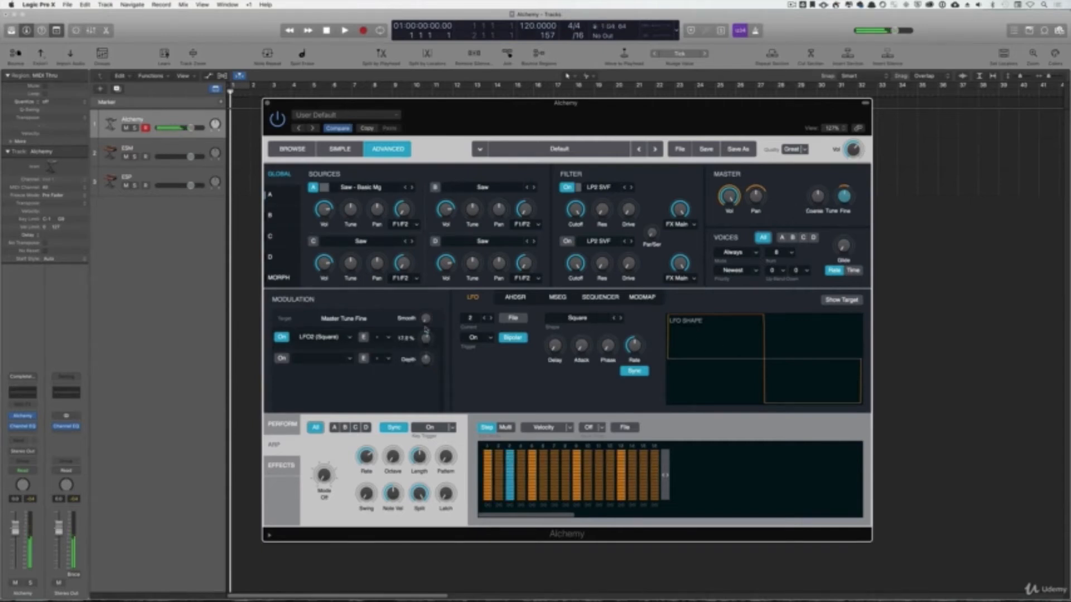
pyautogui.moveTo(427, 338)
pyautogui.mouseDown()
pyautogui.moveTo(427, 314)
pyautogui.moveTo(438, 317)
pyautogui.moveTo(430, 335)
pyautogui.mouseUp()
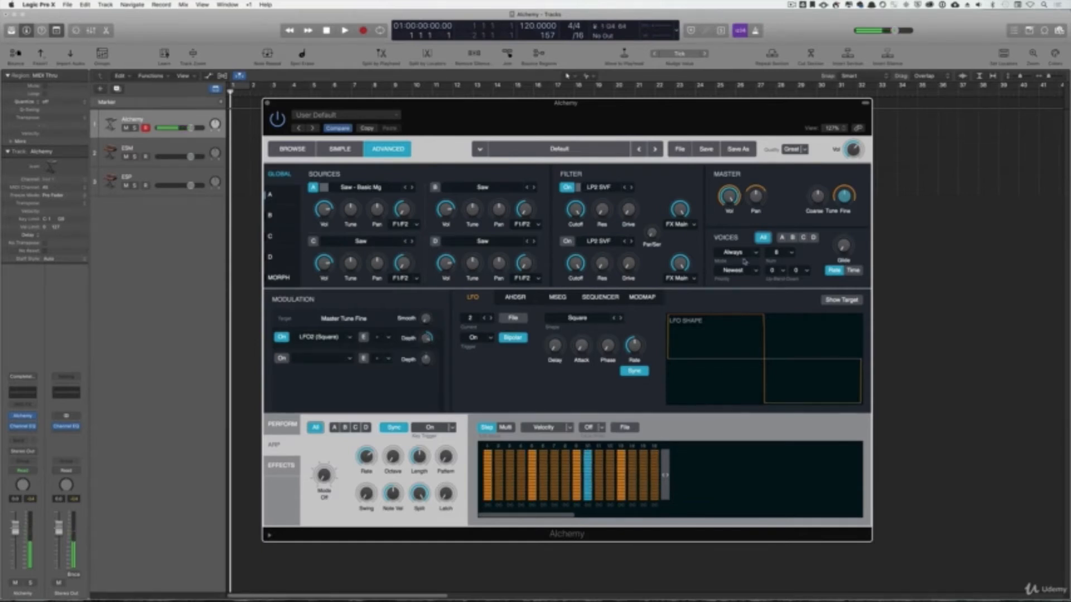
# - Compare the settings of LFO1 and LFO2, and adjust LFO2's synced rate
pyautogui.click(486, 322)
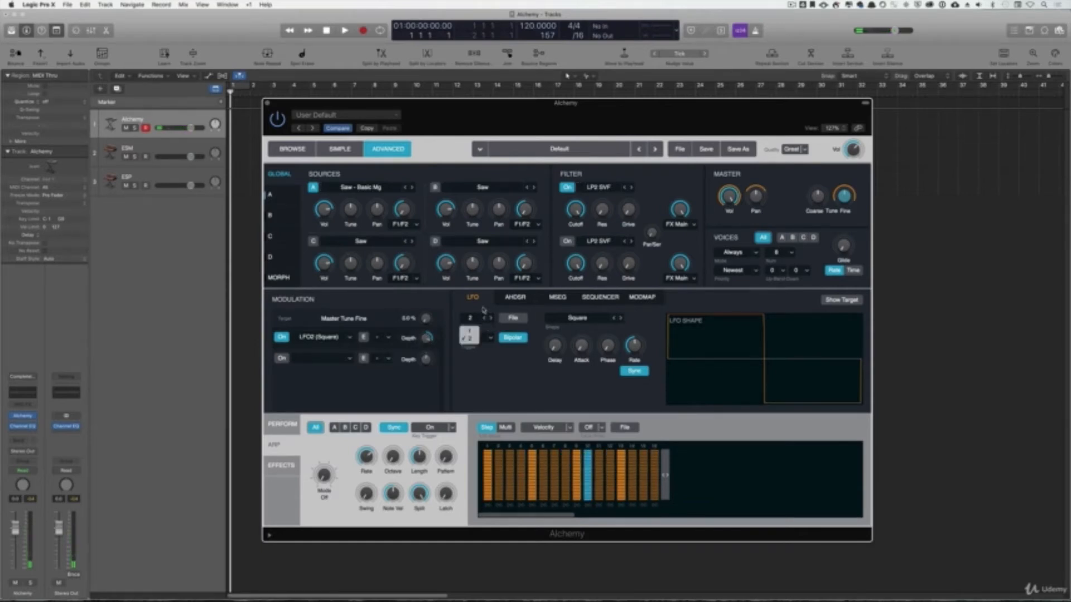
pyautogui.click(470, 330)
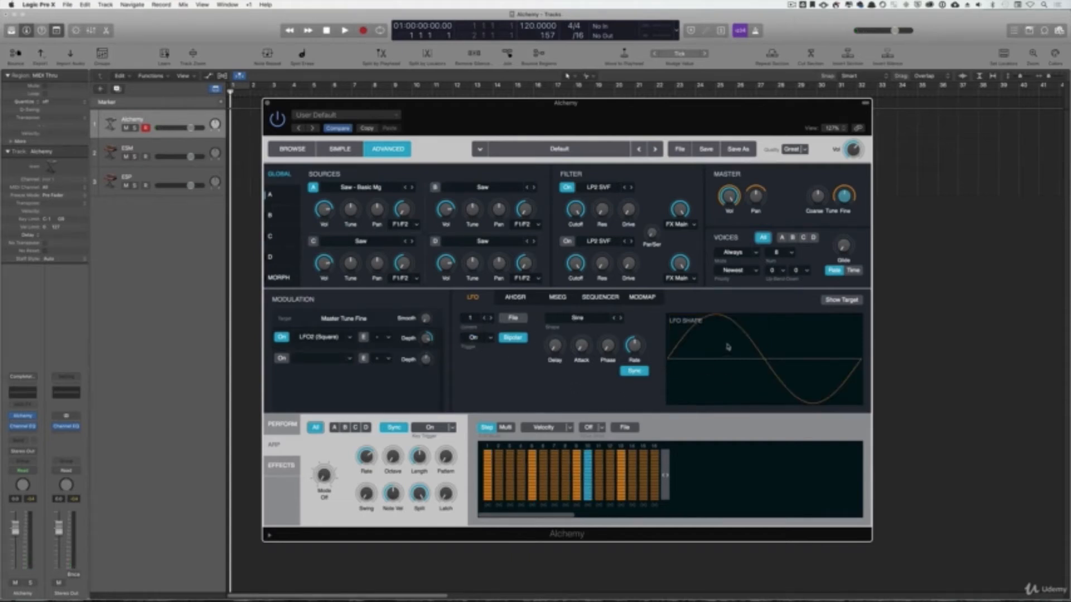
pyautogui.click(489, 320)
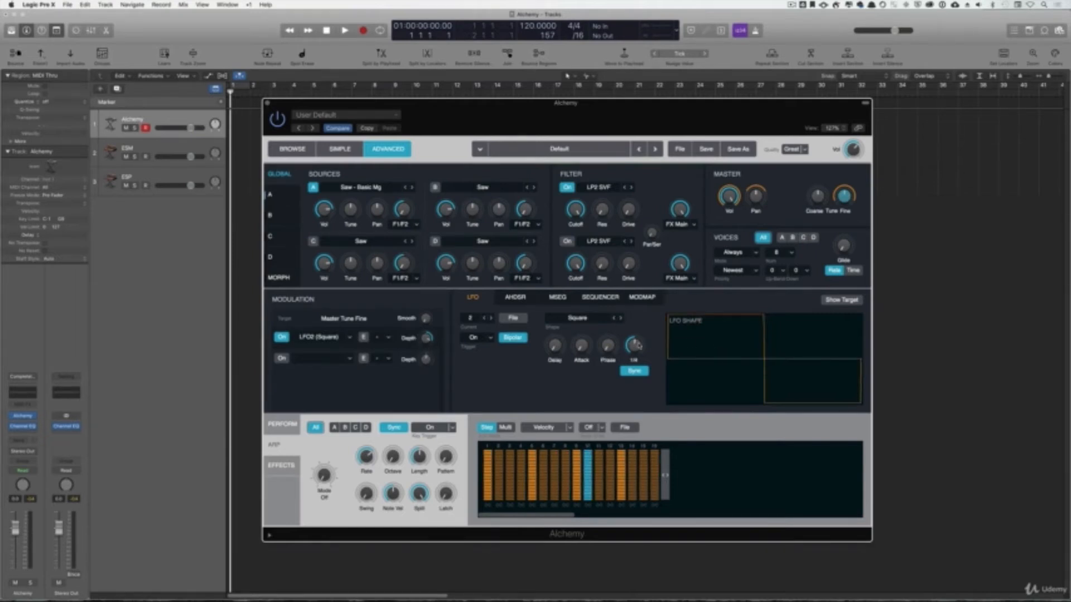
pyautogui.moveTo(633, 345)
pyautogui.moveTo(634, 344); pyautogui.dragTo(641, 330)
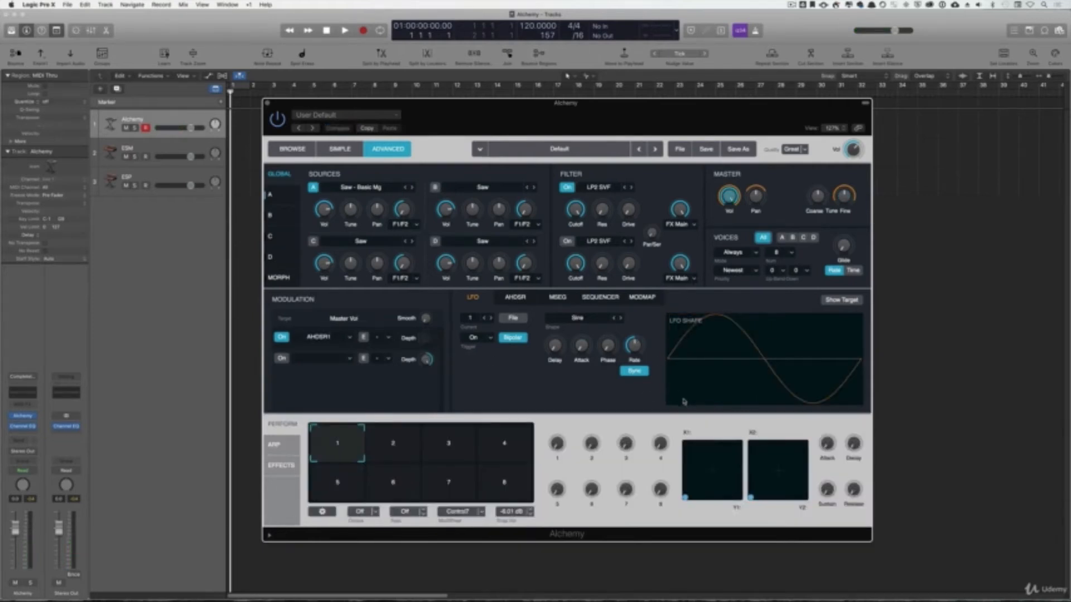
# - Clear the current Alchemy preset and recall the default plug-in setting
pyautogui.click(680, 149)
pyautogui.click(686, 174)
pyautogui.click(357, 115)
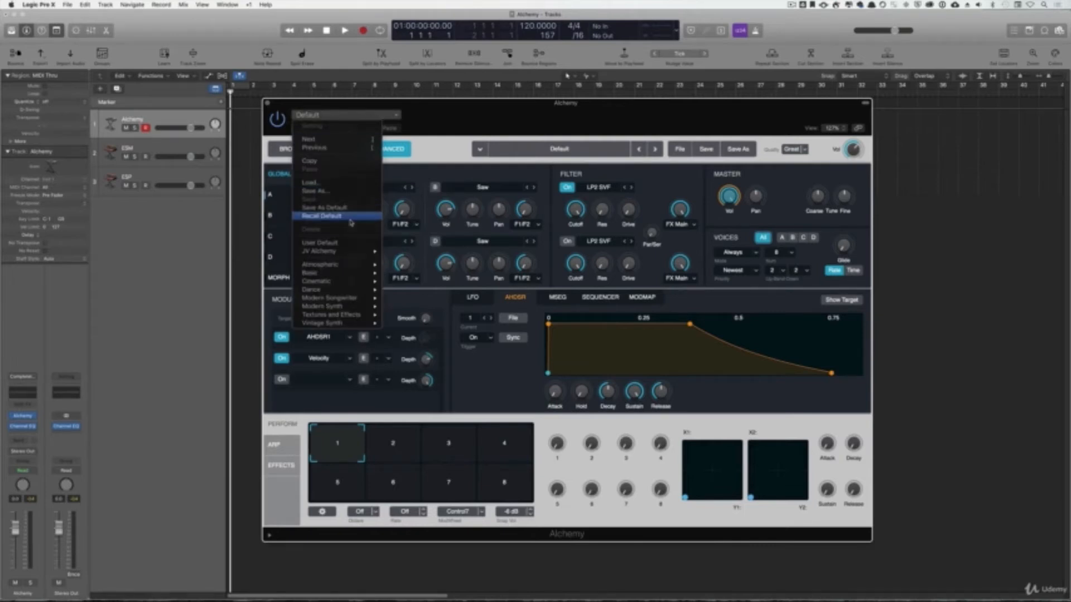
pyautogui.click(350, 222)
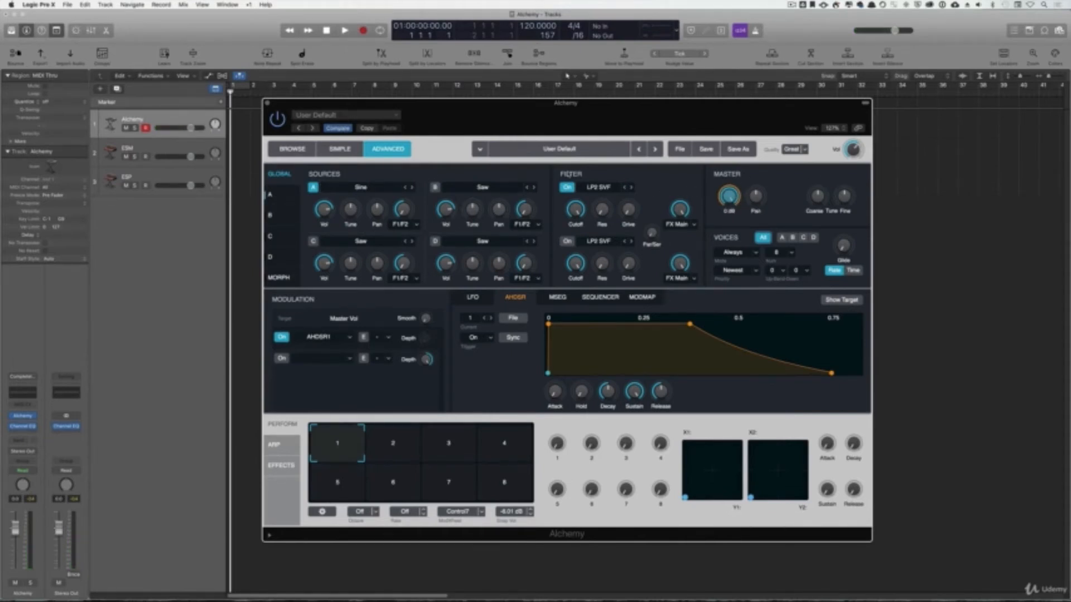
pyautogui.click(379, 116)
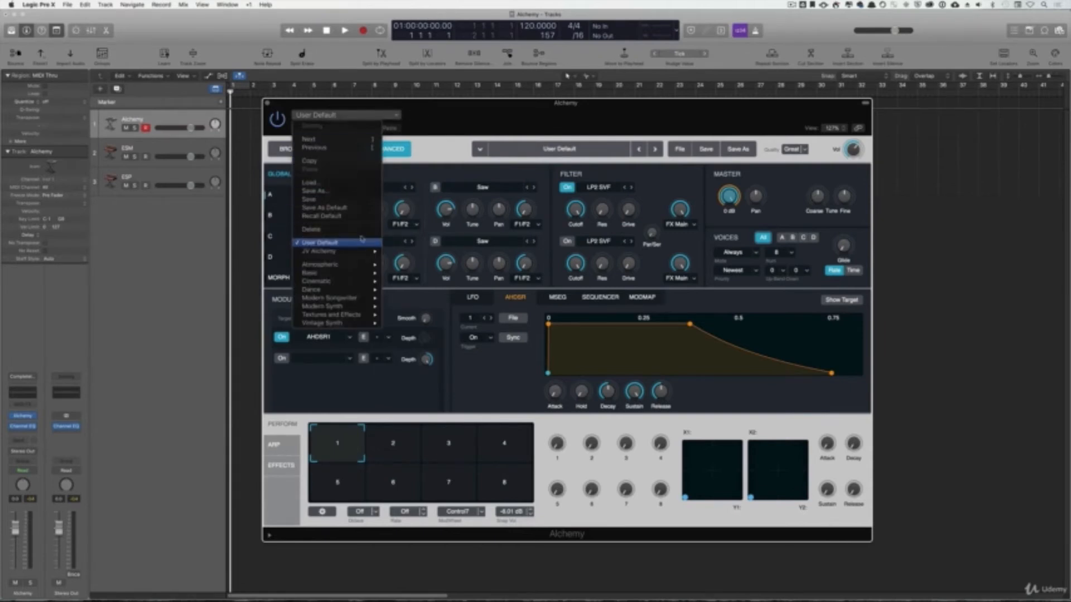
pyautogui.click(424, 176)
pyautogui.click(678, 149)
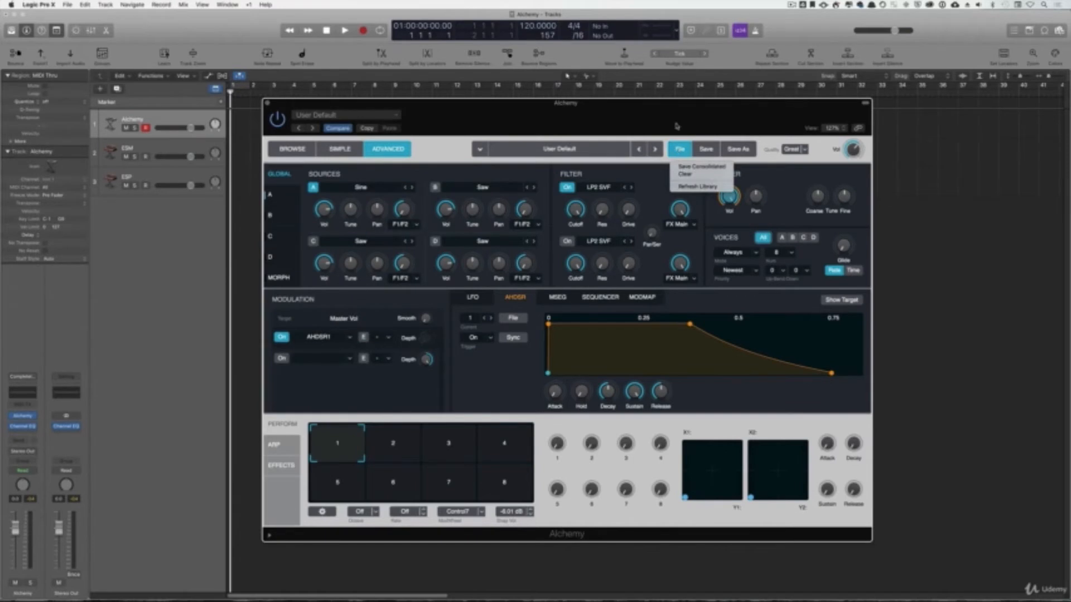
pyautogui.click(677, 126)
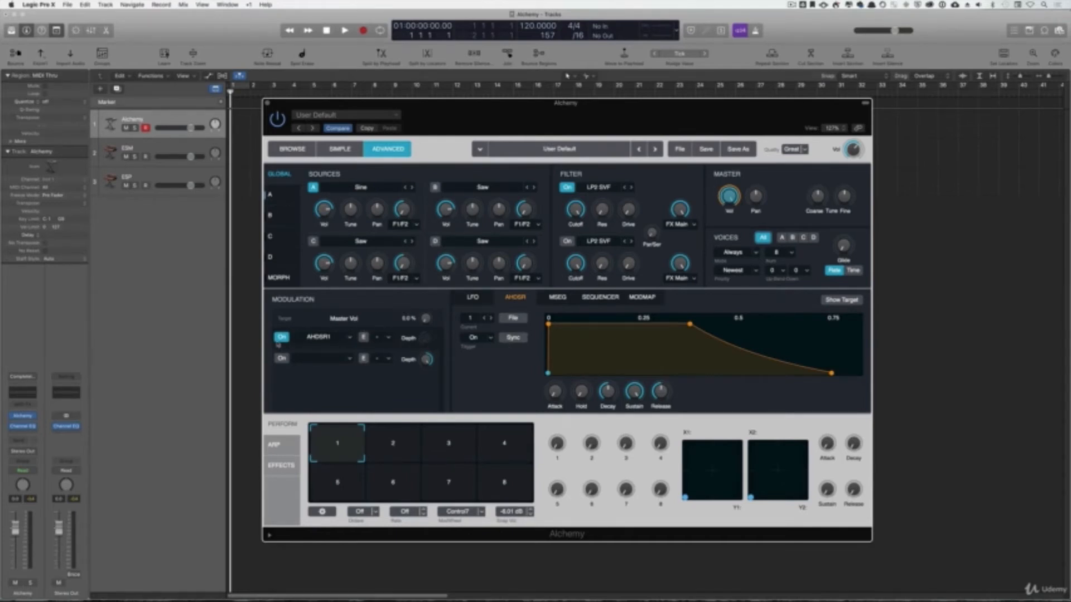
# - Switch the AHDSR1 modulation of Master Vol off and back on twice to compare the sound
pyautogui.click(282, 337)
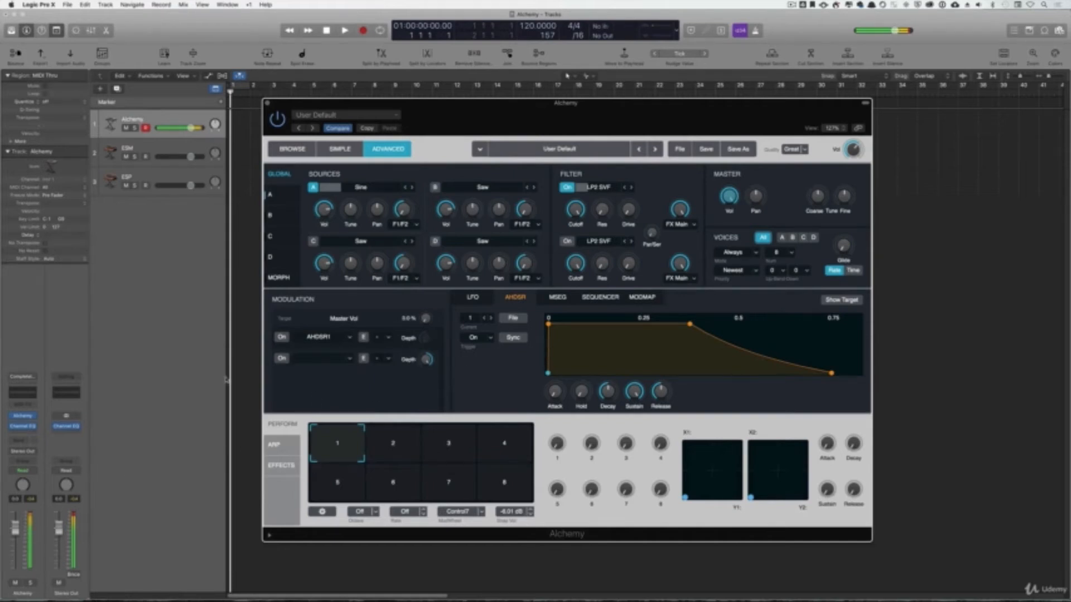
pyautogui.click(282, 337)
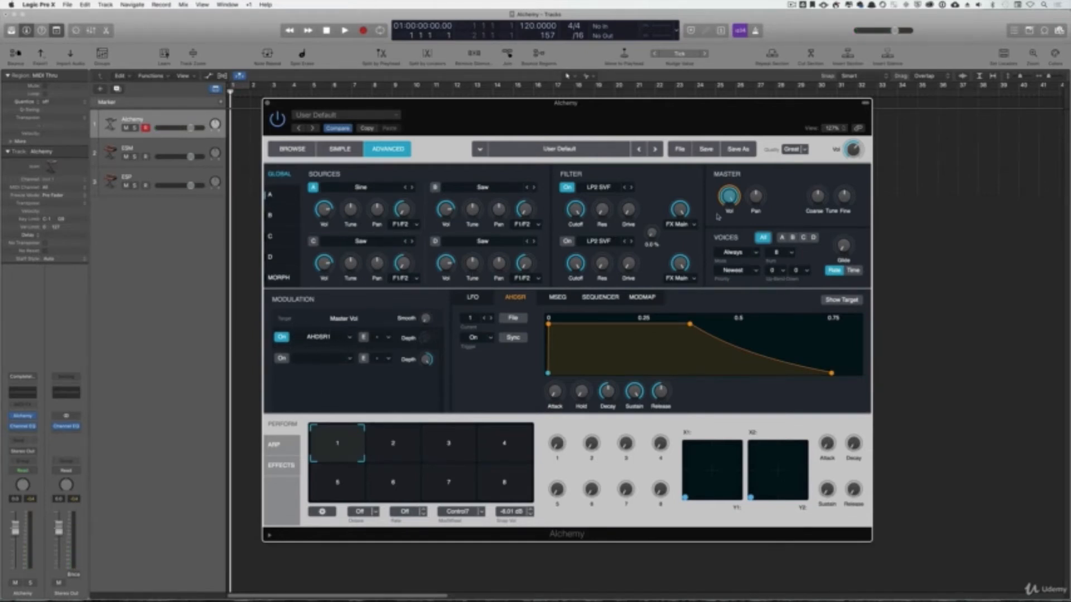
pyautogui.click(282, 337)
pyautogui.click(282, 337)
pyautogui.moveTo(729, 196)
# - Show the LFO settings and assign LFO1 (Sine) as the modulation source for Master Tune Fine
pyautogui.click(473, 298)
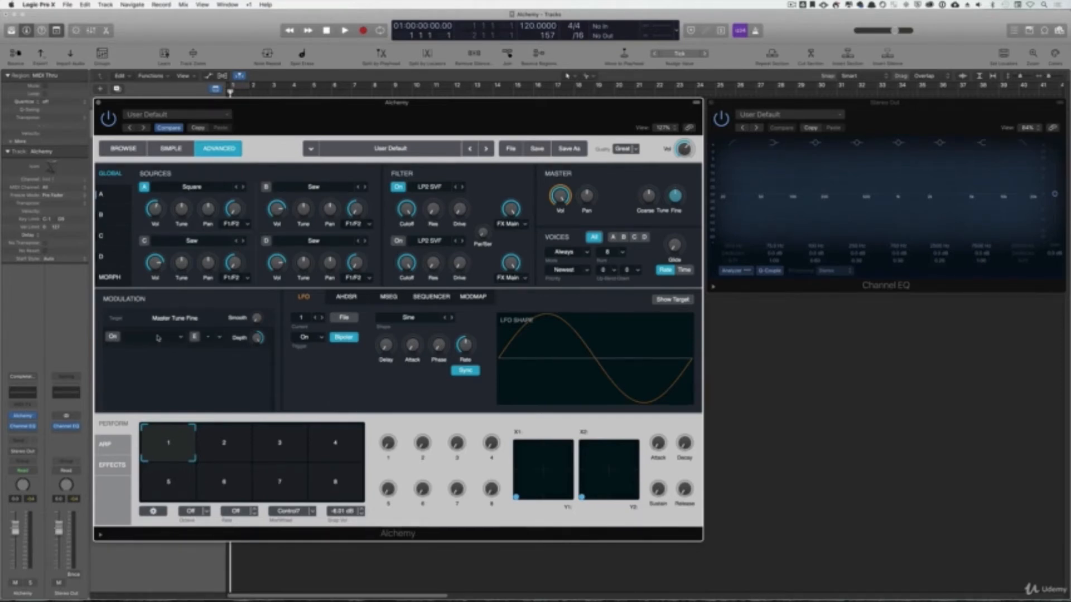
pyautogui.click(180, 337)
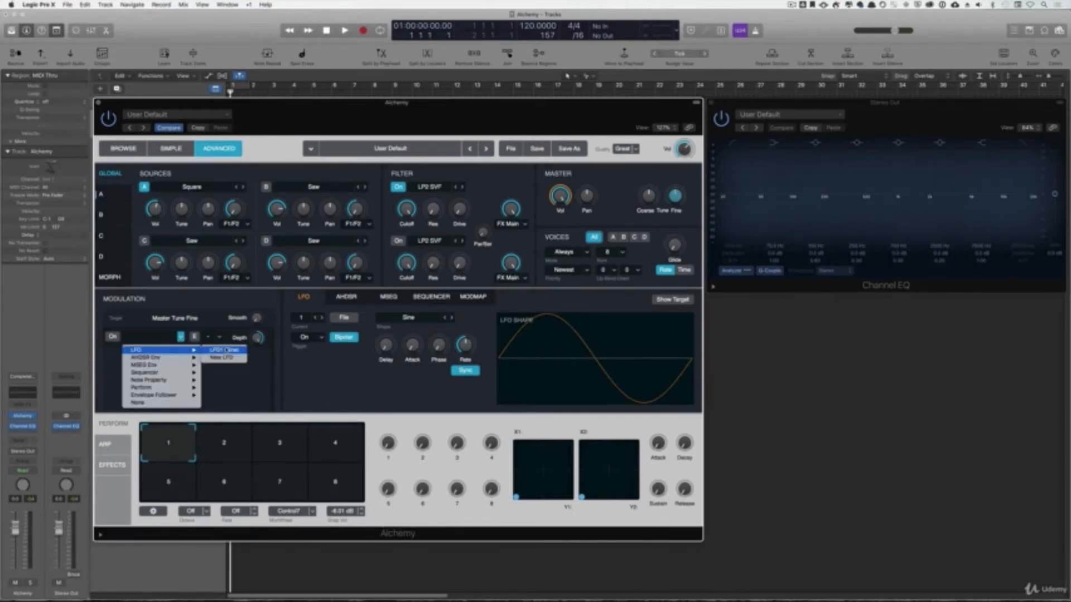
pyautogui.click(219, 350)
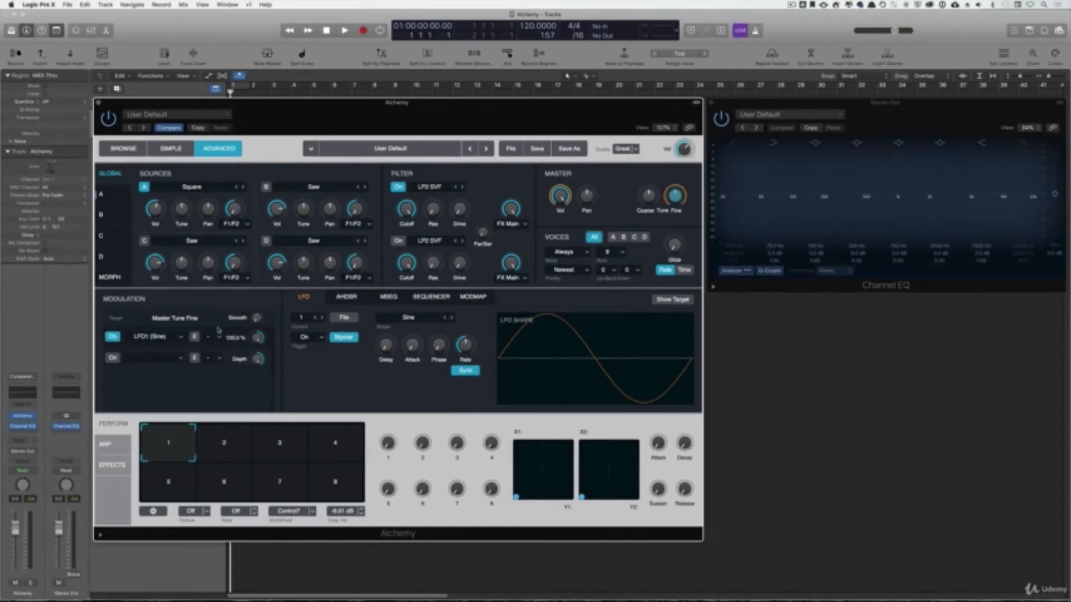
# - Sweep LFO1's modulation depth on Master Tune Fine up to 100% and back down to a small amount
pyautogui.moveTo(257, 341); pyautogui.dragTo(258, 369)
pyautogui.rightClick(258, 340)
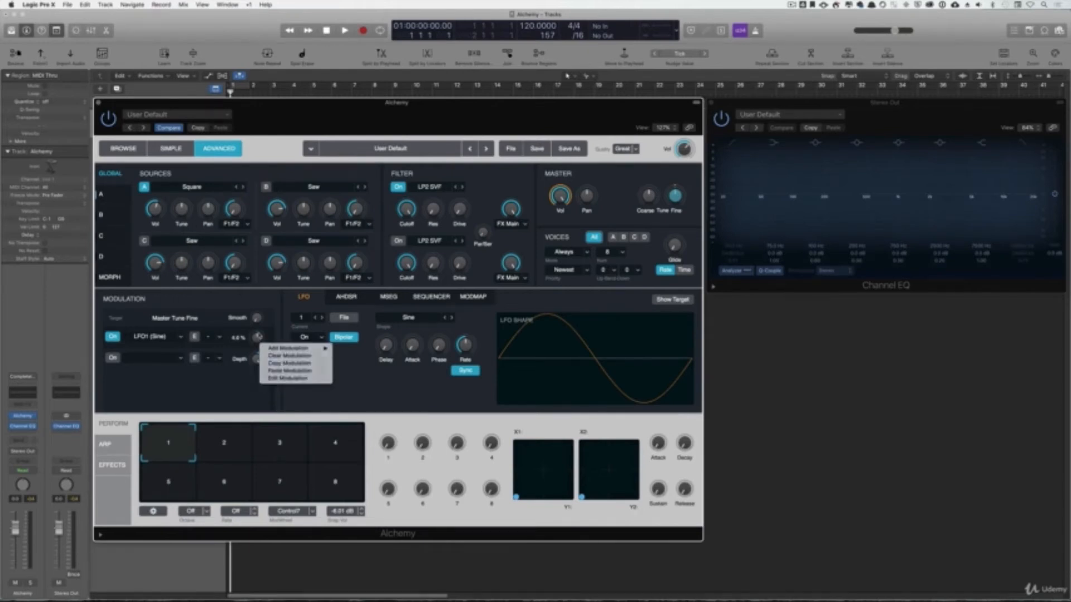
pyautogui.click(257, 338)
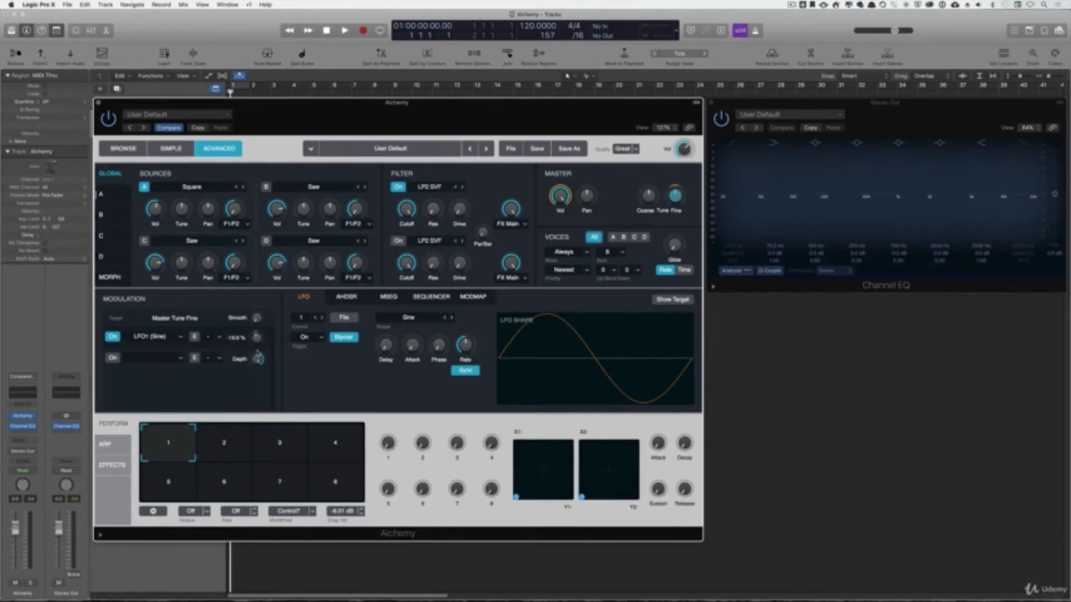
pyautogui.moveTo(262, 376); pyautogui.dragTo(260, 266)
pyautogui.moveTo(254, 340); pyautogui.dragTo(281, 455)
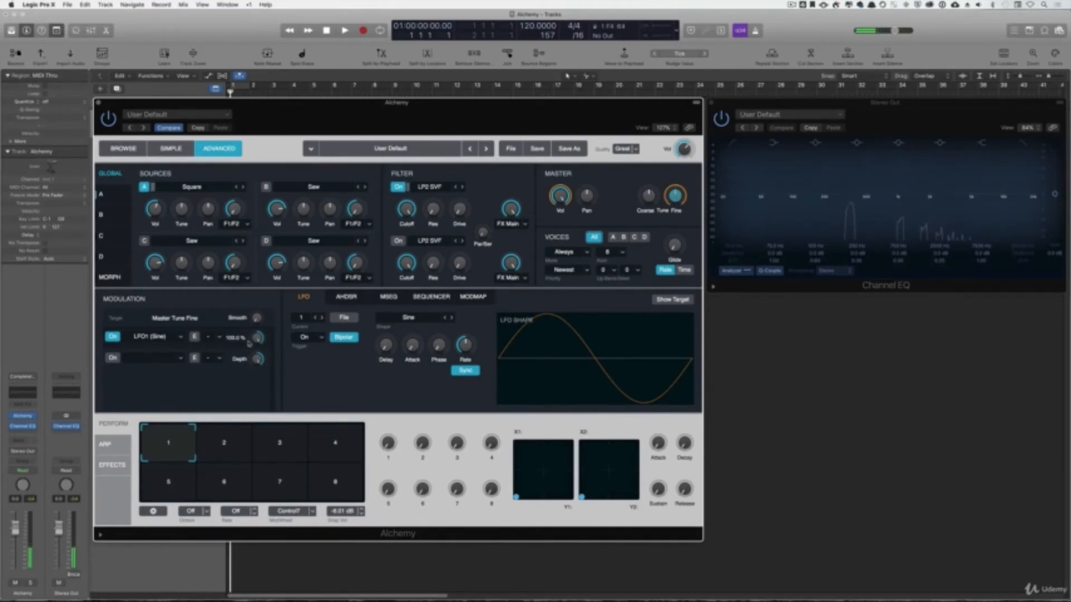
pyautogui.moveTo(257, 338); pyautogui.dragTo(262, 369)
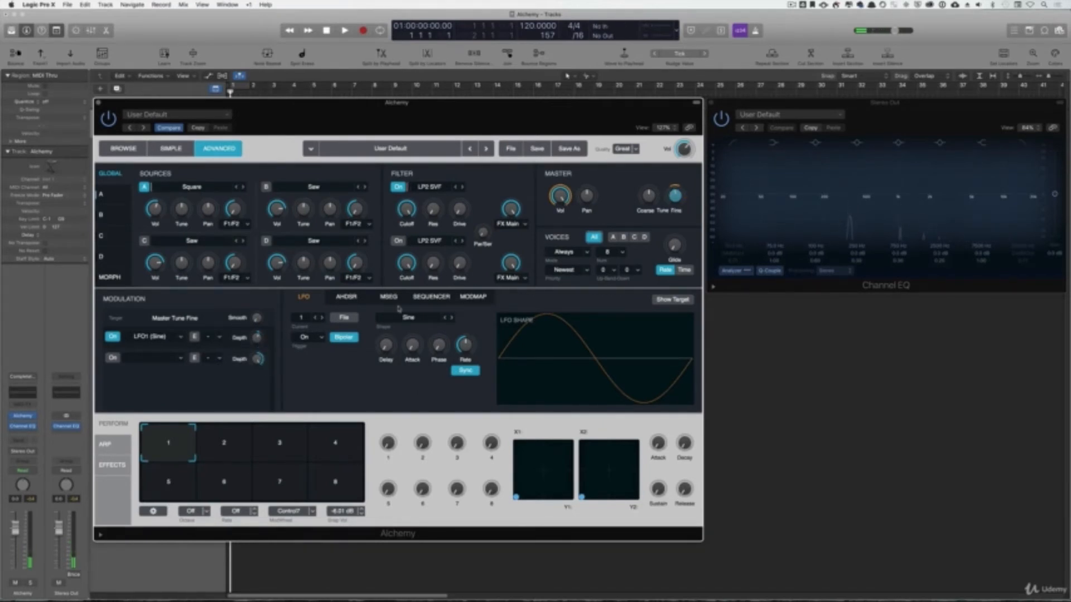
pyautogui.moveTo(257, 340)
pyautogui.moveTo(257, 337); pyautogui.dragTo(257, 337)
# - Sweep the master fine tuning up and down by hand, and reset it to 0 cents
pyautogui.moveTo(676, 194)
pyautogui.moveTo(675, 202); pyautogui.dragTo(677, 164)
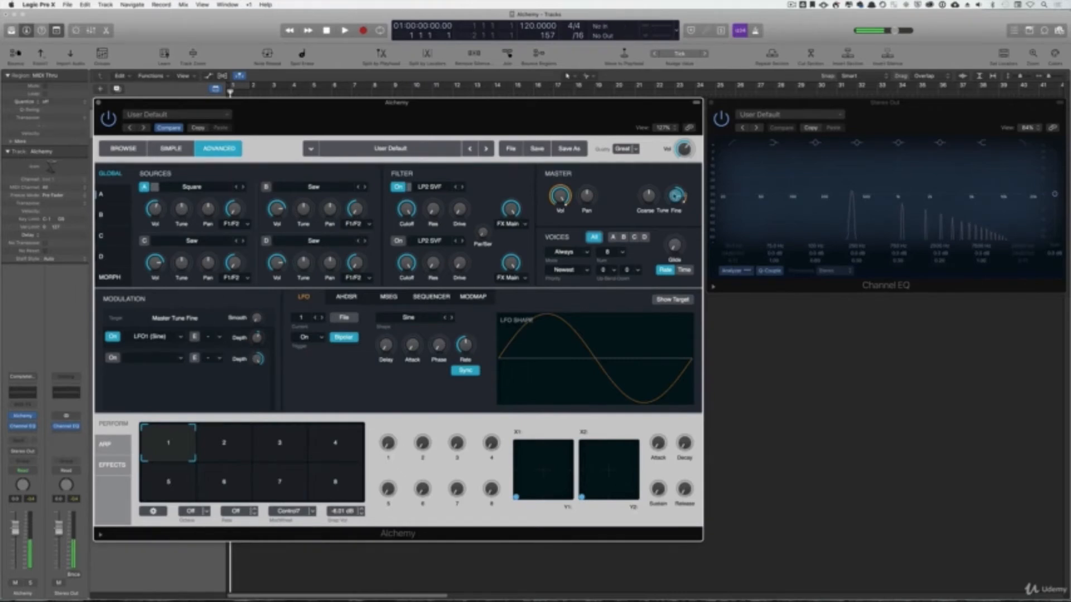
pyautogui.doubleClick(677, 198)
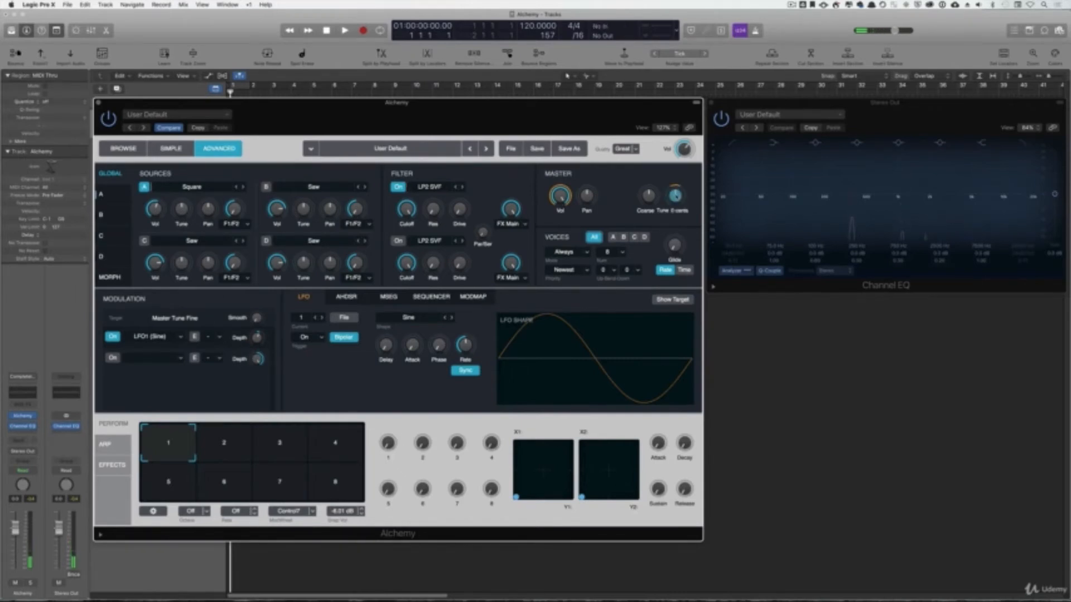
pyautogui.moveTo(677, 198); pyautogui.dragTo(679, 168)
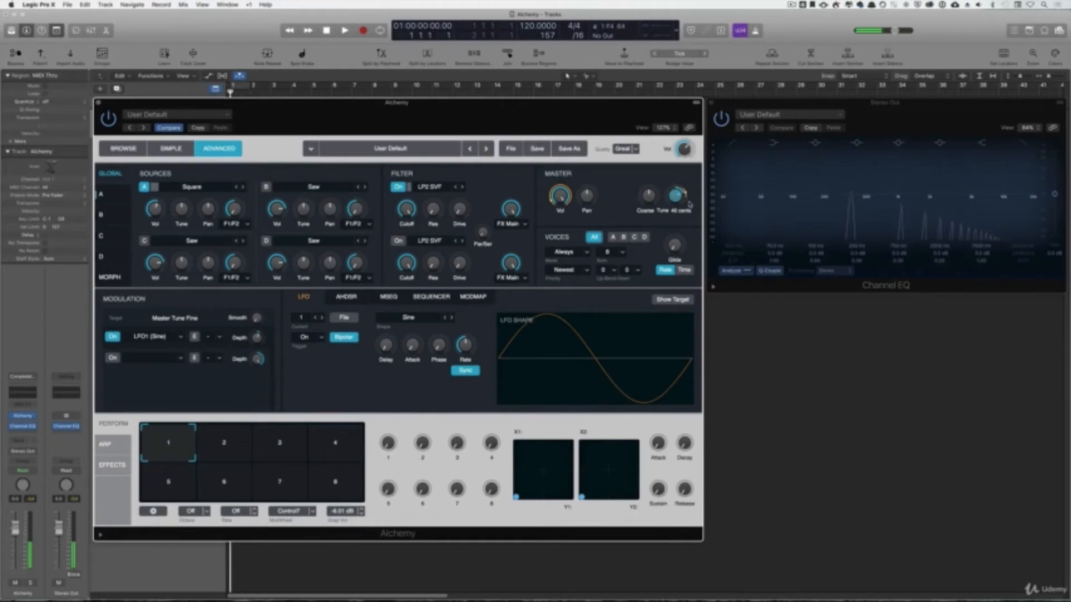
pyautogui.moveTo(674, 218); pyautogui.dragTo(674, 228)
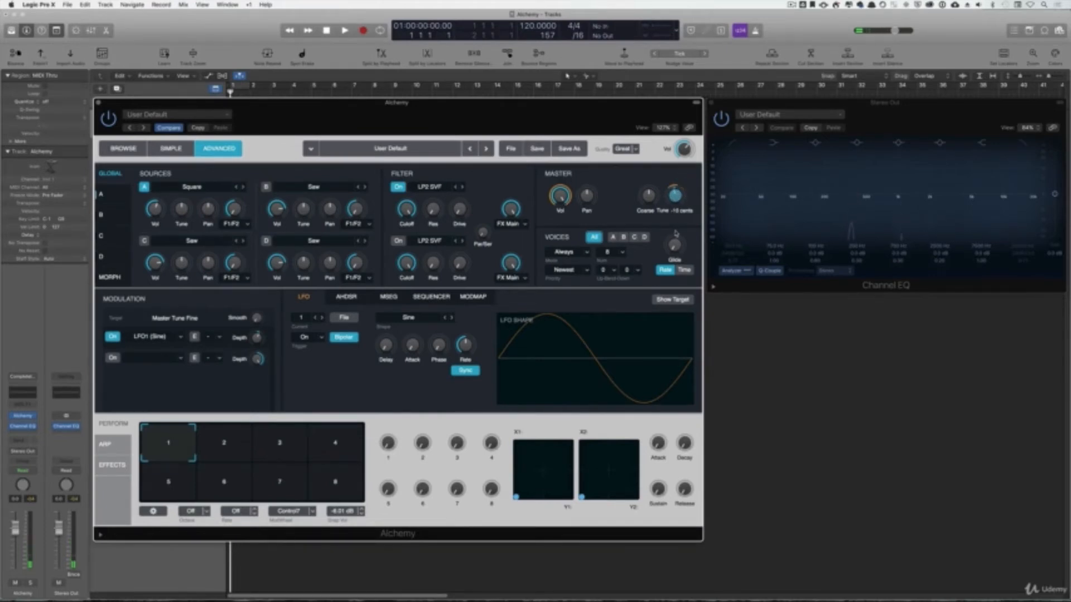
pyautogui.doubleClick(676, 200)
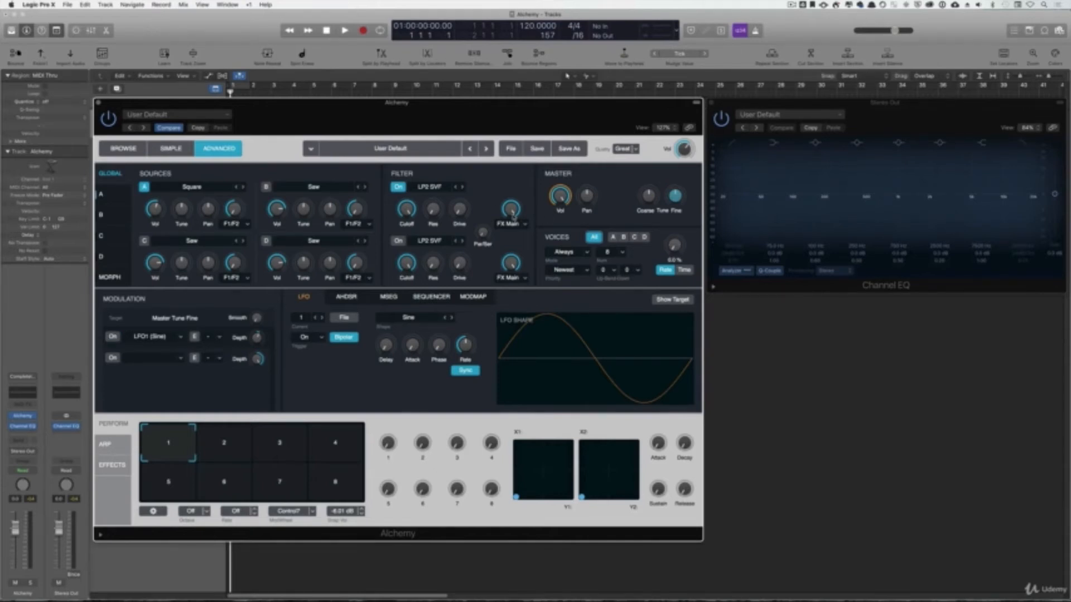
# - Lower Filter 1's cutoff and raise its resonance to just under 50%
pyautogui.click(406, 209)
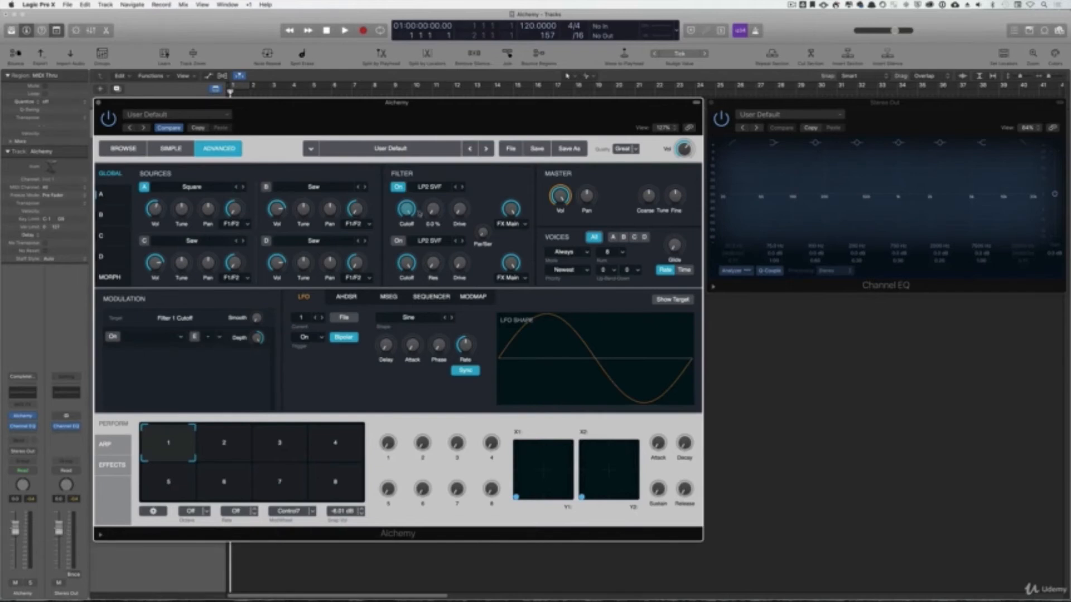
pyautogui.moveTo(406, 210); pyautogui.dragTo(412, 169)
pyautogui.click(235, 214)
pyautogui.moveTo(407, 210)
pyautogui.mouseDown()
pyautogui.moveTo(406, 237)
pyautogui.moveTo(404, 181)
pyautogui.moveTo(413, 260)
pyautogui.moveTo(410, 188)
pyautogui.moveTo(417, 221)
pyautogui.mouseUp()
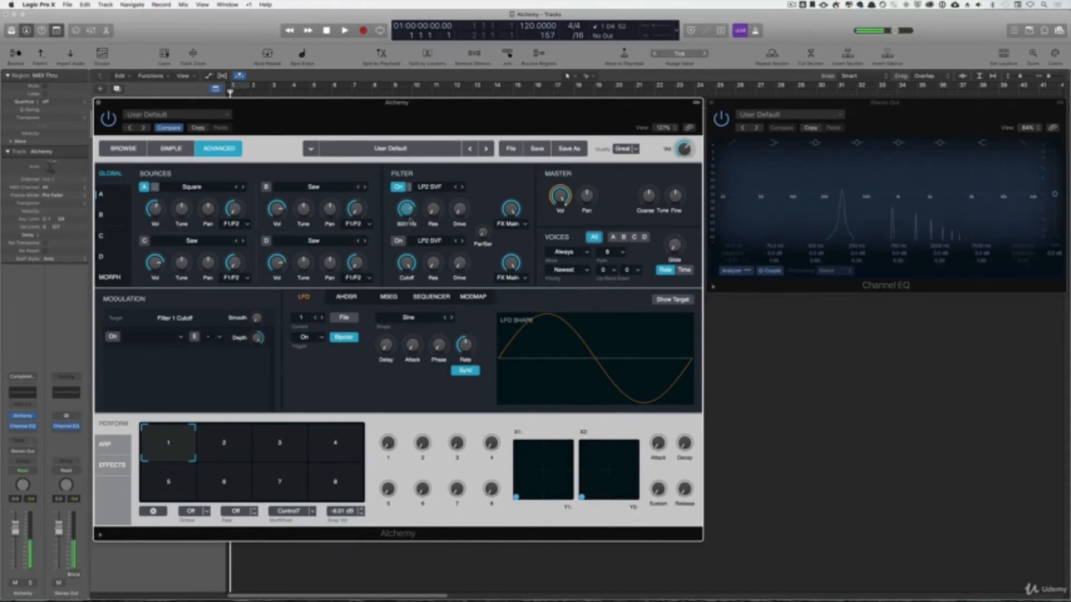
pyautogui.moveTo(402, 206); pyautogui.dragTo(431, 167)
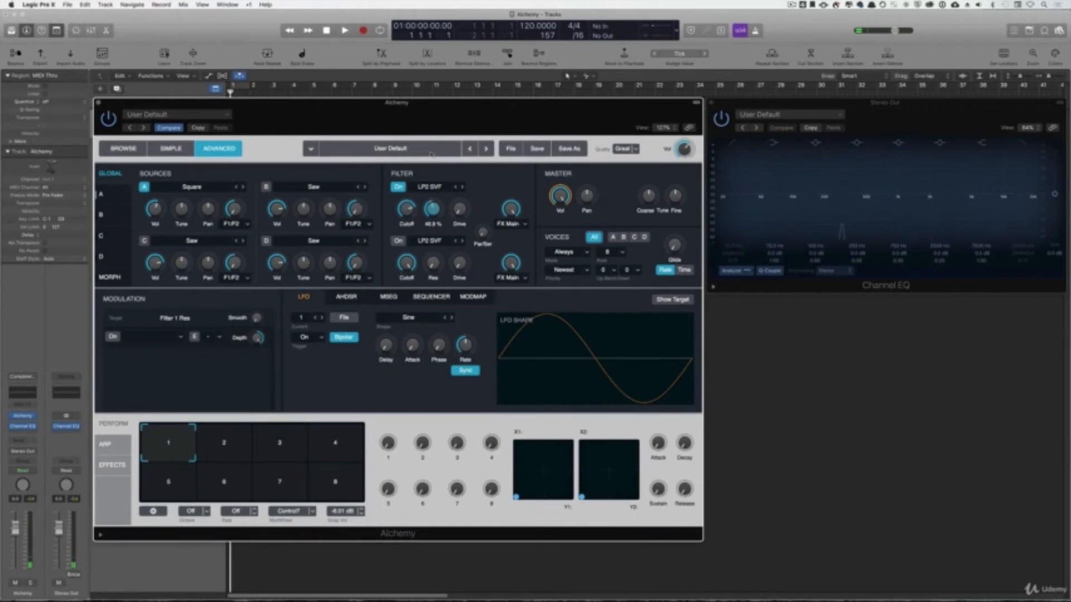
pyautogui.click(409, 216)
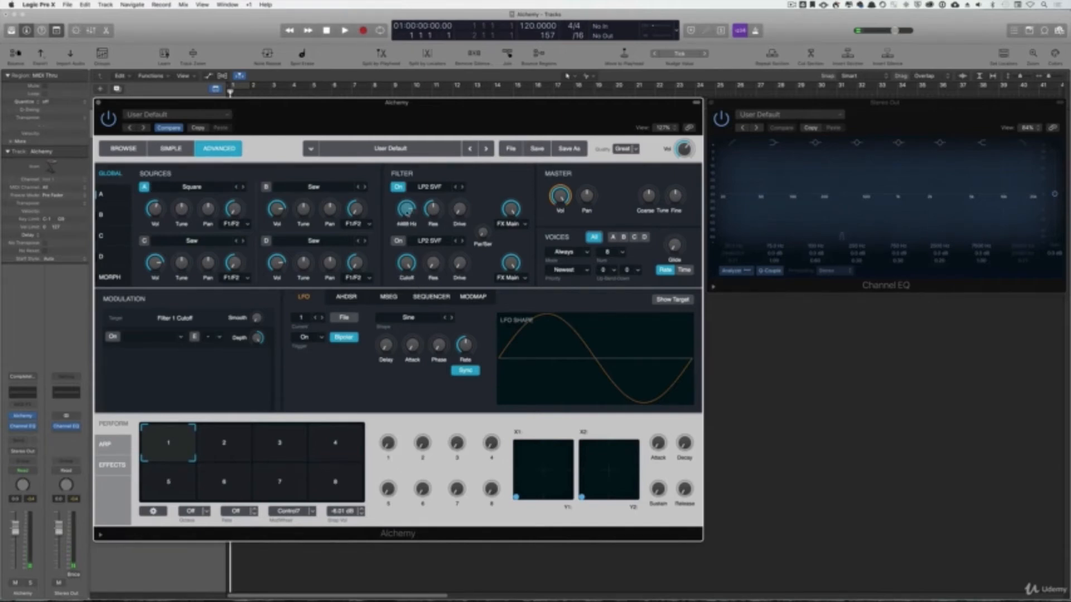
# - Assign LFO1 (Sine) as the modulation source for Filter 1 Cutoff and reduce its depth to a small amount
pyautogui.click(180, 337)
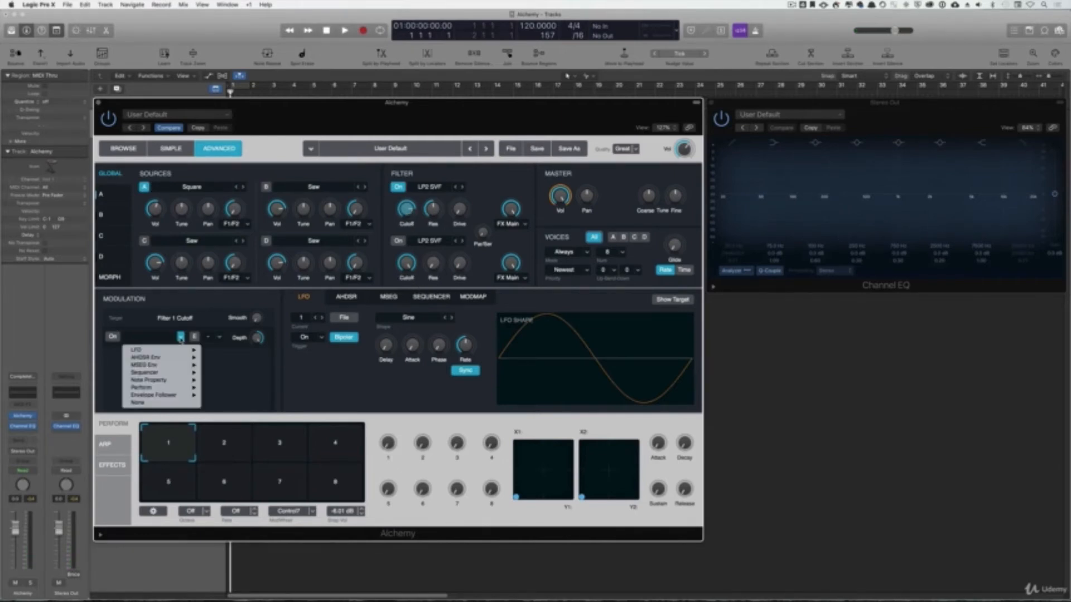
pyautogui.click(212, 350)
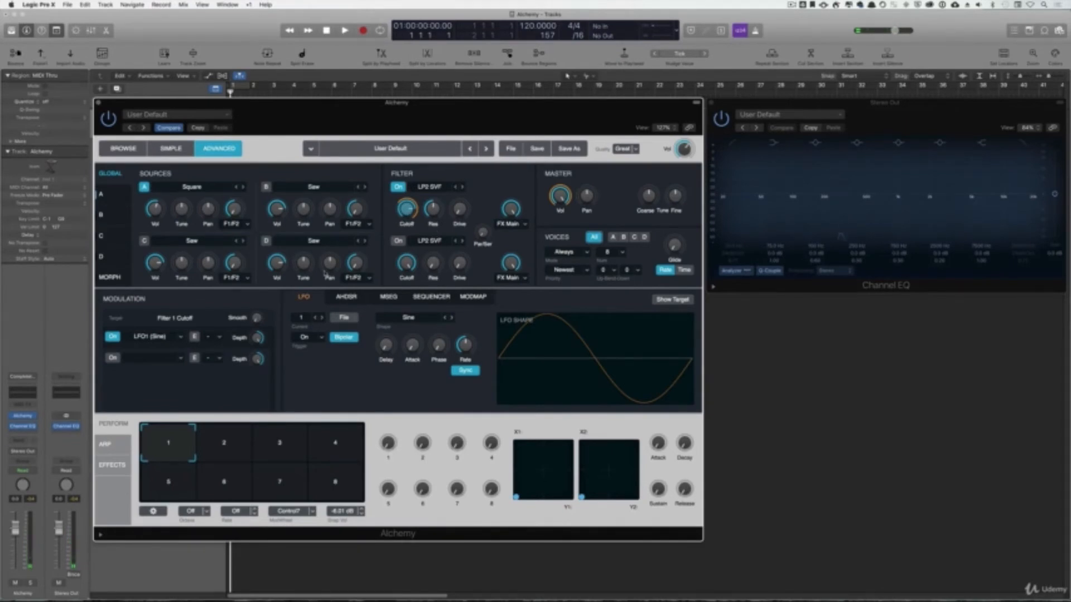
pyautogui.moveTo(257, 339)
pyautogui.moveTo(258, 343); pyautogui.dragTo(265, 386)
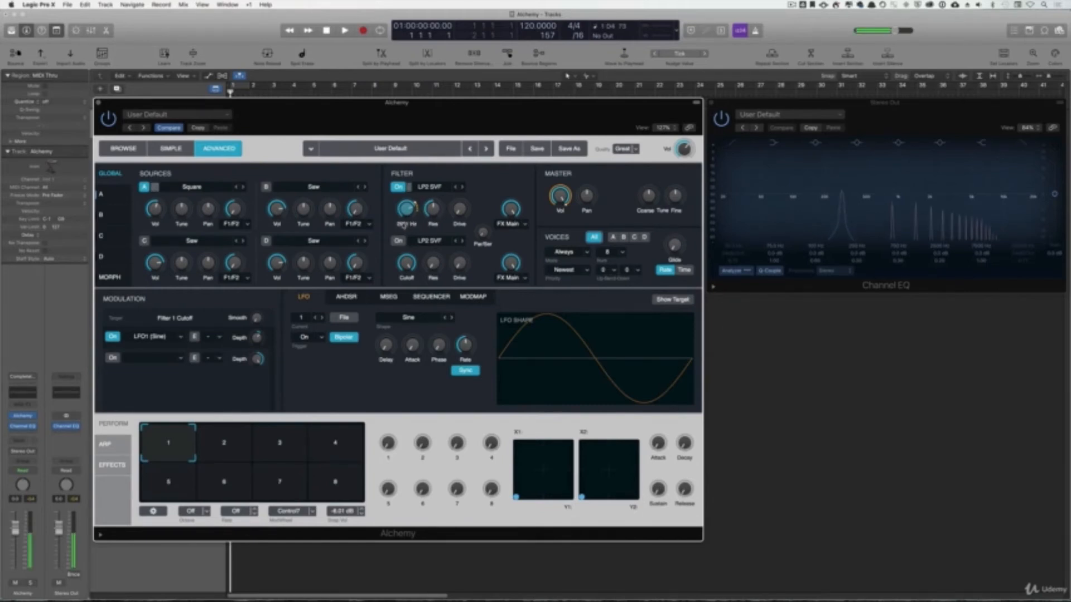
pyautogui.moveTo(258, 338); pyautogui.dragTo(257, 341)
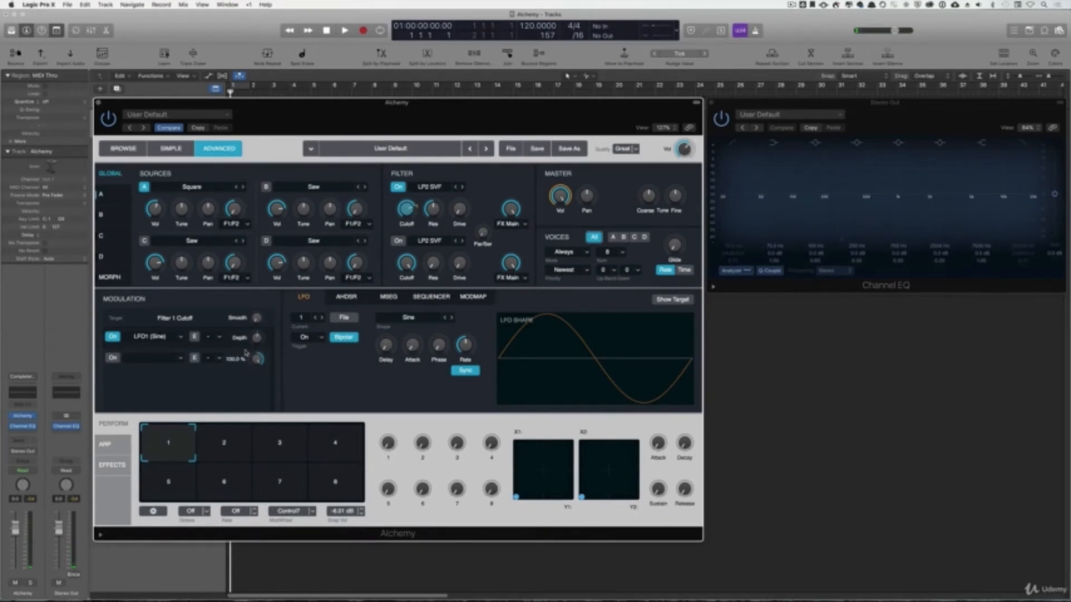
pyautogui.moveTo(413, 209)
pyautogui.mouseDown()
pyautogui.moveTo(417, 230)
pyautogui.moveTo(413, 207)
pyautogui.mouseUp()
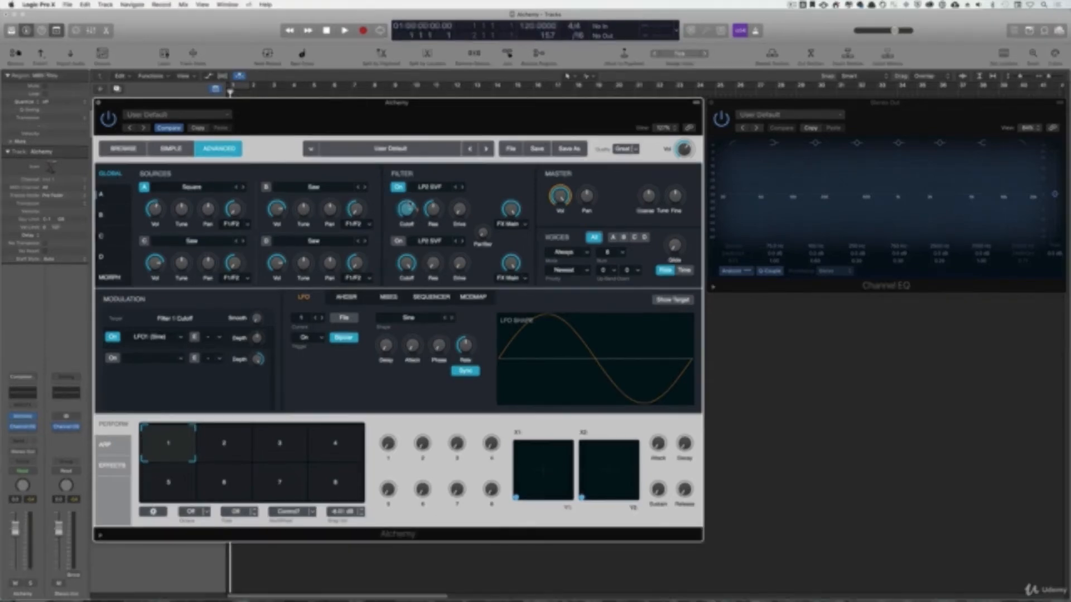
# - Turn Filter 1 off and re-enable the LFO1 modulation on Master Tune Fine
pyautogui.click(675, 197)
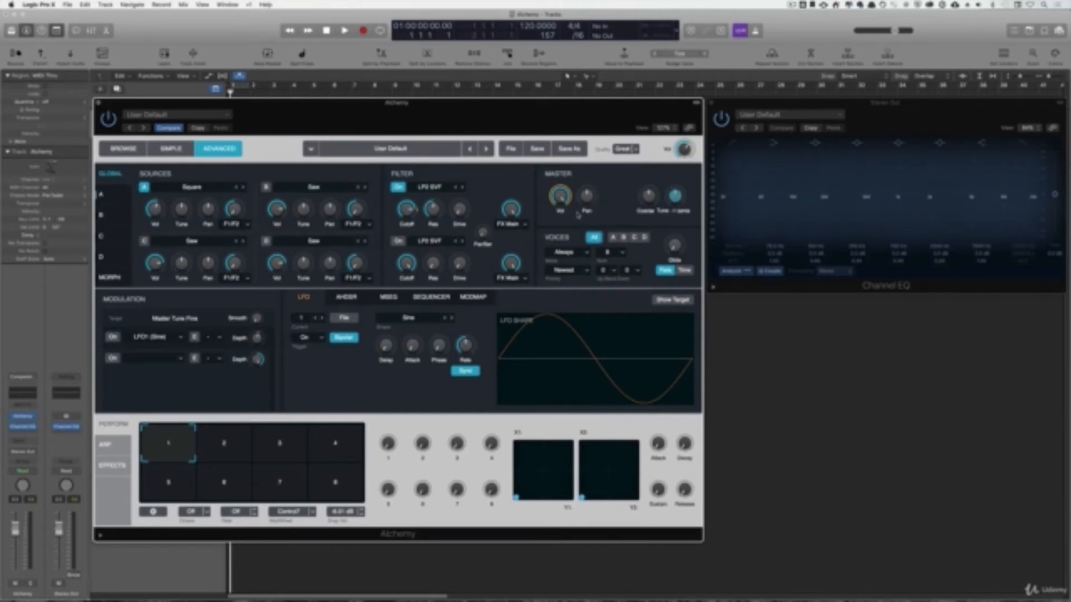
pyautogui.click(398, 187)
pyautogui.click(113, 337)
# - Load the Ramp Down 8bts preset into LFO 1
pyautogui.click(344, 318)
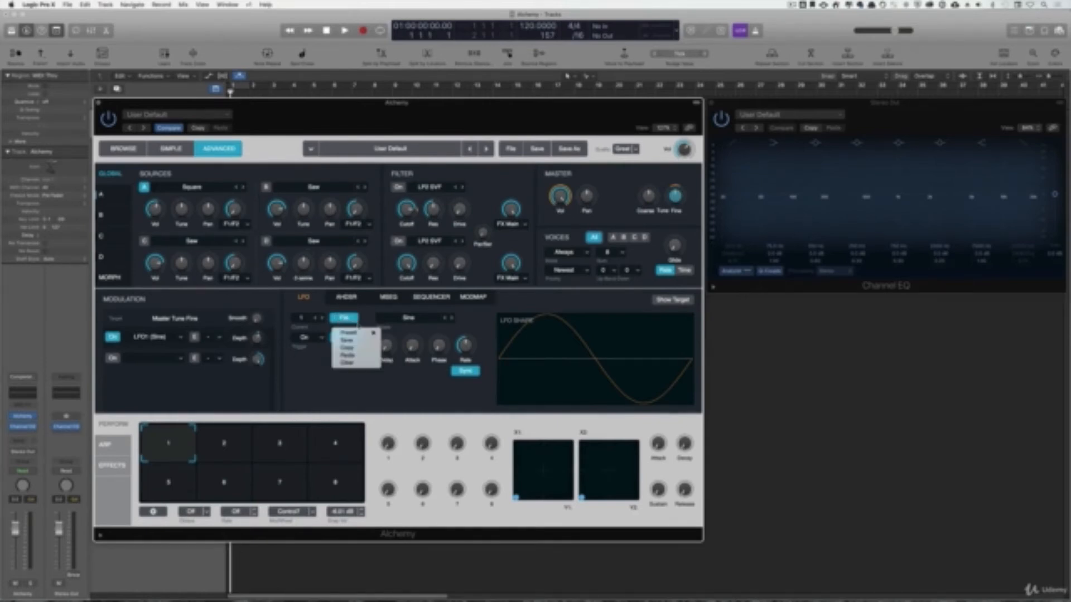
pyautogui.moveTo(365, 334)
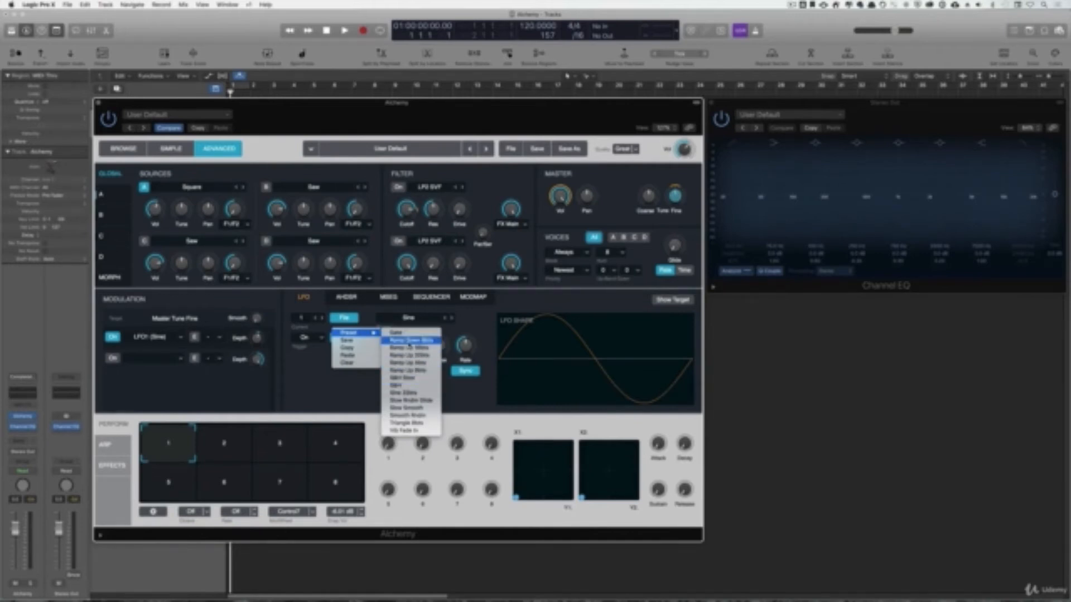
pyautogui.click(410, 341)
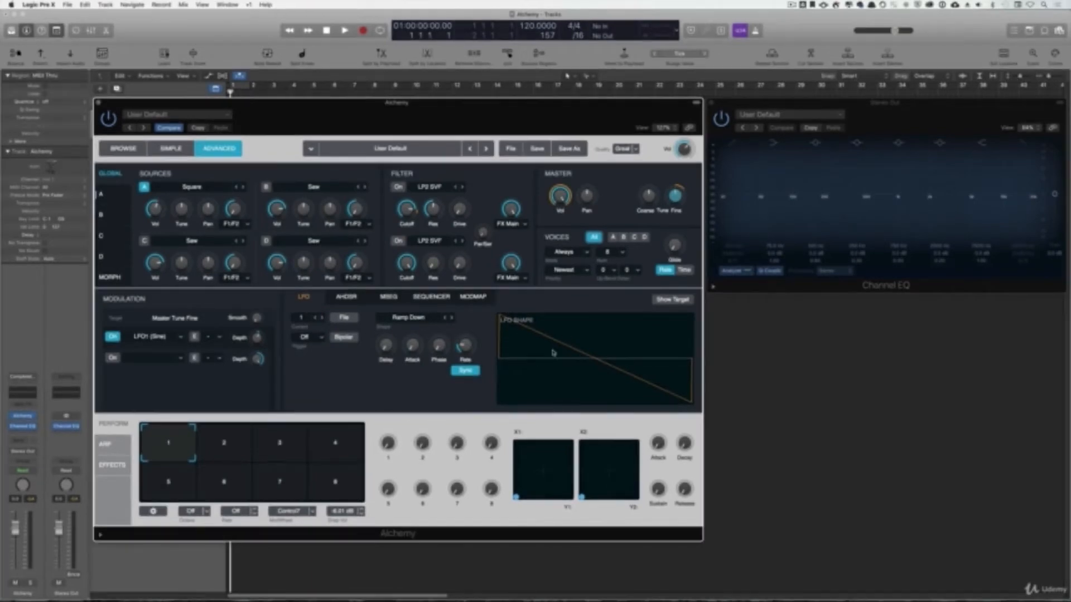
# - Switch LFO 1's shape to Ramp Up and raise its rate
pyautogui.moveTo(481, 352)
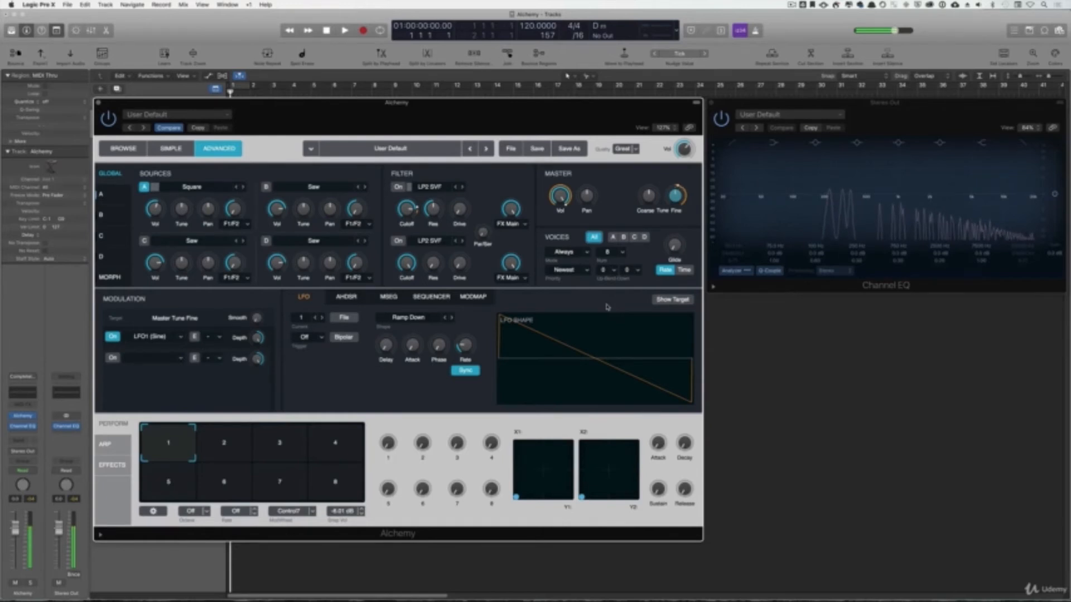
pyautogui.click(451, 317)
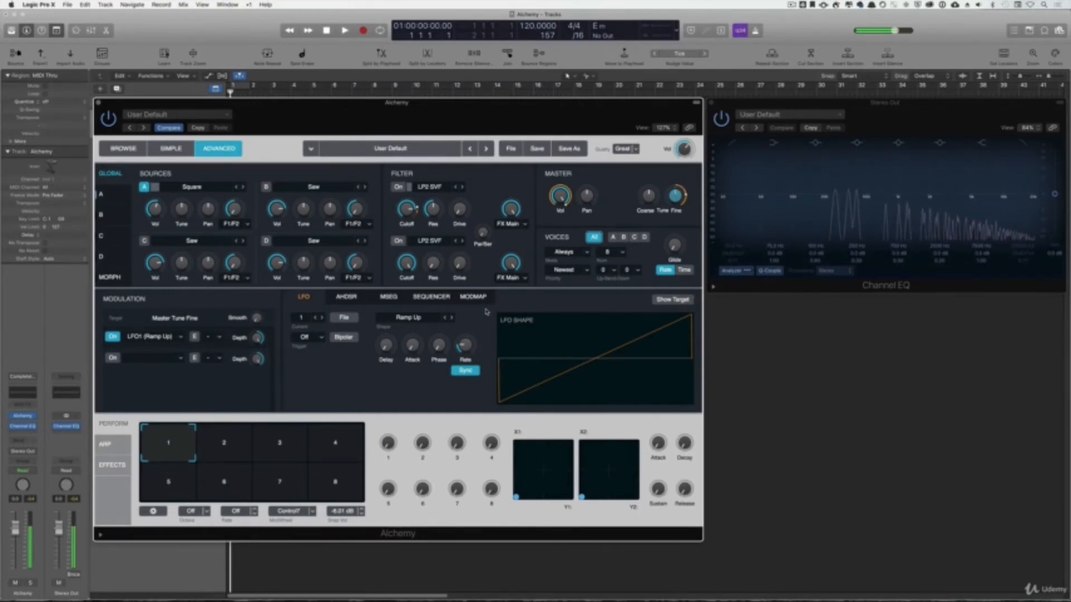
pyautogui.moveTo(465, 351); pyautogui.dragTo(463, 315)
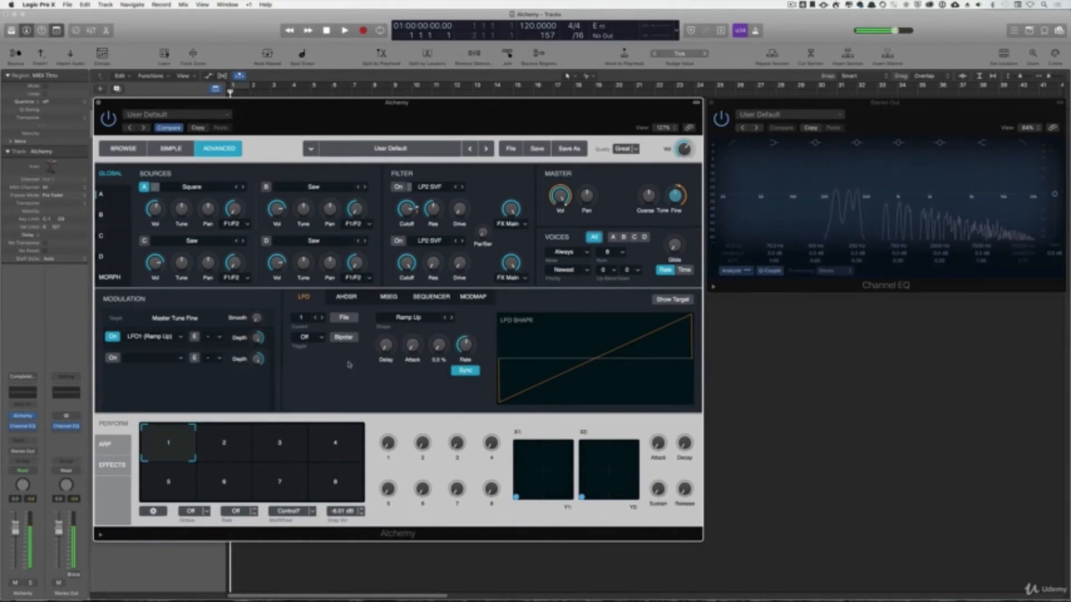
# - Load the S&H Slow preset into LFO 1
pyautogui.click(348, 318)
pyautogui.moveTo(356, 333)
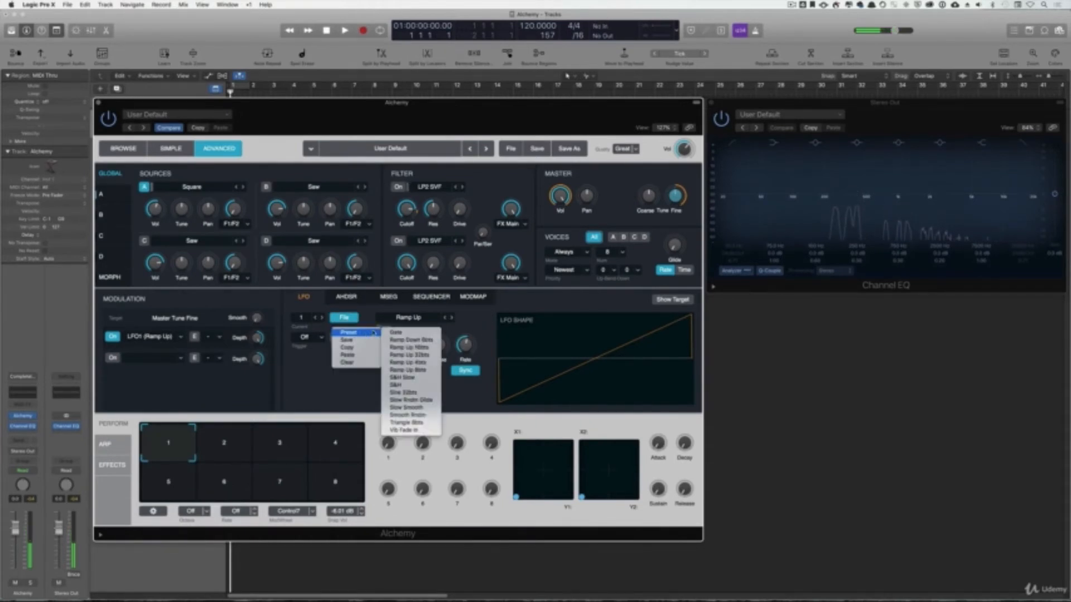
pyautogui.click(423, 379)
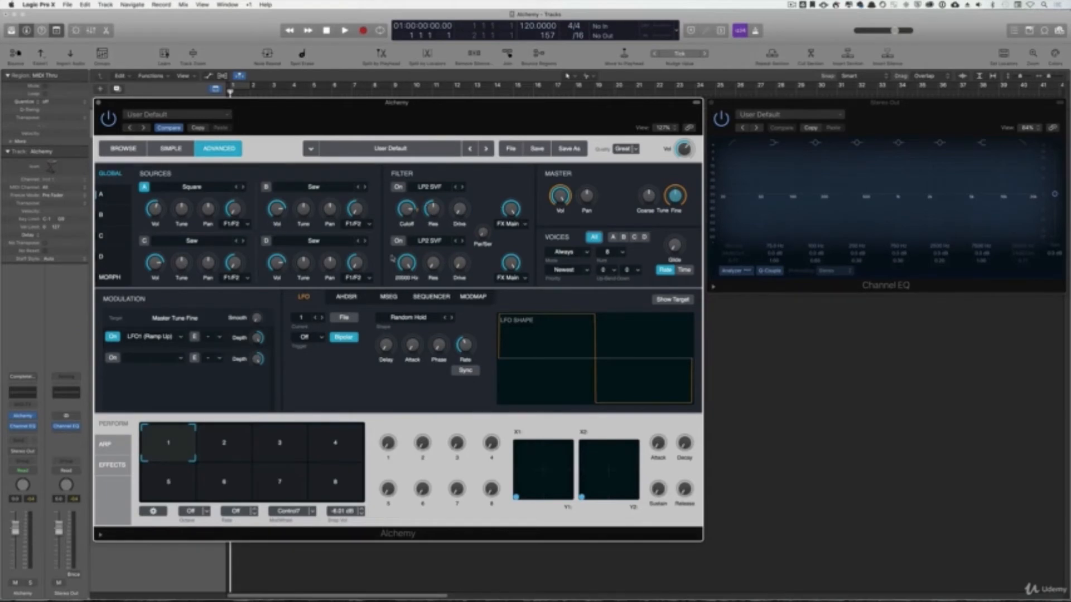
# - Customise LFO 1 with a delay of about 0.37 s, a Sine shape and the trigger set to On
pyautogui.click(344, 318)
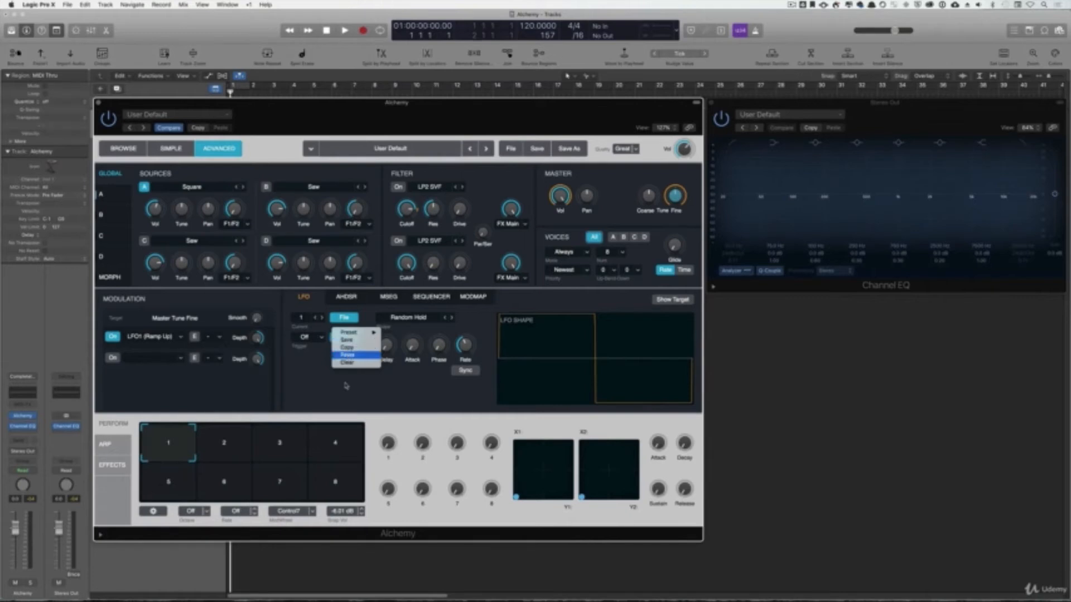
pyautogui.click(347, 340)
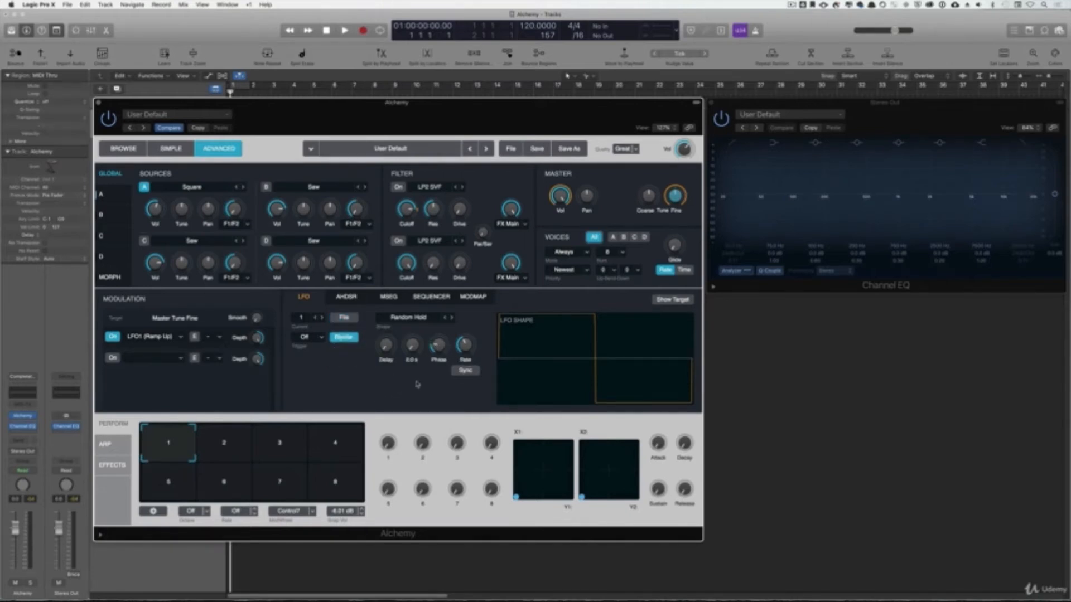
pyautogui.moveTo(386, 344); pyautogui.dragTo(388, 317)
pyautogui.click(451, 317)
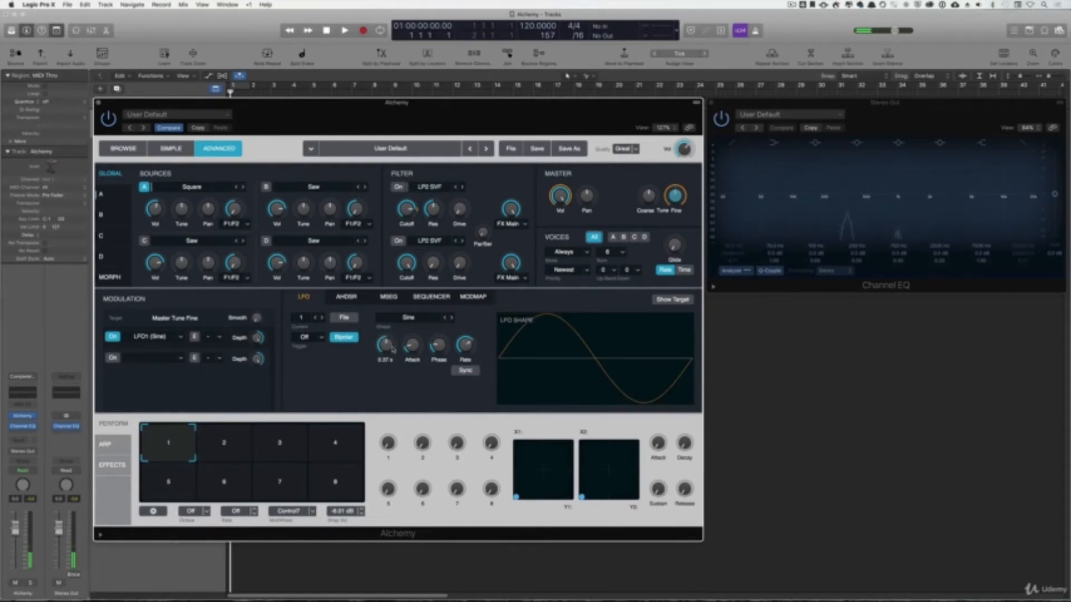
pyautogui.click(322, 337)
pyautogui.click(330, 350)
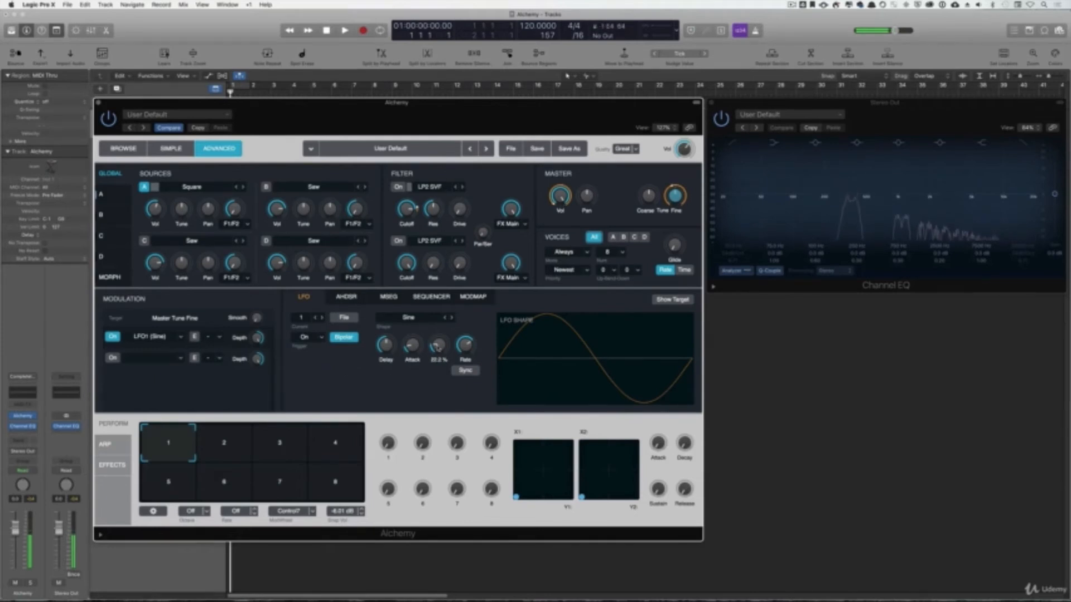
# - Save LFO 1's current settings in the Lfo folder as a preset called Fast LFO with Delay
pyautogui.click(344, 317)
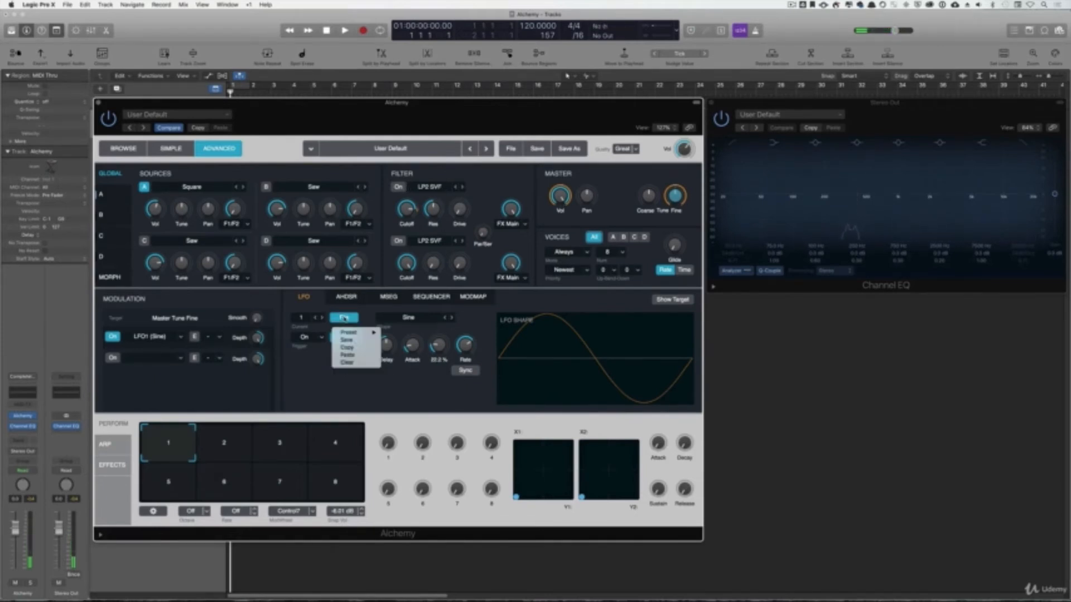
pyautogui.moveTo(343, 333)
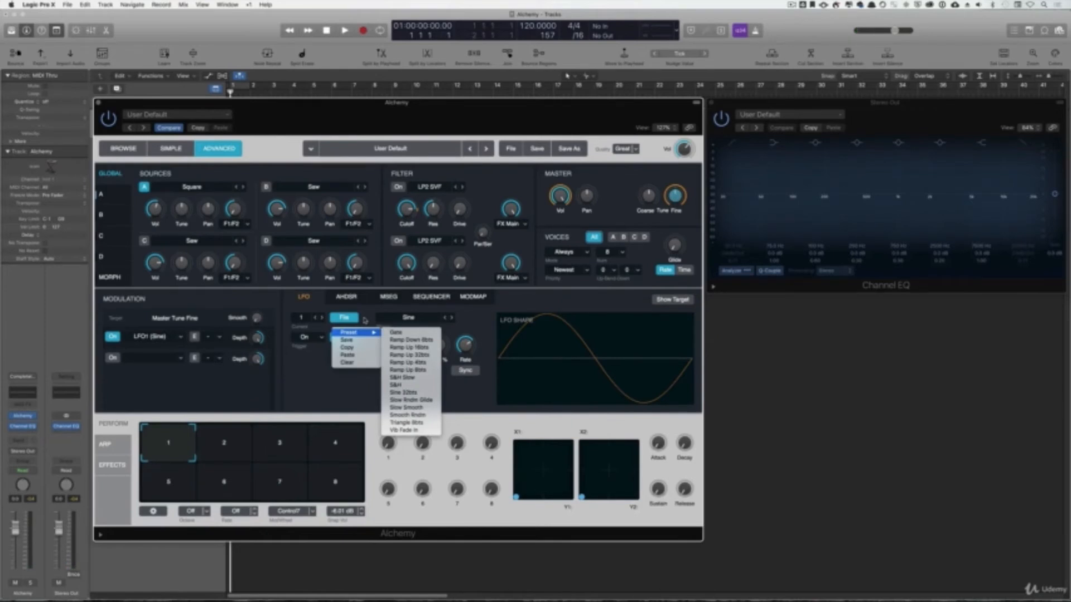
pyautogui.click(373, 341)
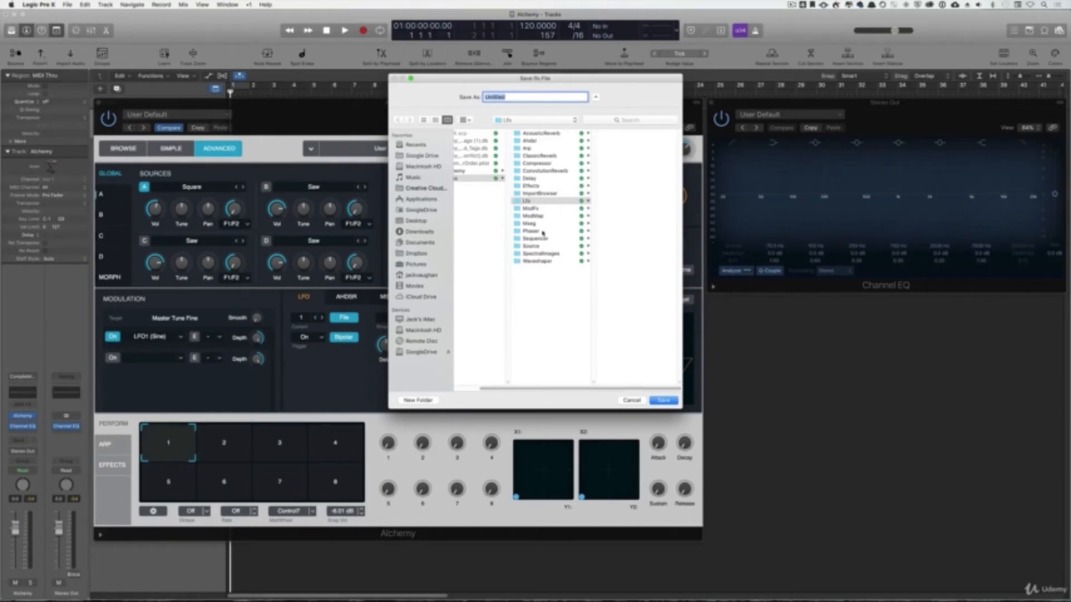
pyautogui.hscroll(-2, 550, 337)
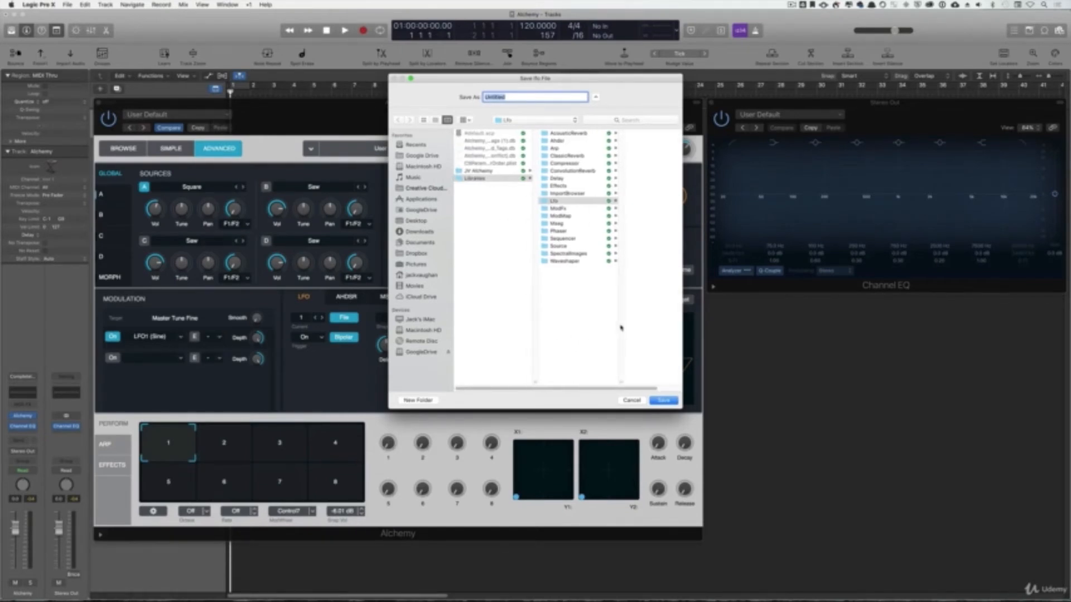
pyautogui.hscroll(2, 593, 330)
pyautogui.click(560, 118)
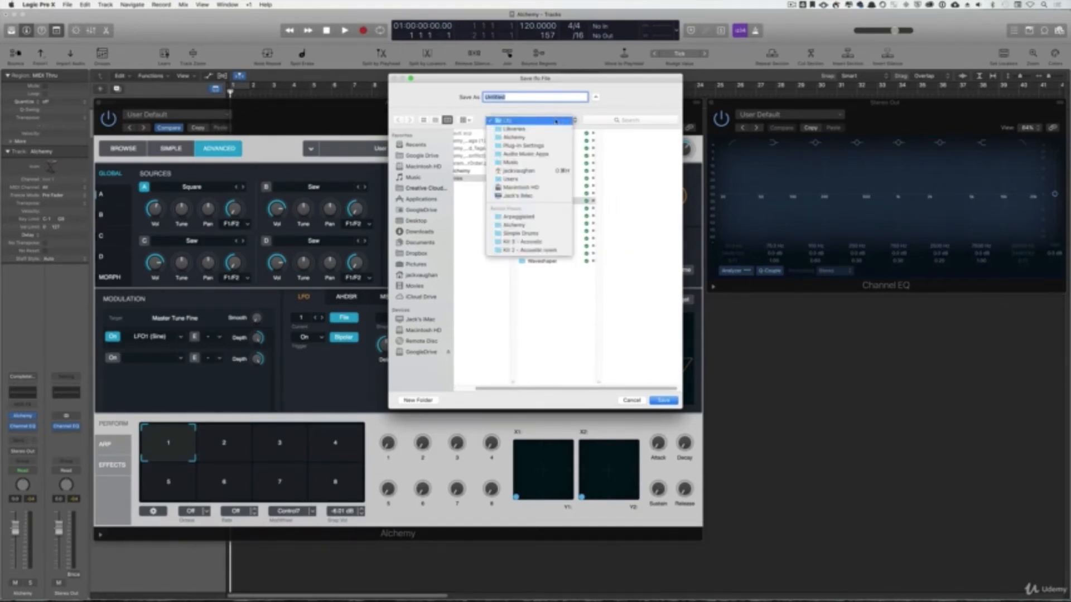
pyautogui.click(595, 120)
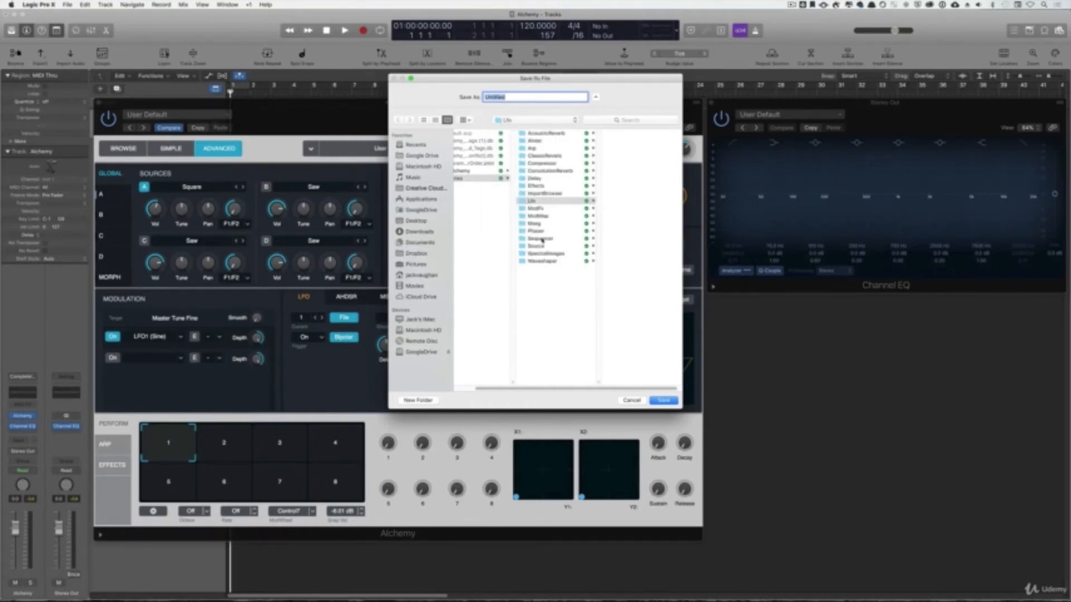
pyautogui.hscroll(-2, 541, 240)
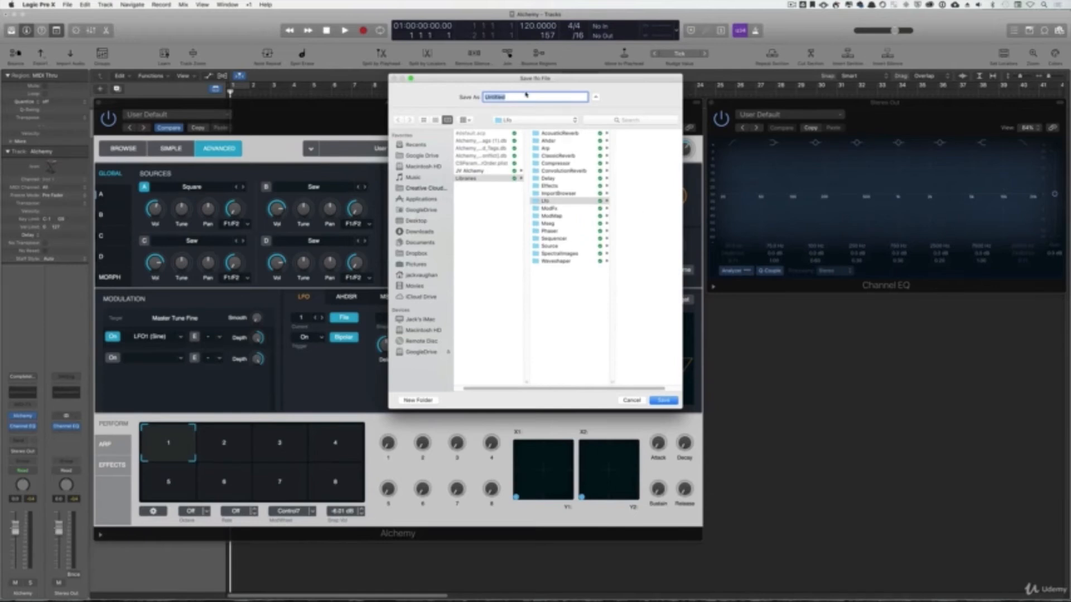
pyautogui.write('Fast LFO with delay')
pyautogui.press('Return')
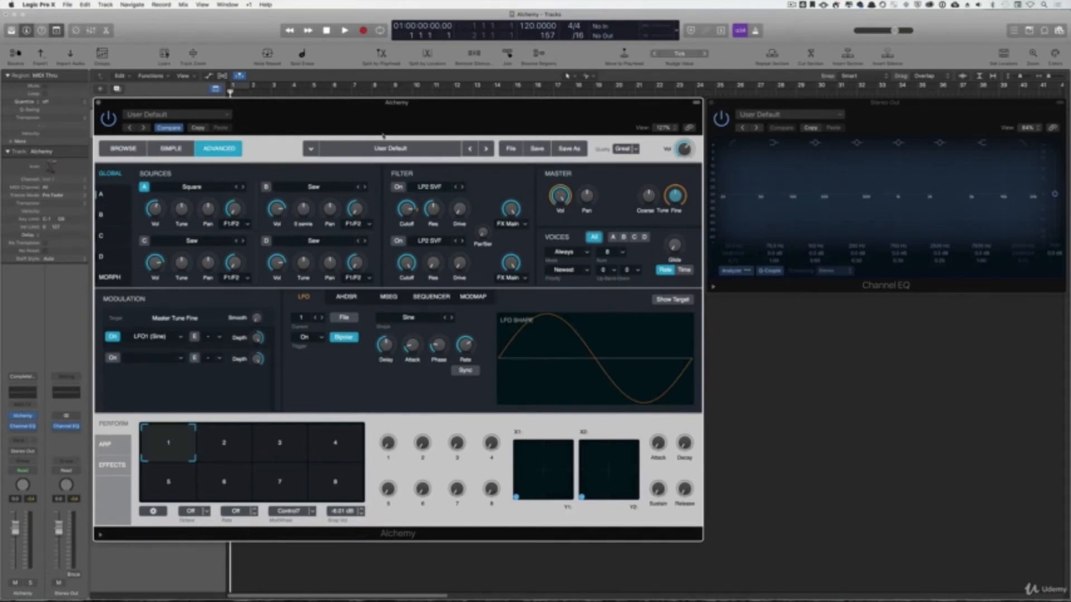
# - Recall the synth's default setting and load the saved Fast LFO with Delay preset into LFO 1
pyautogui.click(184, 114)
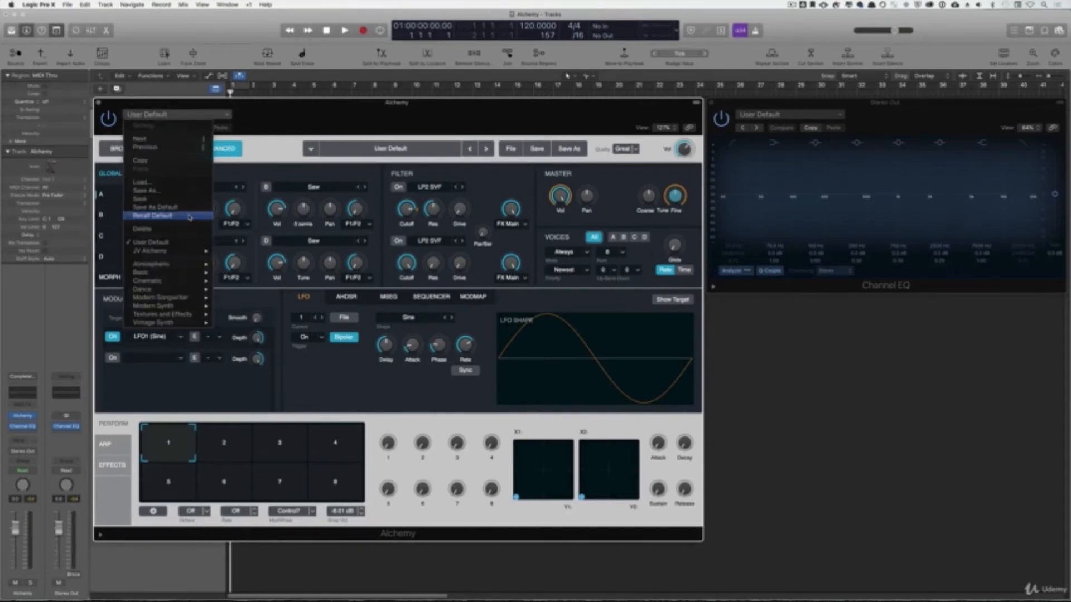
pyautogui.click(190, 217)
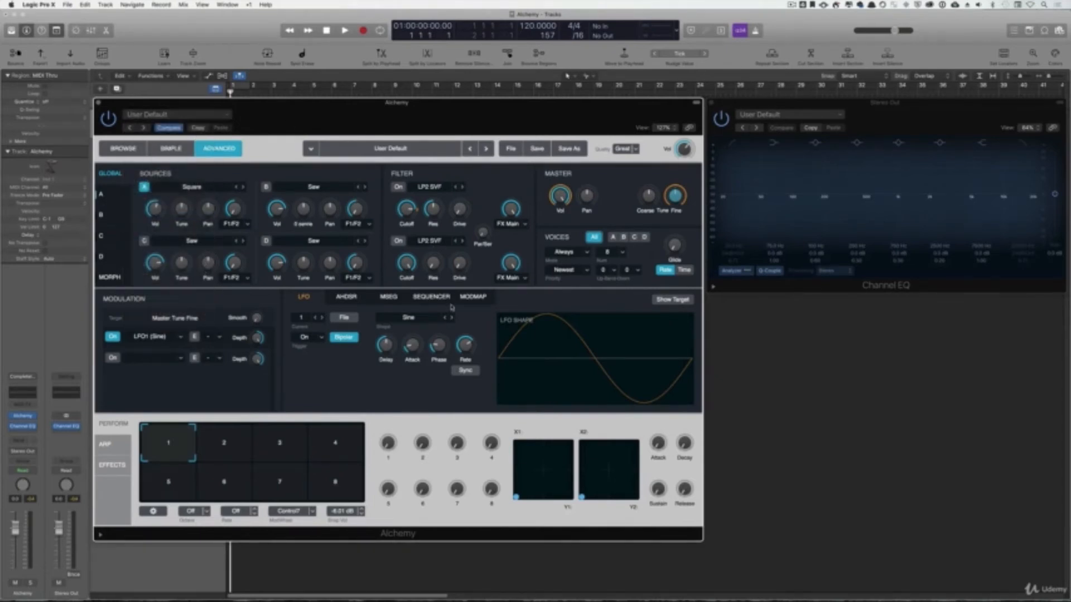
pyautogui.click(345, 318)
pyautogui.moveTo(363, 333)
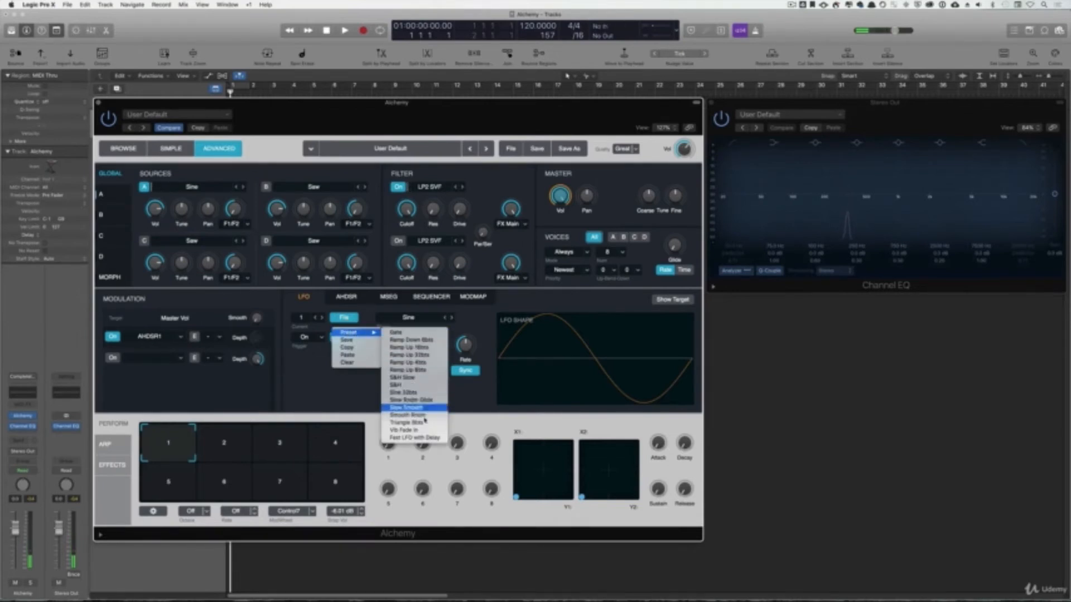
pyautogui.click(425, 438)
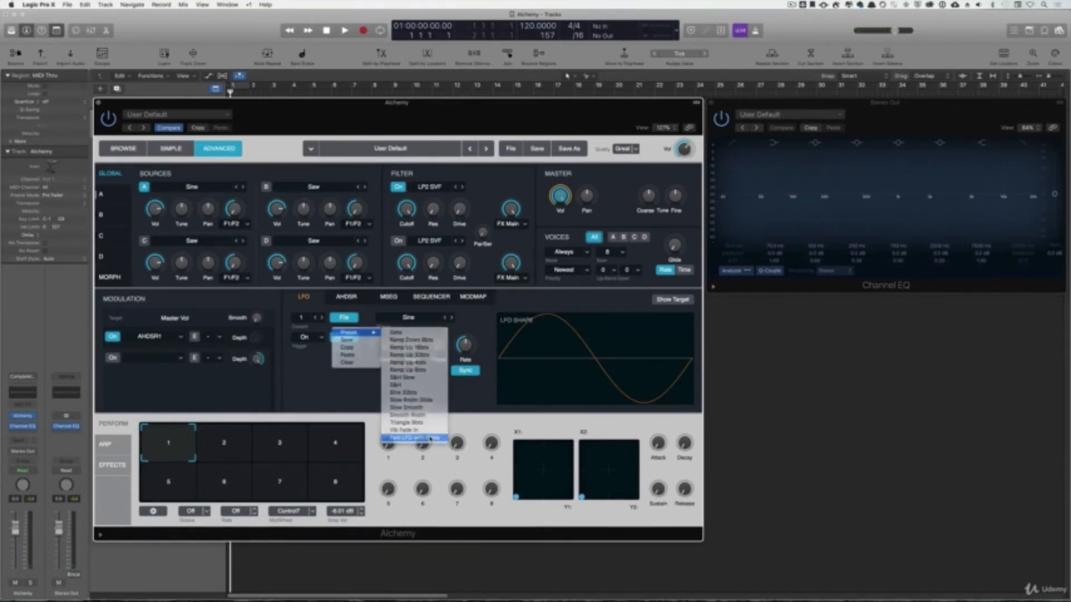
# - Target the master fine tuning and assign LFO1 as its modulation source
pyautogui.click(674, 195)
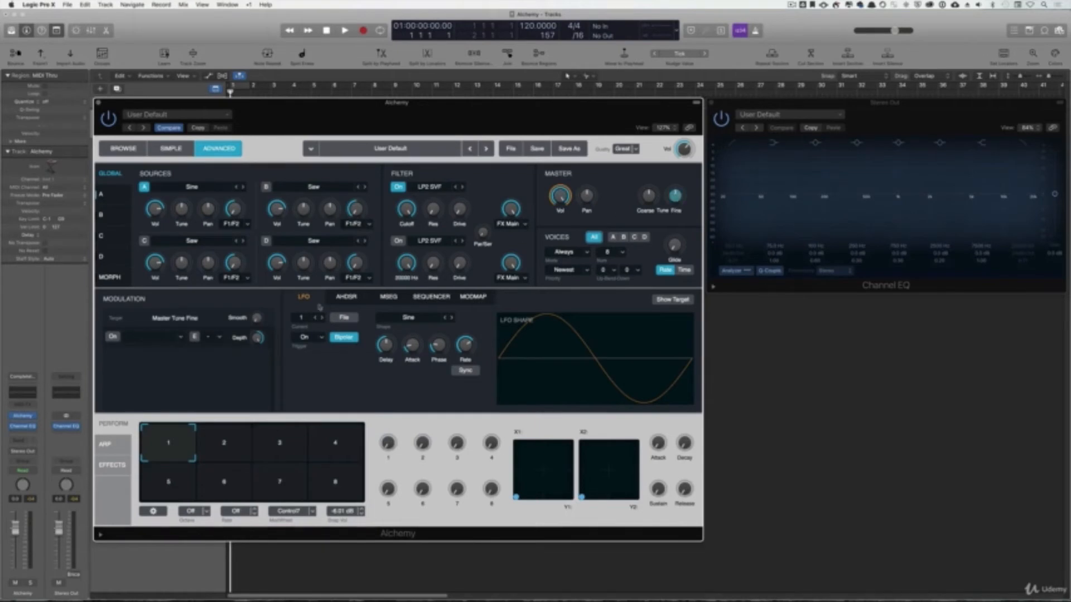
pyautogui.click(112, 336)
pyautogui.click(179, 337)
pyautogui.moveTo(167, 350)
pyautogui.click(212, 351)
# - Turn Filter 1 off and set Source A's waveform to Square
pyautogui.click(406, 209)
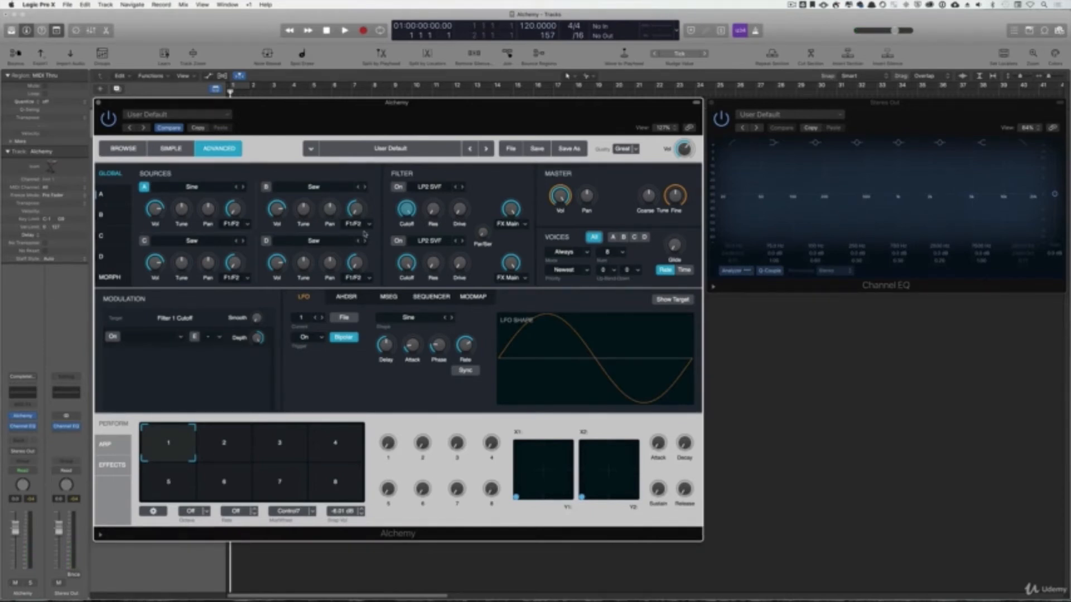
pyautogui.click(411, 319)
pyautogui.moveTo(417, 331)
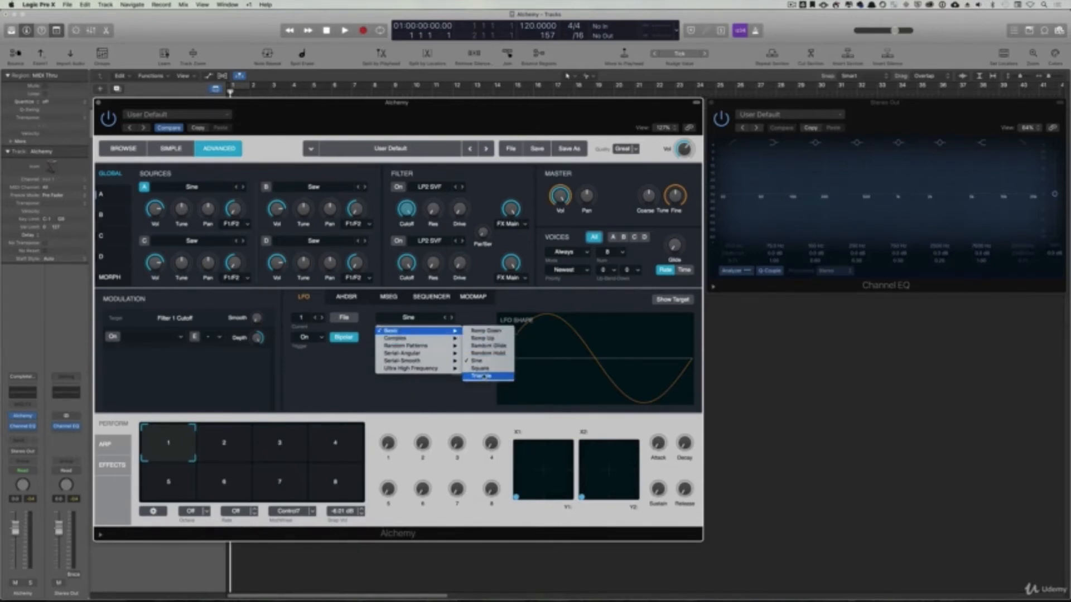
pyautogui.click(472, 314)
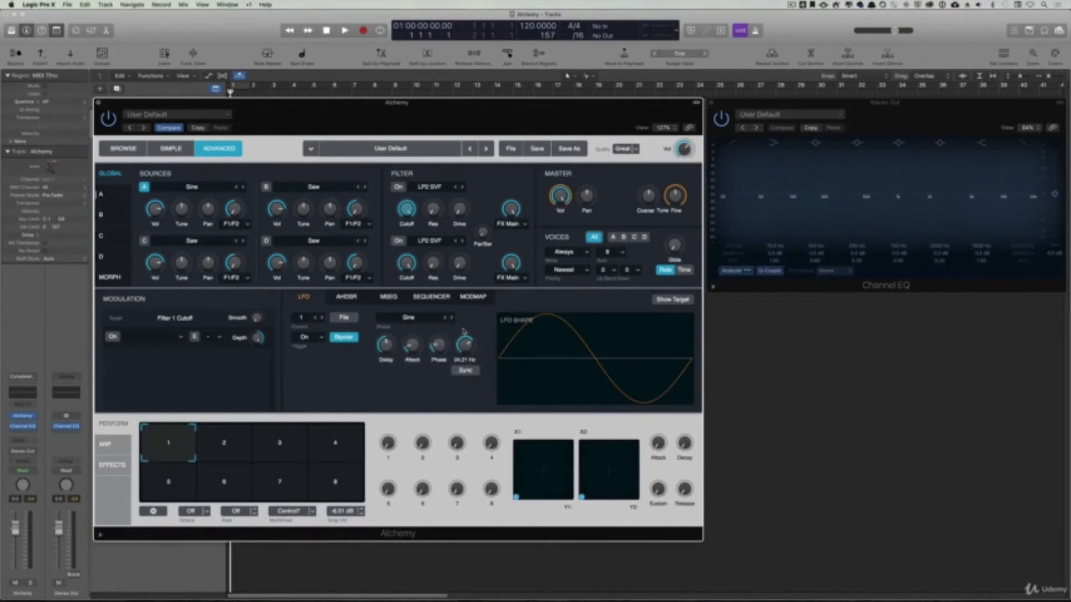
pyautogui.click(241, 187)
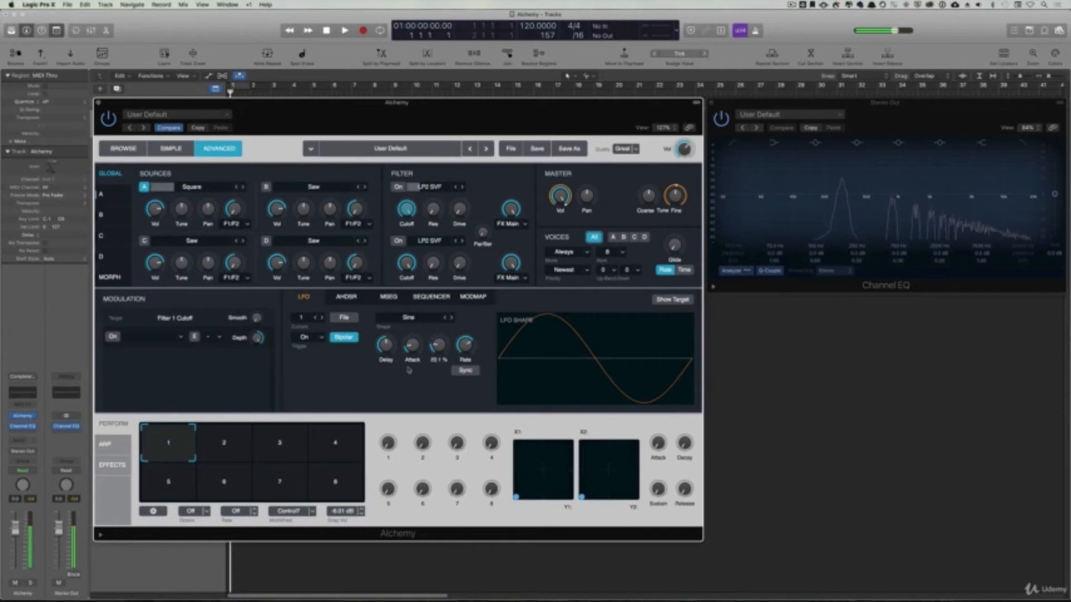
# - Clear LFO 1's settings back to their initial state
pyautogui.click(344, 317)
pyautogui.moveTo(349, 334)
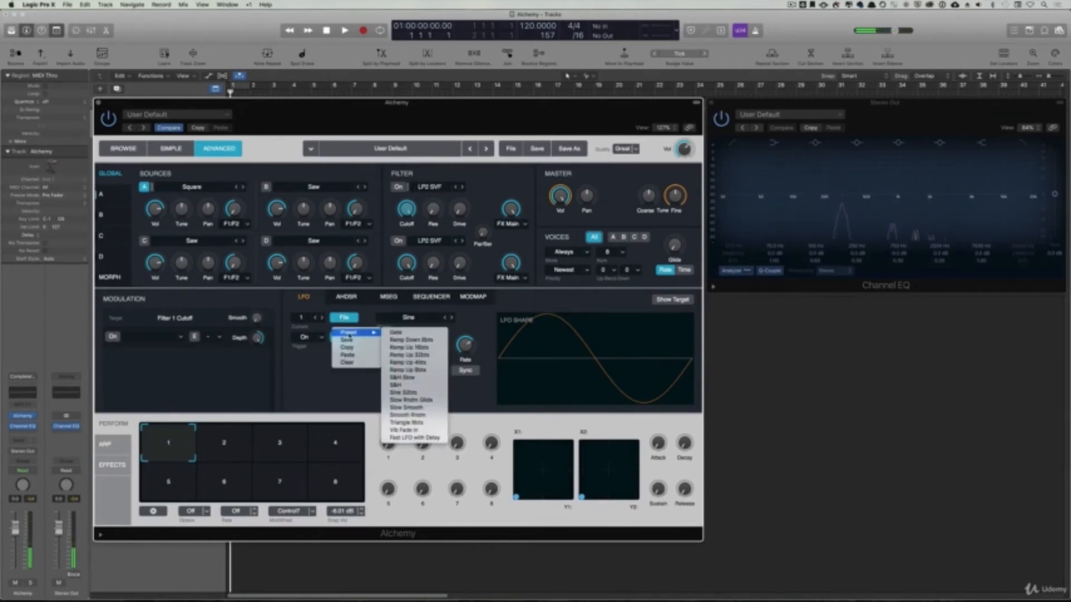
pyautogui.click(358, 363)
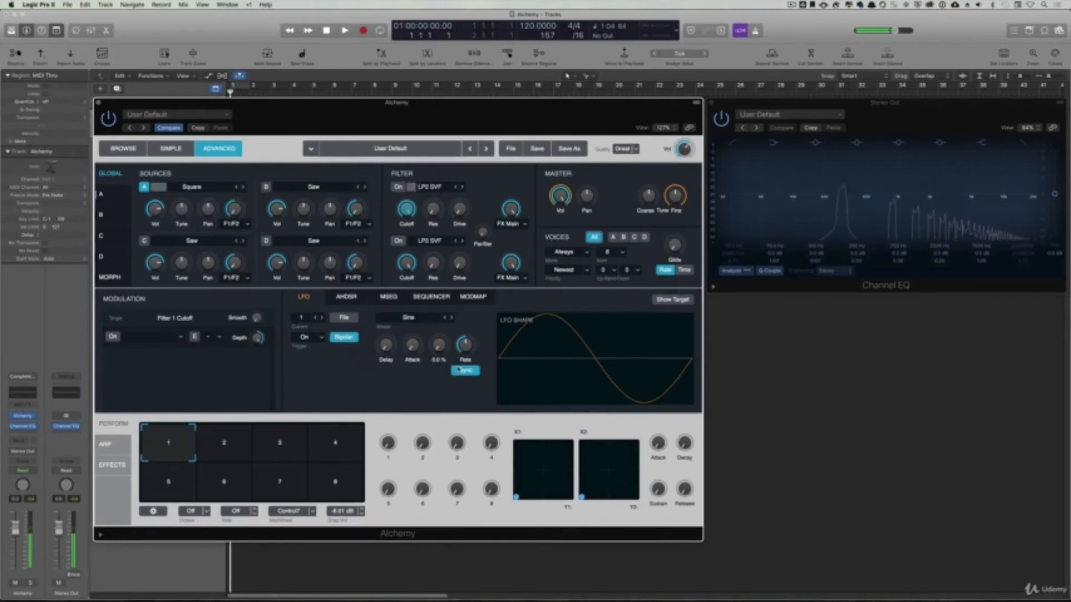
# - Audition LFO 1's complex shapes from Noisy Pattern through Odd Beat 1, ending on Pattern 02
pyautogui.click(449, 321)
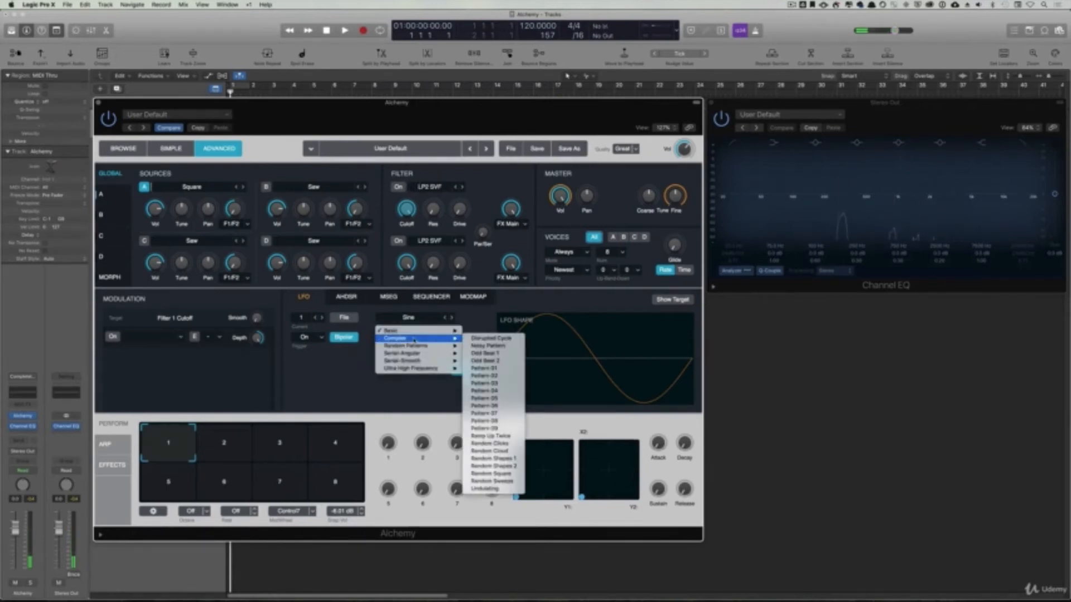
pyautogui.click(488, 346)
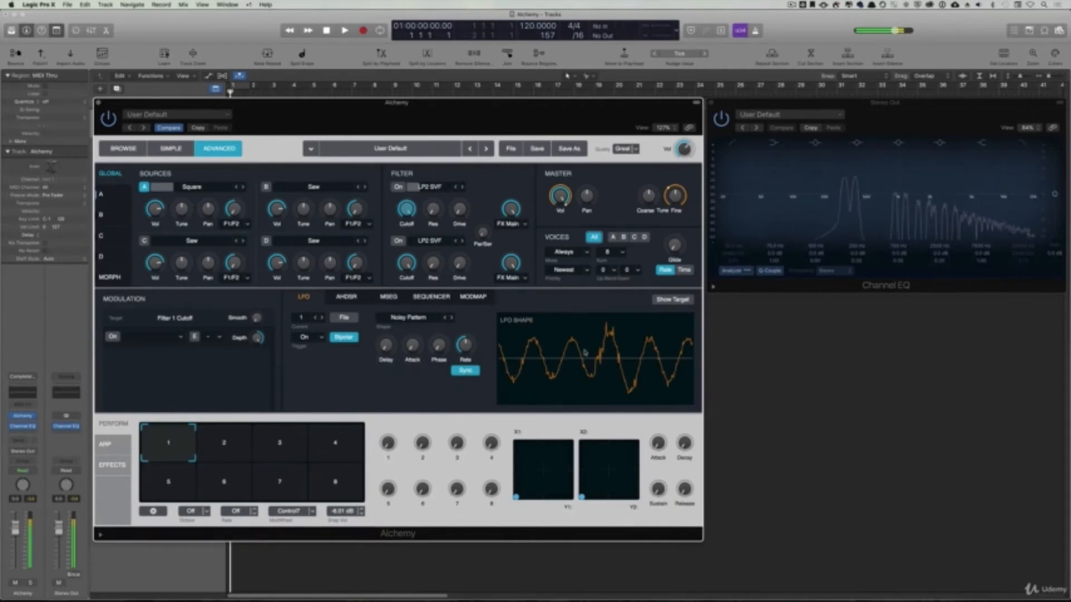
pyautogui.click(451, 317)
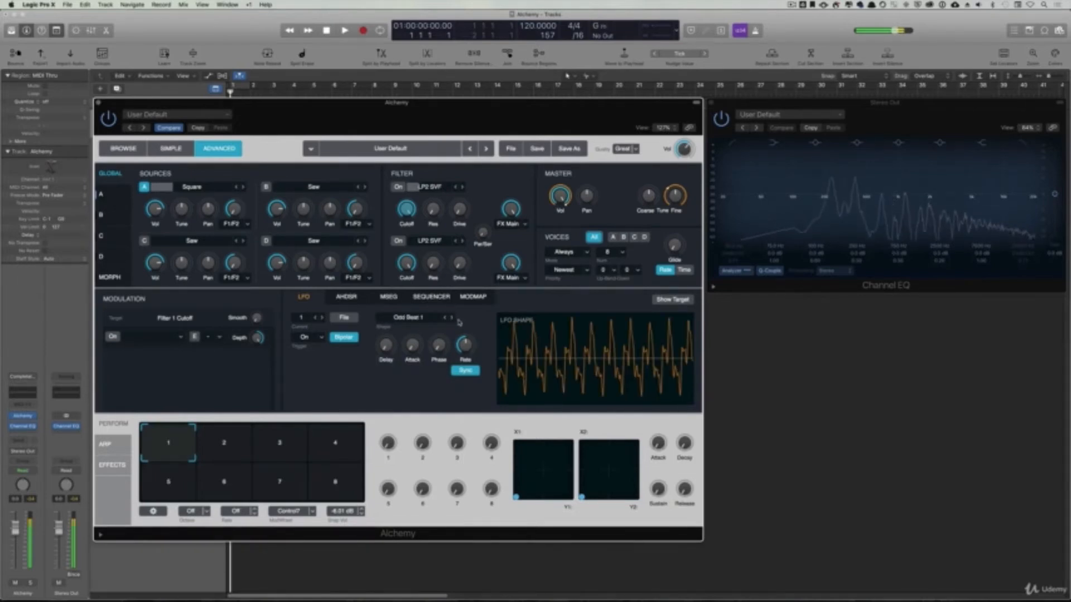
pyautogui.click(451, 317)
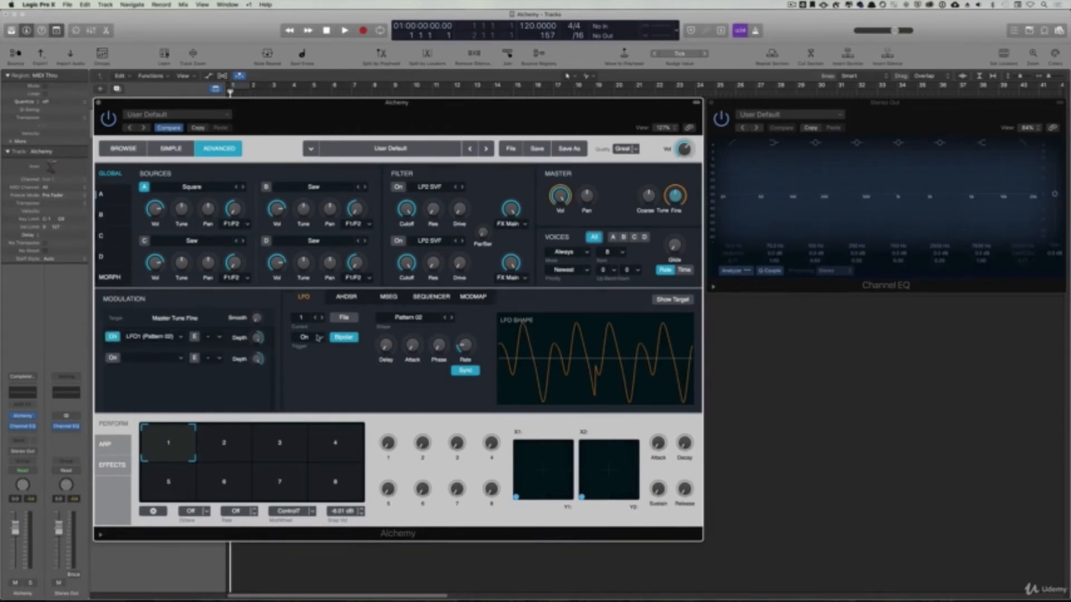
# - Set LFO 1's shape to the basic Sine and turn off its tempo sync
pyautogui.click(321, 337)
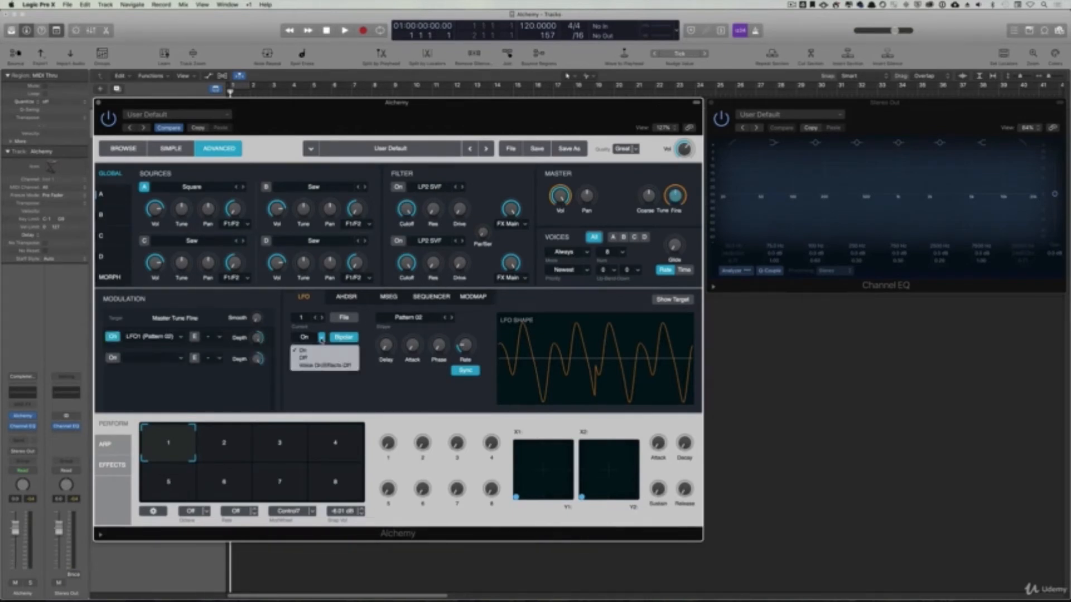
pyautogui.click(366, 338)
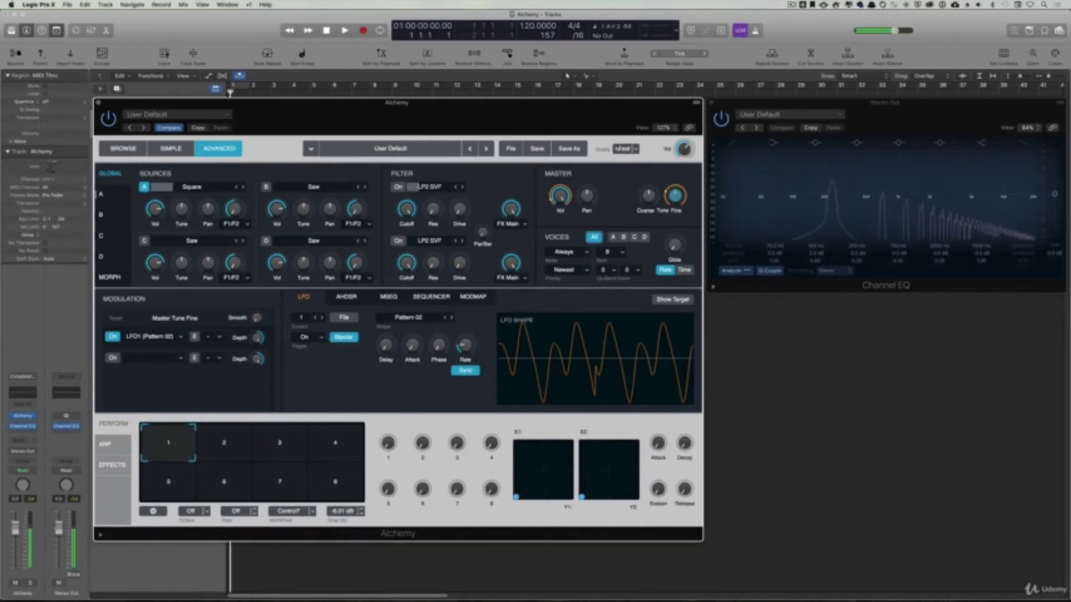
pyautogui.click(416, 319)
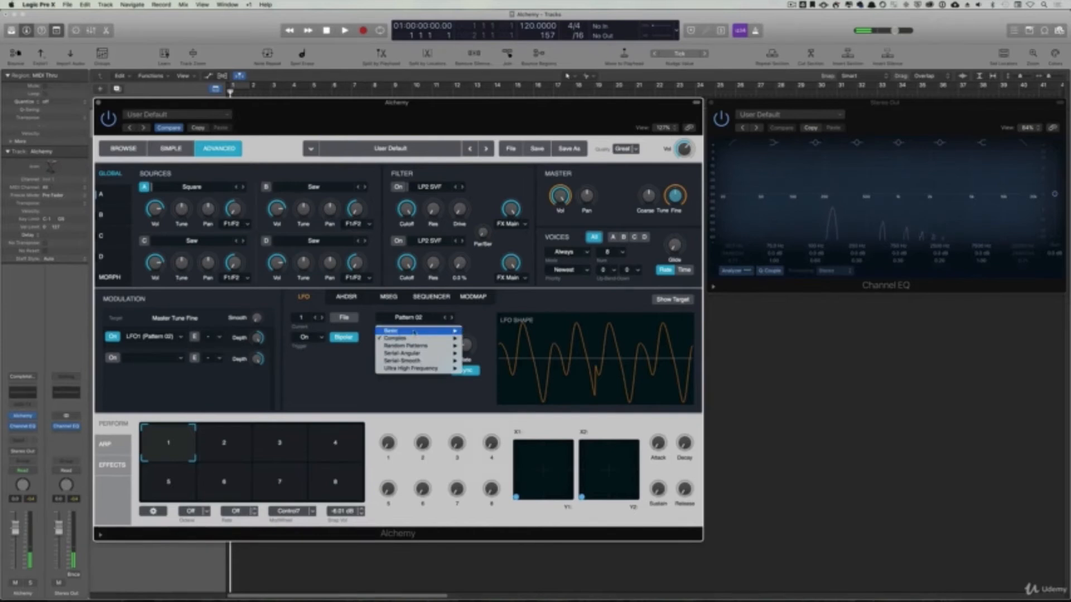
pyautogui.moveTo(424, 330)
pyautogui.click(478, 361)
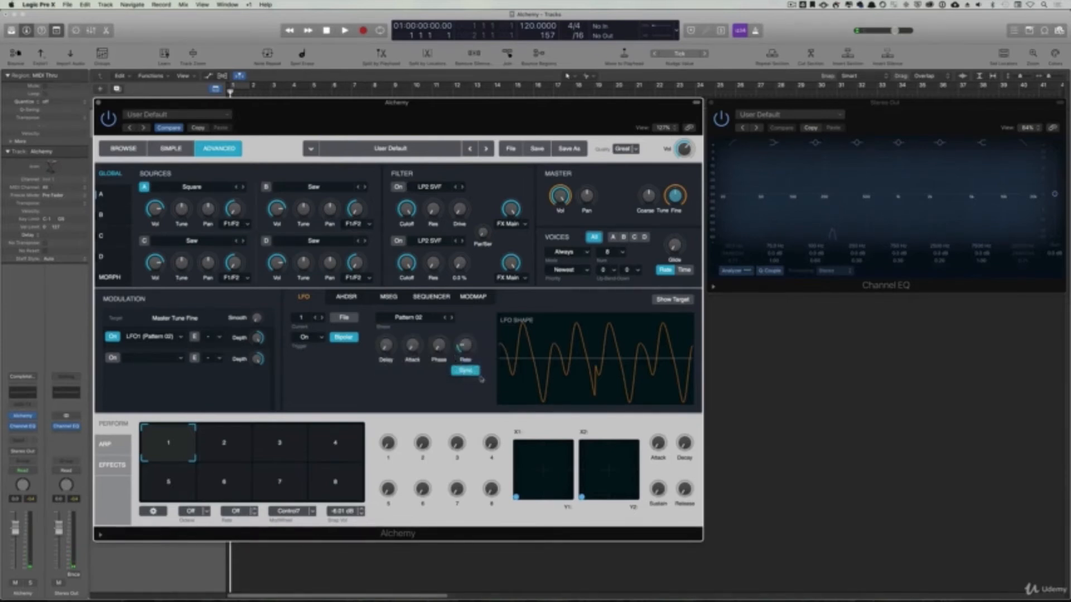
pyautogui.click(465, 370)
pyautogui.moveTo(463, 351)
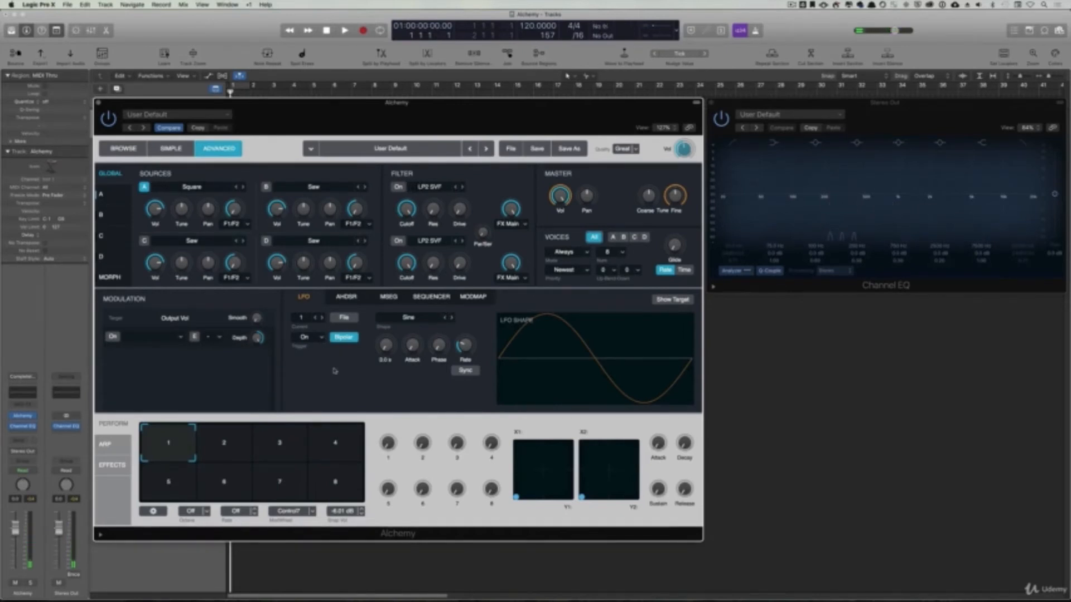
# - Try LFO 1 with its trigger set to Off, and return the trigger to On
pyautogui.click(322, 338)
pyautogui.click(322, 360)
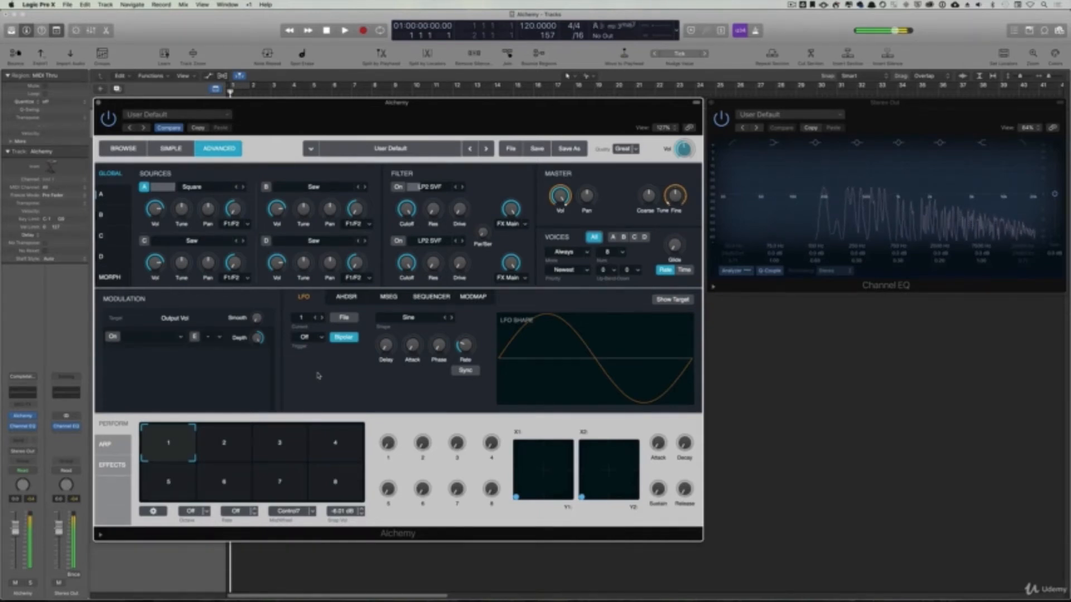
pyautogui.click(322, 338)
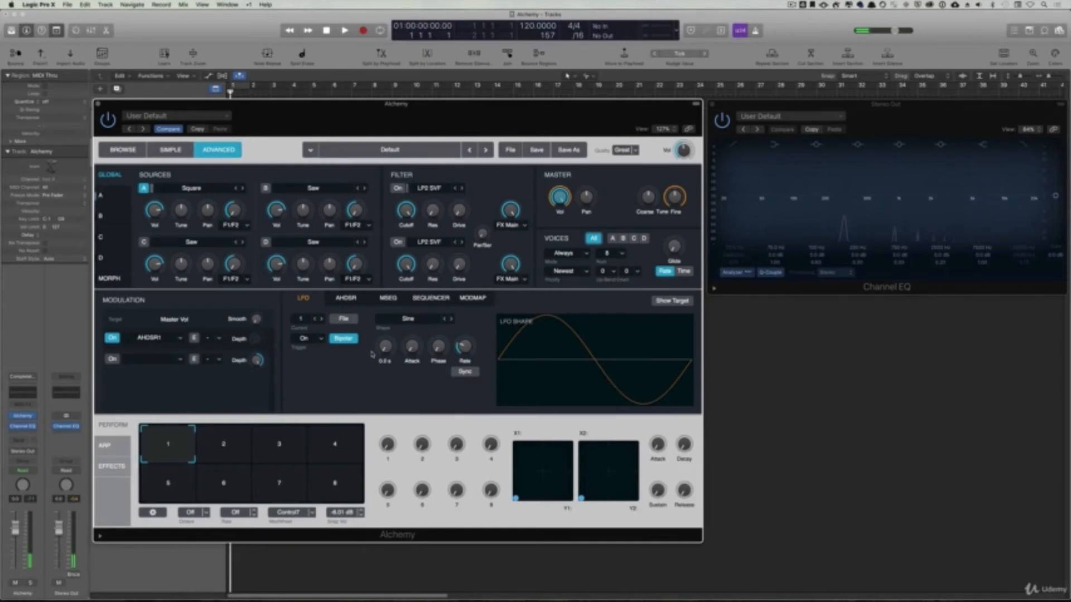
# - Target the master fine tuning with LFO1 (Sine) as modulation source and raise LFO 1's delay
pyautogui.click(676, 198)
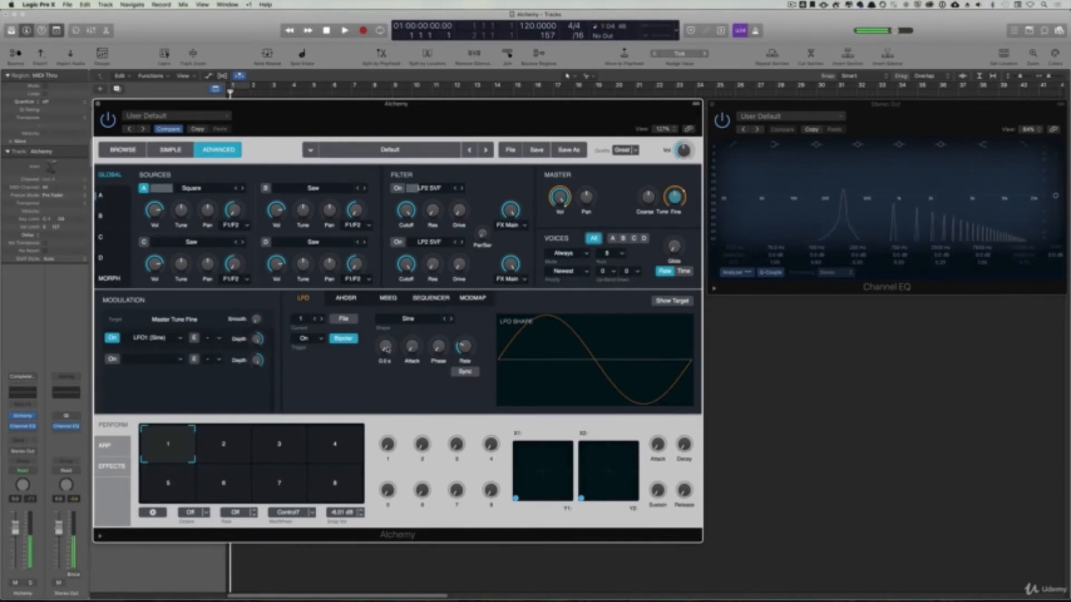
pyautogui.moveTo(385, 349); pyautogui.dragTo(389, 276)
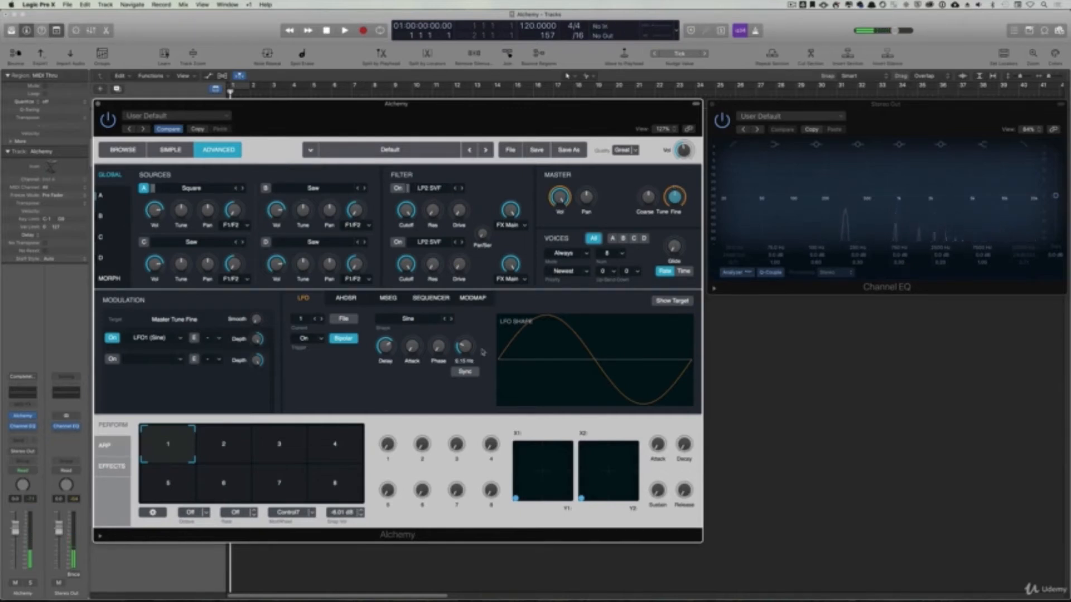
# - Return LFO 1's delay to zero and raise its attack so the modulation fades in slowly
pyautogui.moveTo(421, 350)
pyautogui.moveTo(386, 347); pyautogui.dragTo(410, 372)
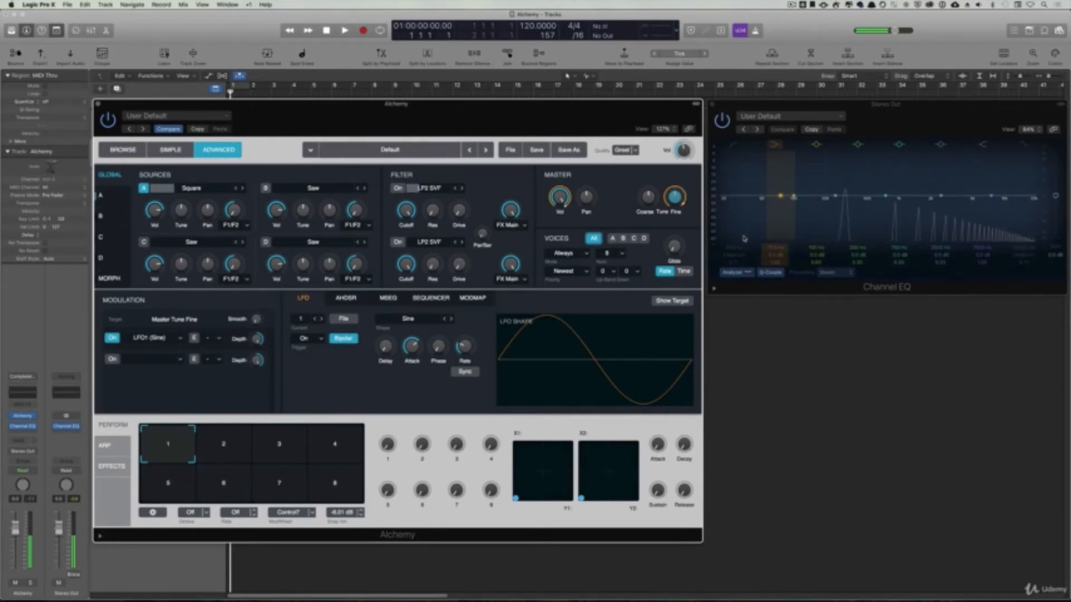
pyautogui.moveTo(412, 347); pyautogui.dragTo(413, 332)
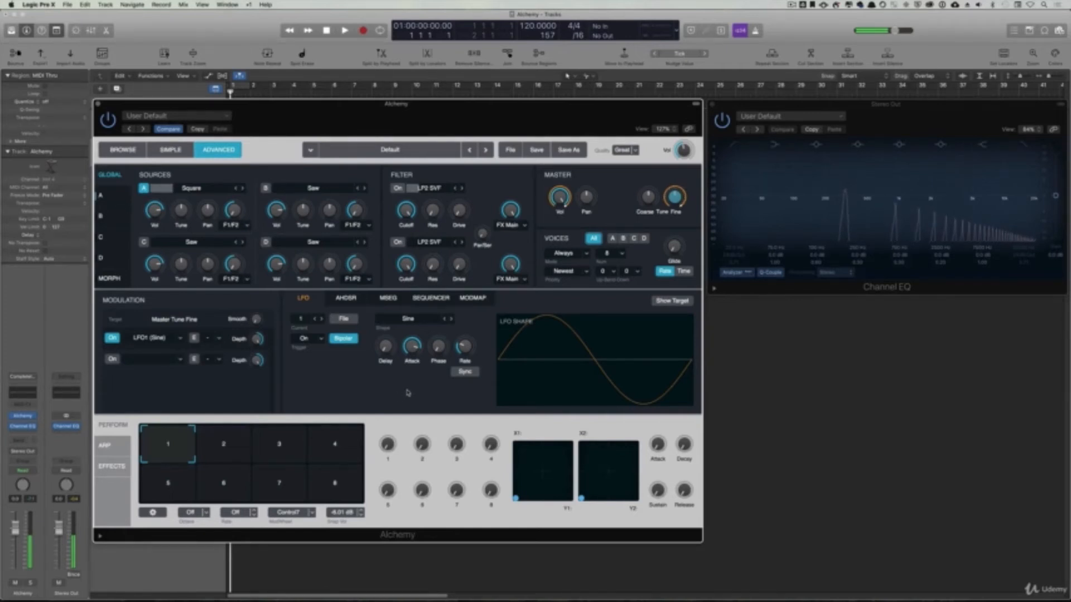
pyautogui.moveTo(420, 346)
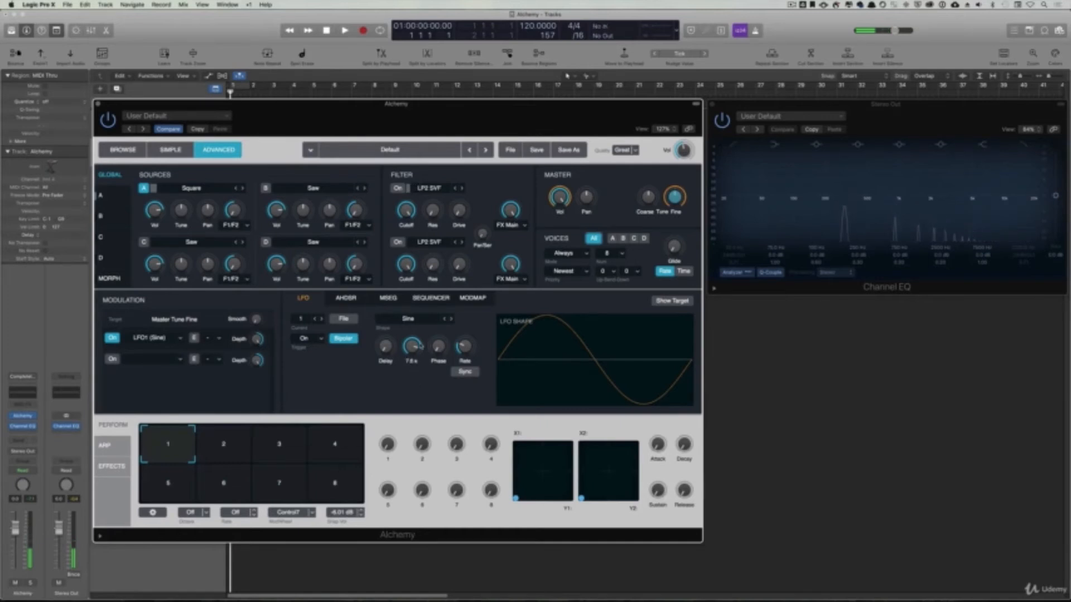
pyautogui.moveTo(674, 198)
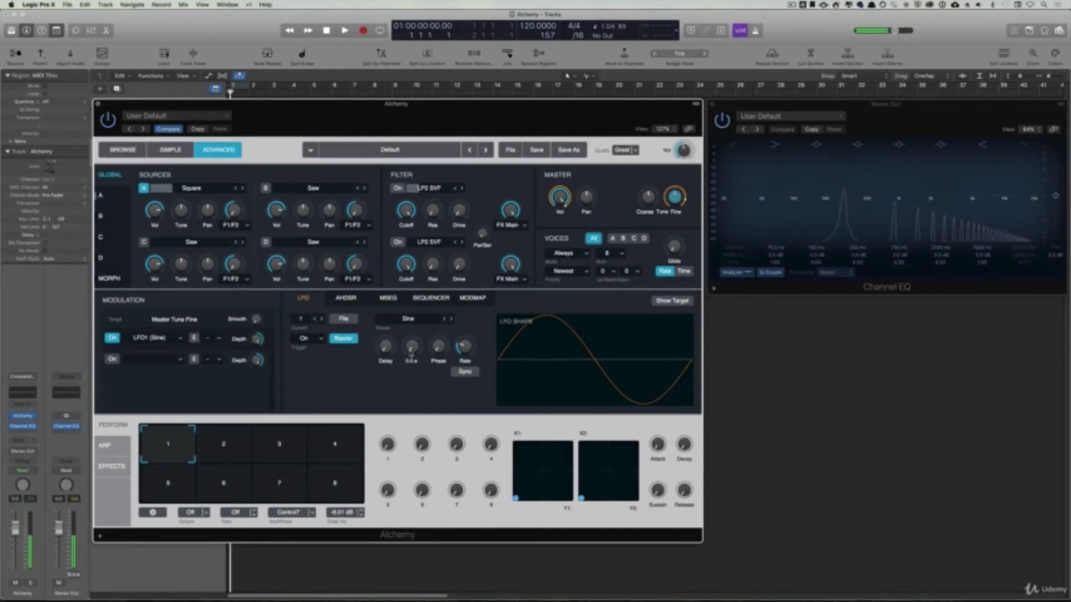
# - Check LFO 1's trigger options and shift the phase of its sine wave
pyautogui.click(322, 339)
pyautogui.click(400, 371)
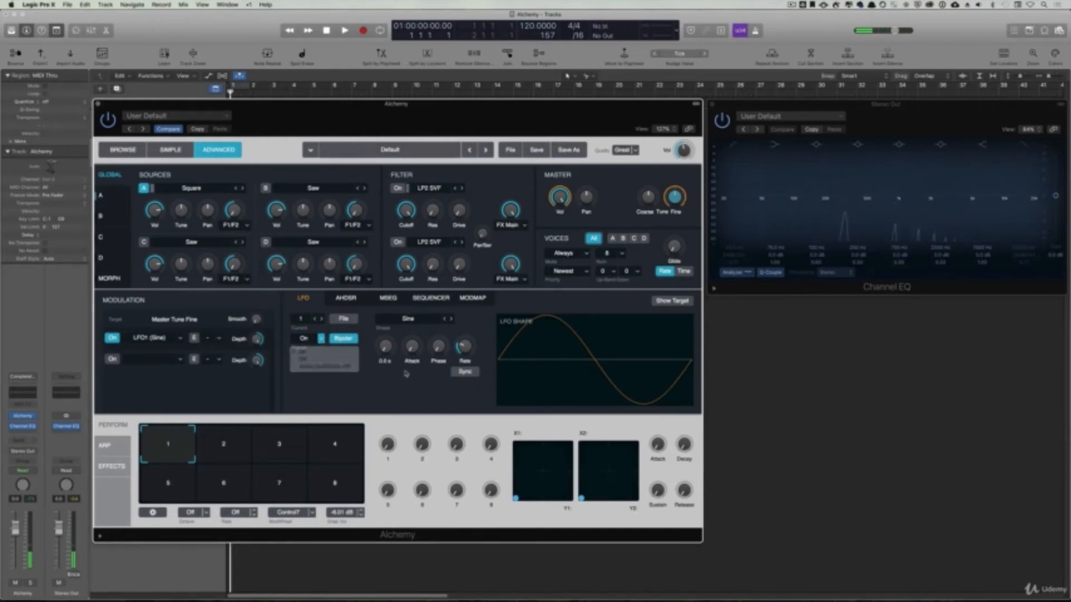
pyautogui.moveTo(438, 352); pyautogui.dragTo(445, 292)
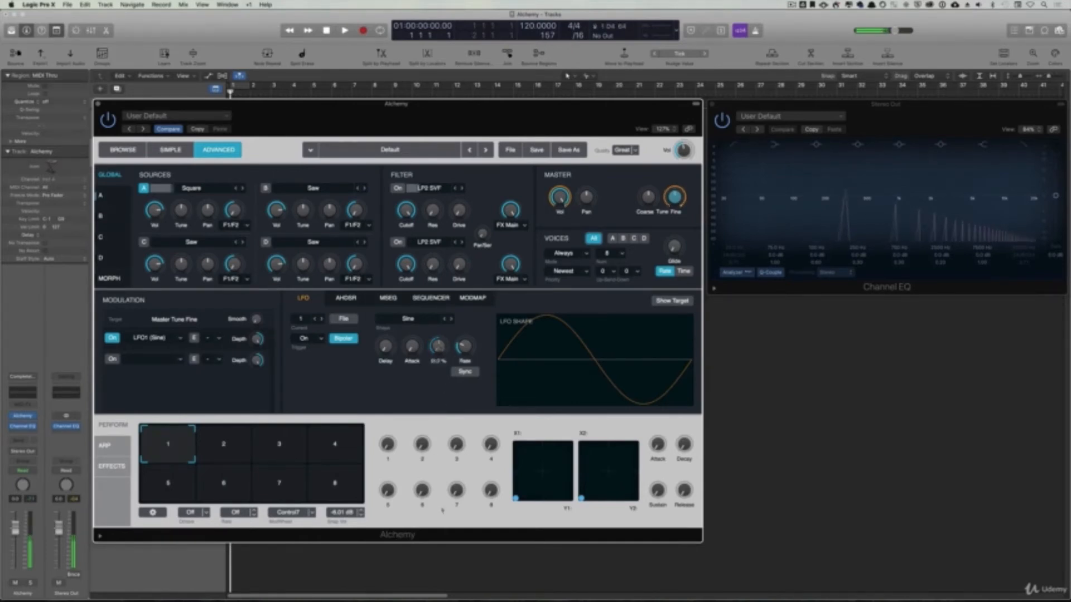
# - Switch LFO 1's tempo sync on and off again, and adjust its free-running rate
pyautogui.click(466, 373)
pyautogui.click(469, 372)
pyautogui.moveTo(468, 351)
pyautogui.mouseDown()
pyautogui.moveTo(465, 333)
pyautogui.moveTo(466, 351)
pyautogui.mouseUp()
# - Toggle LFO 1's Bipolar mode off and on to compare its effect on the fine tuning
pyautogui.moveTo(408, 342)
pyautogui.click(343, 339)
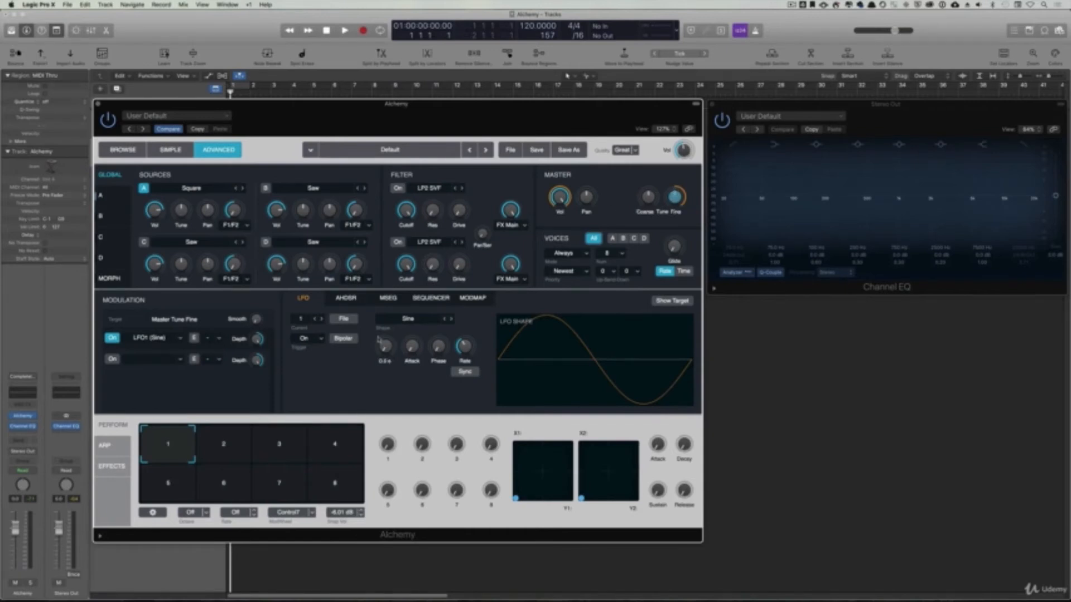
pyautogui.click(343, 338)
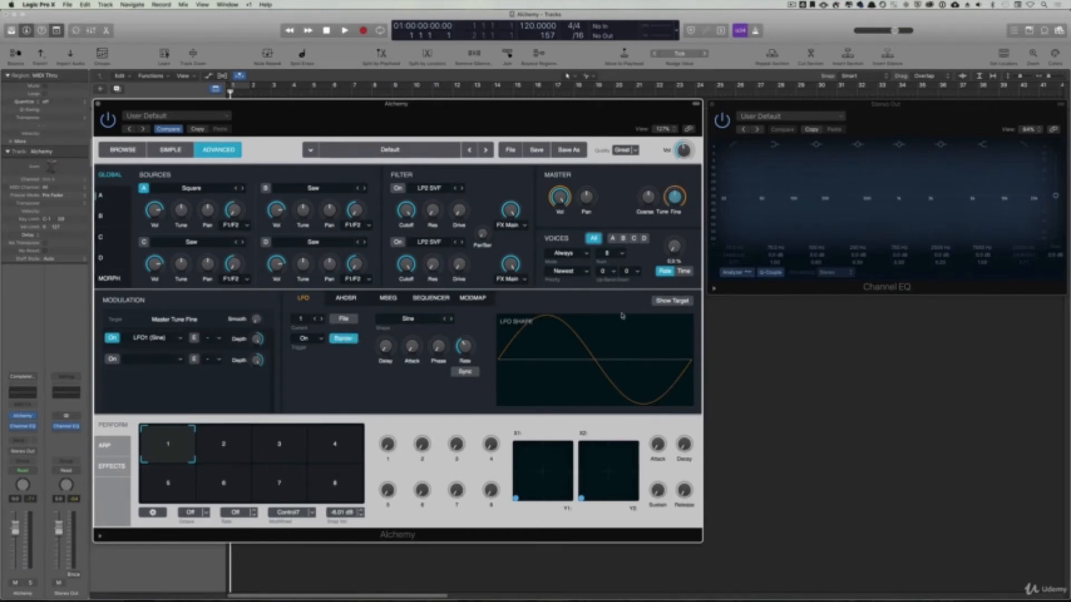
pyautogui.click(344, 339)
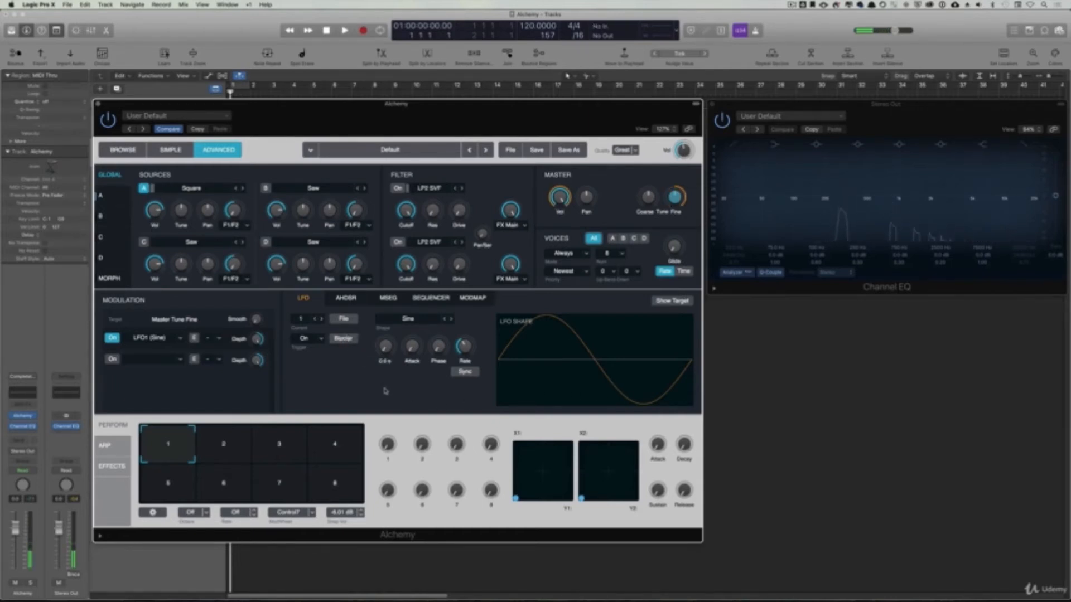
pyautogui.click(349, 338)
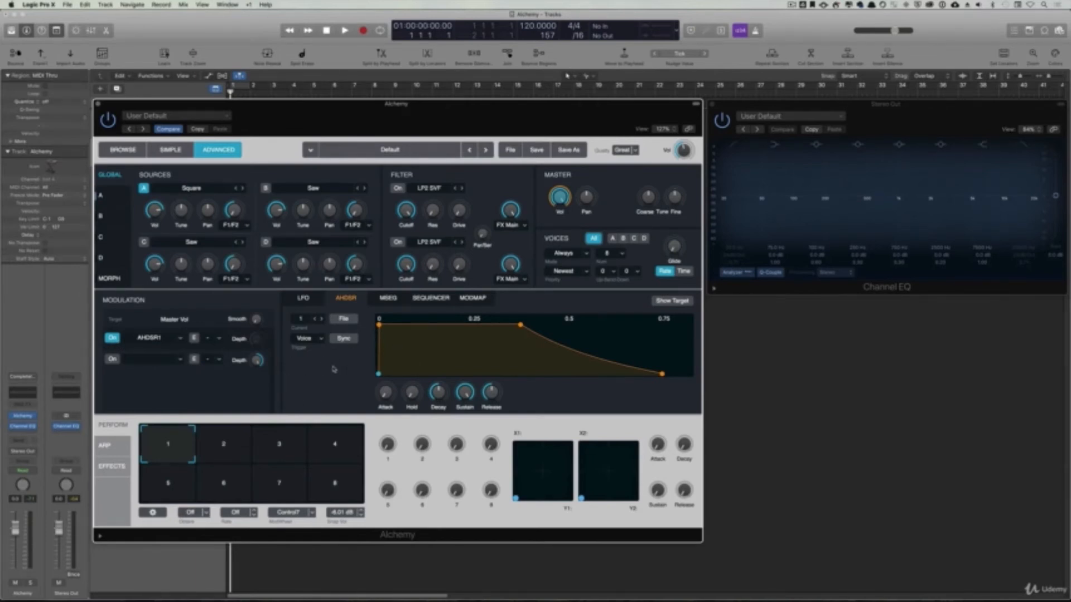
# - Lower AHDSR 1's sustain level and adjust its release time
pyautogui.moveTo(571, 214)
pyautogui.moveTo(383, 396)
pyautogui.moveTo(384, 396); pyautogui.dragTo(462, 441)
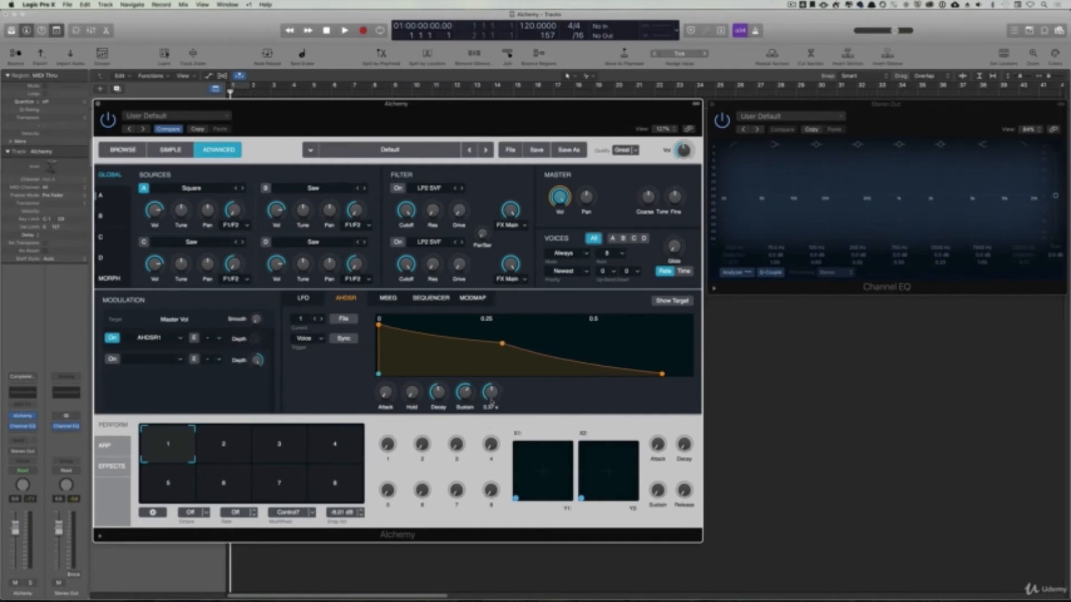
pyautogui.moveTo(491, 398)
pyautogui.mouseDown()
pyautogui.moveTo(491, 384)
pyautogui.moveTo(490, 427)
pyautogui.moveTo(490, 404)
pyautogui.mouseUp()
# - Reshape AHDSR 1 in the envelope graph with a short hold stage and a lower sustain point
pyautogui.moveTo(580, 348); pyautogui.dragTo(423, 337)
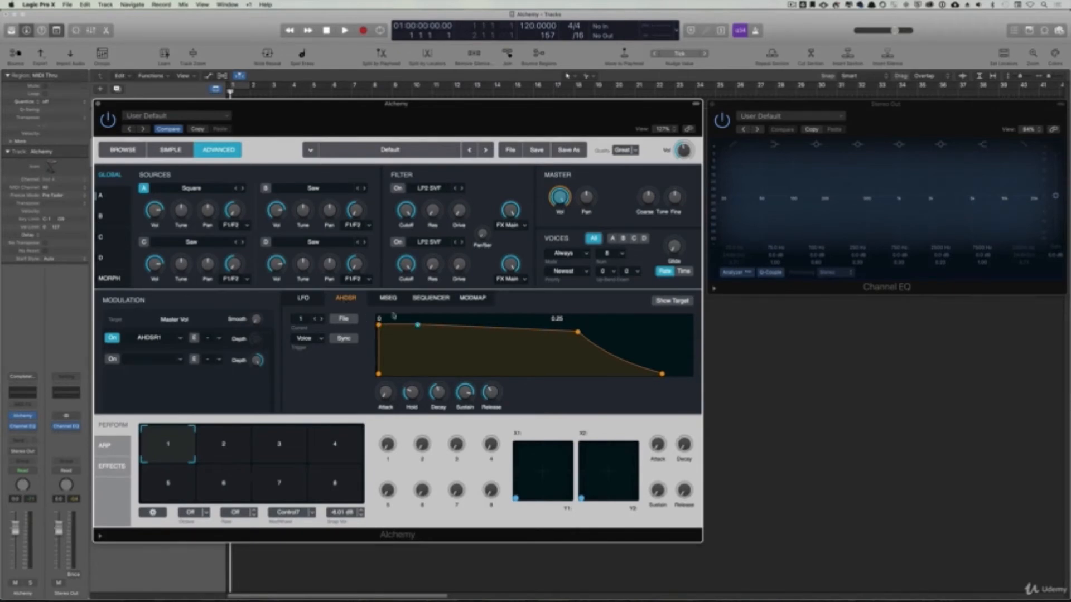
pyautogui.moveTo(375, 403)
pyautogui.moveTo(444, 408)
pyautogui.moveTo(576, 333); pyautogui.dragTo(576, 348)
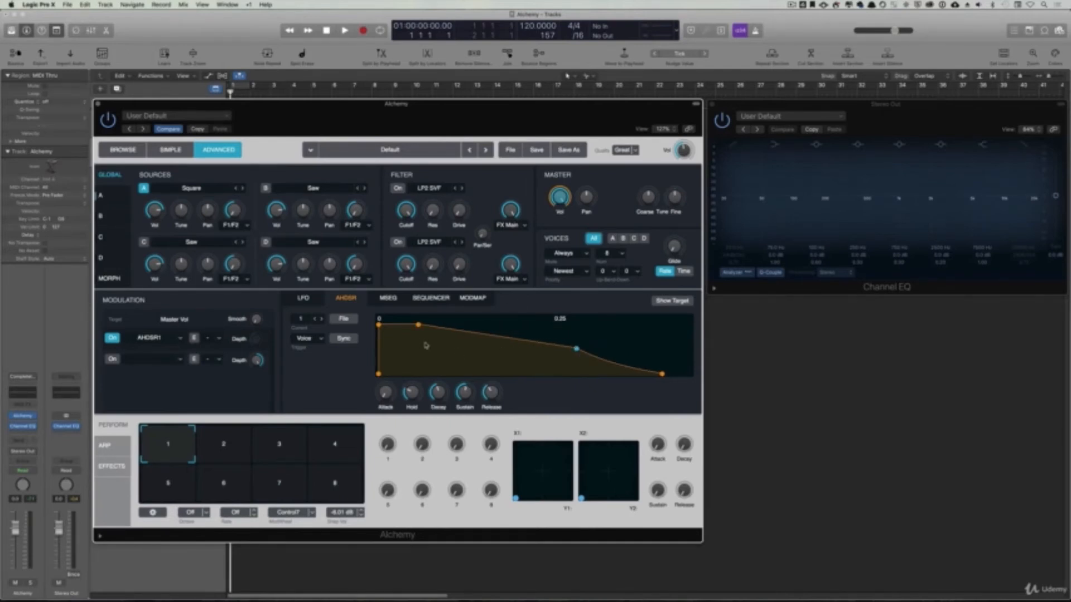
pyautogui.moveTo(418, 325); pyautogui.dragTo(442, 325)
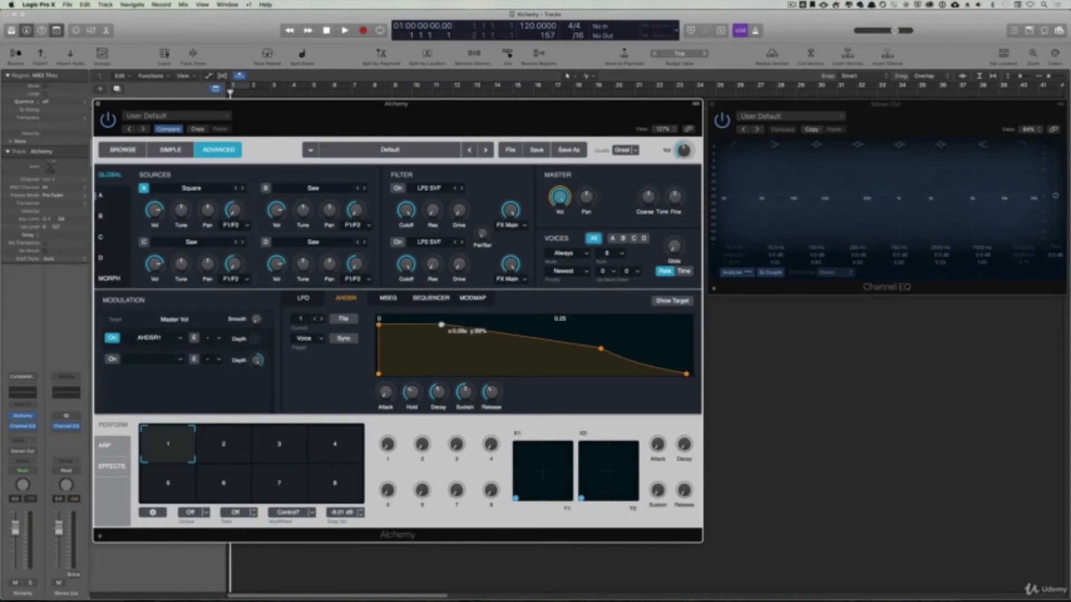
# - Lengthen AHDSR 1's decay and extend its hold stage to about 1.2 s
pyautogui.moveTo(438, 393); pyautogui.dragTo(462, 402)
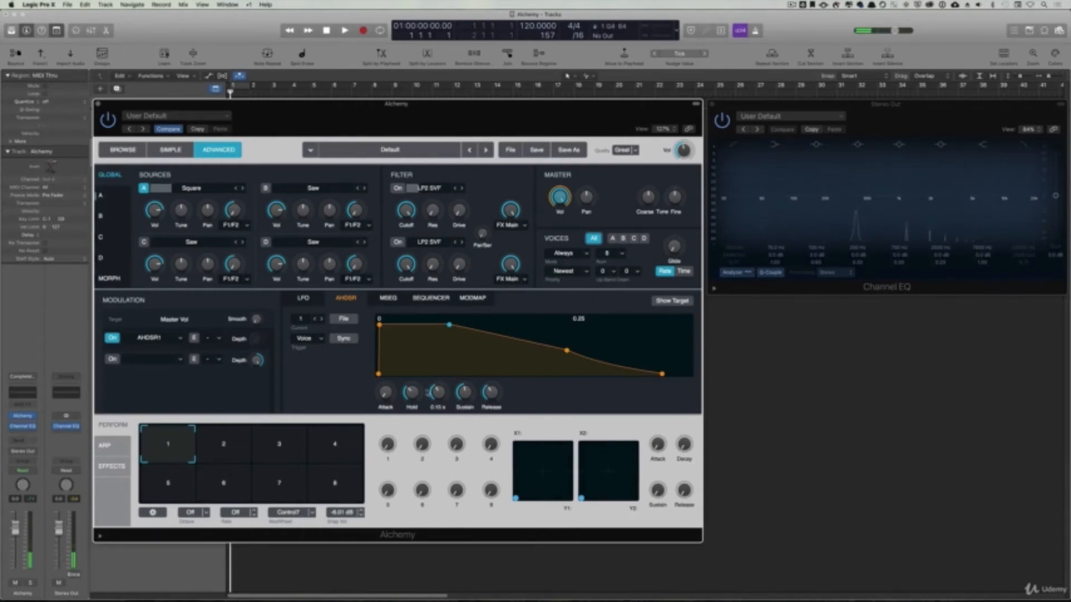
pyautogui.moveTo(410, 391)
pyautogui.mouseDown()
pyautogui.moveTo(411, 381)
pyautogui.moveTo(449, 395)
pyautogui.mouseUp()
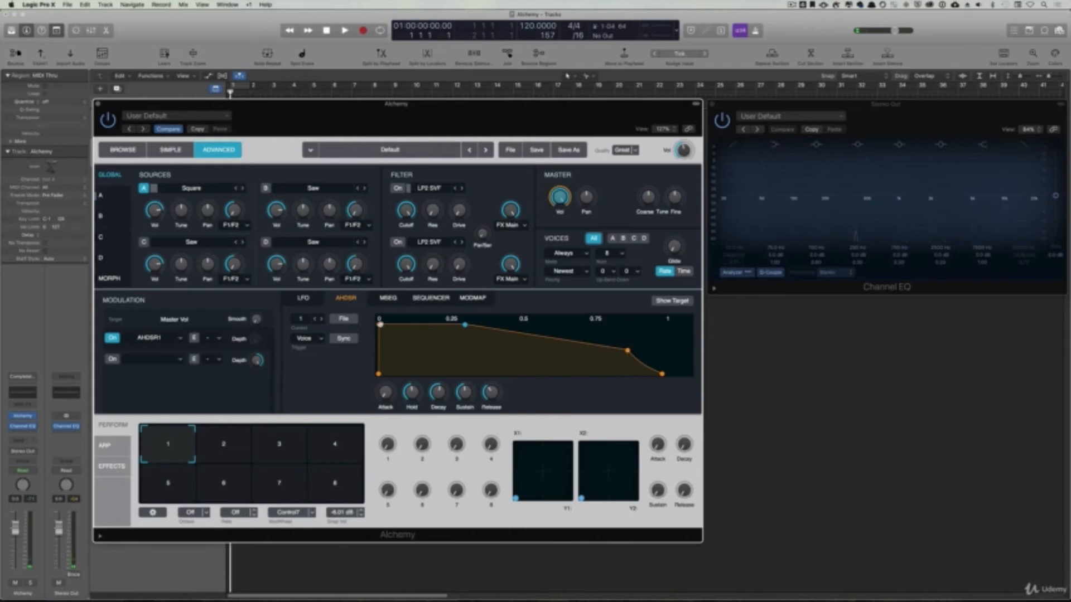
pyautogui.moveTo(410, 397); pyautogui.dragTo(410, 371)
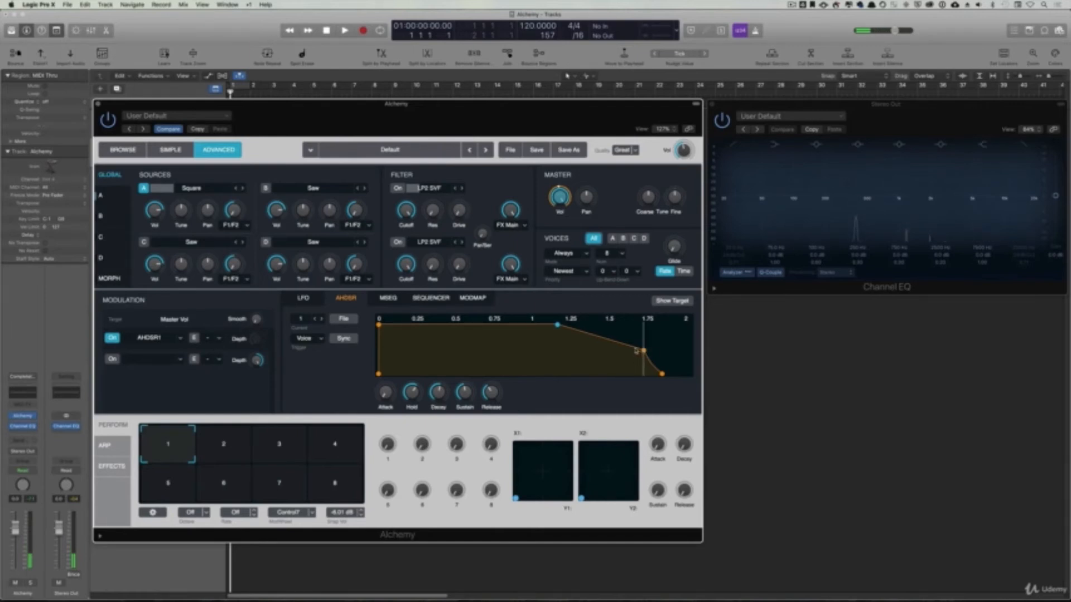
# - Audition AHDSR 1's release at 3.5 s, 0.47 s and about 6.2 s, shorten it to about 0.3 s, and reduce the hold
pyautogui.moveTo(490, 392); pyautogui.dragTo(491, 364)
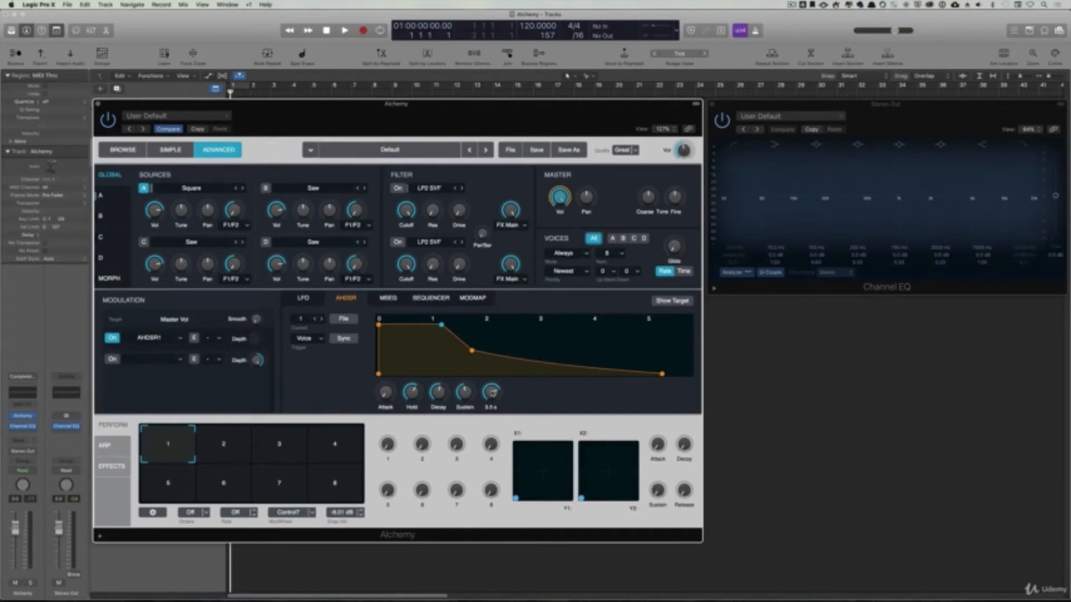
pyautogui.moveTo(492, 392); pyautogui.dragTo(500, 393)
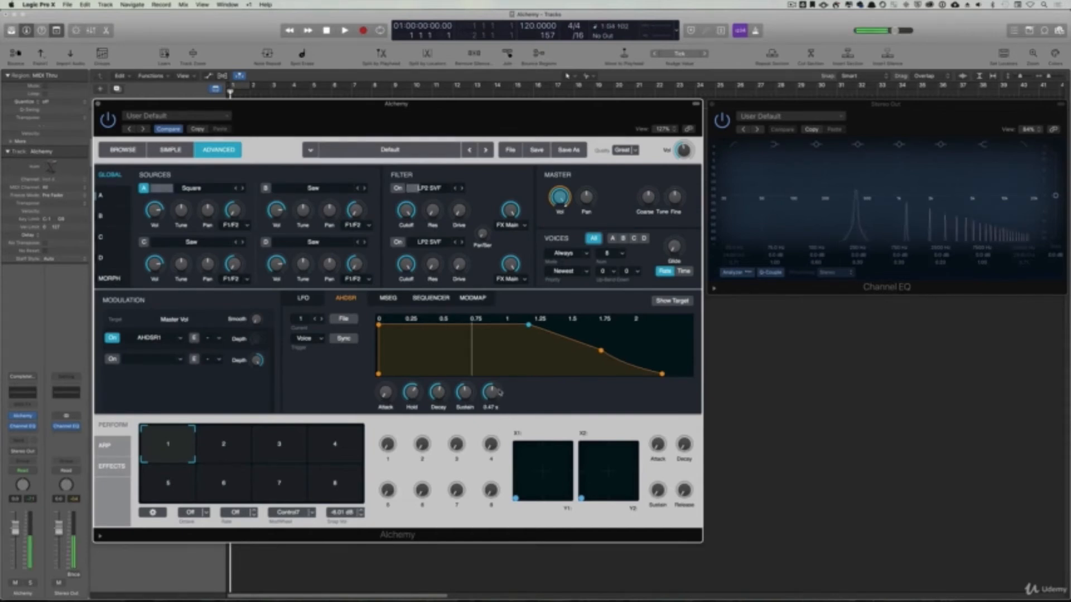
pyautogui.moveTo(499, 400); pyautogui.dragTo(491, 363)
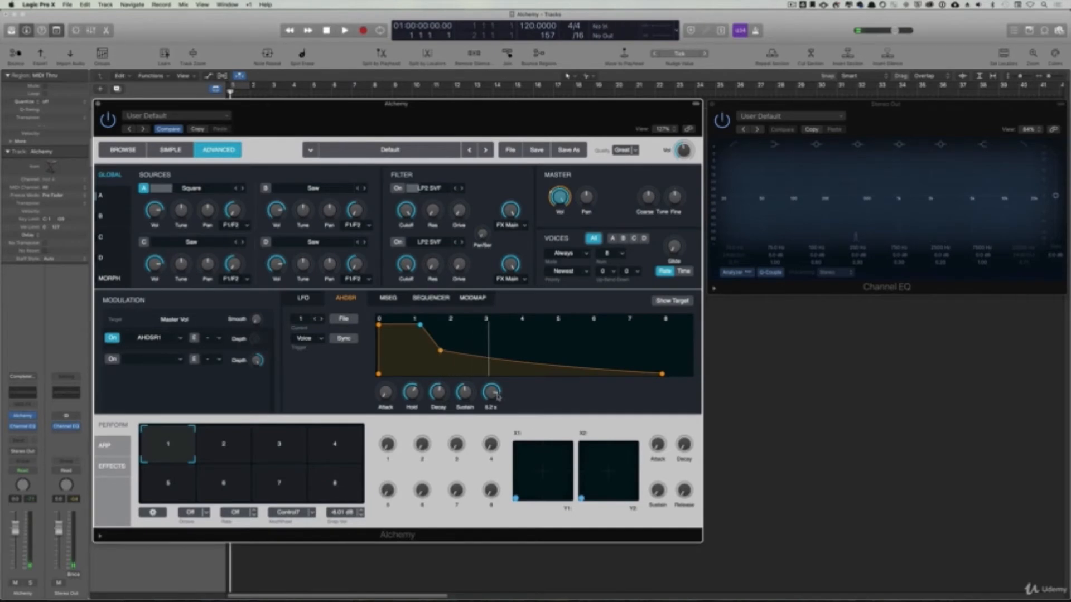
pyautogui.moveTo(491, 393); pyautogui.dragTo(491, 433)
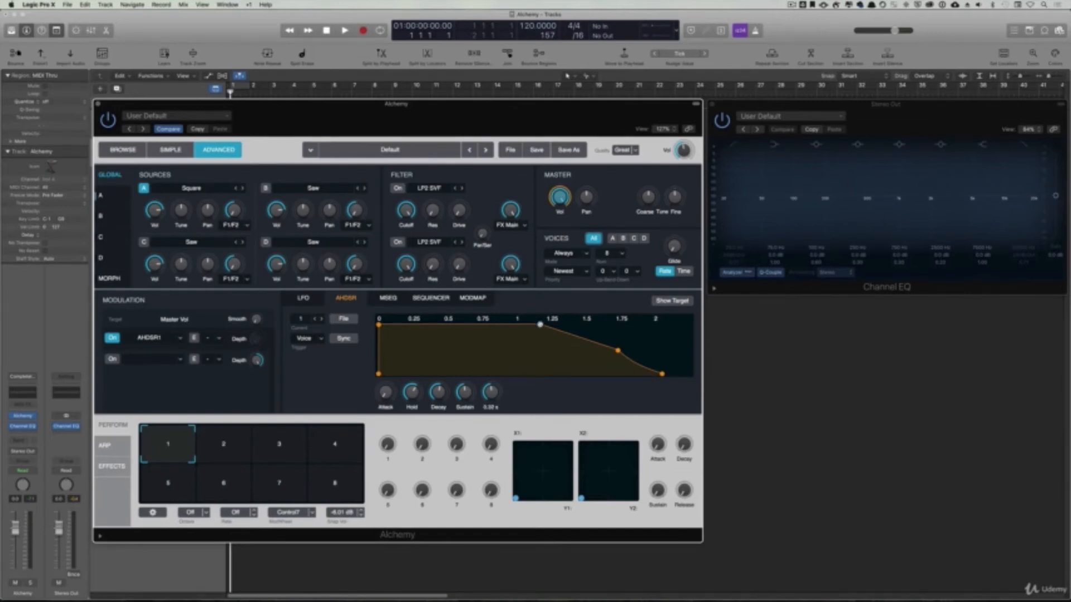
pyautogui.moveTo(538, 327); pyautogui.dragTo(426, 326)
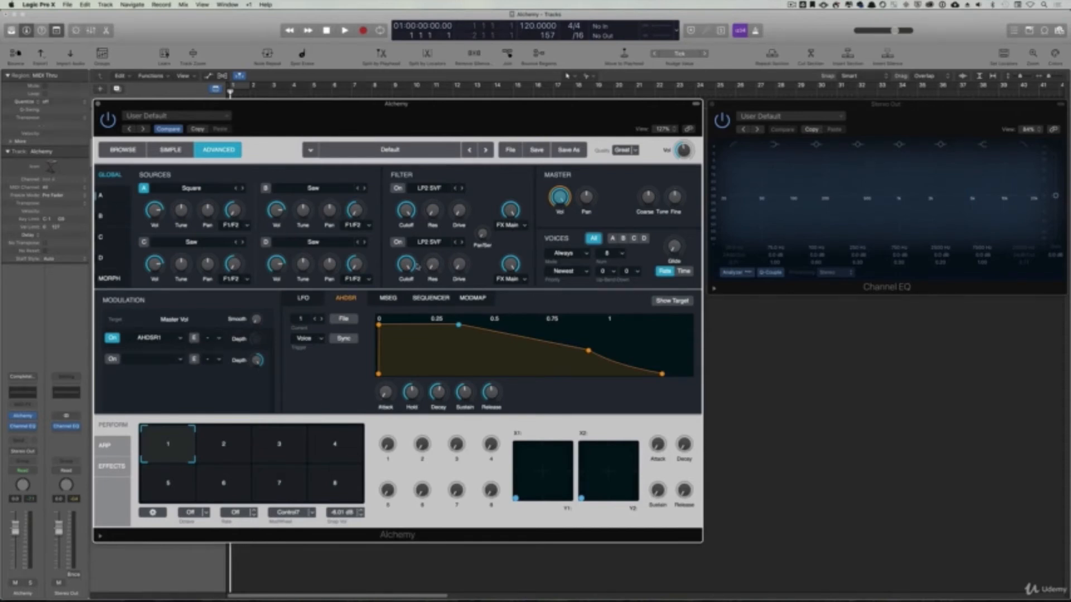
# - Load the Reverse Long preset into AHDSR 1
pyautogui.click(342, 321)
pyautogui.moveTo(349, 333)
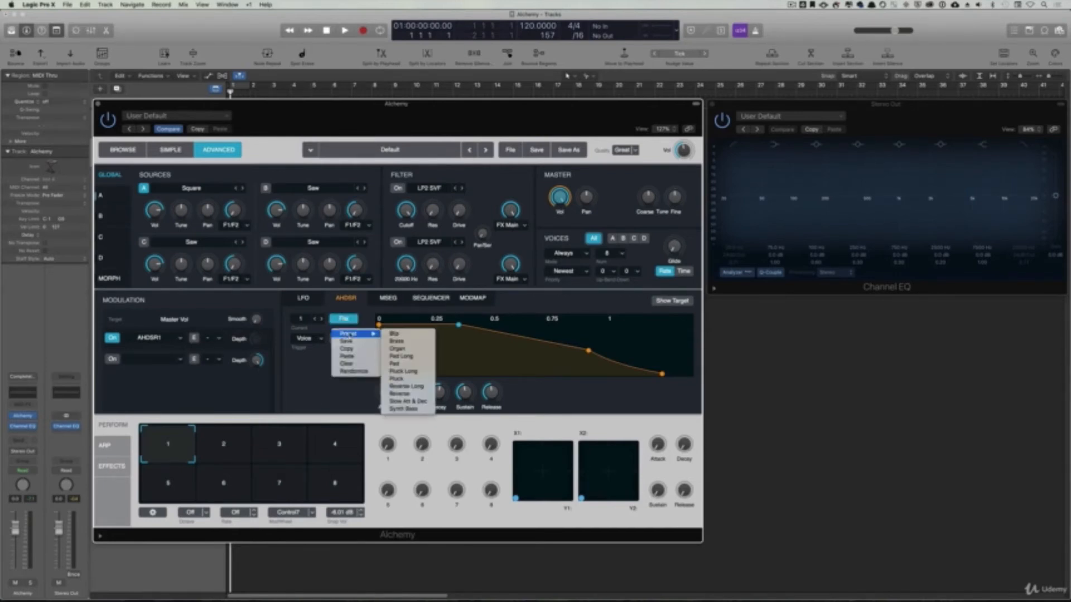
pyautogui.click(407, 383)
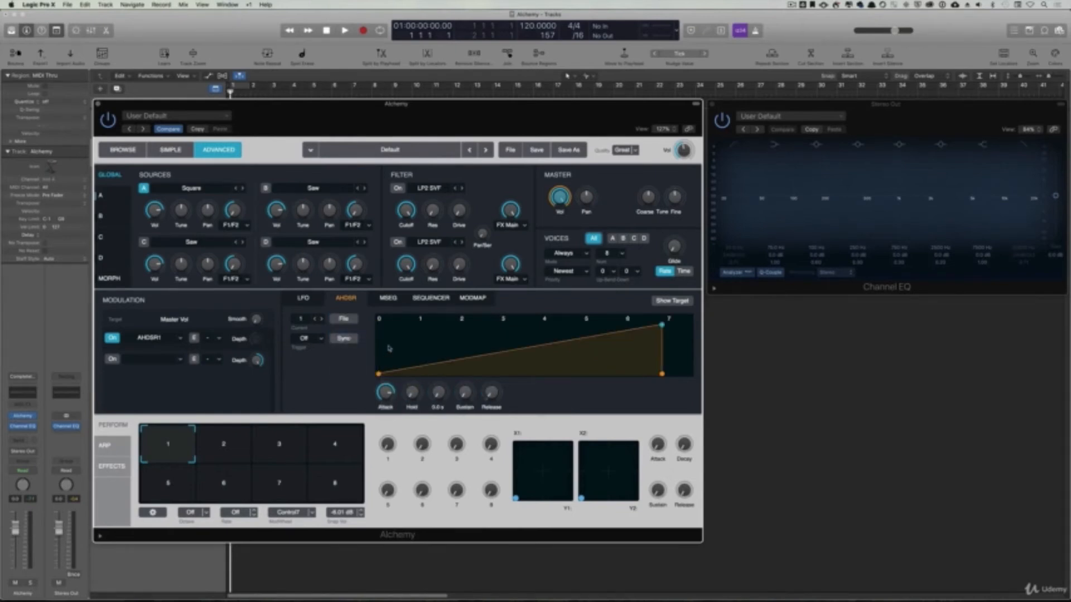
# - Reopen AHDSR 1's envelope presets to choose a different one
pyautogui.click(353, 321)
pyautogui.moveTo(357, 332)
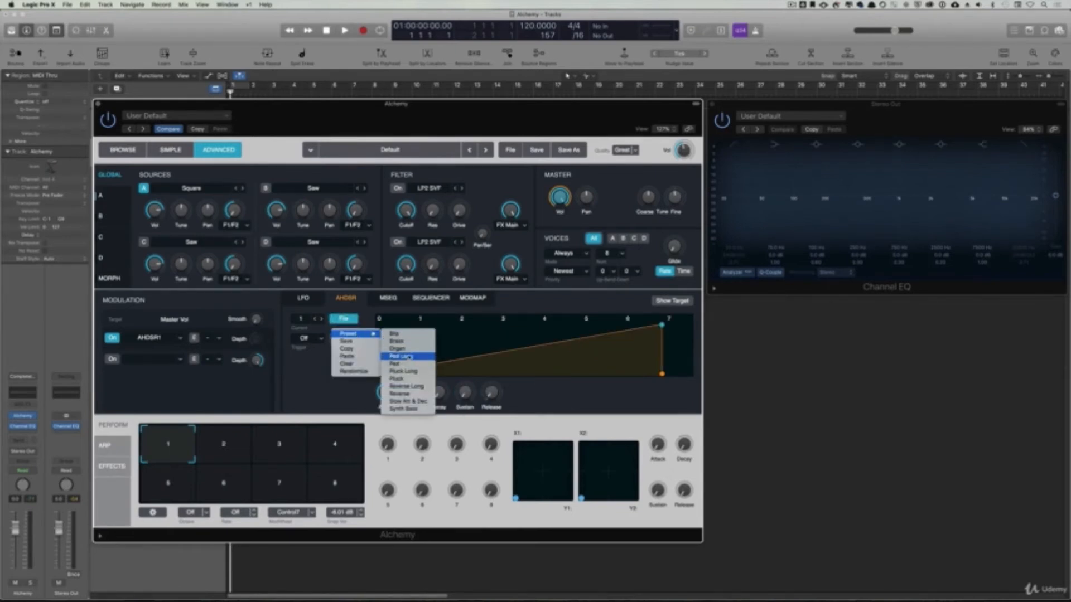
# - Try the Pluck preset and the Synth Bass preset on the AHDSR 1 envelope
pyautogui.click(409, 378)
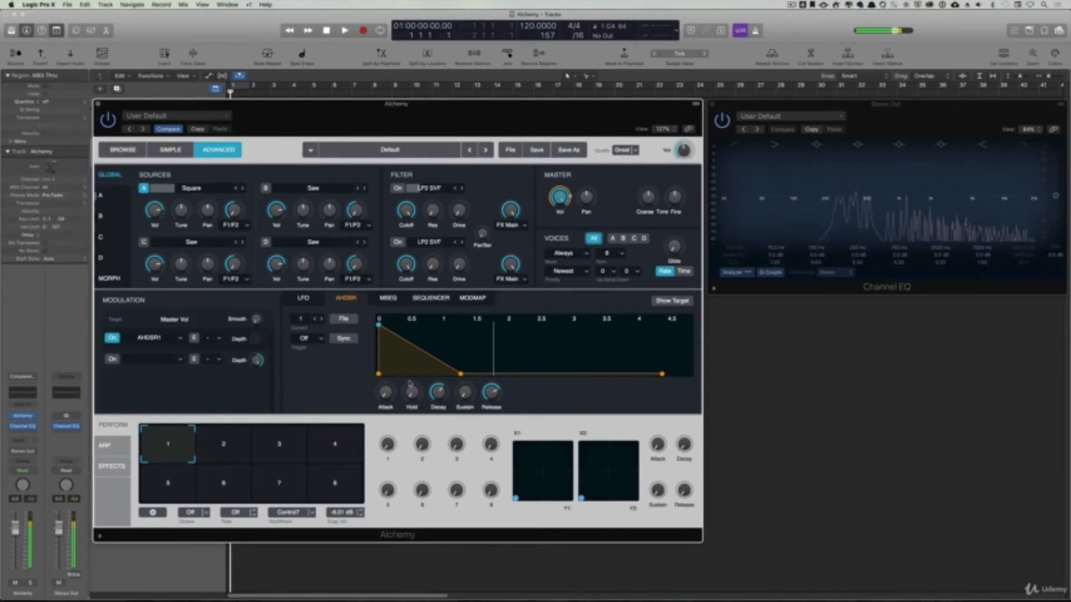
pyautogui.click(343, 318)
pyautogui.moveTo(357, 333)
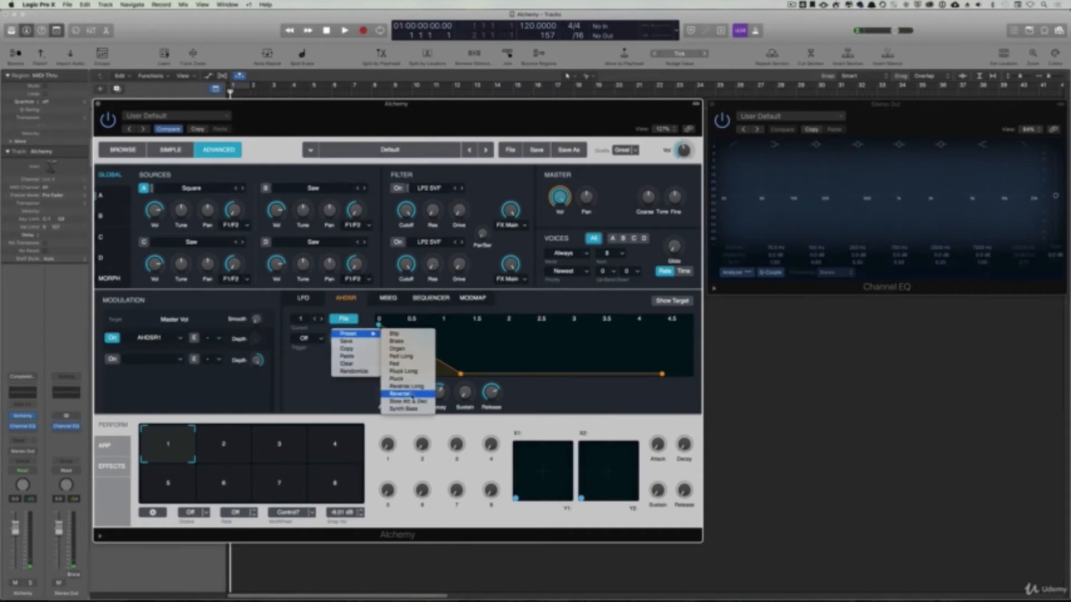
pyautogui.click(427, 409)
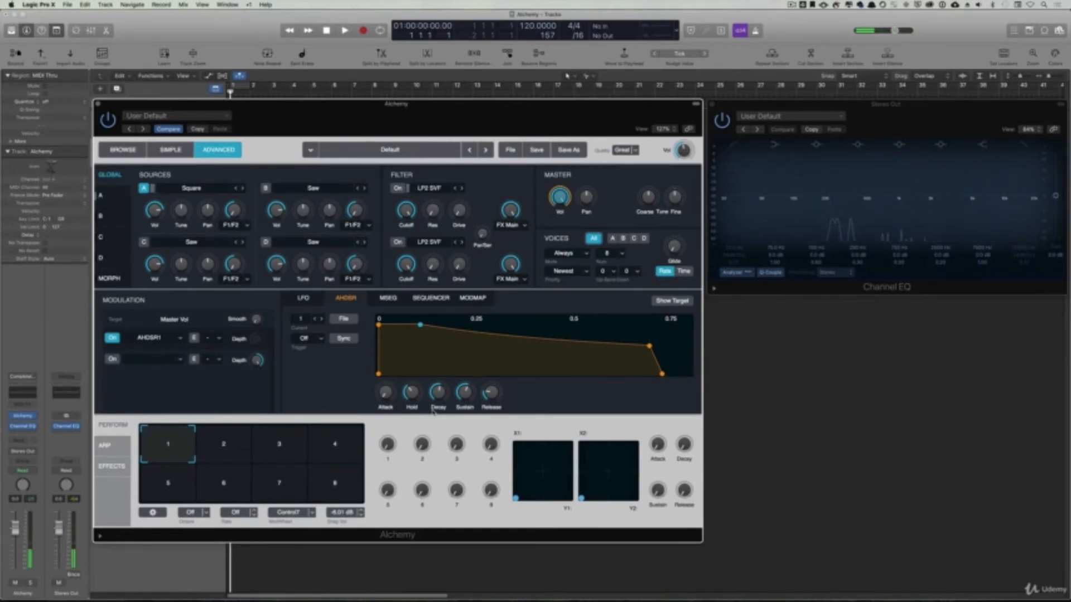
# - Turn on Sync for the AHDSR 1 envelope and try a longer attack, returning it to zero
pyautogui.click(322, 339)
pyautogui.click(343, 328)
pyautogui.click(344, 338)
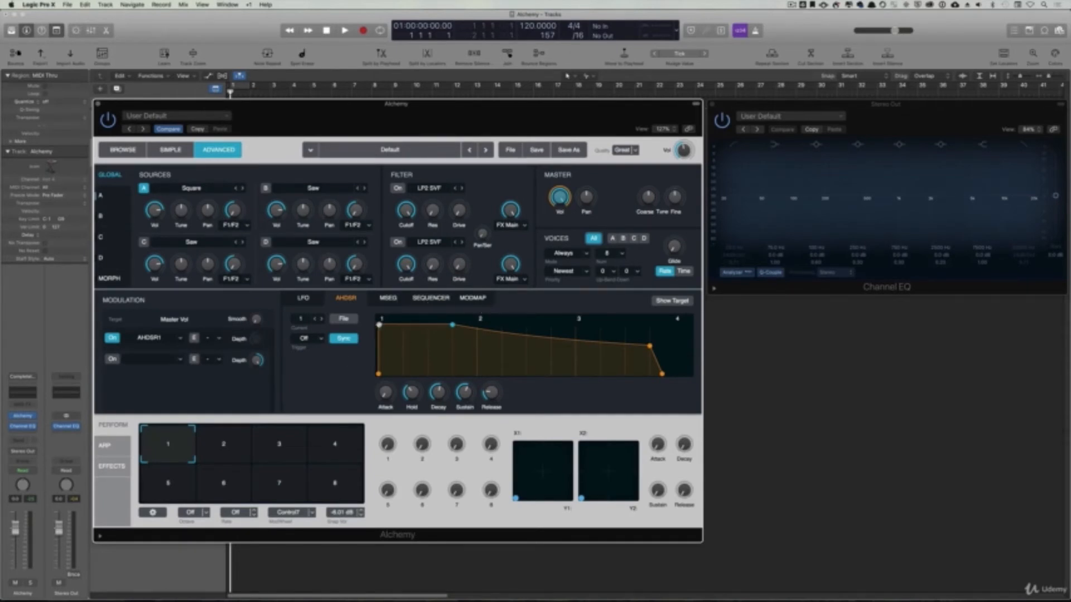
pyautogui.moveTo(378, 326); pyautogui.dragTo(417, 347)
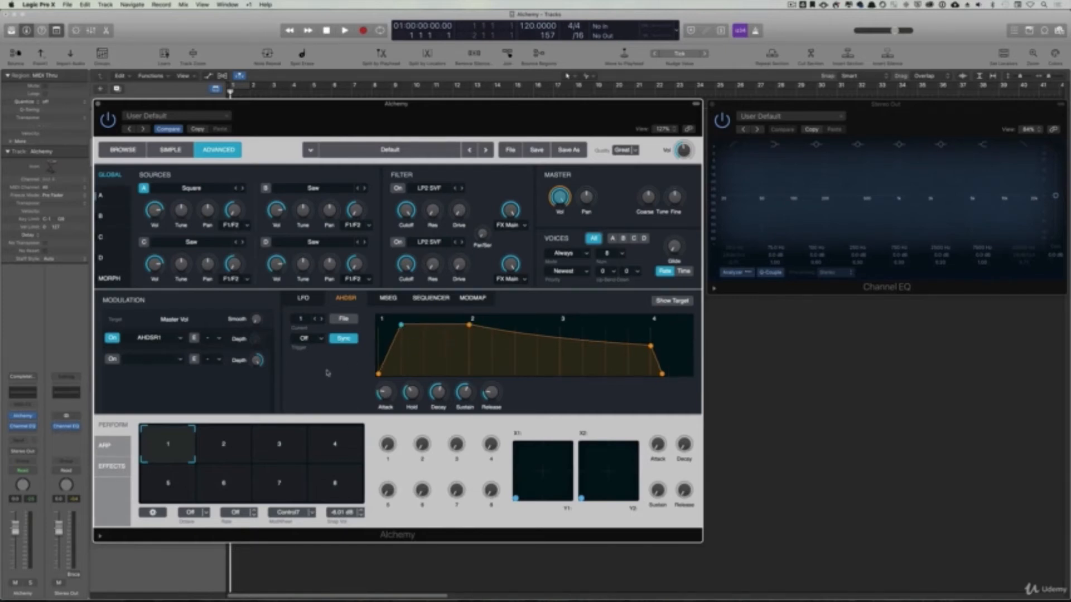
pyautogui.moveTo(377, 392)
pyautogui.moveTo(426, 411)
pyautogui.moveTo(402, 325); pyautogui.dragTo(380, 325)
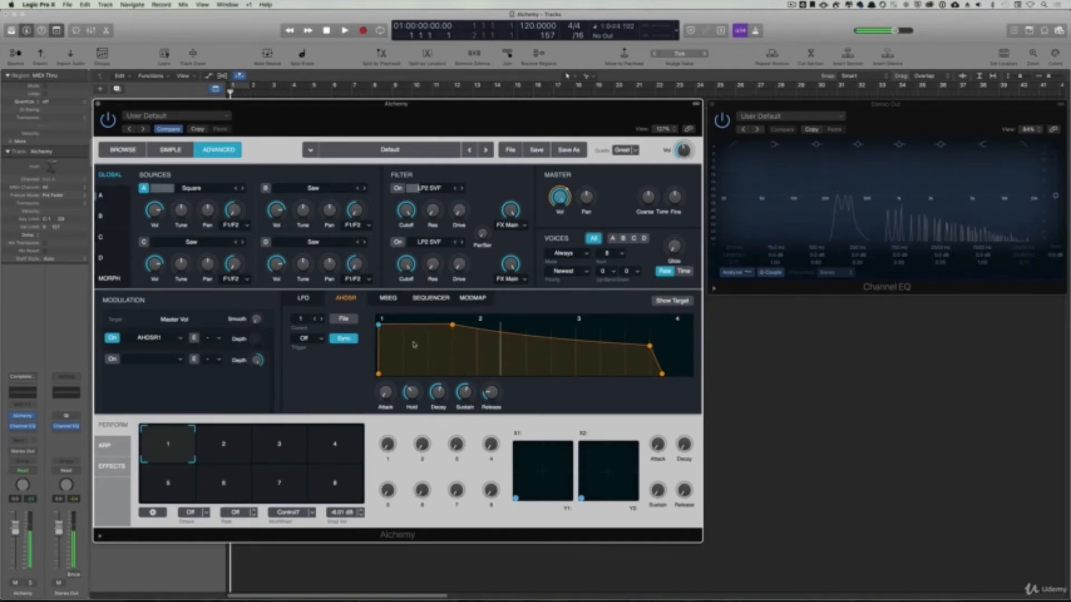
# - Clear the AHDSR 1 envelope back to its default shape
pyautogui.click(344, 319)
pyautogui.moveTo(356, 337)
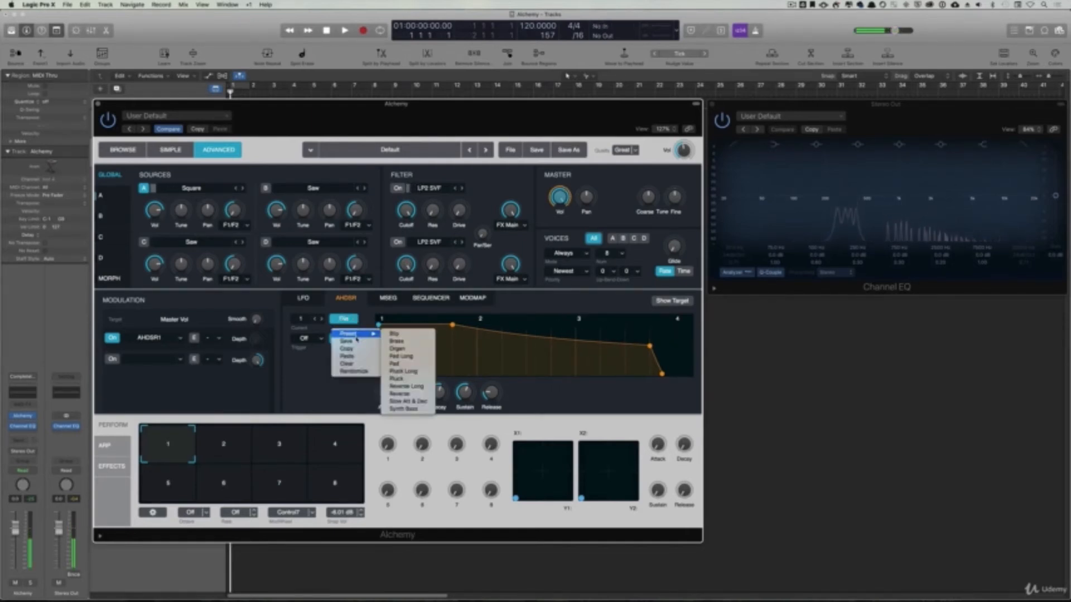
pyautogui.click(347, 363)
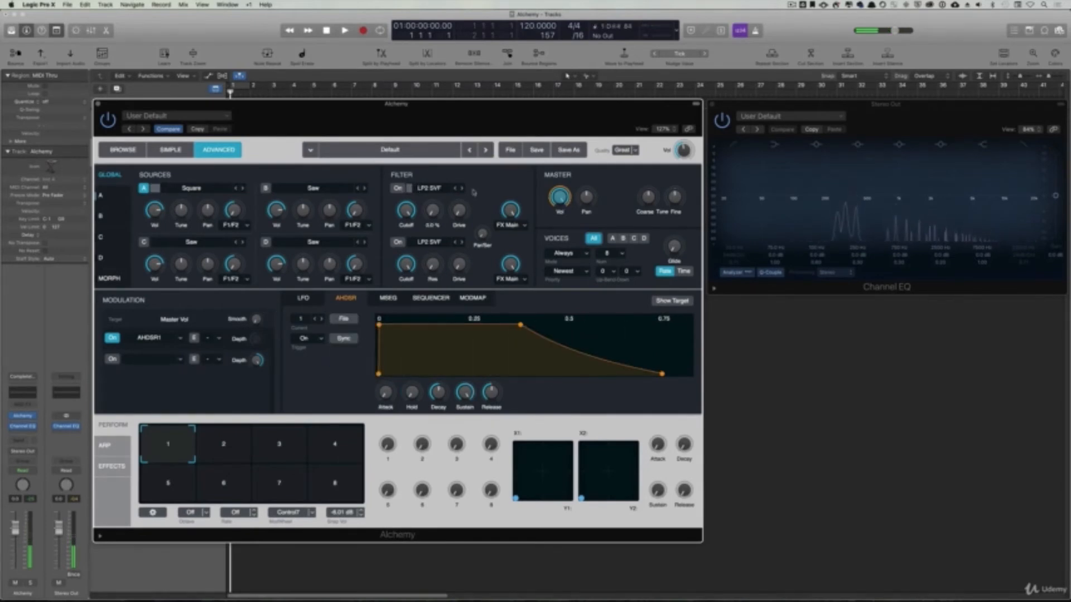
# - Modulate the Filter 1 cutoff with a new AHDSR envelope in the first modulation slot
pyautogui.click(406, 211)
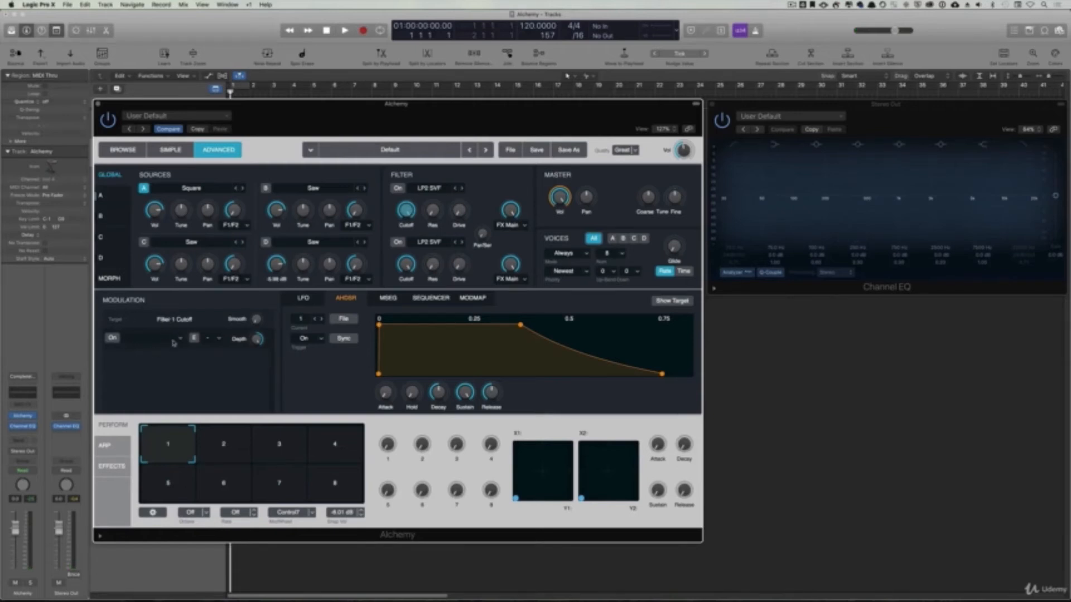
pyautogui.click(112, 338)
pyautogui.click(180, 339)
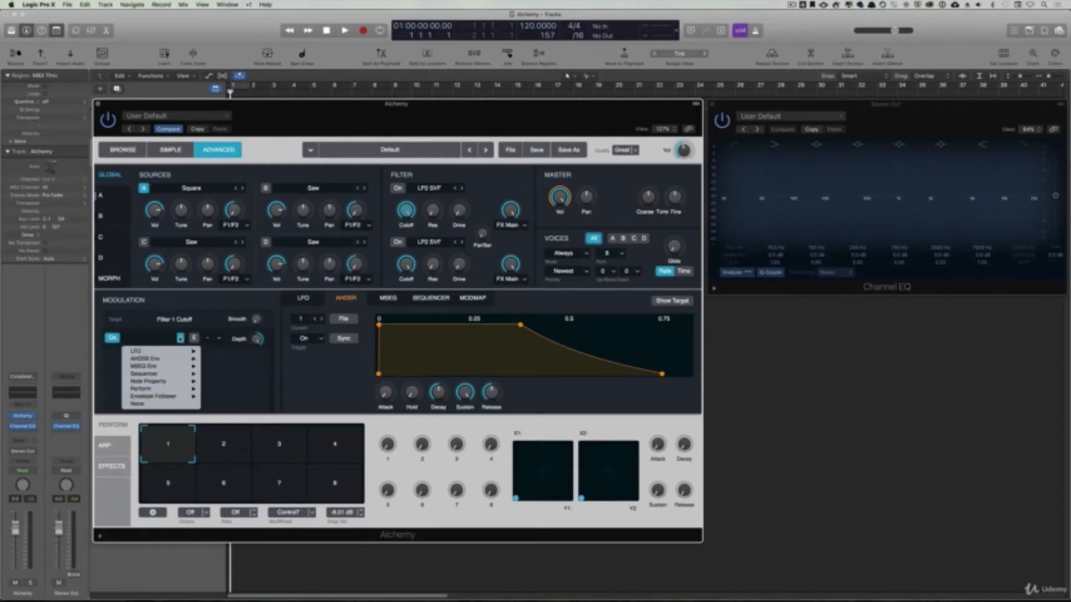
pyautogui.moveTo(180, 359)
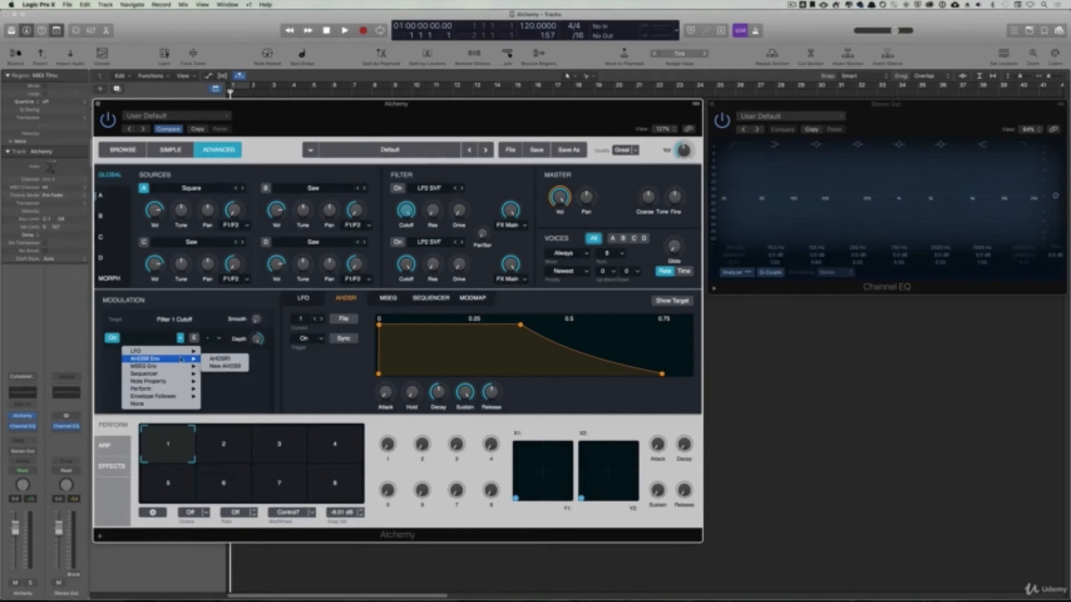
pyautogui.click(231, 367)
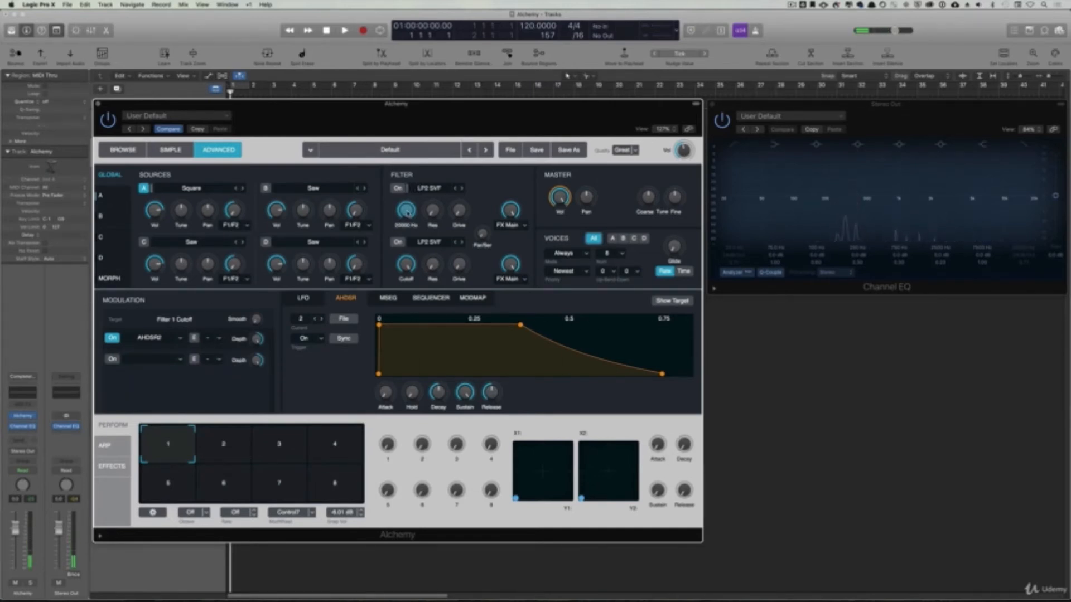
# - Switch on Filter 1 with a low cutoff and lengthen the AHDSR 2 attack to about 0.37 seconds
pyautogui.moveTo(408, 212); pyautogui.dragTo(407, 243)
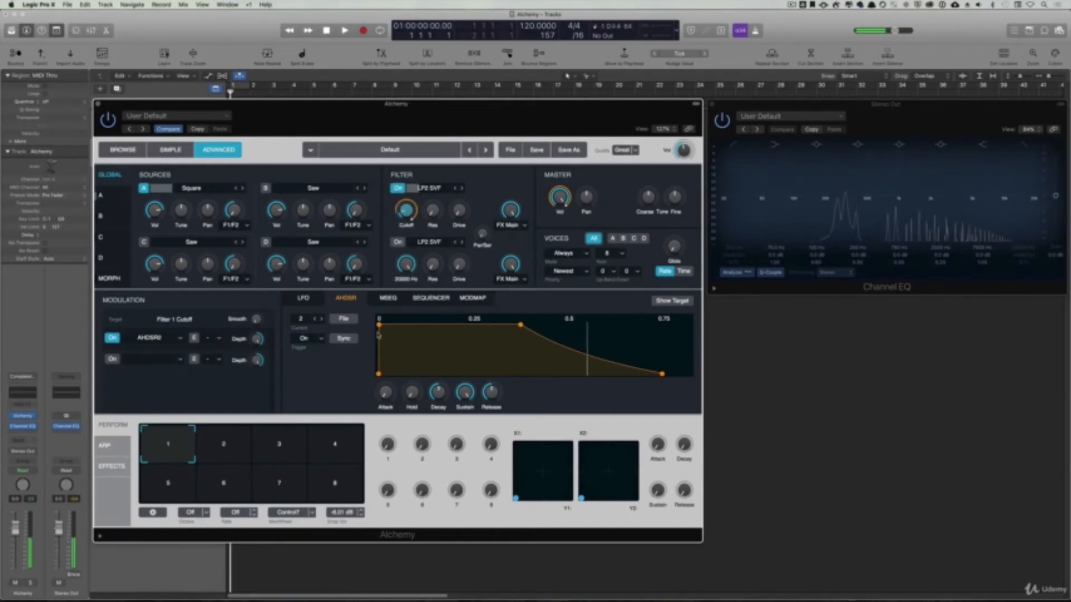
pyautogui.moveTo(379, 335); pyautogui.dragTo(386, 400)
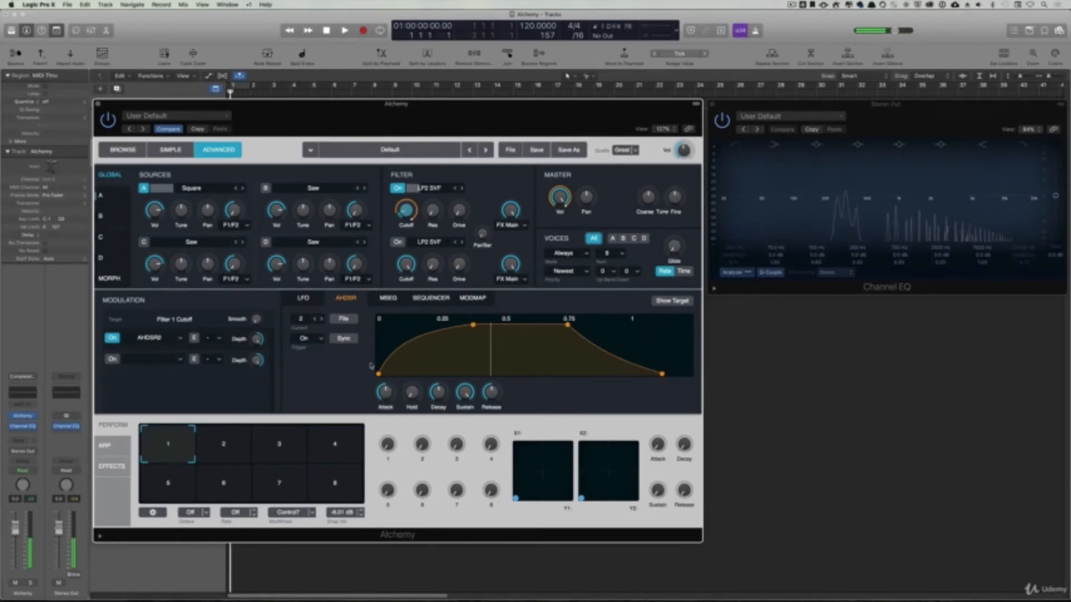
# - Set the AHDSR 2 trigger to Off and lengthen its attack to about 5.7 seconds
pyautogui.click(306, 339)
pyautogui.click(306, 353)
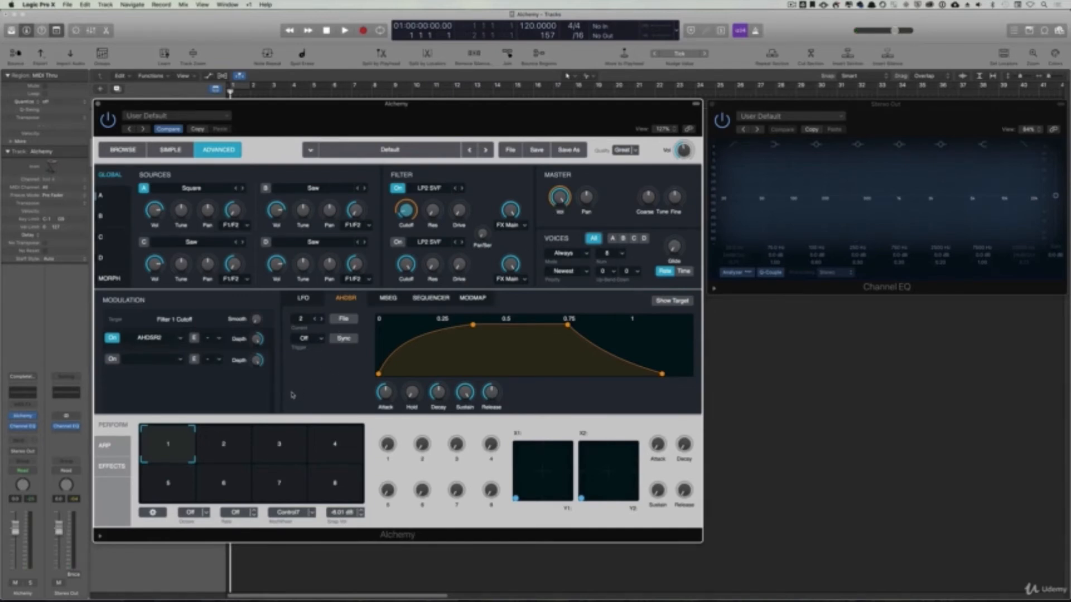
pyautogui.click(314, 320)
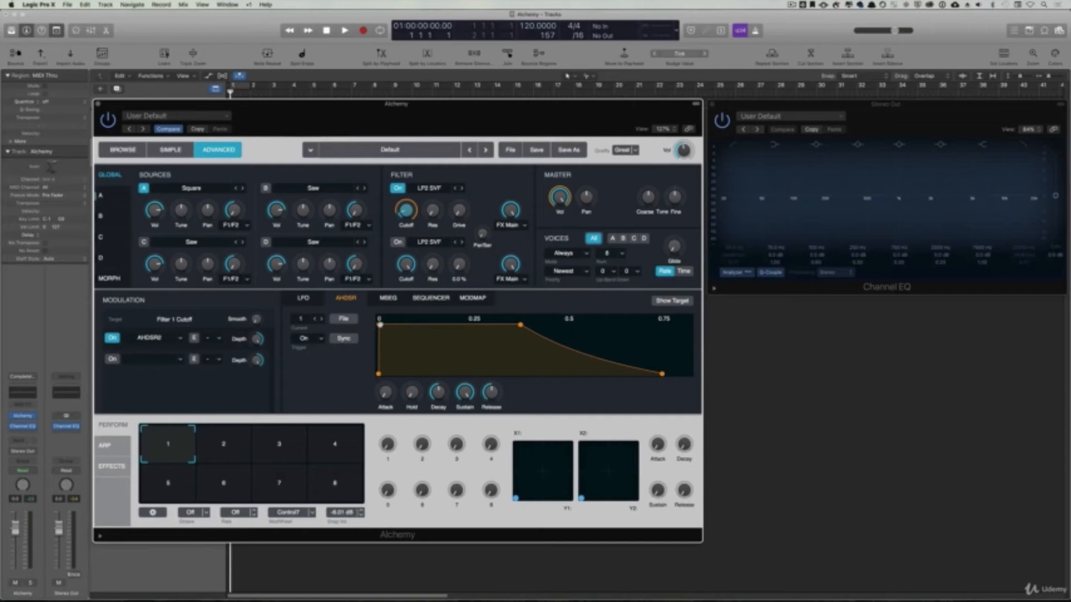
pyautogui.click(322, 319)
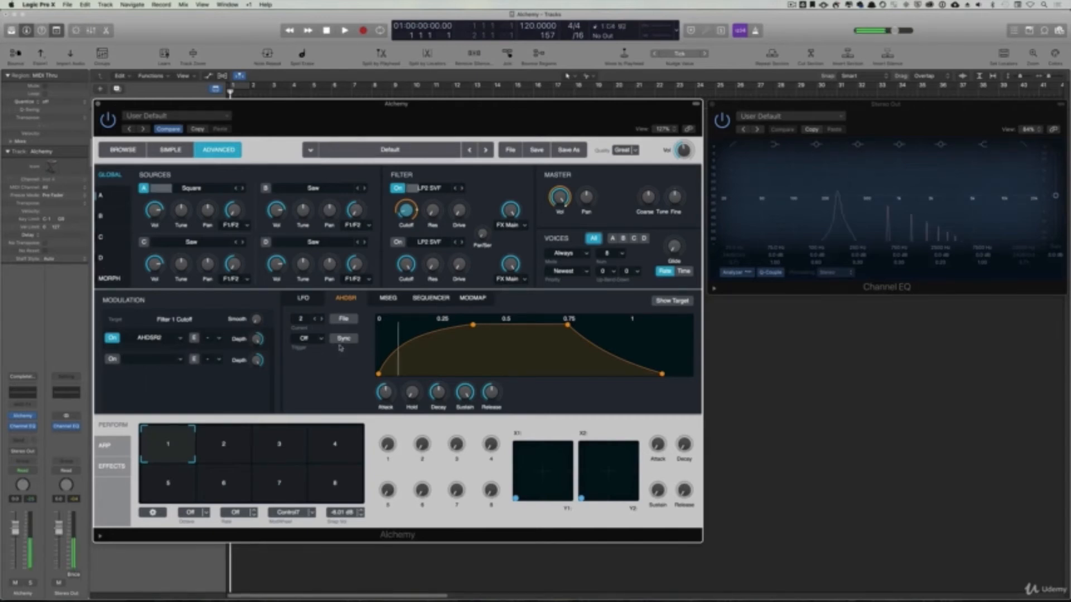
pyautogui.moveTo(385, 392); pyautogui.dragTo(390, 362)
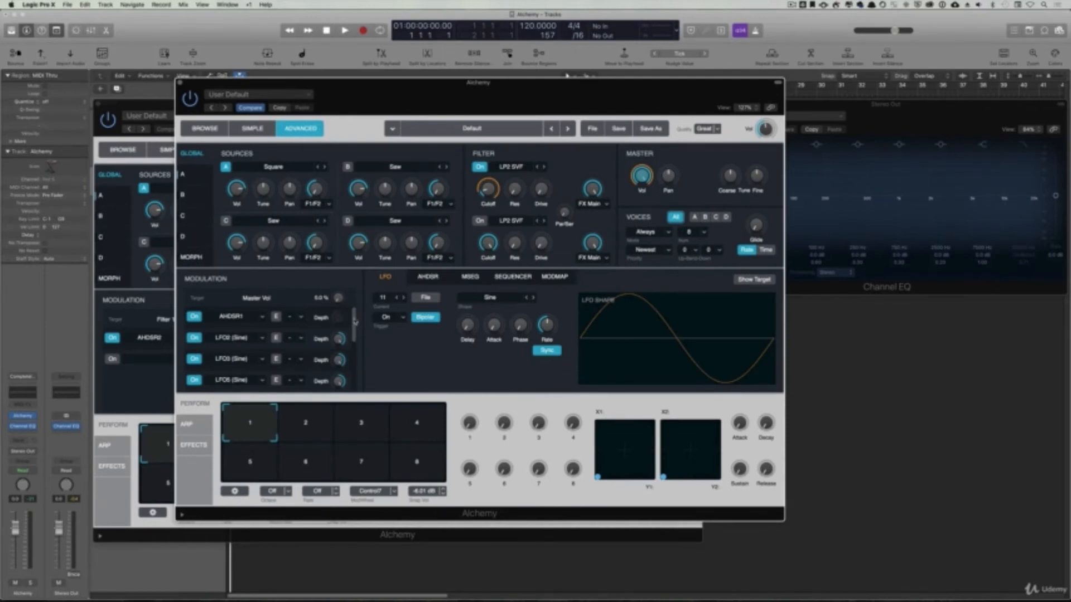
# - Examine the stacked Master Vol modulators and their LFO and AHDSR settings in the second Alchemy window, and close that window
pyautogui.moveTo(355, 321)
pyautogui.mouseDown()
pyautogui.moveTo(355, 339)
pyautogui.moveTo(353, 303)
pyautogui.mouseUp()
pyautogui.scroll(-5, 357, 323)
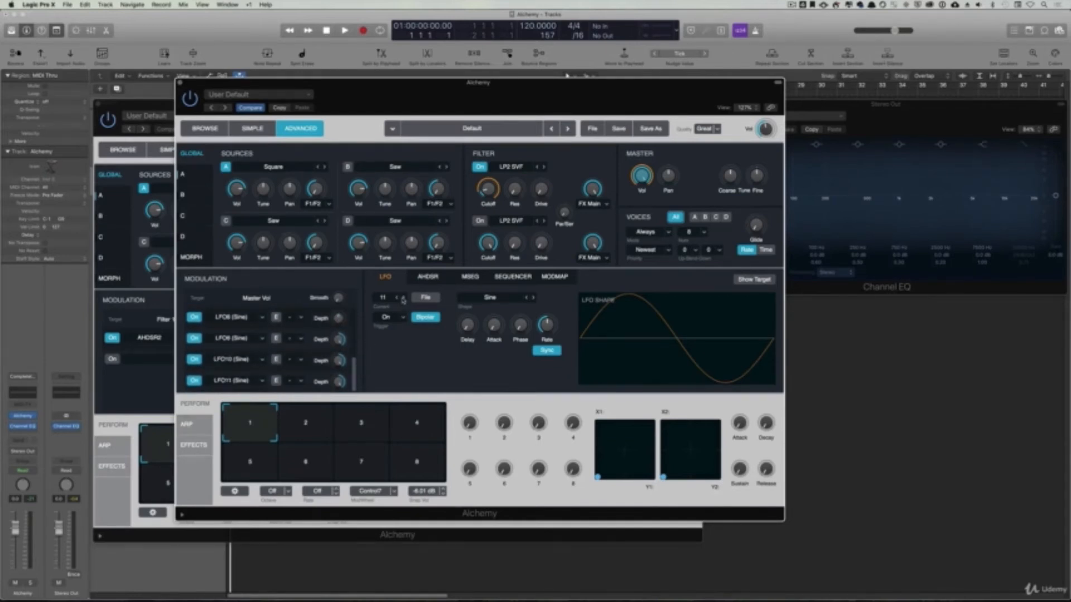
pyautogui.click(397, 300)
pyautogui.click(396, 300)
pyautogui.click(396, 298)
pyautogui.click(427, 277)
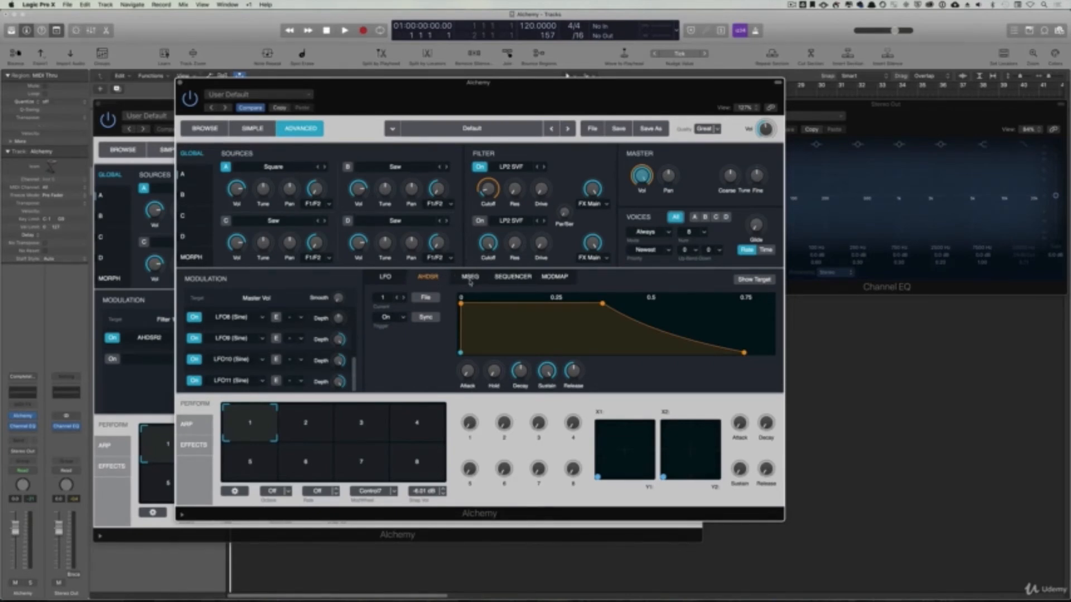
pyautogui.moveTo(338, 340)
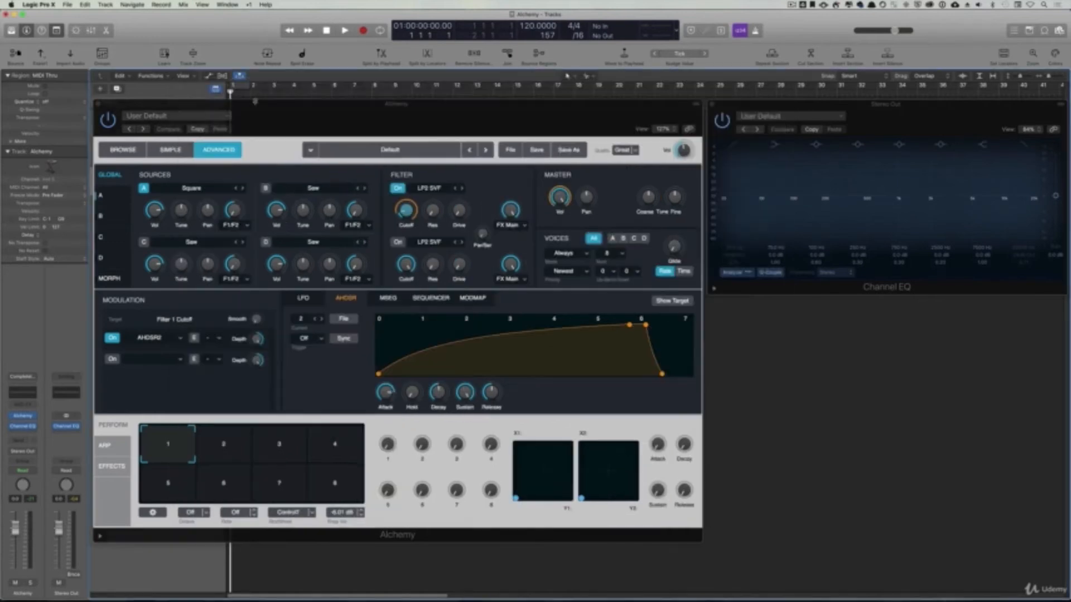
pyautogui.click(179, 82)
pyautogui.click(331, 369)
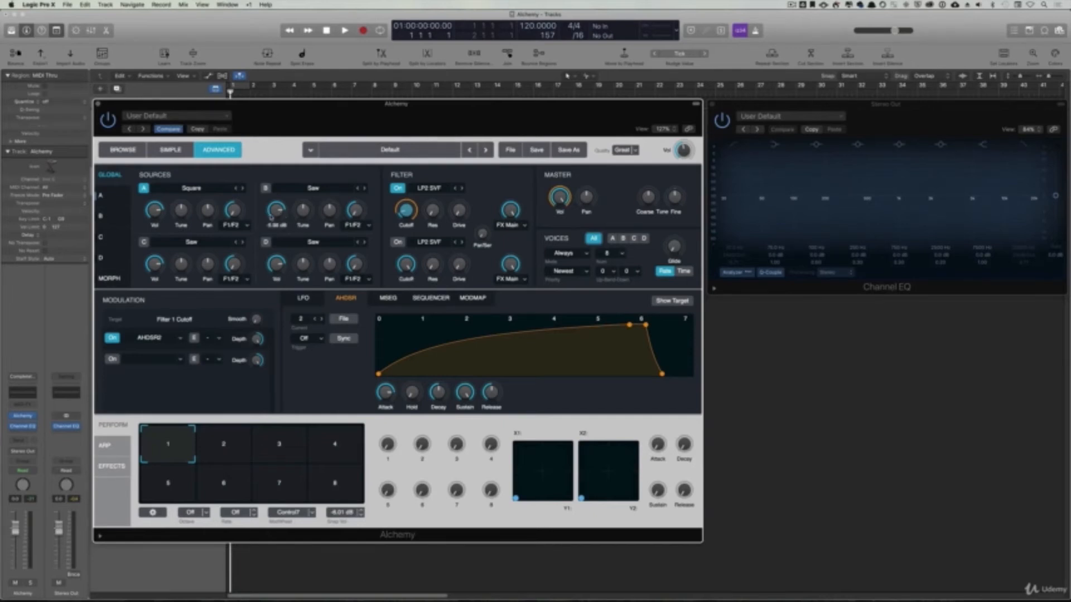
# - Modulate the coarse tuning of source B with the existing AHDSR2 envelope
pyautogui.click(306, 212)
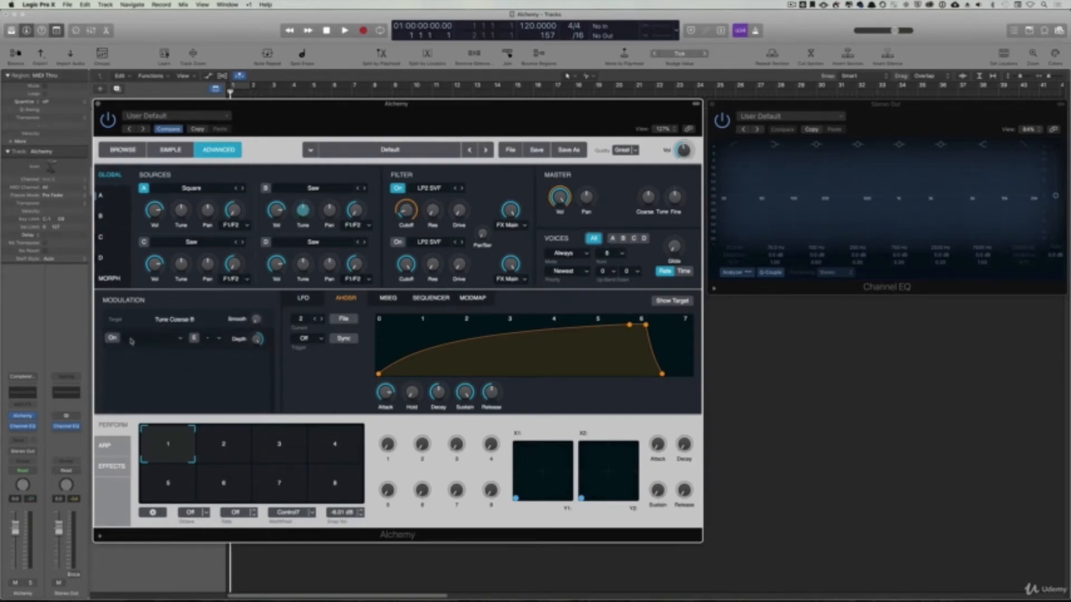
pyautogui.click(114, 338)
pyautogui.click(180, 338)
pyautogui.moveTo(162, 358)
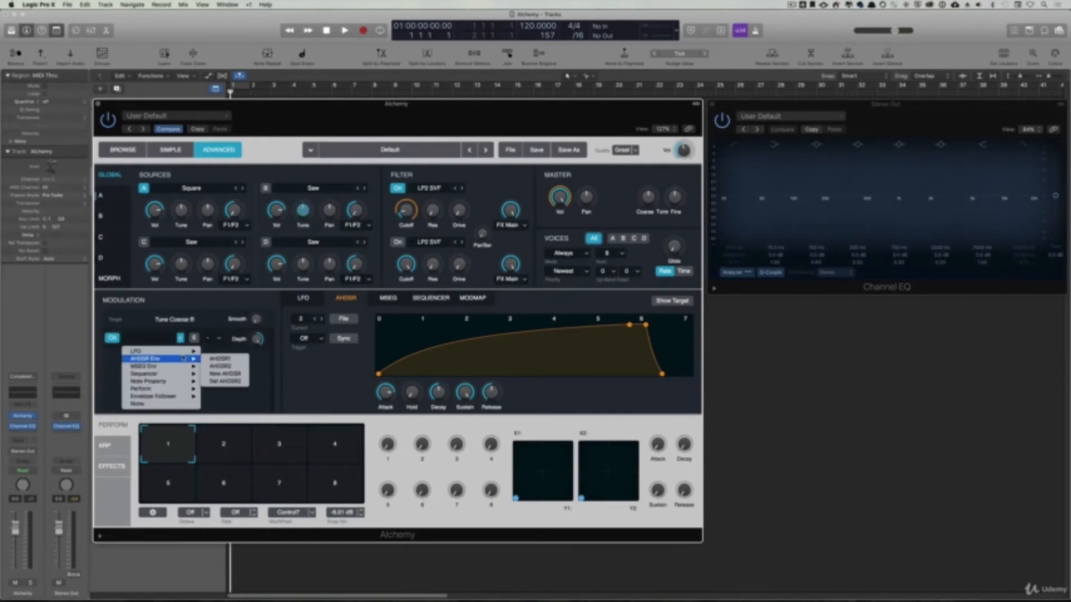
pyautogui.click(220, 366)
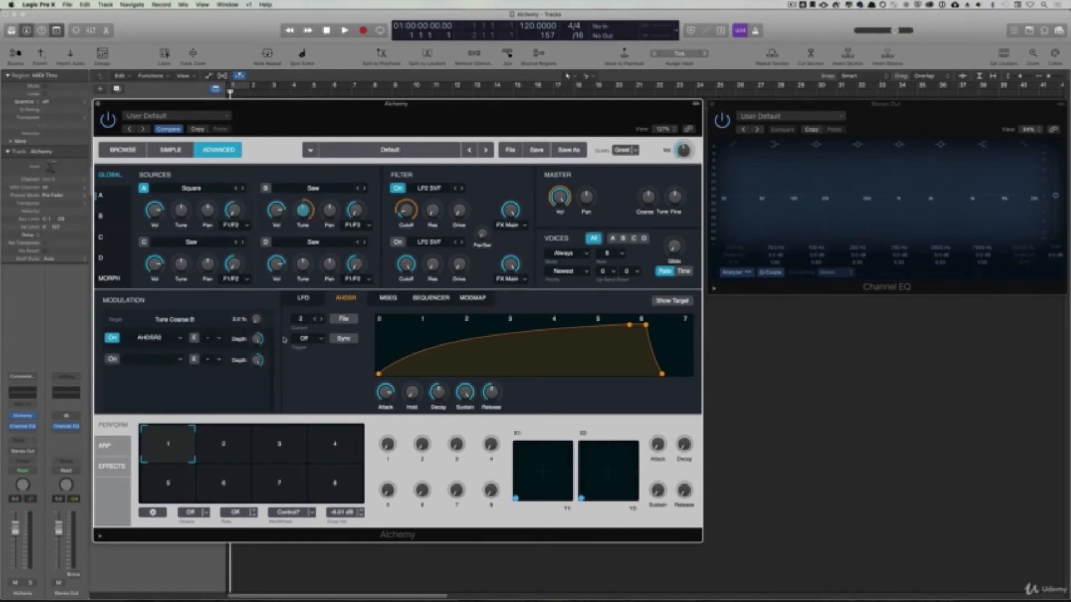
# - Modulate the pan of source C with the existing AHDSR2 envelope
pyautogui.click(207, 264)
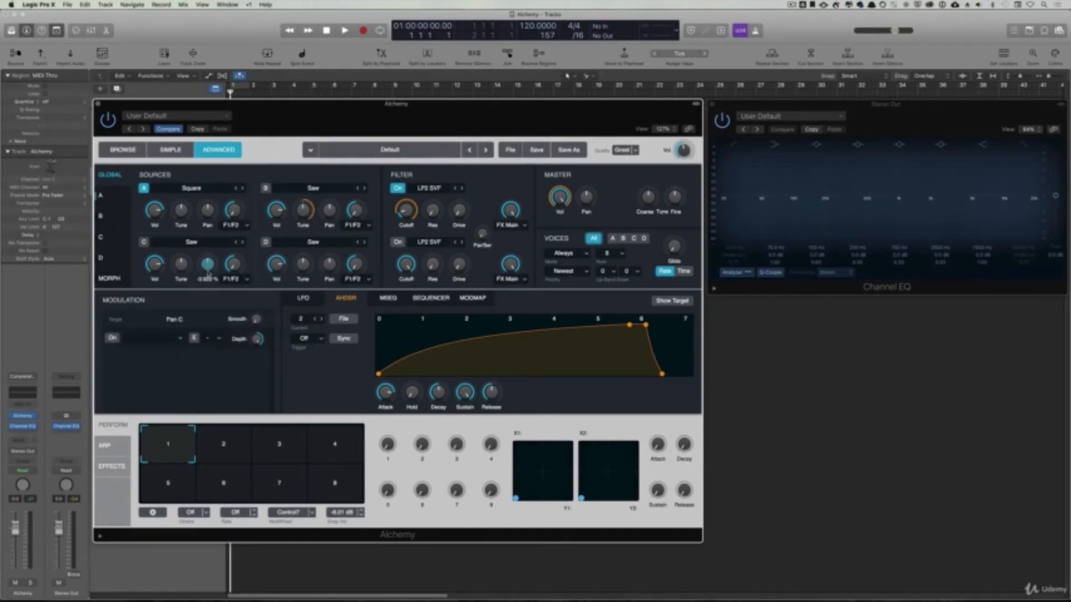
pyautogui.click(181, 338)
pyautogui.moveTo(162, 359)
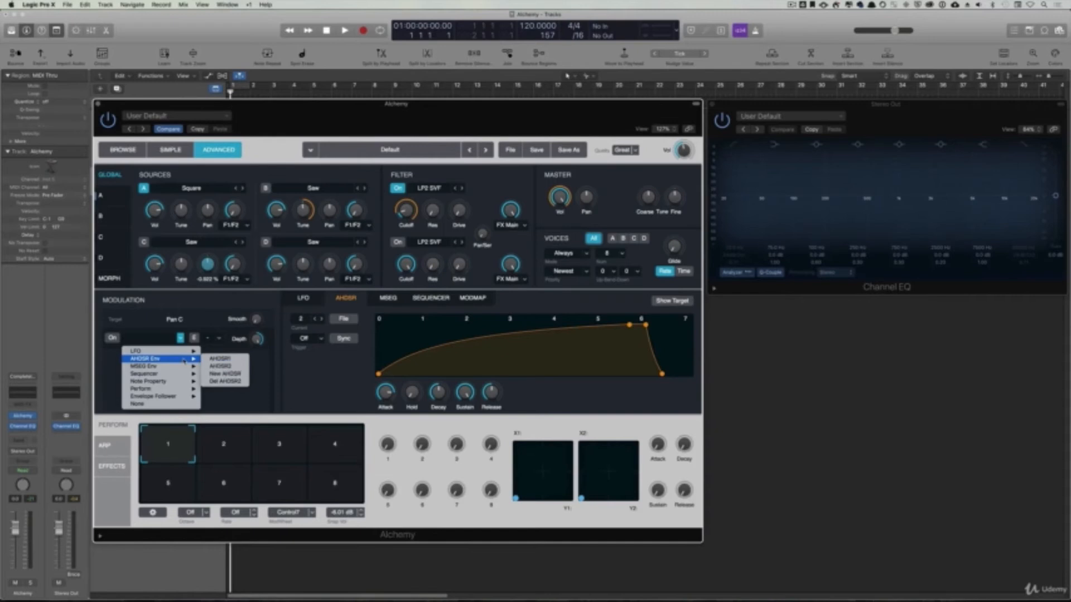
pyautogui.click(226, 368)
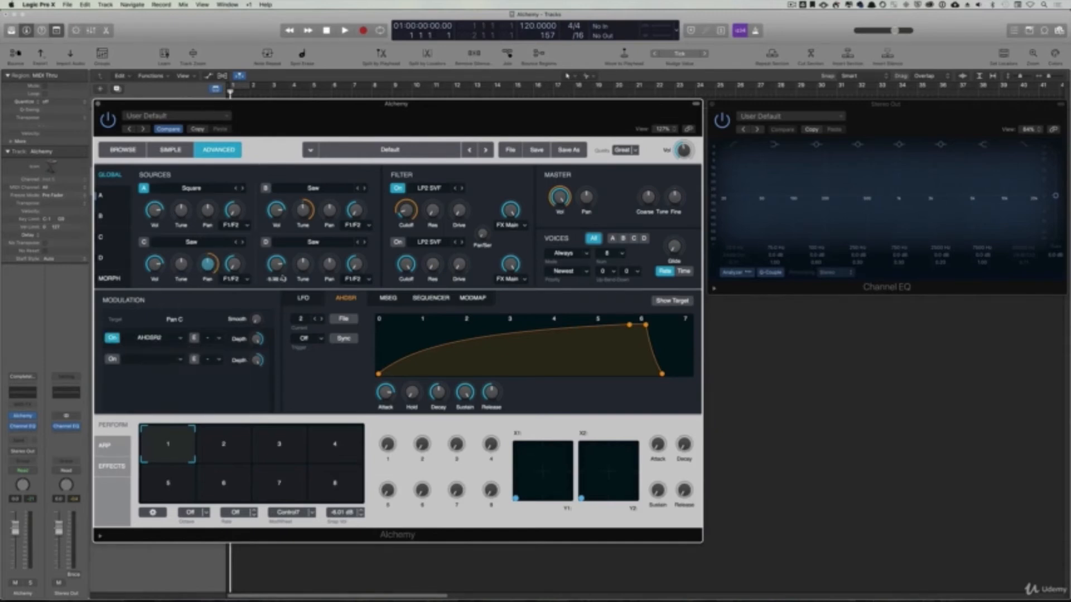
# - Switch on sources C and D and modulate the volume of source D with AHDSR2
pyautogui.click(276, 265)
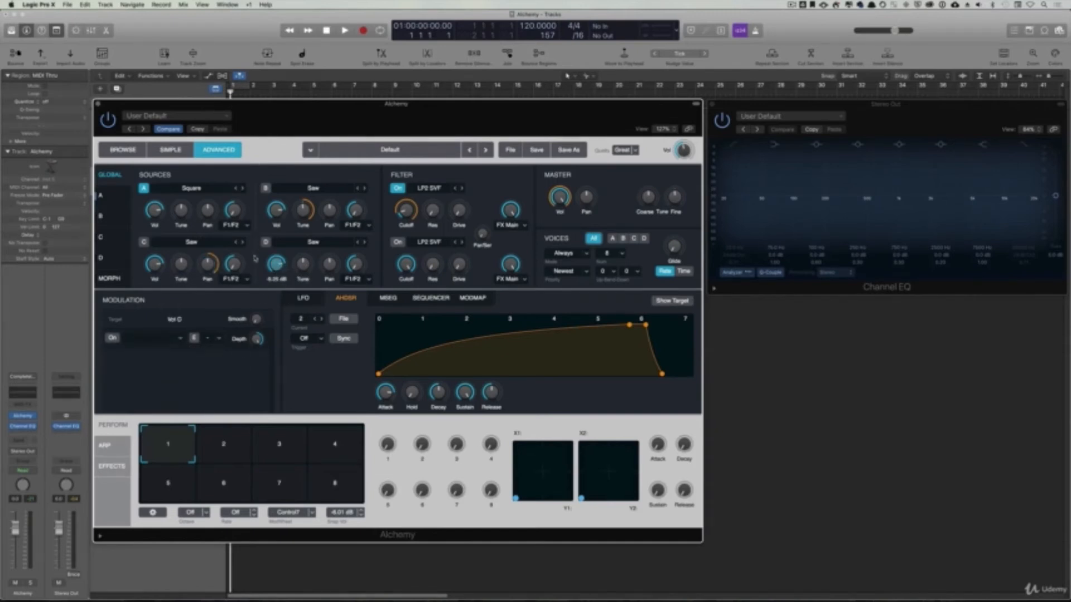
pyautogui.click(265, 242)
pyautogui.click(143, 242)
pyautogui.click(166, 338)
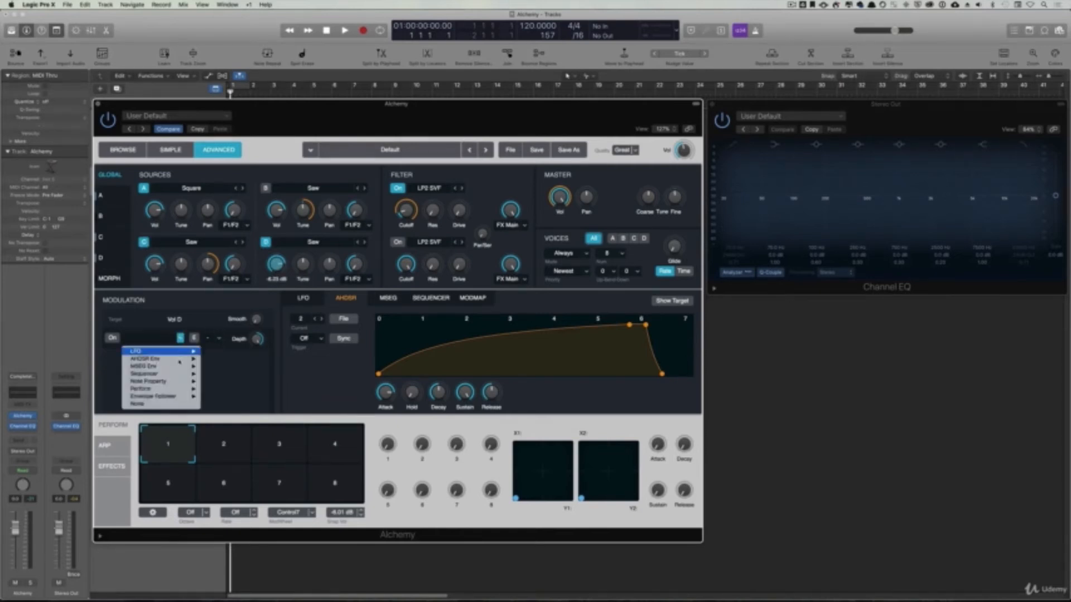
pyautogui.moveTo(178, 358)
pyautogui.click(219, 366)
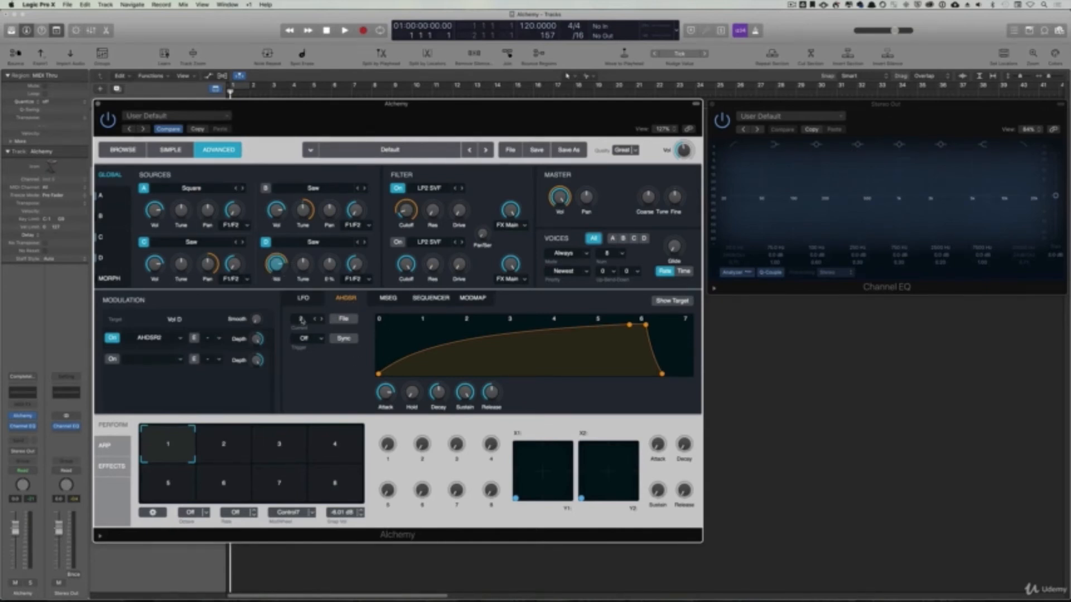
# - Review the list of AHDSR modulation targets and show the AHDSR 2 target Vol D
pyautogui.click(669, 302)
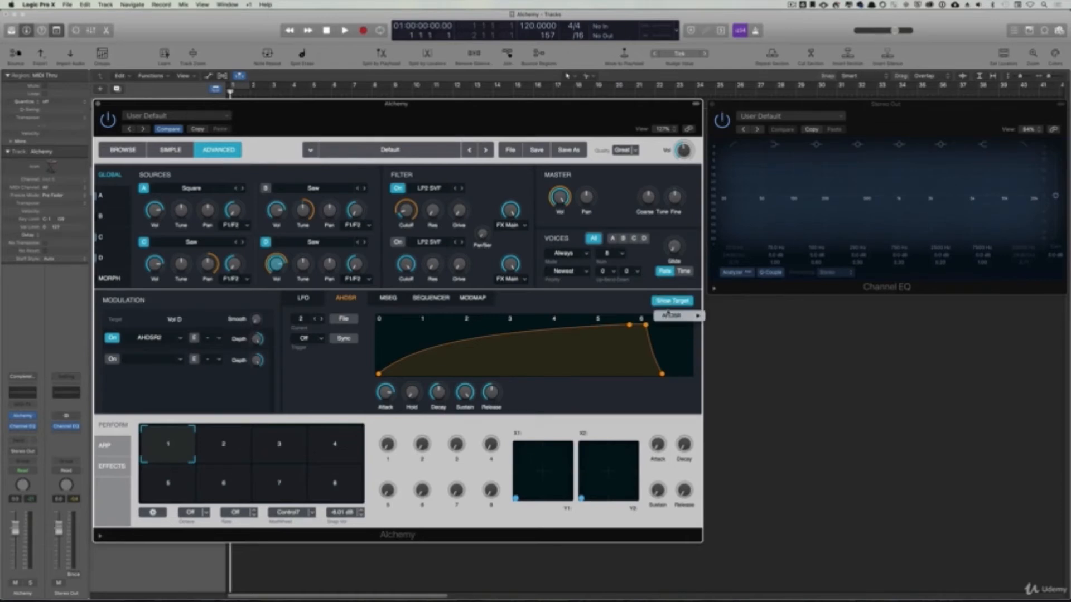
pyautogui.moveTo(669, 317)
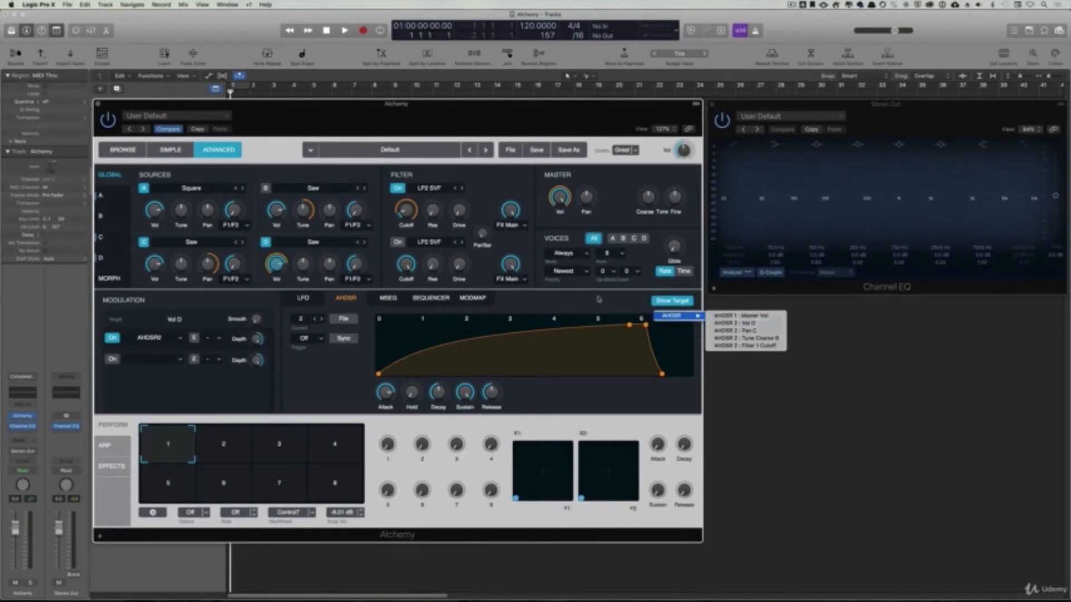
pyautogui.click(729, 322)
# - Modulate the drive of filter 1 with the LFO1 (Sine) modulator
pyautogui.click(302, 298)
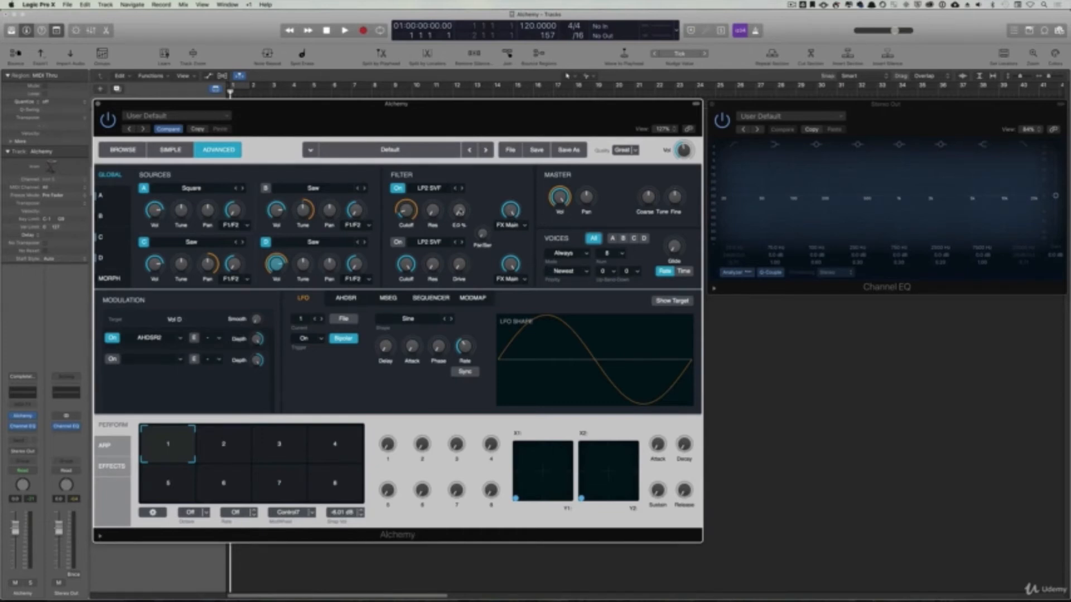
pyautogui.click(458, 211)
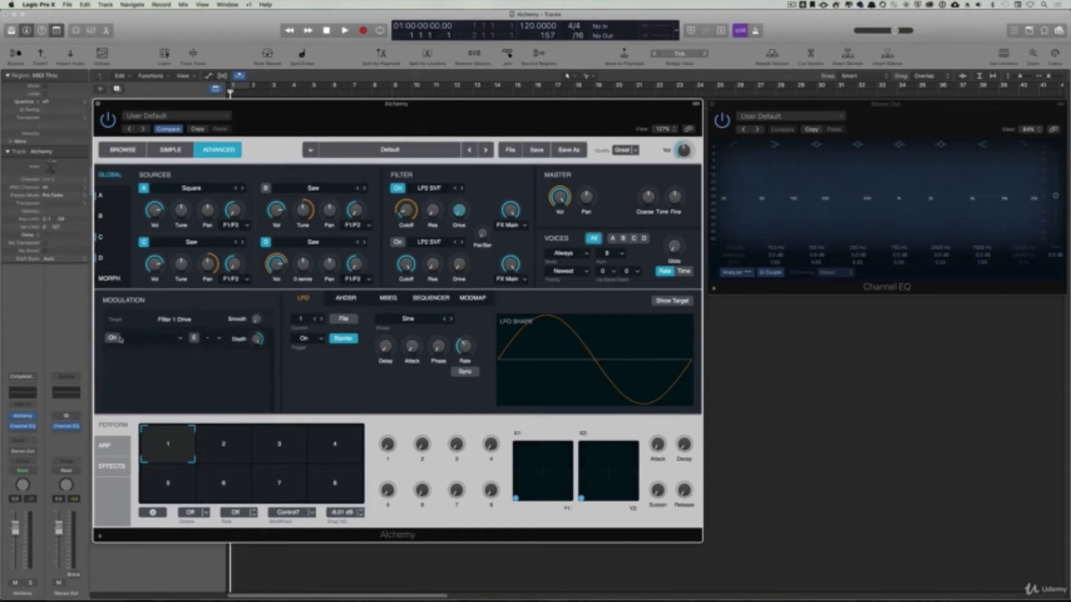
pyautogui.click(170, 338)
pyautogui.moveTo(169, 352)
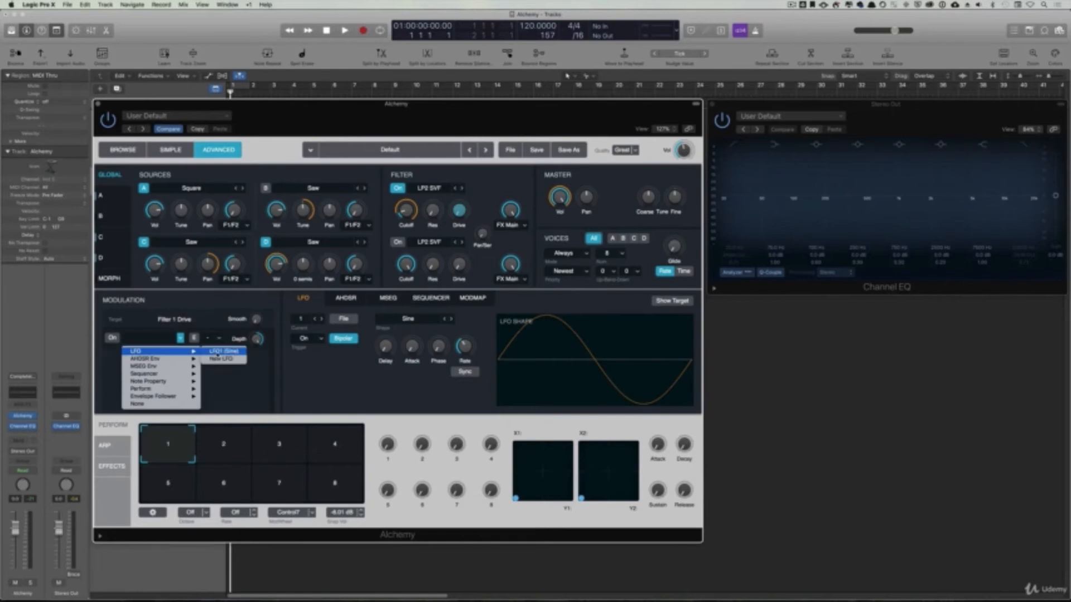
pyautogui.click(221, 352)
# - Review the LFO and AHDSR modulation targets and show the LFO 1 target Filter 1 Drive
pyautogui.click(673, 302)
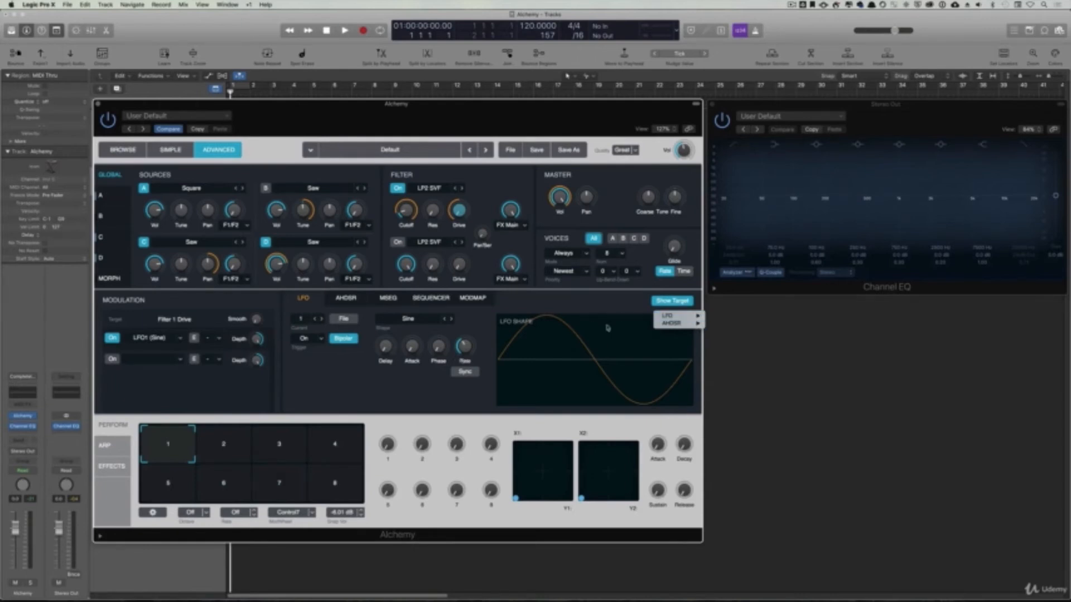
pyautogui.moveTo(693, 328)
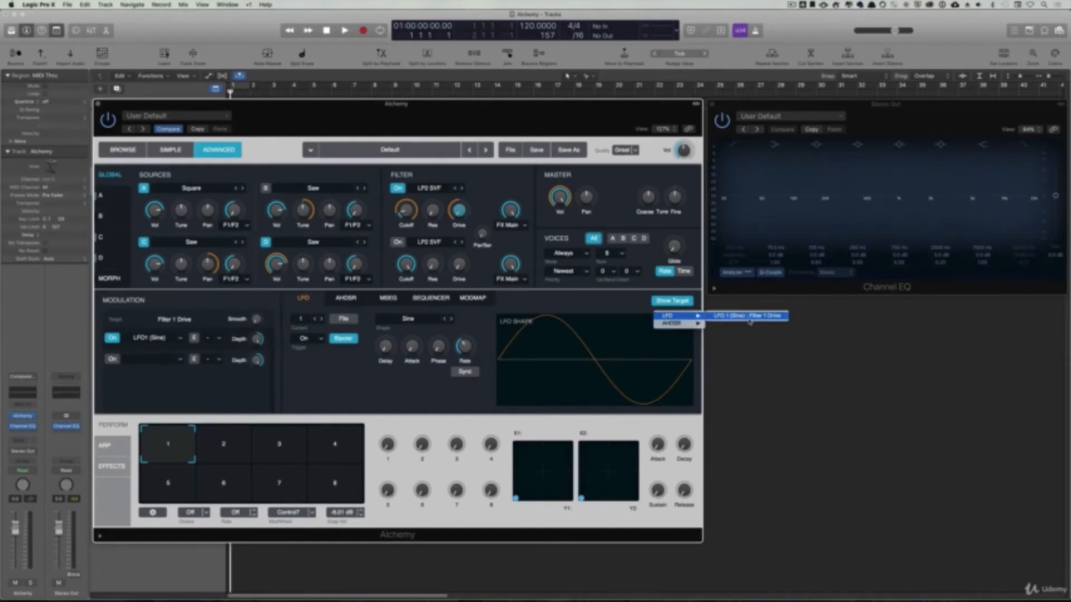
pyautogui.click(750, 317)
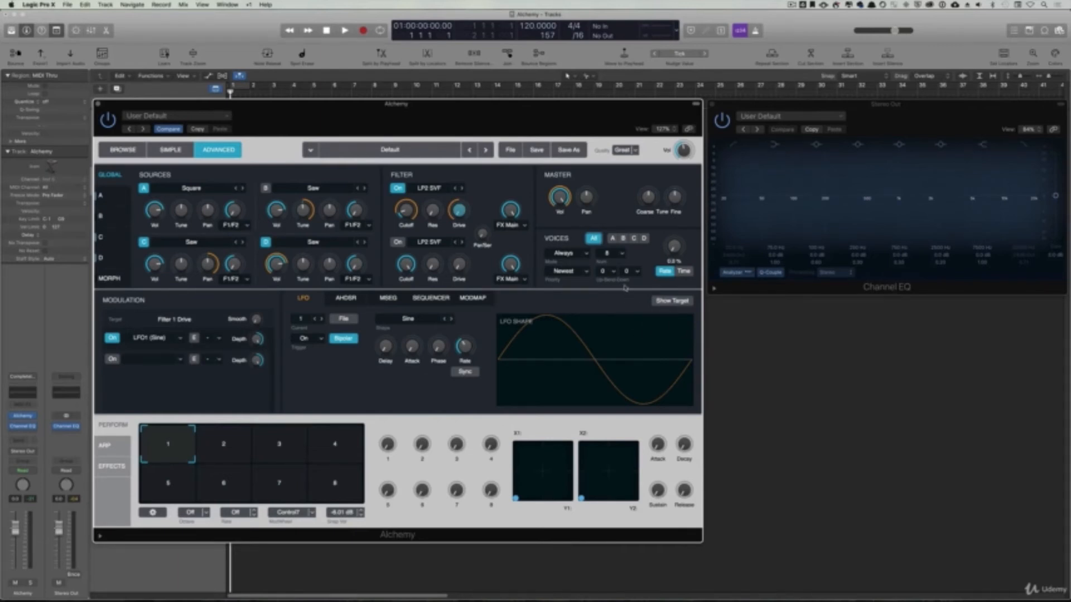
pyautogui.click(672, 301)
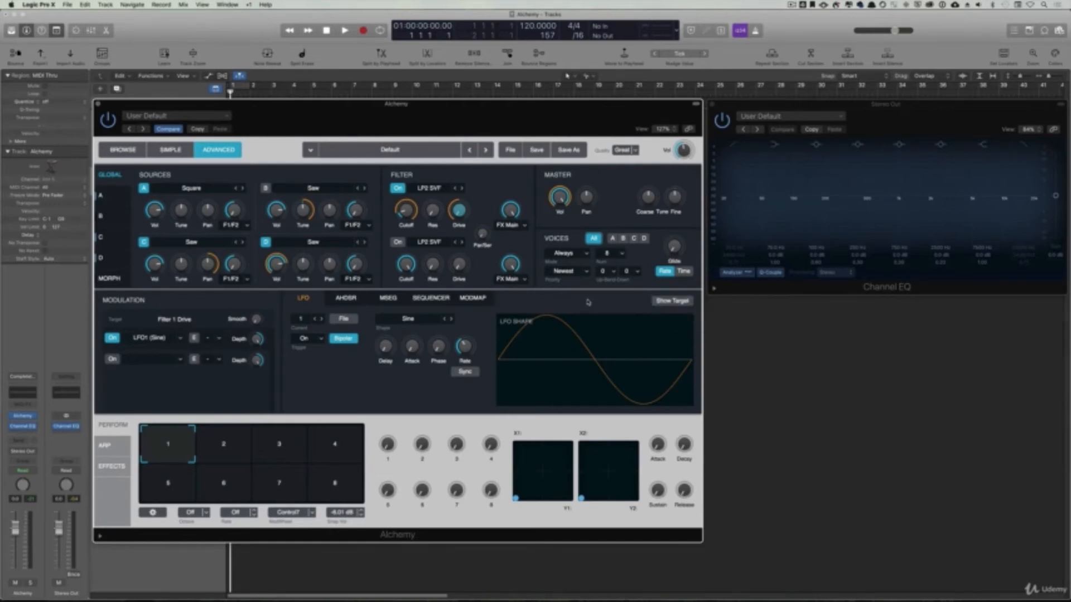
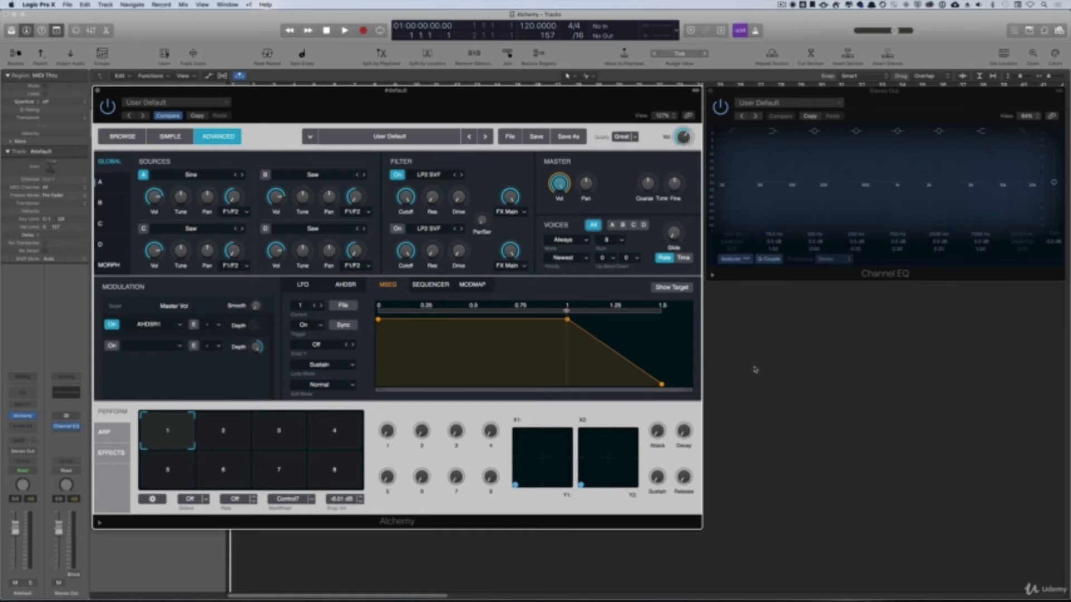
# - Add the MSEG1 envelope as the second modulator of the master volume
pyautogui.click(347, 286)
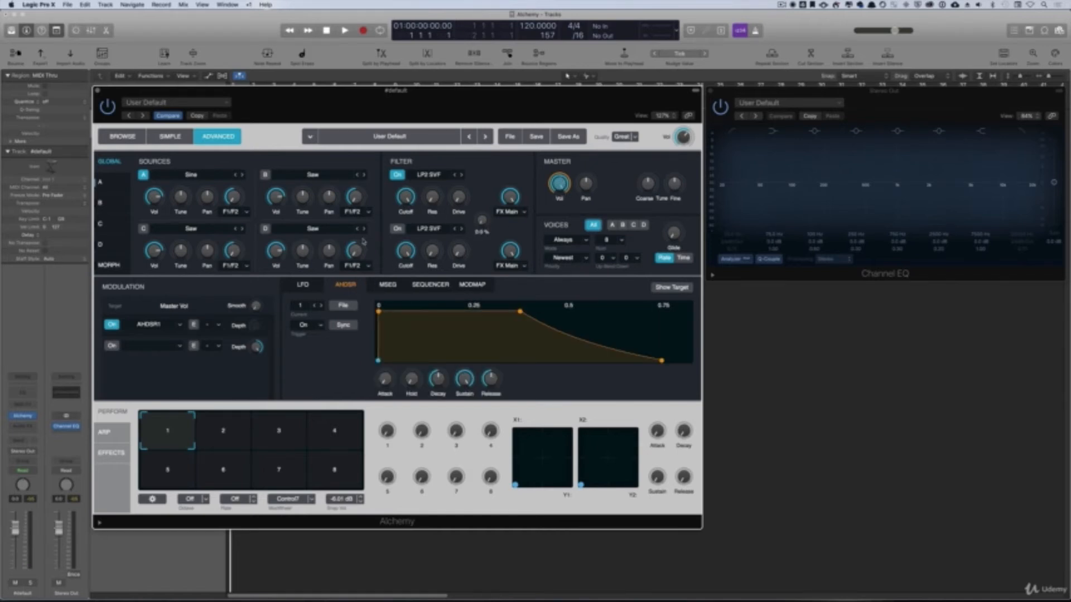
pyautogui.click(179, 349)
pyautogui.moveTo(178, 373)
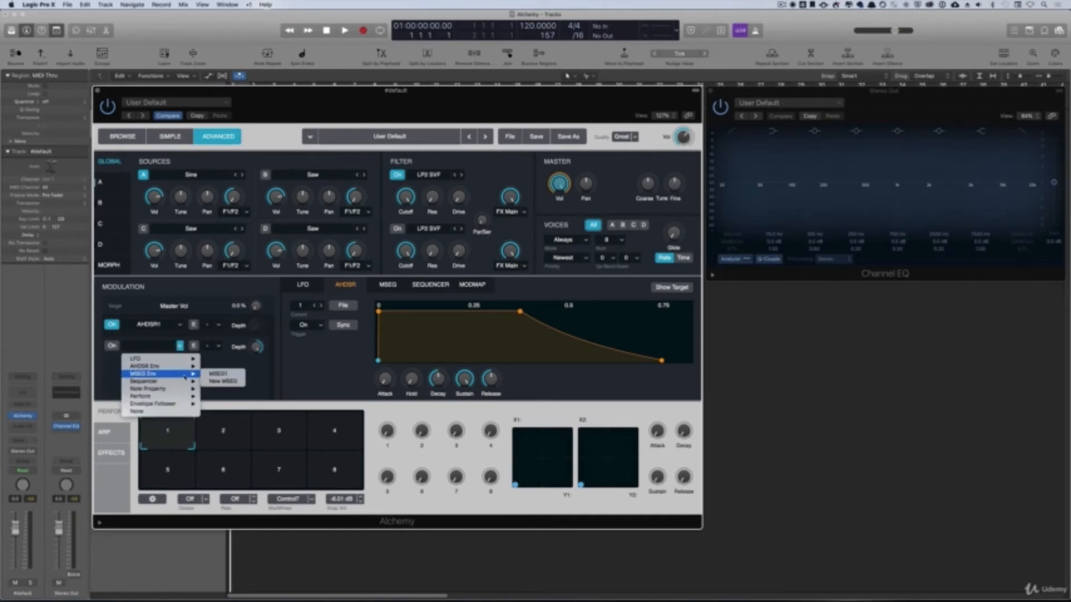
pyautogui.click(217, 374)
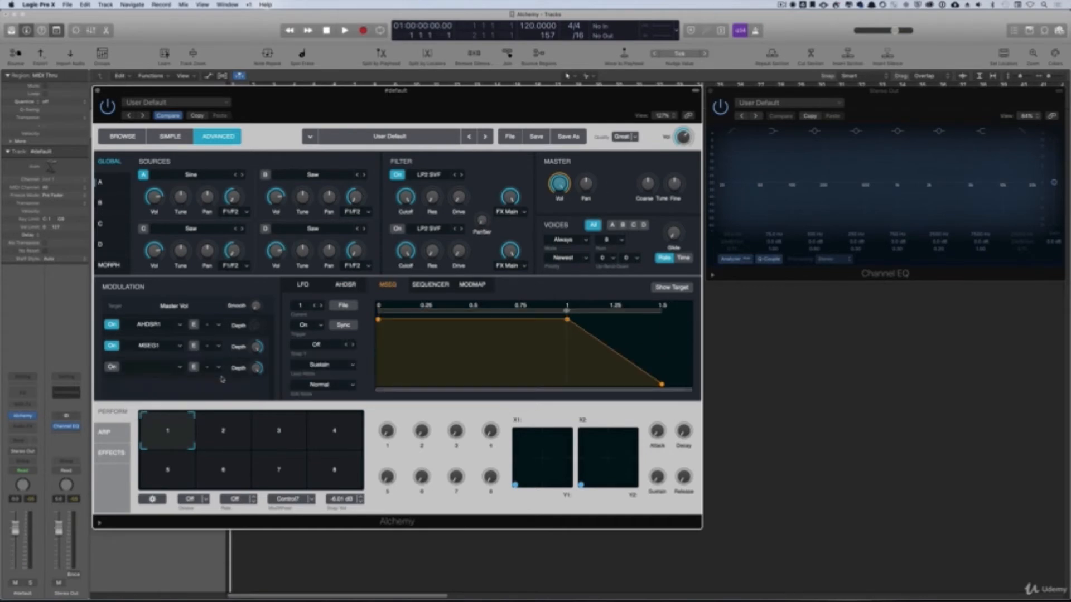
# - Lower the first MSEG1 point to 0%, add a full-level point just after it, and compare the shape with the AHDSR envelope
pyautogui.moveTo(377, 321)
pyautogui.moveTo(378, 322); pyautogui.dragTo(378, 396)
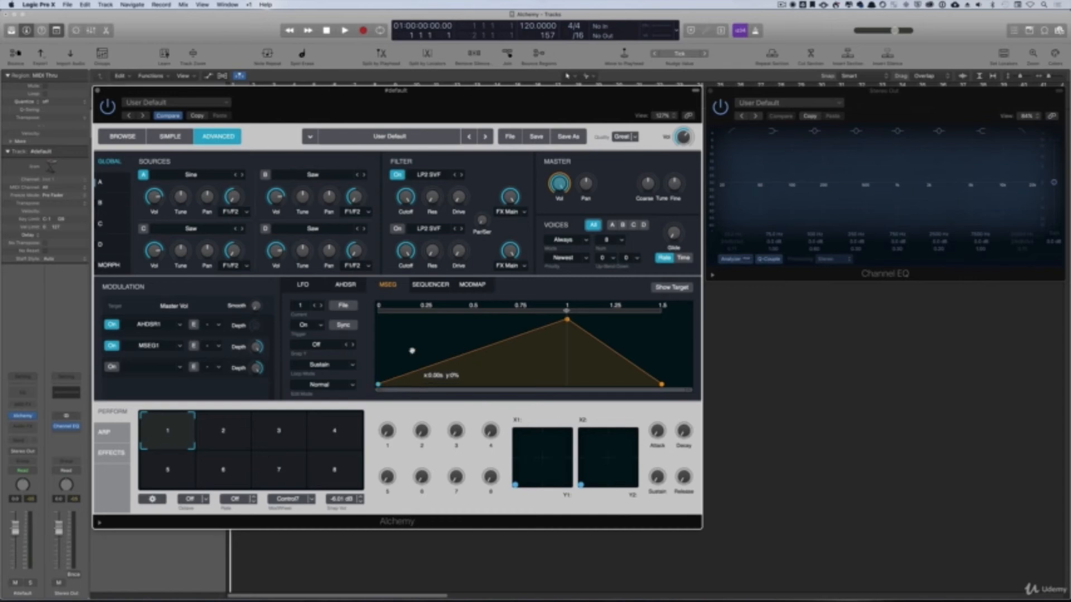
pyautogui.click(417, 372)
pyautogui.moveTo(417, 372); pyautogui.dragTo(391, 319)
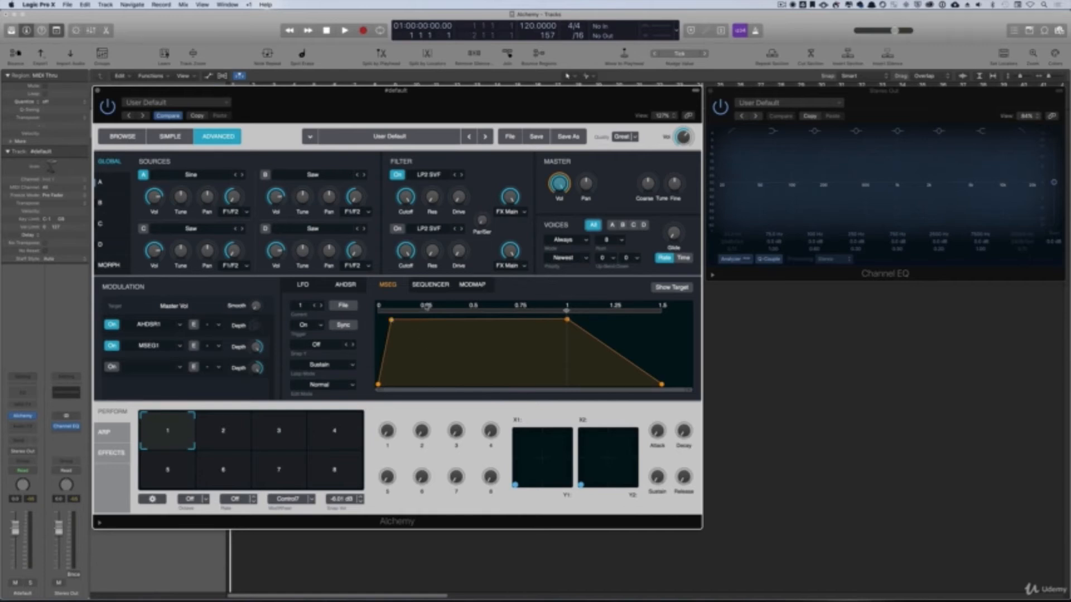
pyautogui.click(346, 285)
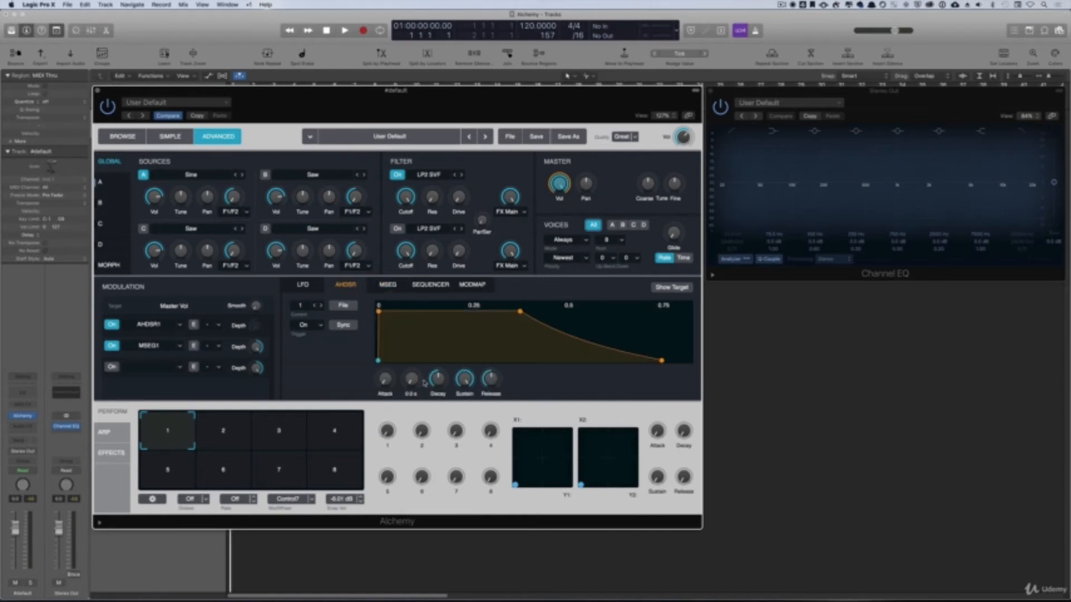
pyautogui.click(387, 285)
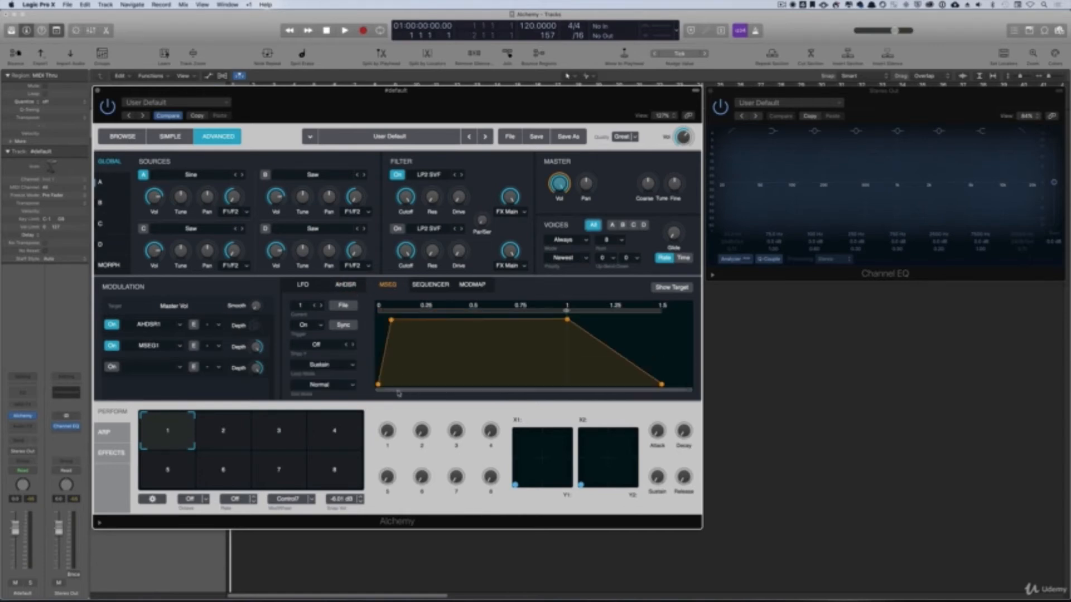
# - Add alternating low and high points to MSEG1 between its first peak and the point at 1 s
pyautogui.click(410, 384)
pyautogui.click(436, 352)
pyautogui.click(462, 380)
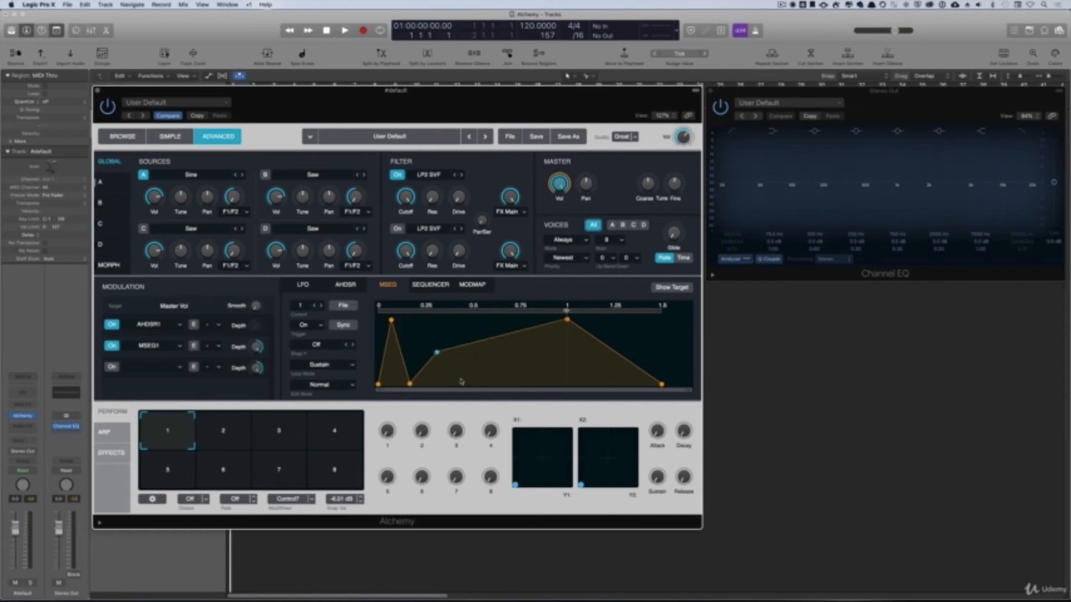
pyautogui.click(466, 340)
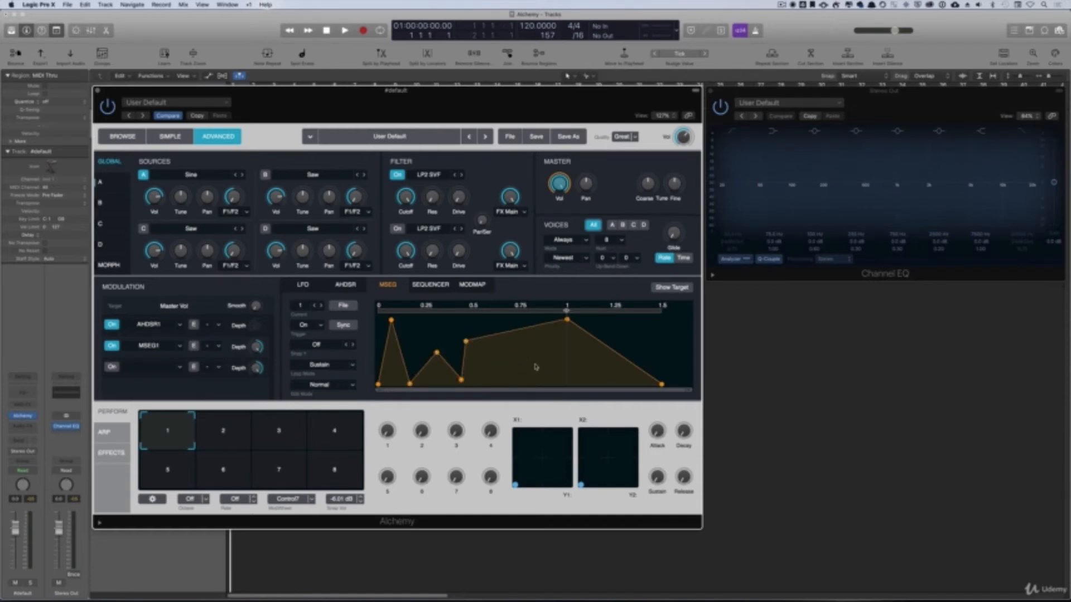
pyautogui.click(534, 365)
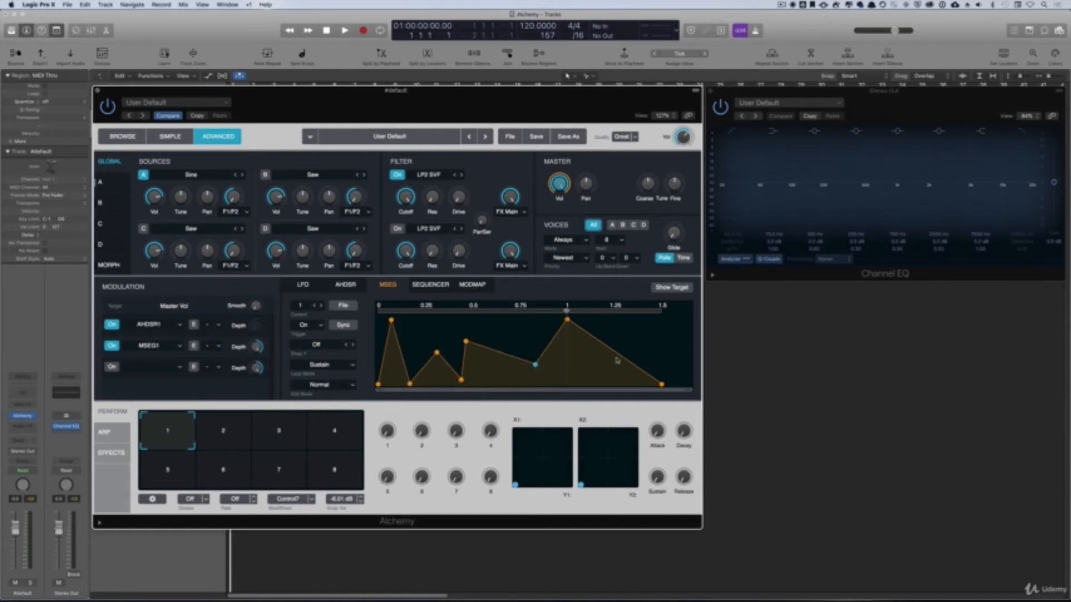
# - Add further points at varied levels after the 1 s point, extending MSEG1 to about 3 s
pyautogui.click(635, 328)
pyautogui.click(677, 365)
pyautogui.click(679, 363)
pyautogui.click(680, 362)
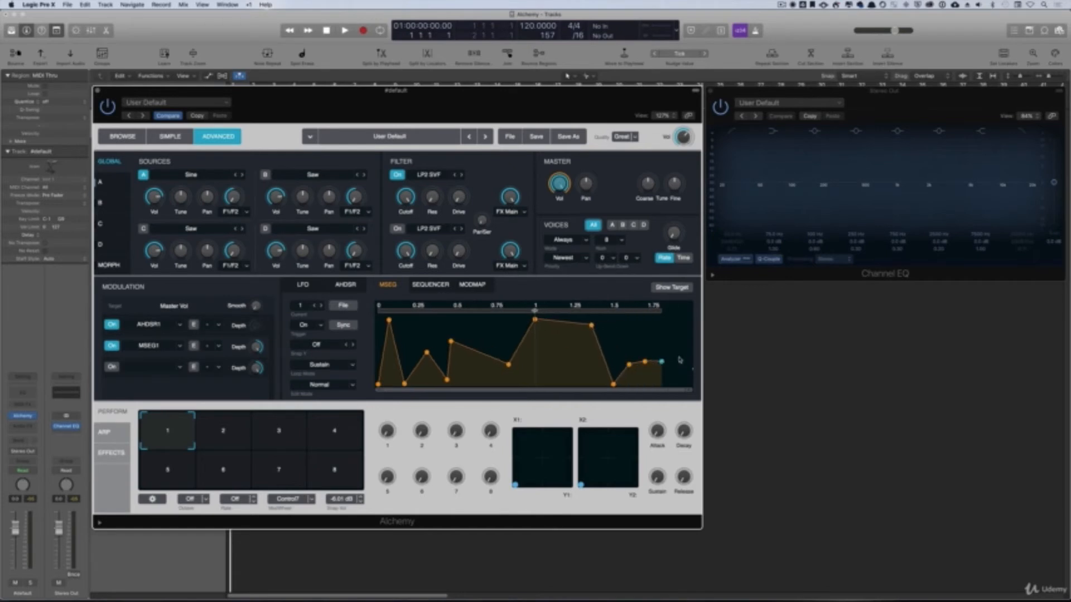
pyautogui.click(680, 355)
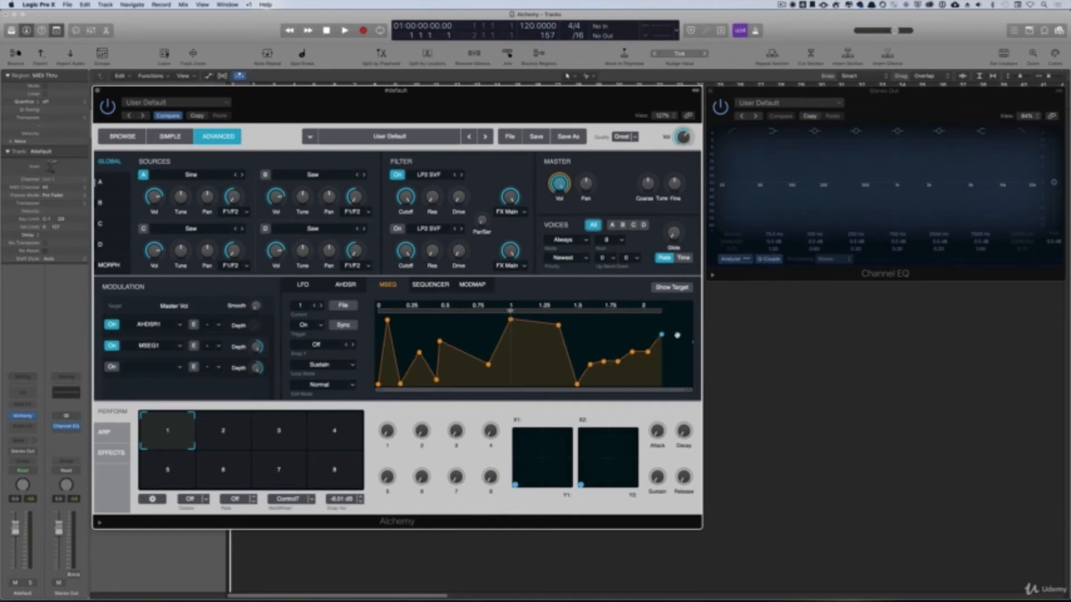
pyautogui.click(677, 336)
pyautogui.click(680, 360)
pyautogui.click(679, 370)
pyautogui.click(679, 371)
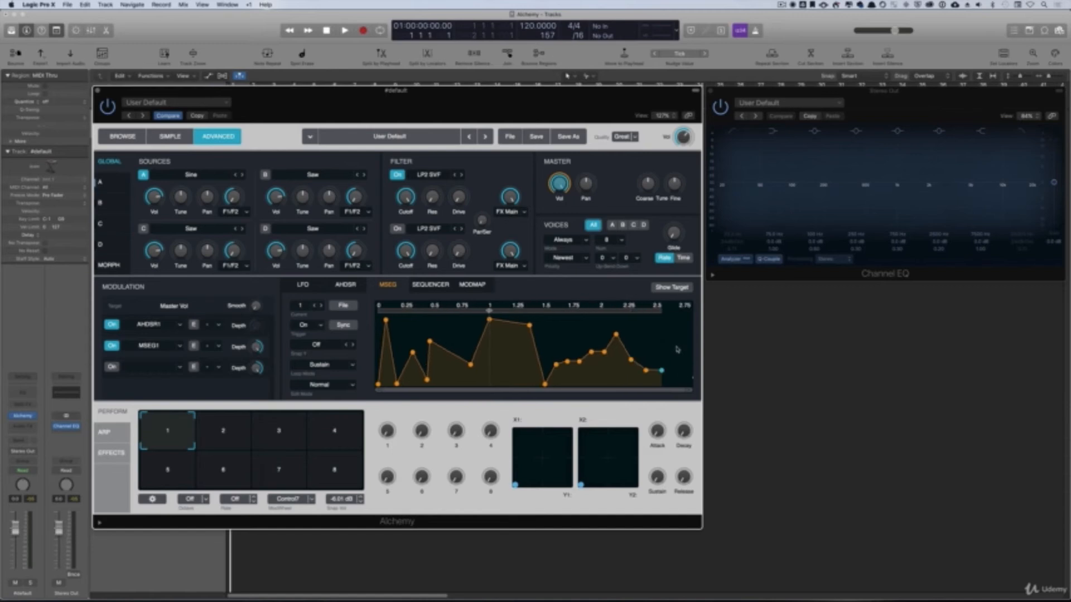
pyautogui.click(677, 347)
pyautogui.click(678, 347)
pyautogui.click(678, 336)
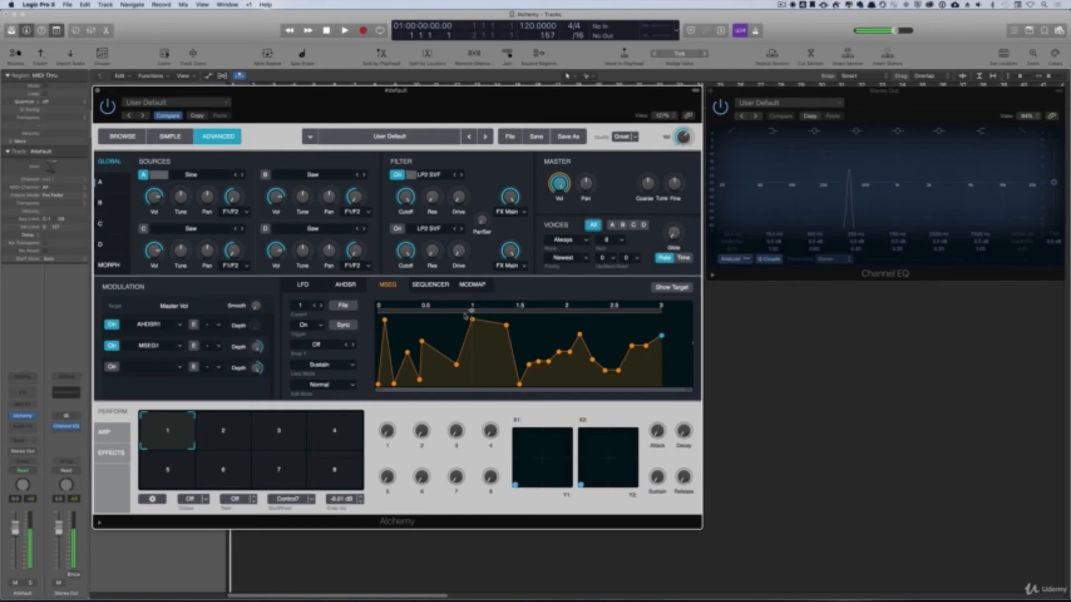
# - Move both the start and end of the MSEG1 sustain loop to about 2.7 s
pyautogui.moveTo(472, 311); pyautogui.dragTo(643, 311)
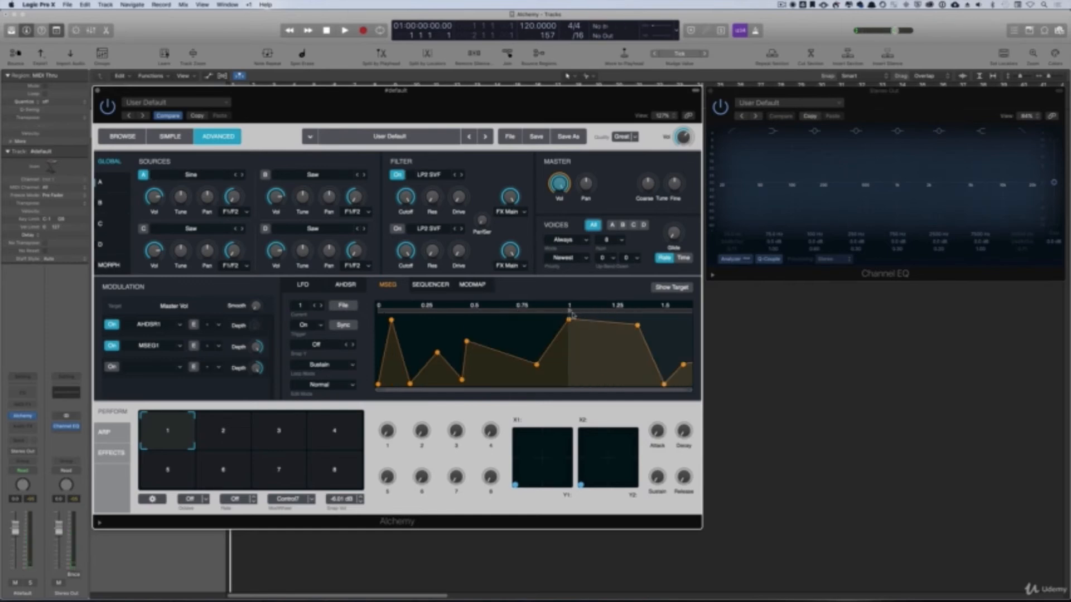
pyautogui.moveTo(686, 394); pyautogui.dragTo(637, 390)
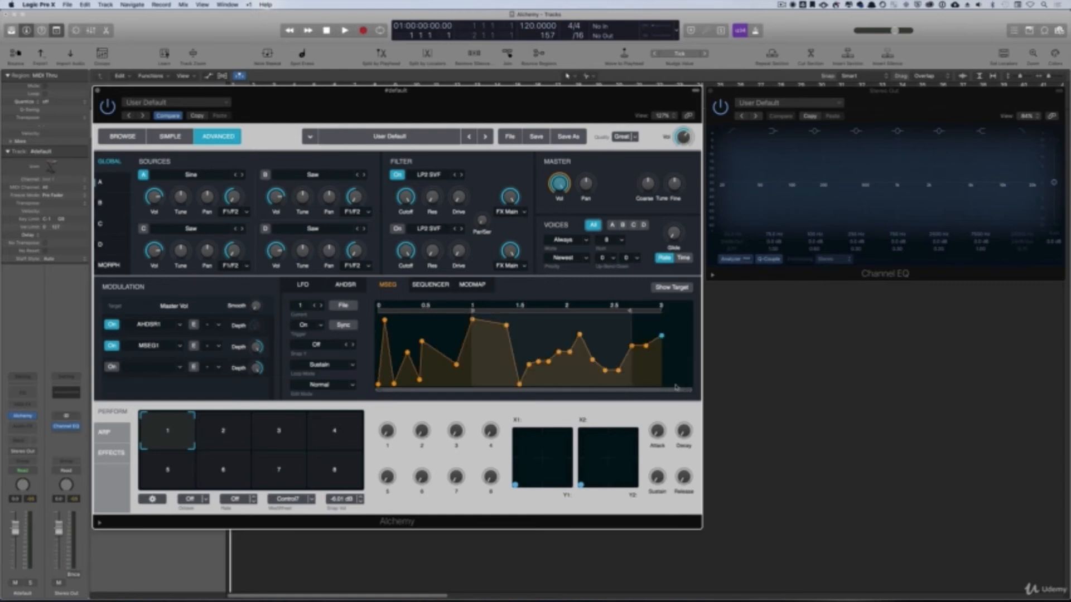
pyautogui.moveTo(497, 311); pyautogui.dragTo(635, 323)
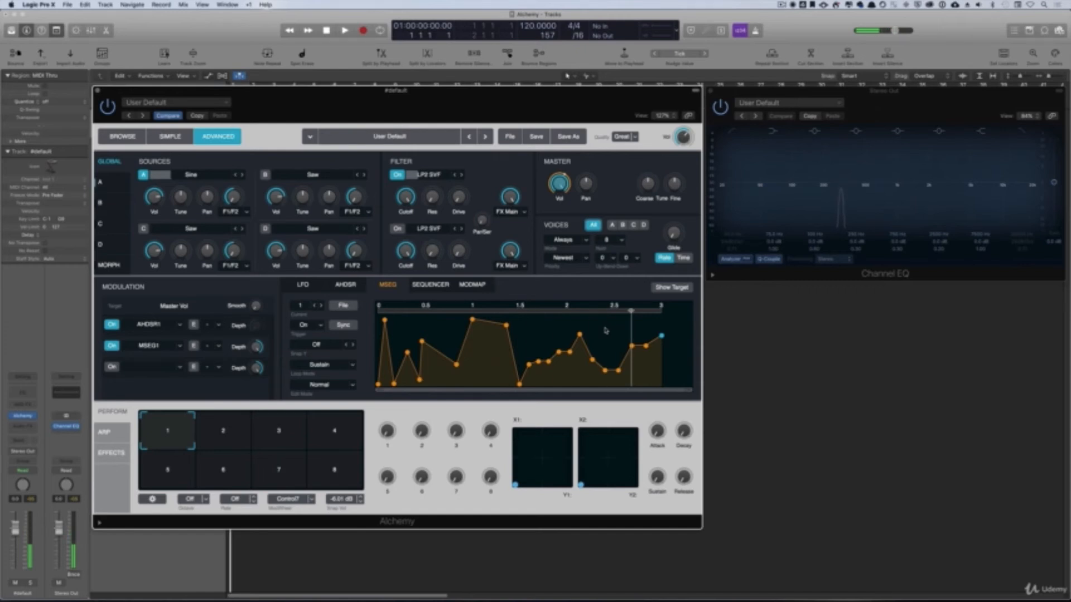
# - Extend the MSEG1 envelope to about 4.2 s with a gently rising series of points
pyautogui.click(678, 339)
pyautogui.click(677, 331)
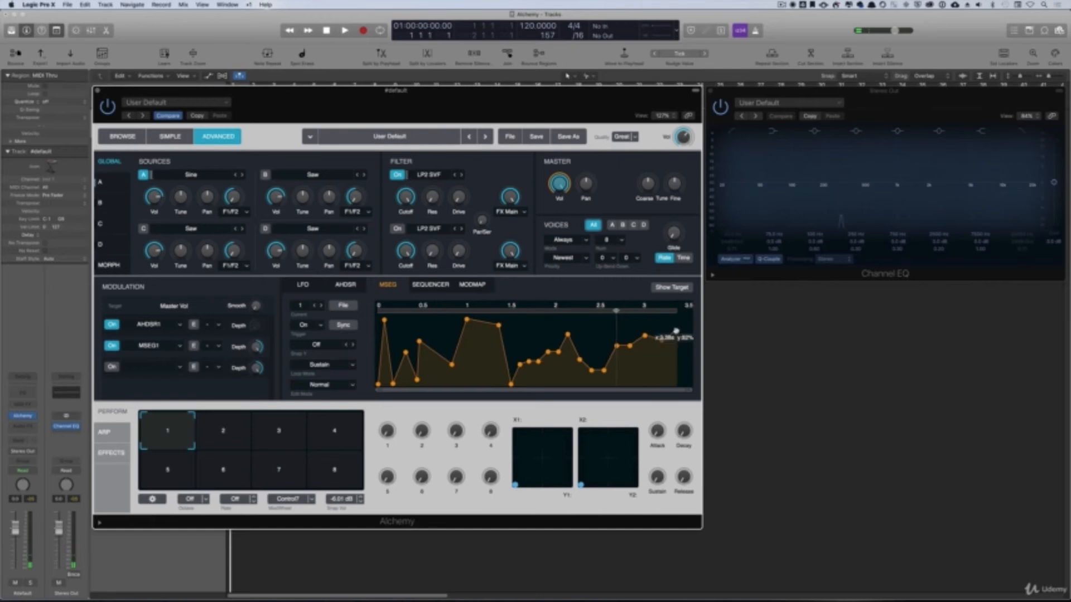
pyautogui.click(676, 332)
pyautogui.click(677, 328)
pyautogui.click(678, 324)
pyautogui.click(679, 322)
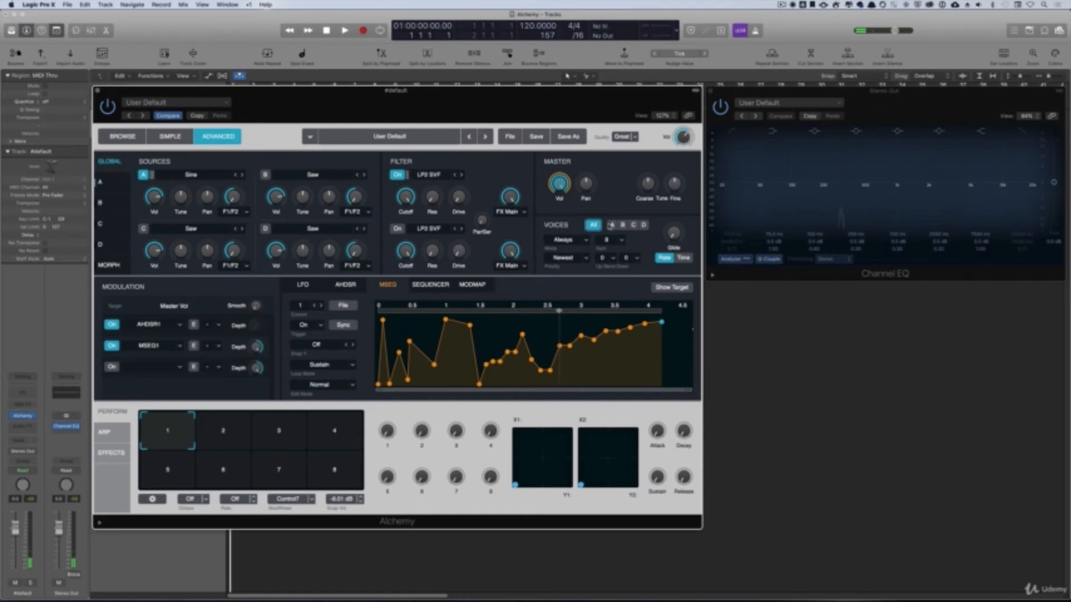
# - Set the release of the AHDSR 1 envelope to 4.8 s
pyautogui.click(151, 327)
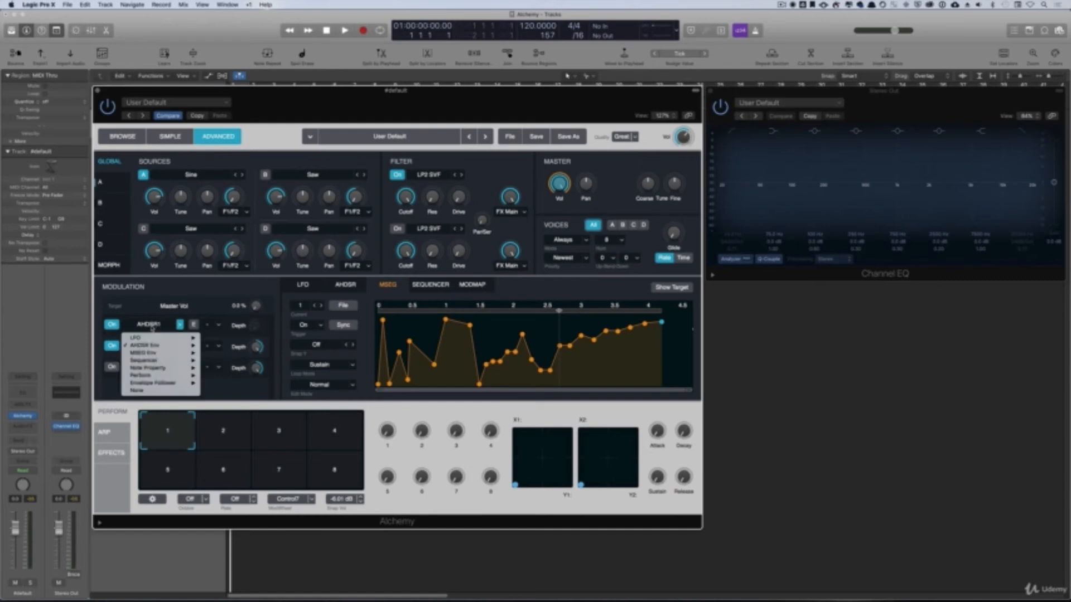
pyautogui.click(348, 295)
pyautogui.click(346, 285)
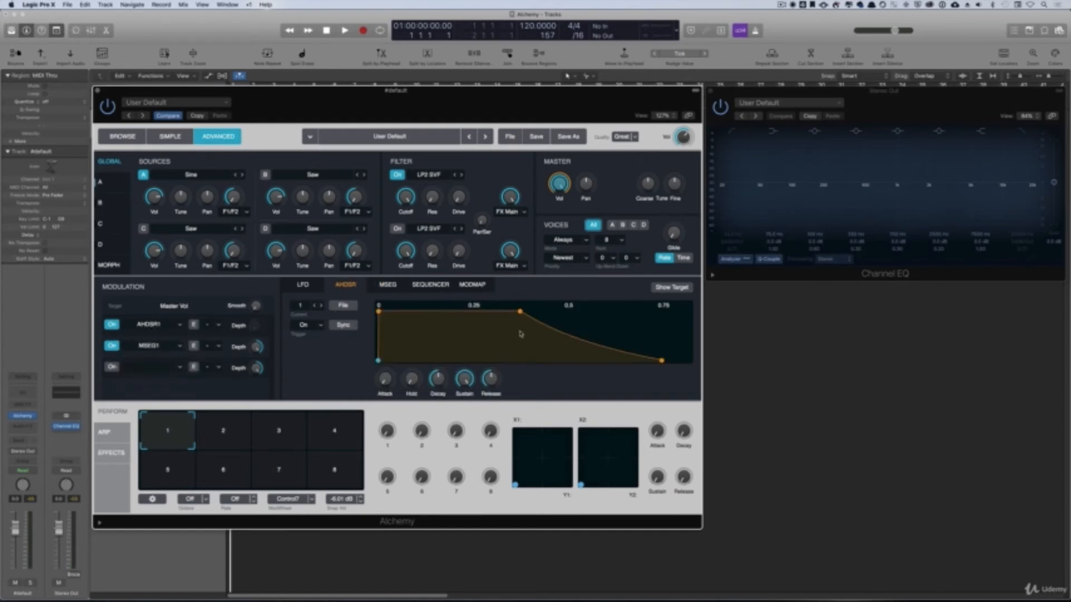
pyautogui.moveTo(490, 381); pyautogui.dragTo(495, 356)
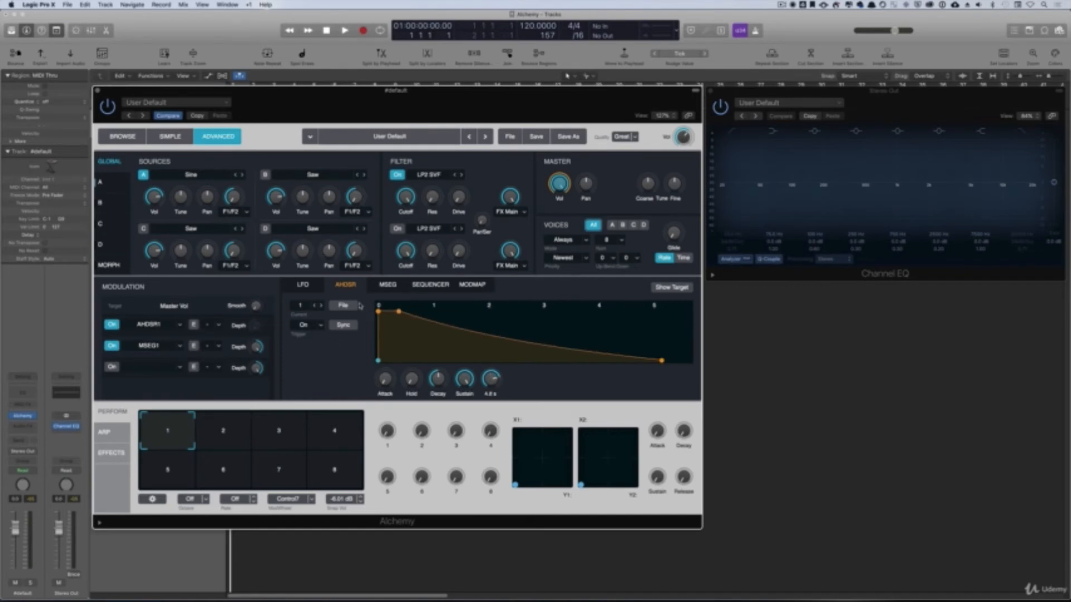
# - Clear the MSEG1 envelope back to its default shape
pyautogui.click(388, 286)
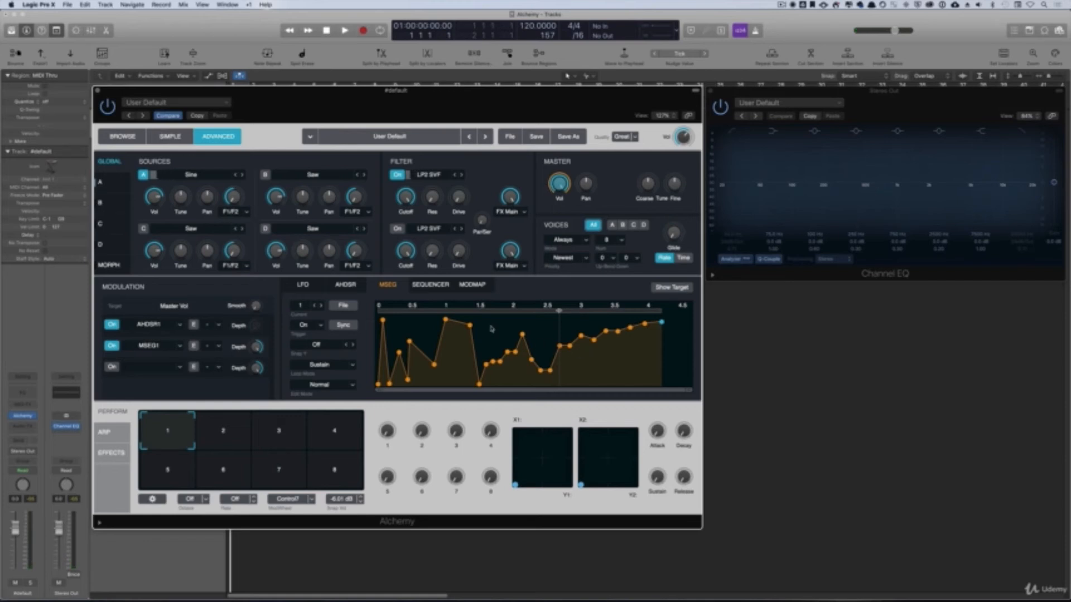
pyautogui.click(343, 305)
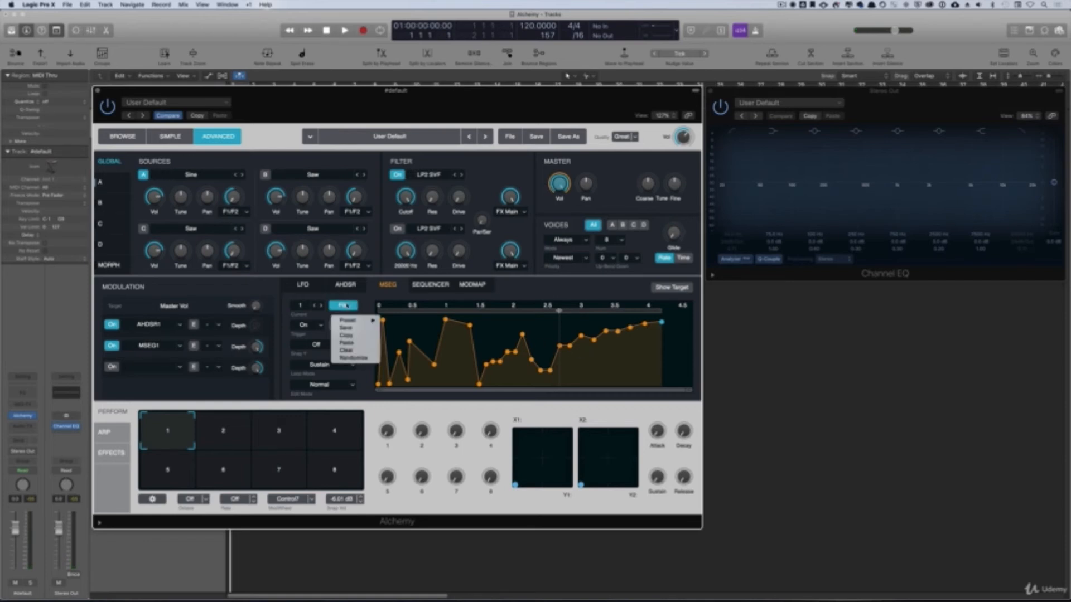
pyautogui.click(348, 350)
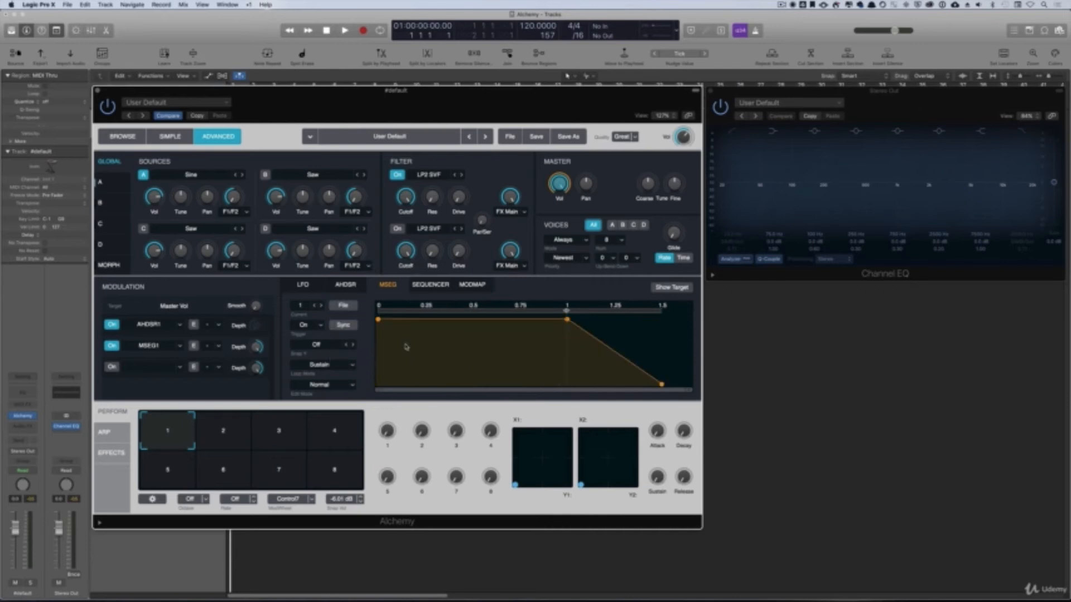
# - Lower the first MSEG1 point to zero and add a near-full-level point at about 0.2 s
pyautogui.moveTo(379, 320); pyautogui.dragTo(382, 385)
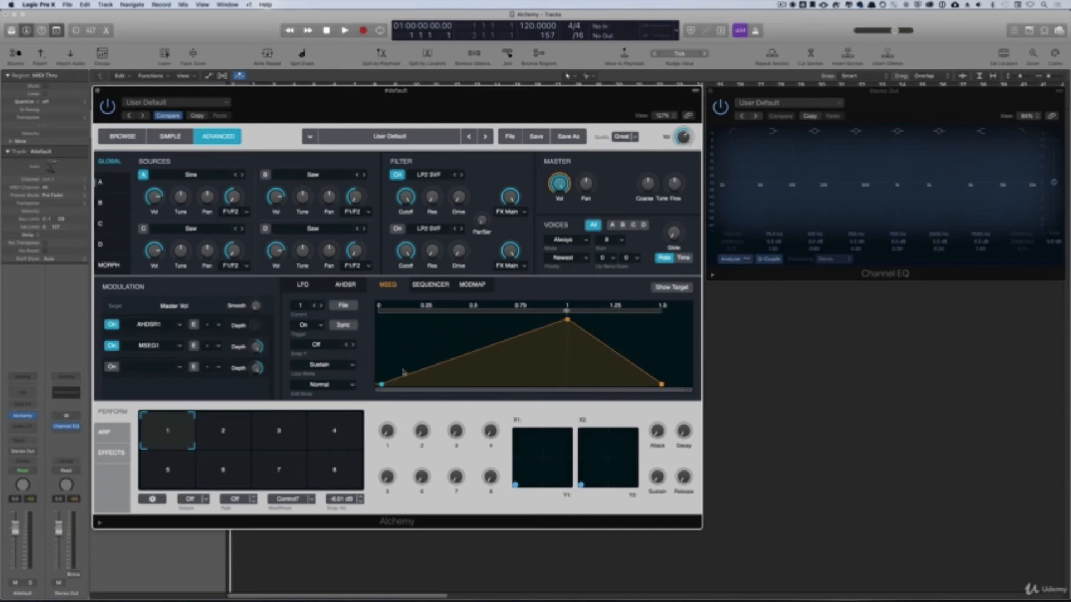
pyautogui.click(413, 324)
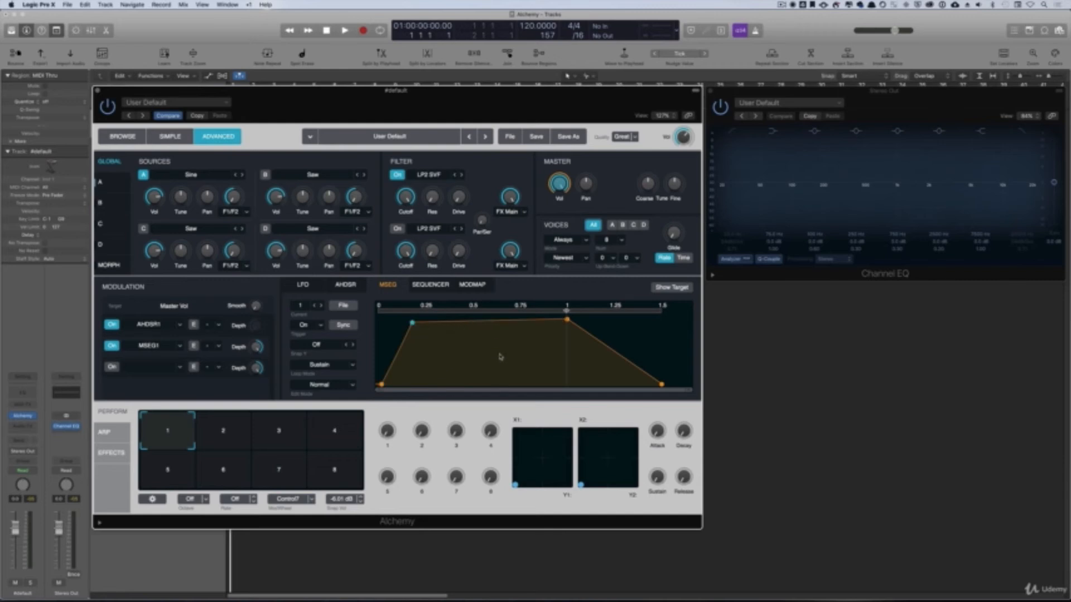
# - Add an MSEG1 point at about 0.75 s below mid-level and bend the segments before and after it into curves
pyautogui.click(521, 362)
pyautogui.moveTo(543, 340); pyautogui.dragTo(548, 356)
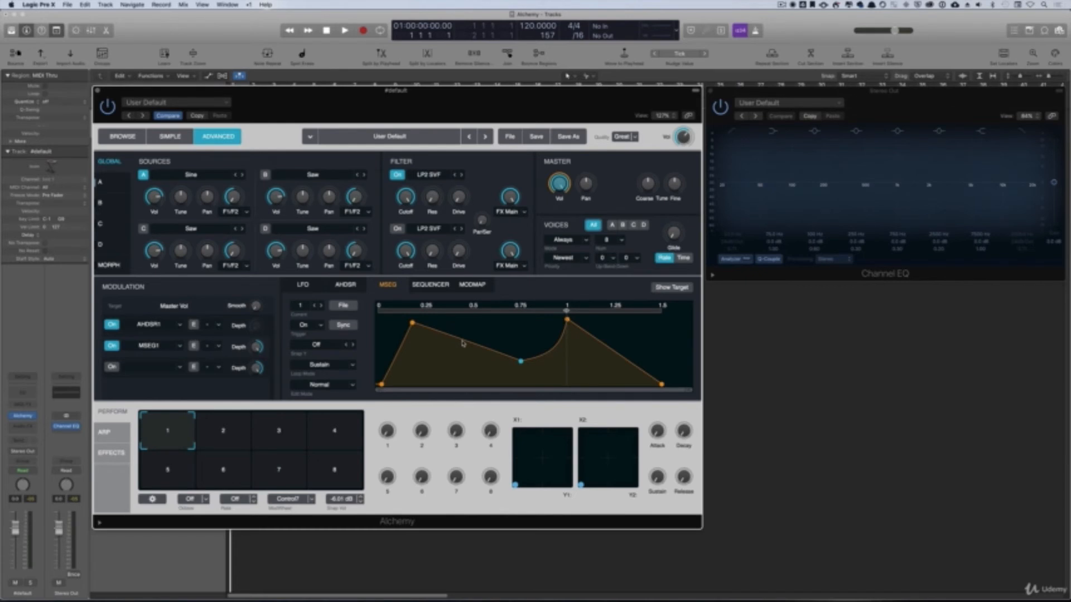
pyautogui.moveTo(462, 342)
pyautogui.mouseDown()
pyautogui.moveTo(468, 350)
pyautogui.moveTo(502, 324)
pyautogui.moveTo(461, 355)
pyautogui.moveTo(456, 327)
pyautogui.mouseUp()
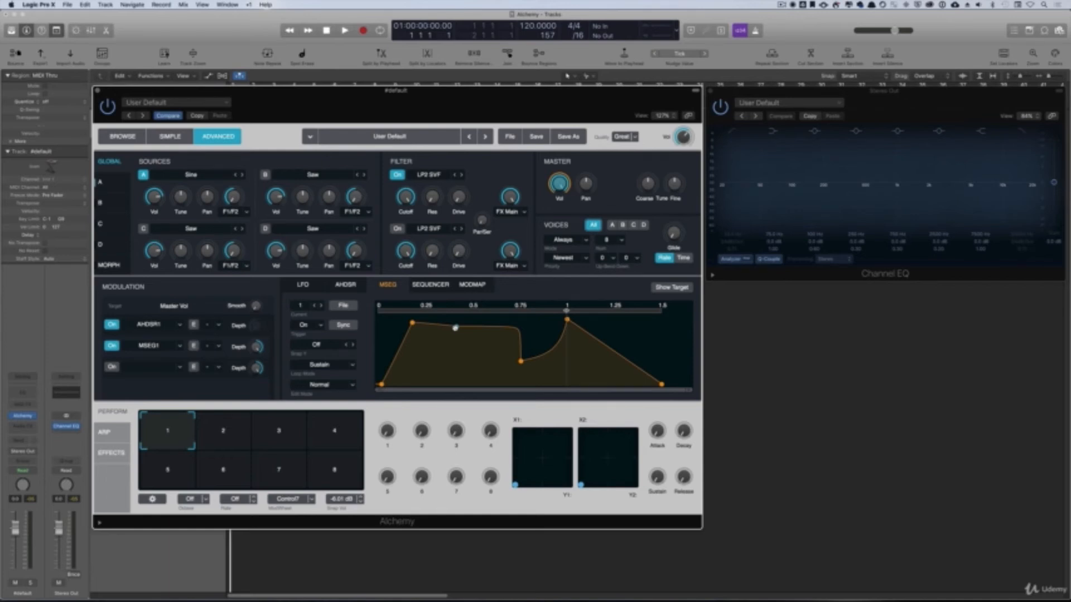
pyautogui.click(353, 285)
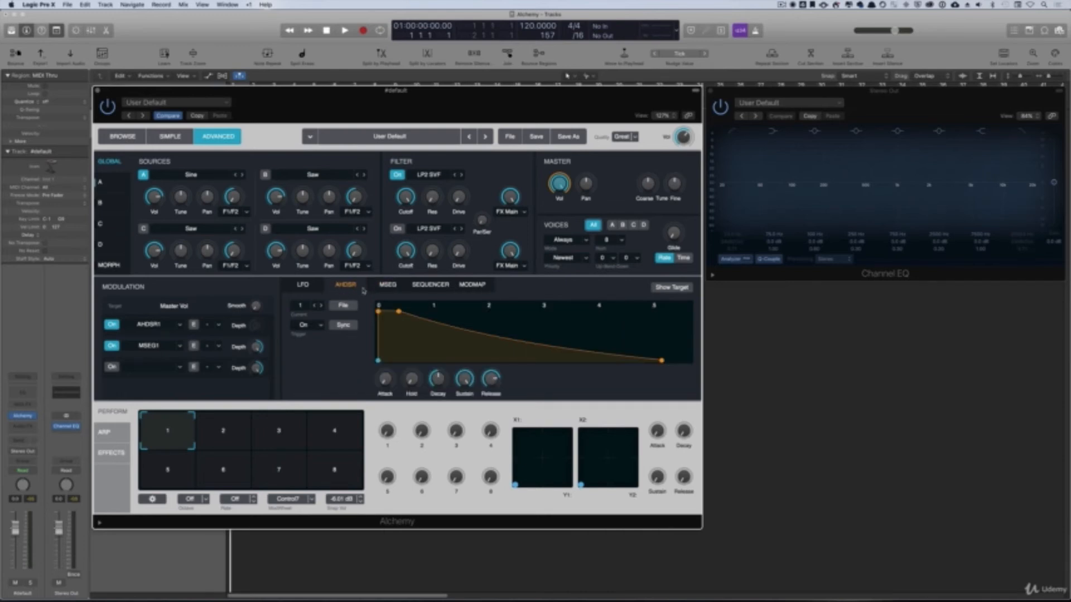
pyautogui.click(386, 285)
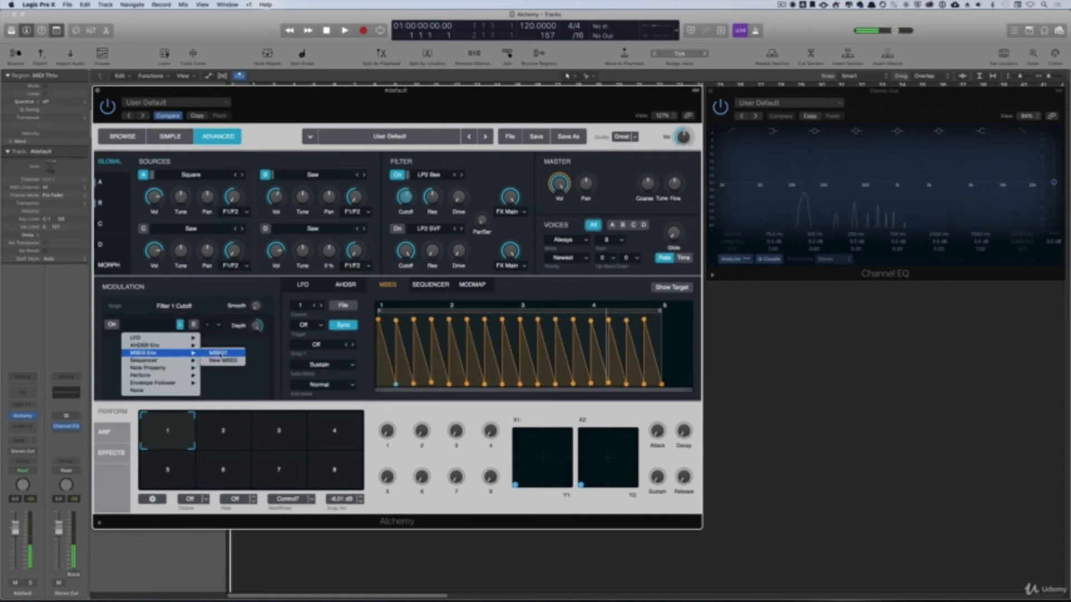
# - Assign MSEG1 as the modulator of Filter 1 Cutoff and sync the envelope to the tempo
pyautogui.click(223, 352)
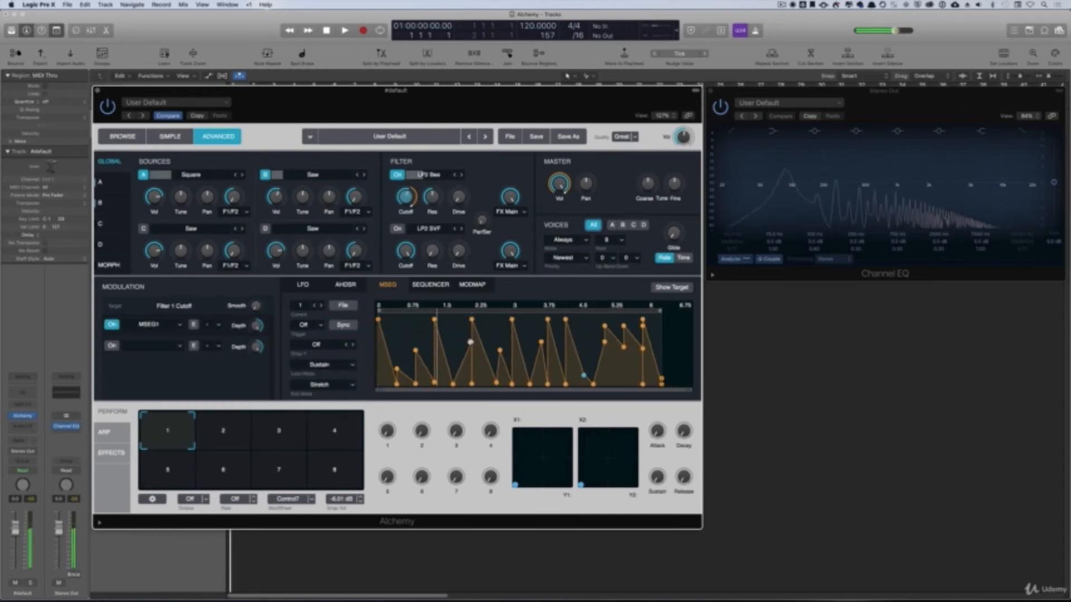
pyautogui.click(343, 324)
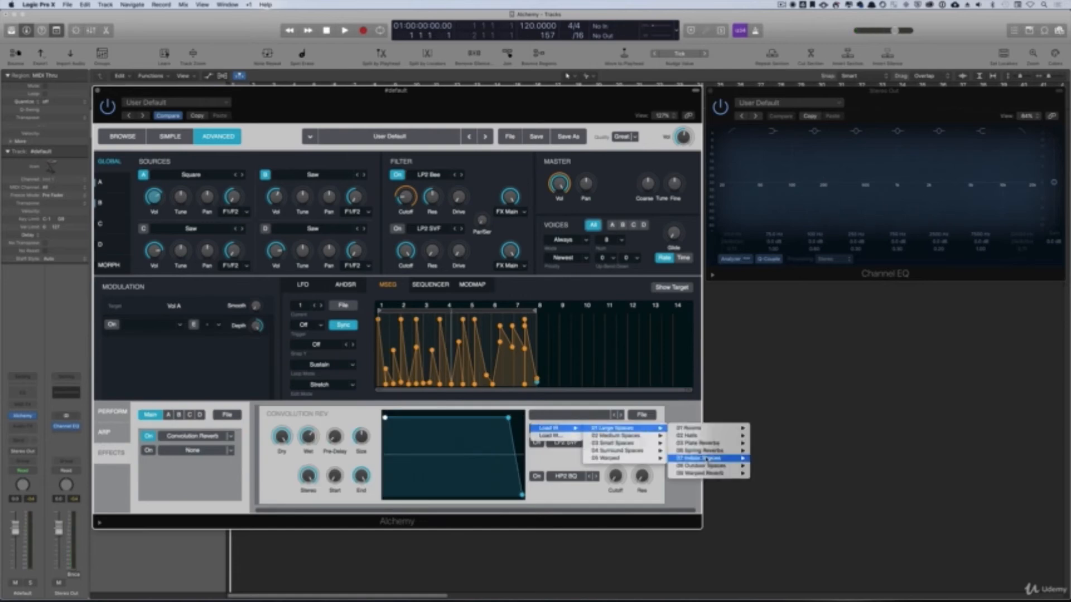
# - Load the Auditorium impulse response from the large spaces into the Convolution Reverb effect
pyautogui.click(736, 446)
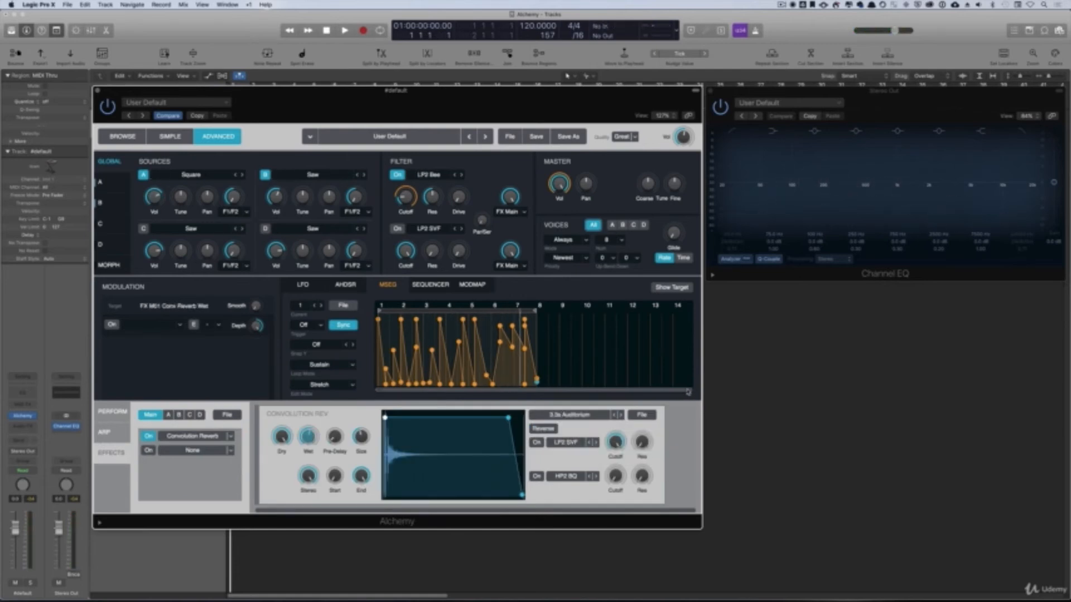
pyautogui.moveTo(689, 390); pyautogui.dragTo(682, 395)
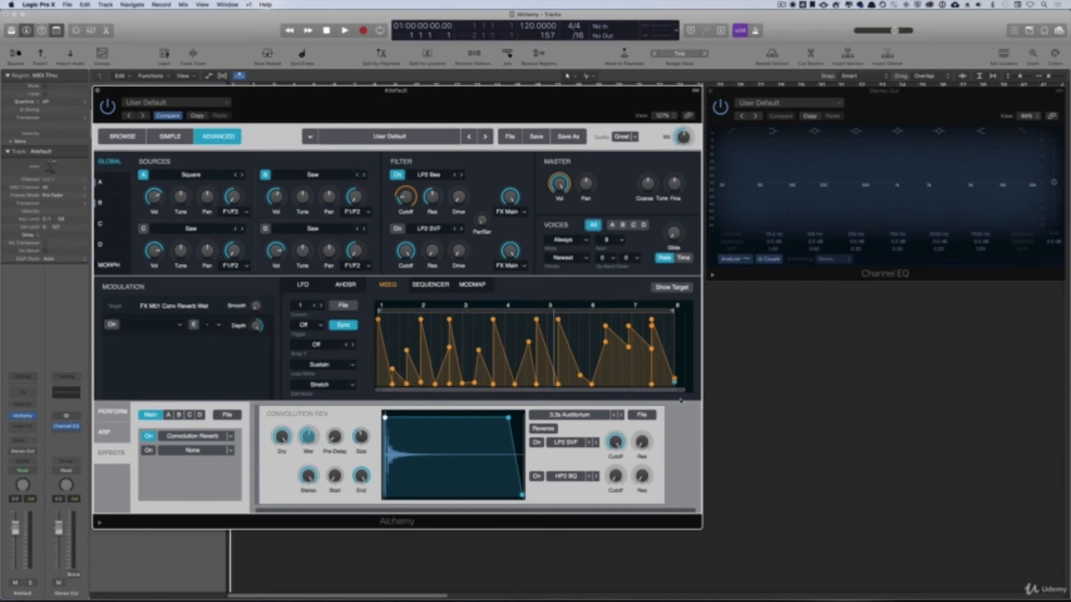
# - Adjust the modulation smoothing of Filter 1 Cutoff and slightly raise the low MSEG1 point at about 0.5 s
pyautogui.moveTo(408, 199)
pyautogui.moveTo(256, 308)
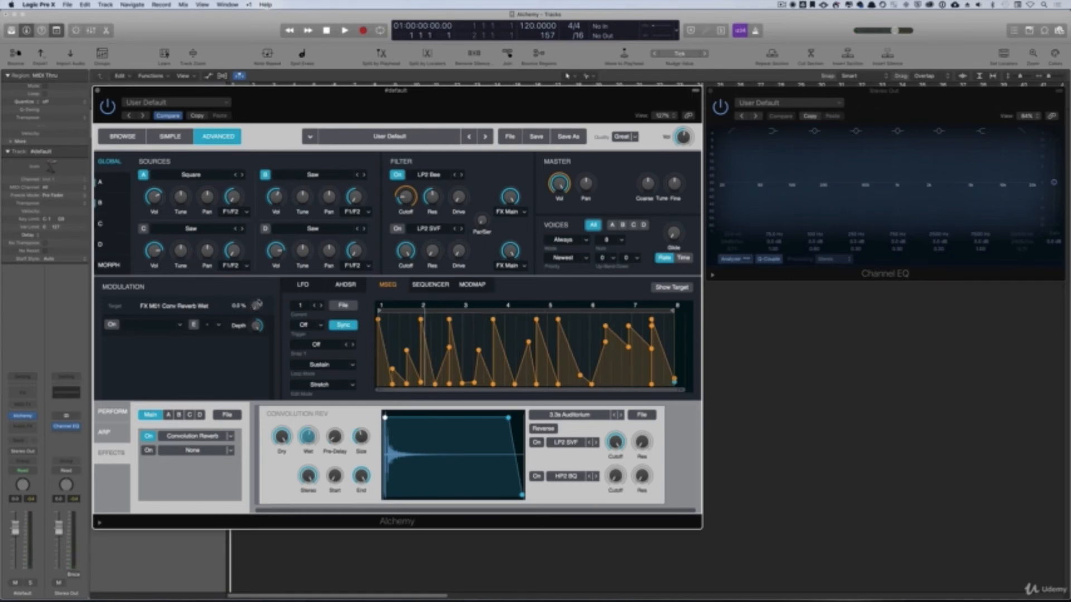
pyautogui.click(409, 201)
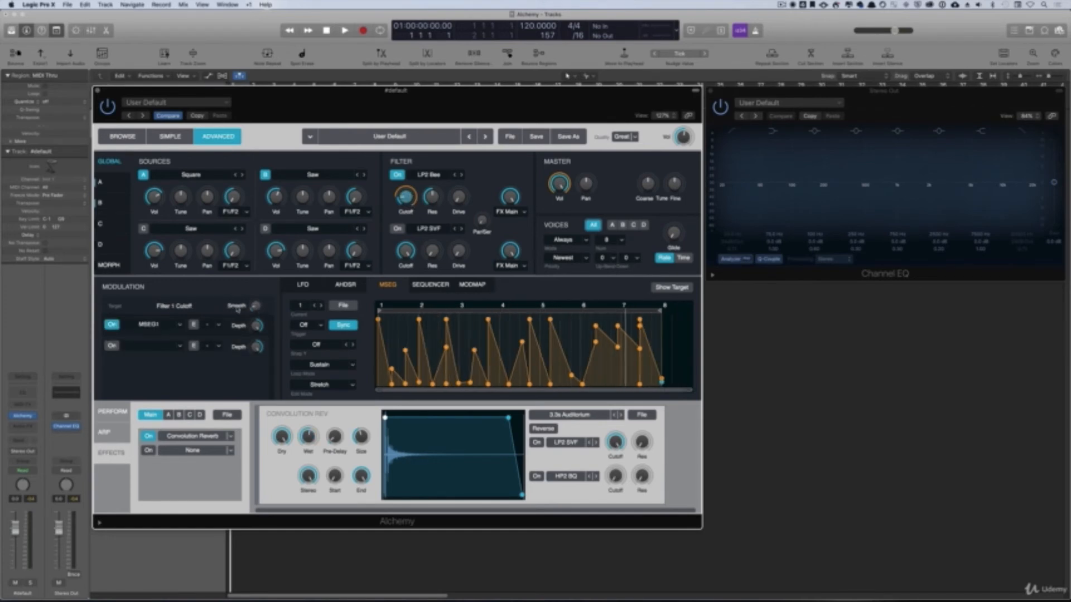
pyautogui.moveTo(236, 311)
pyautogui.moveTo(256, 305); pyautogui.dragTo(262, 347)
pyautogui.scroll(5, 419, 320)
pyautogui.moveTo(636, 382); pyautogui.dragTo(633, 378)
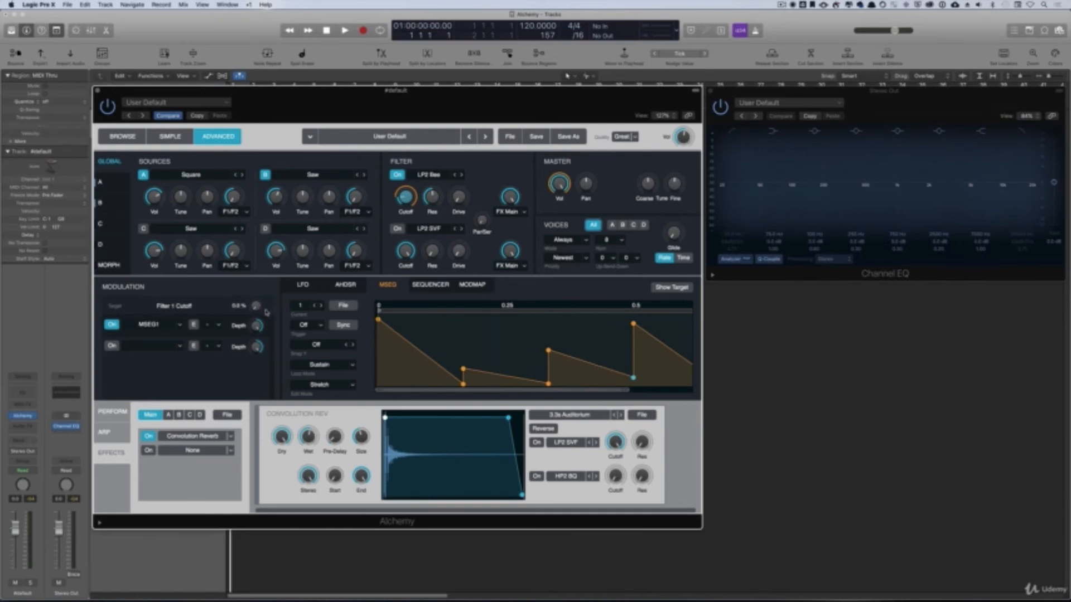
pyautogui.moveTo(256, 309); pyautogui.dragTo(256, 305)
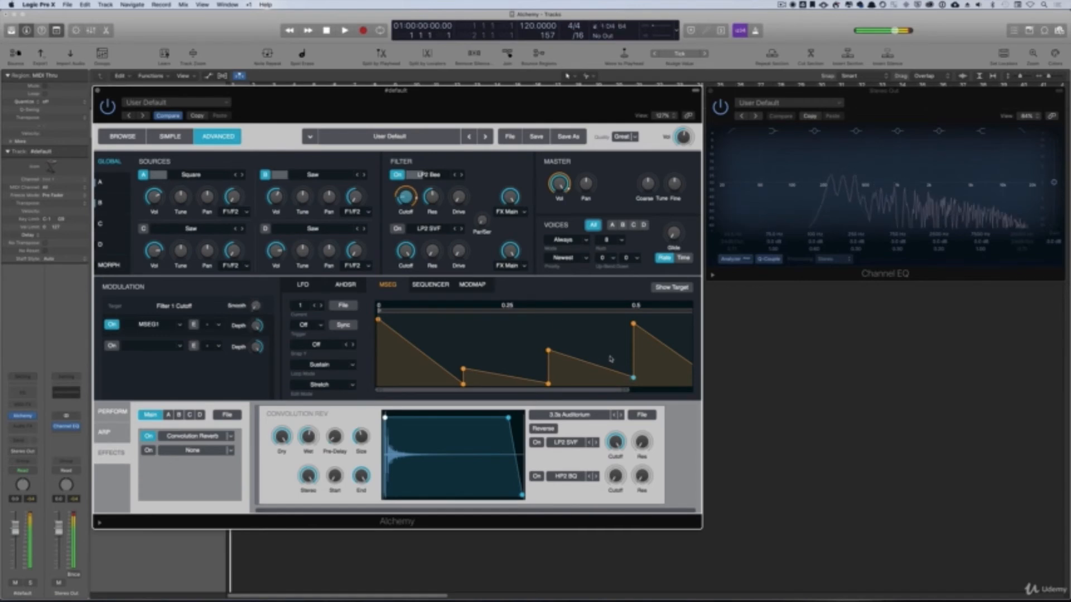
pyautogui.moveTo(632, 393); pyautogui.dragTo(703, 390)
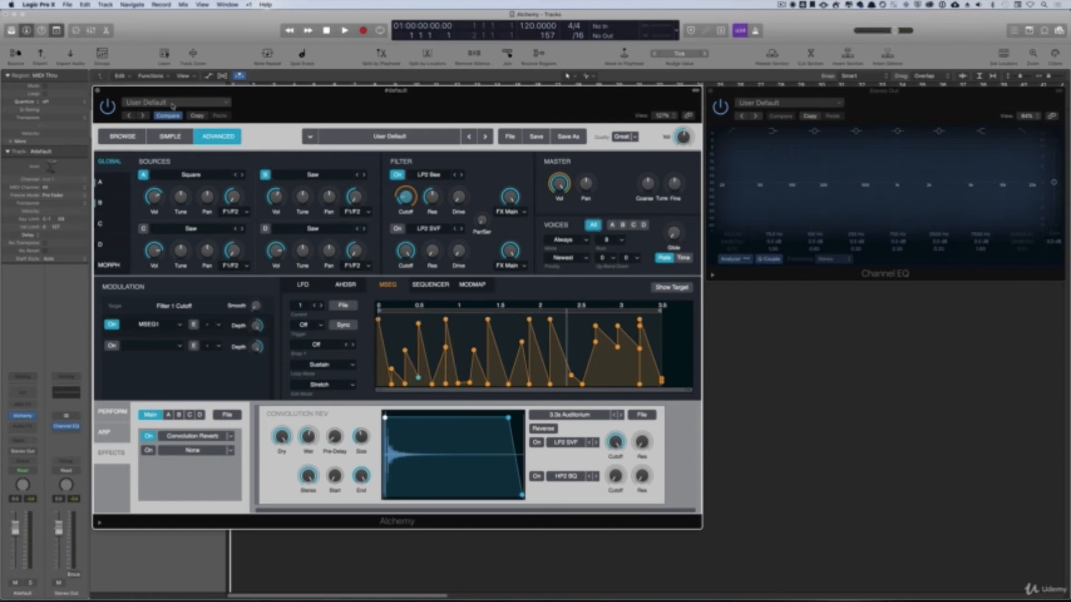
# - Recall the default patch and assign MSEG1 as the second modulator of Master Vol
pyautogui.click(217, 105)
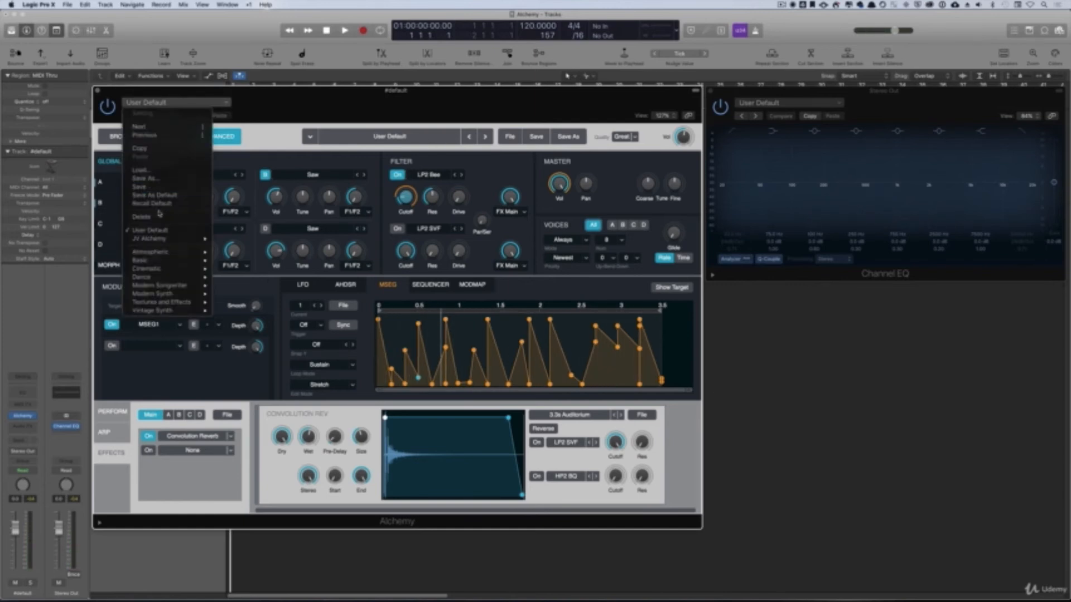
pyautogui.click(177, 346)
pyautogui.moveTo(153, 372)
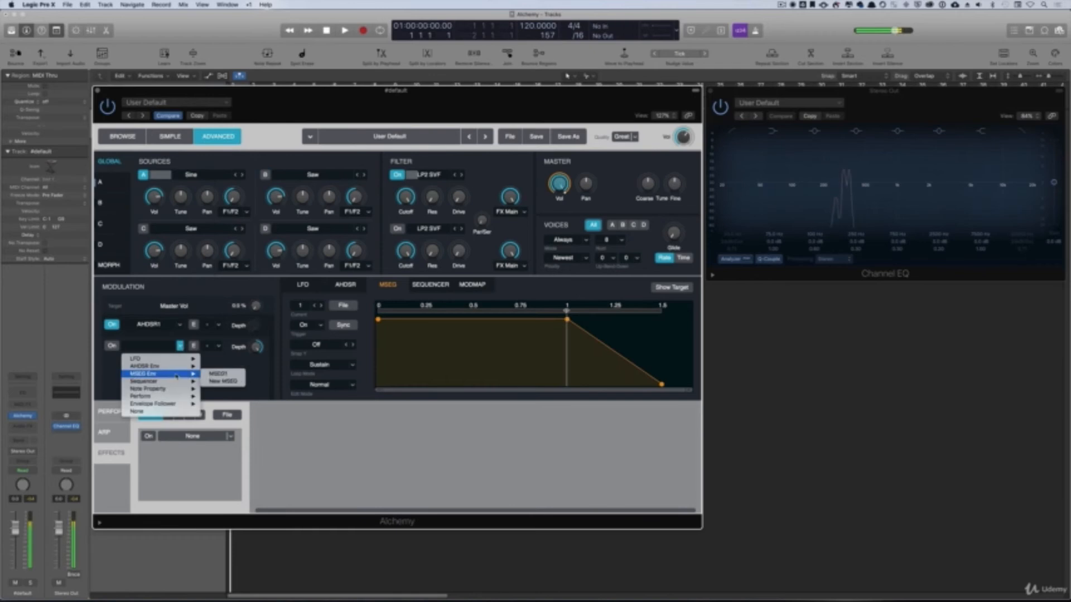
pyautogui.click(222, 372)
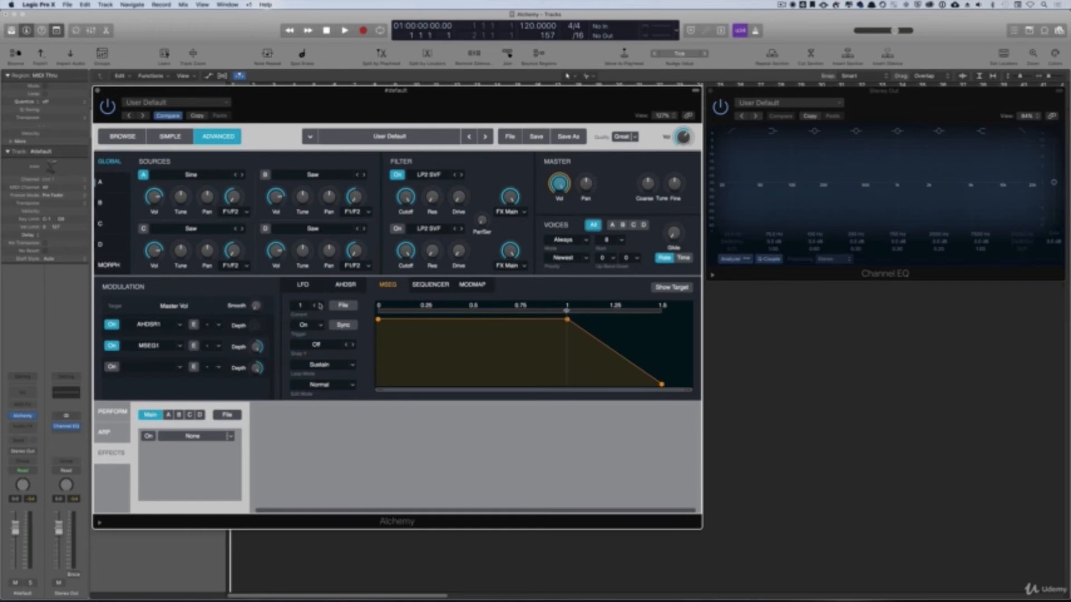
# - Load the 8 Steps Up preset into the MSEG1 envelope
pyautogui.click(345, 307)
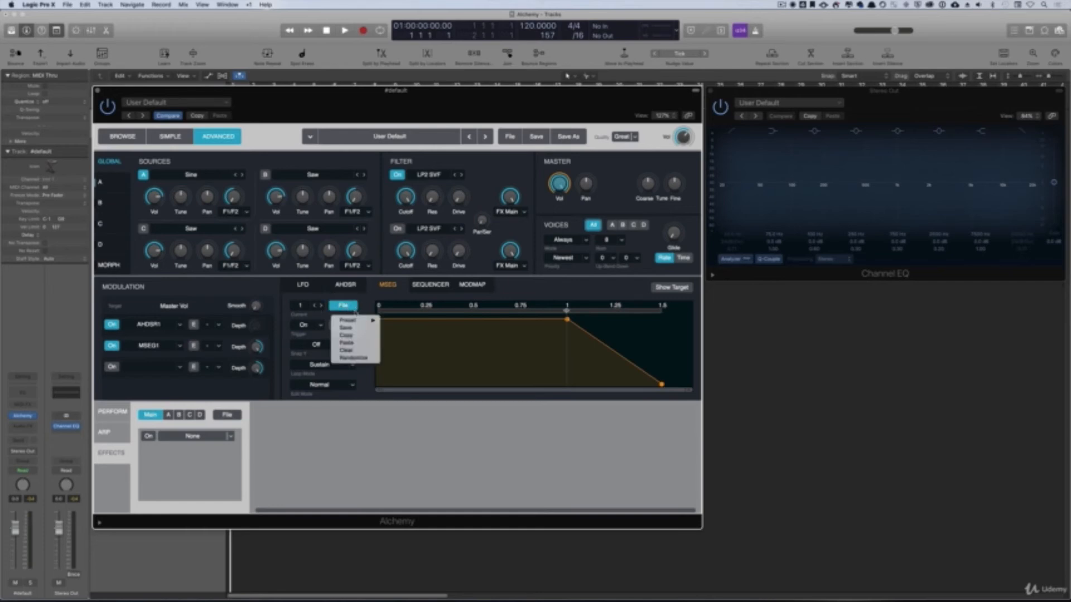
pyautogui.moveTo(350, 320)
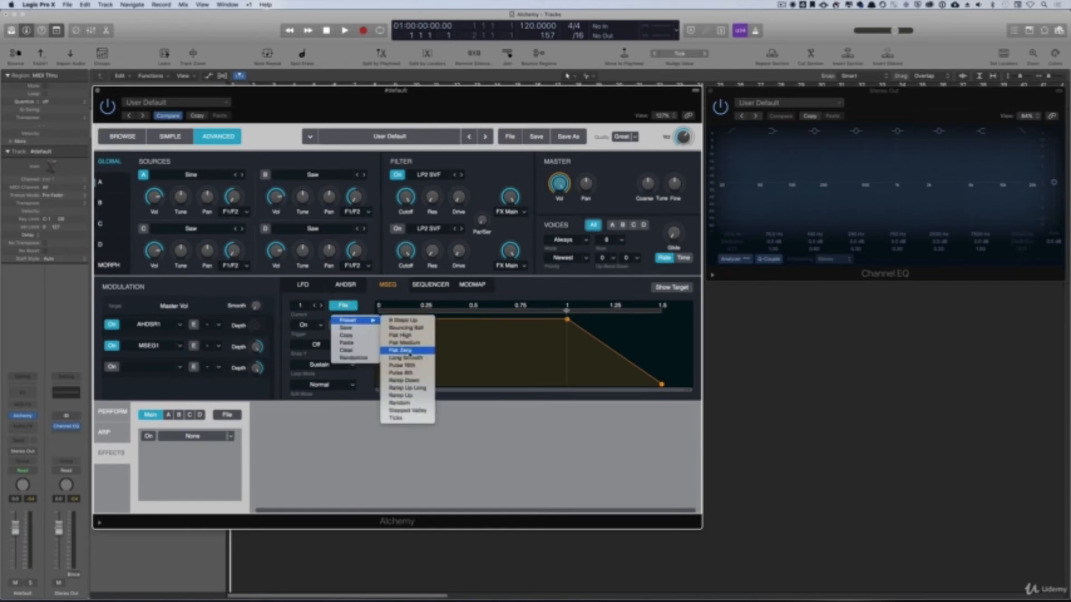
pyautogui.click(414, 320)
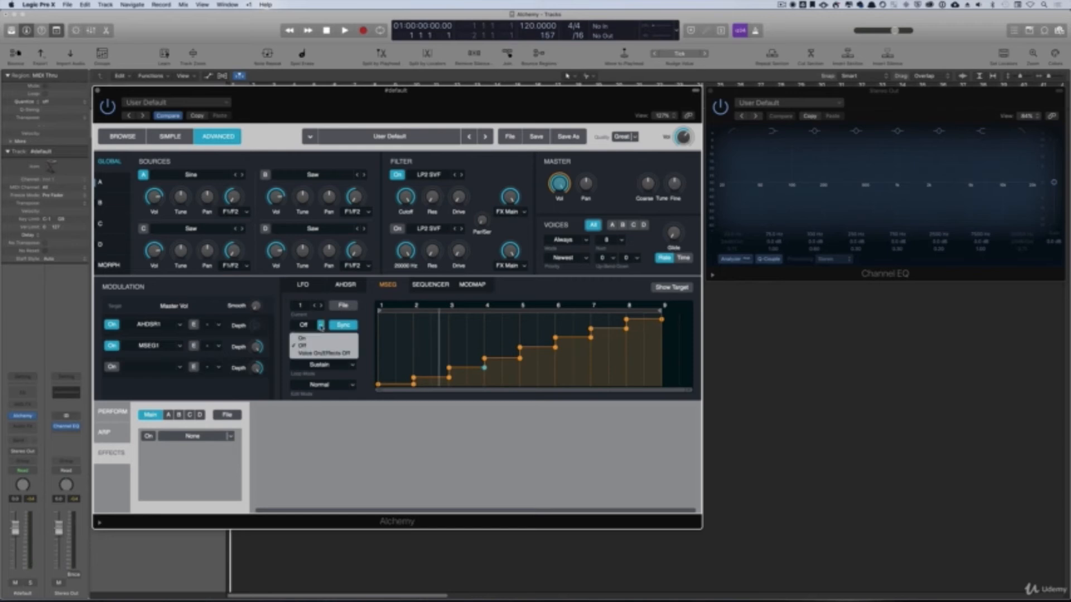
# - Review the MSEG1 trigger options, try the trigger set to On, and return it to Off
pyautogui.click(321, 326)
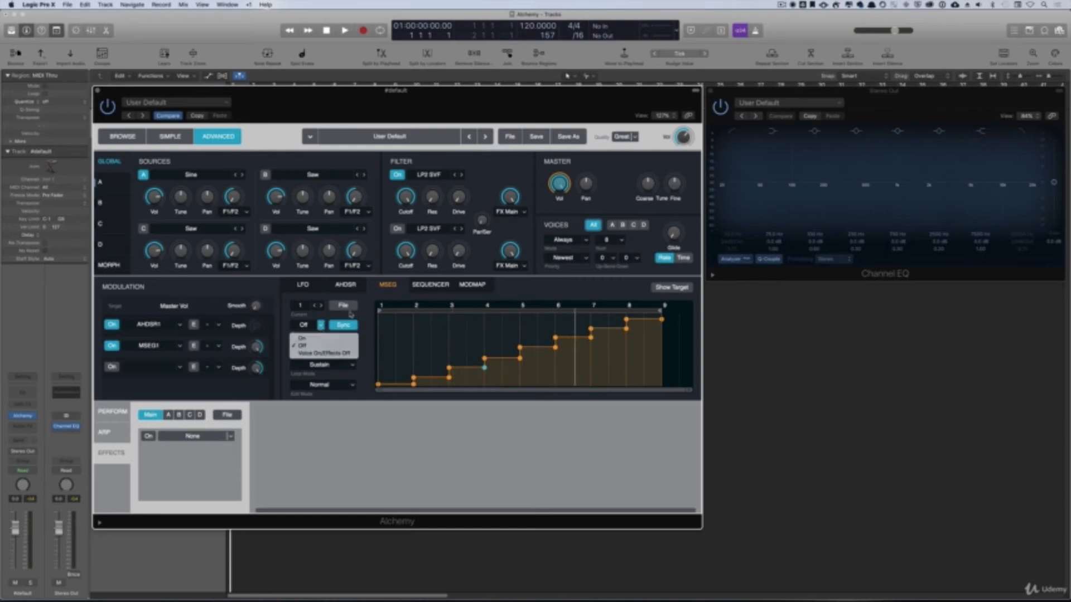
pyautogui.click(320, 327)
pyautogui.click(321, 326)
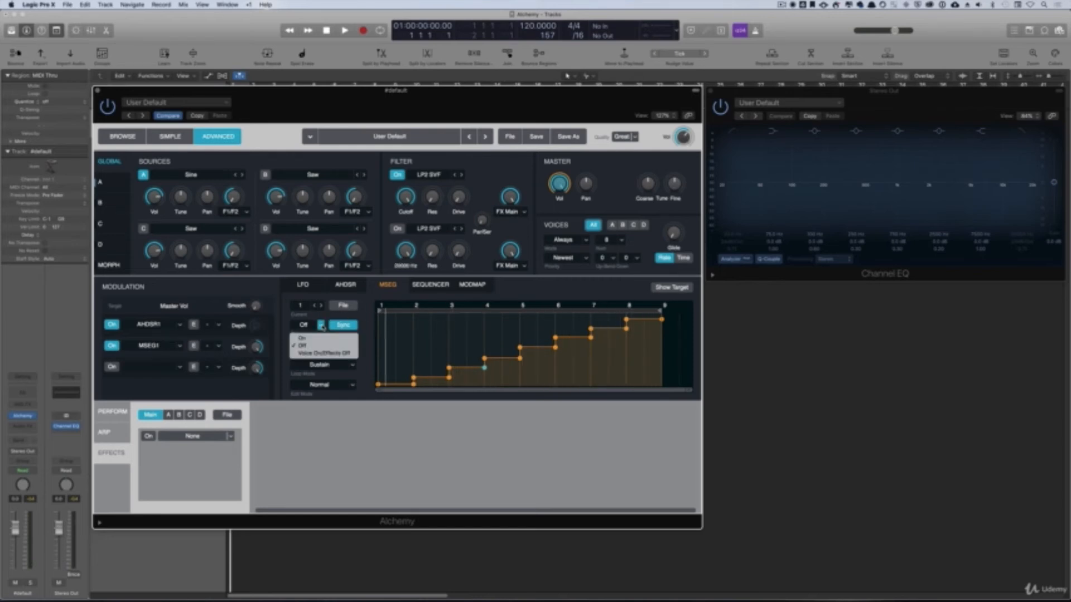
pyautogui.click(364, 332)
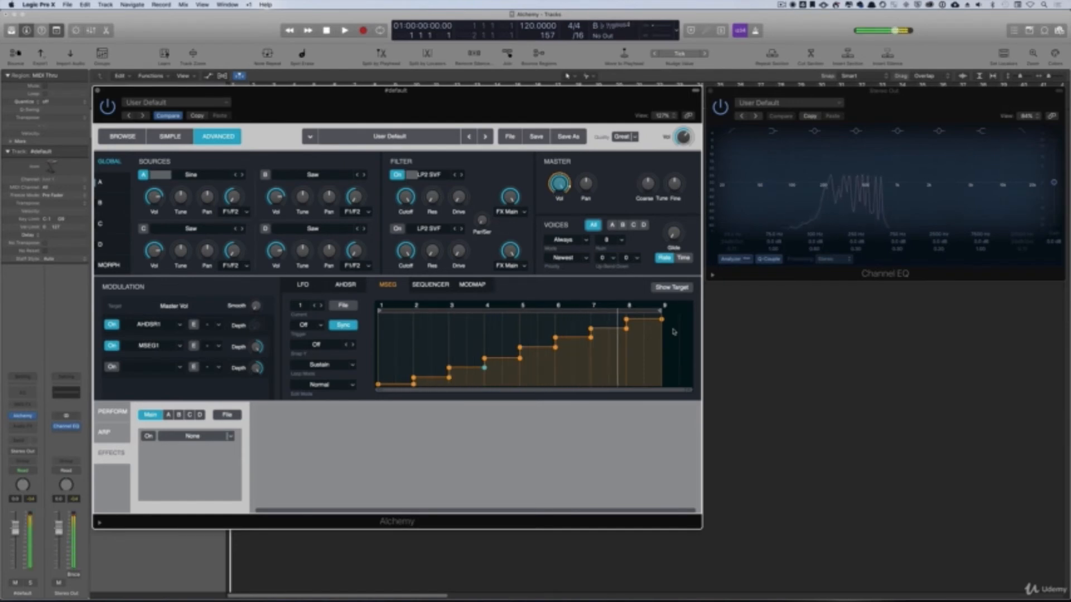
pyautogui.click(322, 325)
pyautogui.click(320, 338)
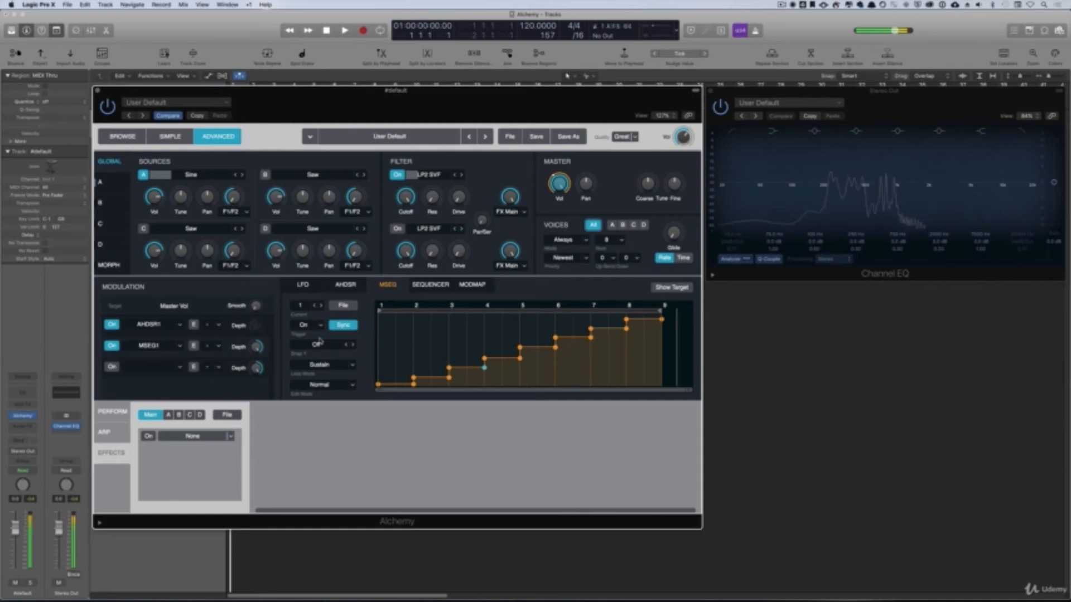
pyautogui.click(316, 329)
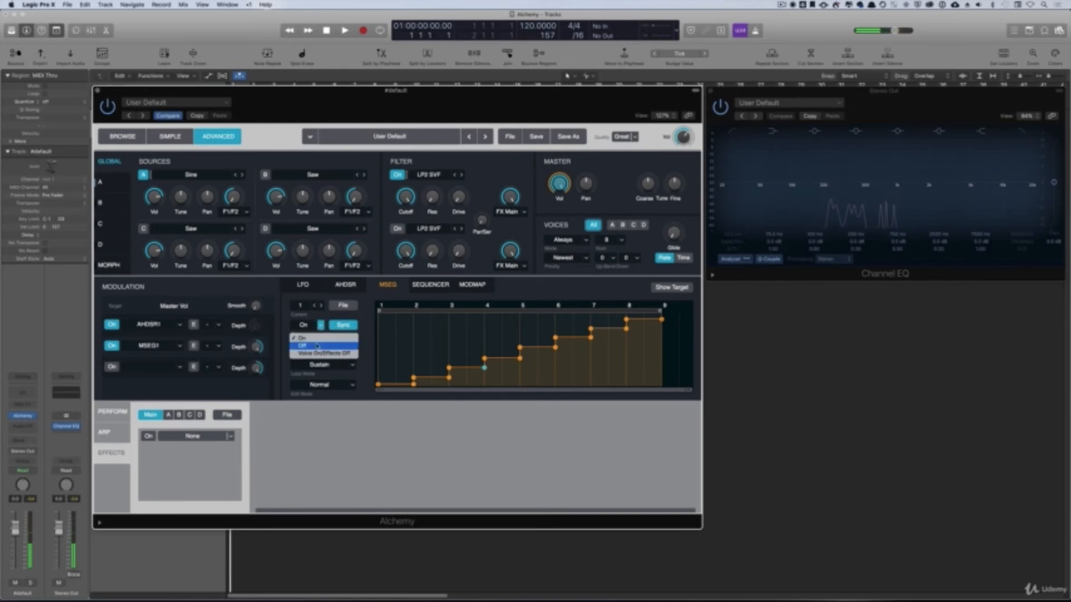
pyautogui.click(317, 346)
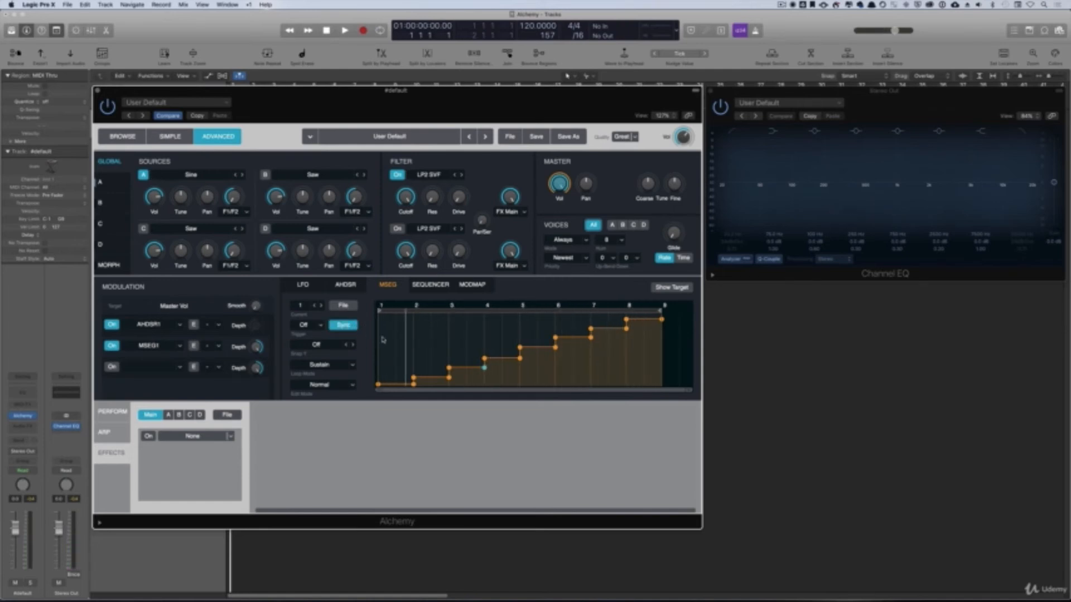
# - Set the MSEG1 snap to 1/4 and raise the envelope point at beat 2 to near full level
pyautogui.click(355, 346)
pyautogui.moveTo(414, 381); pyautogui.dragTo(413, 319)
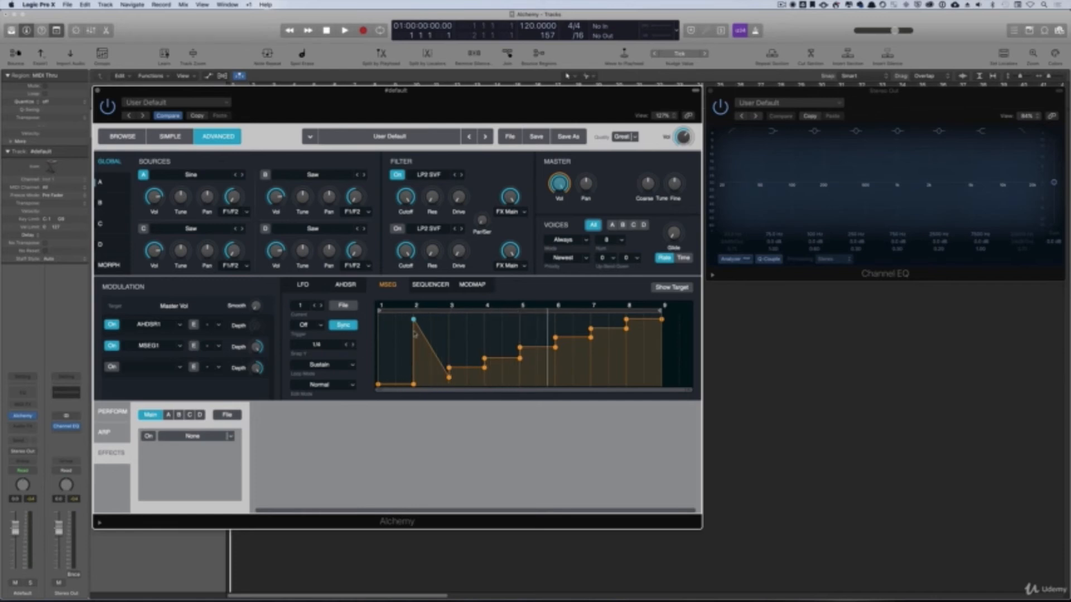
pyautogui.moveTo(414, 319)
pyautogui.mouseDown()
pyautogui.moveTo(415, 386)
pyautogui.moveTo(413, 319)
pyautogui.mouseUp()
# - Switch the MSEG1 snap through 1/6 and Off back to 1/4, and reshape the envelope points between beats 2 and 5
pyautogui.click(345, 345)
pyautogui.click(354, 345)
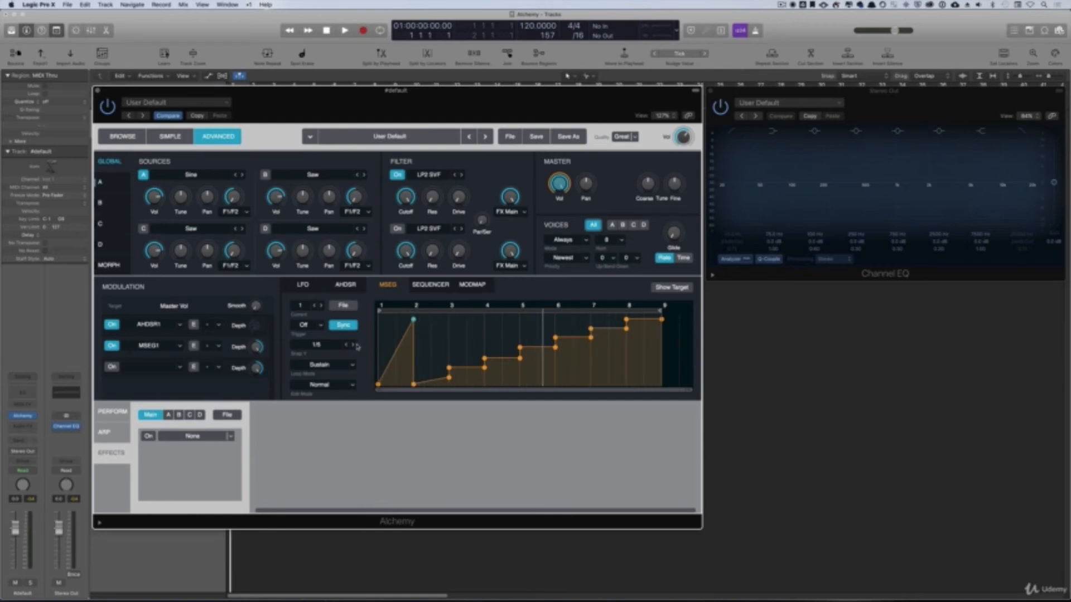
pyautogui.click(347, 345)
pyautogui.moveTo(413, 320); pyautogui.dragTo(520, 320)
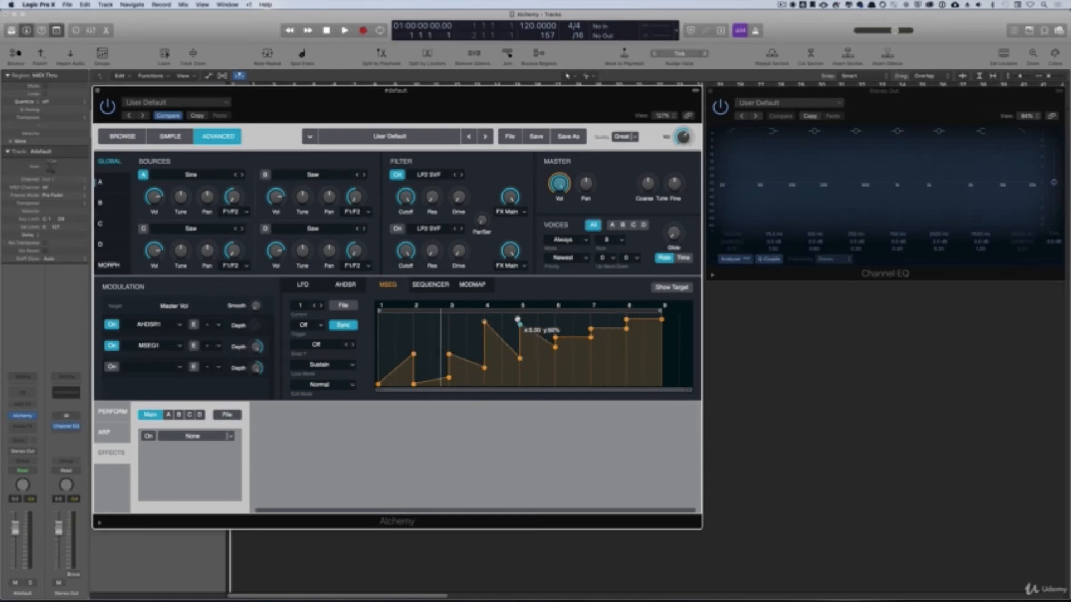
pyautogui.click(350, 345)
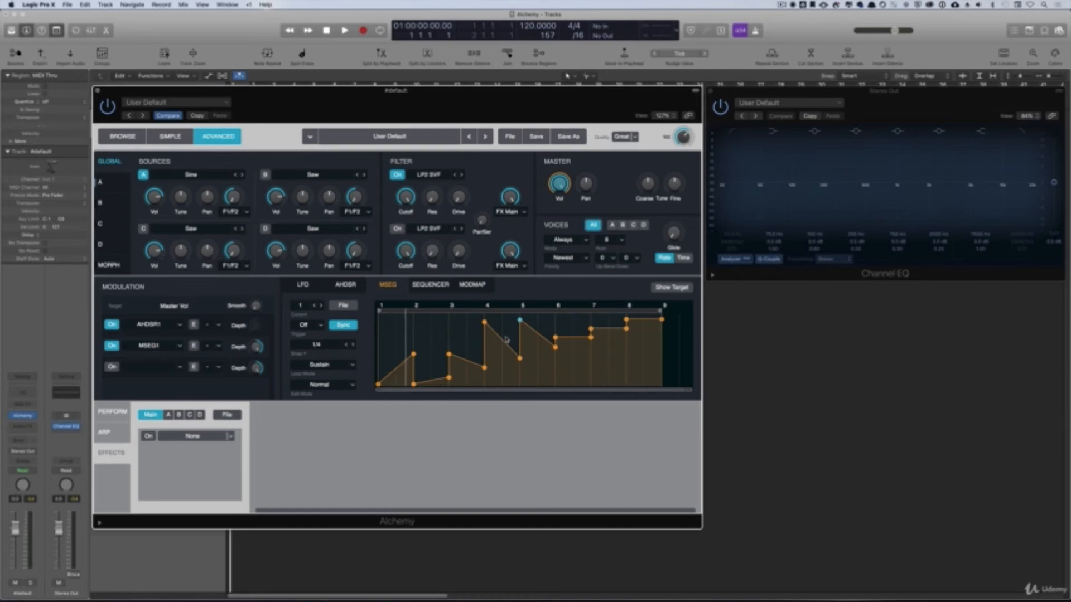
pyautogui.moveTo(484, 321); pyautogui.dragTo(519, 337)
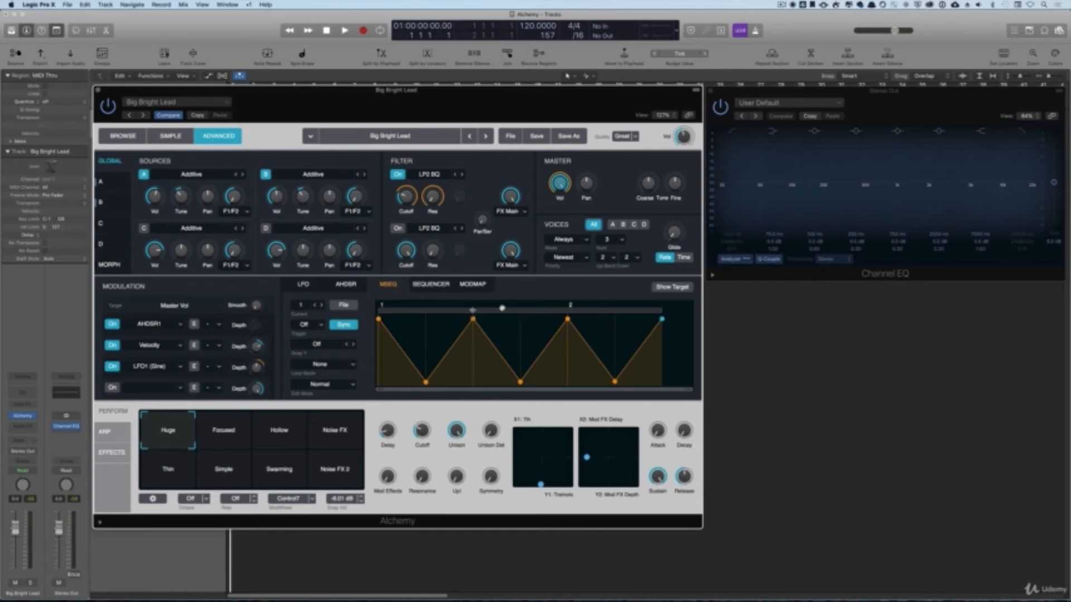
# - Create an MSEG1 loop region from about beat 1.5 to beat 2 and set the loop mode to Continuous
pyautogui.moveTo(502, 307); pyautogui.dragTo(560, 308)
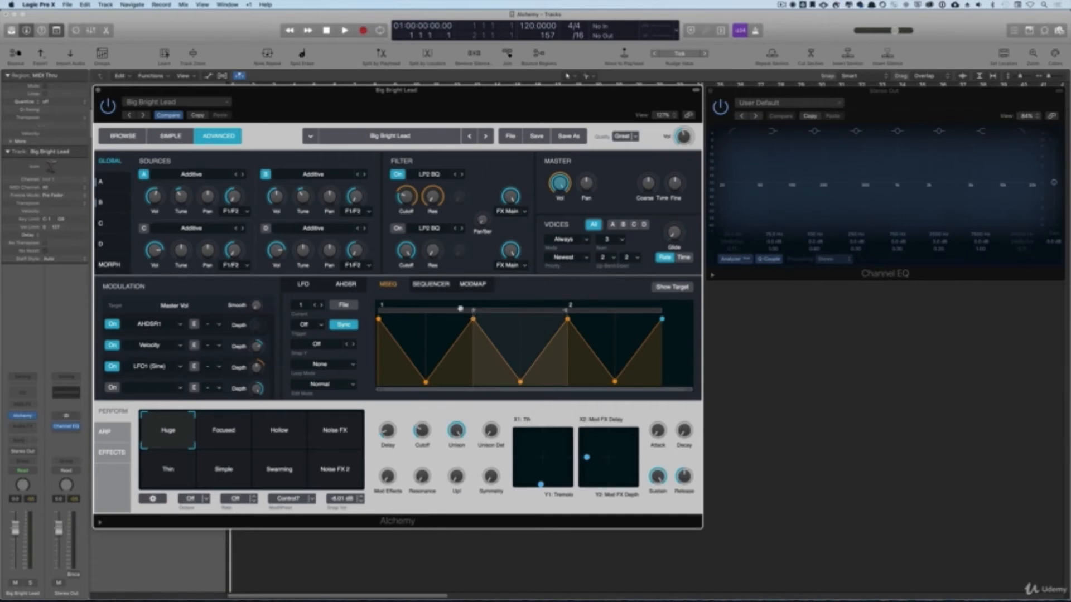
pyautogui.moveTo(460, 309)
pyautogui.mouseDown()
pyautogui.moveTo(418, 308)
pyautogui.moveTo(509, 311)
pyautogui.moveTo(426, 312)
pyautogui.moveTo(477, 312)
pyautogui.mouseUp()
pyautogui.moveTo(566, 313)
pyautogui.mouseDown()
pyautogui.moveTo(478, 311)
pyautogui.moveTo(567, 308)
pyautogui.mouseUp()
pyautogui.click(351, 363)
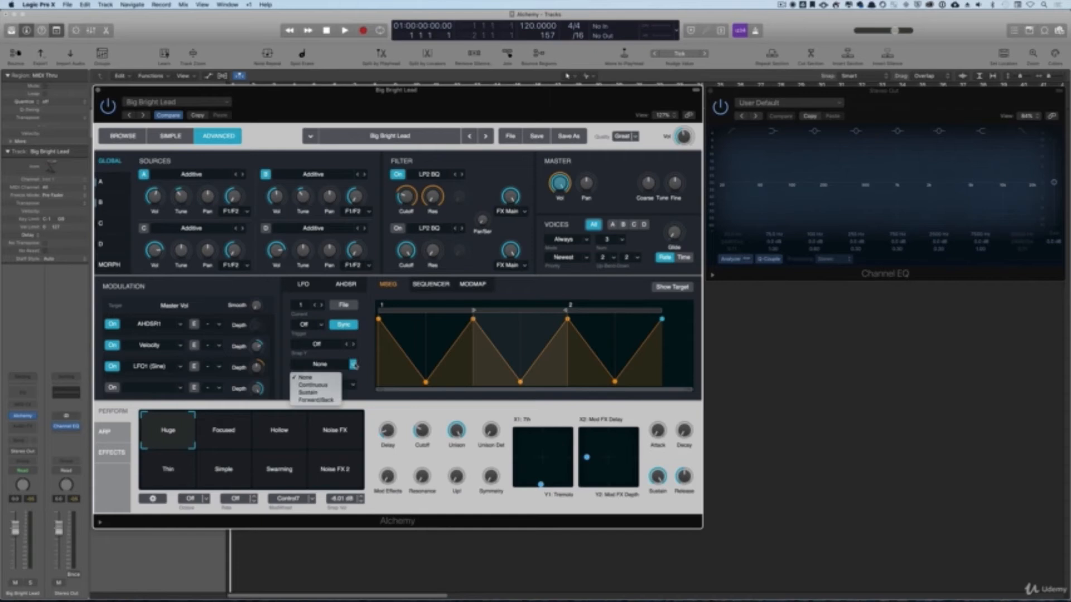
pyautogui.click(333, 385)
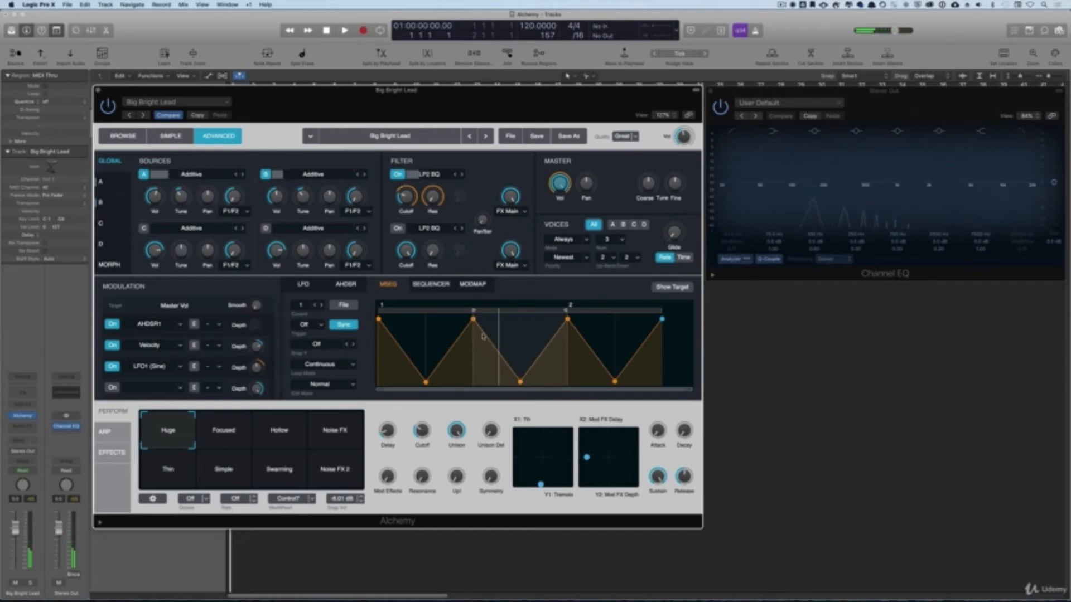
# - Set the MSEG1 loop mode to Sustain
pyautogui.click(352, 364)
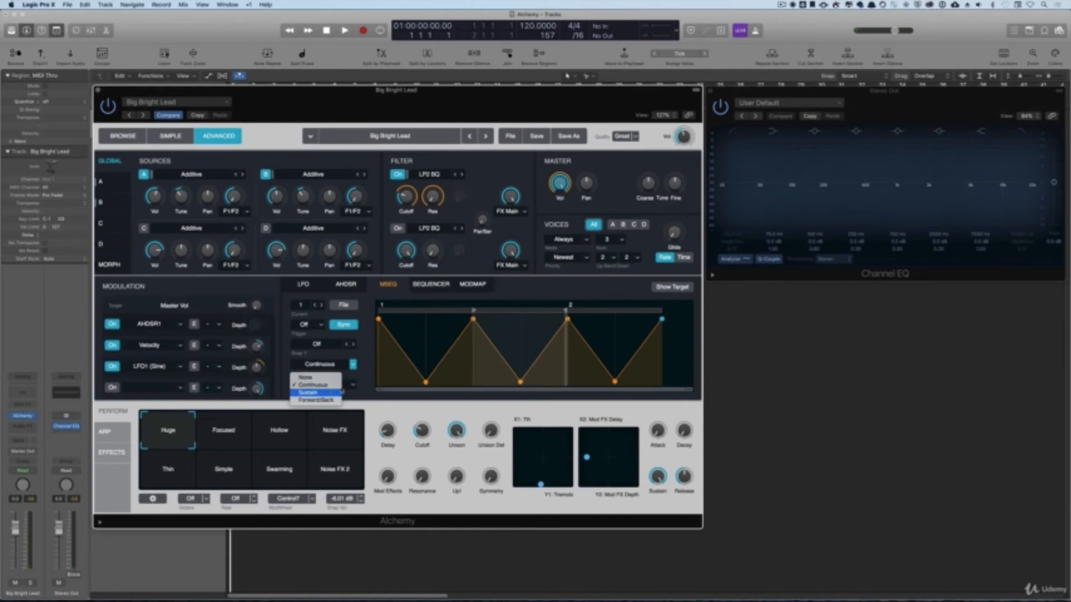
pyautogui.click(312, 393)
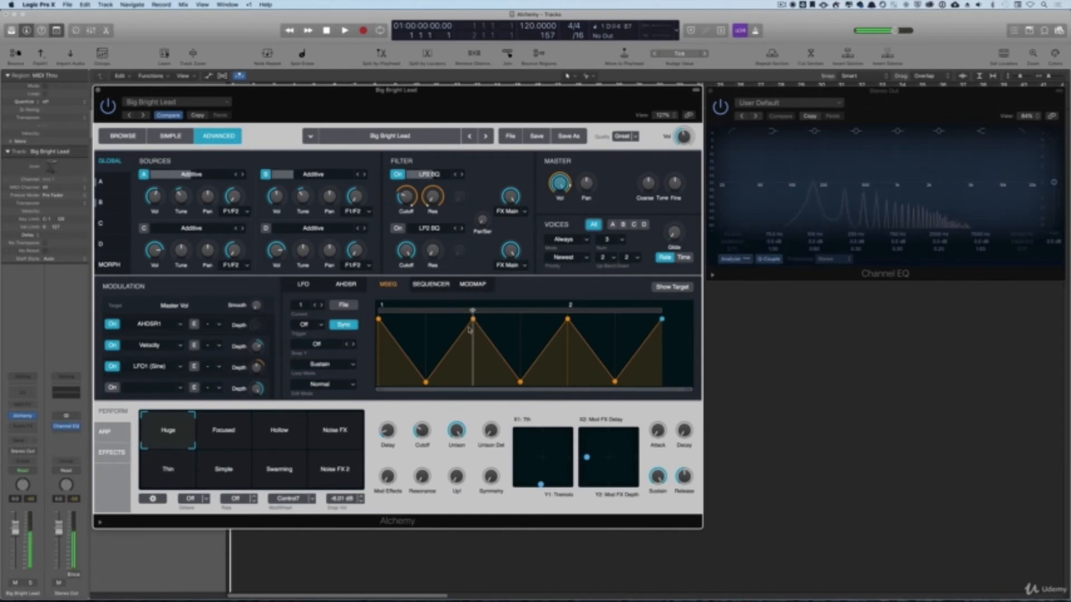
# - Switch the MSEG1 loop mode to Forward/Back and back to Continuous
pyautogui.click(352, 367)
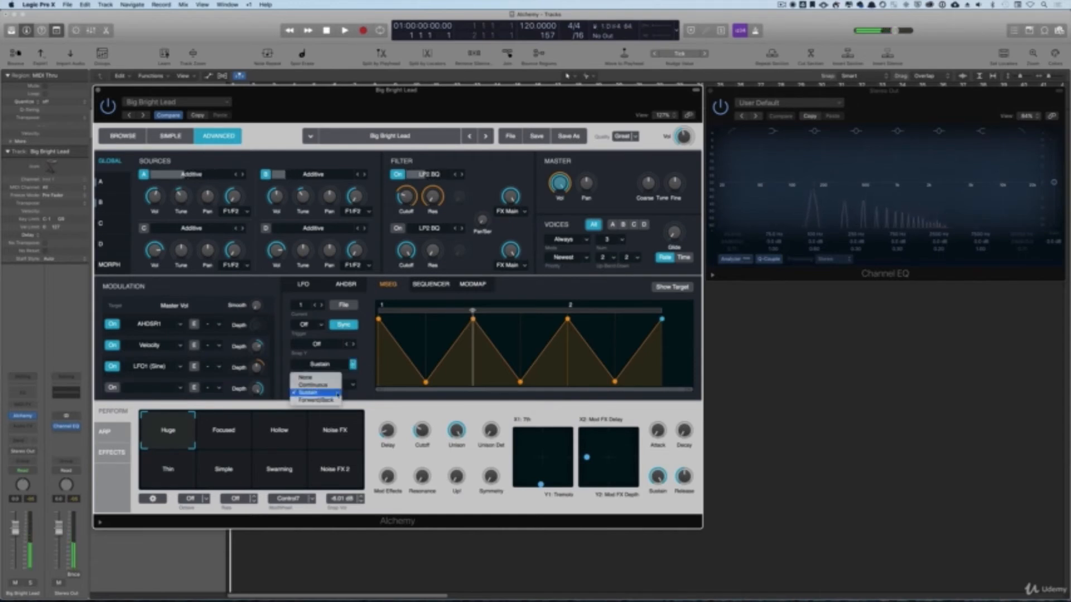
pyautogui.click(352, 366)
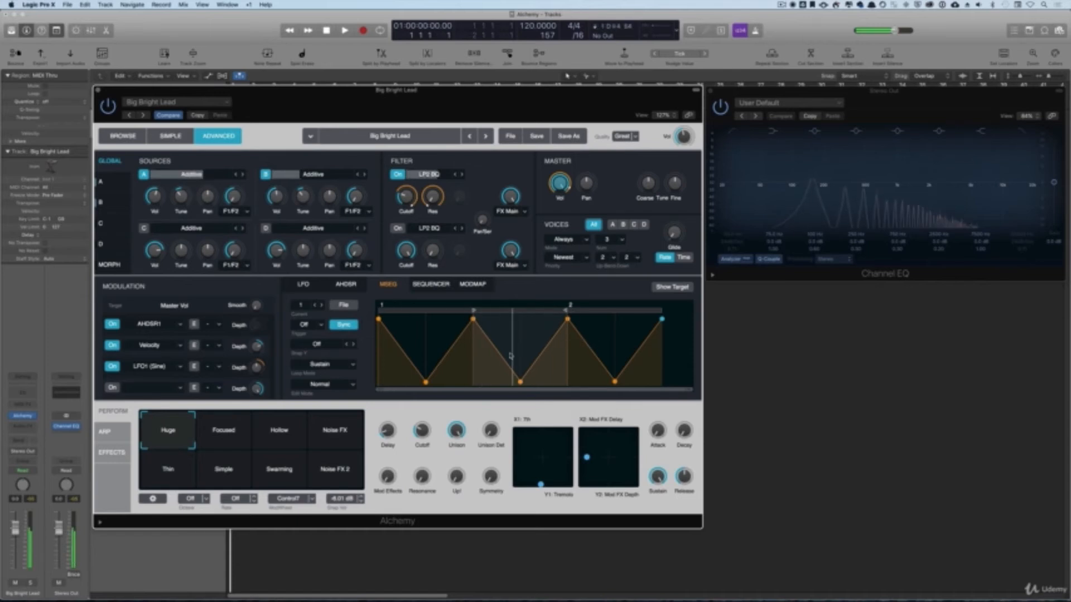
pyautogui.click(352, 366)
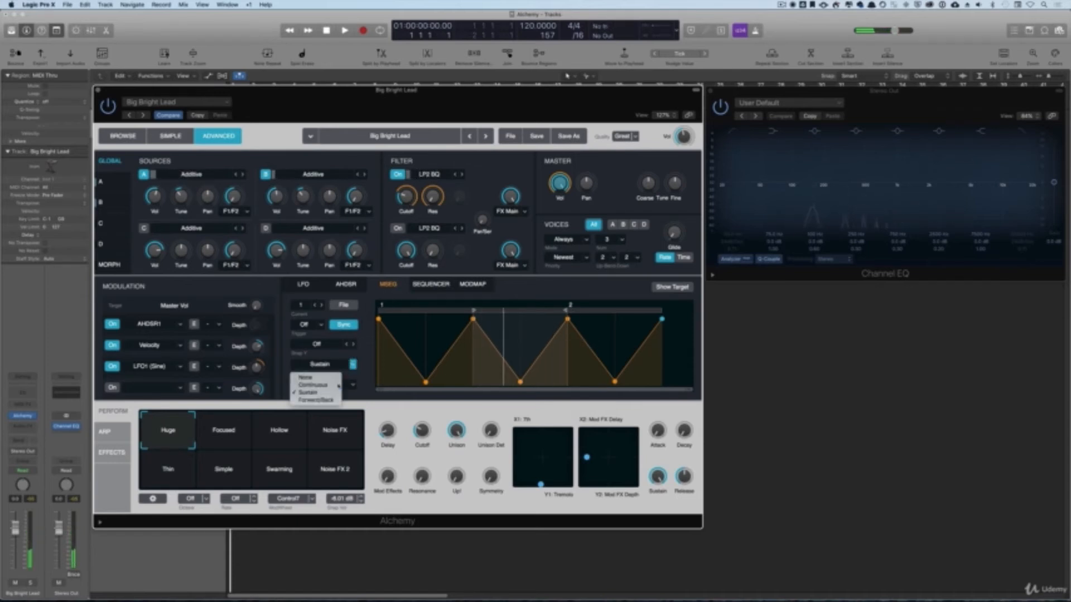
pyautogui.click(316, 400)
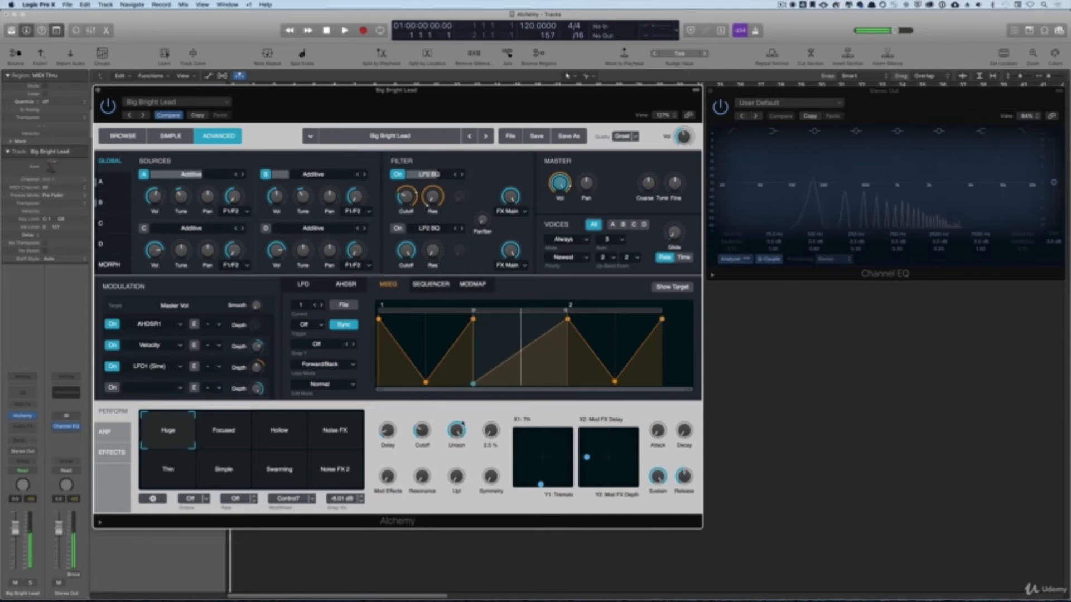
pyautogui.click(354, 366)
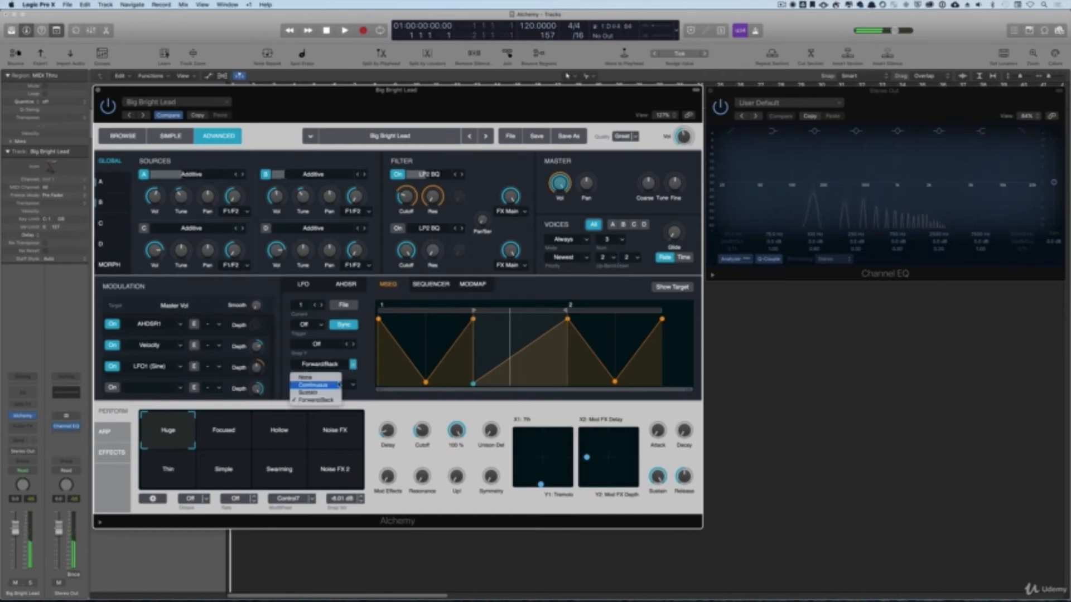
pyautogui.click(336, 385)
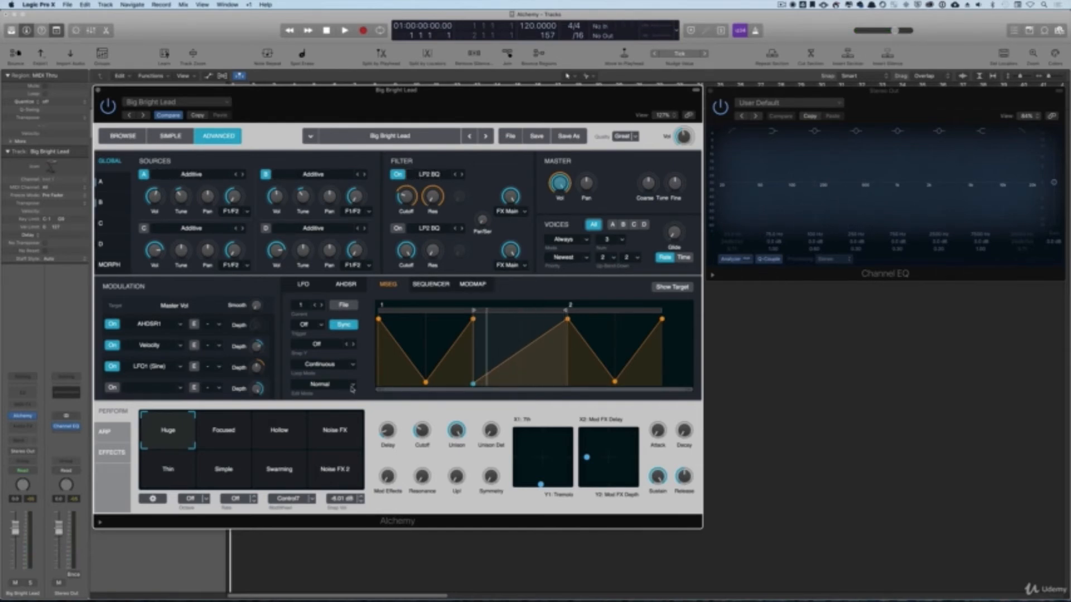
# - Set the MSEG1 loop mode to None and place the envelope's first two low points at about beats 1.25 and 1.75, near zero level
pyautogui.moveTo(425, 384); pyautogui.dragTo(425, 381)
pyautogui.click(321, 365)
pyautogui.click(318, 379)
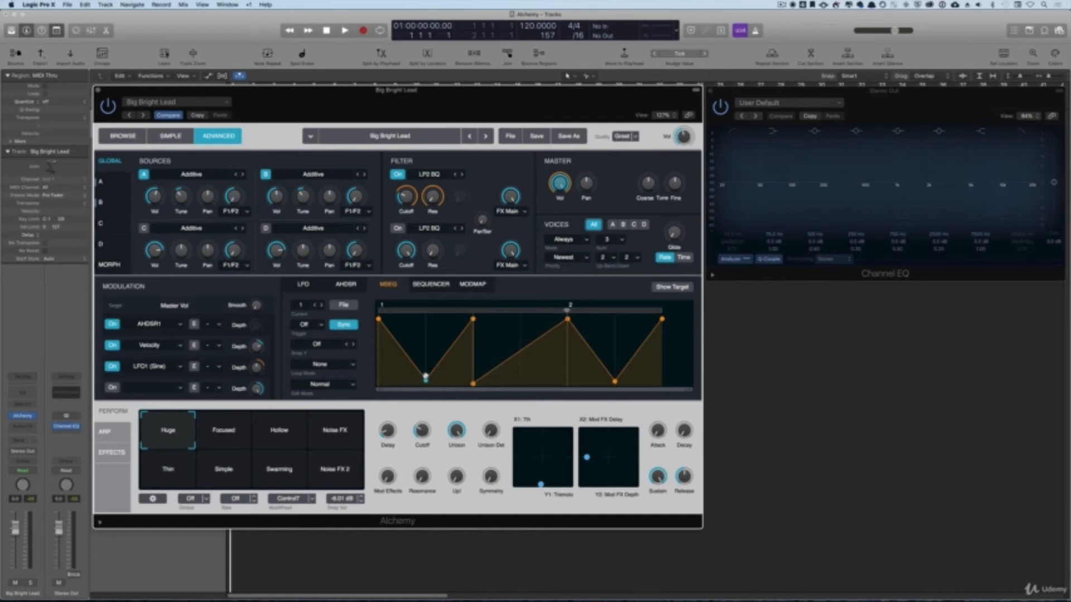
pyautogui.moveTo(425, 377); pyautogui.dragTo(400, 355)
pyautogui.moveTo(414, 382); pyautogui.dragTo(520, 385)
# - Switch the MSEG1 edit mode through Slide to Stretch and stretch the envelope by its peak at about beat 1.5
pyautogui.click(353, 385)
pyautogui.press('Return')
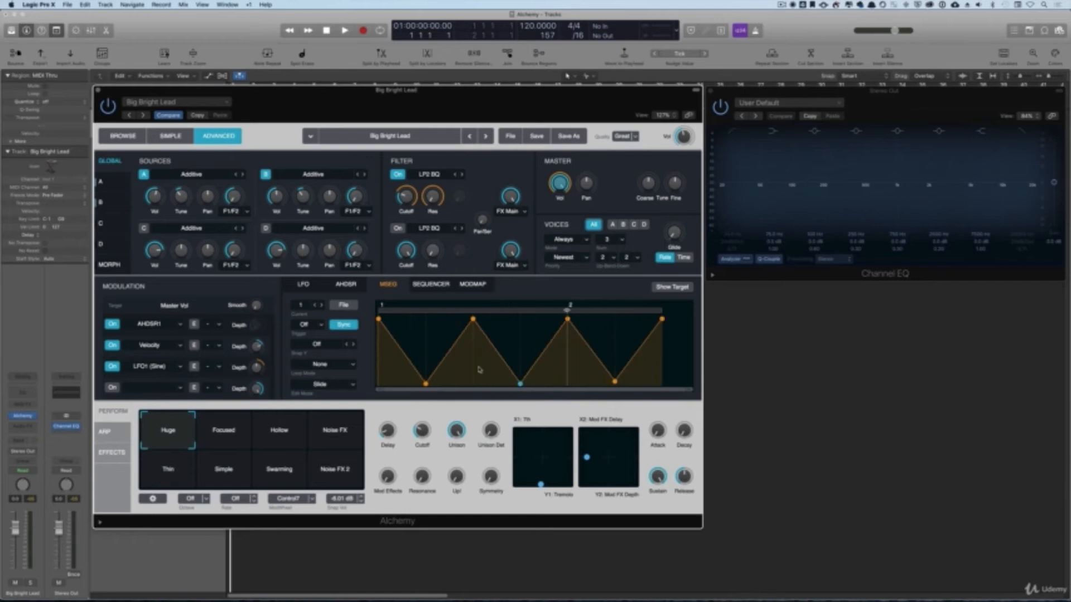
pyautogui.click(333, 389)
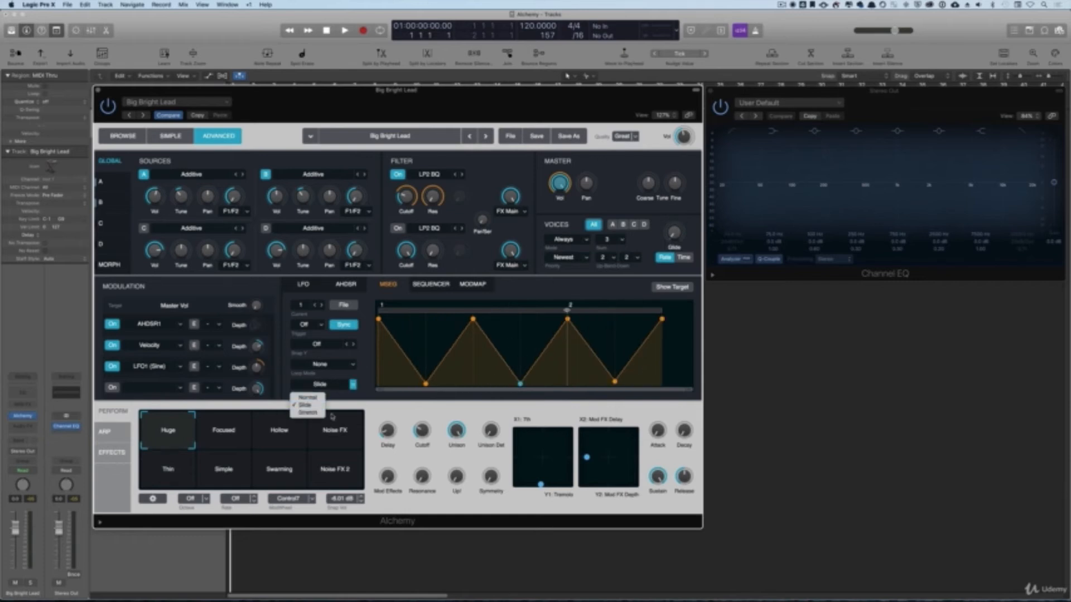
pyautogui.click(310, 413)
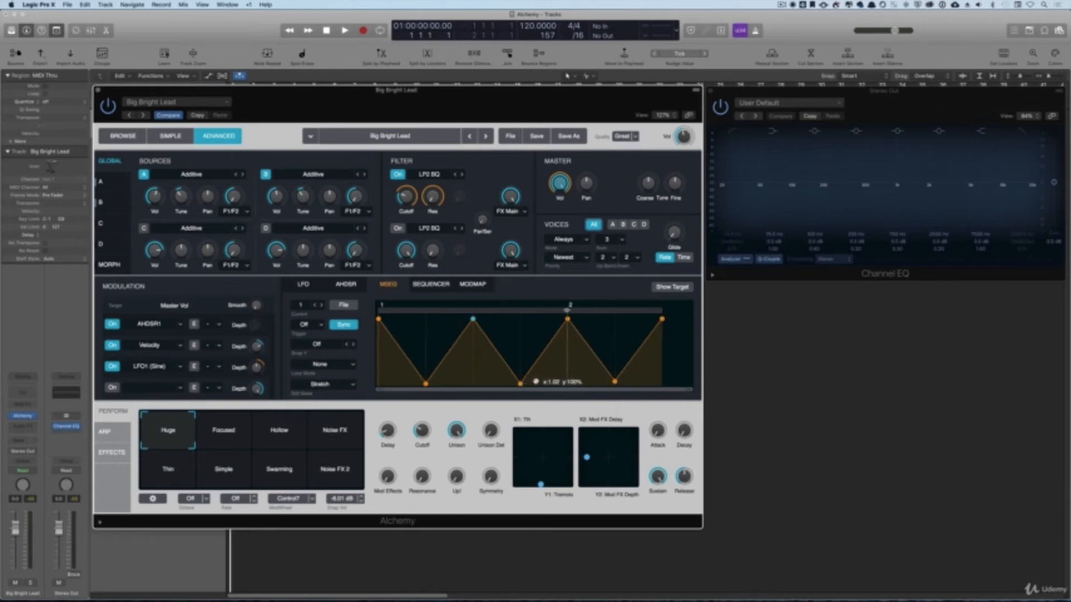
pyautogui.moveTo(473, 319); pyautogui.dragTo(600, 319)
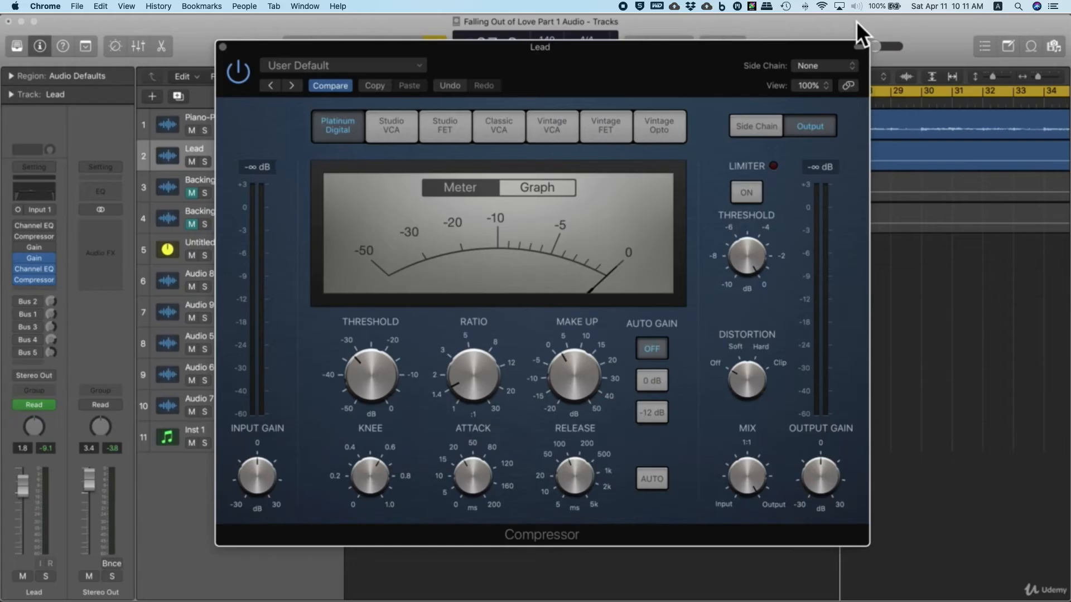
# - Preview the Studio VCA and Studio FET models on the Lead track's Compressor, and return to Platinum Digital
pyautogui.press('super+Tab')
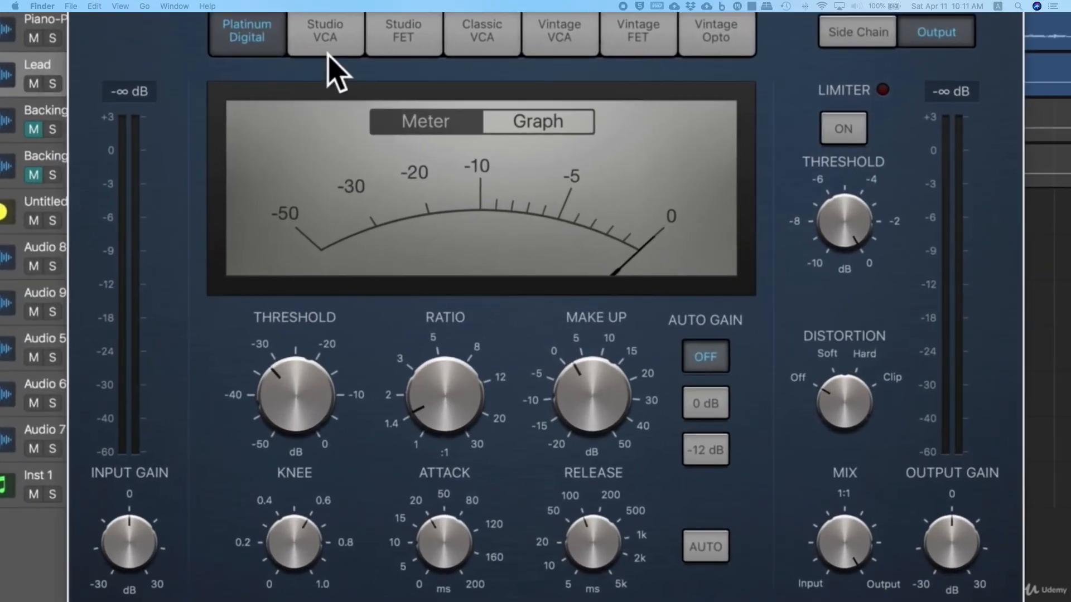
pyautogui.click(355, 78)
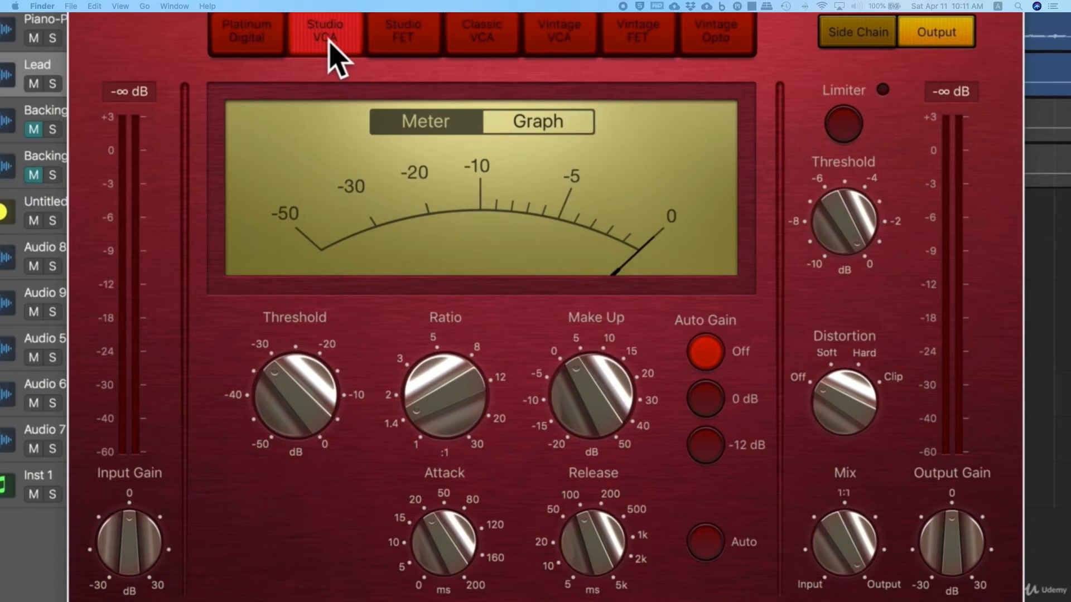
pyautogui.click(414, 41)
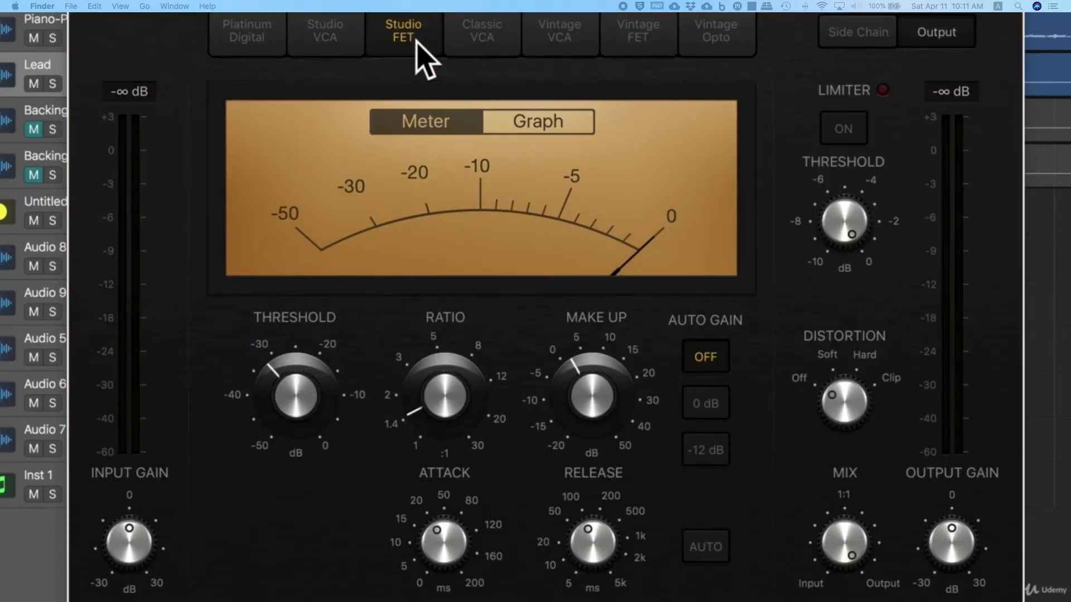
pyautogui.click(258, 38)
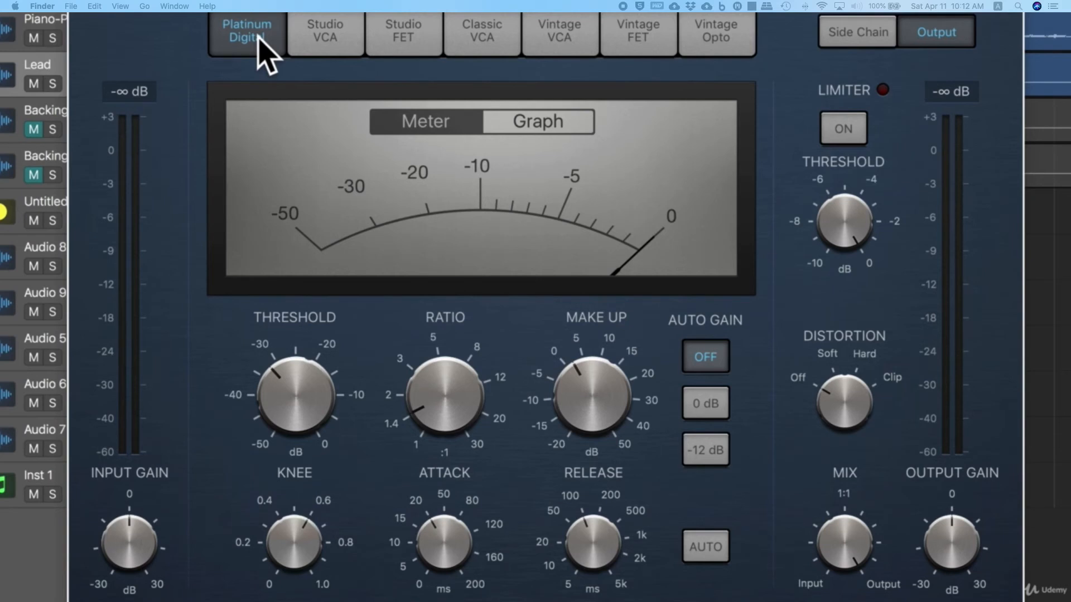
# - Set the Platinum Digital compressor's ratio to 8:1 and threshold to -38 dB, with attack and release near their minimum
pyautogui.moveTo(468, 414); pyautogui.dragTo(434, 270)
pyautogui.moveTo(299, 384); pyautogui.dragTo(298, 416)
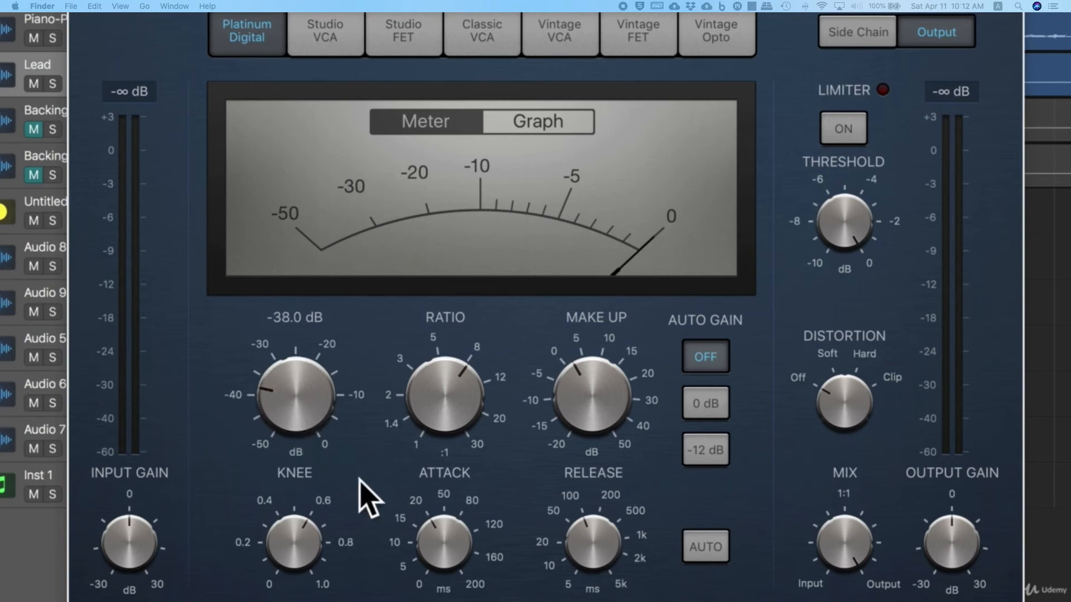
pyautogui.moveTo(444, 544); pyautogui.dragTo(444, 572)
pyautogui.moveTo(591, 545); pyautogui.dragTo(590, 577)
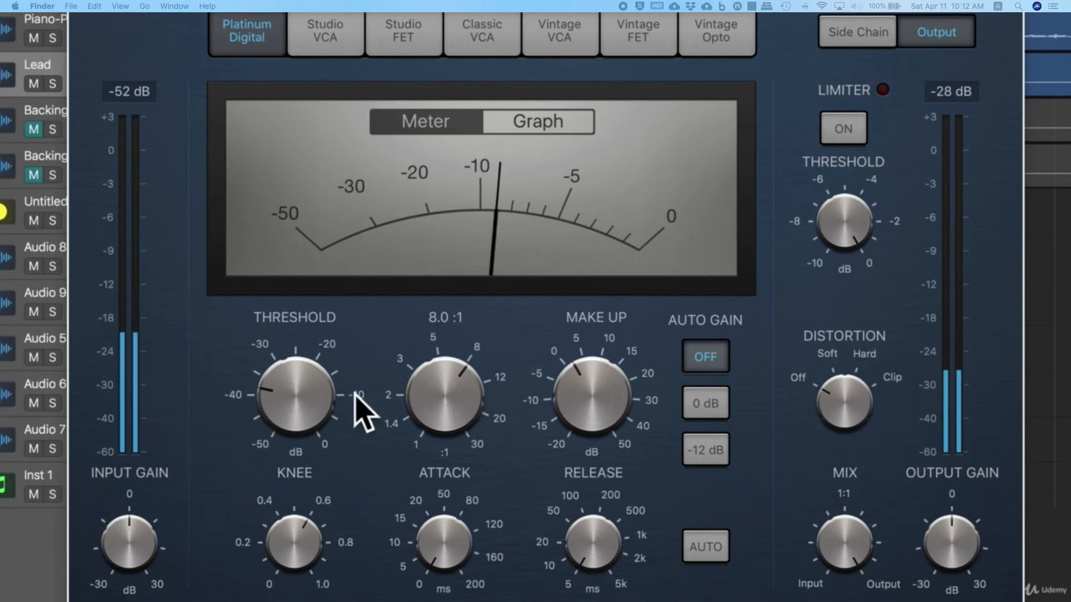
# - Set the compressor's threshold to -40 dB and its make-up gain to 10 dB
pyautogui.moveTo(274, 403)
pyautogui.moveTo(275, 401); pyautogui.dragTo(308, 411)
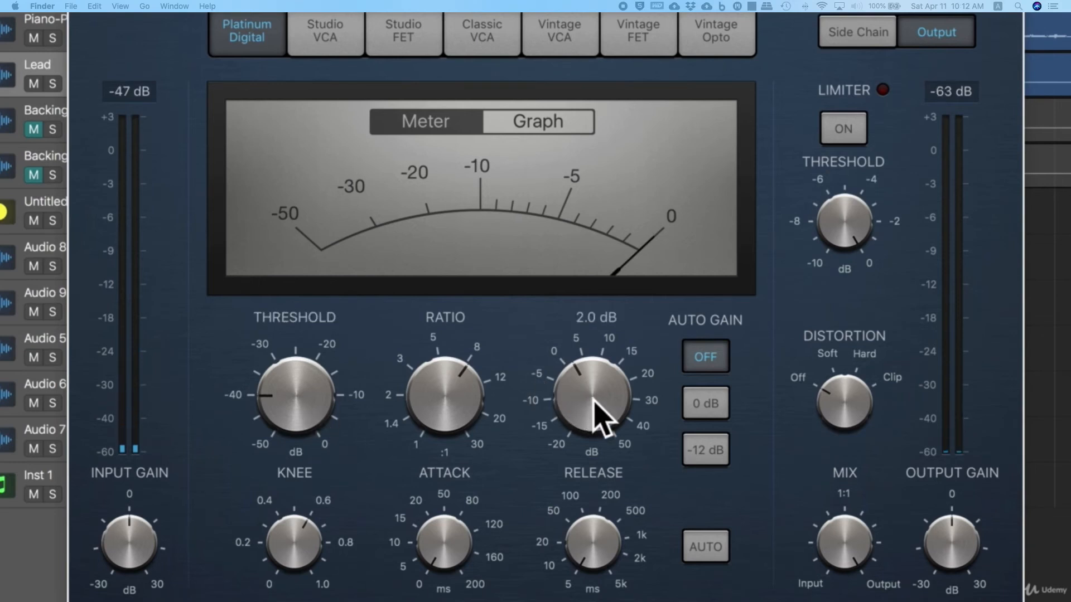
pyautogui.moveTo(598, 407); pyautogui.dragTo(591, 363)
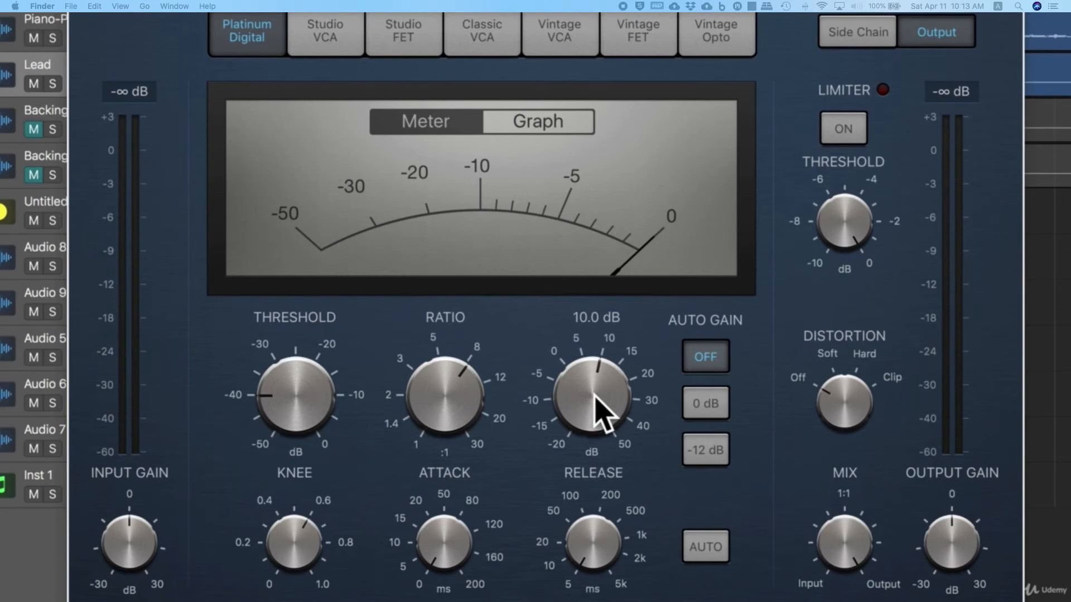
# - Switch the compressor model through Studio VCA and Studio FET to Classic VCA
pyautogui.click(326, 34)
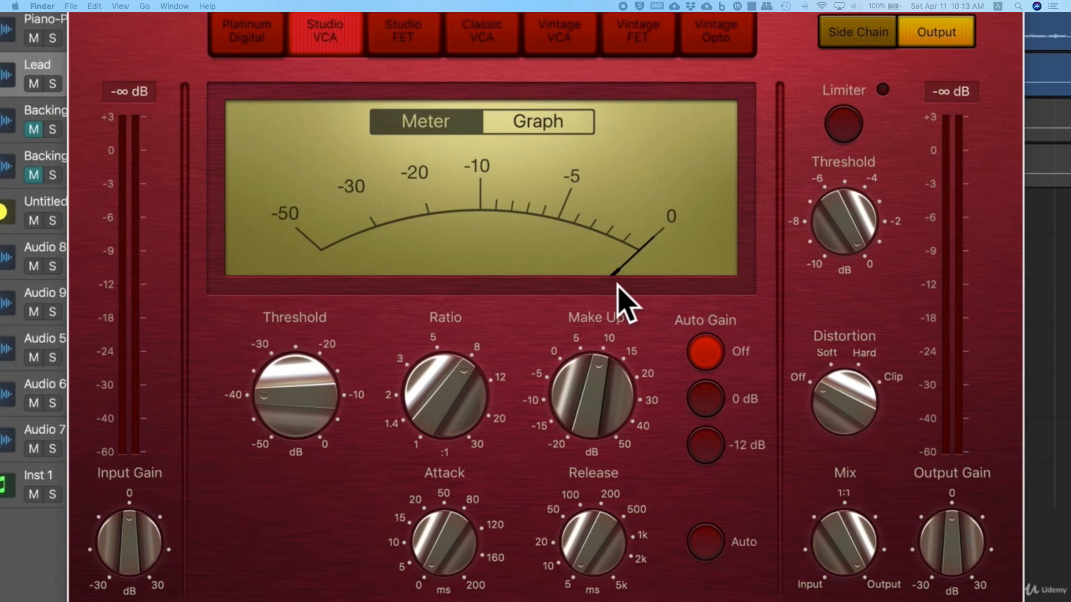
pyautogui.moveTo(359, 418)
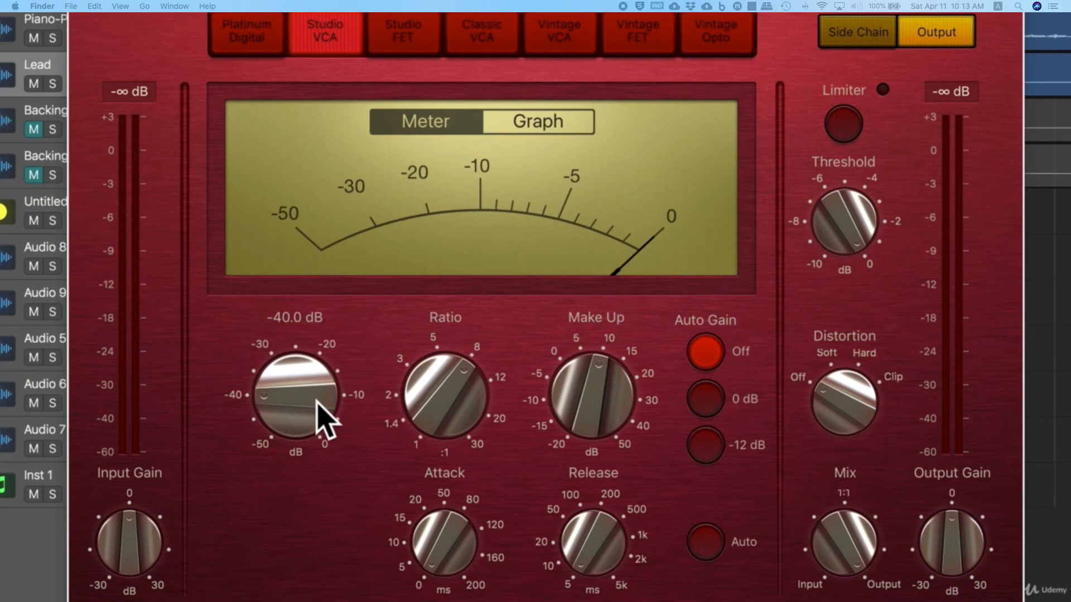
pyautogui.moveTo(415, 391)
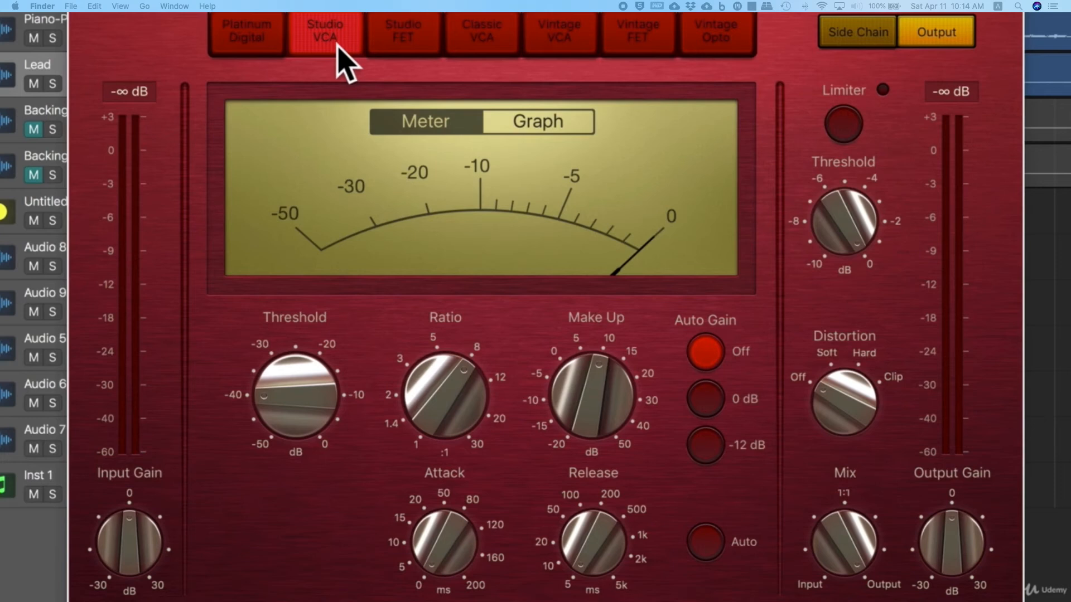
pyautogui.click(418, 39)
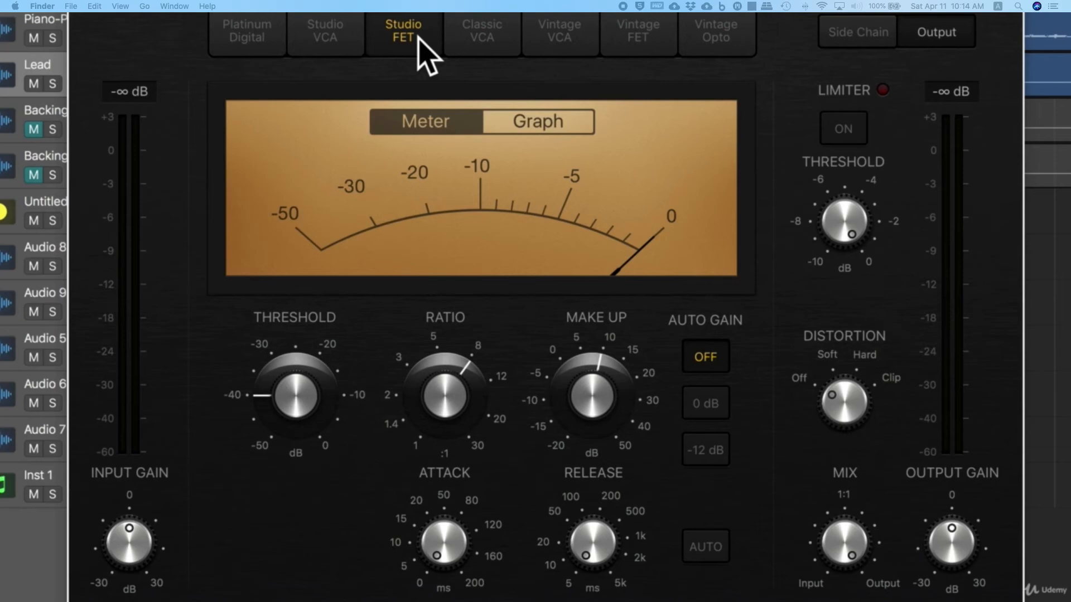
pyautogui.click(474, 40)
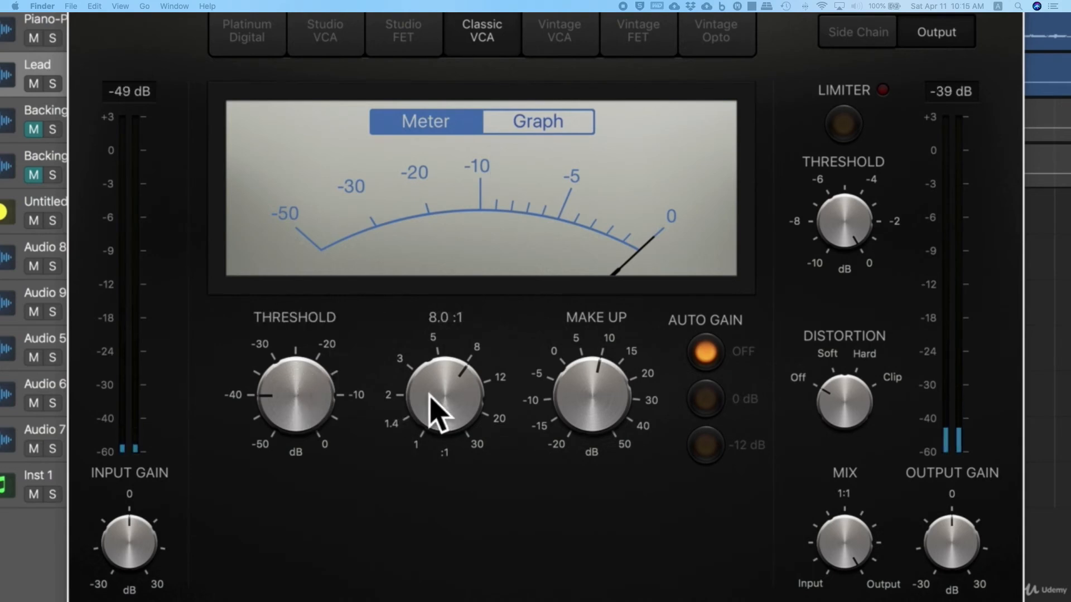
# - Set the Classic VCA compressor's ratio to about 3:1, threshold to about -32 dB and make-up gain to about 4 dB
pyautogui.moveTo(430, 394); pyautogui.dragTo(447, 468)
pyautogui.moveTo(327, 407); pyautogui.dragTo(303, 390)
pyautogui.moveTo(574, 411); pyautogui.dragTo(575, 433)
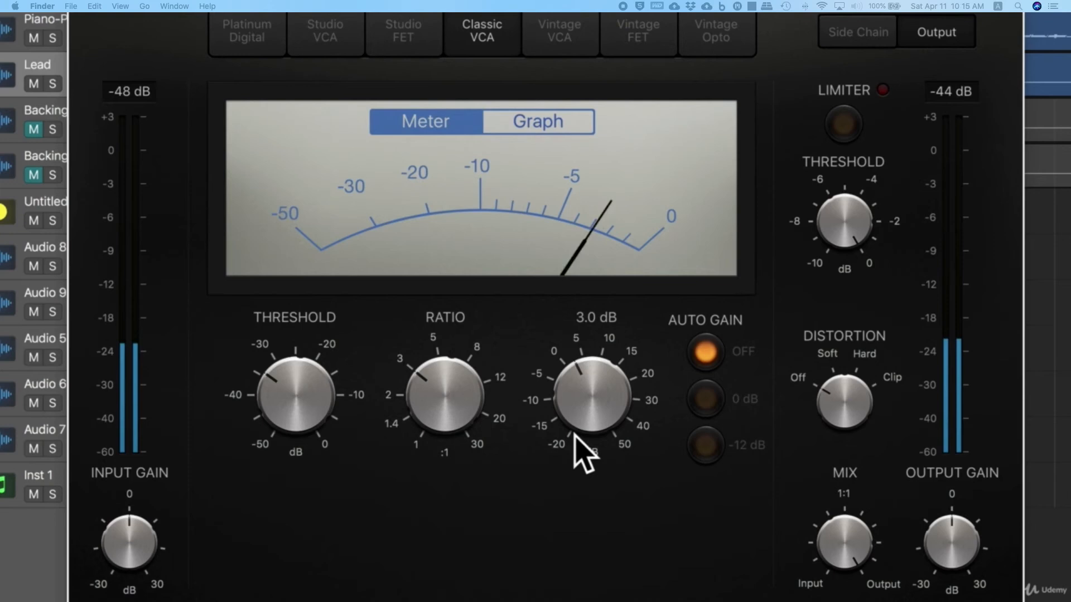
pyautogui.moveTo(574, 435)
pyautogui.mouseDown()
pyautogui.moveTo(591, 436)
pyautogui.moveTo(588, 421)
pyautogui.mouseUp()
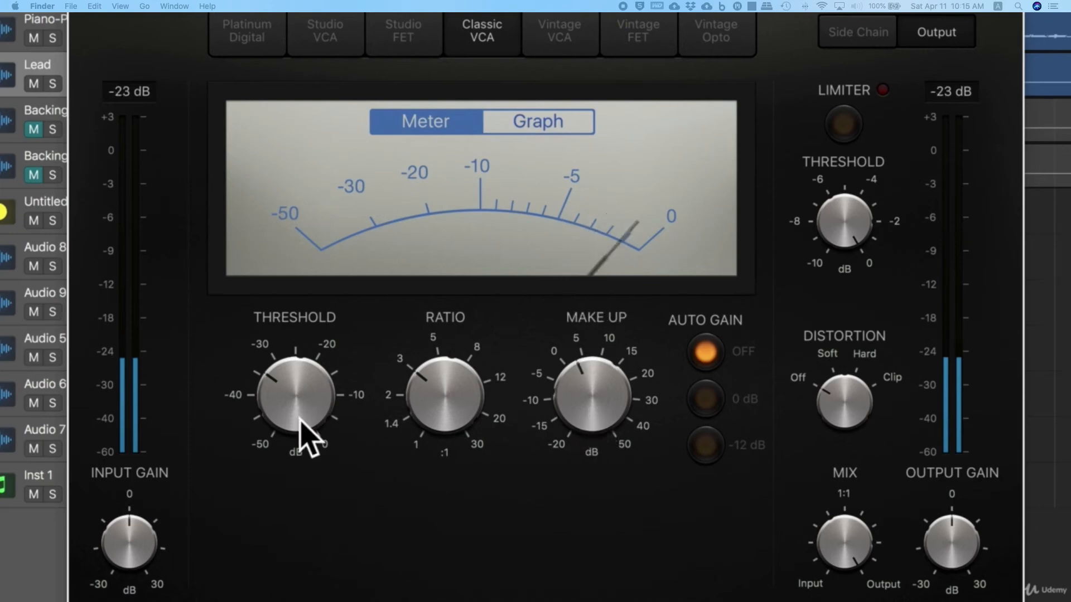
pyautogui.moveTo(299, 421); pyautogui.dragTo(294, 403)
pyautogui.moveTo(577, 413); pyautogui.dragTo(567, 395)
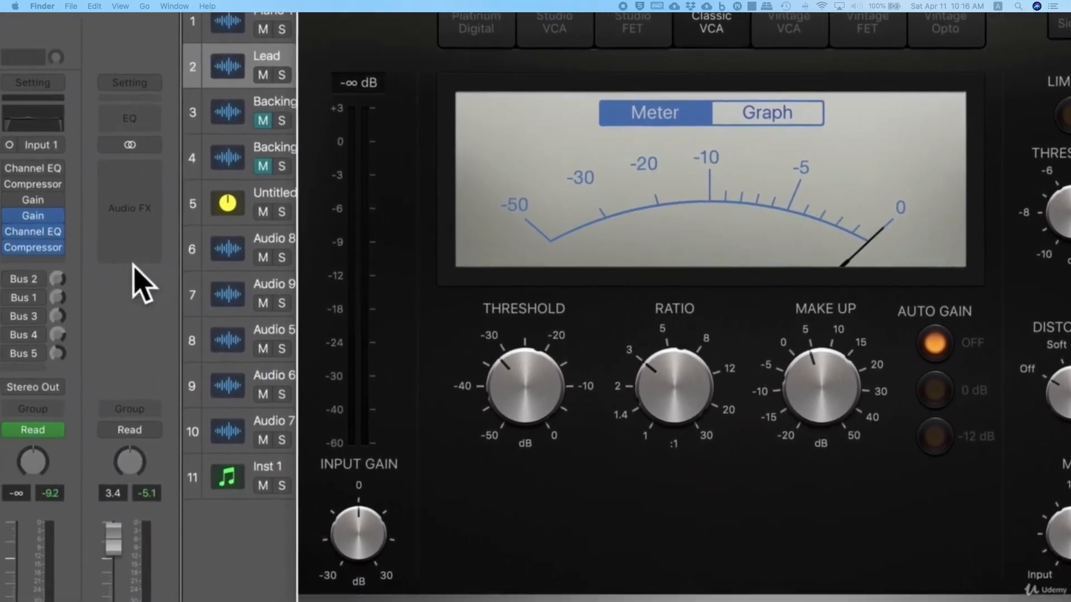
# - Move the Lead channel's last Compressor one insert slot down, leaving an empty slot after the second Channel EQ, and close its window
pyautogui.moveTo(32, 248)
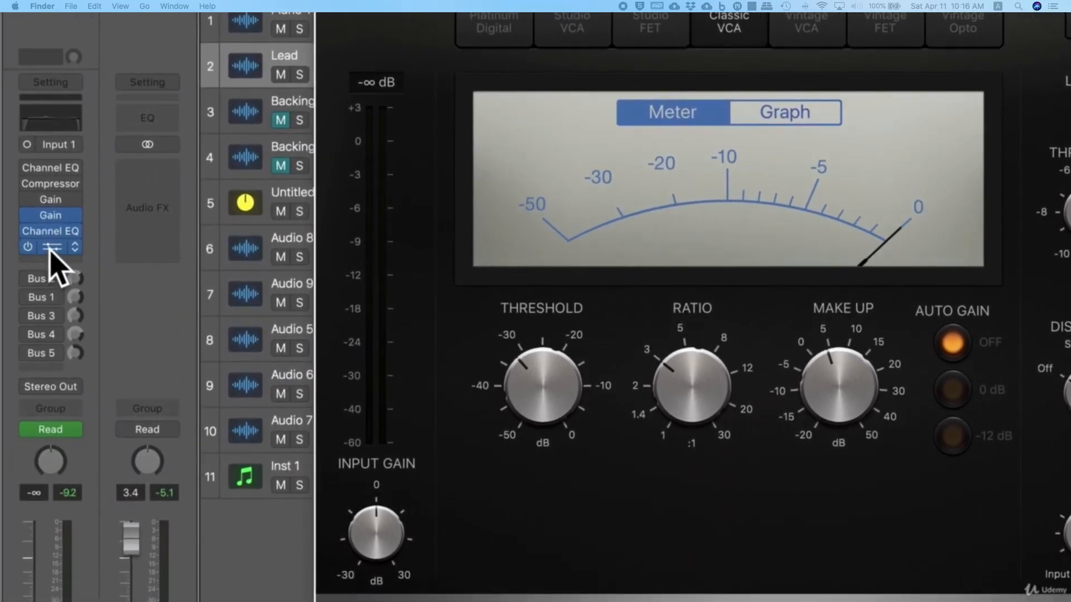
pyautogui.click(50, 251)
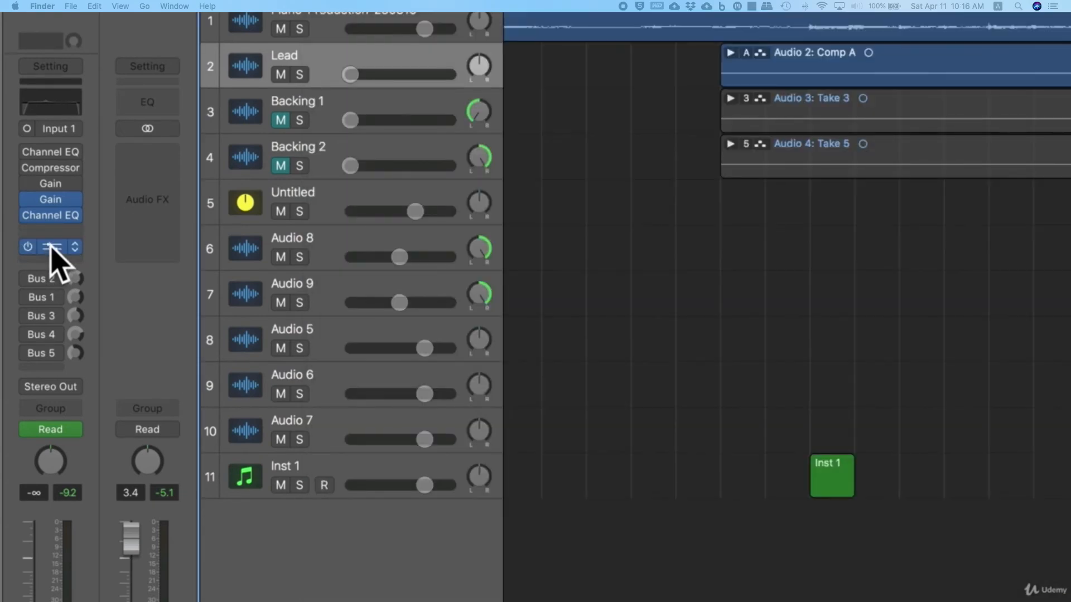
pyautogui.click(51, 247)
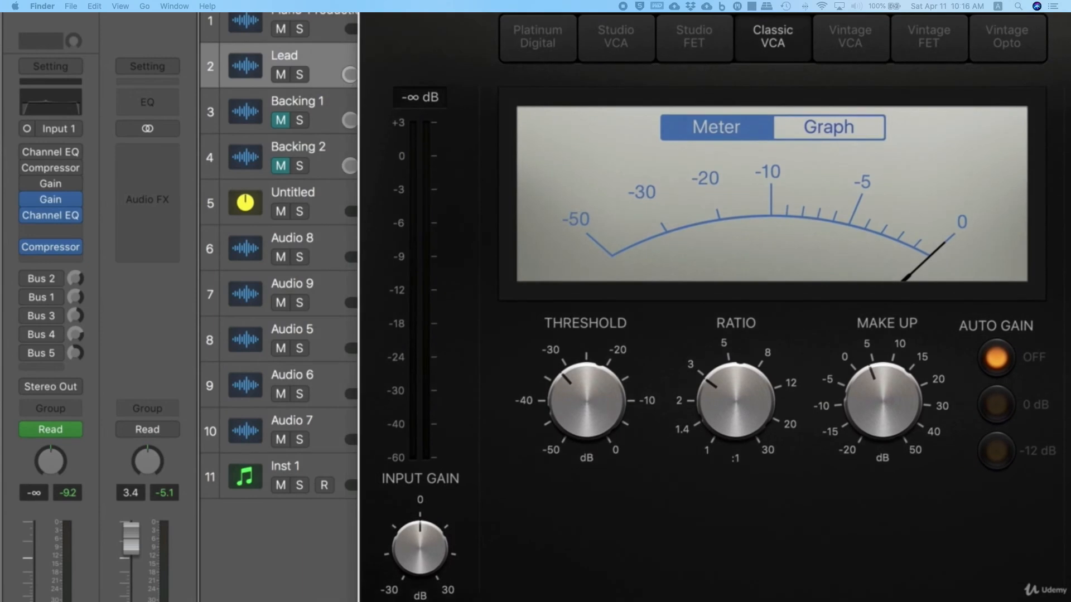
pyautogui.click(365, 7)
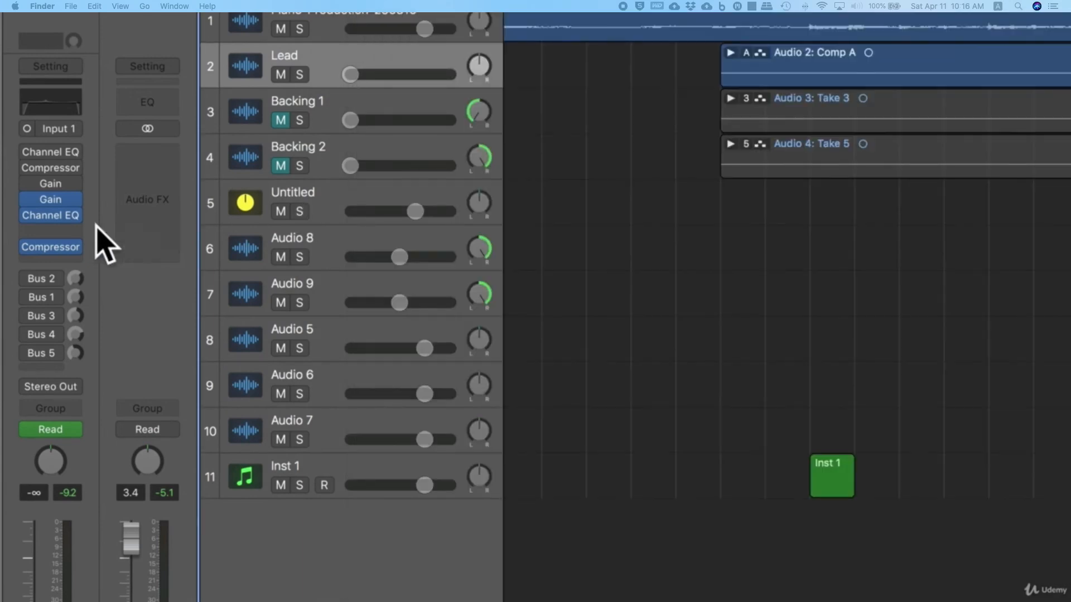
# - Insert a stereo Compressor in the empty slot after the Lead channel's second Channel EQ and turn off its auto gain
pyautogui.click(50, 230)
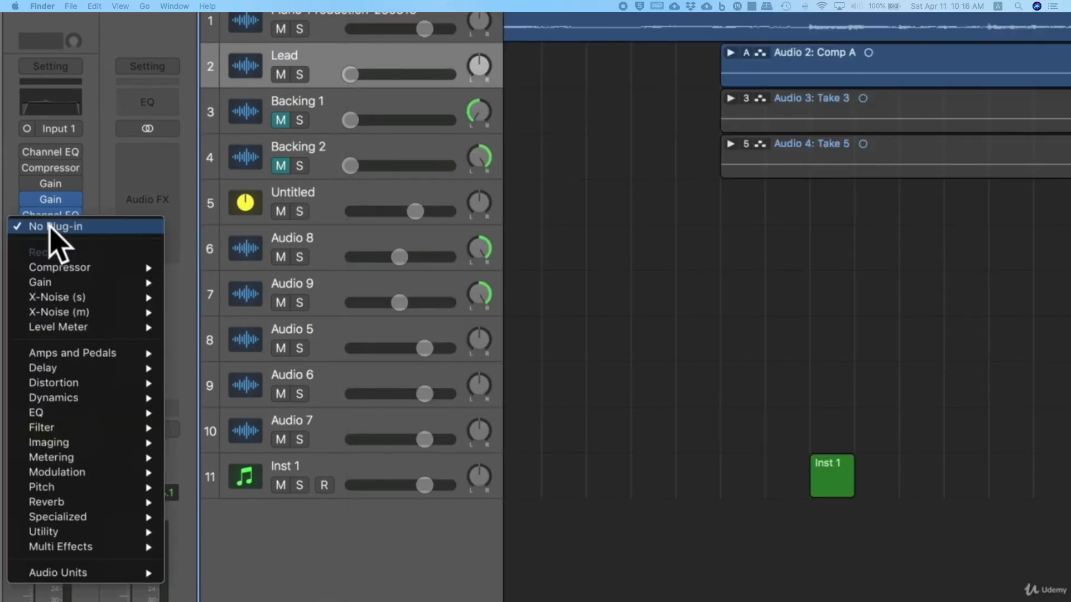
pyautogui.moveTo(69, 398)
pyautogui.moveTo(259, 414)
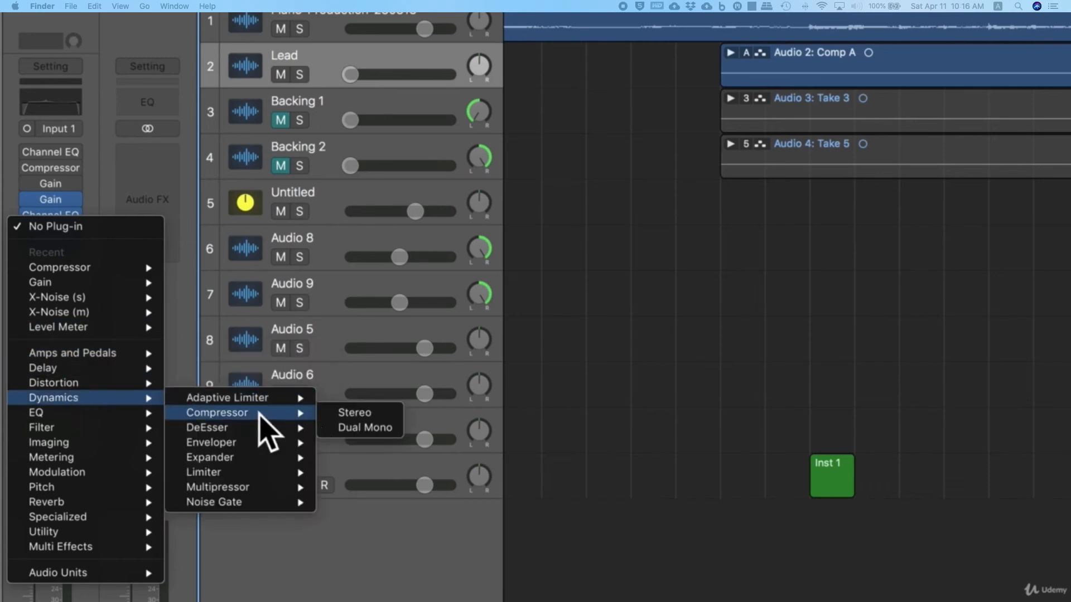
pyautogui.click(370, 413)
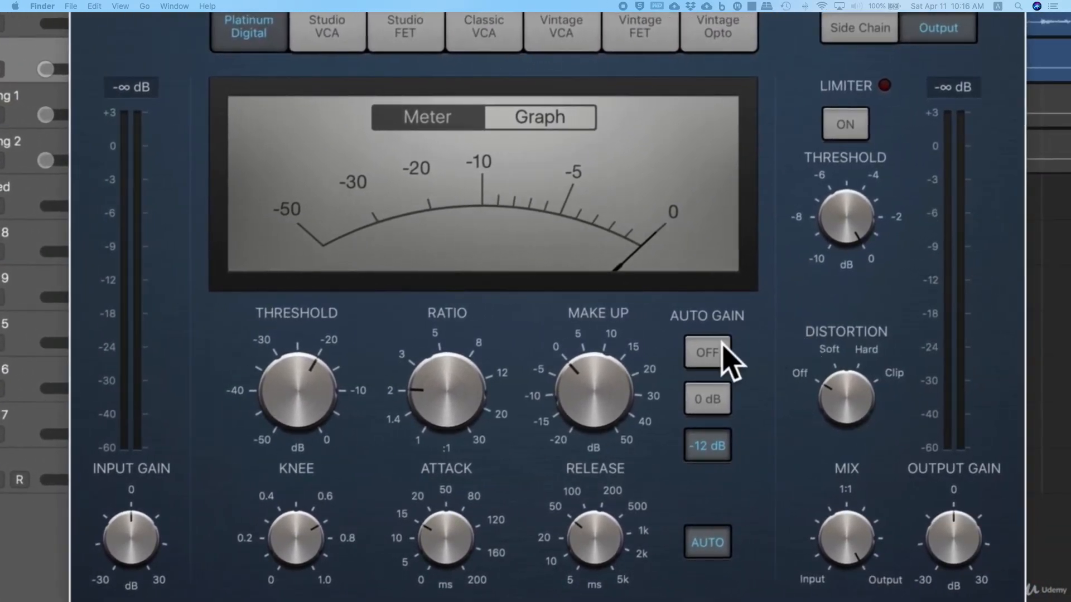
pyautogui.click(723, 344)
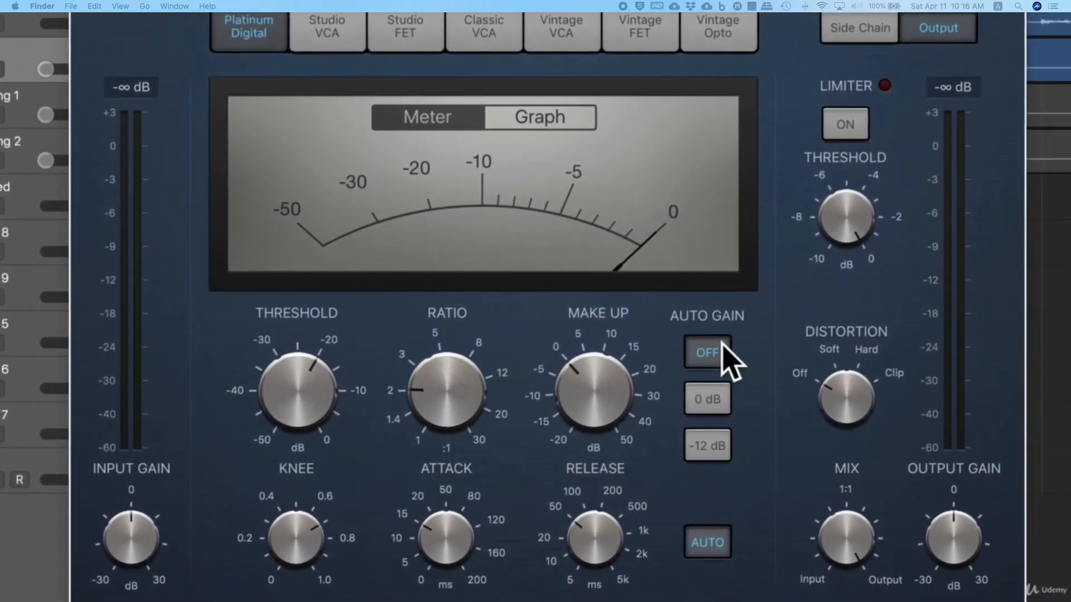
# - Turn off auto release, and set release to about 100 ms, attack to 15.5 ms and ratio to about 1.4:1
pyautogui.click(705, 545)
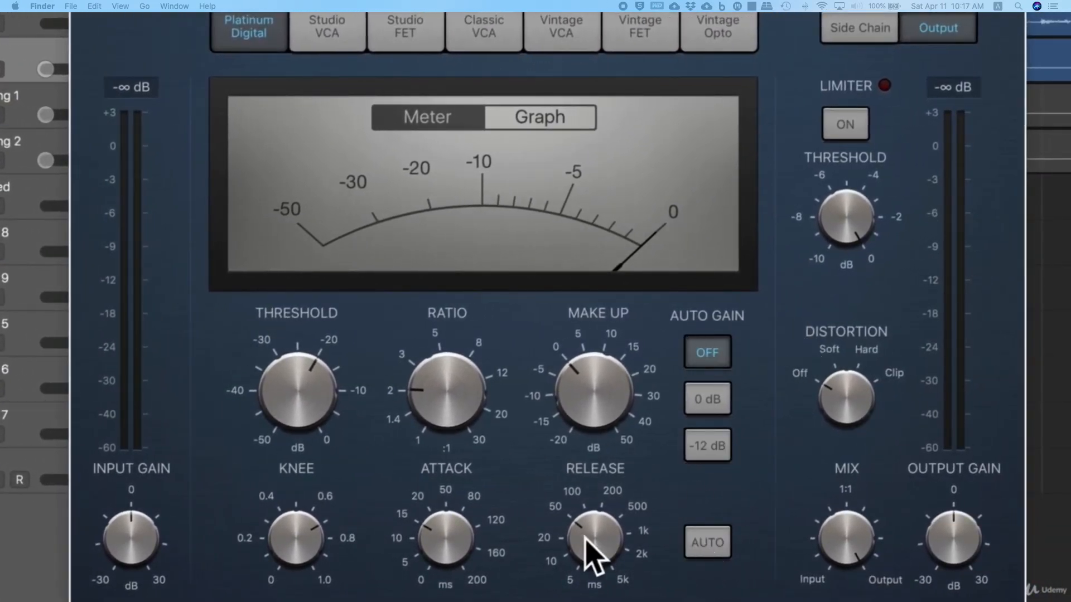
pyautogui.moveTo(583, 538)
pyautogui.mouseDown()
pyautogui.moveTo(586, 515)
pyautogui.moveTo(585, 531)
pyautogui.mouseUp()
pyautogui.moveTo(449, 545); pyautogui.dragTo(453, 555)
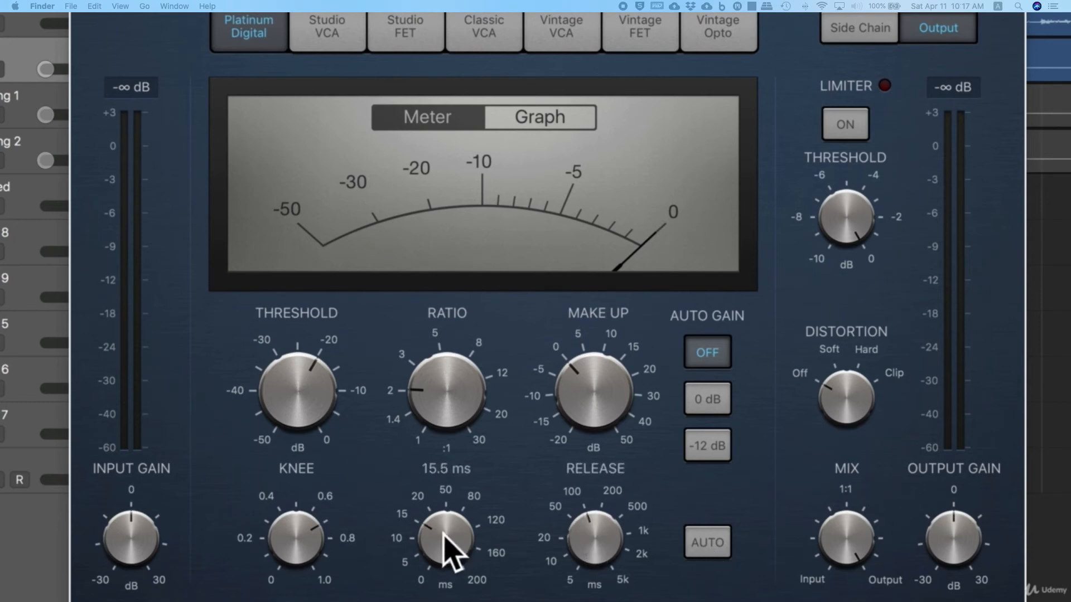
pyautogui.moveTo(453, 416); pyautogui.dragTo(458, 433)
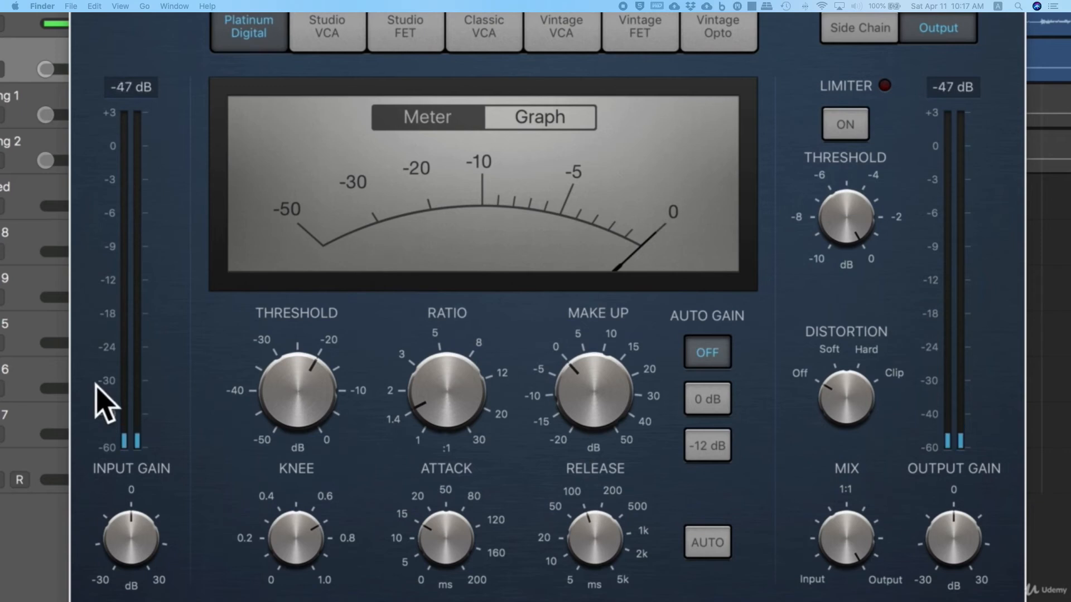
# - During playback, set the Platinum Digital compressor's threshold to -26.0 dB and make-up gain to about 1.5 dB, and close its window
pyautogui.moveTo(280, 401)
pyautogui.mouseDown()
pyautogui.moveTo(281, 422)
pyautogui.moveTo(293, 411)
pyautogui.mouseUp()
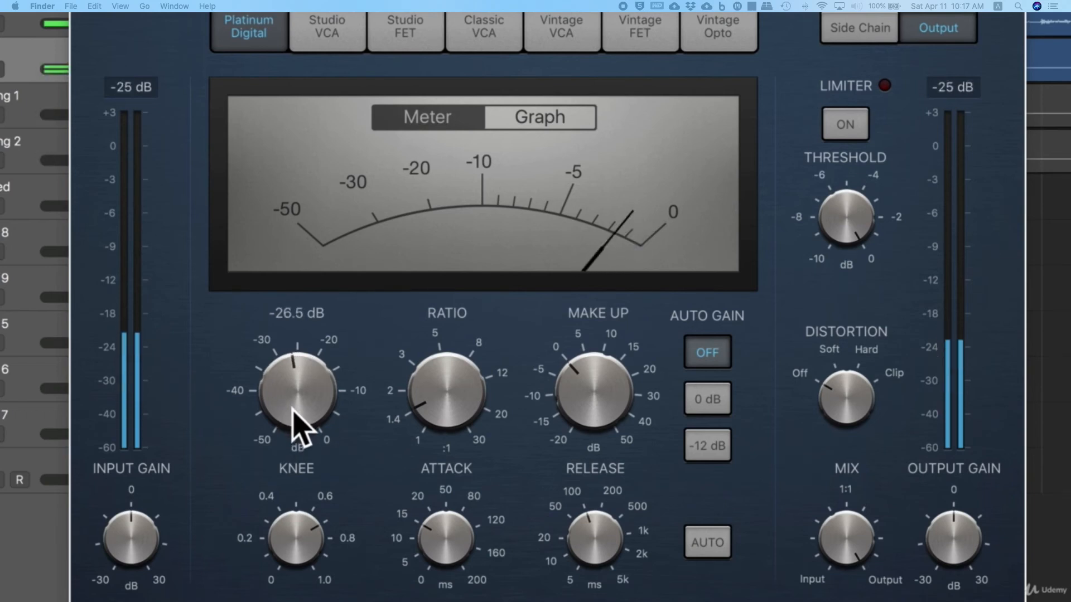
pyautogui.moveTo(310, 424); pyautogui.dragTo(310, 411)
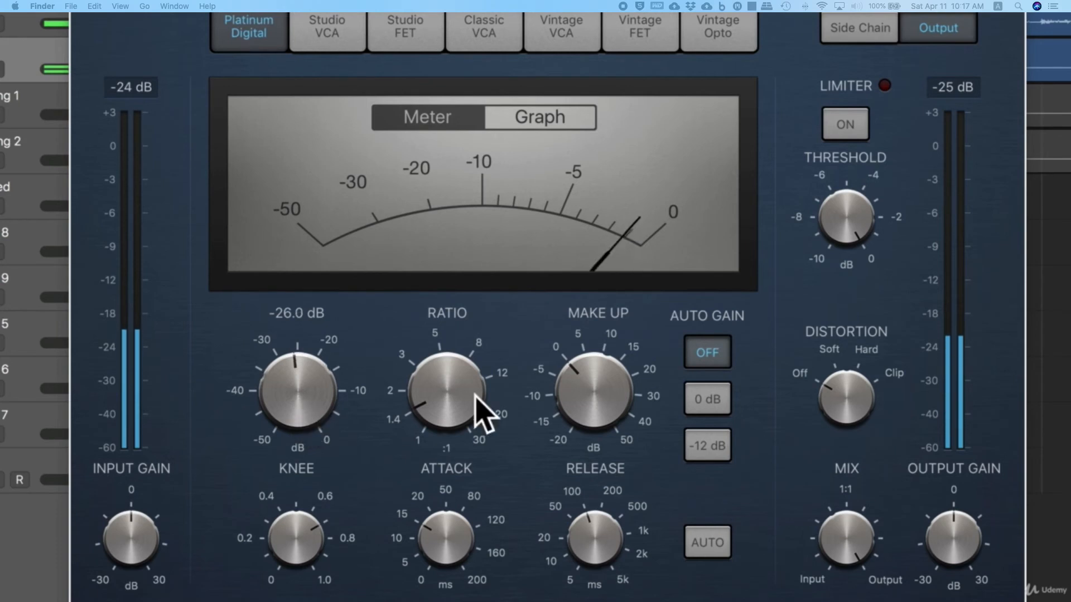
pyautogui.moveTo(614, 411); pyautogui.dragTo(607, 392)
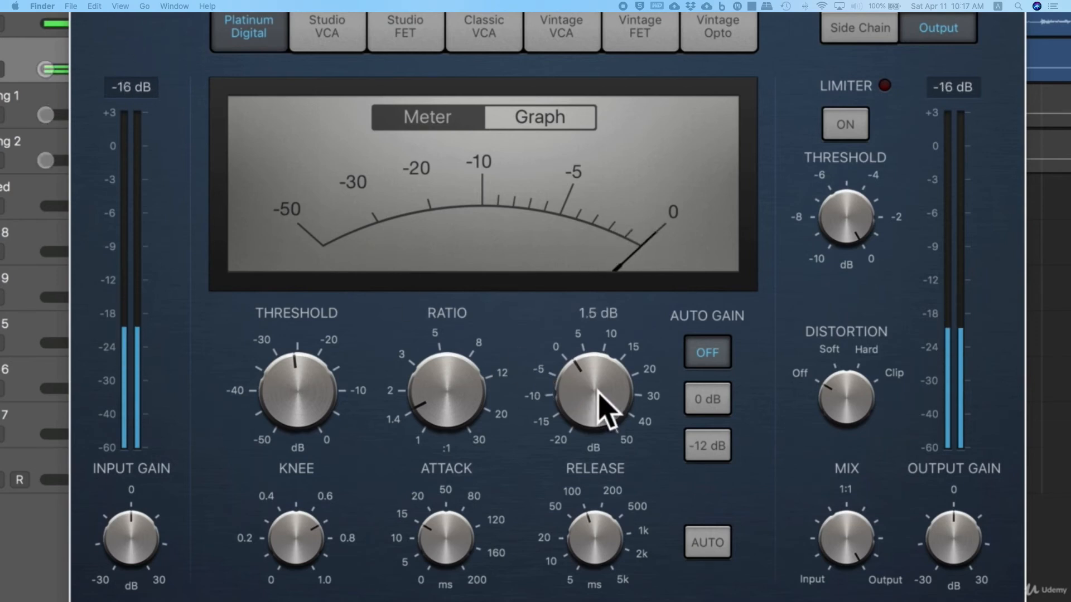
pyautogui.moveTo(602, 395); pyautogui.dragTo(601, 392)
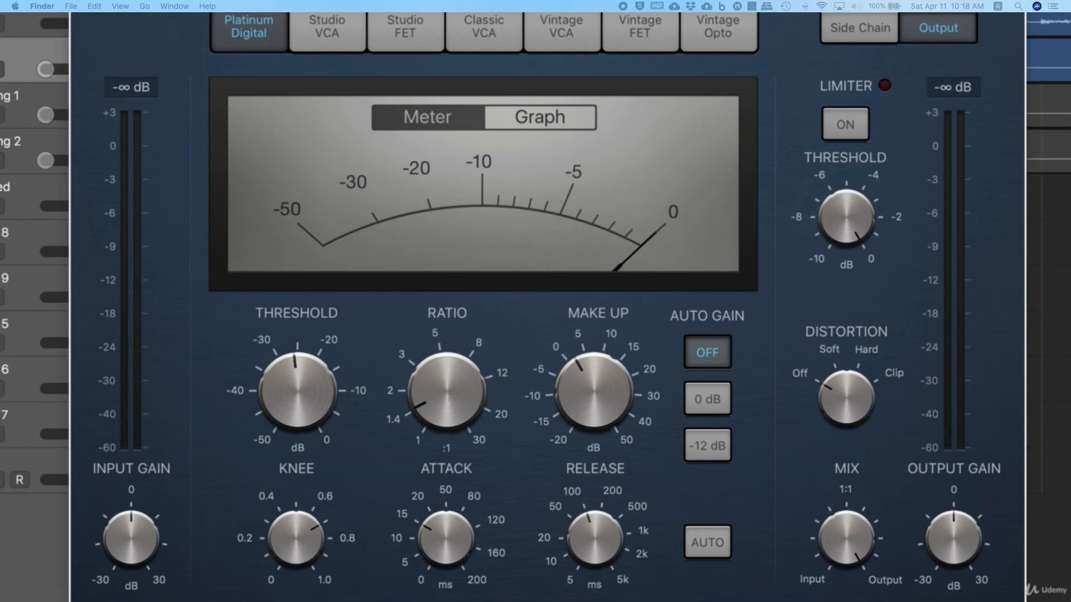
pyautogui.press('super+w')
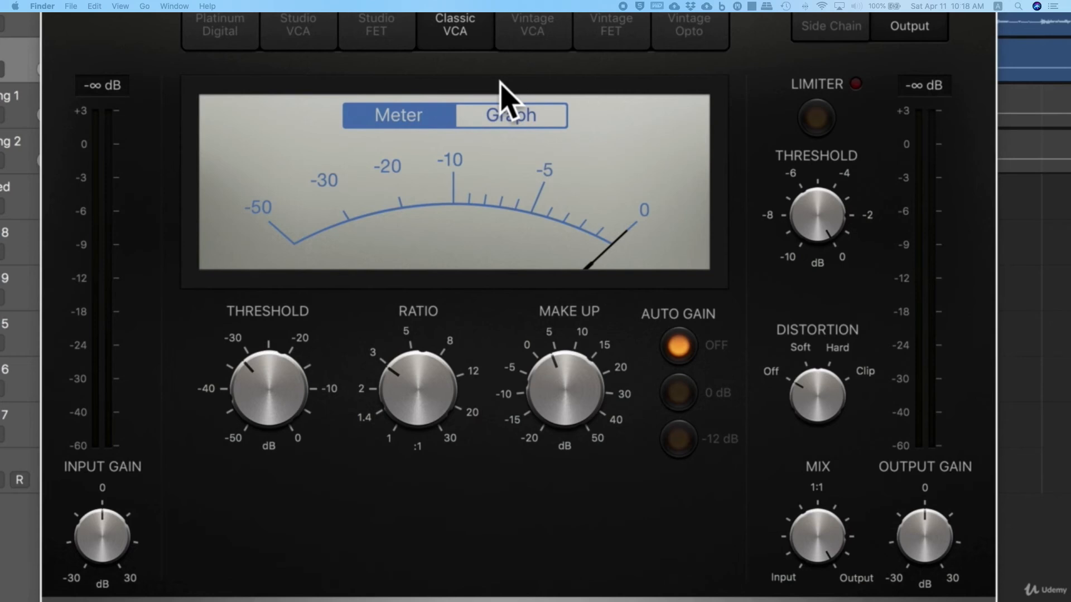
# - During playback, slightly raise the Classic VCA compressor's threshold and slightly lower its make-up gain, and close its window
pyautogui.press('space')
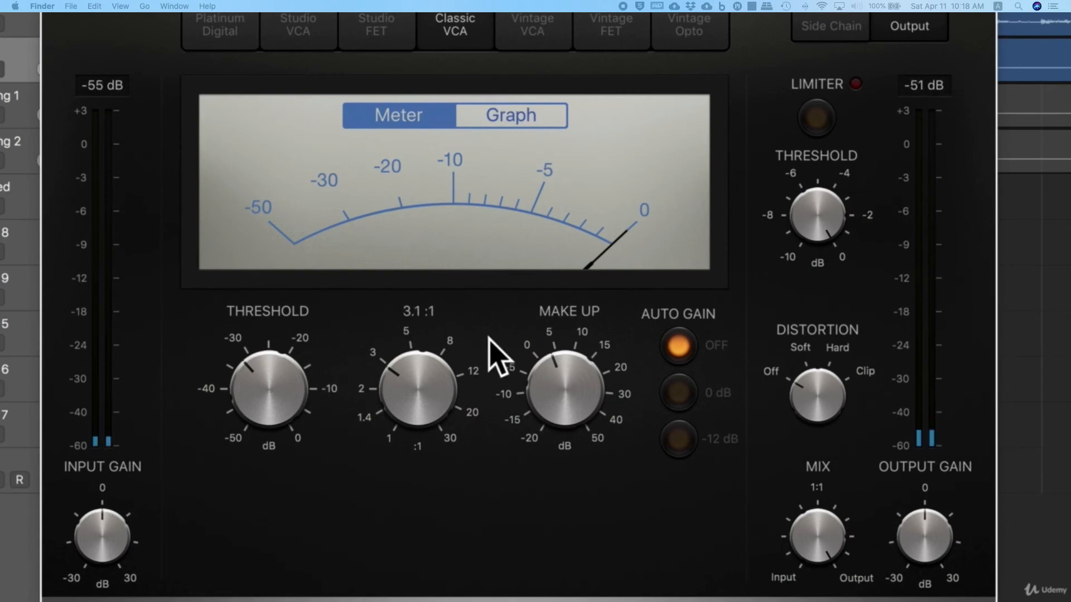
pyautogui.moveTo(293, 407)
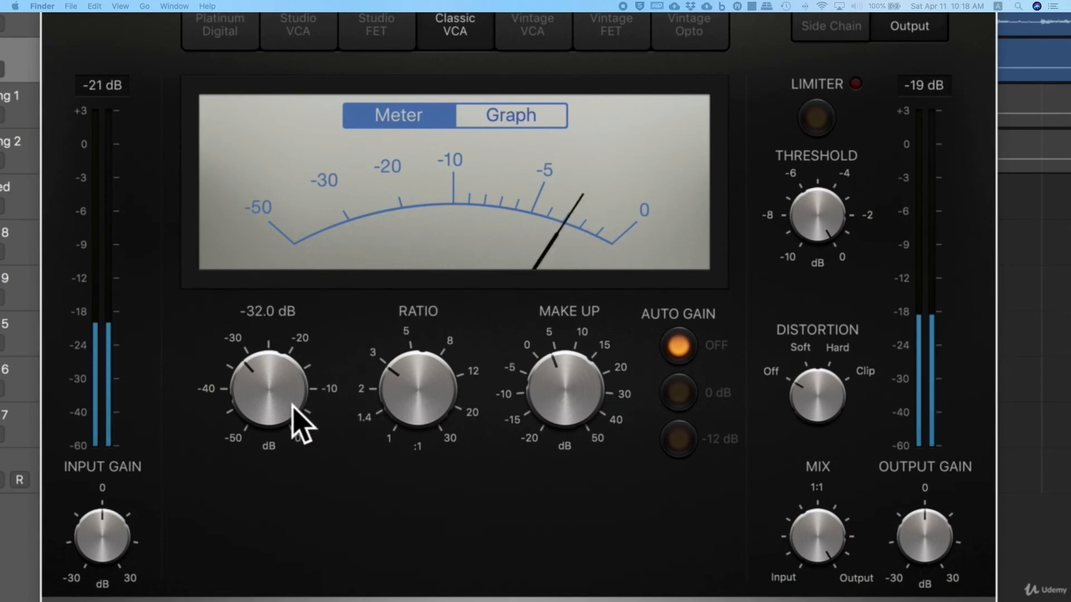
pyautogui.scroll(2, 293, 401)
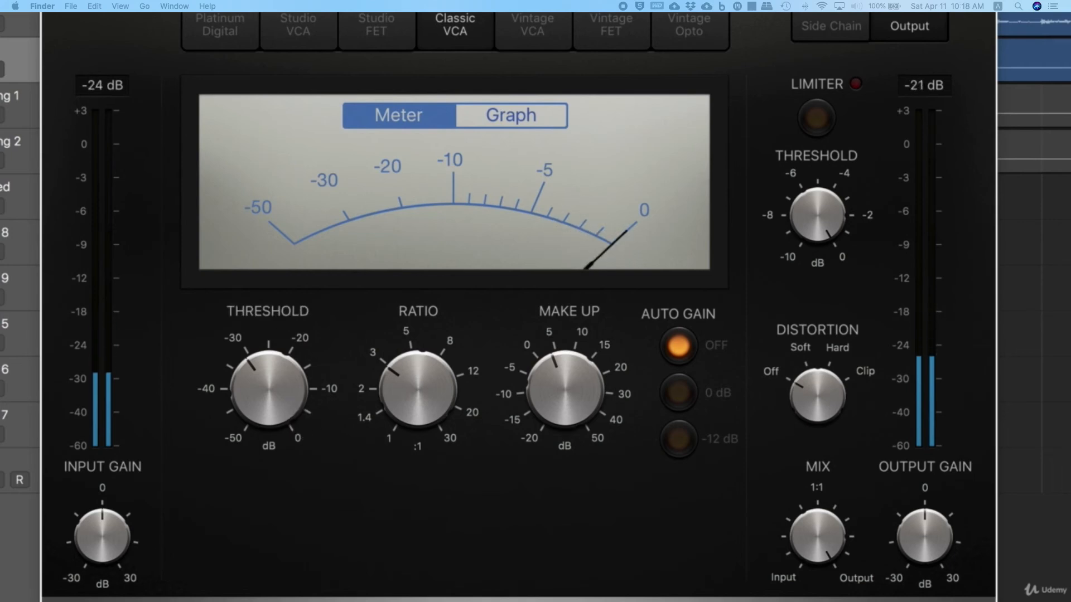
pyautogui.moveTo(548, 324)
pyautogui.scroll(-2, 563, 383)
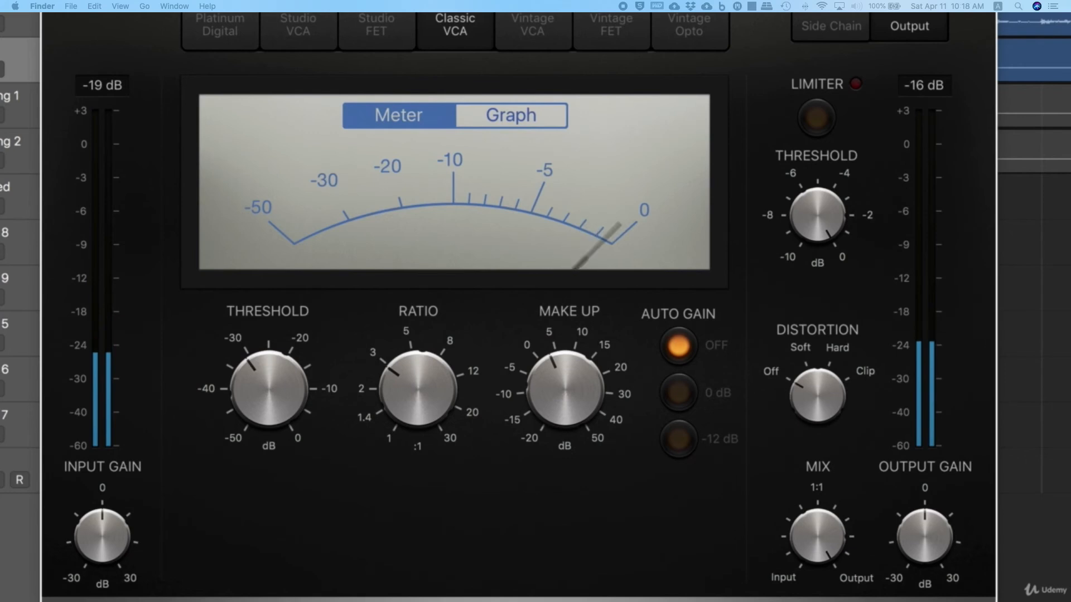
pyautogui.press('super+w')
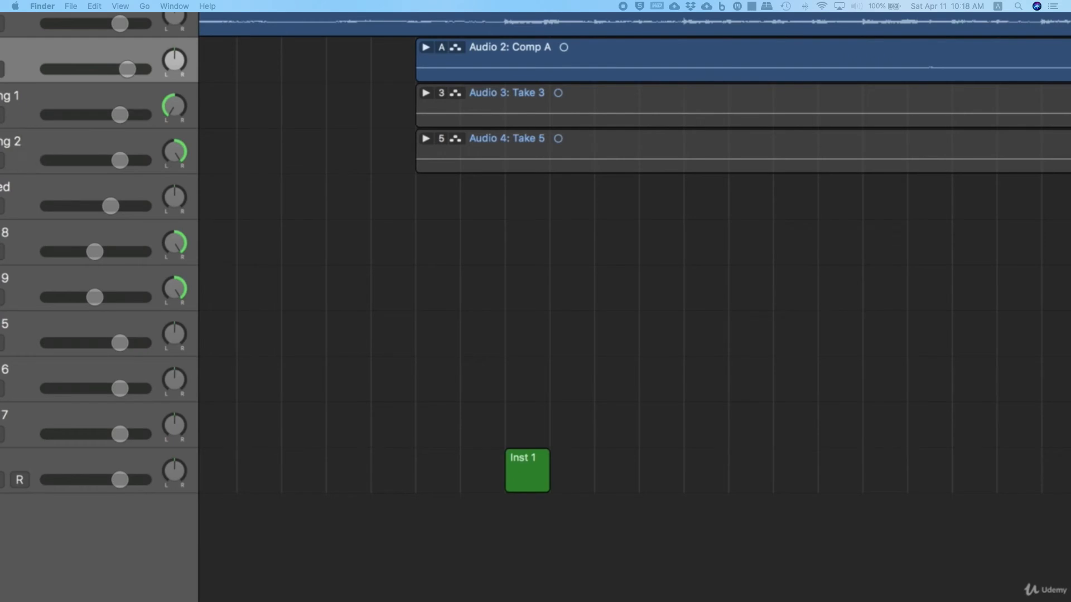
# - Show the Platinum Digital compressor's window to check its settings, and hide it again
pyautogui.press('v')
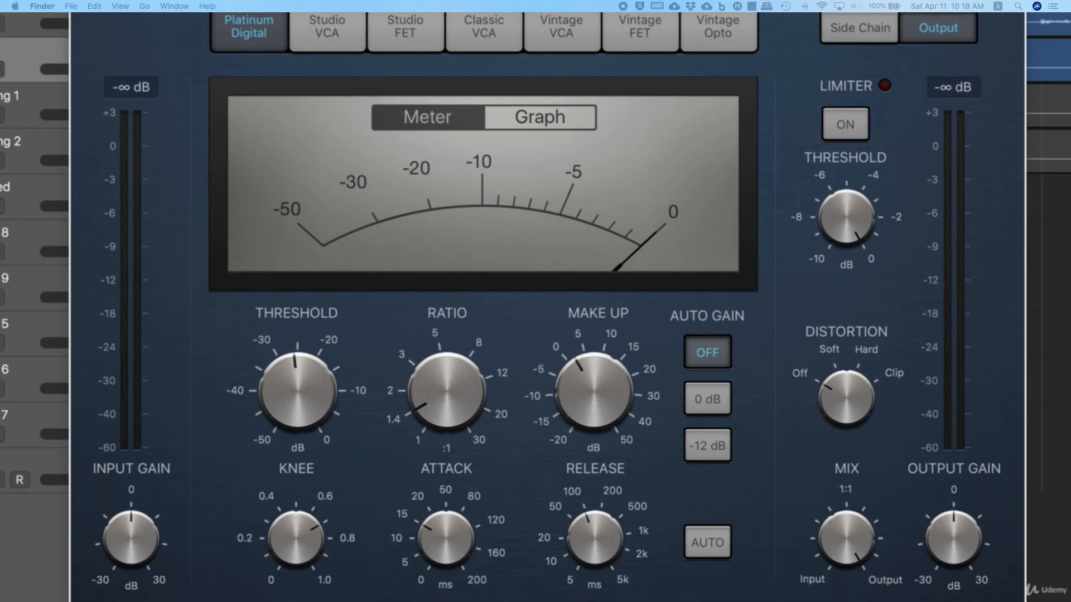
pyautogui.press('v')
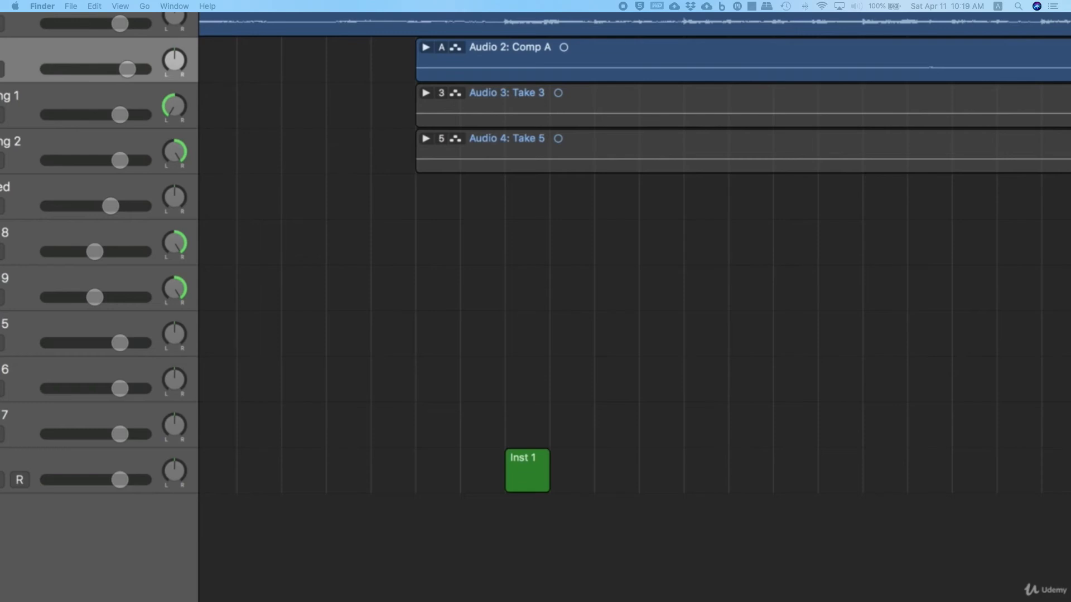
pyautogui.press('v')
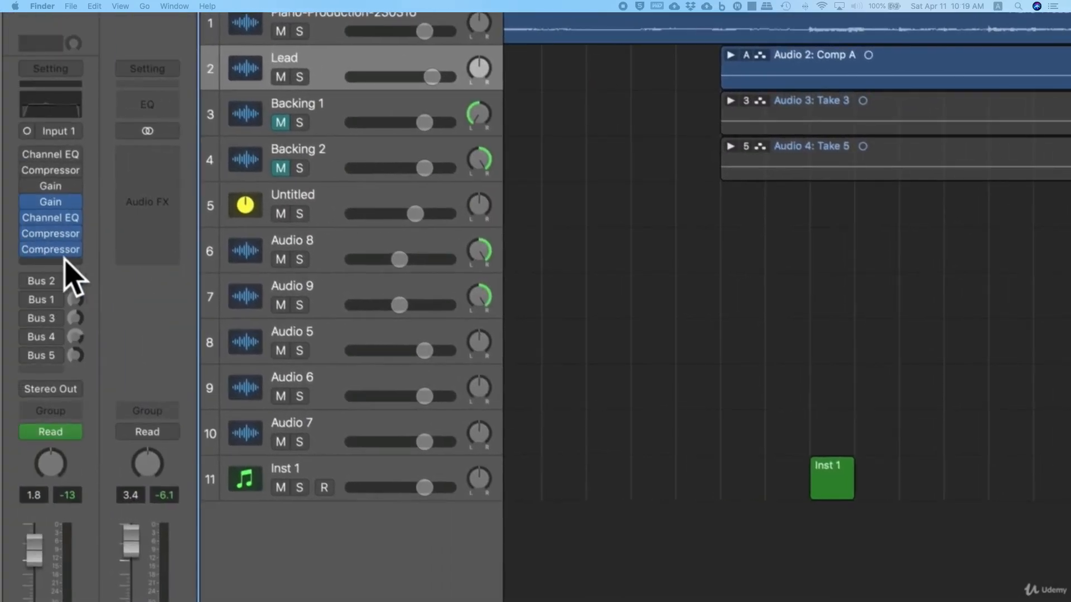
# - Insert a Compressor in the empty slot below the Lead channel's last Compressor
pyautogui.click(65, 259)
pyautogui.moveTo(79, 434)
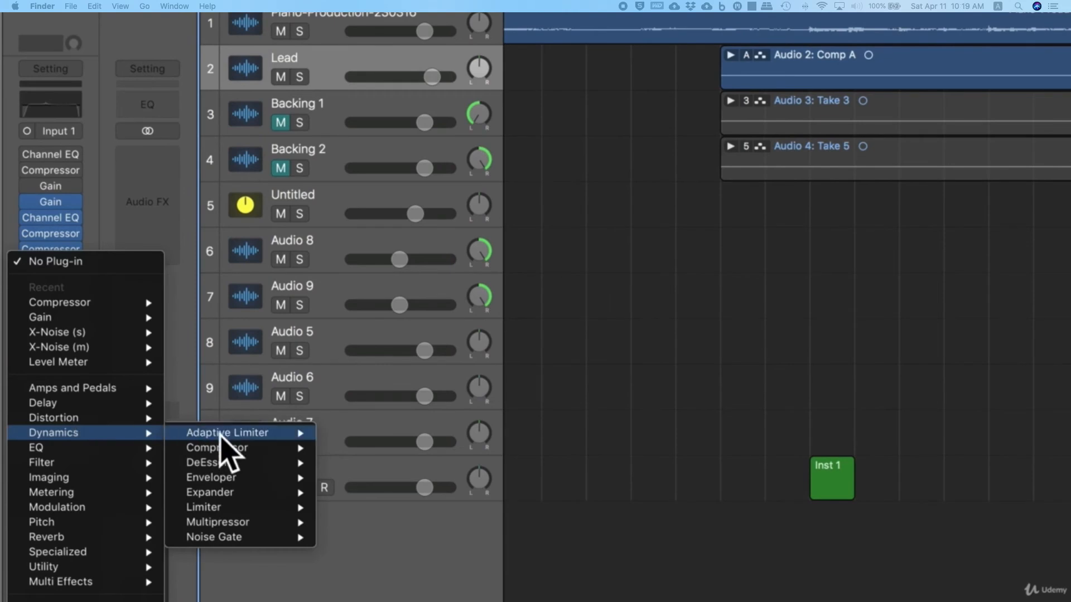
pyautogui.moveTo(226, 447)
pyautogui.click(366, 451)
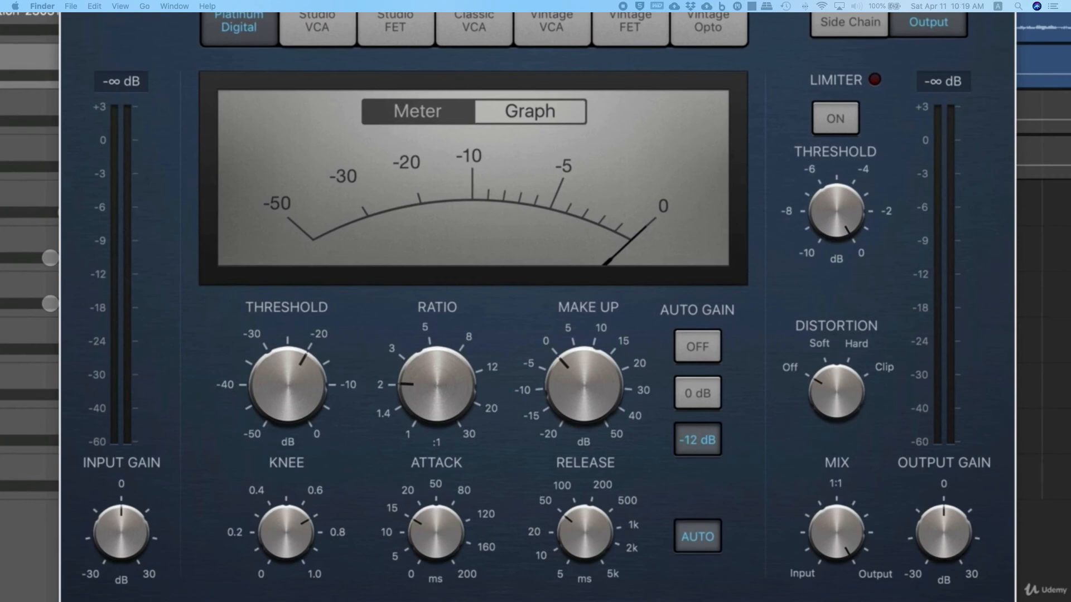
# - Switch the new compressor to the Vintage VCA model, and turn off auto gain and auto release
pyautogui.click(552, 33)
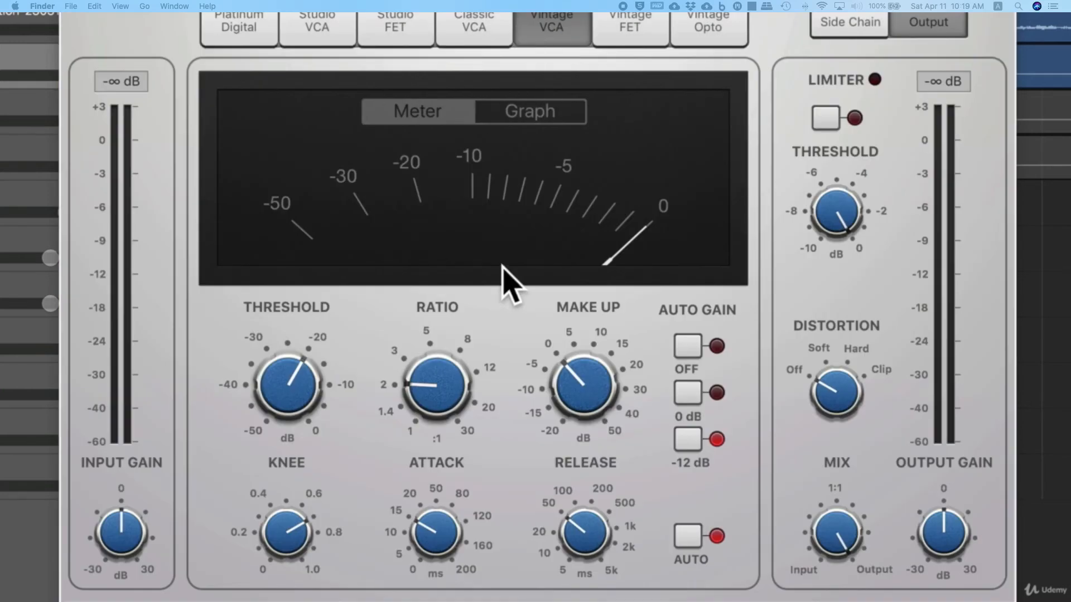
pyautogui.click(690, 354)
pyautogui.click(690, 535)
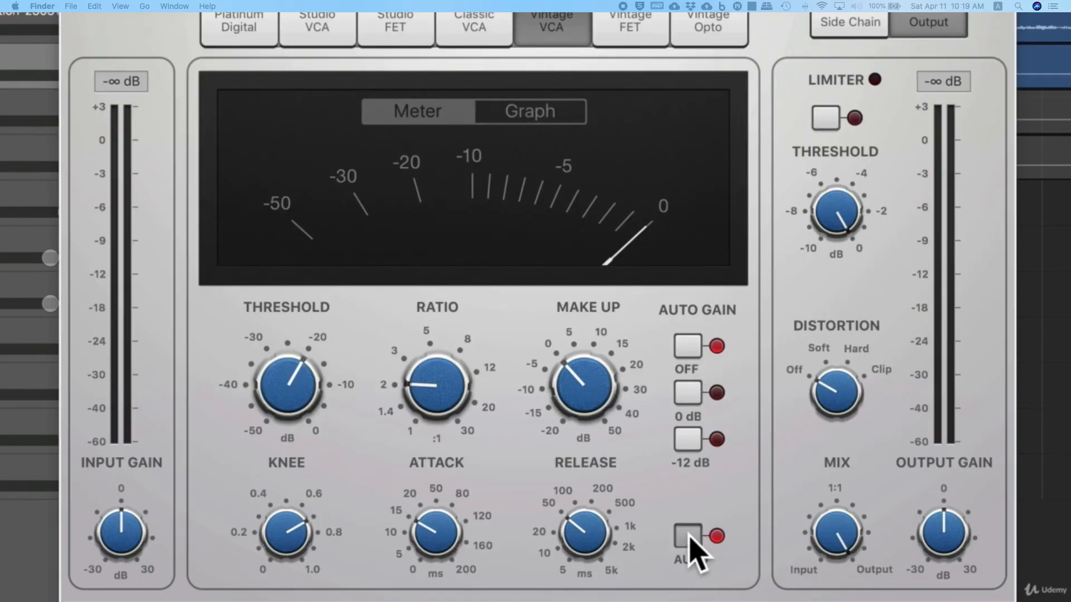
pyautogui.click(689, 535)
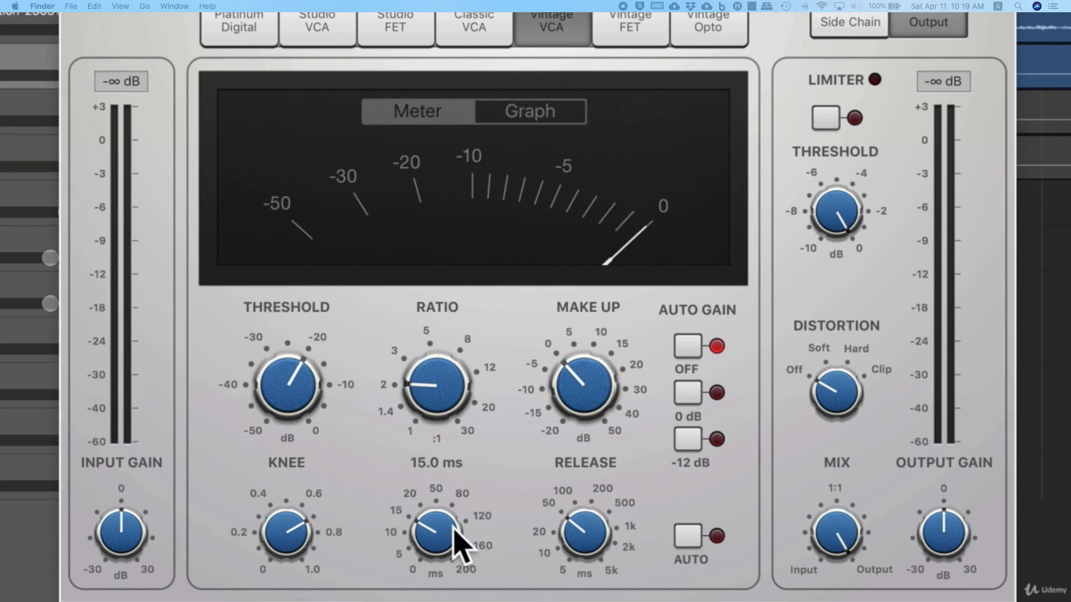
# - Set the Vintage VCA compressor's attack and release to their fastest values and its ratio to about 10:1
pyautogui.moveTo(461, 538); pyautogui.dragTo(462, 563)
pyautogui.moveTo(590, 533); pyautogui.dragTo(593, 574)
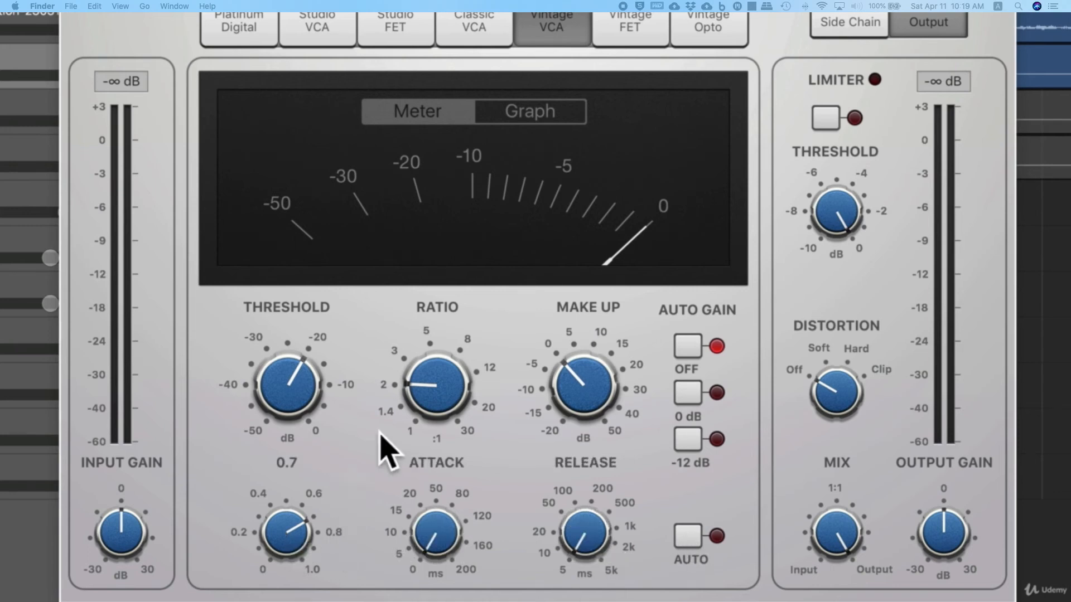
pyautogui.moveTo(438, 398); pyautogui.dragTo(389, 281)
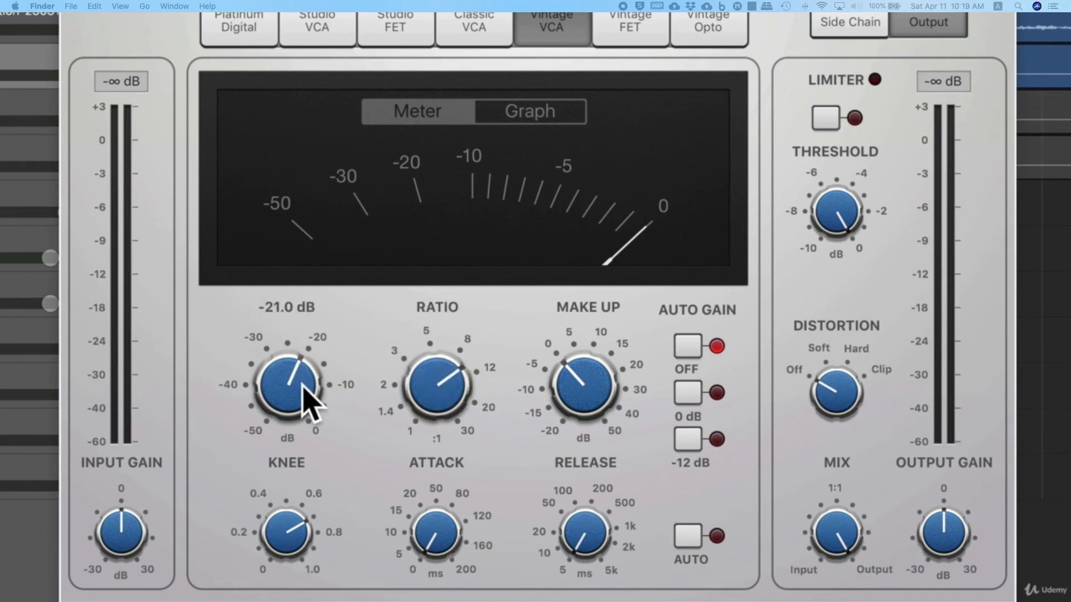
# - Balance the Vintage VCA compressor during playback with a threshold of -26.5 dB and make-up gain of about 2 dB
pyautogui.moveTo(310, 394); pyautogui.dragTo(329, 474)
pyautogui.moveTo(590, 391); pyautogui.dragTo(580, 370)
pyautogui.press('space')
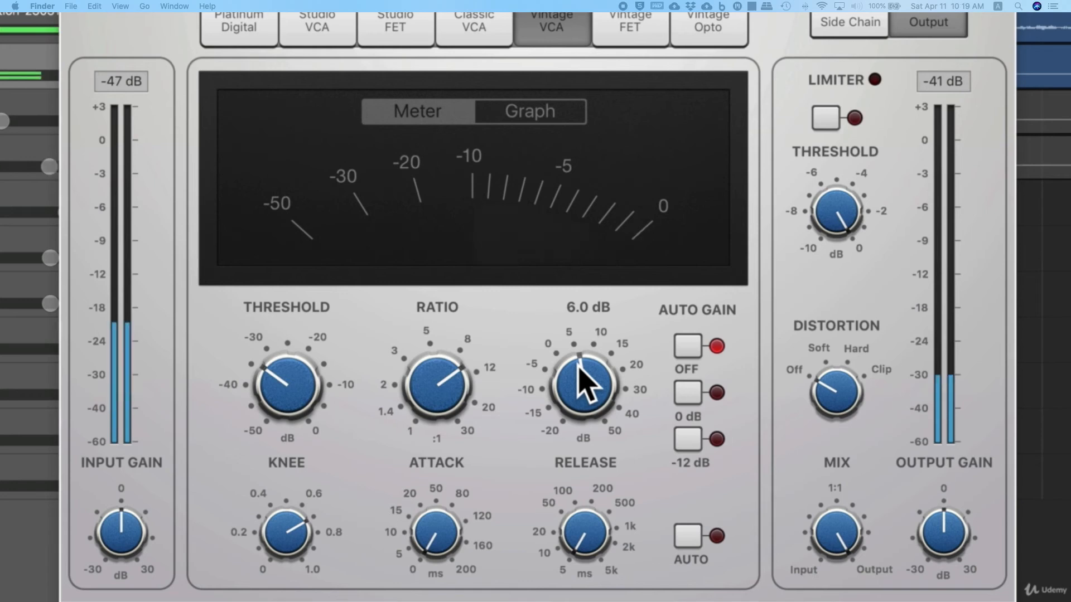
pyautogui.moveTo(586, 389); pyautogui.dragTo(586, 399)
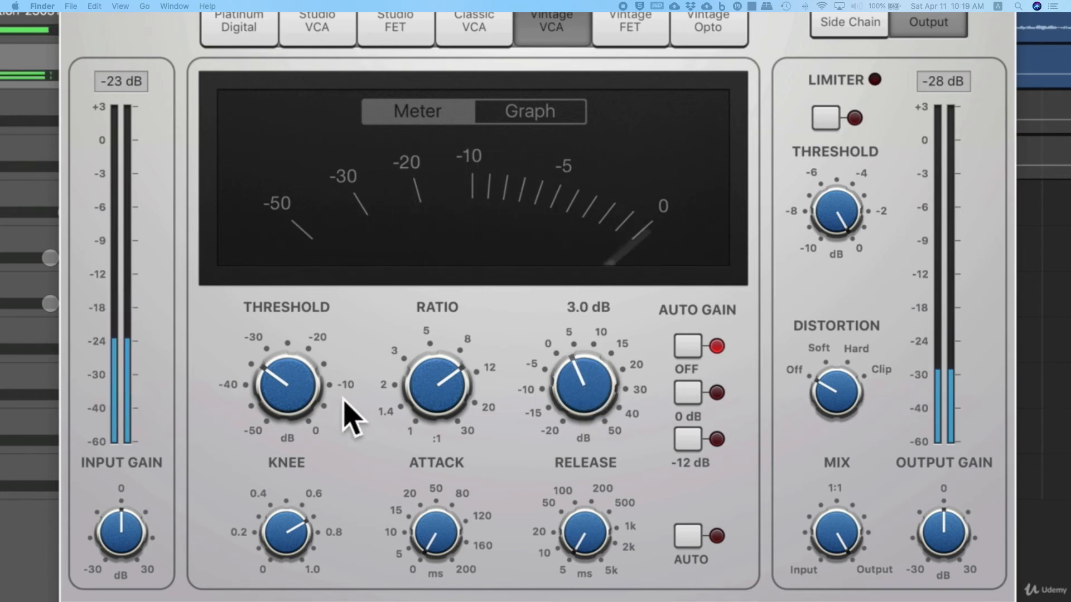
pyautogui.moveTo(311, 390); pyautogui.dragTo(291, 376)
pyautogui.moveTo(590, 389); pyautogui.dragTo(590, 391)
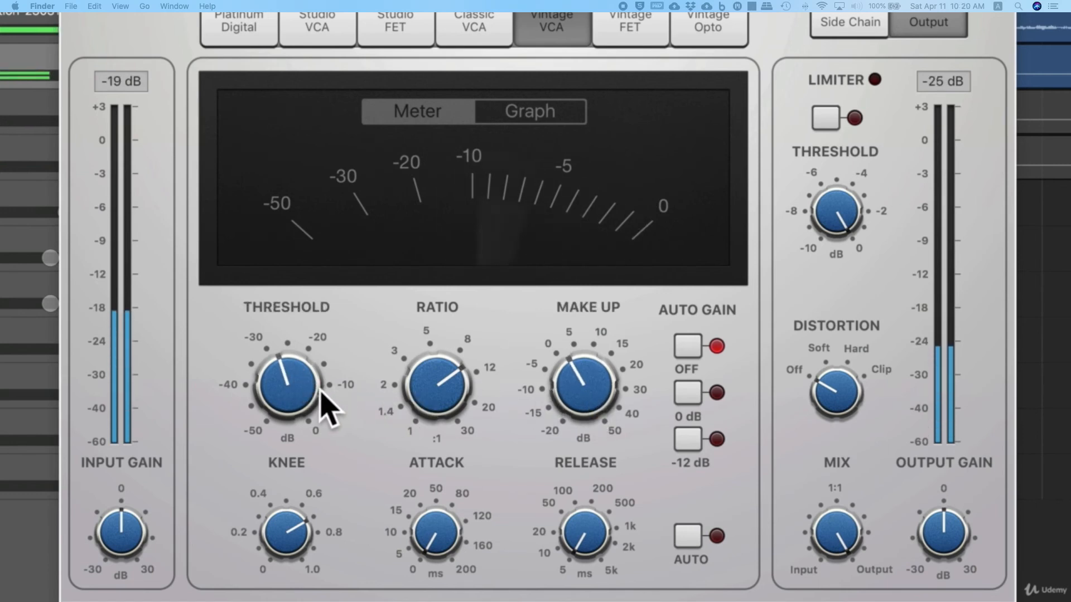
pyautogui.moveTo(318, 389); pyautogui.dragTo(303, 384)
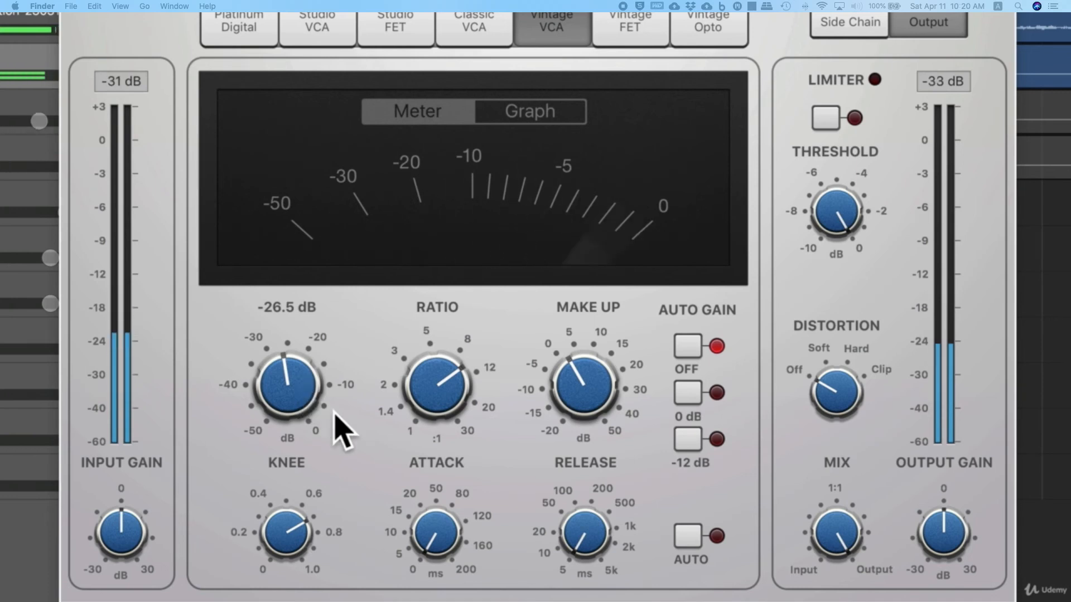
# - Slow the Vintage VCA compressor's attack to 8.5 ms
pyautogui.moveTo(435, 524); pyautogui.dragTo(446, 498)
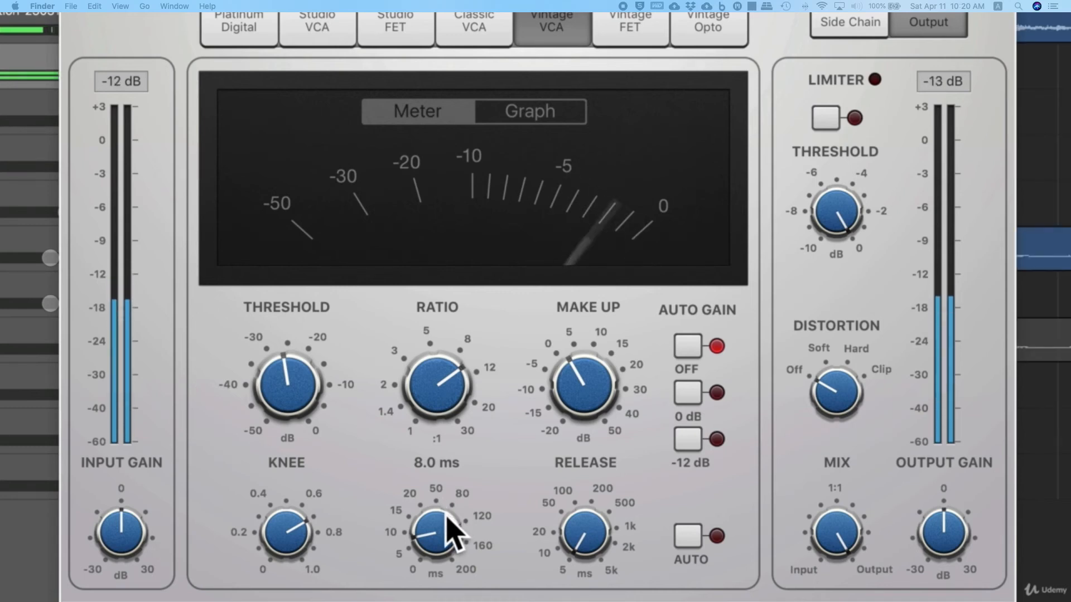
pyautogui.moveTo(446, 520); pyautogui.dragTo(481, 530)
pyautogui.moveTo(587, 524)
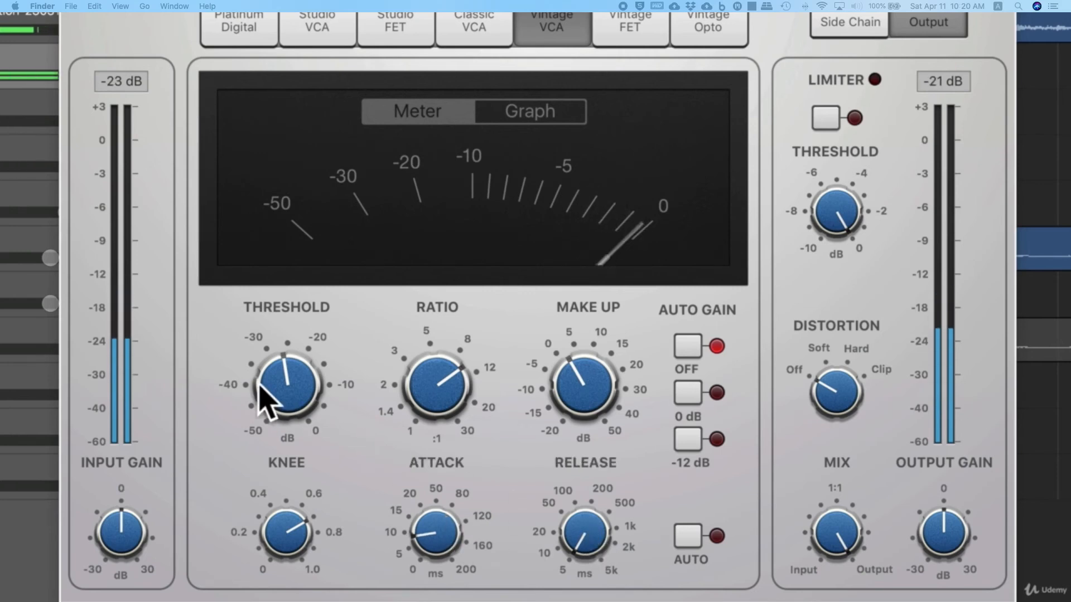
# - Fine-tune the Vintage VCA compressor's threshold to -26.0 dB and its make-up gain to 1.5 dB
pyautogui.moveTo(291, 400); pyautogui.dragTo(291, 396)
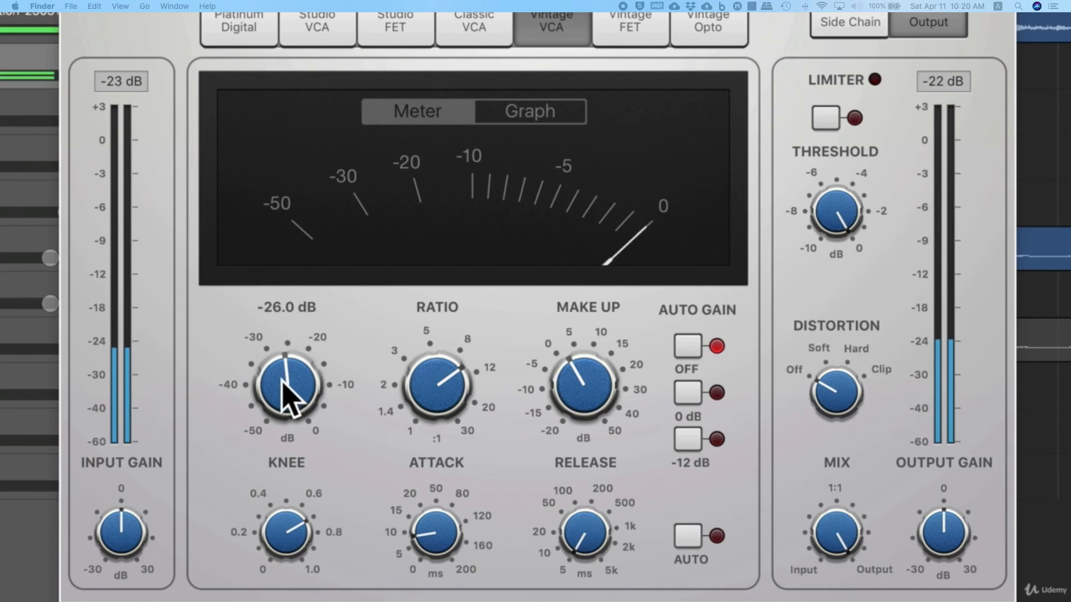
pyautogui.moveTo(585, 391)
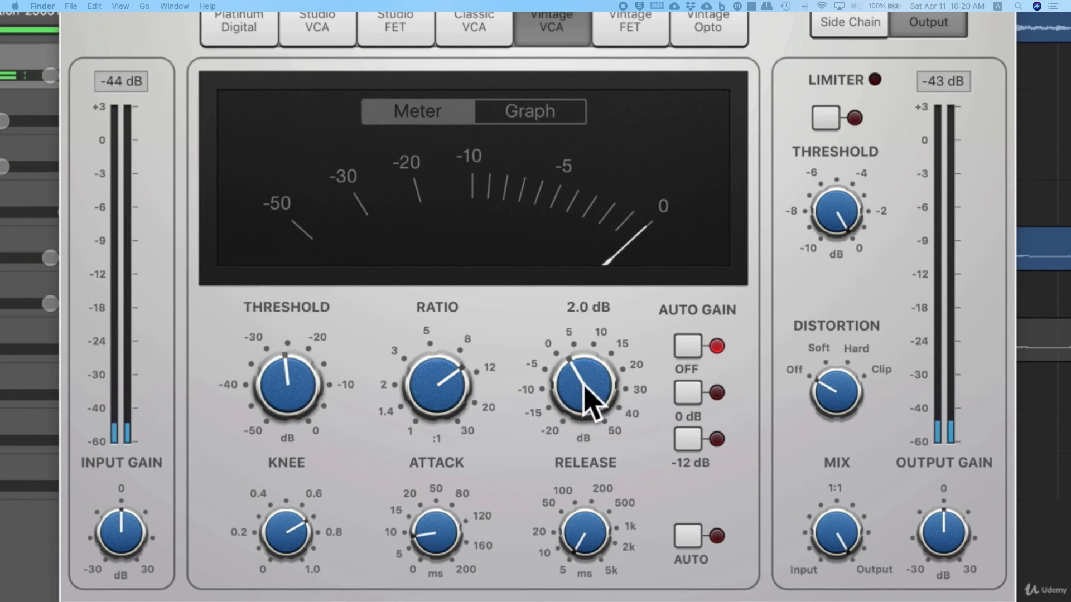
pyautogui.moveTo(586, 390); pyautogui.dragTo(586, 391)
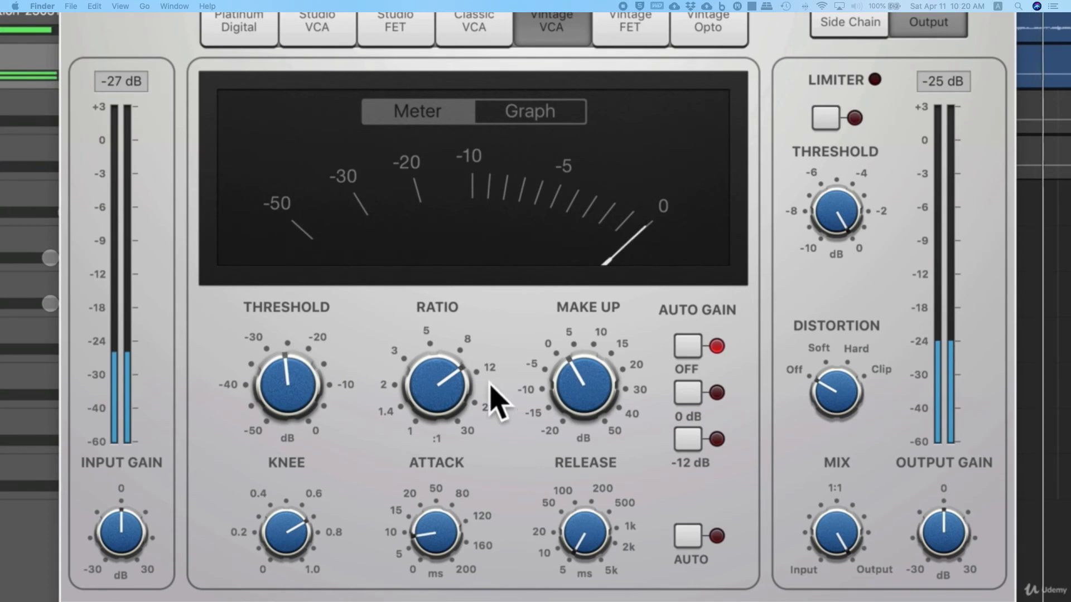
pyautogui.moveTo(581, 382); pyautogui.dragTo(580, 386)
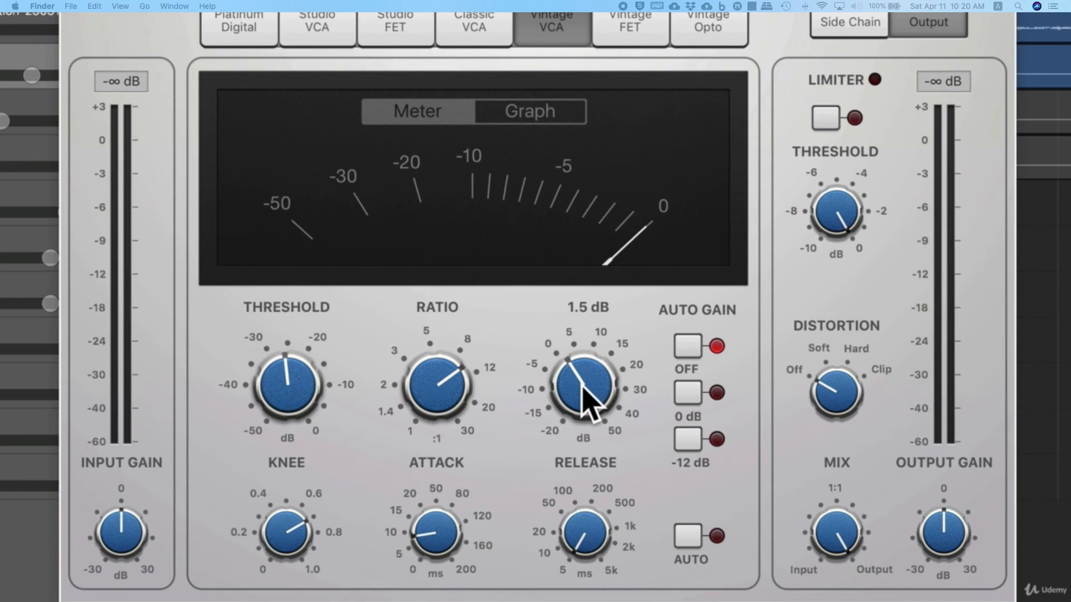
pyautogui.moveTo(440, 537)
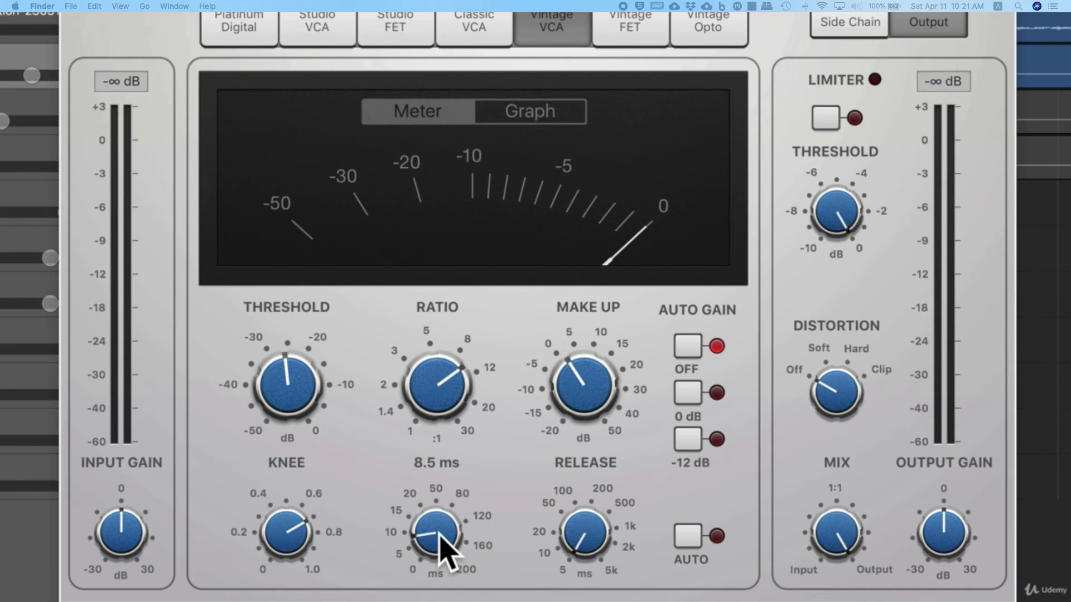
pyautogui.moveTo(268, 382)
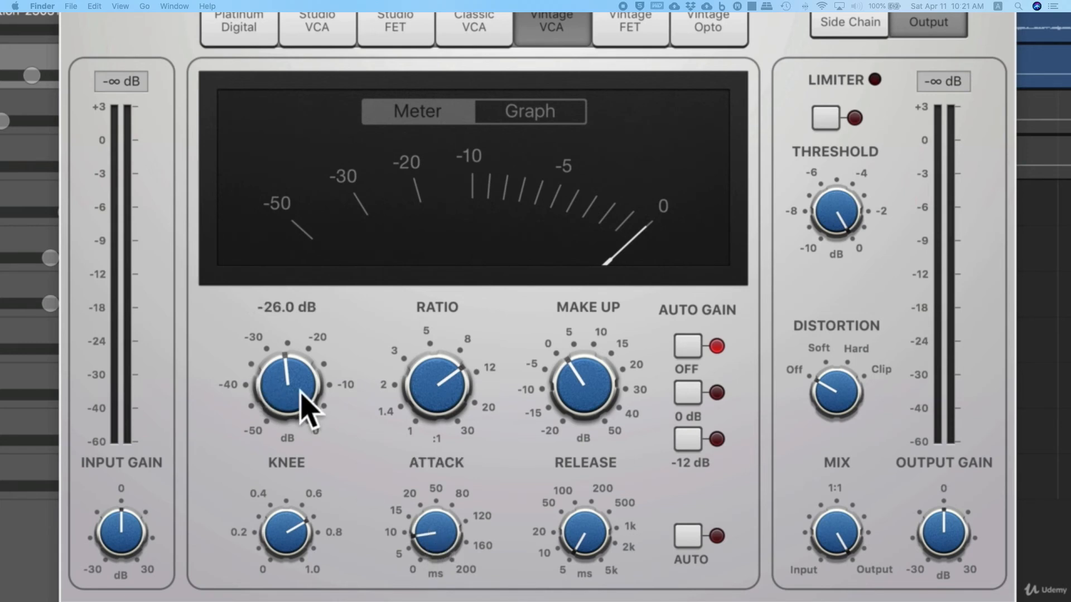
# - Close the Vintage VCA compressor and insert another stereo Compressor at the end of Lead's effects chain
pyautogui.moveTo(592, 407)
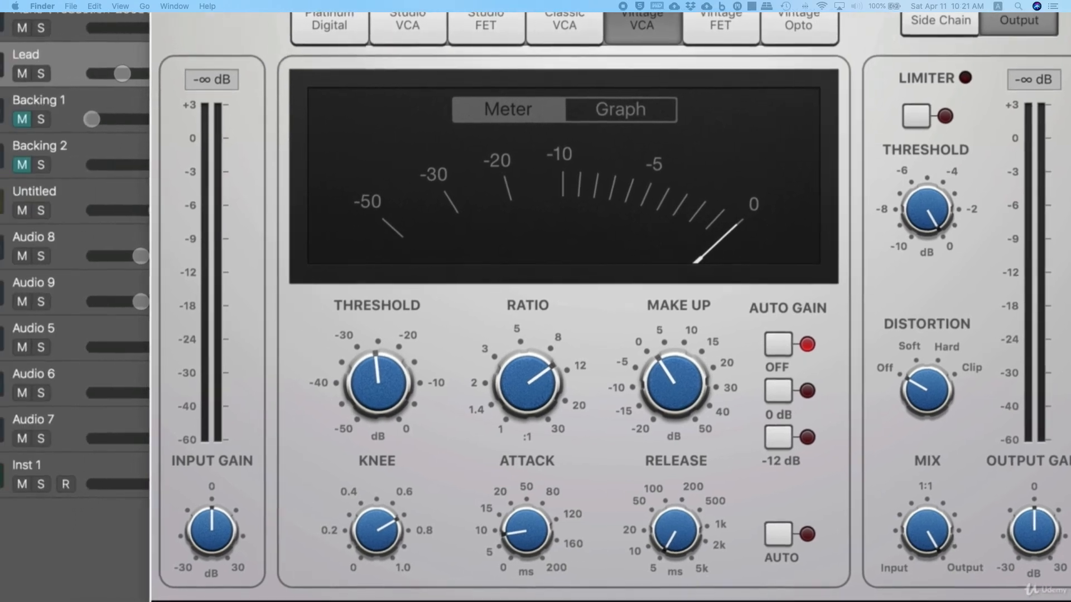
pyautogui.click(73, 14)
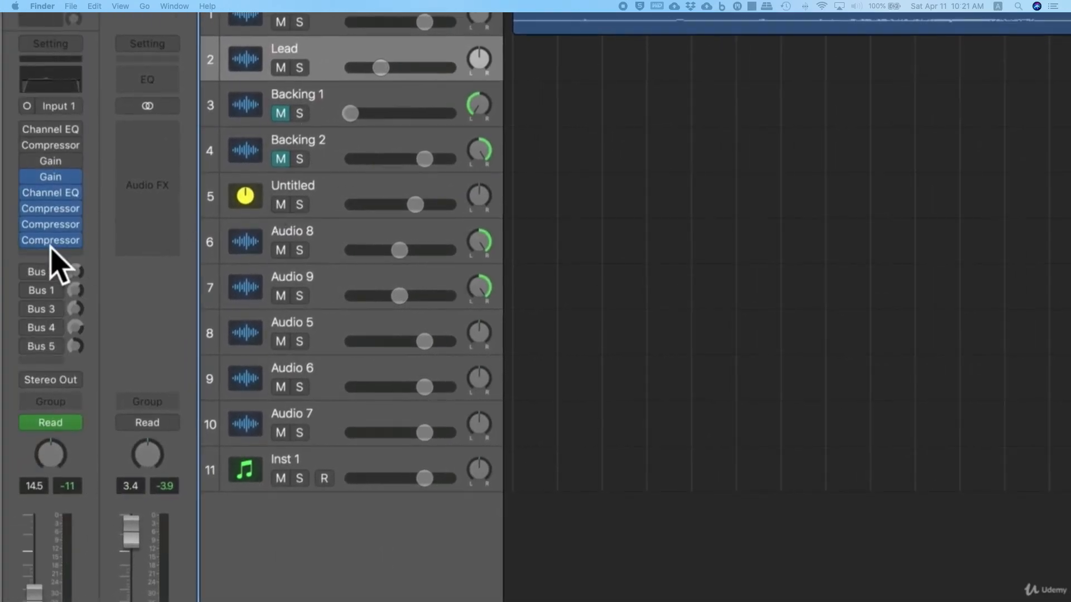
pyautogui.click(45, 256)
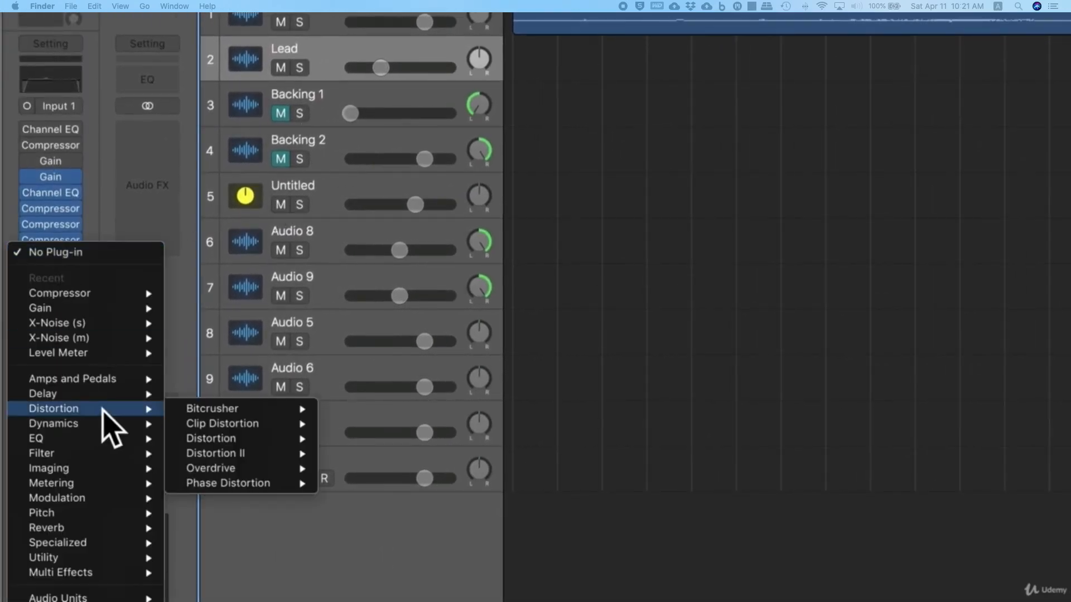
pyautogui.moveTo(109, 425)
pyautogui.moveTo(239, 439)
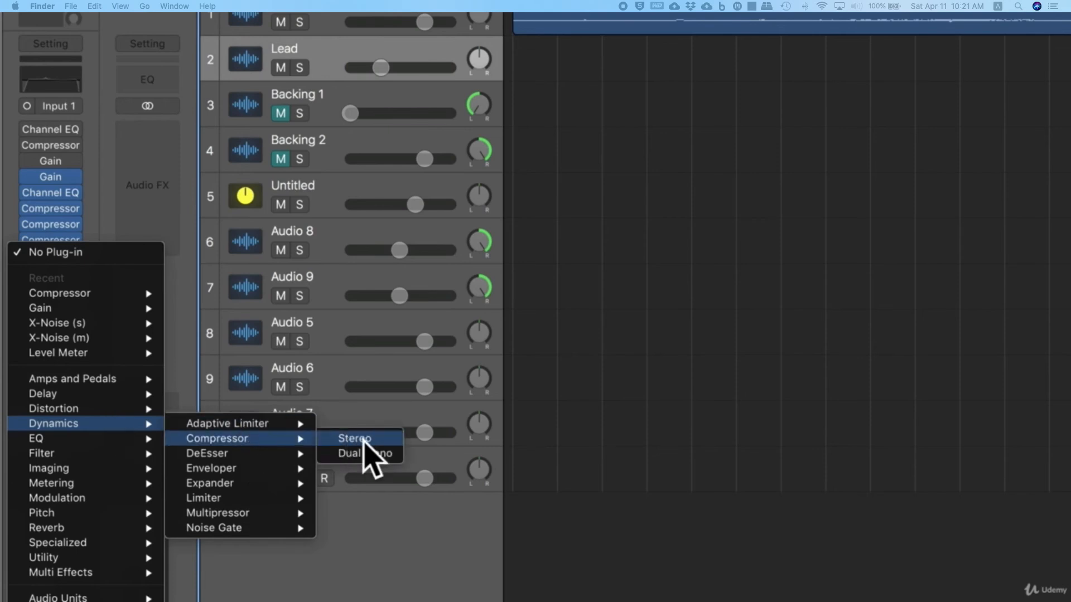
pyautogui.click(371, 438)
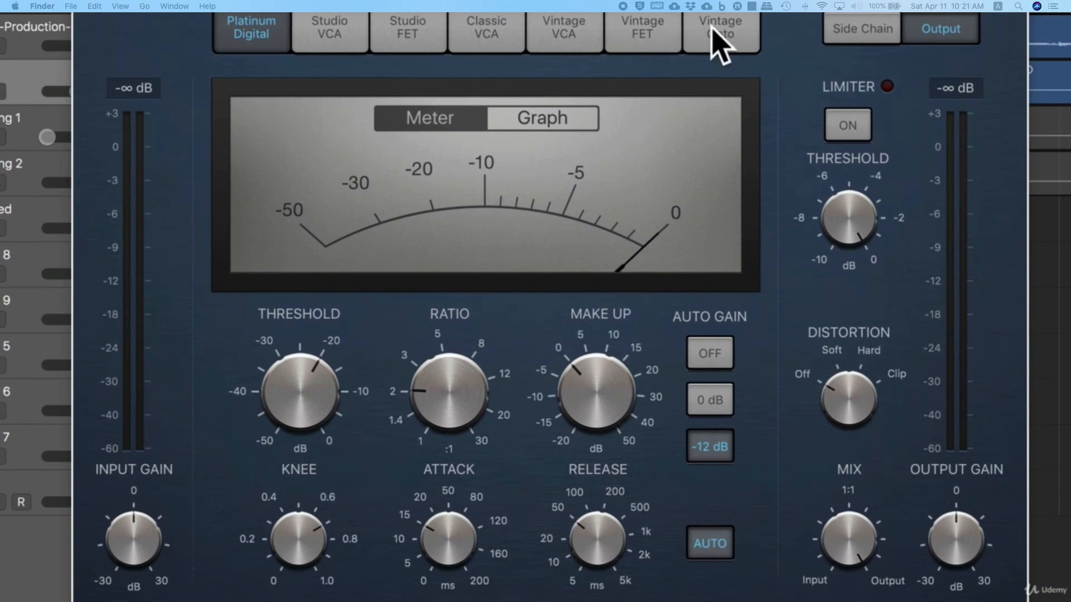
# - Switch the new compressor to the Vintage FET model and turn off its auto gain and auto release
pyautogui.click(647, 33)
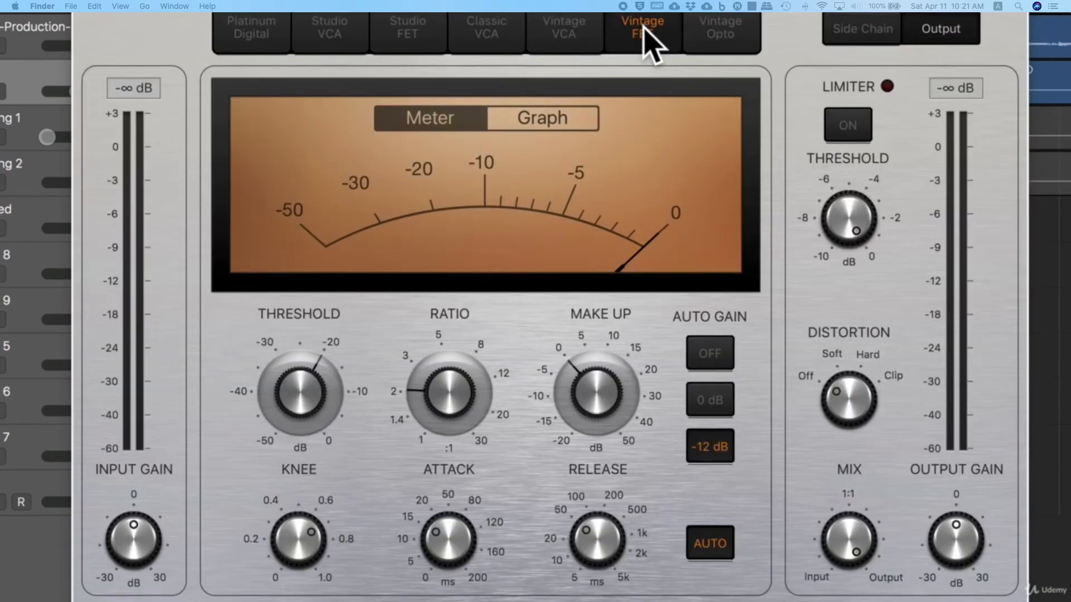
pyautogui.click(715, 354)
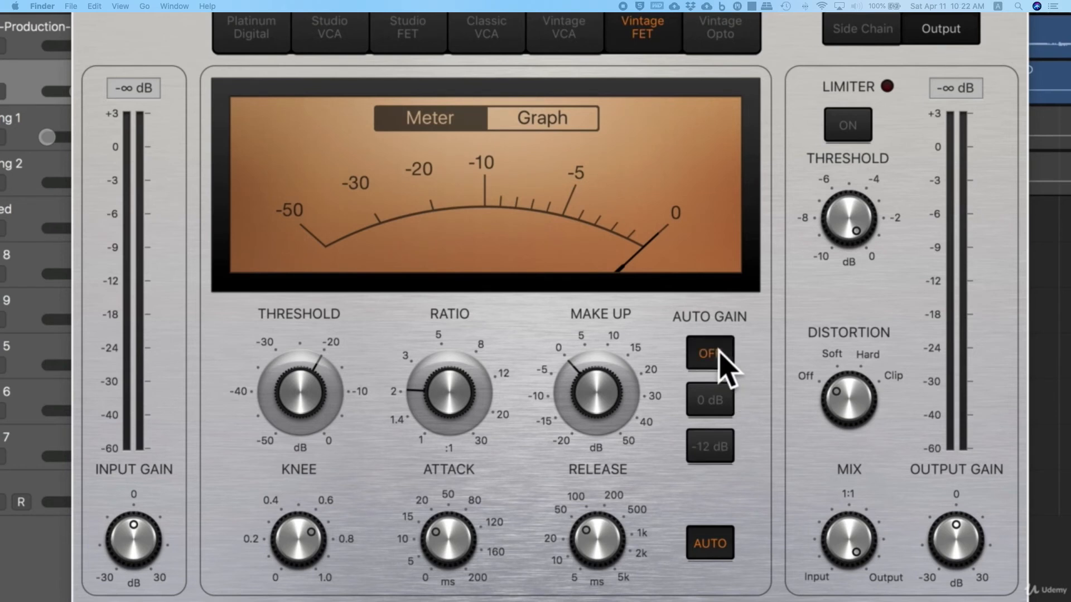
pyautogui.click(720, 544)
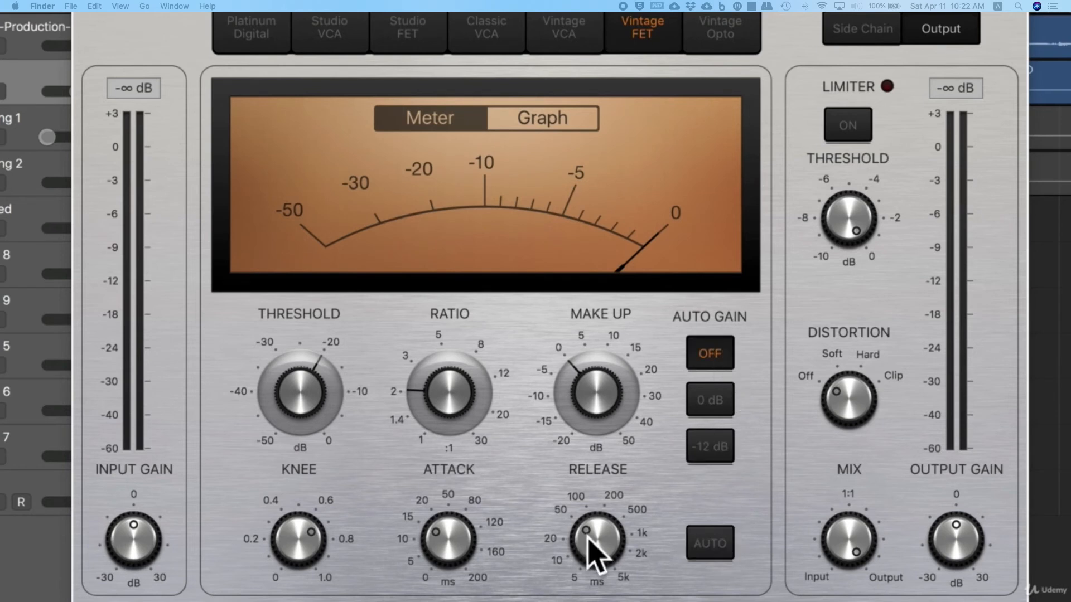
# - Set the Vintage FET compressor to its fastest release, a 0.0 ms attack and a 10:1 ratio
pyautogui.moveTo(593, 545); pyautogui.dragTo(593, 564)
pyautogui.moveTo(477, 534); pyautogui.dragTo(477, 558)
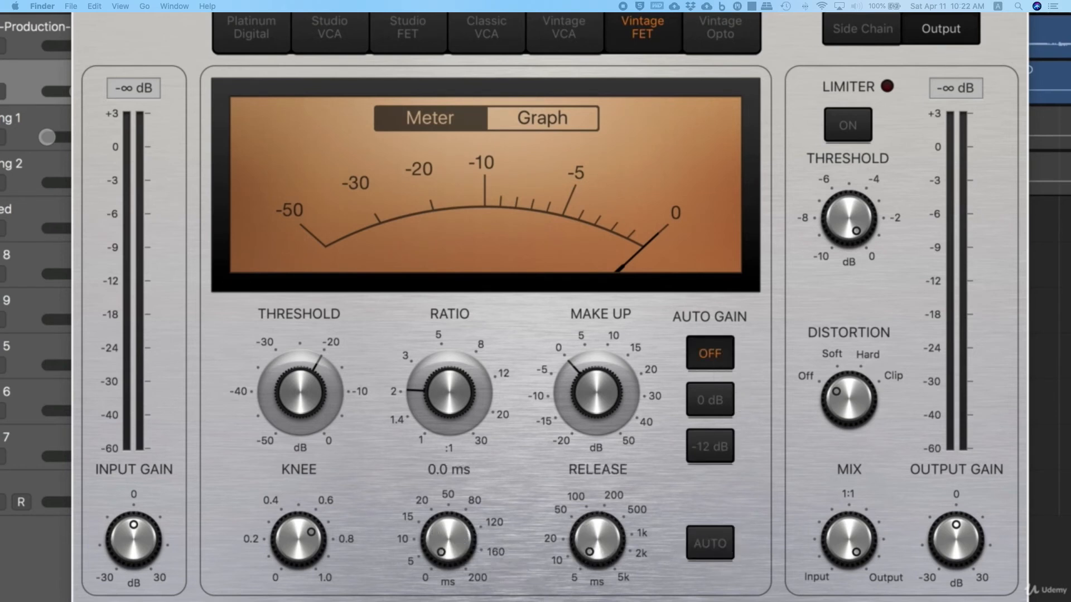
pyautogui.moveTo(478, 415); pyautogui.dragTo(381, 256)
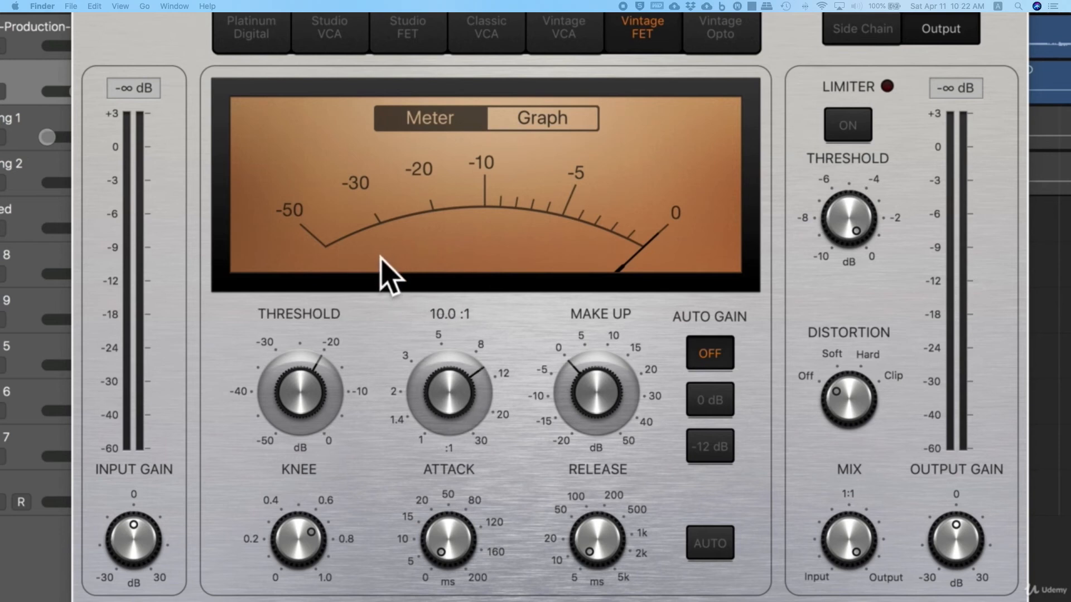
# - Balance the Vintage FET compressor during playback by setting the threshold to -30.5 dB and raising the make-up gain
pyautogui.moveTo(317, 372); pyautogui.dragTo(319, 461)
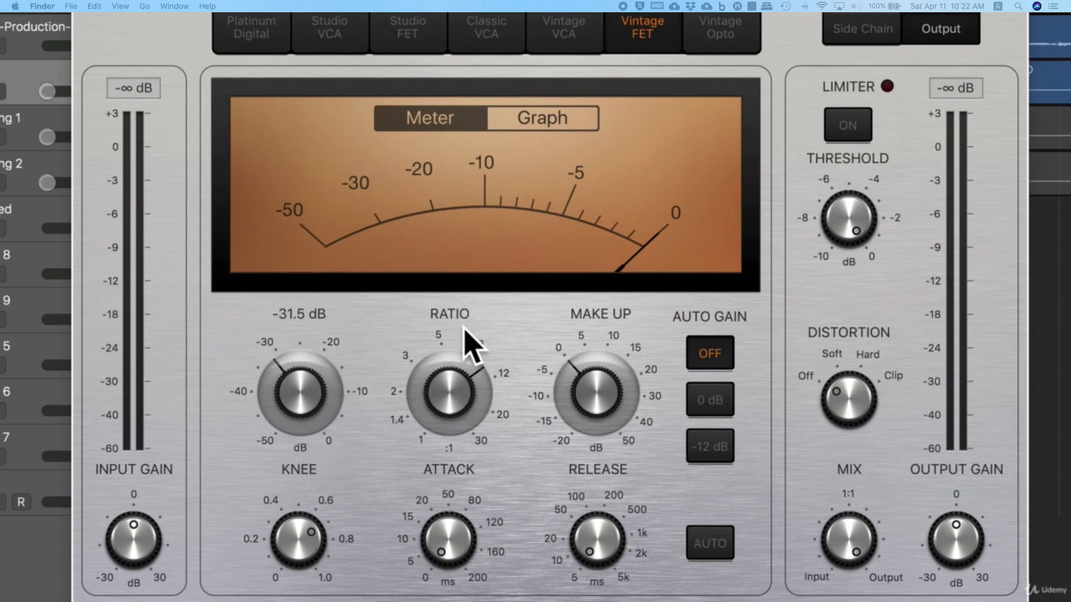
pyautogui.moveTo(592, 388)
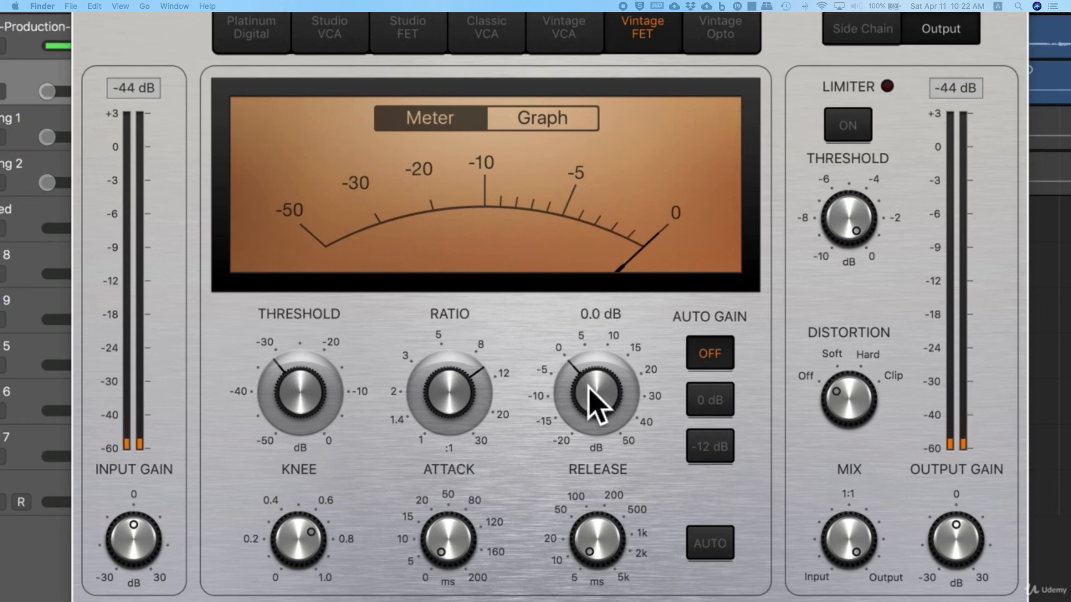
pyautogui.moveTo(588, 388)
pyautogui.mouseDown()
pyautogui.moveTo(605, 394)
pyautogui.moveTo(604, 381)
pyautogui.mouseUp()
pyautogui.moveTo(320, 375)
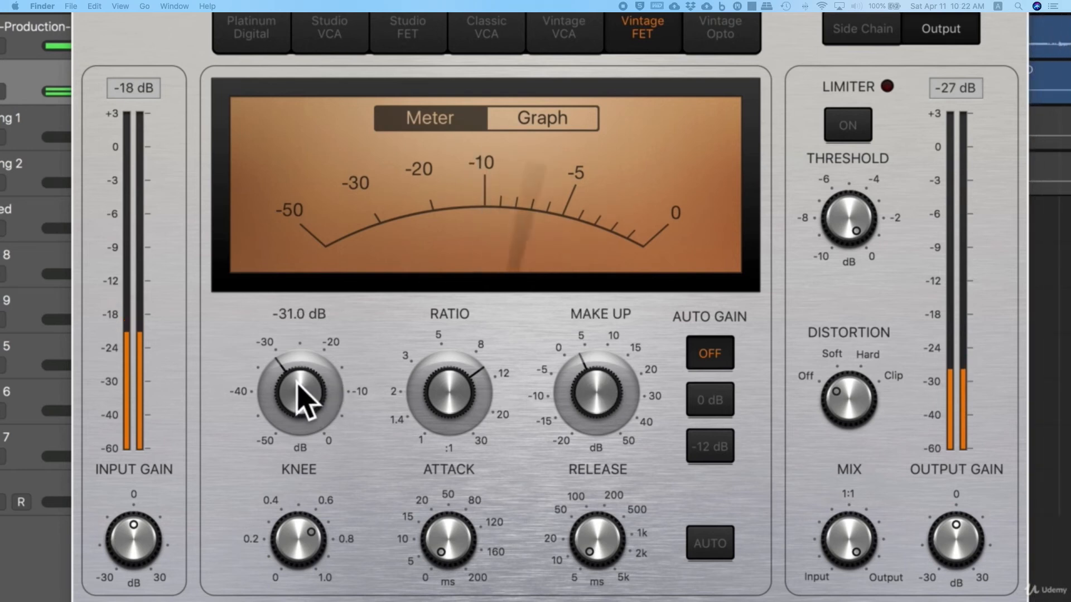
pyautogui.moveTo(298, 382); pyautogui.dragTo(300, 381)
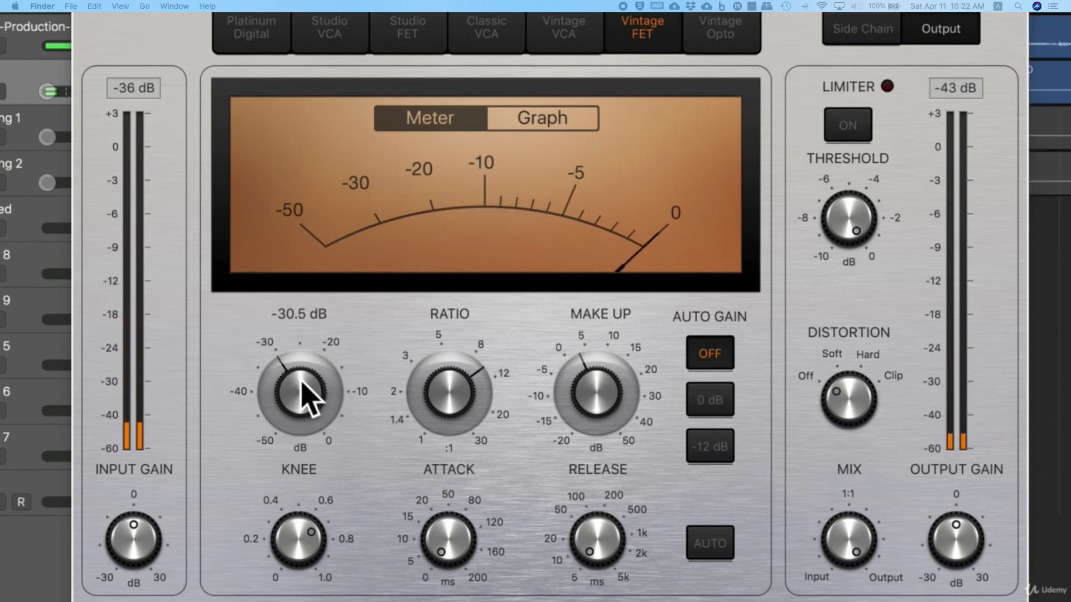
# - Compare Platinum Digital against Vintage FET with the same settings, and switch the compressor to Vintage Opto for playback
pyautogui.click(265, 42)
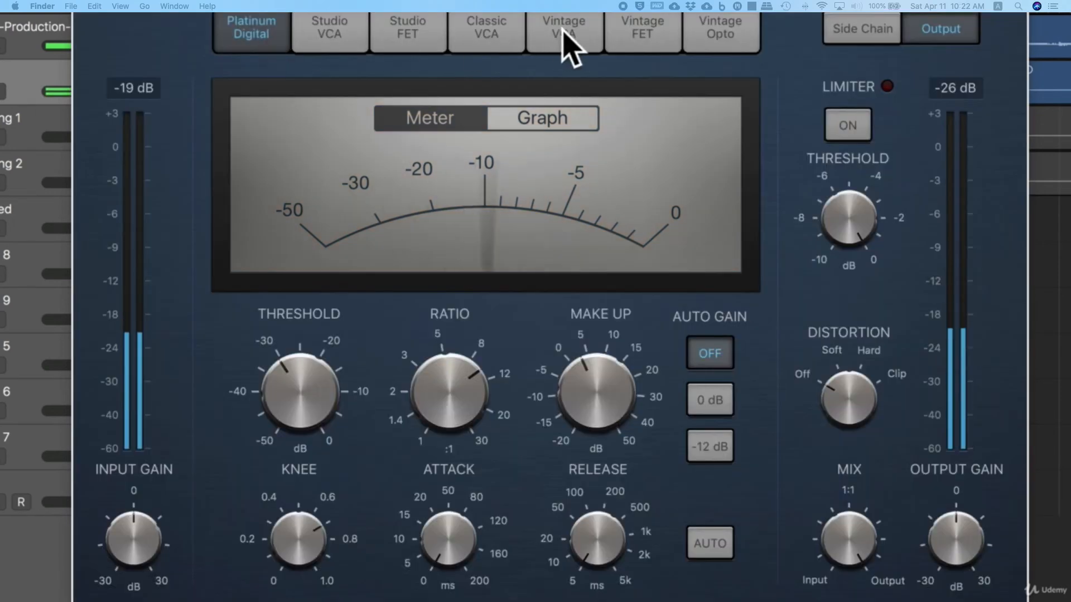
pyautogui.click(650, 37)
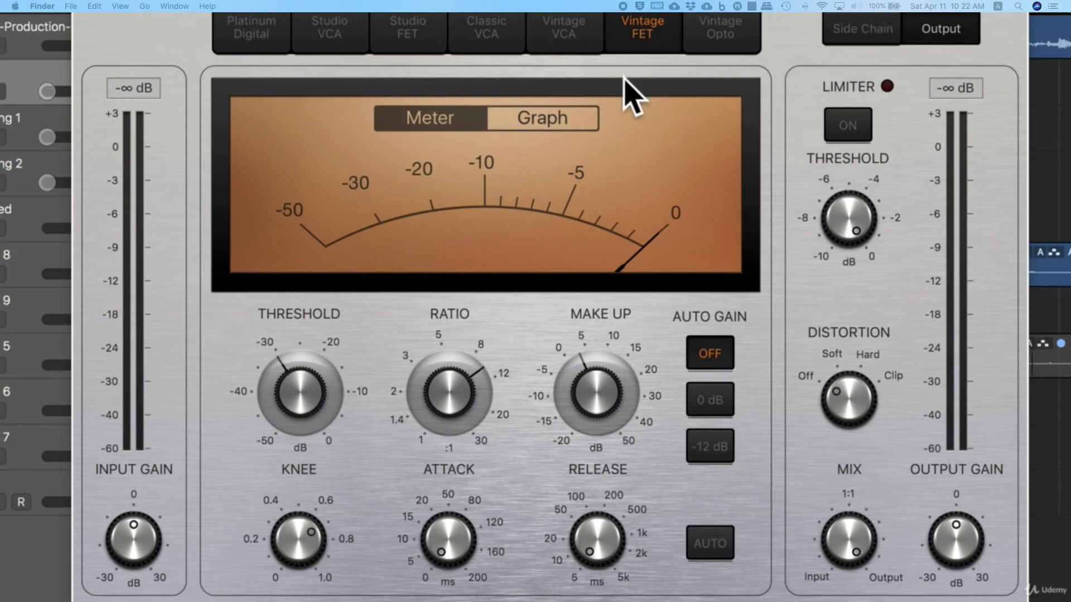
pyautogui.click(729, 33)
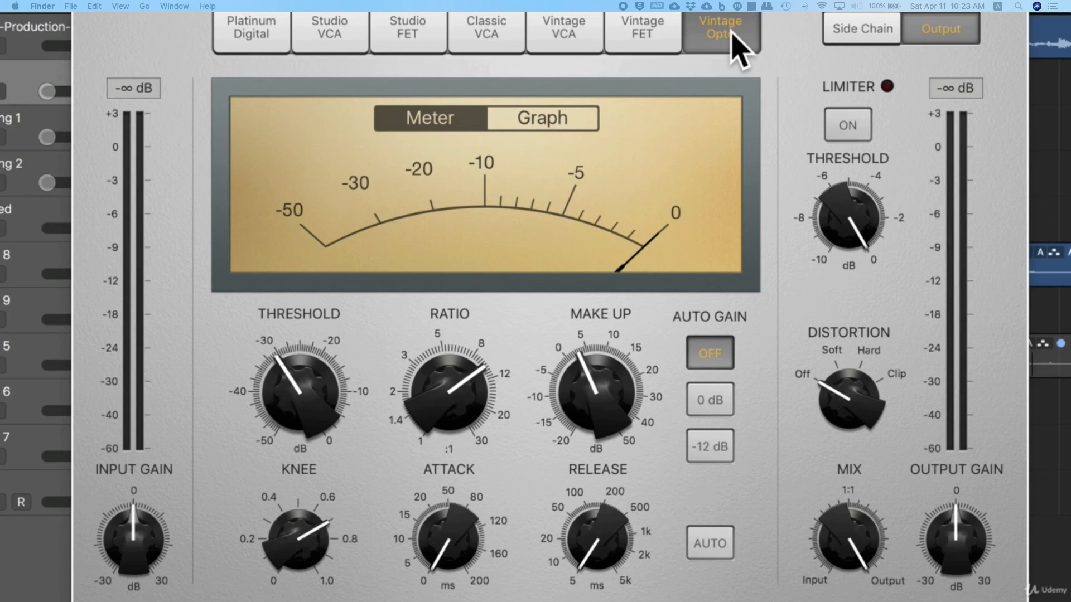
pyautogui.press('space')
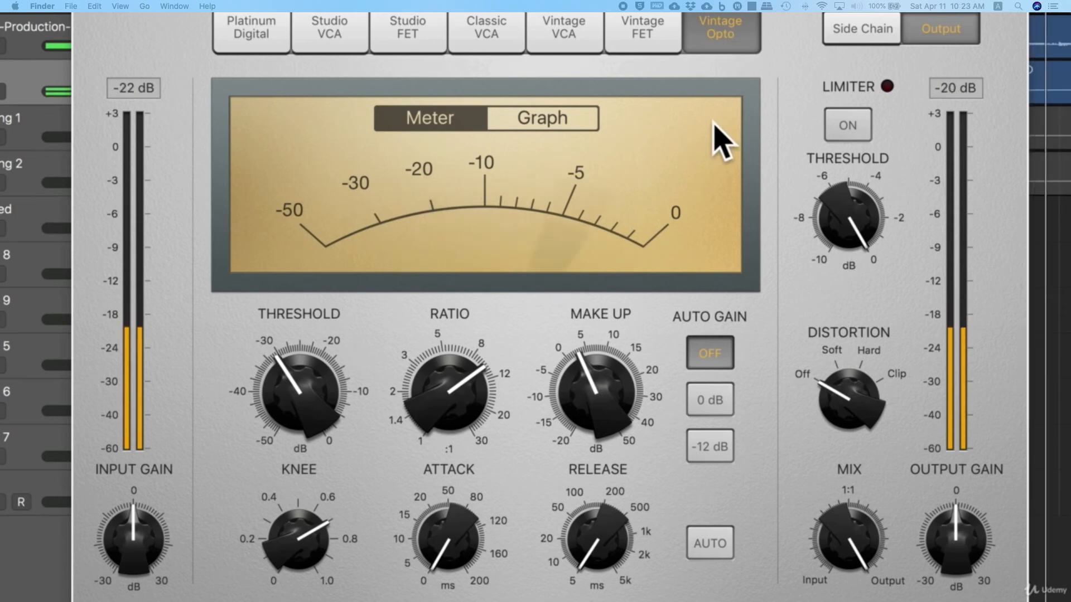
# - Tune the Vintage Opto compressor during playback with a -25.0 dB threshold, reduced make-up gain and a 5.0 ms attack
pyautogui.moveTo(288, 360)
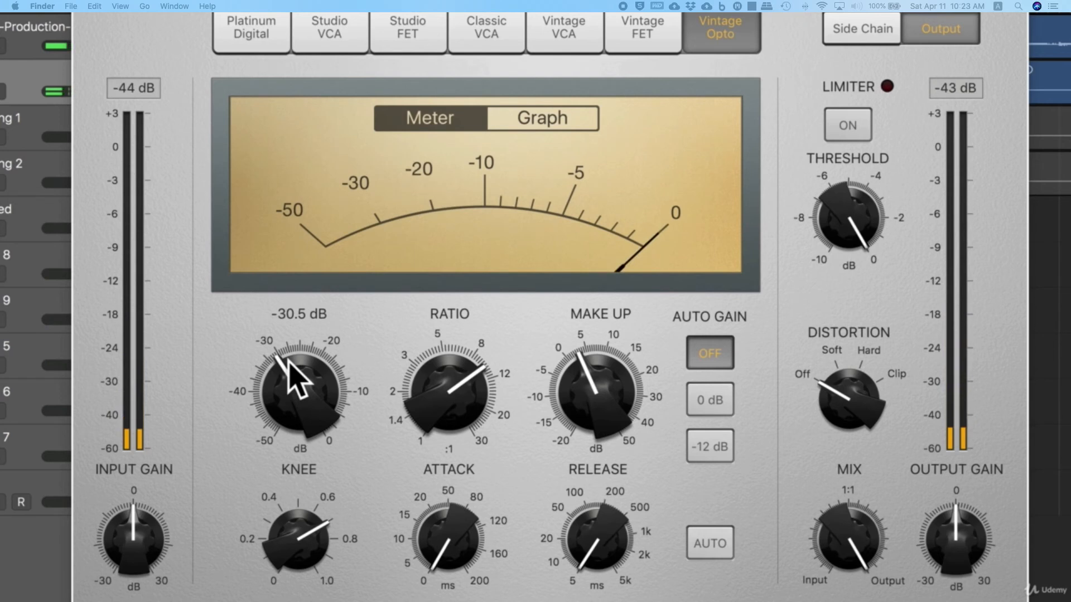
pyautogui.moveTo(299, 391); pyautogui.dragTo(293, 365)
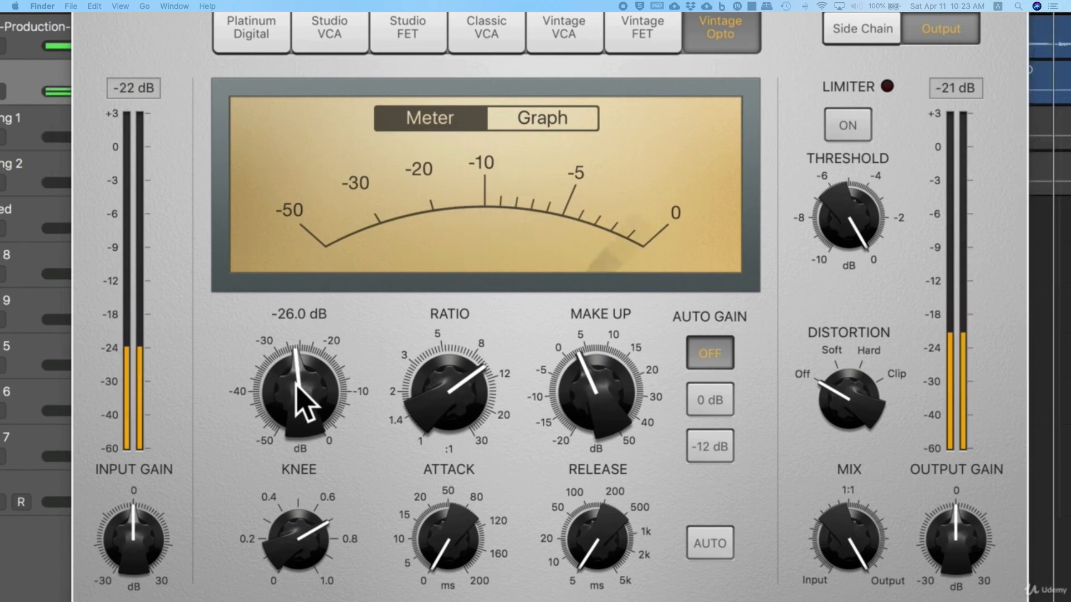
pyautogui.moveTo(296, 382); pyautogui.dragTo(297, 379)
pyautogui.moveTo(599, 395); pyautogui.dragTo(597, 411)
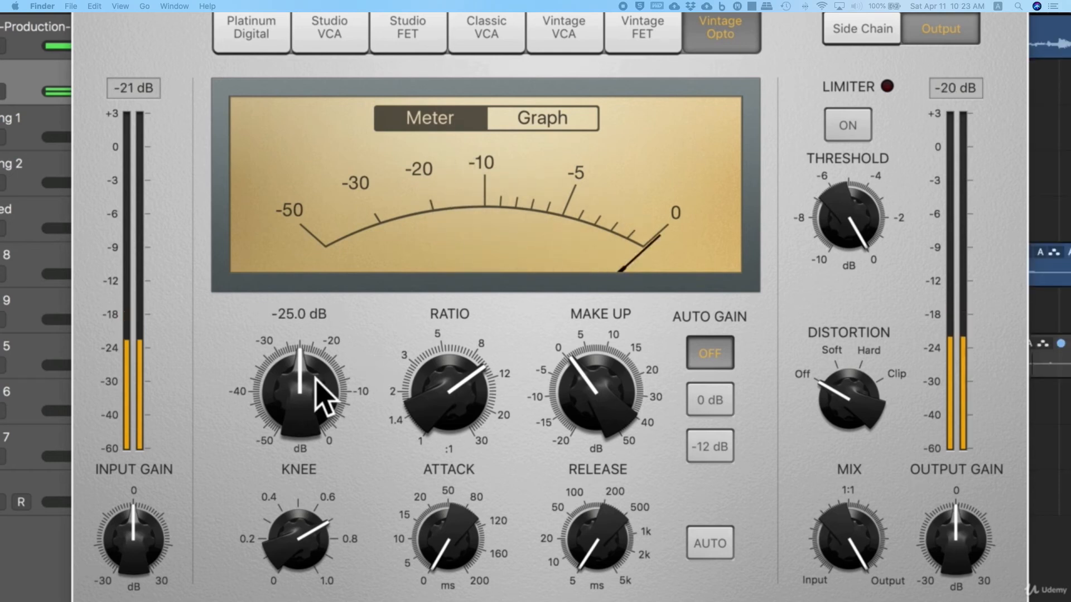
pyautogui.moveTo(560, 383)
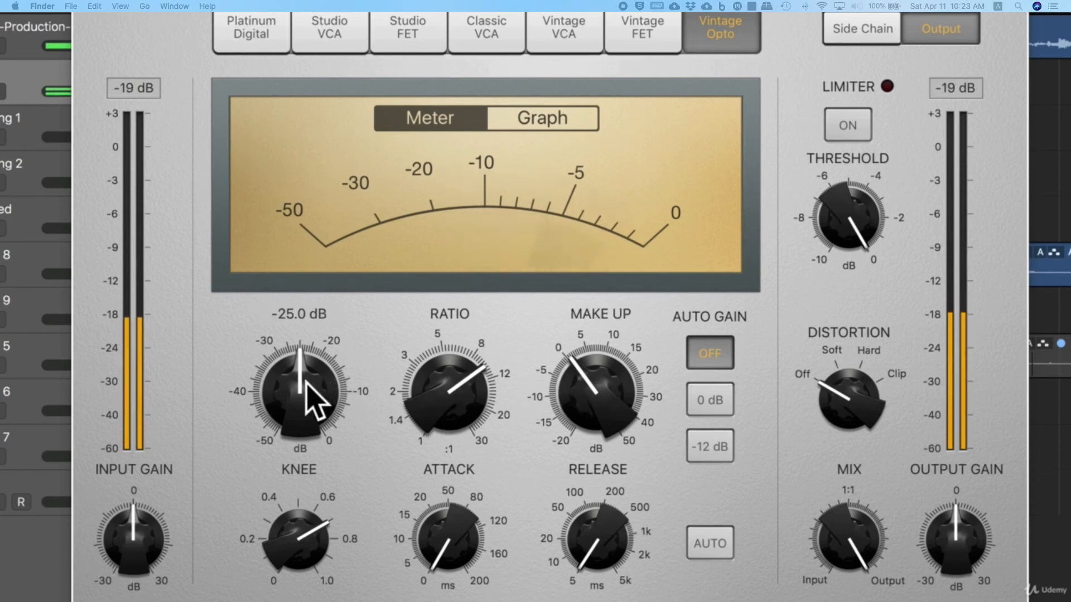
pyautogui.moveTo(449, 540); pyautogui.dragTo(447, 506)
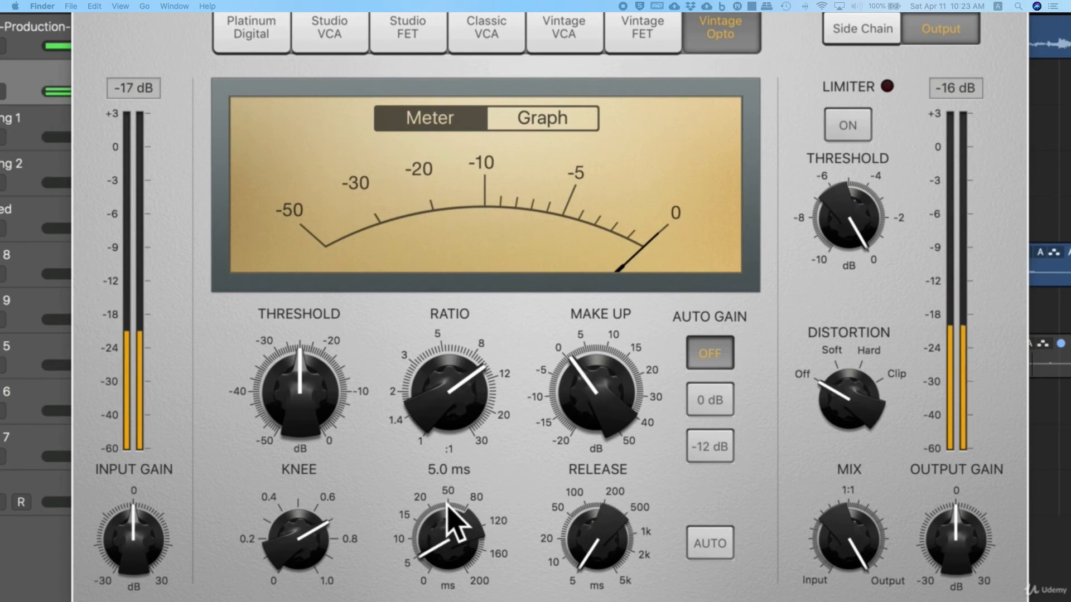
pyautogui.moveTo(453, 406); pyautogui.dragTo(452, 406)
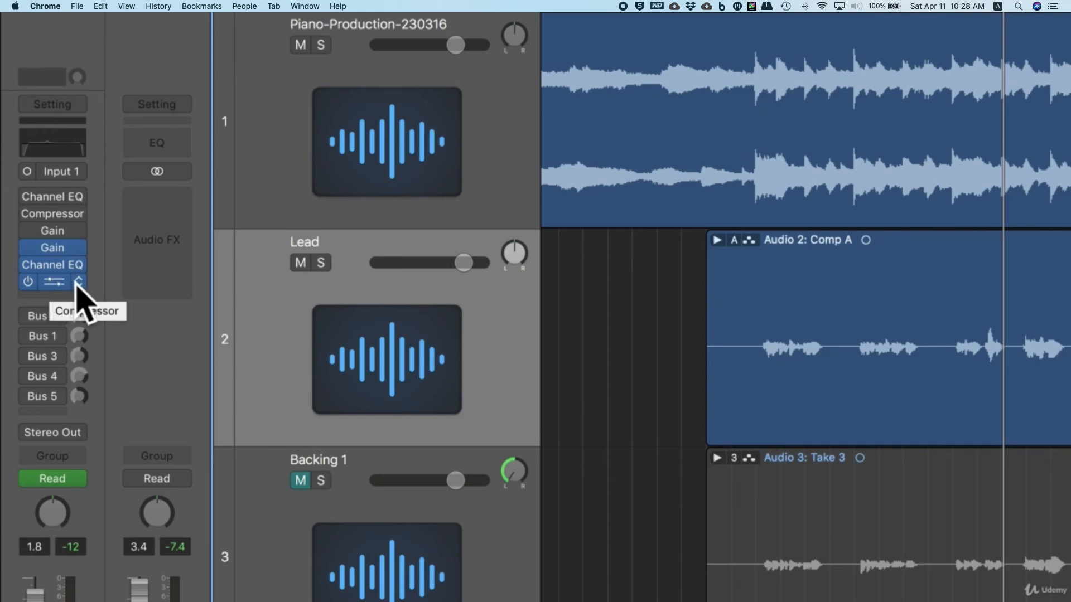
# - Remove the last Compressor from Lead's effects chain and play the song without it
pyautogui.click(75, 283)
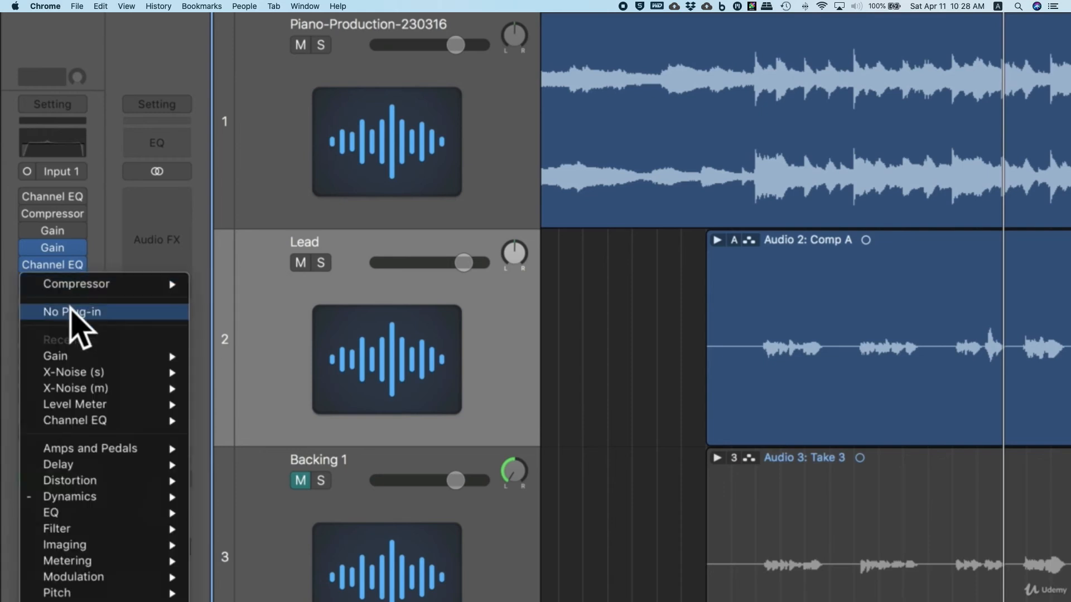
pyautogui.click(72, 311)
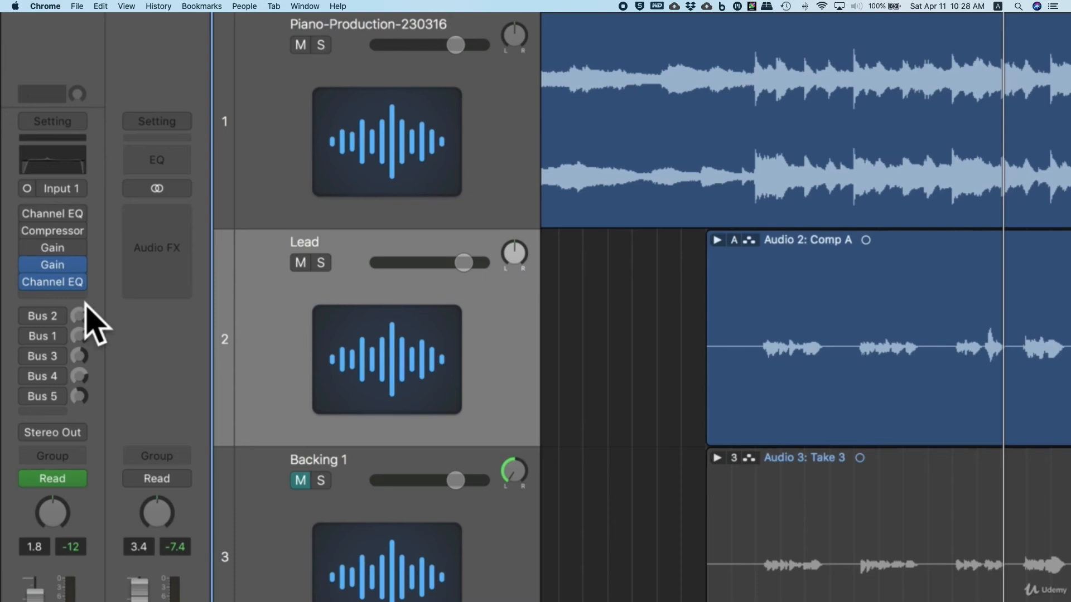
pyautogui.press('space')
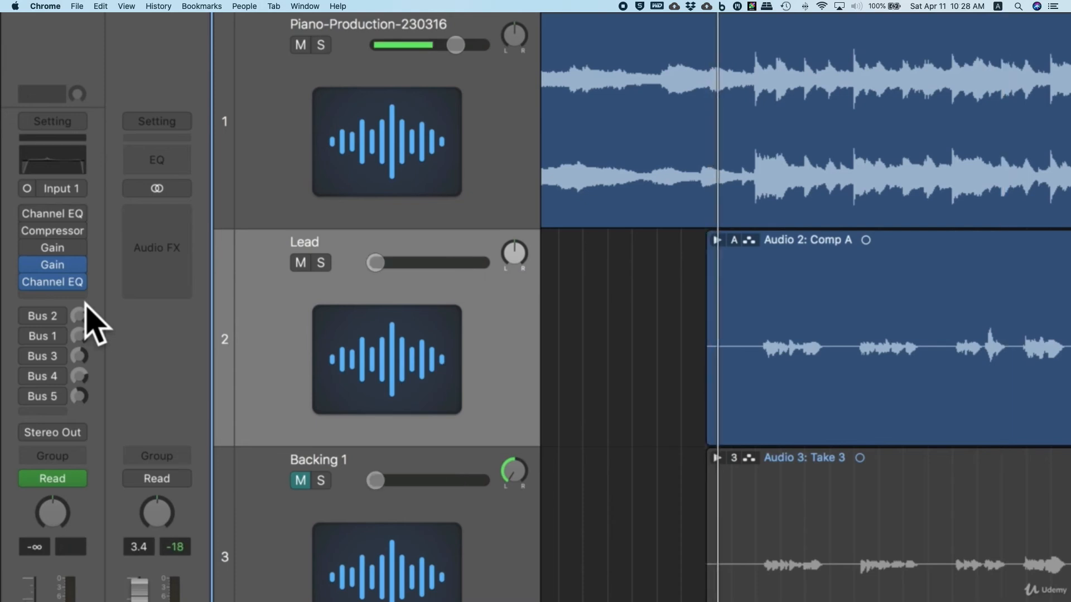
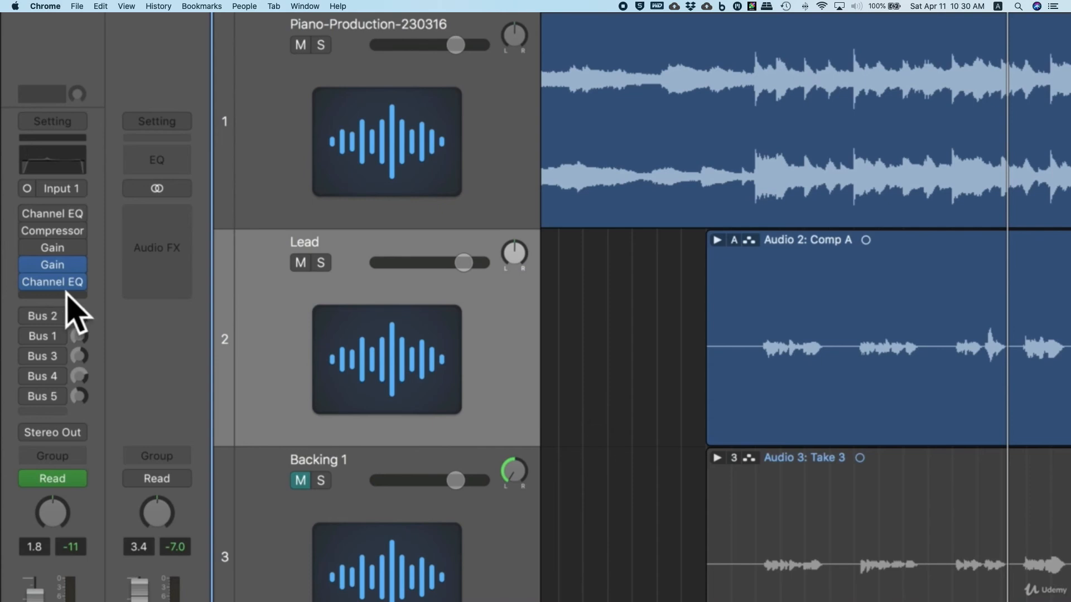
# - Insert a stereo Compressor in the empty slot after the second Channel EQ on Lead
pyautogui.click(62, 295)
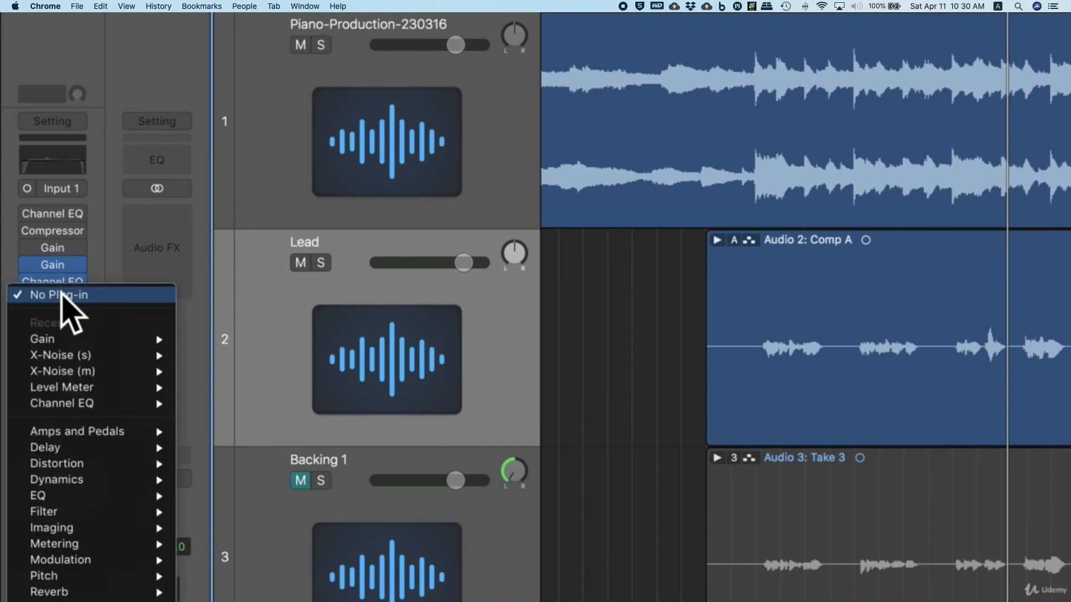
pyautogui.moveTo(84, 481)
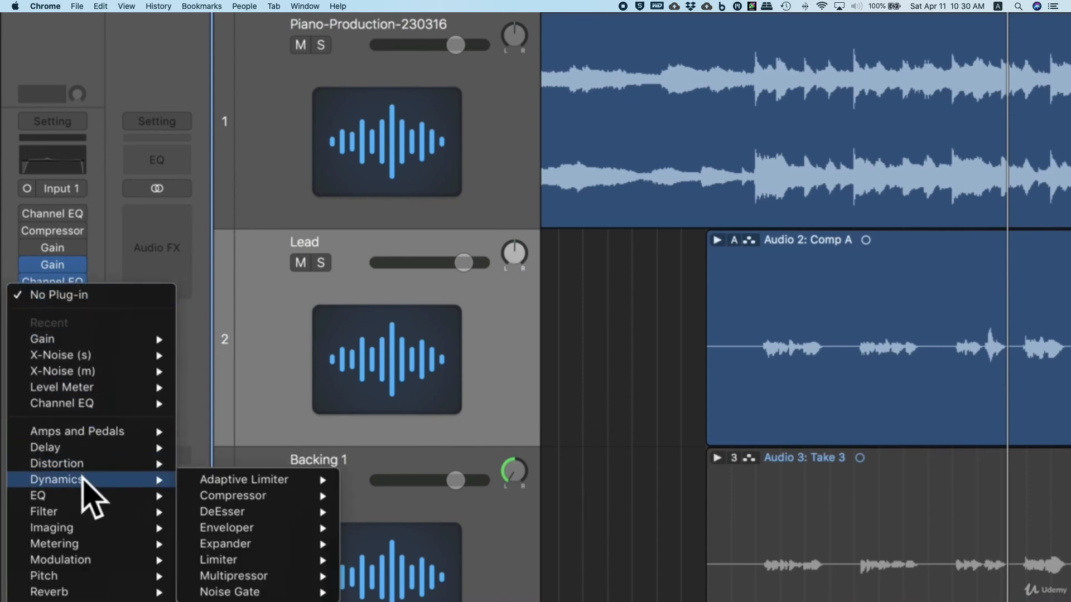
pyautogui.moveTo(255, 498)
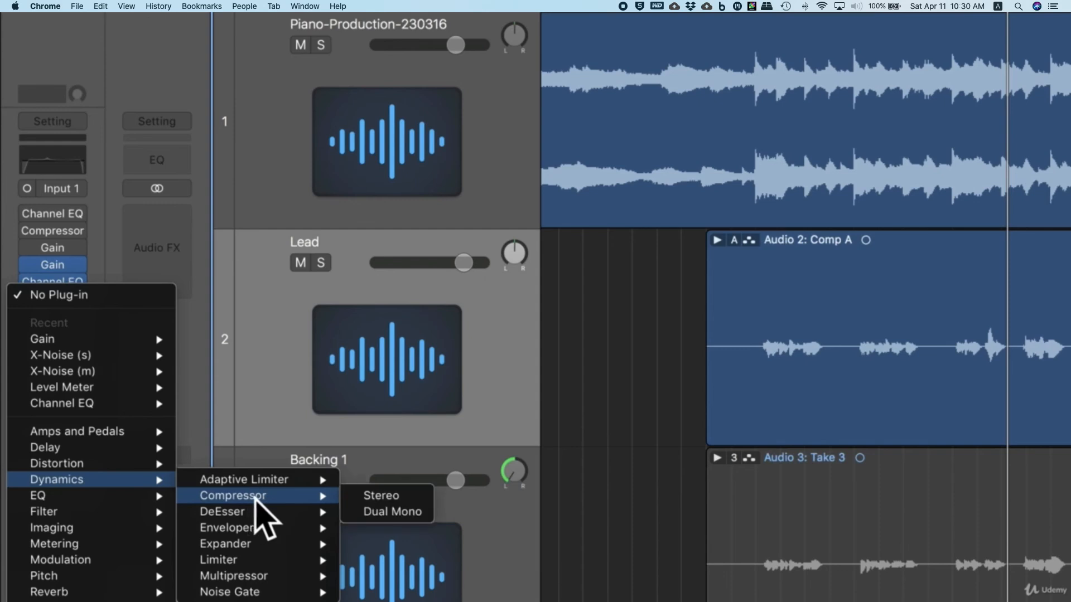
pyautogui.click(385, 497)
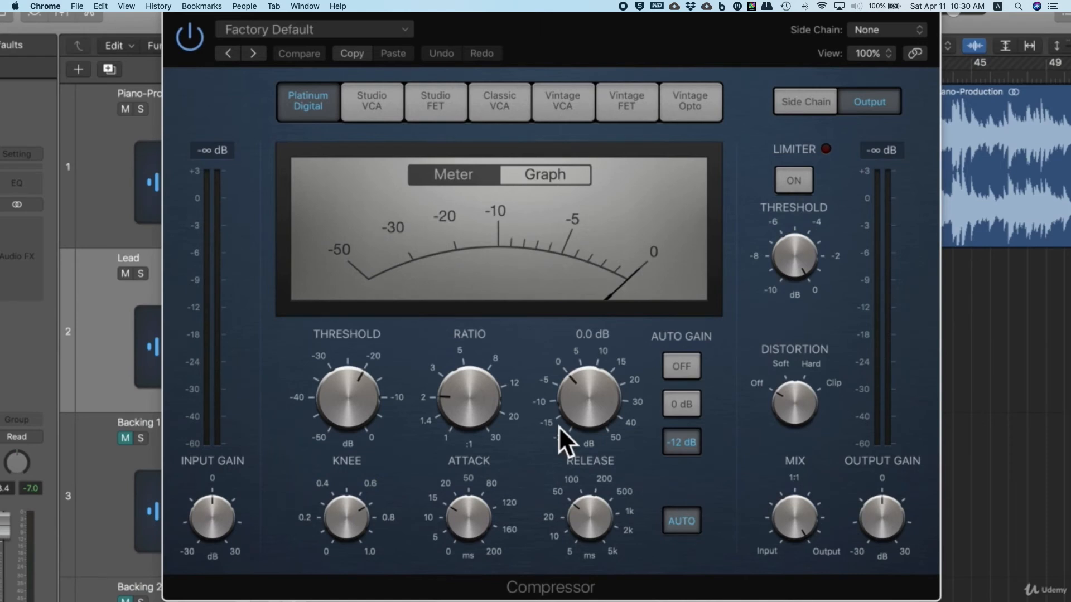
# - Set the new Platinum Digital compressor's threshold to -9.5 dB and try out its ratio control
pyautogui.moveTo(335, 411); pyautogui.dragTo(326, 366)
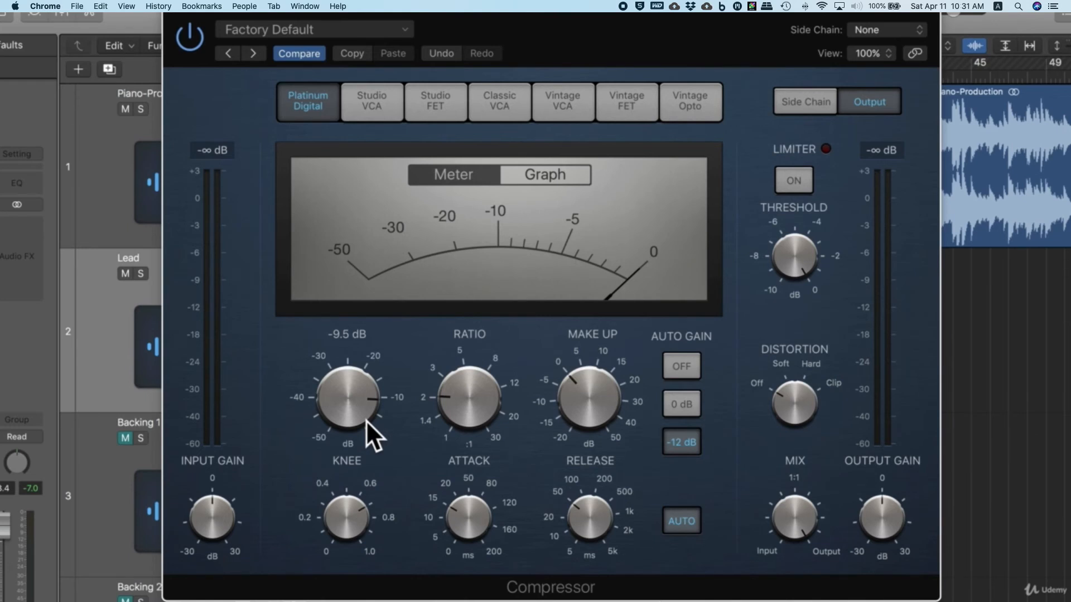
pyautogui.moveTo(474, 397)
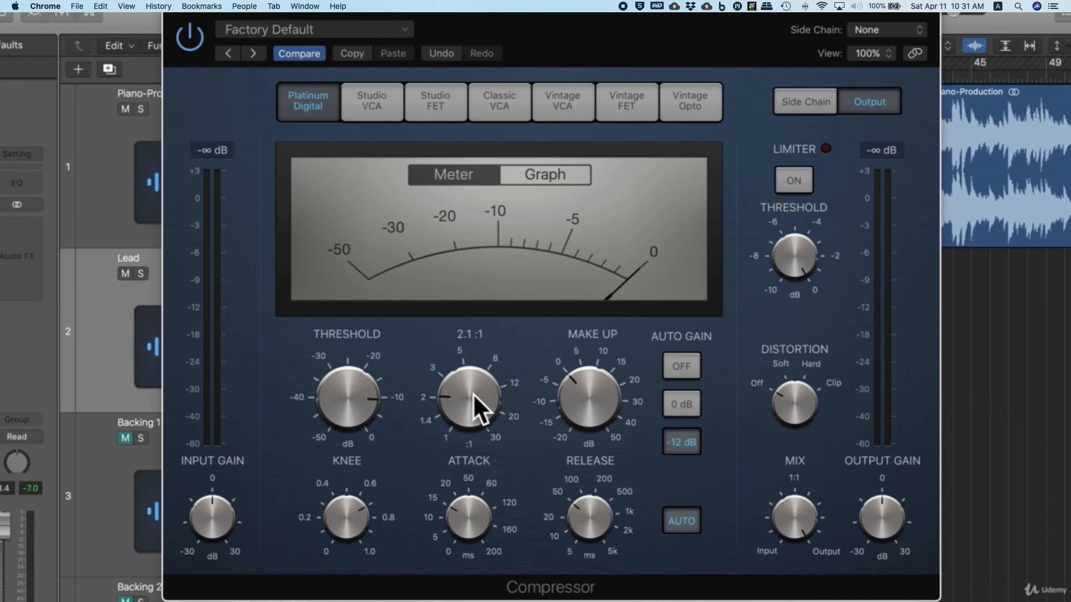
pyautogui.moveTo(473, 393); pyautogui.dragTo(473, 396)
pyautogui.moveTo(330, 390)
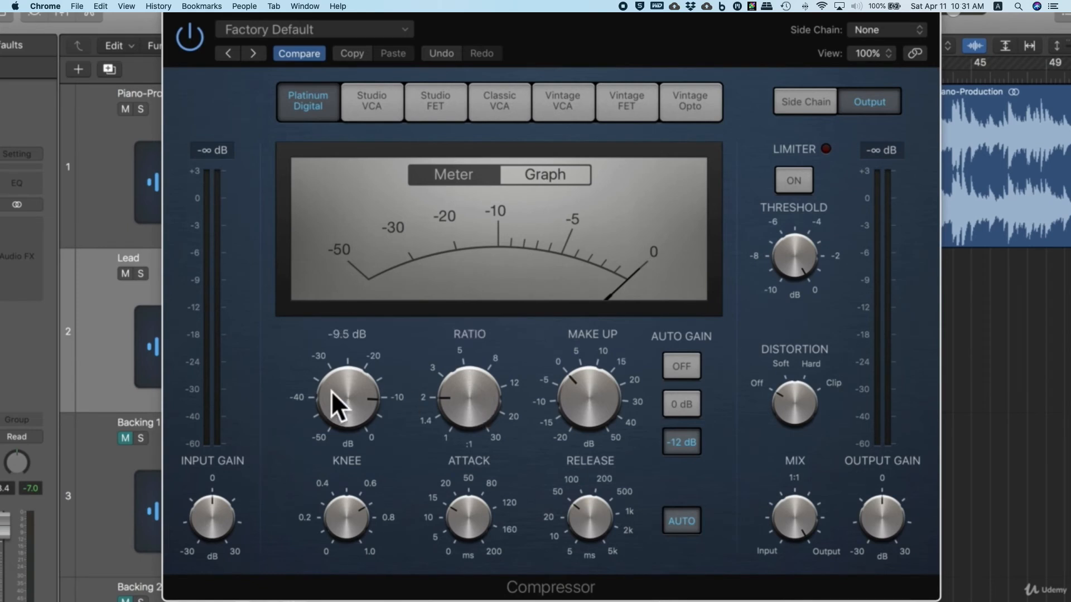
# - Raise the Platinum Digital compressor's threshold from the -10.0 dB demonstration setting to 0 dB and set the ratio to 1.5:1
pyautogui.moveTo(330, 390); pyautogui.dragTo(331, 394)
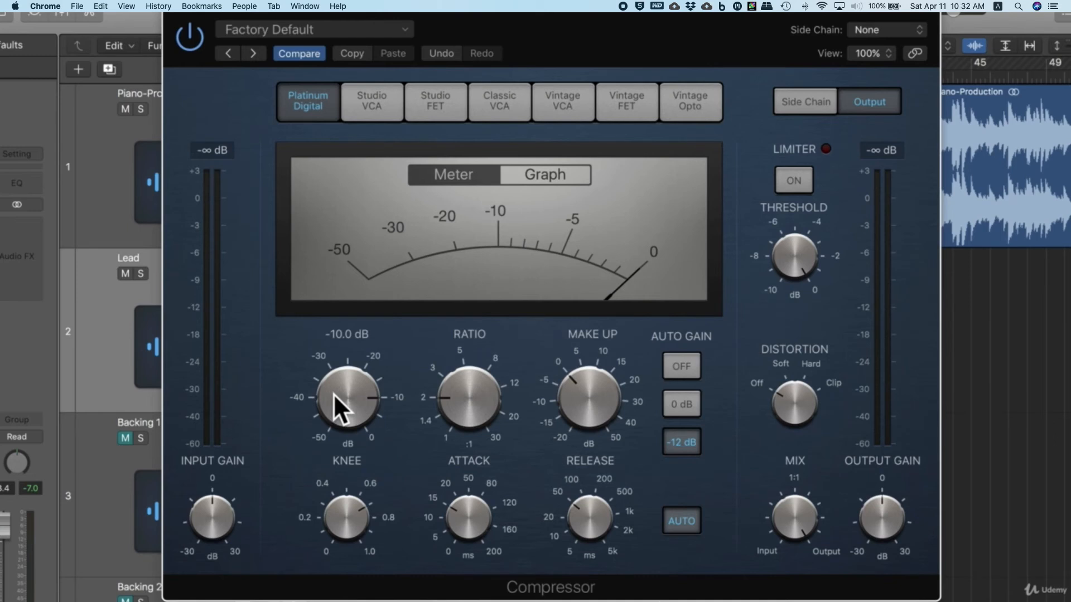
pyautogui.moveTo(339, 396); pyautogui.dragTo(336, 319)
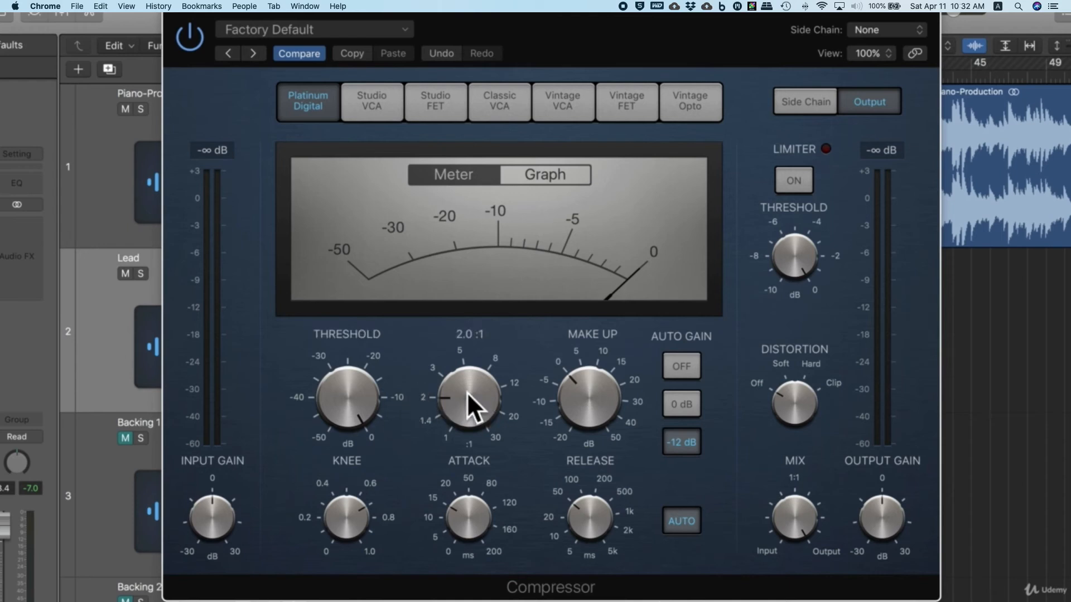
pyautogui.moveTo(468, 392); pyautogui.dragTo(468, 411)
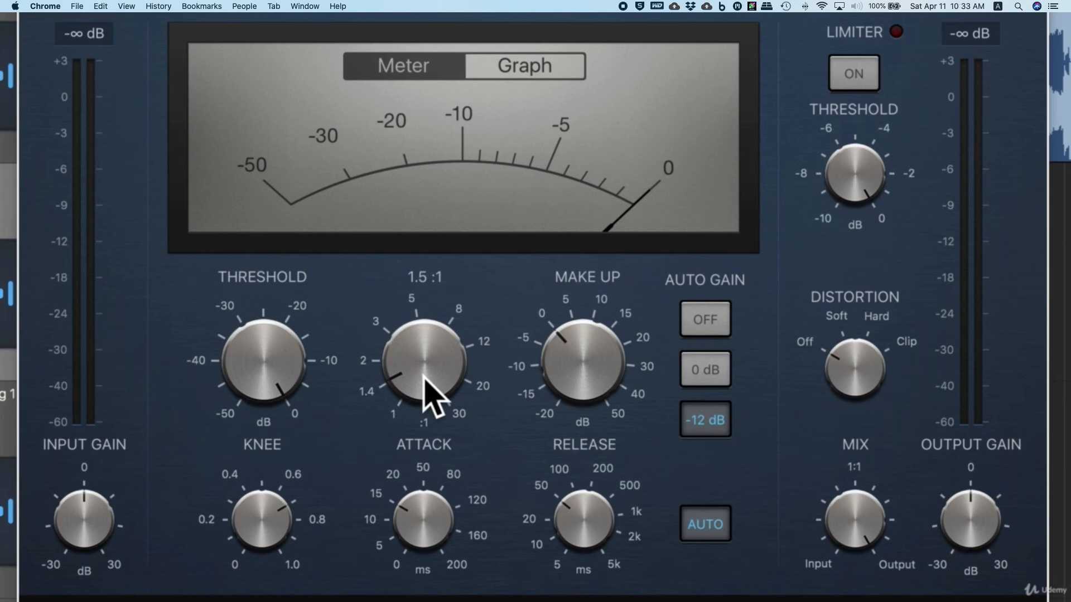
# - Turn off Auto Gain and lower the threshold to slightly below -21.5 dB during playback
pyautogui.click(705, 316)
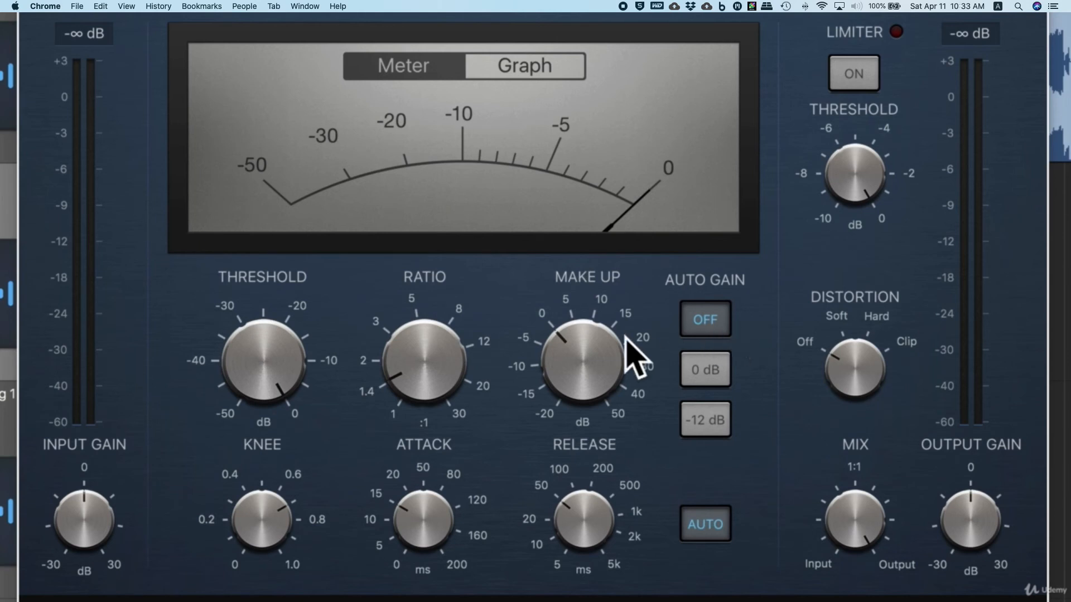
pyautogui.moveTo(583, 368)
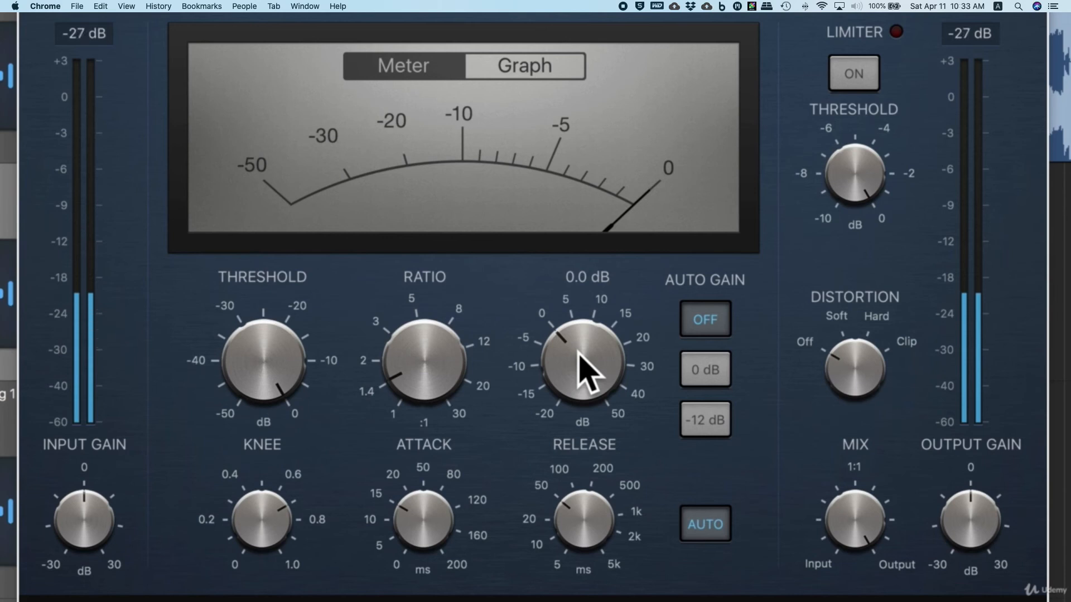
pyautogui.moveTo(269, 370); pyautogui.dragTo(266, 423)
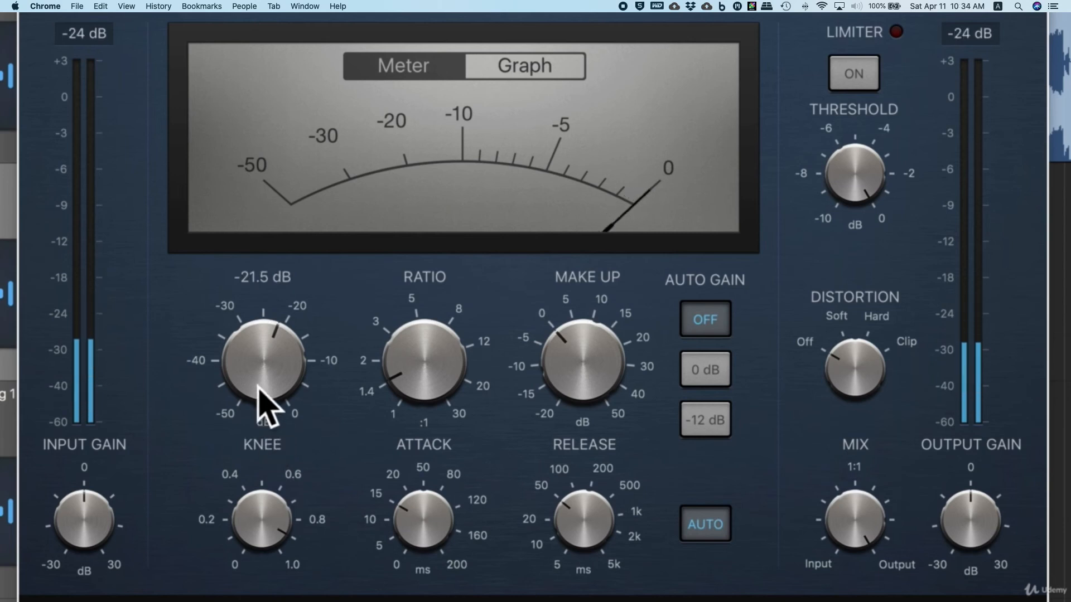
pyautogui.moveTo(258, 366); pyautogui.dragTo(258, 374)
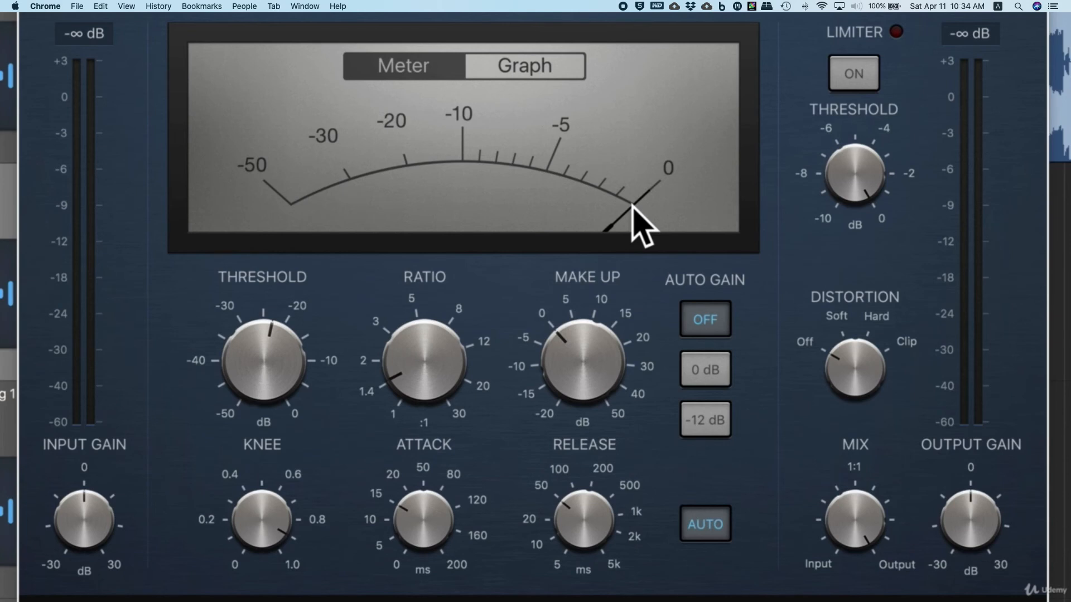
# - Switch the bypassed compressor back on during playback to compare the sound with and without it
pyautogui.moveTo(589, 349)
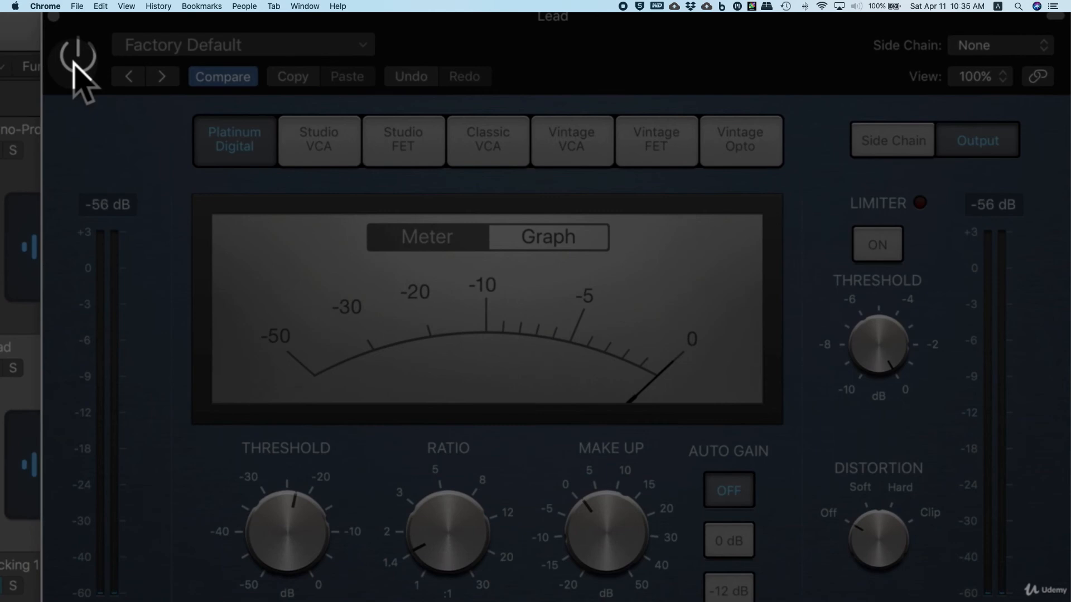
pyautogui.click(75, 63)
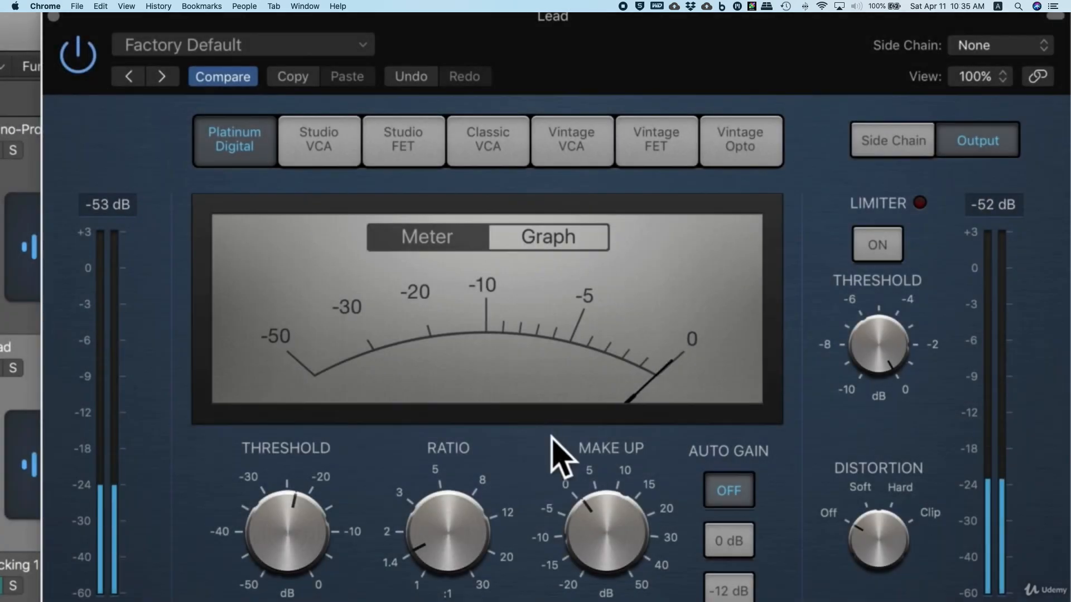
pyautogui.moveTo(579, 476)
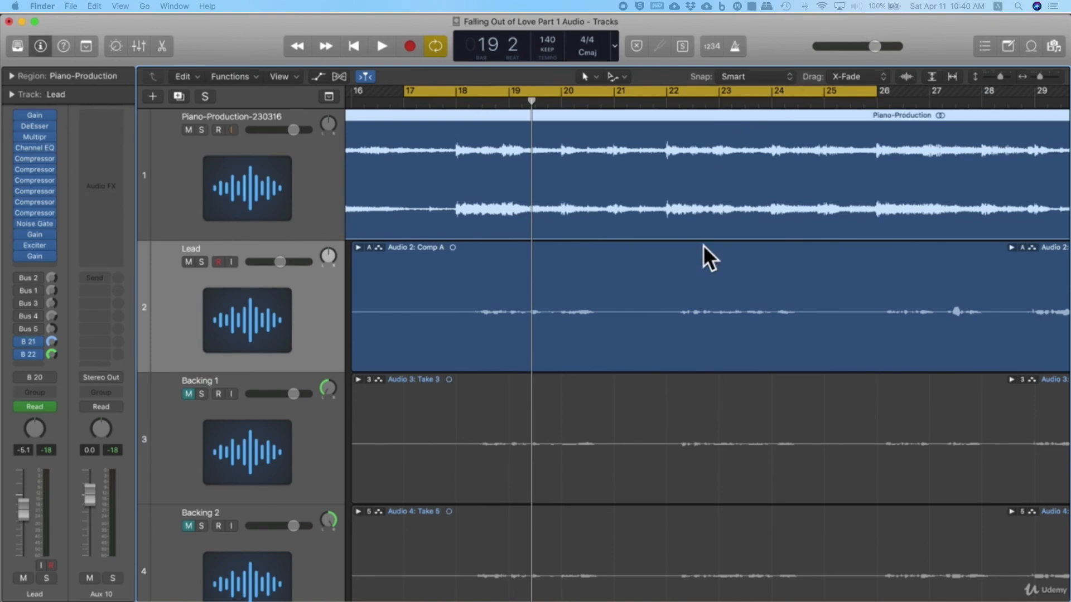
# - Add a send to Bus 26 in the empty slot below the Bus 22 send on Lead
pyautogui.scroll(1, 441, 263)
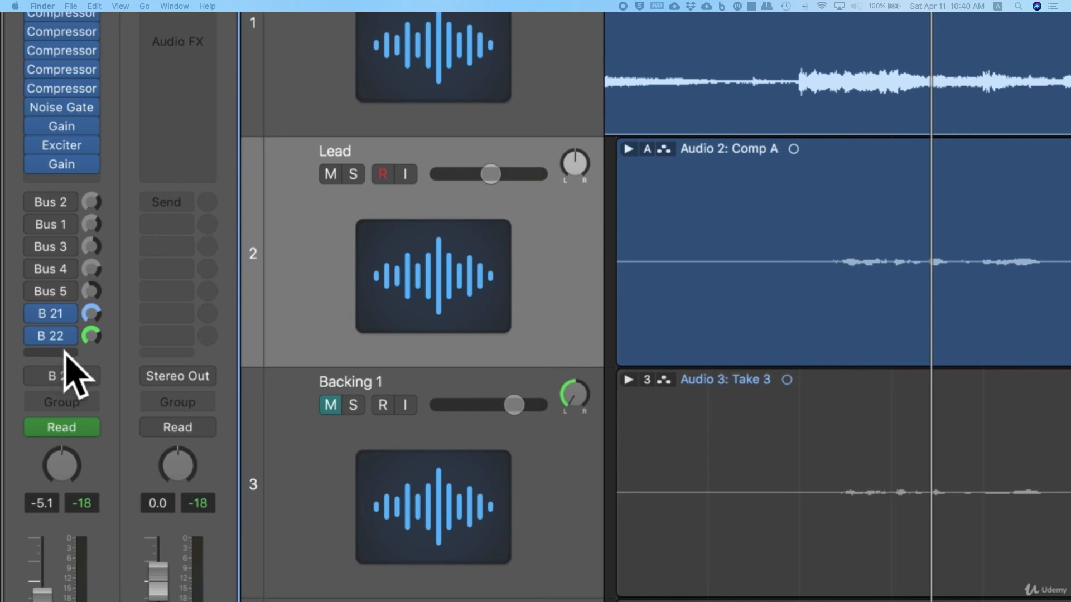
pyautogui.click(59, 353)
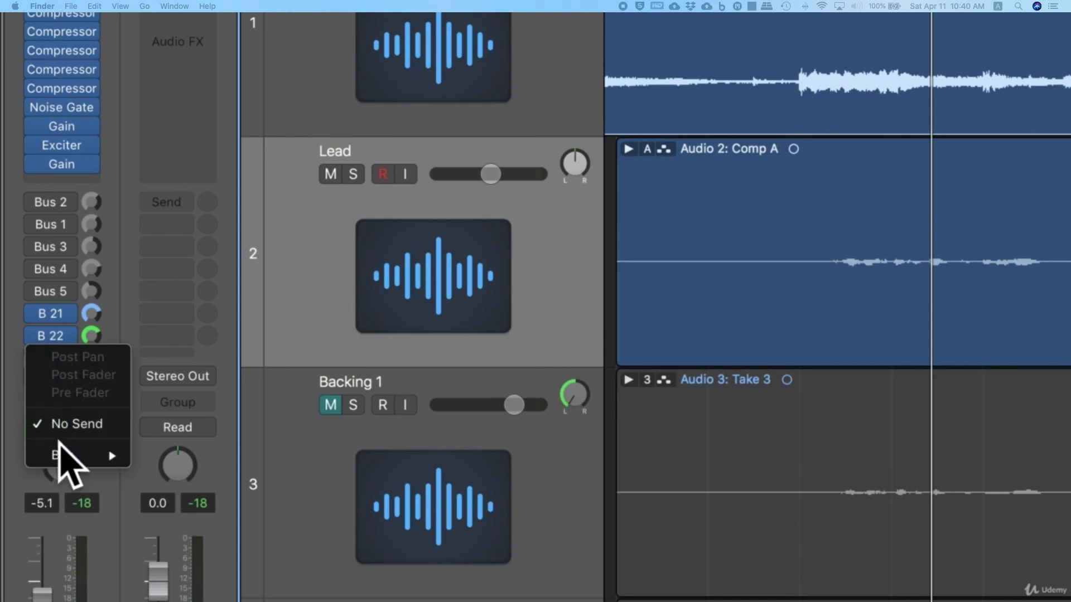
pyautogui.moveTo(60, 449)
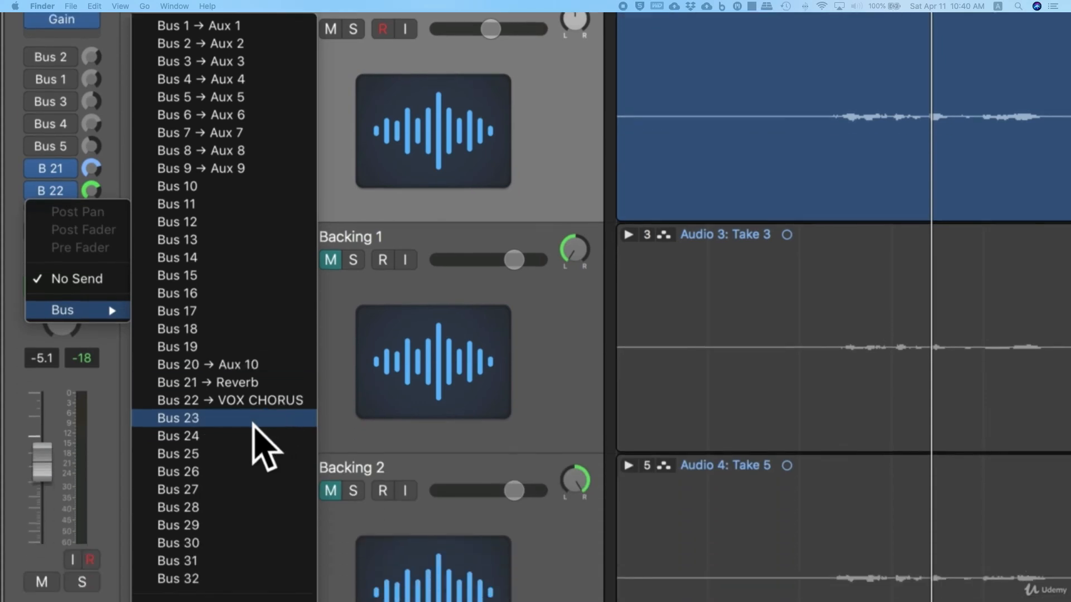
pyautogui.click(243, 452)
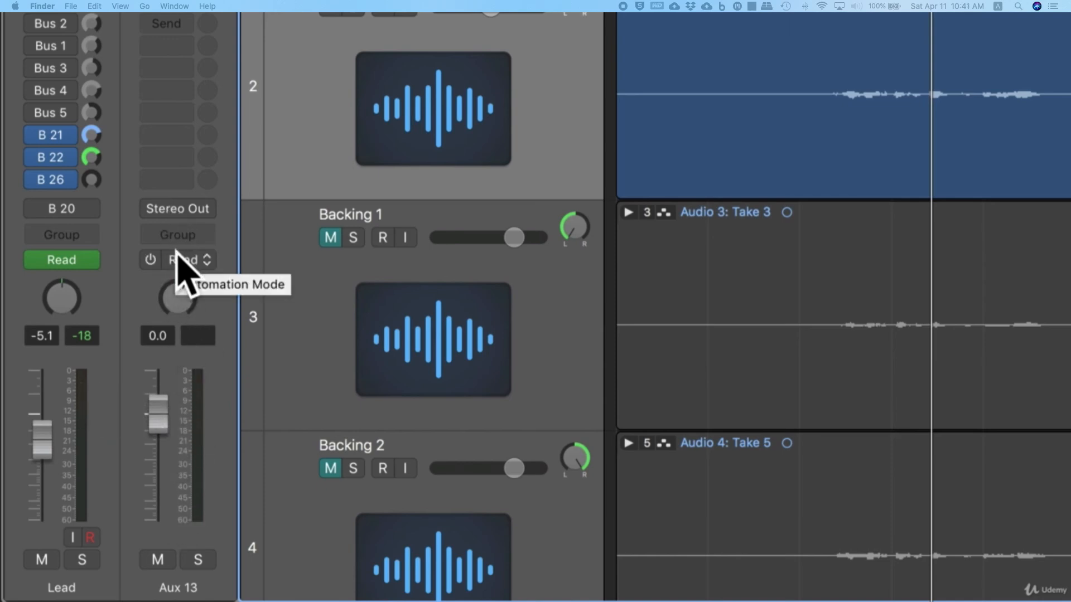
# - Insert a Stereo Delay in stereo on the new aux channel fed by Bus 26
pyautogui.scroll(8, 181, 267)
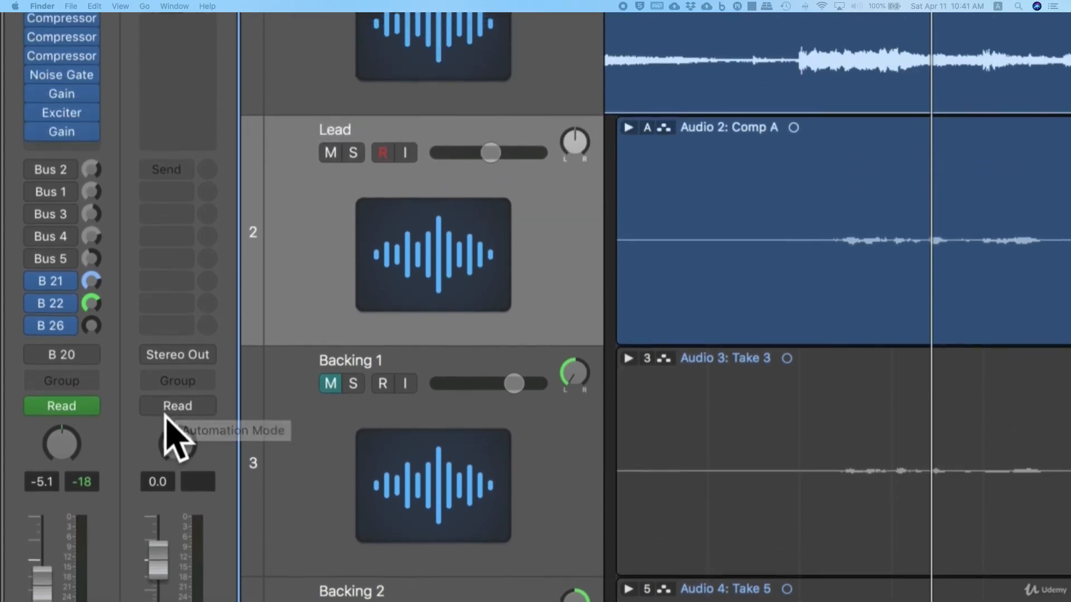
pyautogui.scroll(3, 214, 89)
pyautogui.click(181, 122)
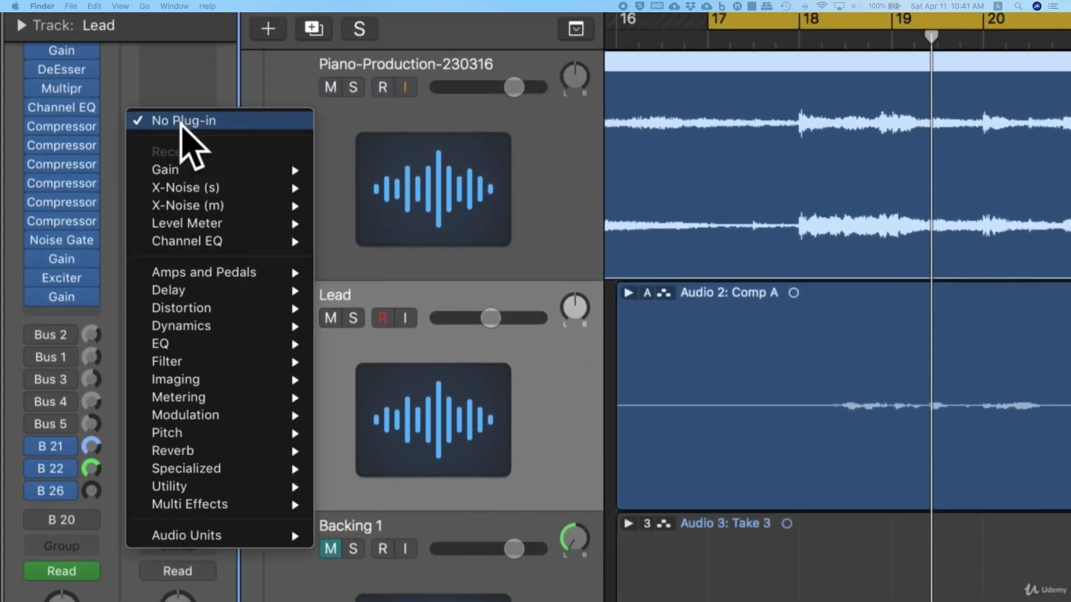
pyautogui.moveTo(209, 291)
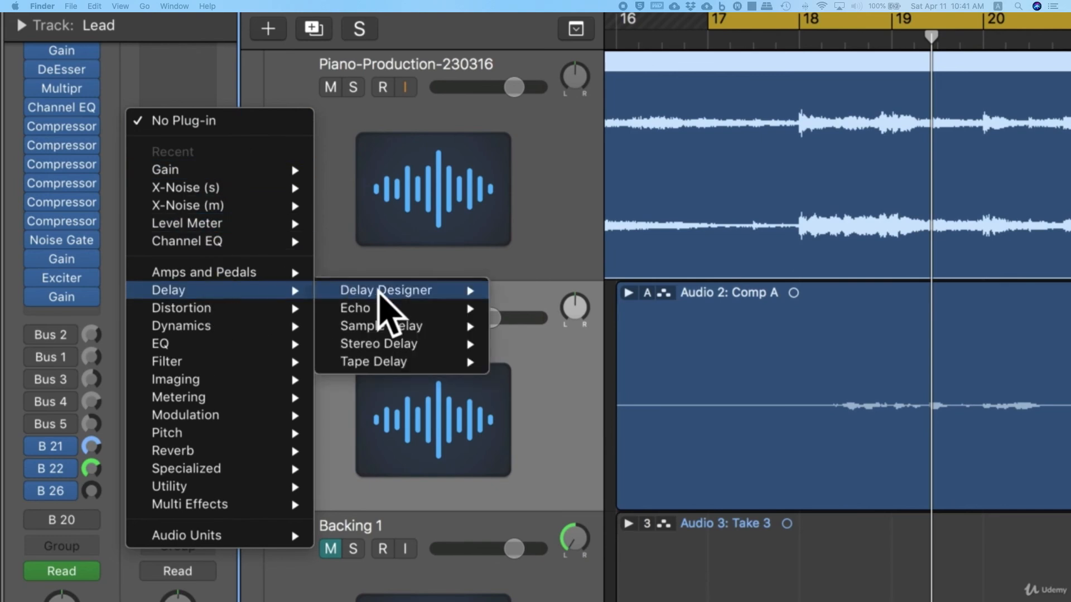
pyautogui.moveTo(400, 343)
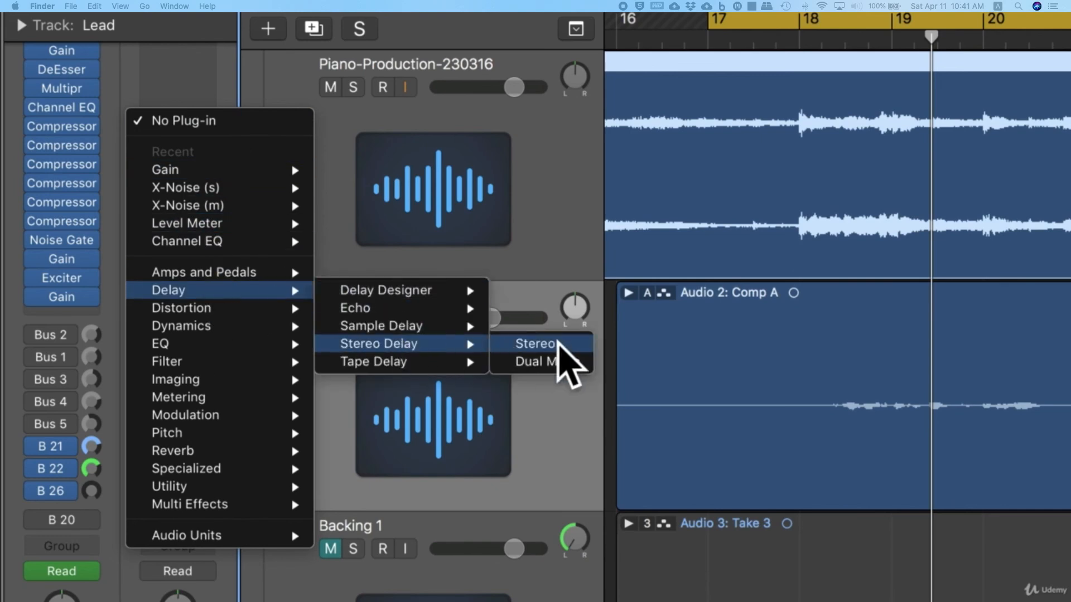
pyautogui.click(557, 344)
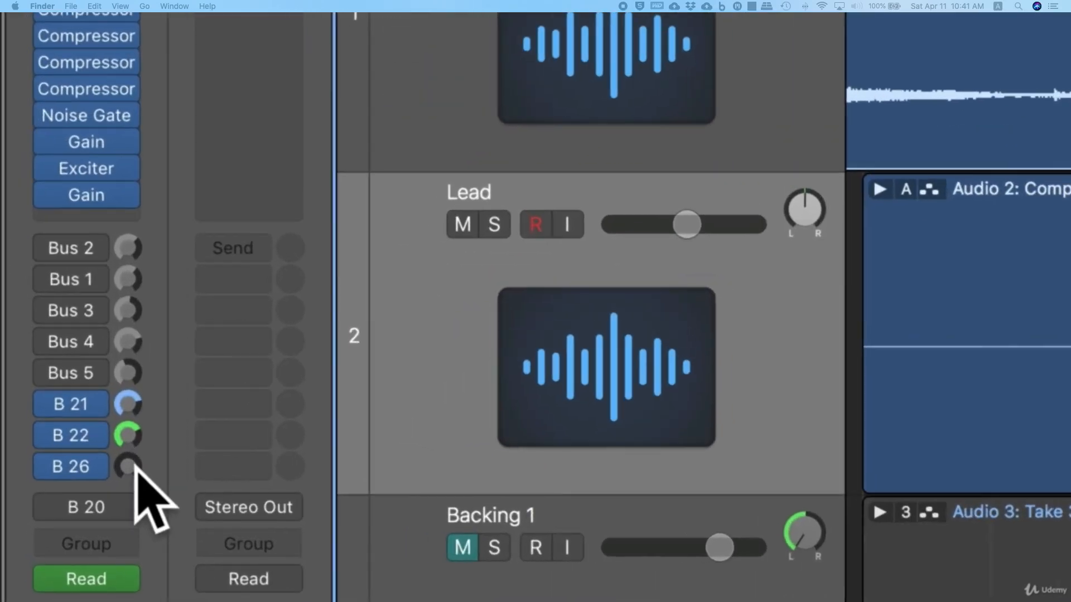
# - Raise Lead's Bus 26 send level and set the delay aux's volume to -1.9 dB
pyautogui.moveTo(134, 465); pyautogui.dragTo(110, 363)
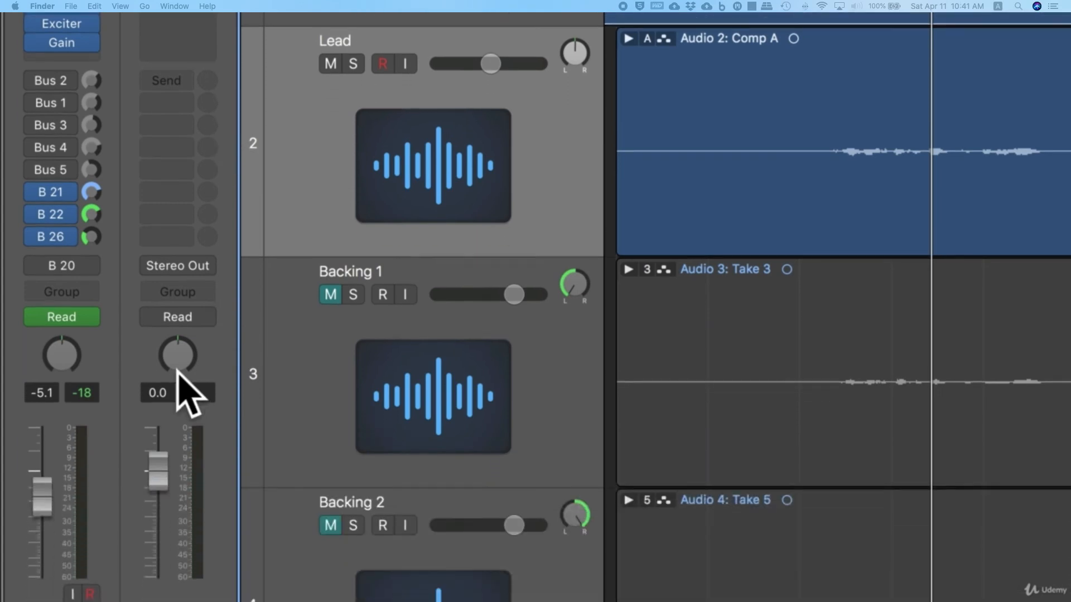
pyautogui.moveTo(162, 471); pyautogui.dragTo(167, 441)
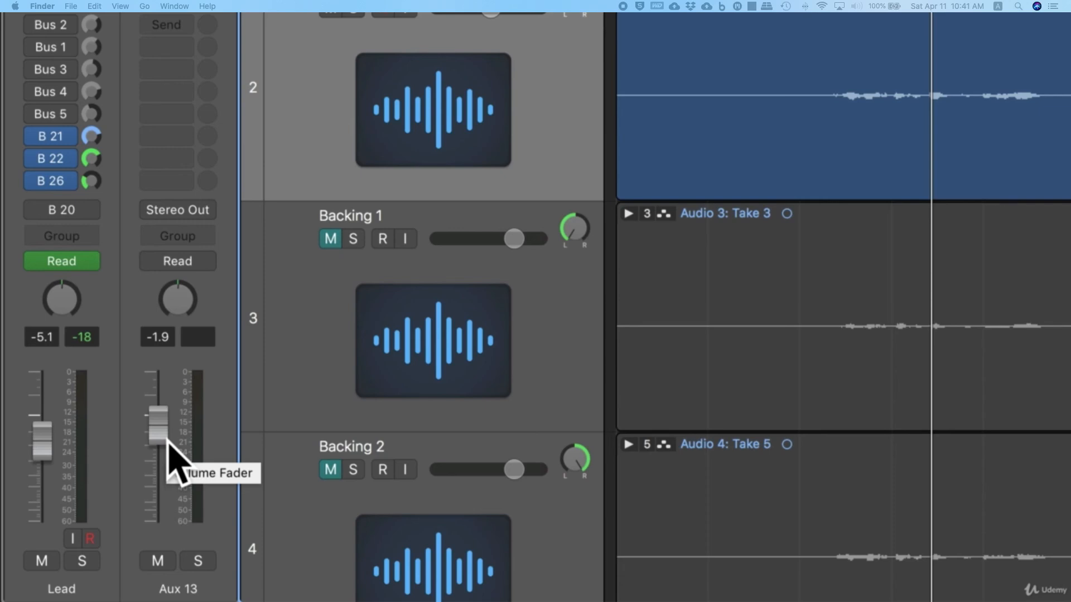
# - Rename the Aux 13 channel as ST-DELAY
pyautogui.doubleClick(179, 587)
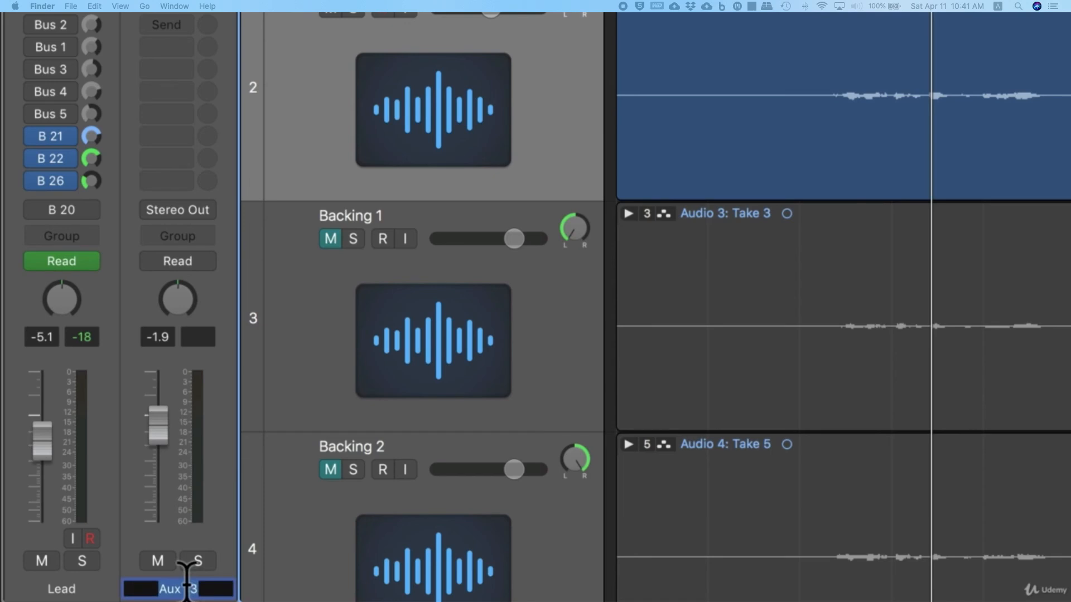
pyautogui.write('ST-DELAY')
pyautogui.press('Return')
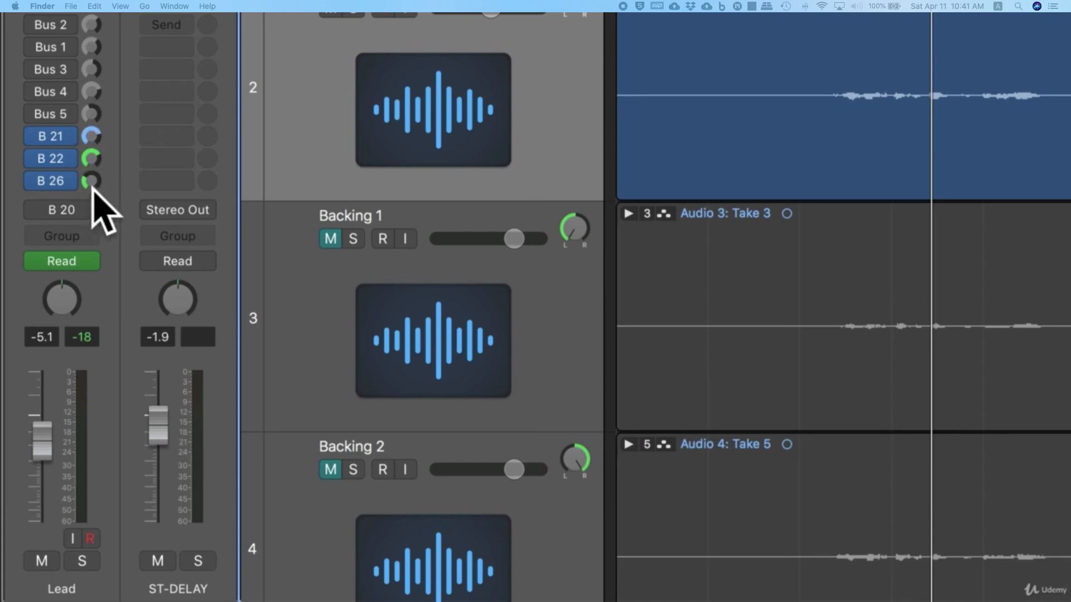
# - Play the song with the computer's volume turned up and raise Lead's Bus 26 send level further
pyautogui.moveTo(92, 185); pyautogui.dragTo(87, 158)
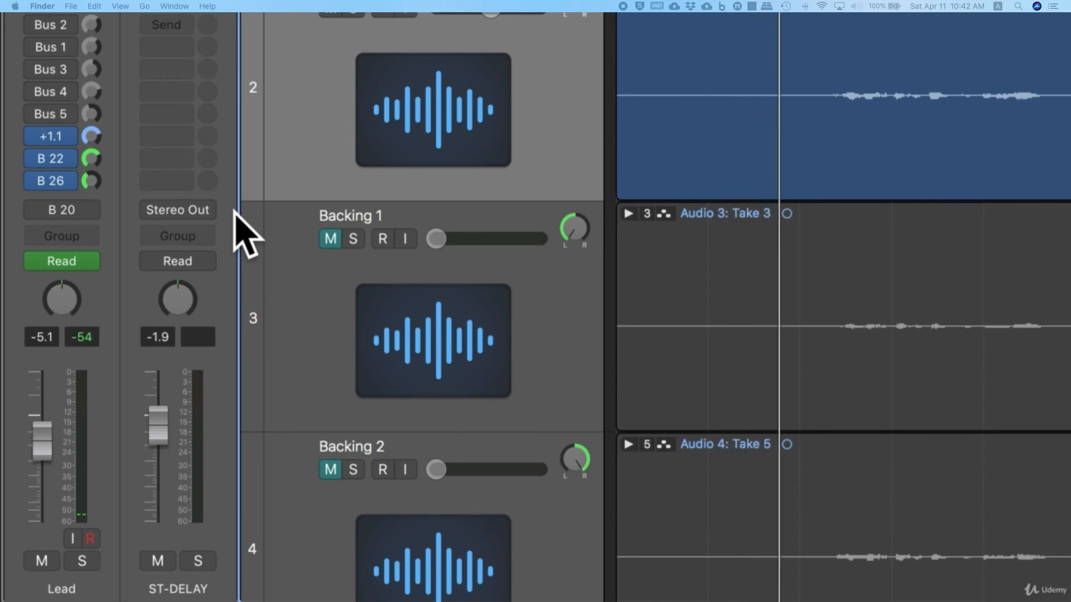
pyautogui.press('XF86AudioRaiseVolume')
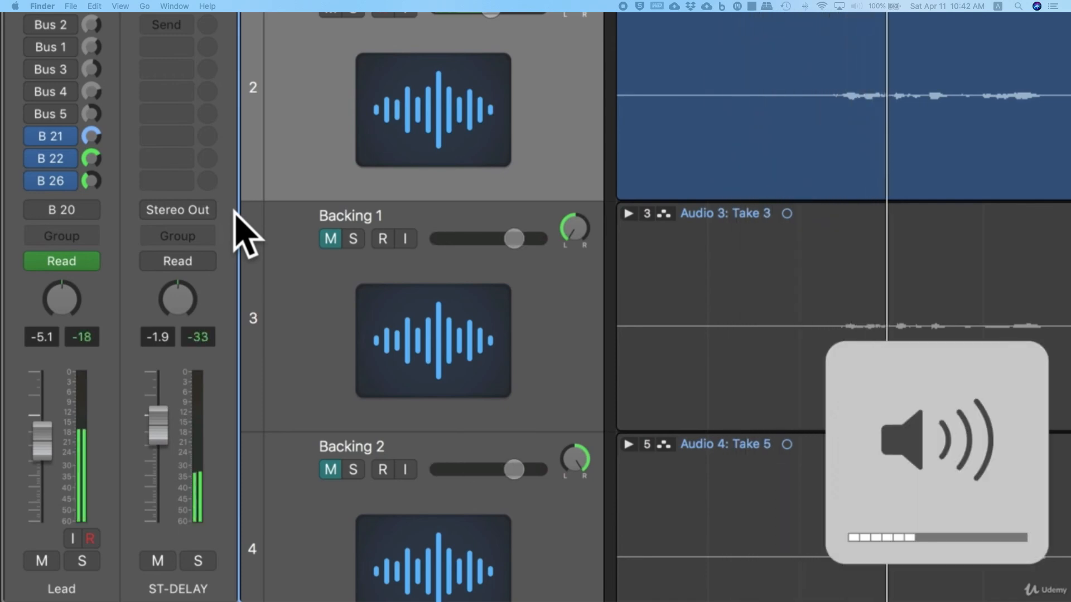
pyautogui.press('XF86AudioRaiseVolume')
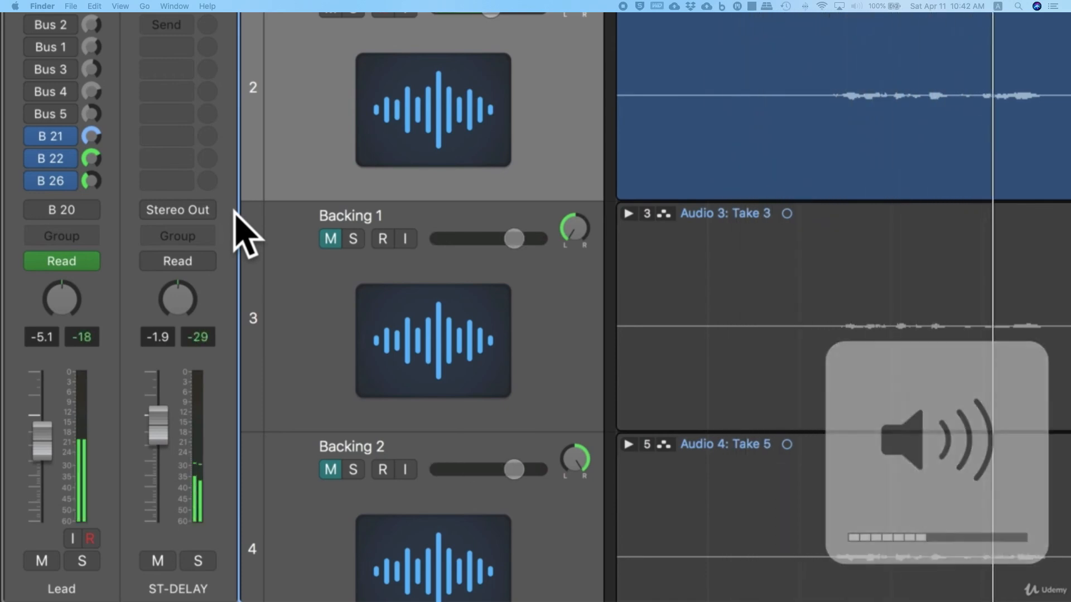
pyautogui.press('XF86AudioRaiseVolume')
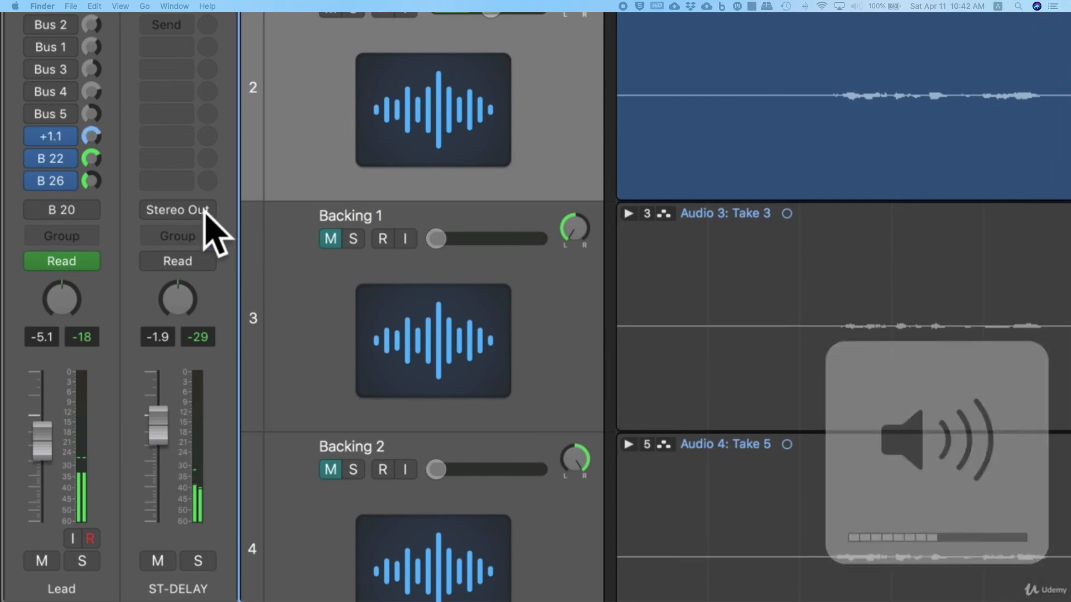
pyautogui.moveTo(92, 180); pyautogui.dragTo(93, 166)
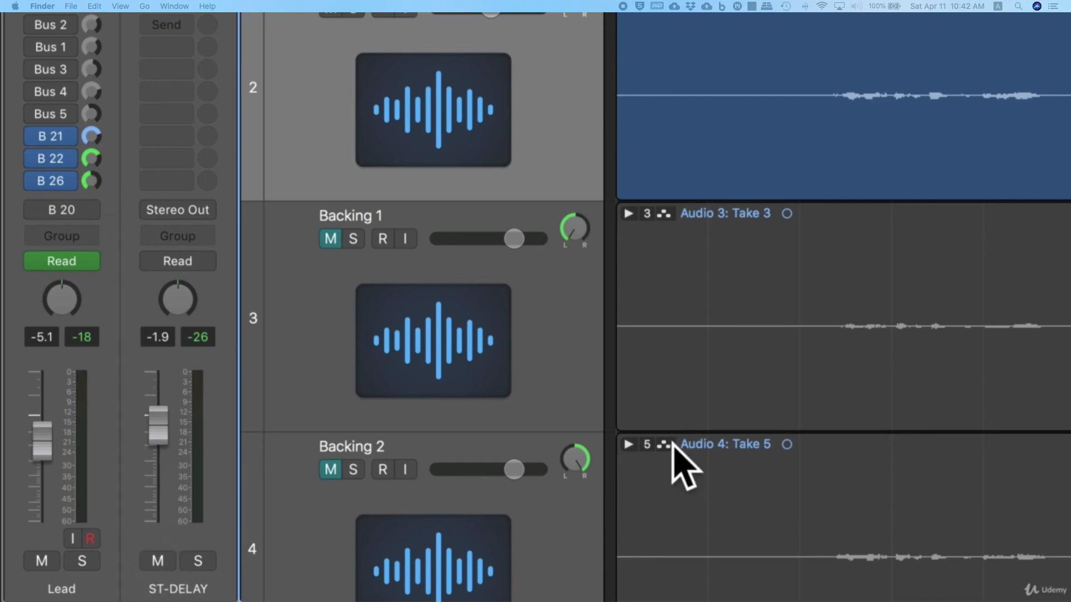
# - Lower ST-DELAY's volume to -8.0 dB during playback and mute and unmute it to compare
pyautogui.press('space')
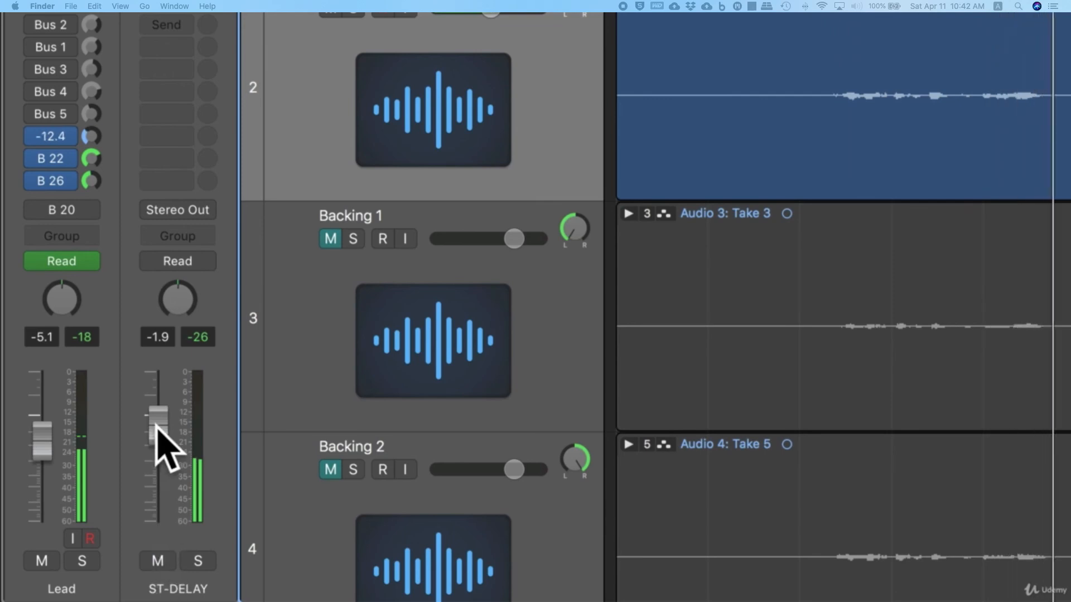
pyautogui.moveTo(157, 427); pyautogui.dragTo(156, 481)
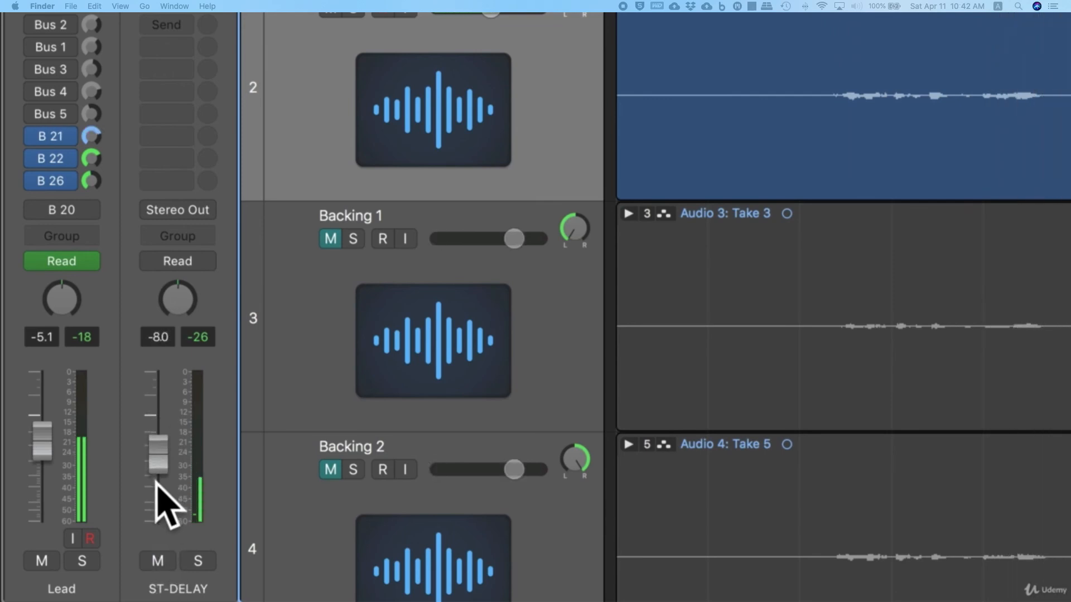
pyautogui.click(164, 561)
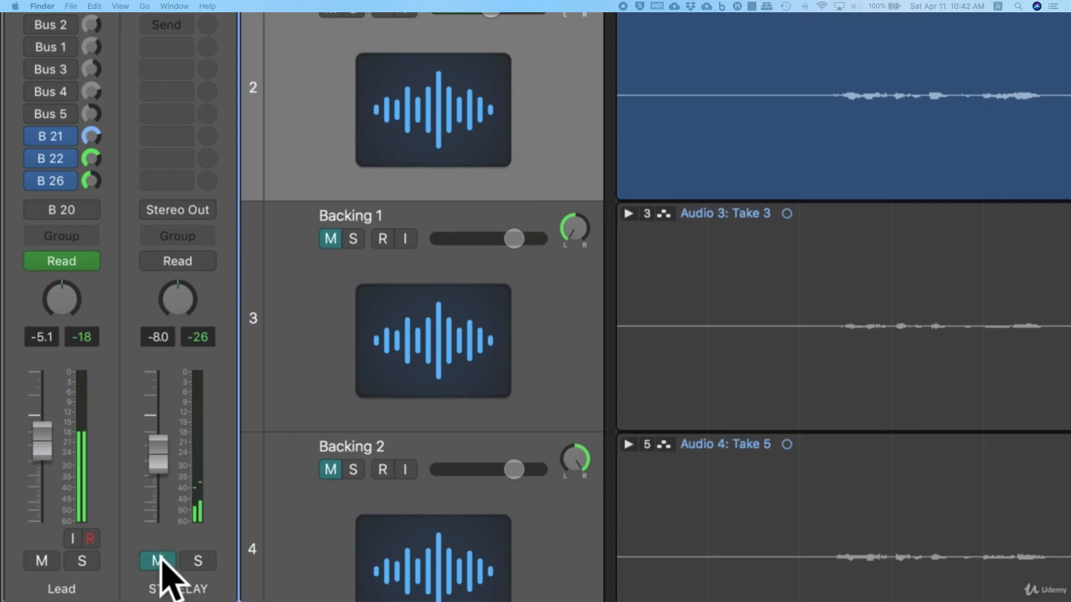
pyautogui.click(162, 560)
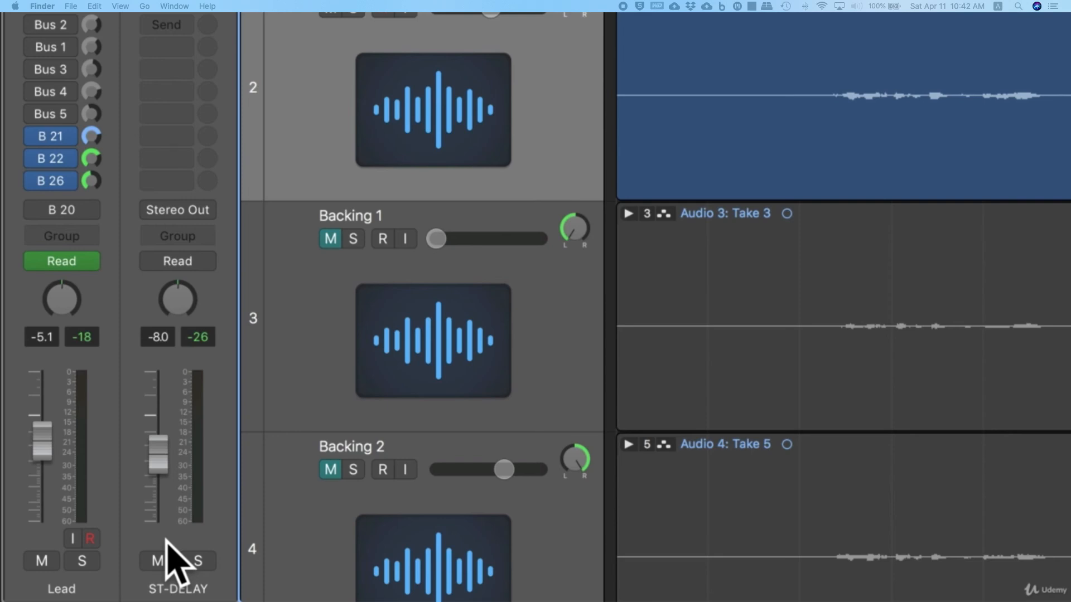
# - Solo ST-DELAY with its volume at -4.0 dB, play the delay alone and turn the computer's volume down
pyautogui.click(197, 560)
pyautogui.moveTo(162, 451); pyautogui.dragTo(159, 432)
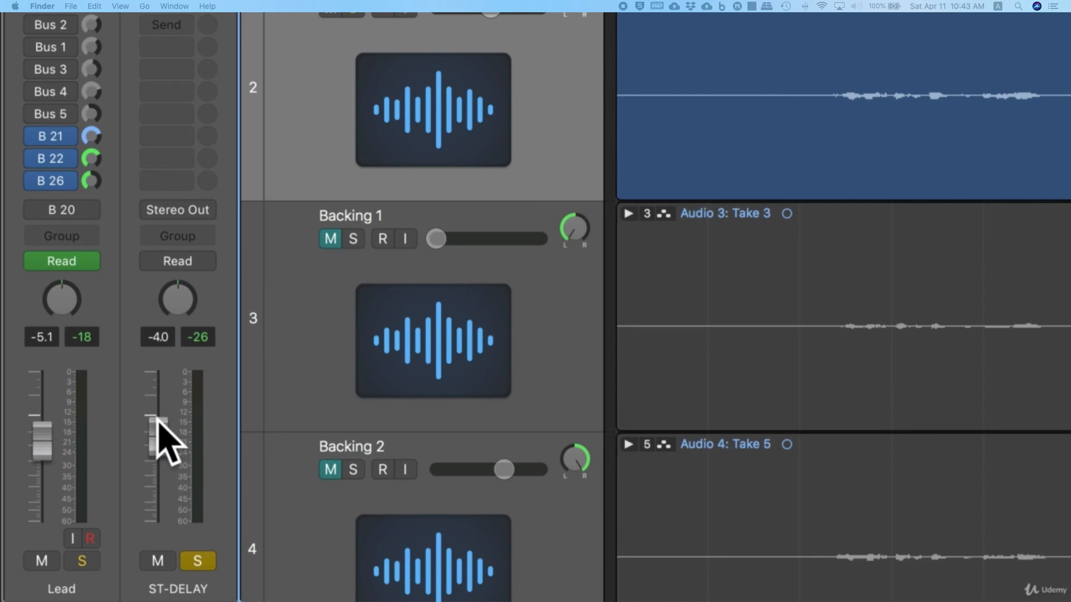
pyautogui.press('space')
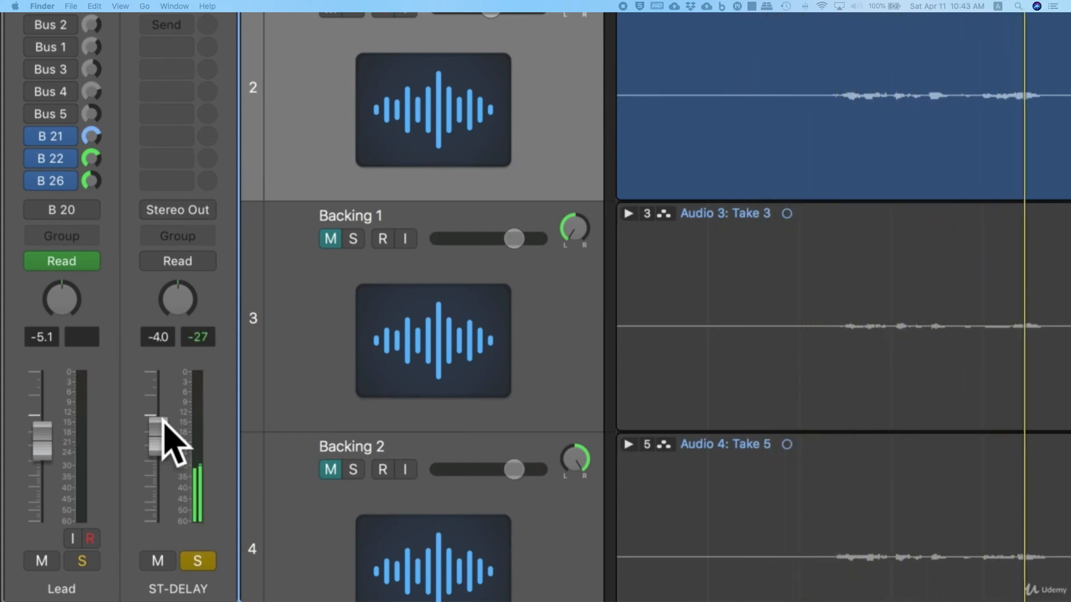
pyautogui.press('XF86AudioLowerVolume')
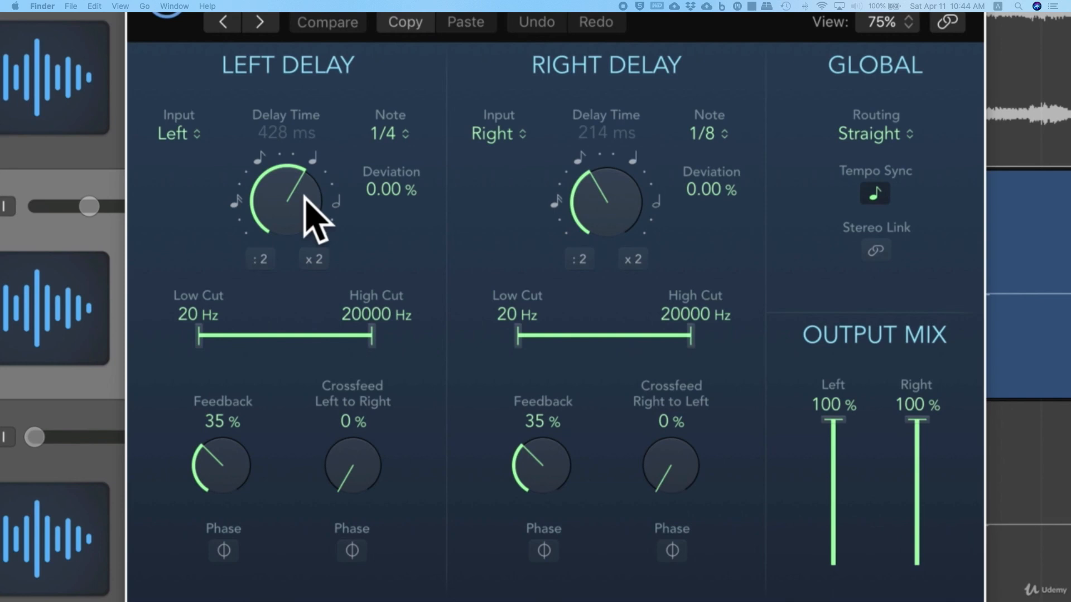
# - Set the left delay's note to 1/16 dotted and low cut to 5000 Hz, and limit the right delay's filter range to 1000–3300 Hz
pyautogui.click(394, 134)
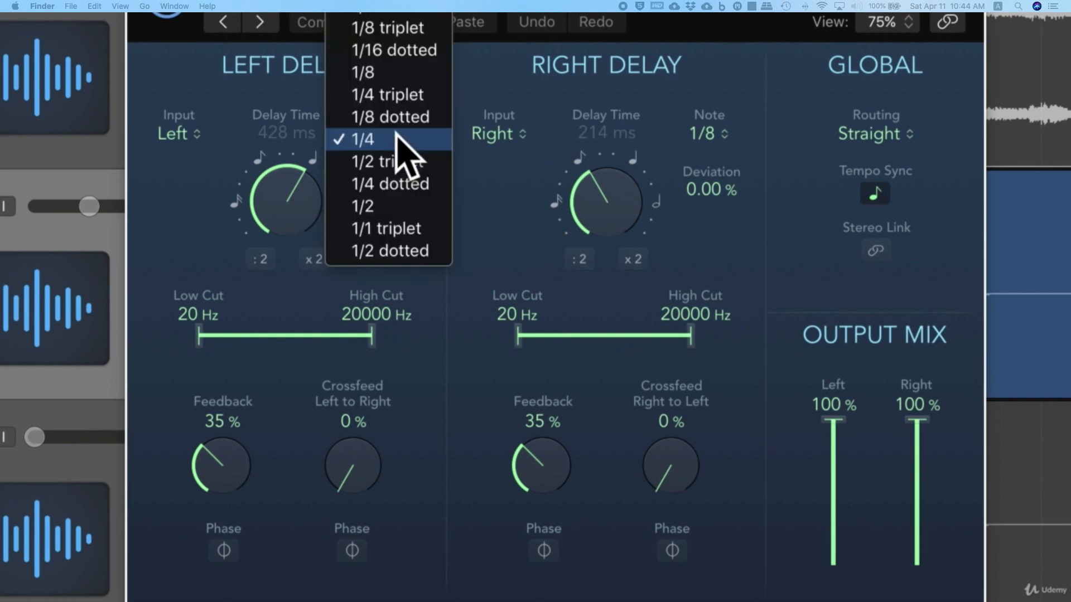
pyautogui.click(427, 53)
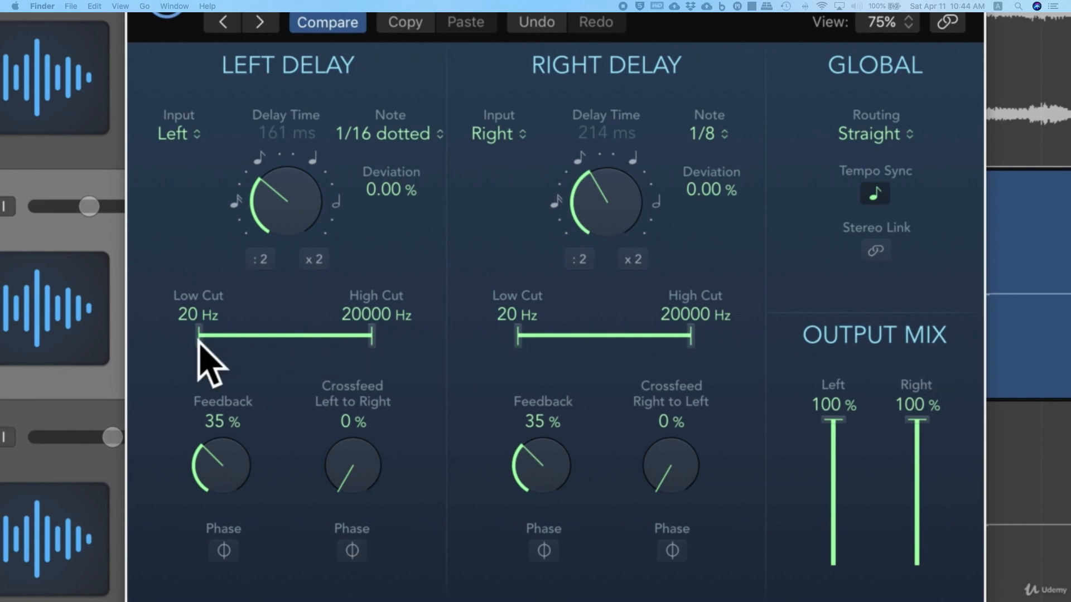
pyautogui.moveTo(201, 341); pyautogui.dragTo(337, 342)
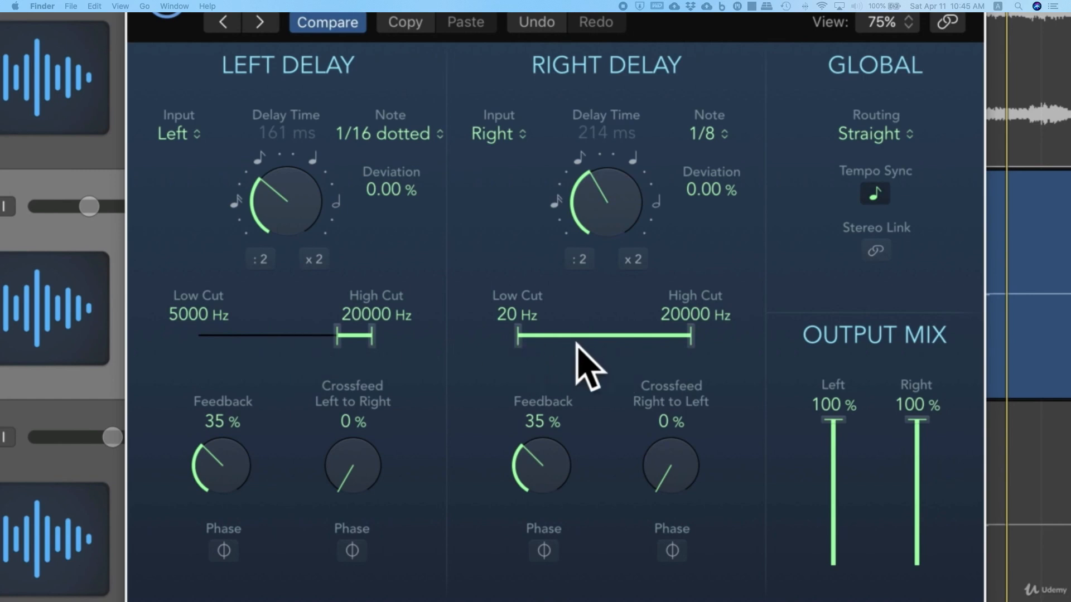
pyautogui.moveTo(519, 336); pyautogui.dragTo(617, 338)
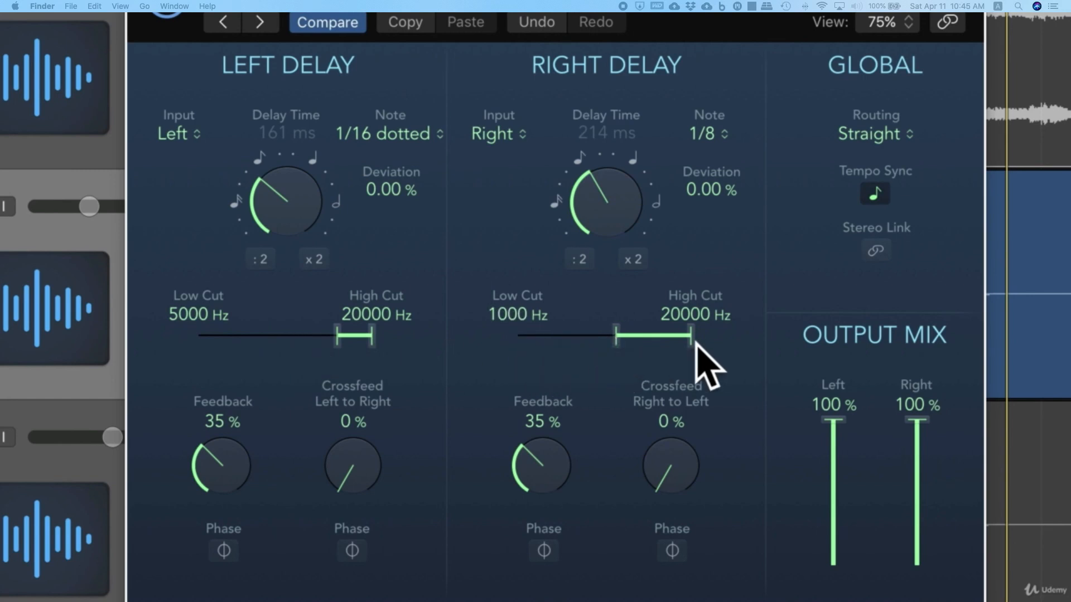
pyautogui.moveTo(693, 338); pyautogui.dragTo(646, 341)
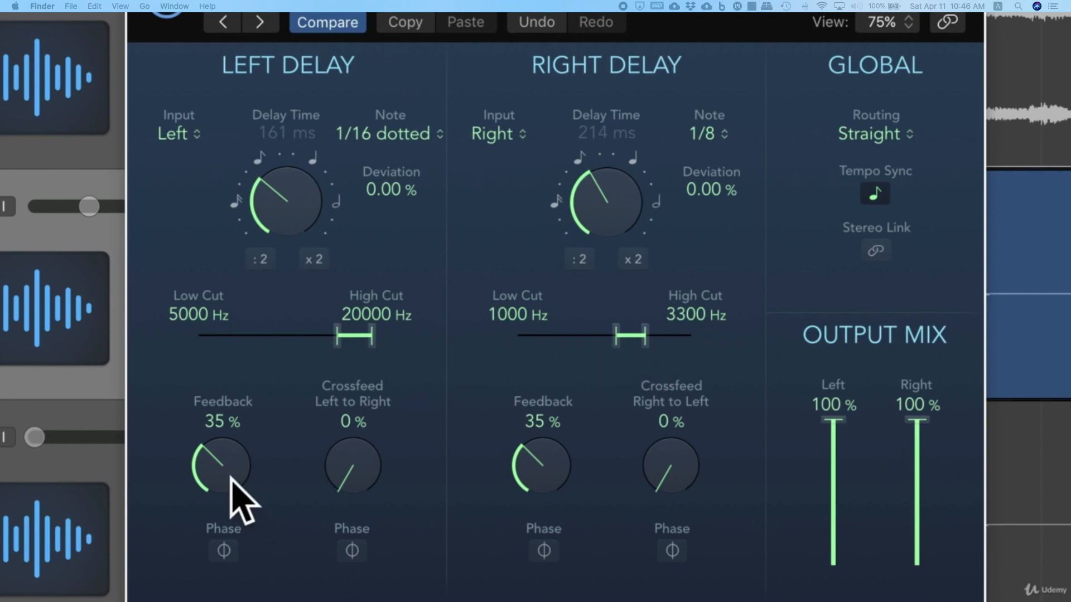
# - Raise the feedback to 75% on the left delay and 50% on the right, and shift the right filter range to 190–610 Hz
pyautogui.moveTo(235, 477); pyautogui.dragTo(210, 410)
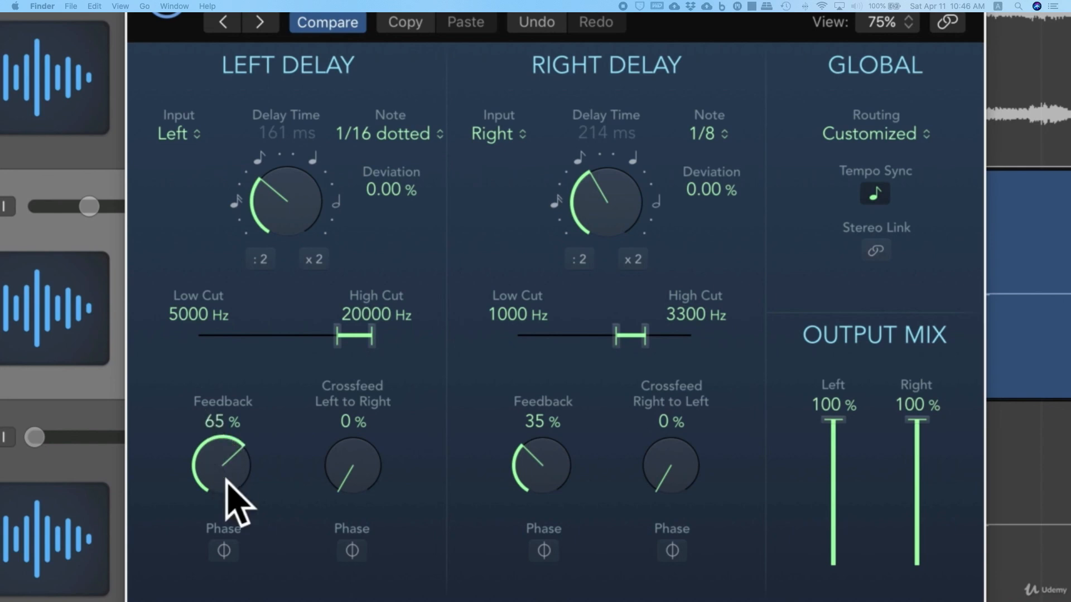
pyautogui.moveTo(227, 484); pyautogui.dragTo(225, 466)
pyautogui.moveTo(226, 471); pyautogui.dragTo(219, 453)
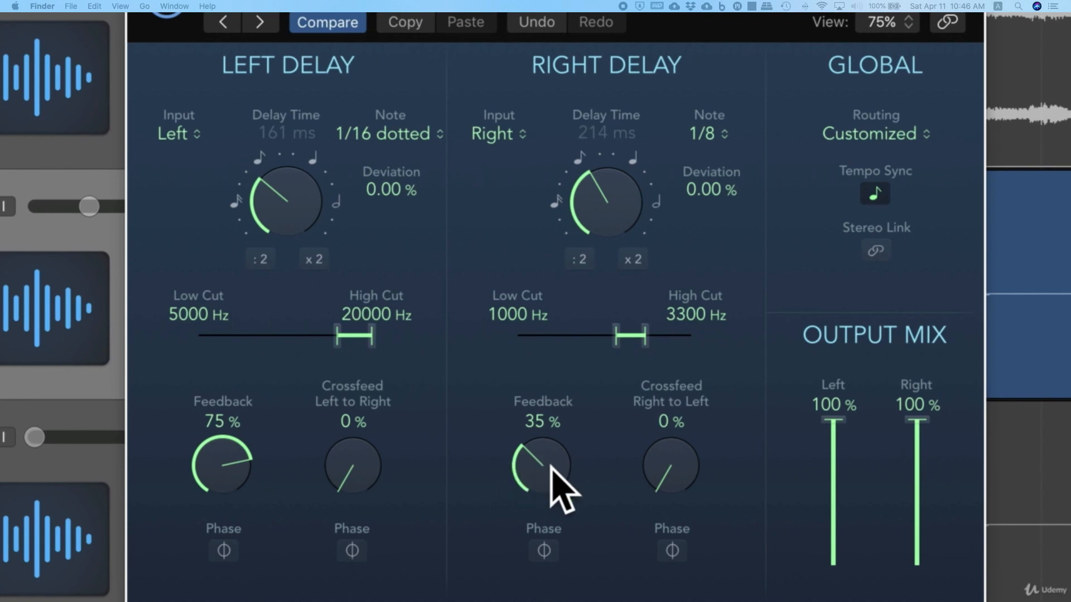
pyautogui.moveTo(545, 461); pyautogui.dragTo(534, 414)
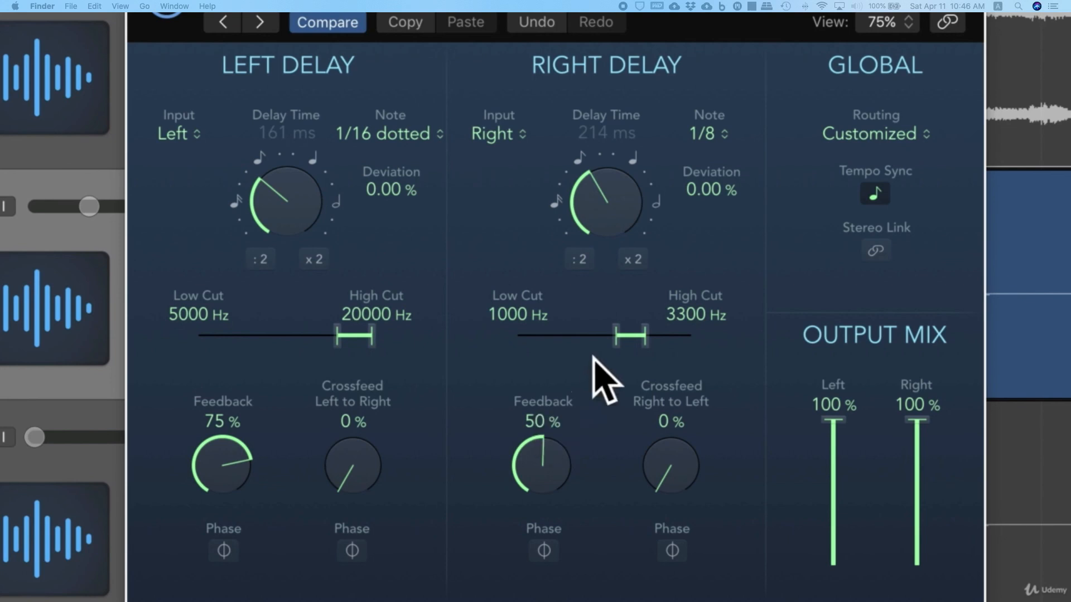
pyautogui.moveTo(629, 337); pyautogui.dragTo(589, 334)
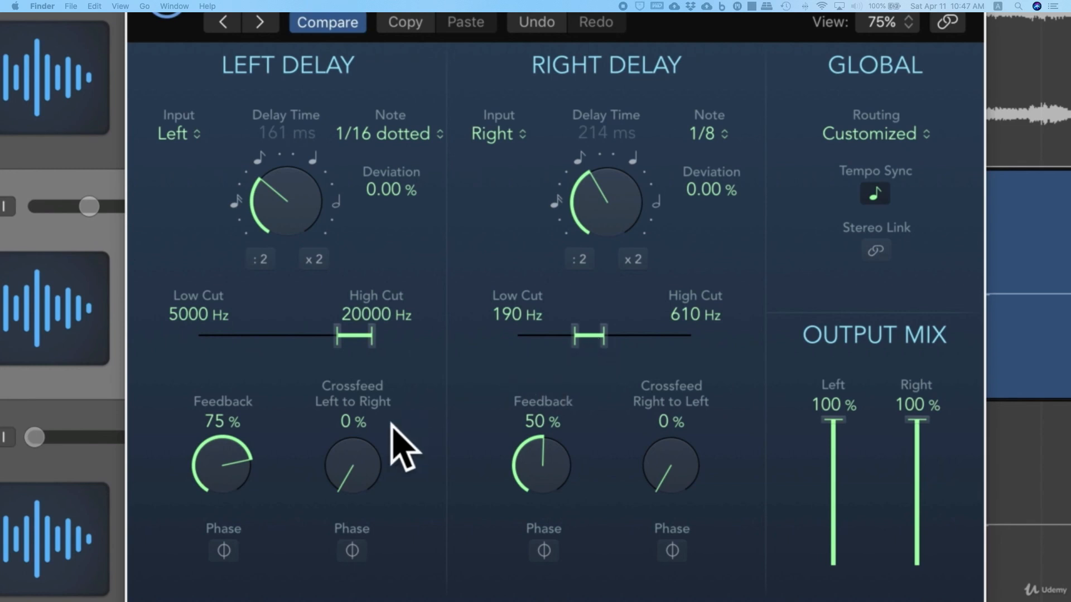
# - Set the left-to-right crossfeed to 30% and the right-to-left crossfeed to 31%
pyautogui.moveTo(361, 457)
pyautogui.mouseDown()
pyautogui.moveTo(353, 431)
pyautogui.moveTo(351, 447)
pyautogui.mouseUp()
pyautogui.moveTo(353, 457); pyautogui.dragTo(350, 431)
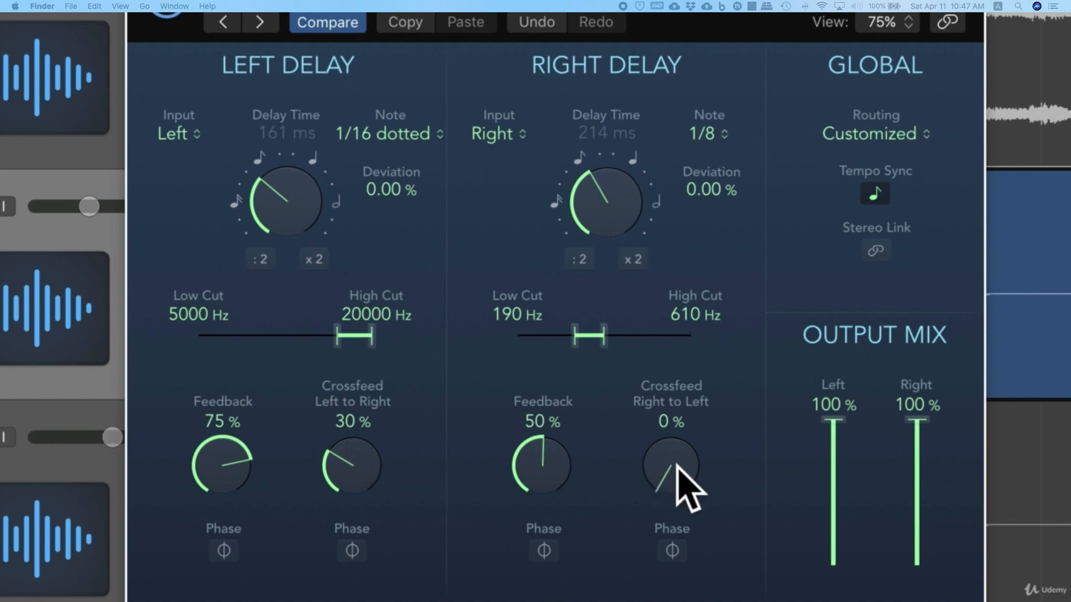
pyautogui.moveTo(675, 464); pyautogui.dragTo(652, 374)
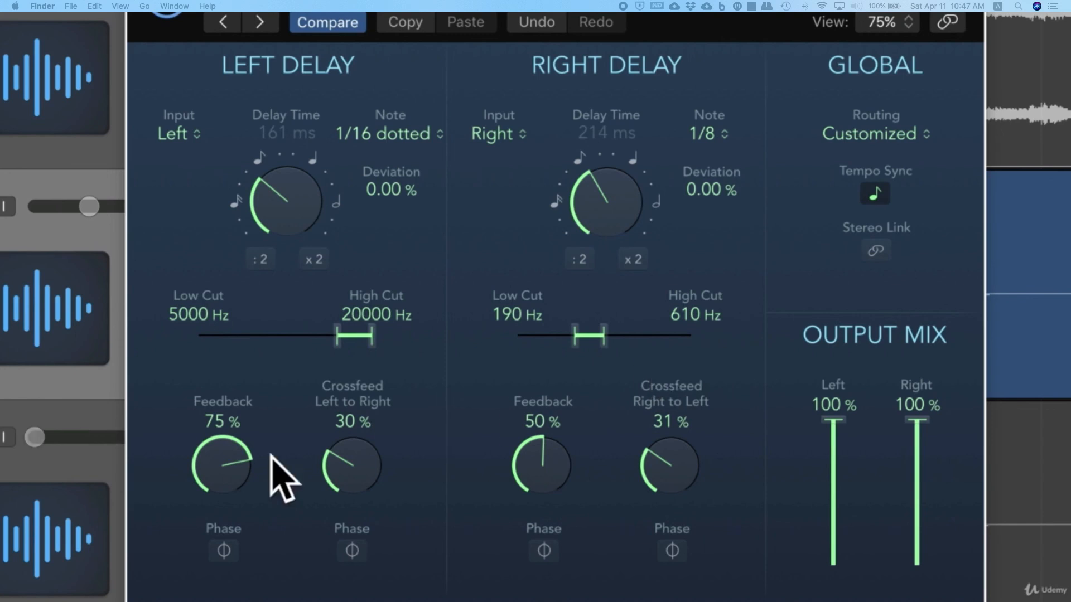
# - Lower the left delay's feedback to 60% and shift the right delay's filter range up to 2100–6300 Hz
pyautogui.moveTo(227, 449); pyautogui.dragTo(229, 499)
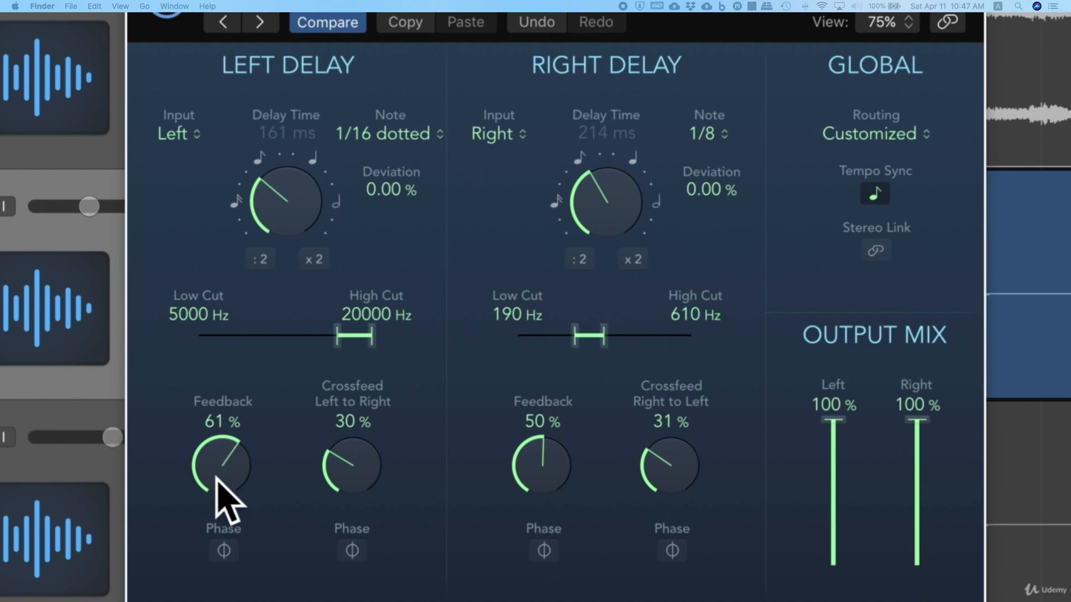
pyautogui.moveTo(218, 481); pyautogui.dragTo(217, 482)
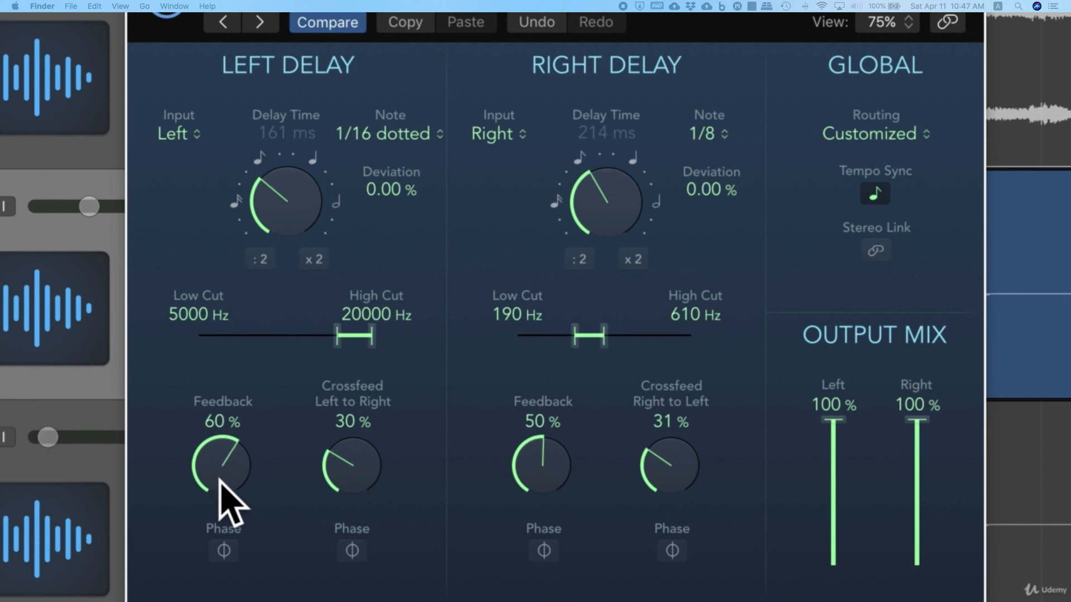
pyautogui.moveTo(580, 335); pyautogui.dragTo(643, 331)
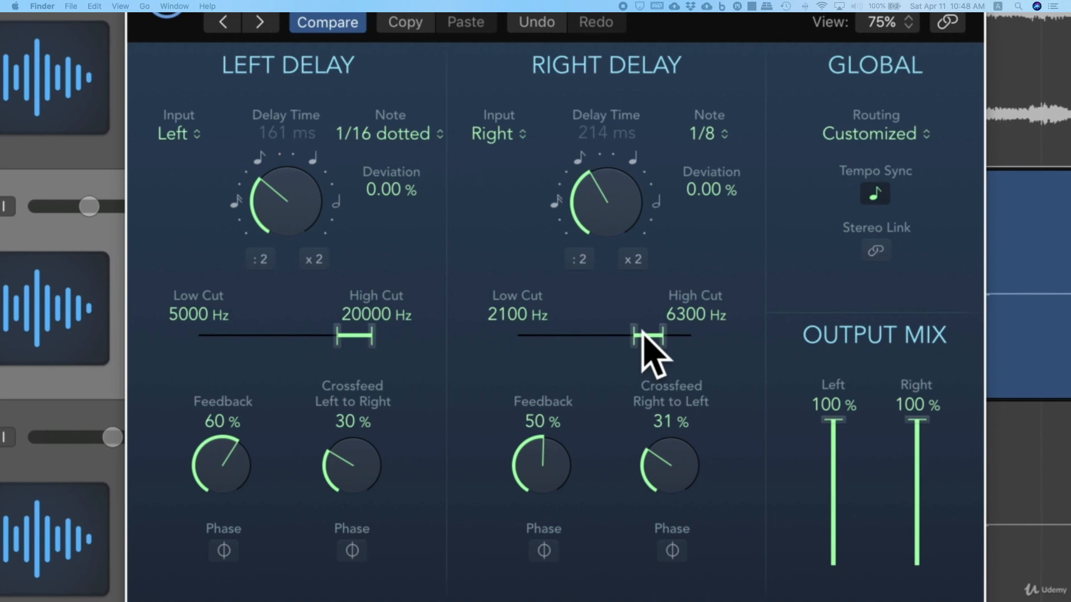
# - Set the left delay's note to 1/4 and the right delay's to 1/8 dotted, and play the soloed delay
pyautogui.click(427, 143)
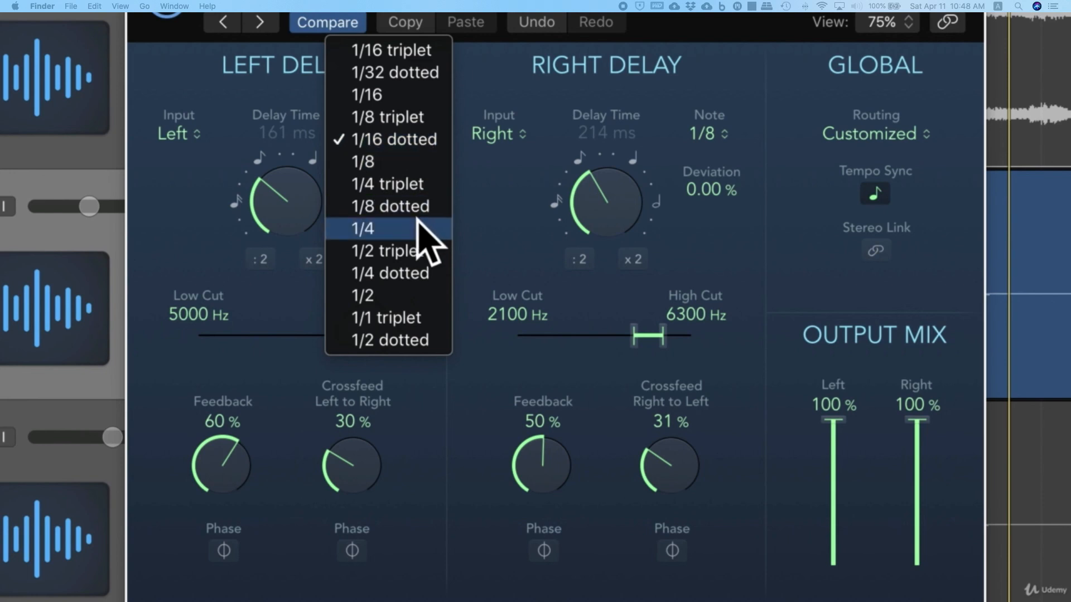
pyautogui.click(411, 225)
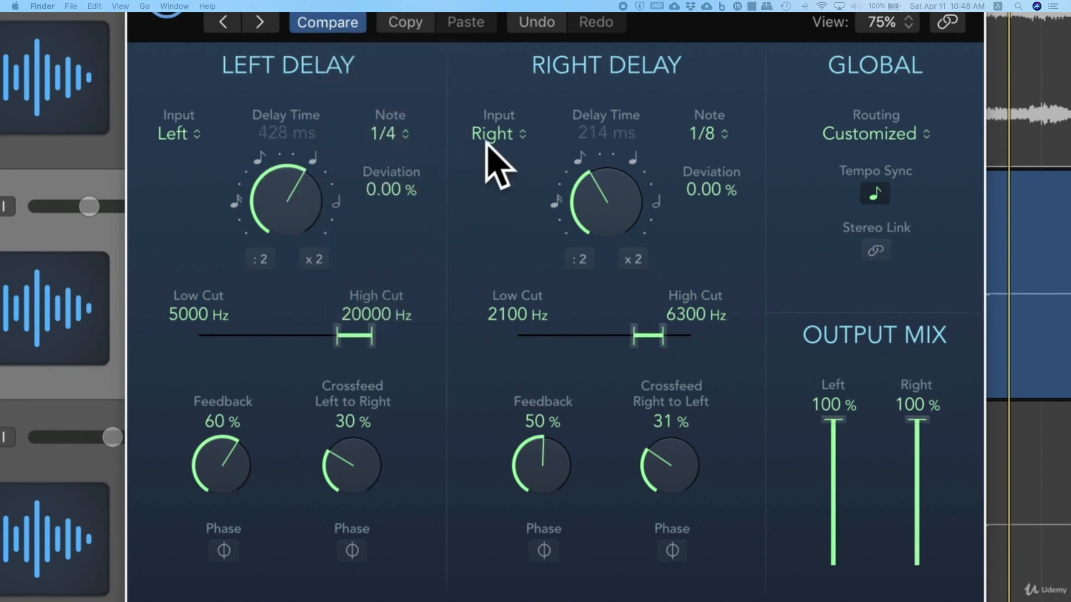
pyautogui.click(709, 135)
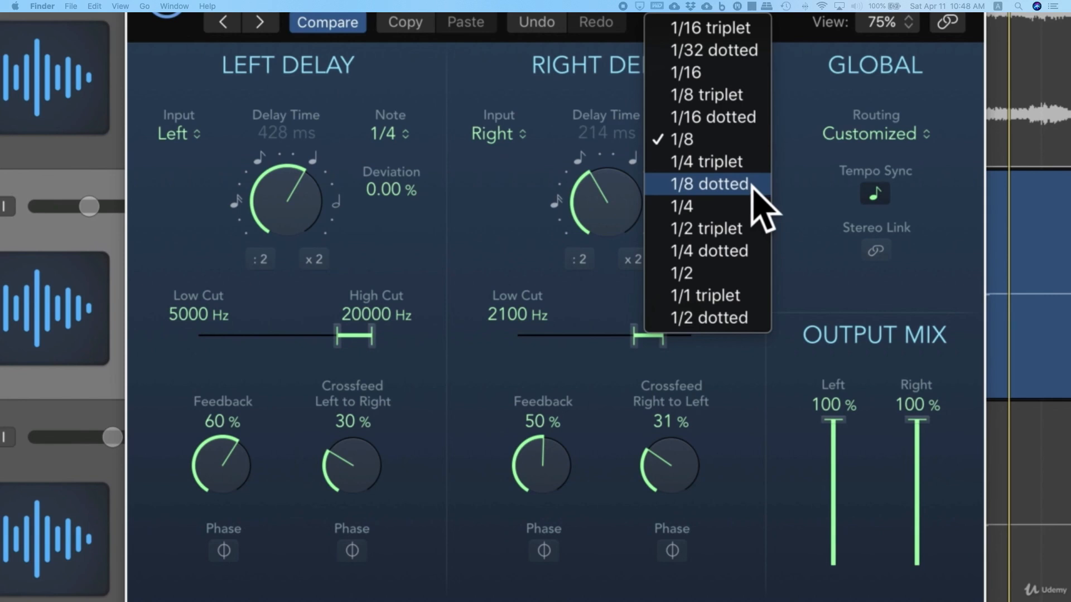
pyautogui.click(725, 186)
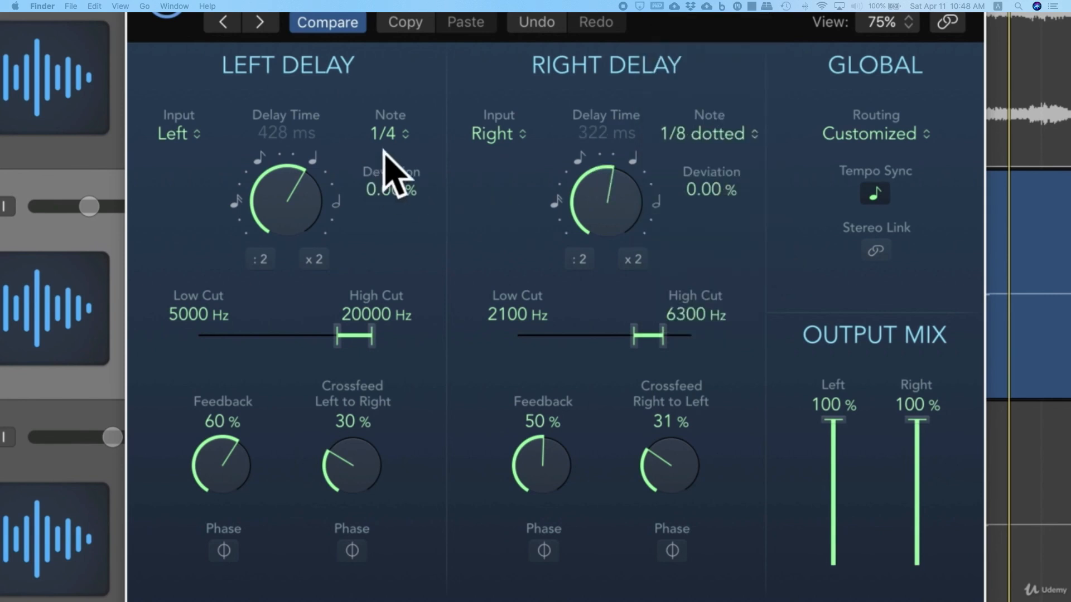
pyautogui.press('space')
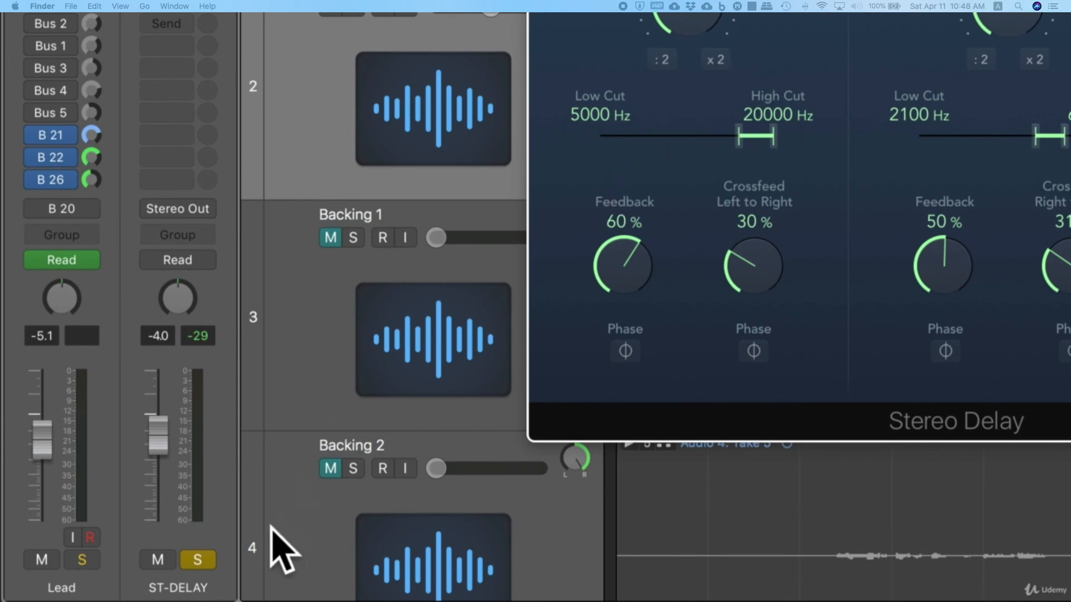
# - Unsolo ST-DELAY, pull its volume fully down and bring it back up to -4.0 dB during playback
pyautogui.click(198, 561)
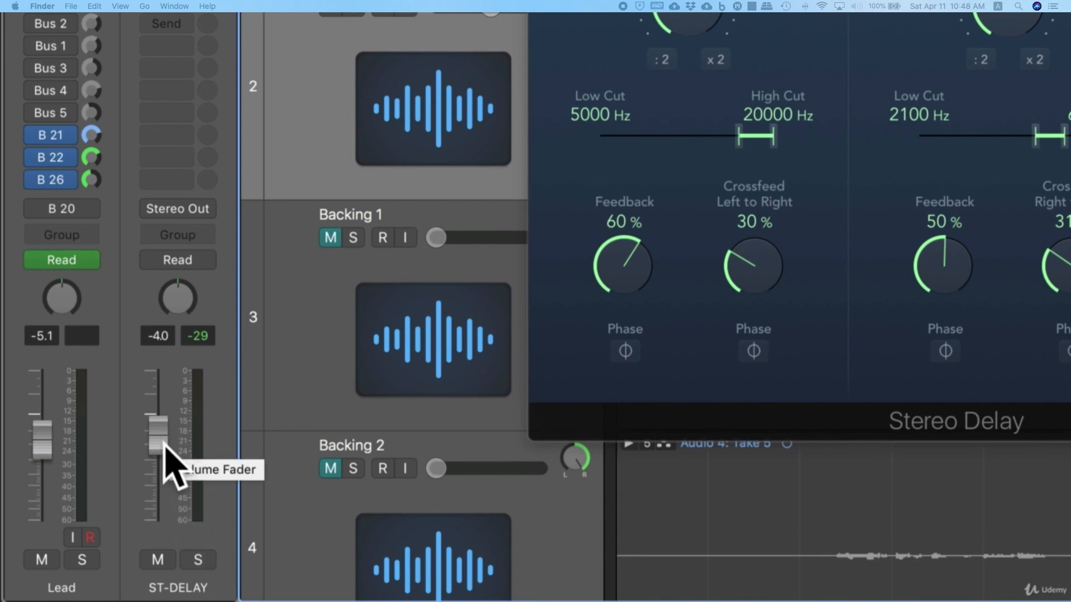
pyautogui.moveTo(166, 444); pyautogui.dragTo(166, 530)
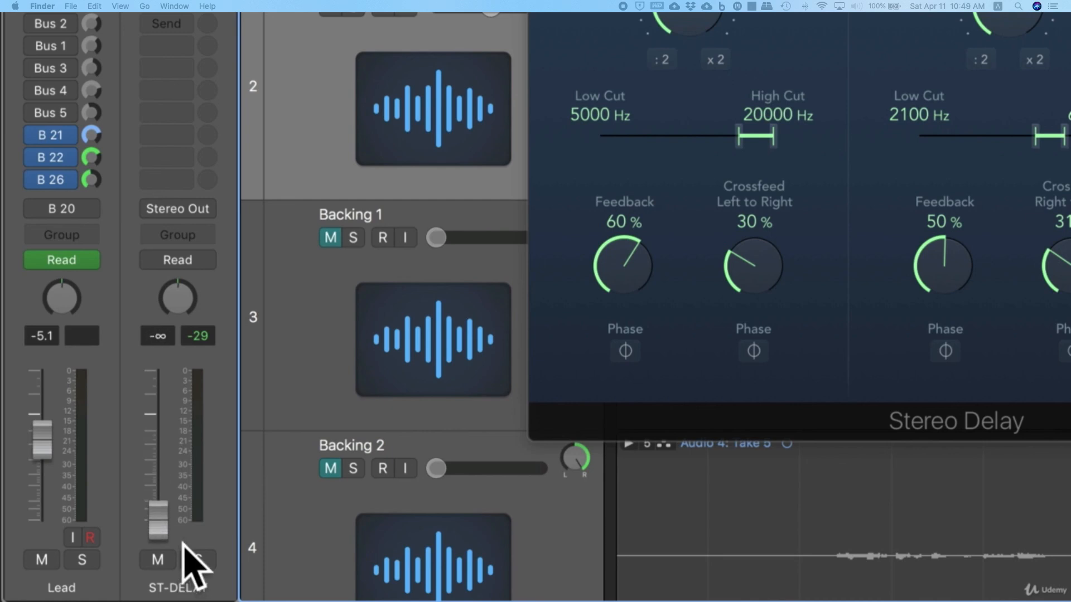
pyautogui.press('space')
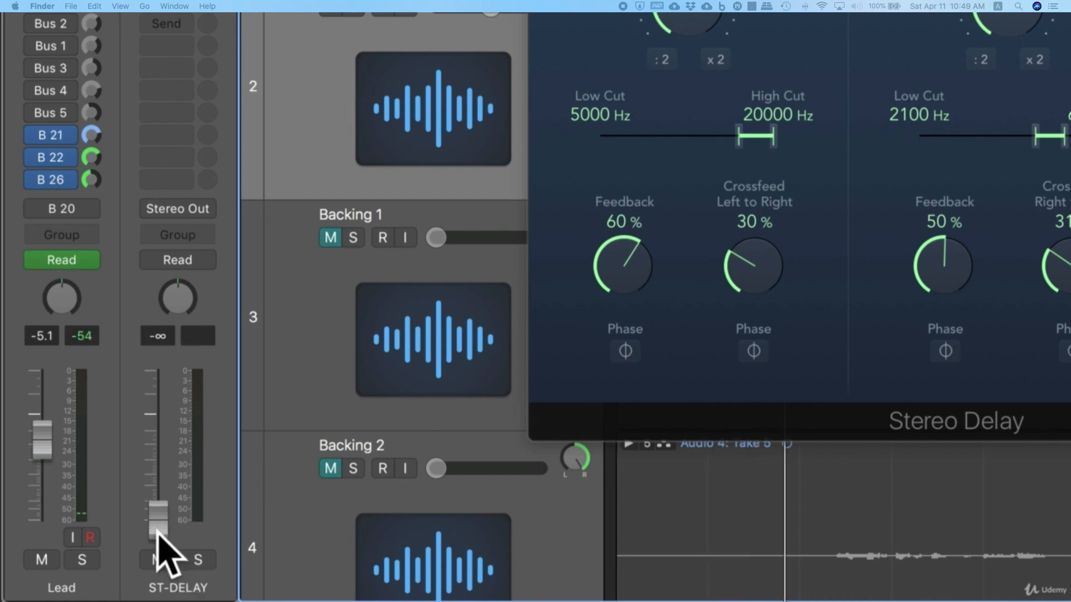
pyautogui.moveTo(156, 531); pyautogui.dragTo(154, 452)
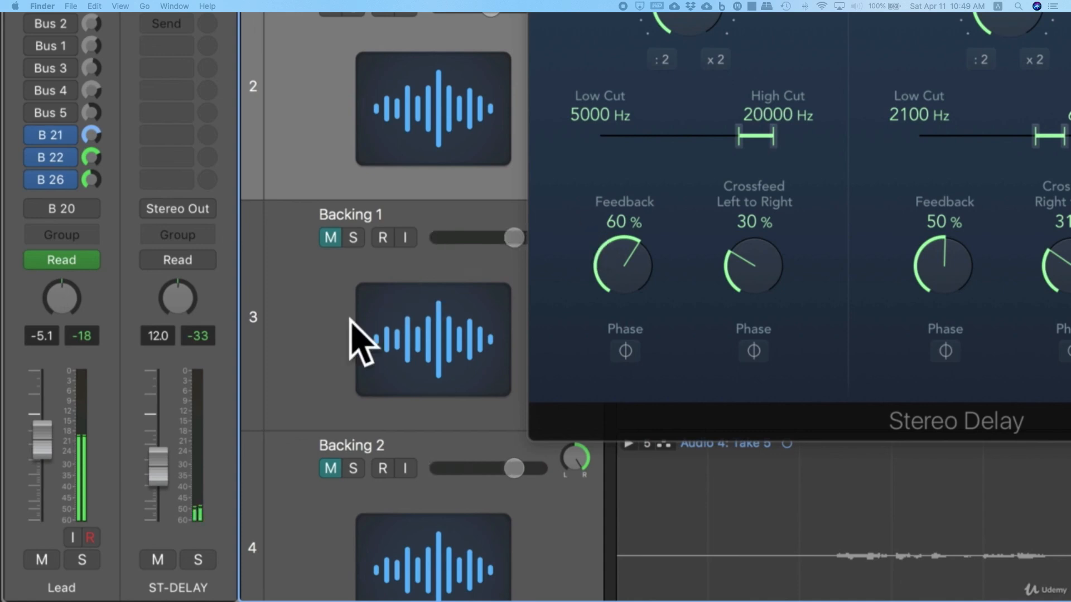
pyautogui.moveTo(158, 468); pyautogui.dragTo(158, 444)
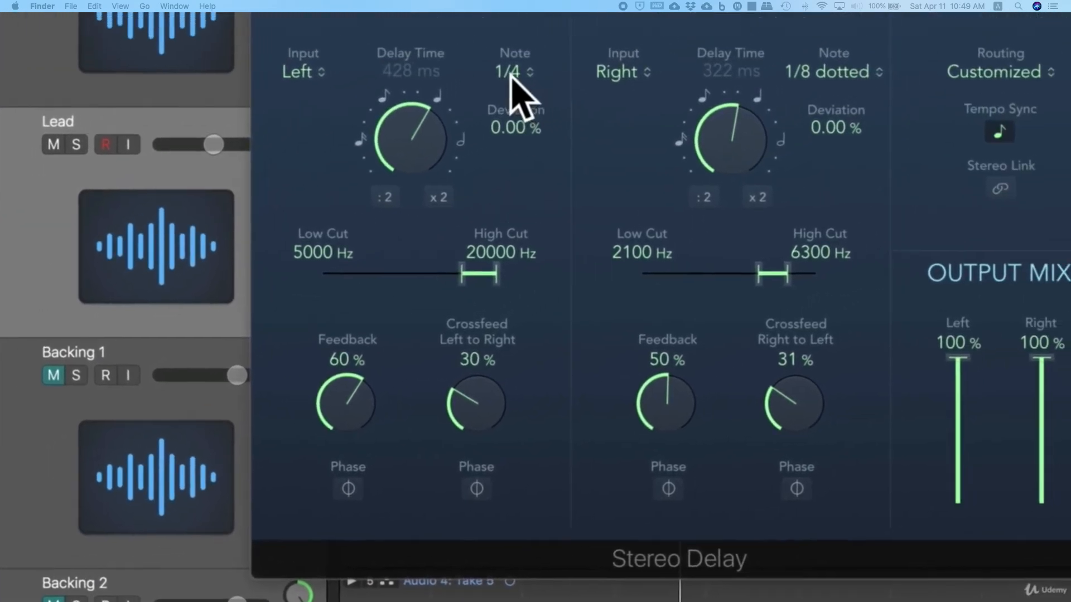
# - Set the left delay's note to 1/2, try 1/4 dotted and 1/1 triplet on the right delay, and play the song to listen
pyautogui.click(586, 35)
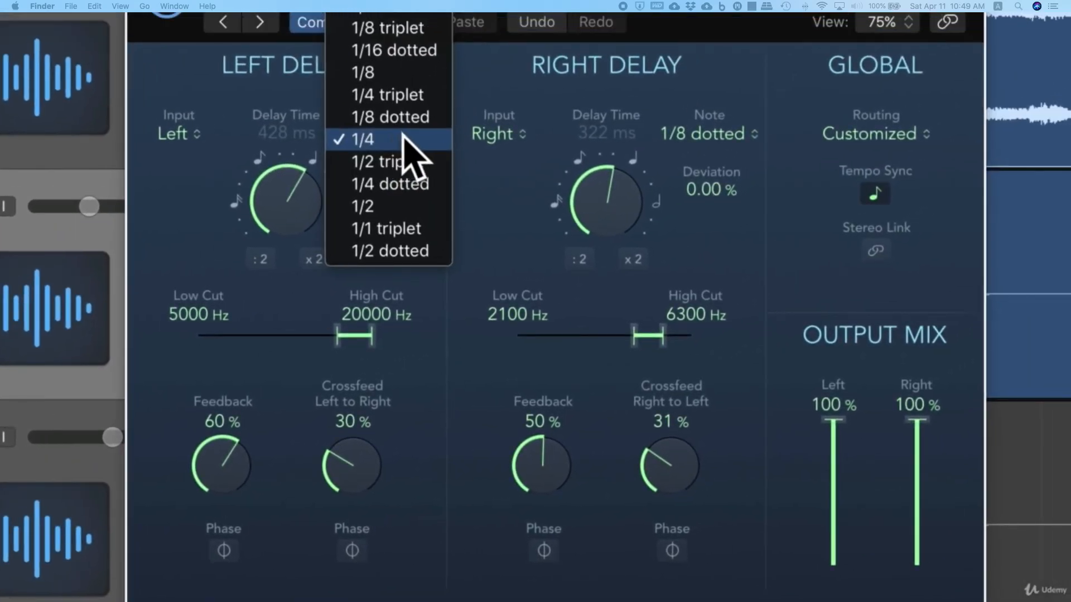
pyautogui.click(402, 208)
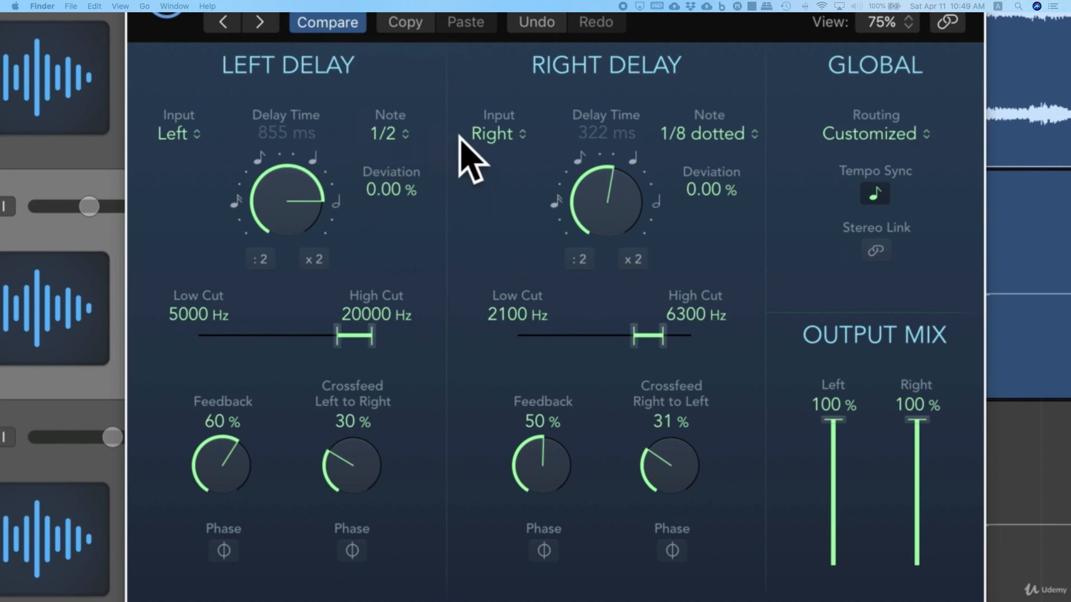
pyautogui.click(728, 139)
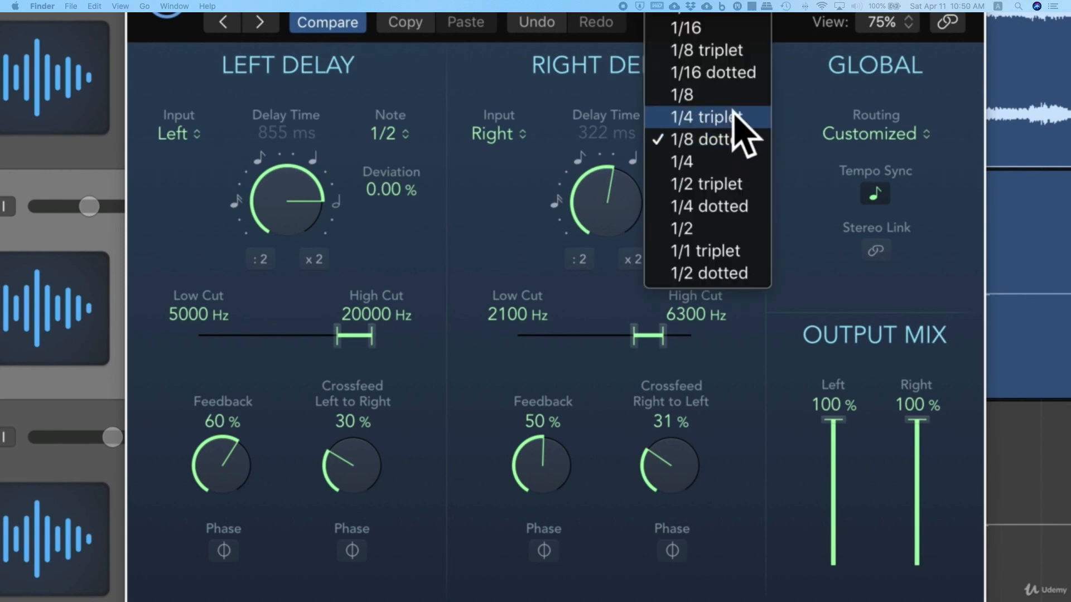
pyautogui.click(729, 207)
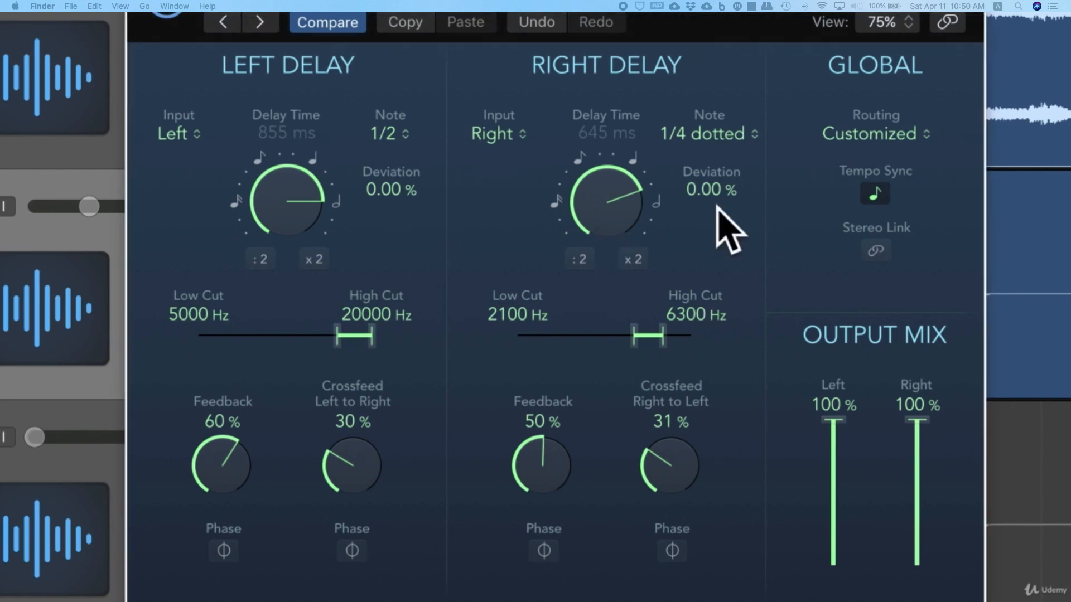
pyautogui.click(723, 139)
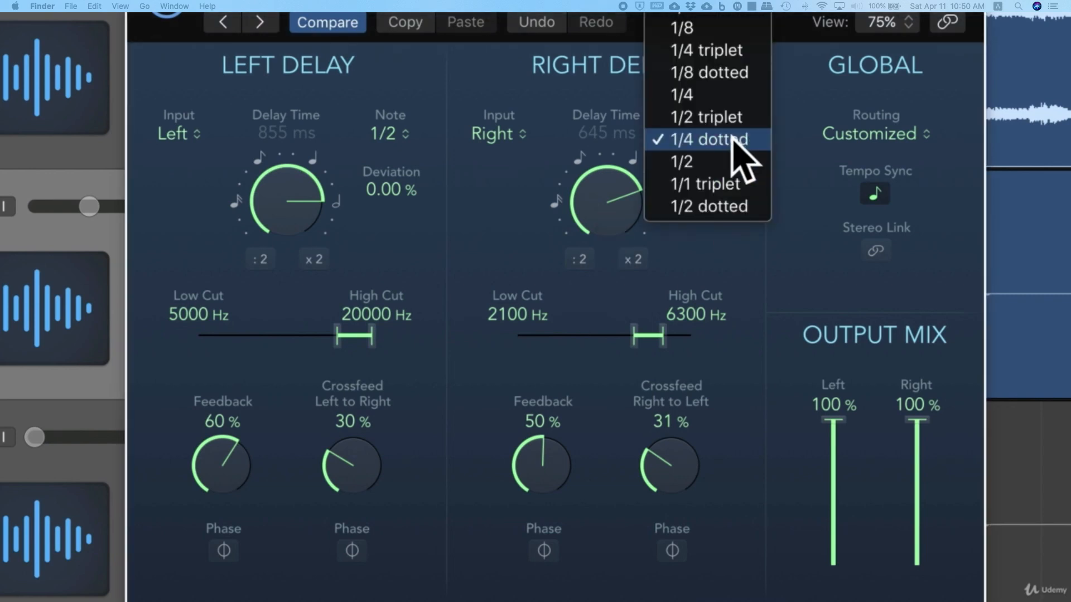
pyautogui.click(732, 184)
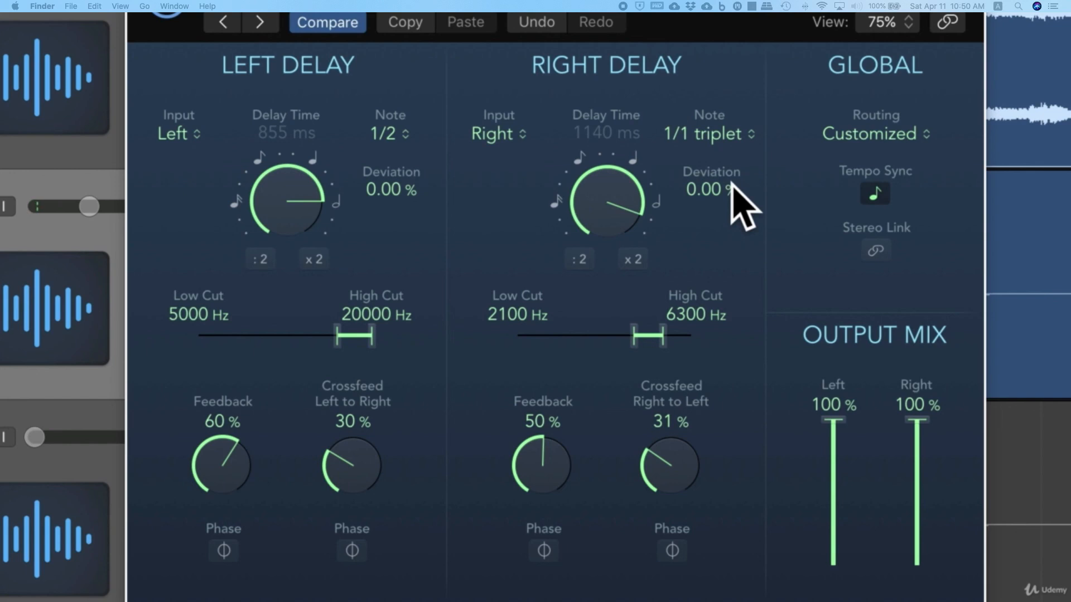
pyautogui.press('space')
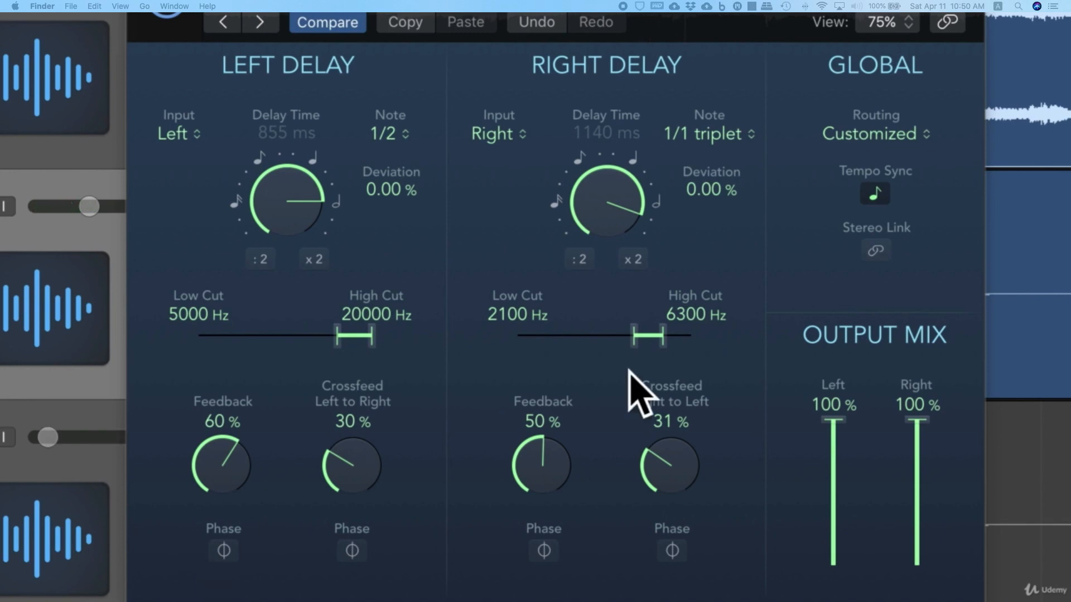
# - Set the left delay's feedback to 40%, the right delay's note to 1/4 and ST-DELAY's volume to -5.9 dB
pyautogui.moveTo(228, 463); pyautogui.dragTo(232, 548)
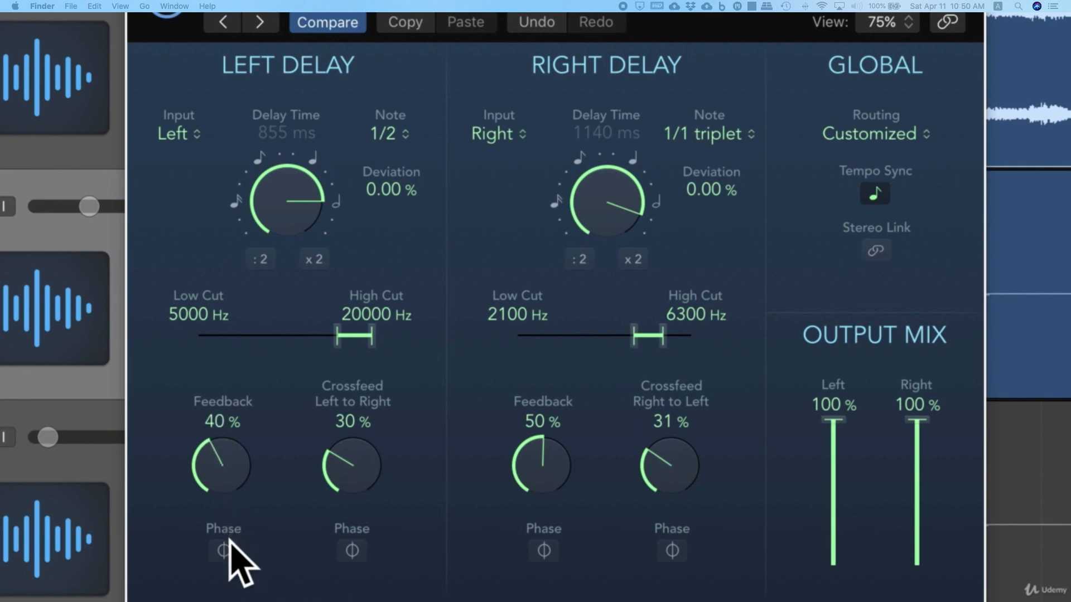
pyautogui.click(739, 154)
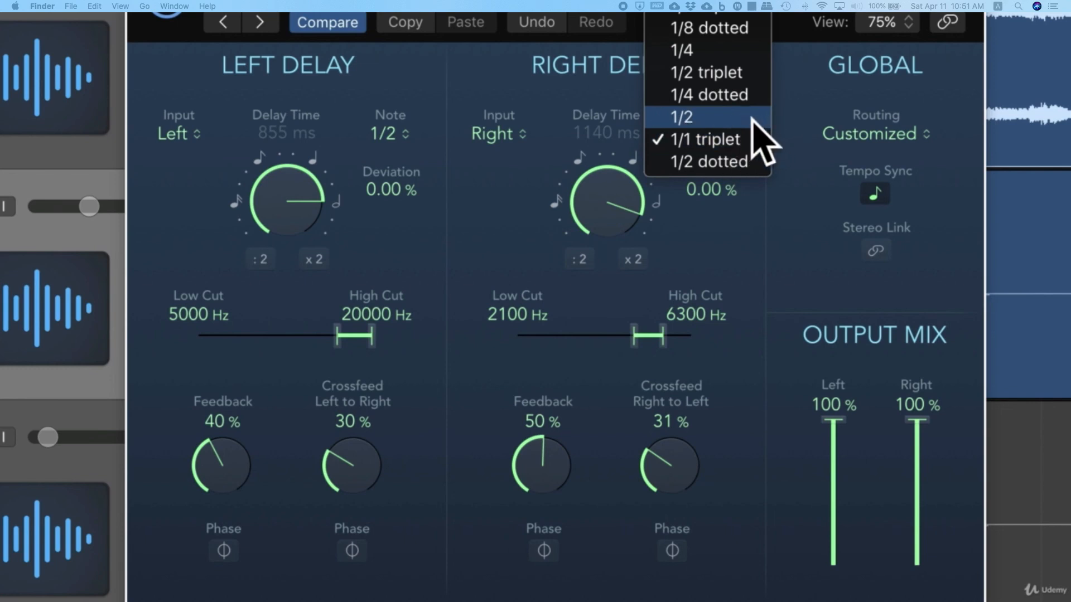
pyautogui.click(735, 53)
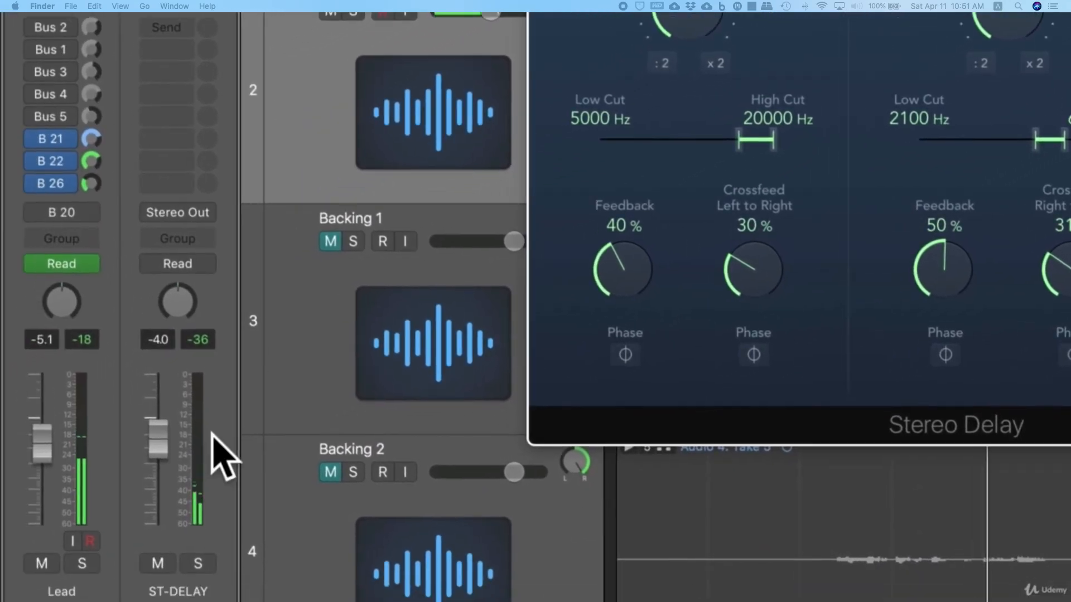
pyautogui.moveTo(158, 441); pyautogui.dragTo(158, 460)
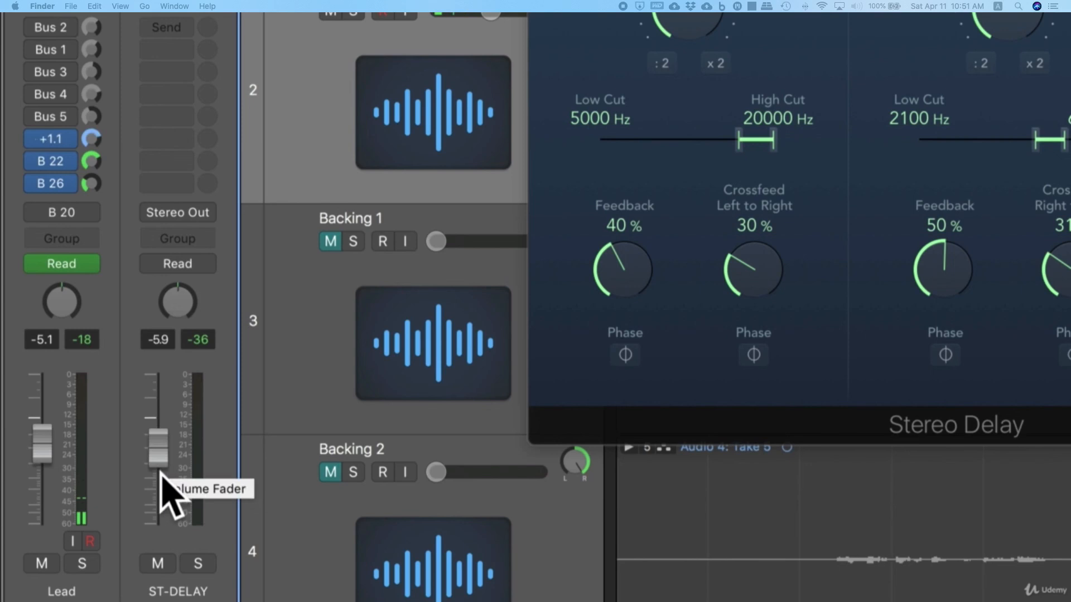
# - Mute and unmute ST-DELAY during playback to compare, and raise its volume to -4.0 dB
pyautogui.click(158, 564)
pyautogui.click(158, 564)
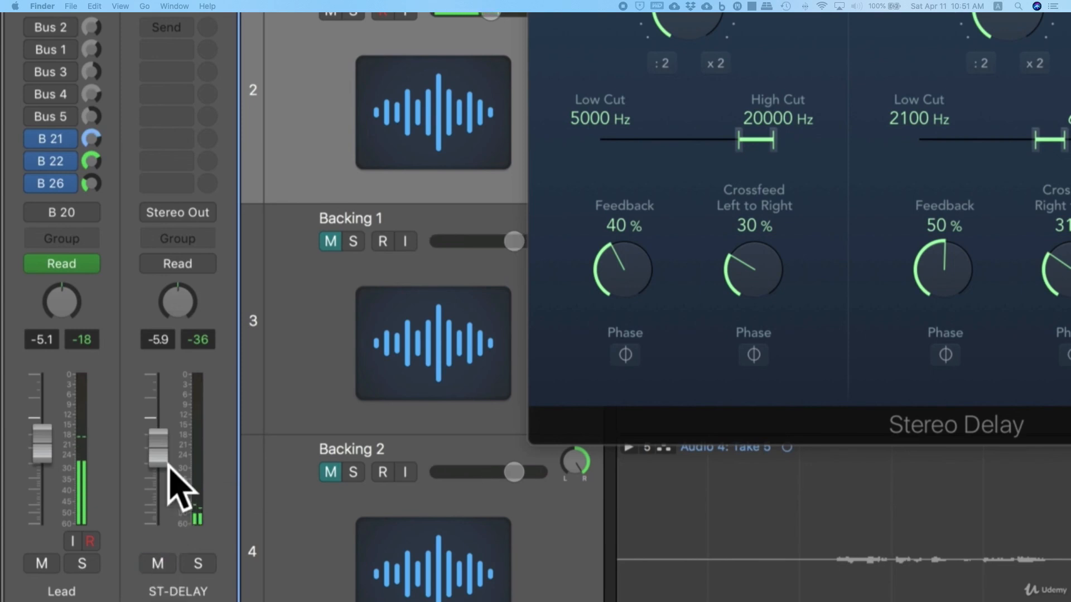
pyautogui.moveTo(159, 462); pyautogui.dragTo(159, 452)
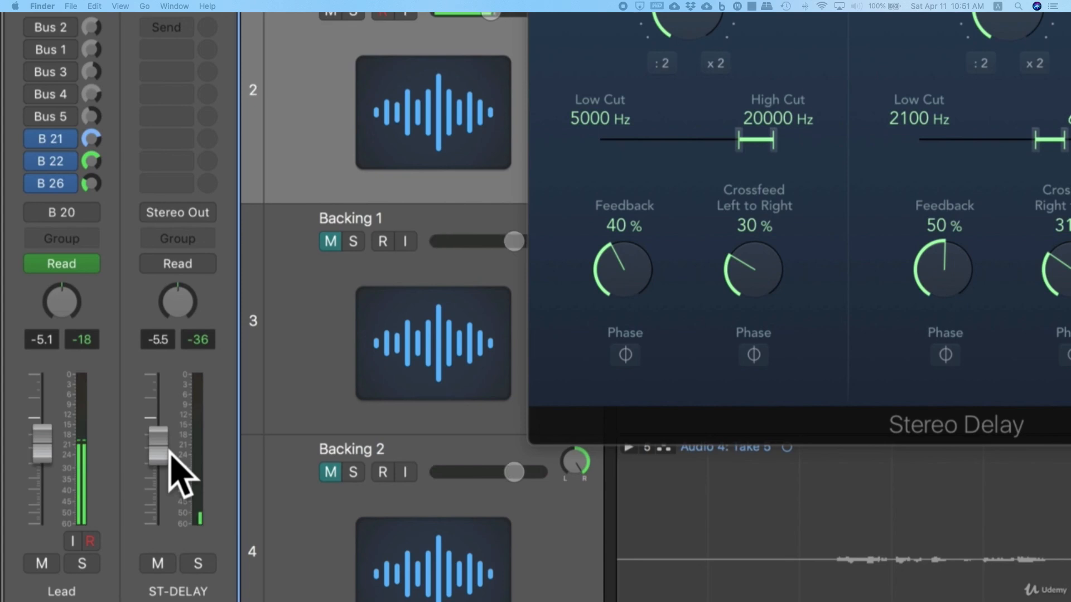
pyautogui.moveTo(168, 444); pyautogui.dragTo(171, 435)
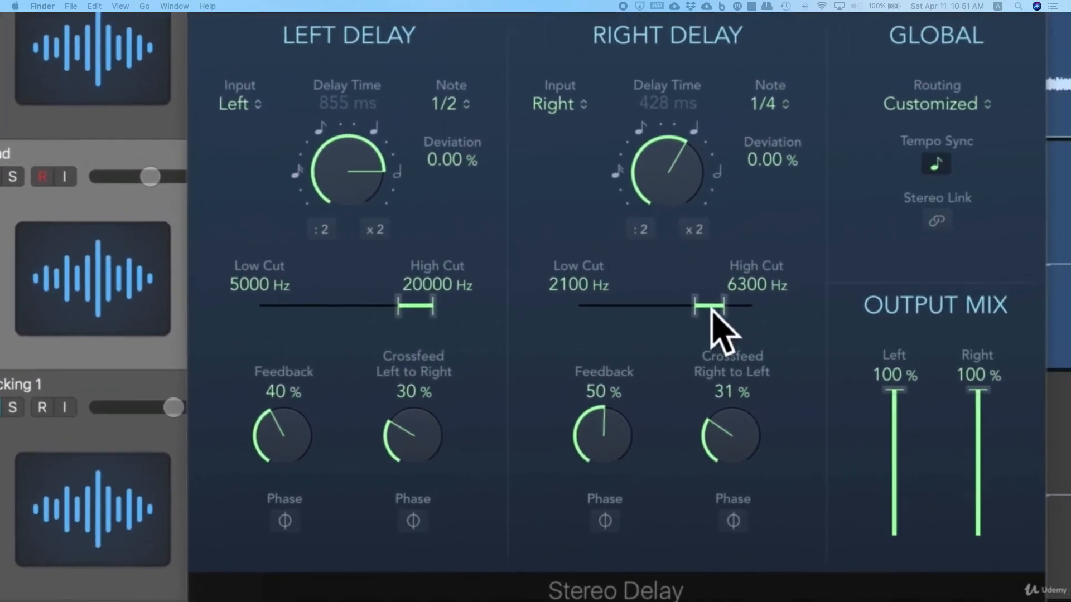
# - Shift the right delay's filter range to a 5000 Hz low cut and a 20000 Hz high cut
pyautogui.moveTo(814, 250); pyautogui.dragTo(833, 249)
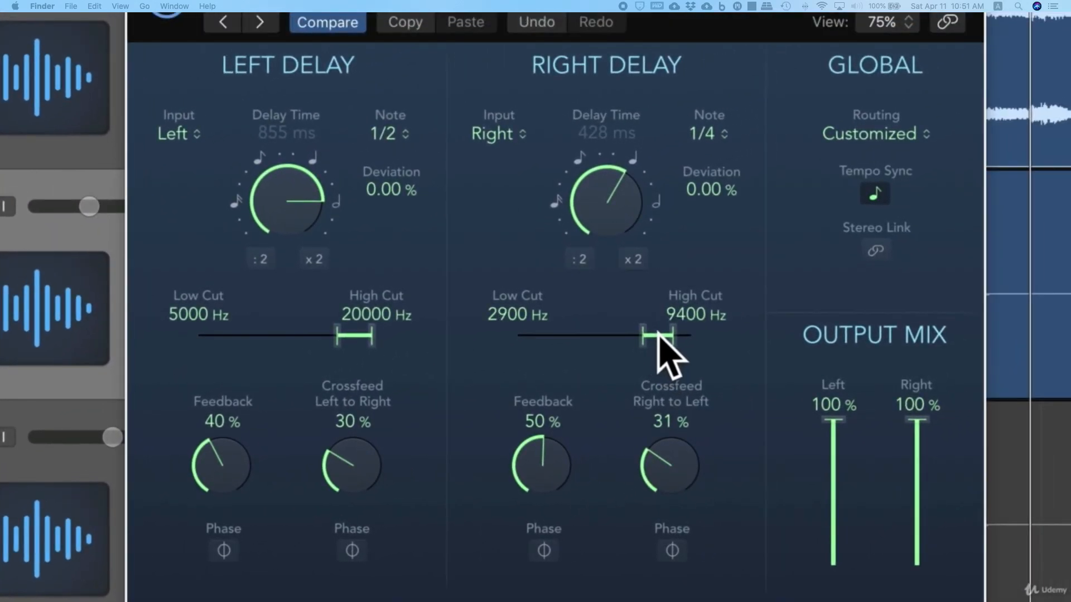
pyautogui.moveTo(658, 332); pyautogui.dragTo(671, 334)
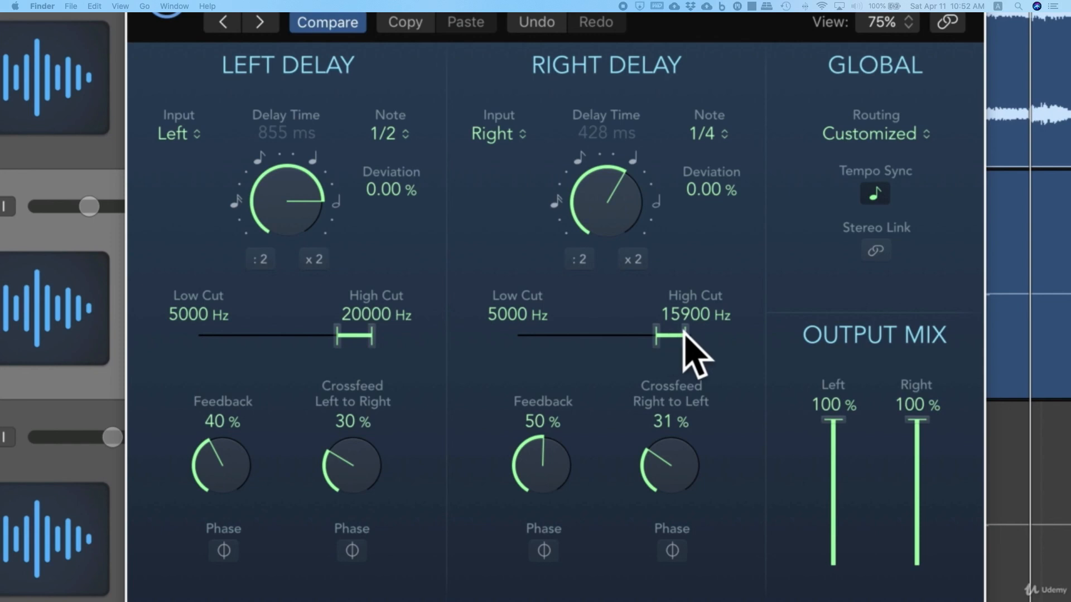
pyautogui.moveTo(682, 329); pyautogui.dragTo(690, 329)
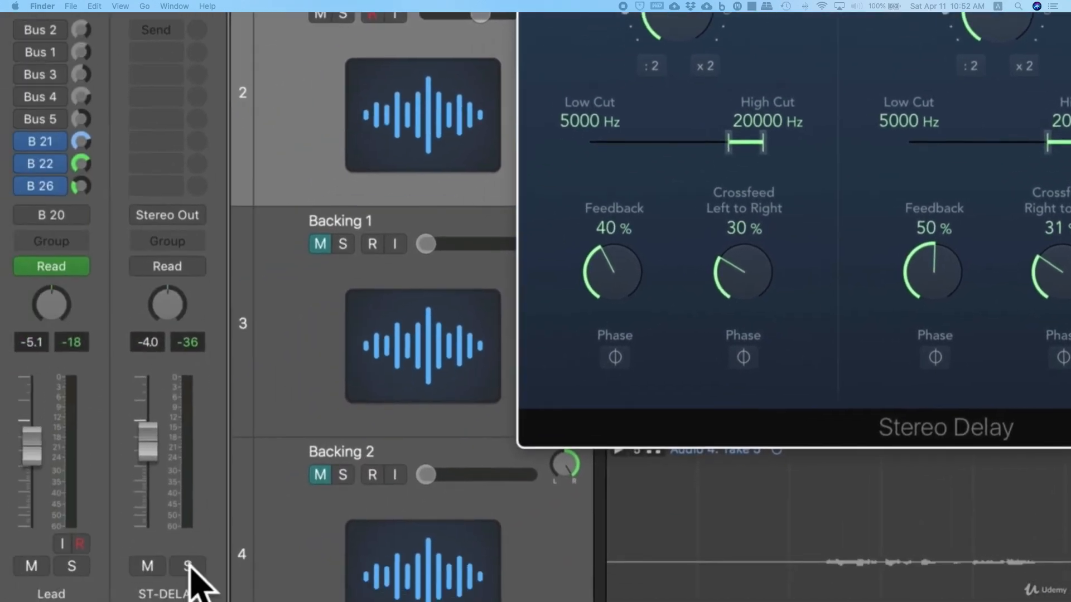
# - Solo ST-DELAY and set the feedback to 60% on the left delay and 35% on the right delay
pyautogui.click(198, 561)
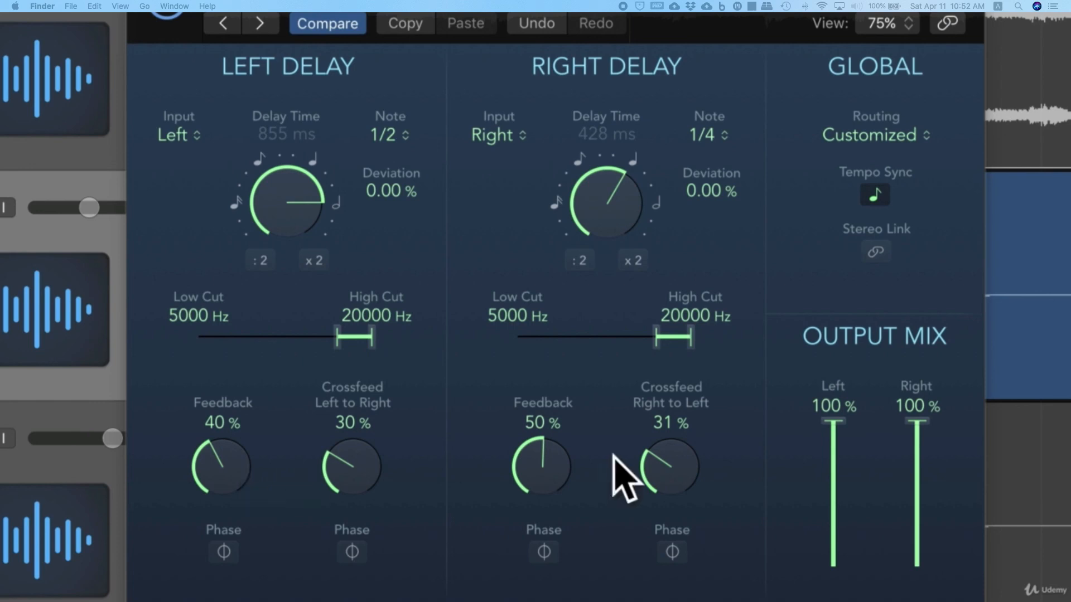
pyautogui.moveTo(544, 478); pyautogui.dragTo(544, 500)
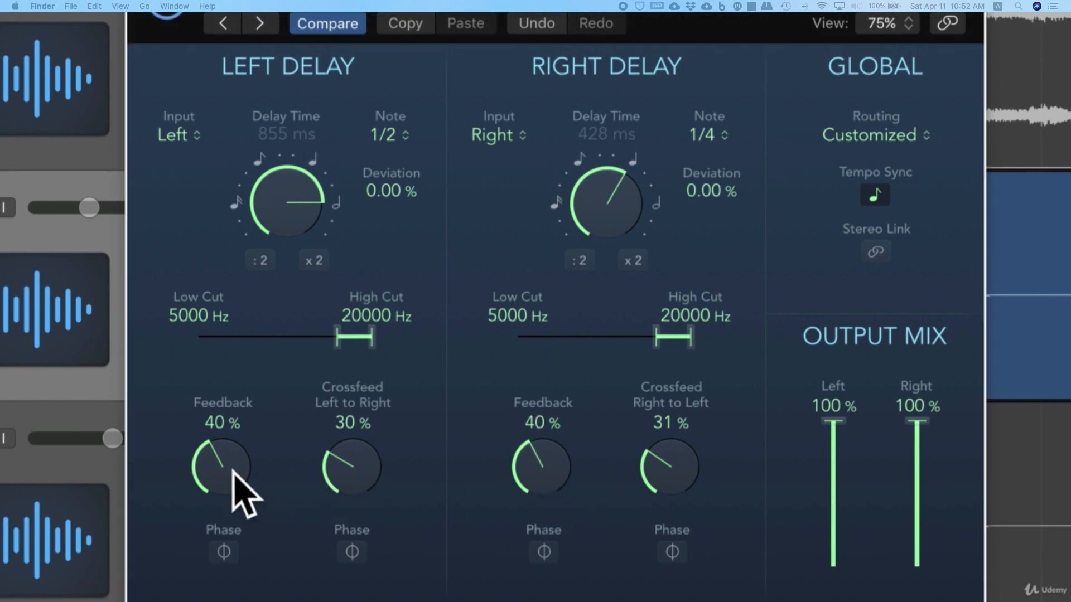
pyautogui.moveTo(232, 471)
pyautogui.mouseDown()
pyautogui.moveTo(215, 425)
pyautogui.moveTo(222, 474)
pyautogui.moveTo(216, 441)
pyautogui.moveTo(216, 466)
pyautogui.mouseUp()
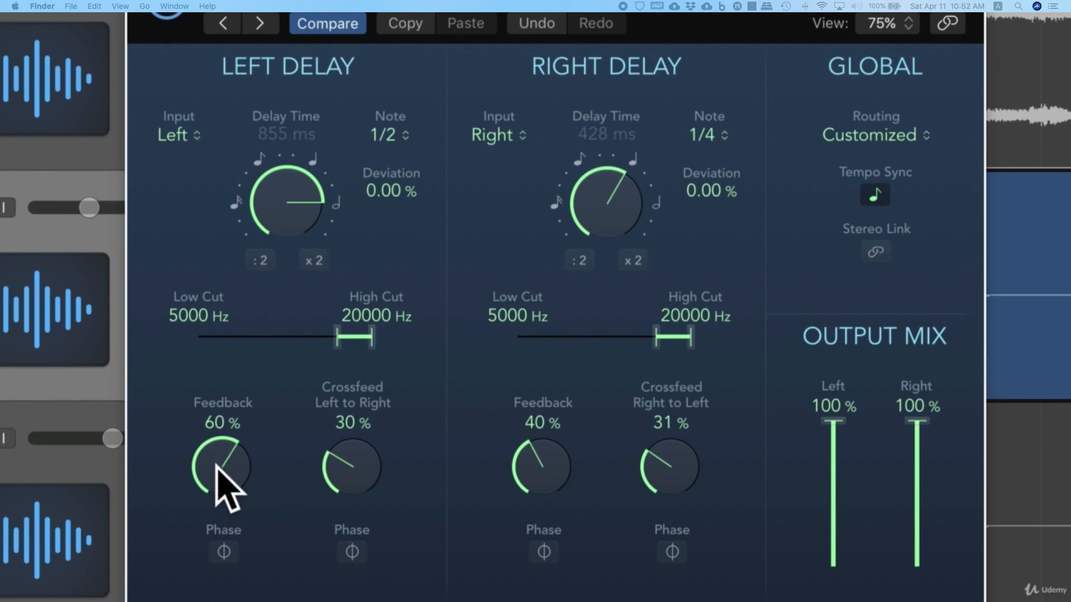
pyautogui.moveTo(542, 459); pyautogui.dragTo(534, 484)
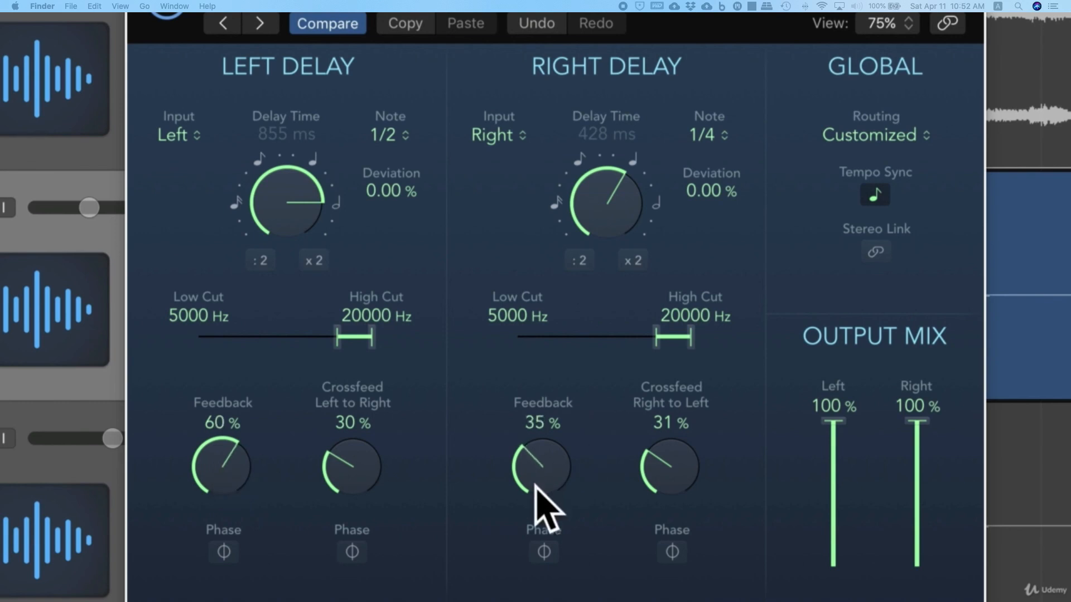
# - Set the crossfeed to 20% left to right and 21% right to left, and the left delay's feedback to 45%
pyautogui.moveTo(369, 473); pyautogui.dragTo(364, 503)
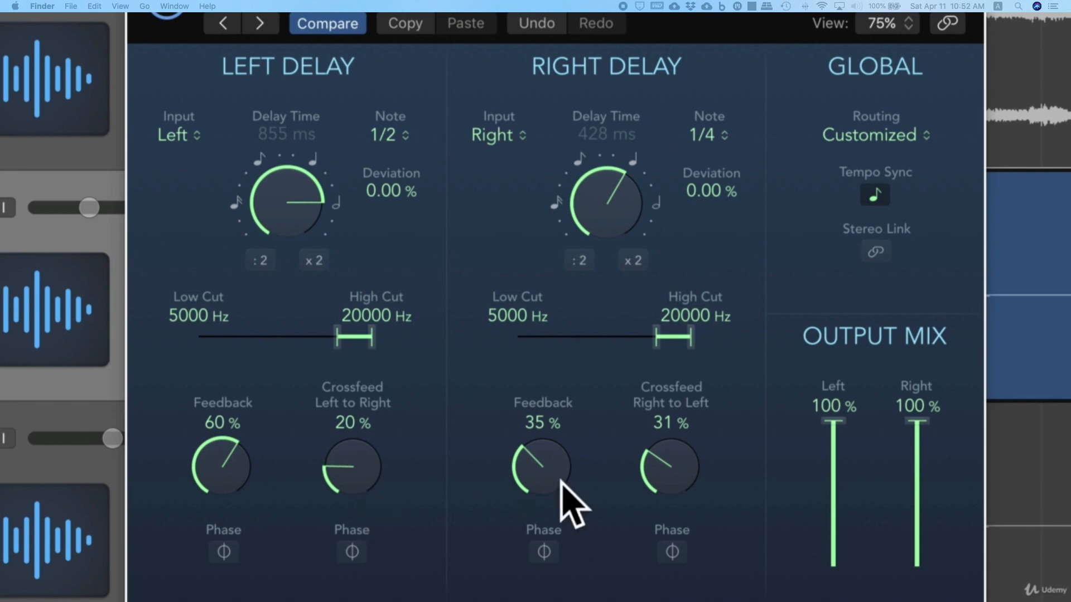
pyautogui.moveTo(667, 478); pyautogui.dragTo(669, 514)
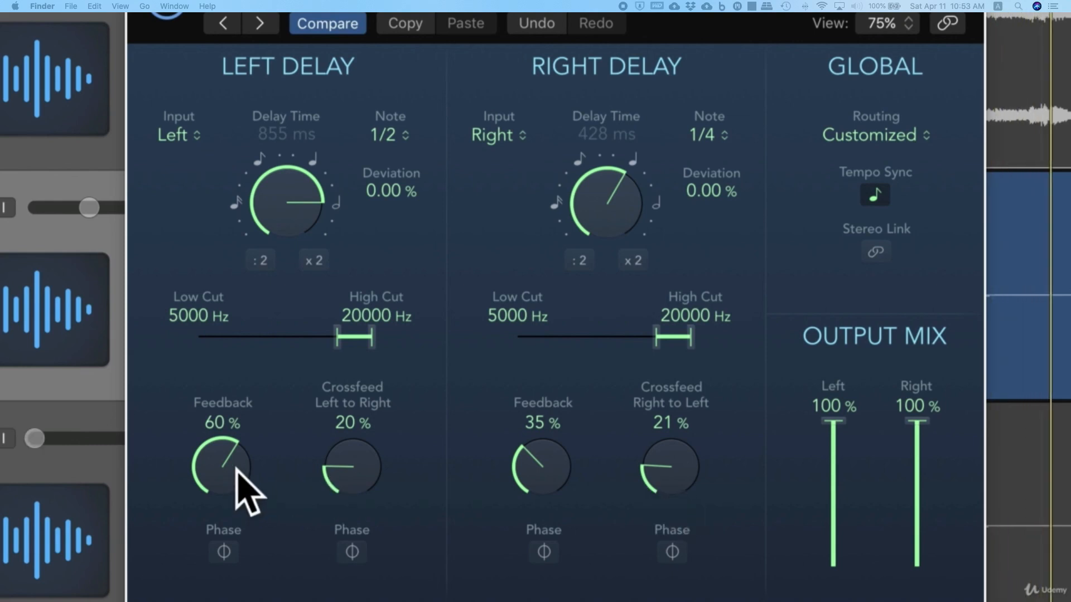
pyautogui.moveTo(234, 472); pyautogui.dragTo(233, 514)
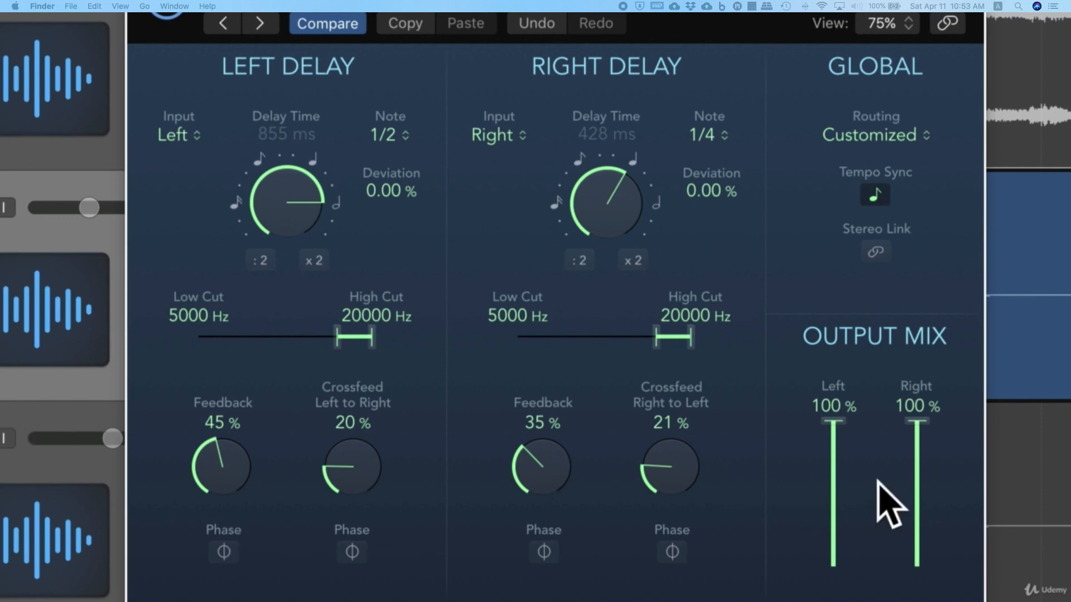
# - Set the right delay's output mix to 70%, its low cut to 8400 Hz and its feedback to 45%
pyautogui.moveTo(918, 425); pyautogui.dragTo(917, 471)
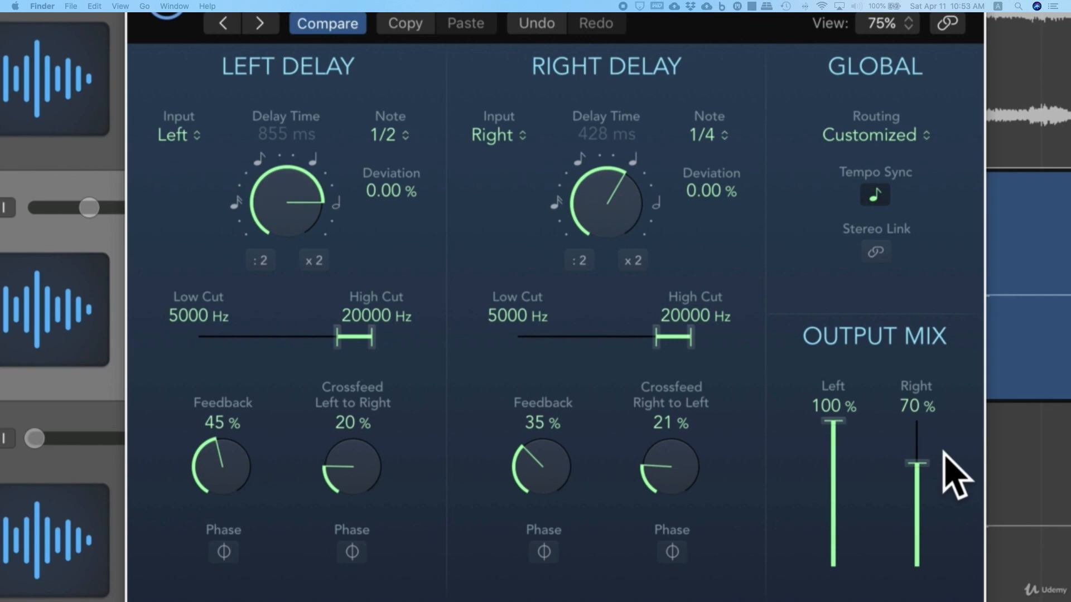
pyautogui.moveTo(670, 341); pyautogui.dragTo(673, 342)
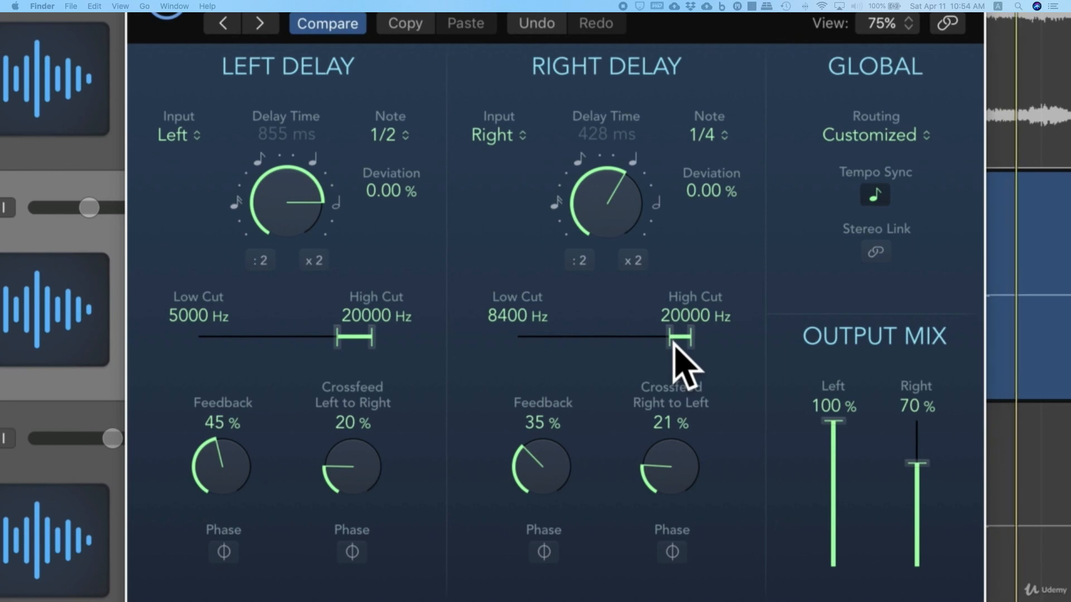
pyautogui.moveTo(549, 469); pyautogui.dragTo(548, 444)
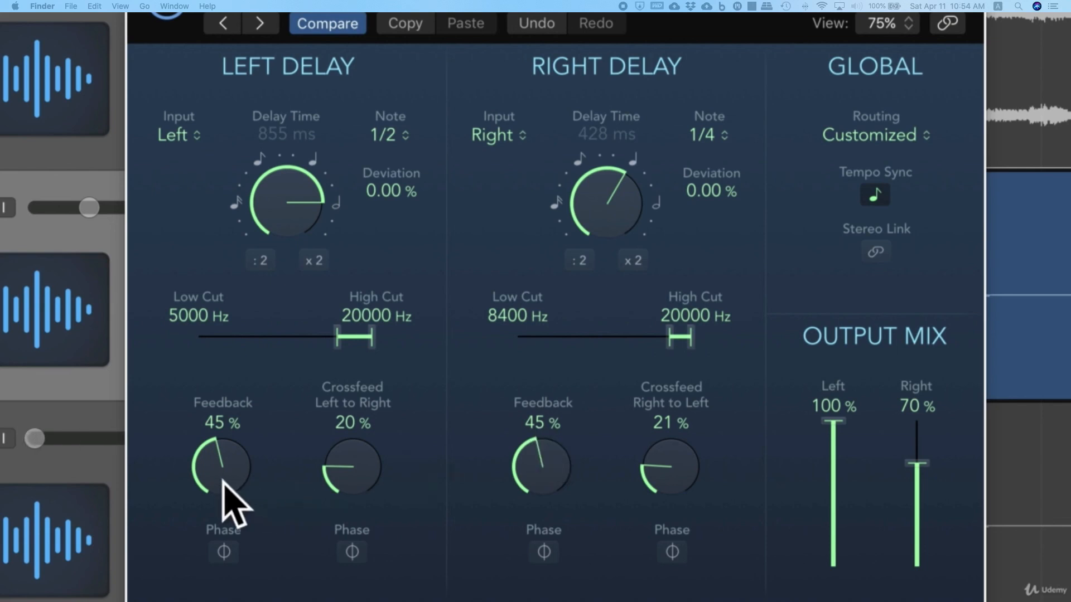
# - Set the left delay's feedback to 35% and lower its output mix slightly
pyautogui.moveTo(221, 483); pyautogui.dragTo(223, 509)
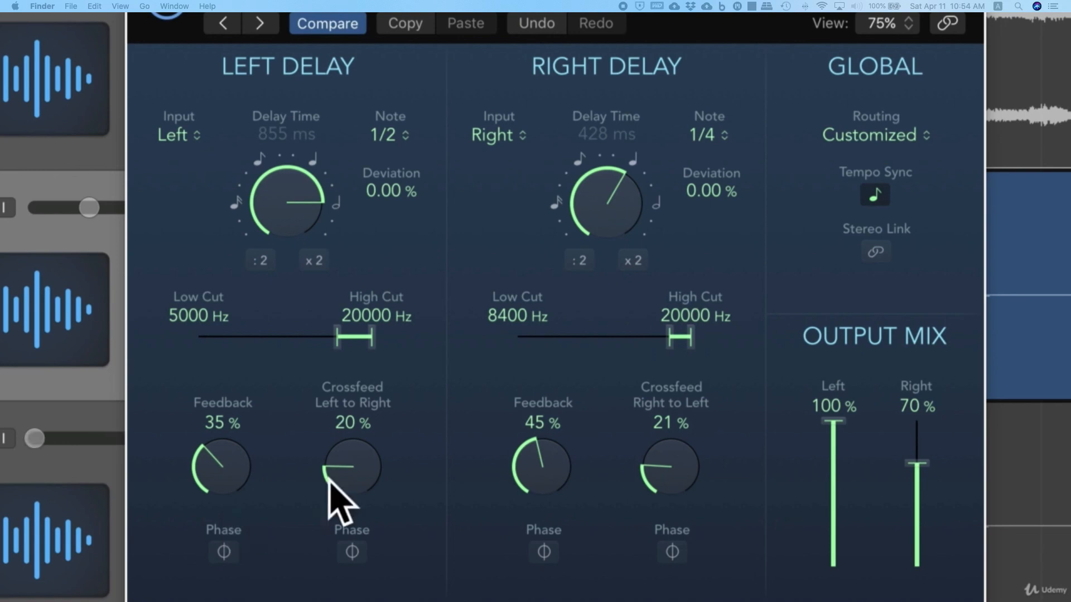
pyautogui.moveTo(831, 425); pyautogui.dragTo(830, 437)
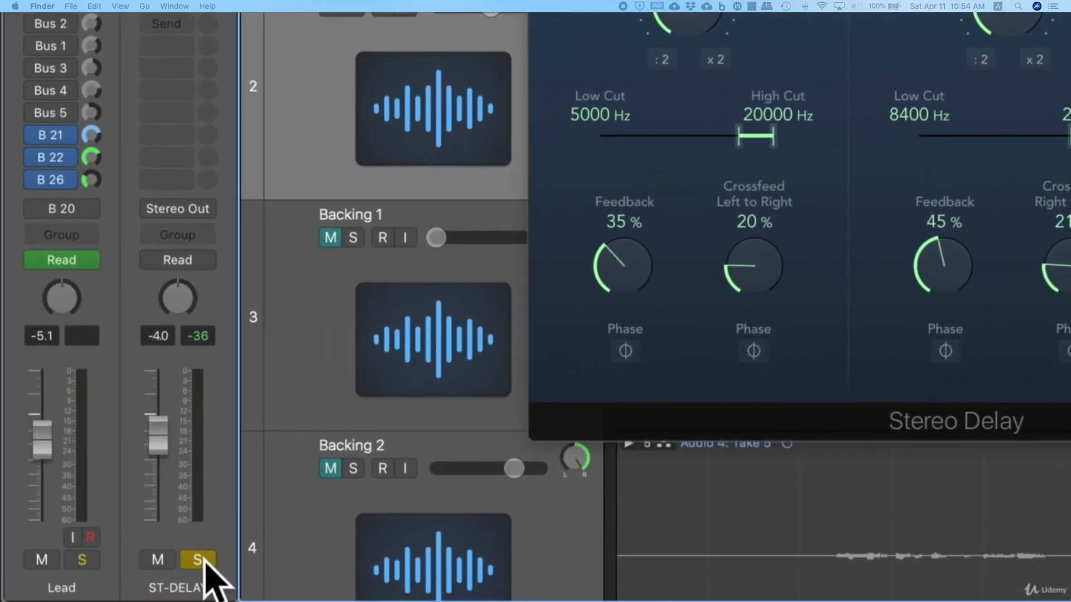
# - Unsolo ST-DELAY, play the song and set the delay's volume to -4.4 dB
pyautogui.click(198, 560)
pyautogui.moveTo(159, 444); pyautogui.dragTo(165, 444)
pyautogui.press('space')
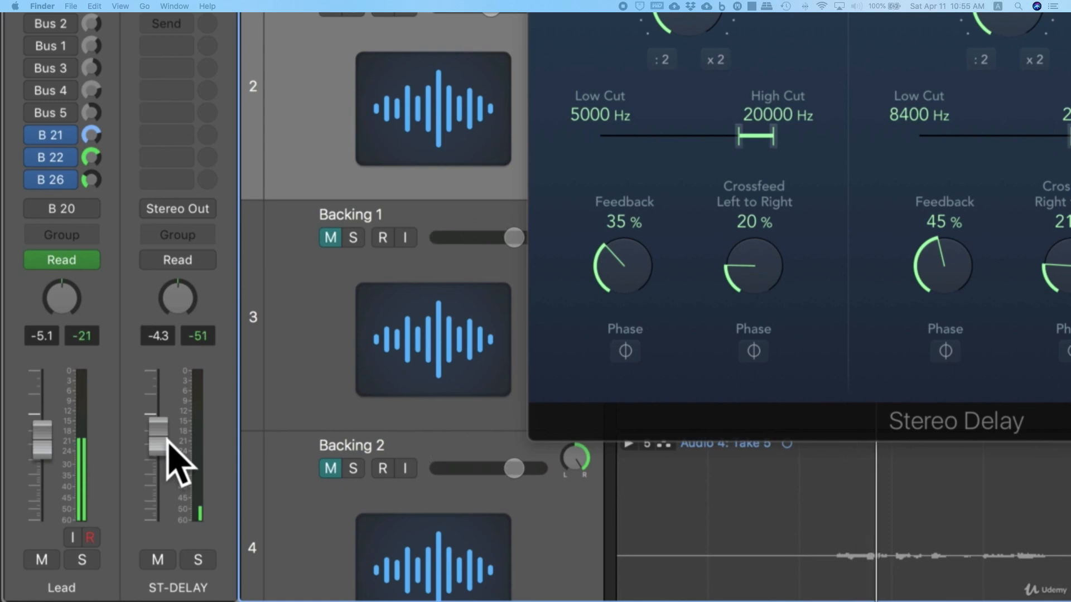
pyautogui.moveTo(166, 439); pyautogui.dragTo(171, 461)
# - Mute and unmute ST-DELAY to hear the vocal without and with delay, and fine-tune its fader
pyautogui.click(158, 559)
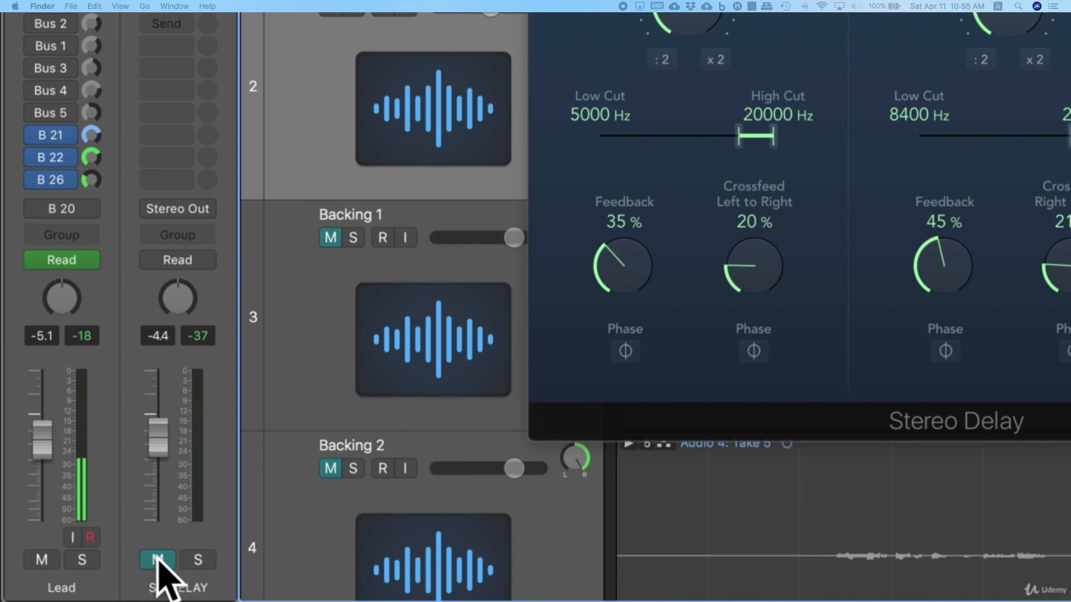
pyautogui.click(158, 560)
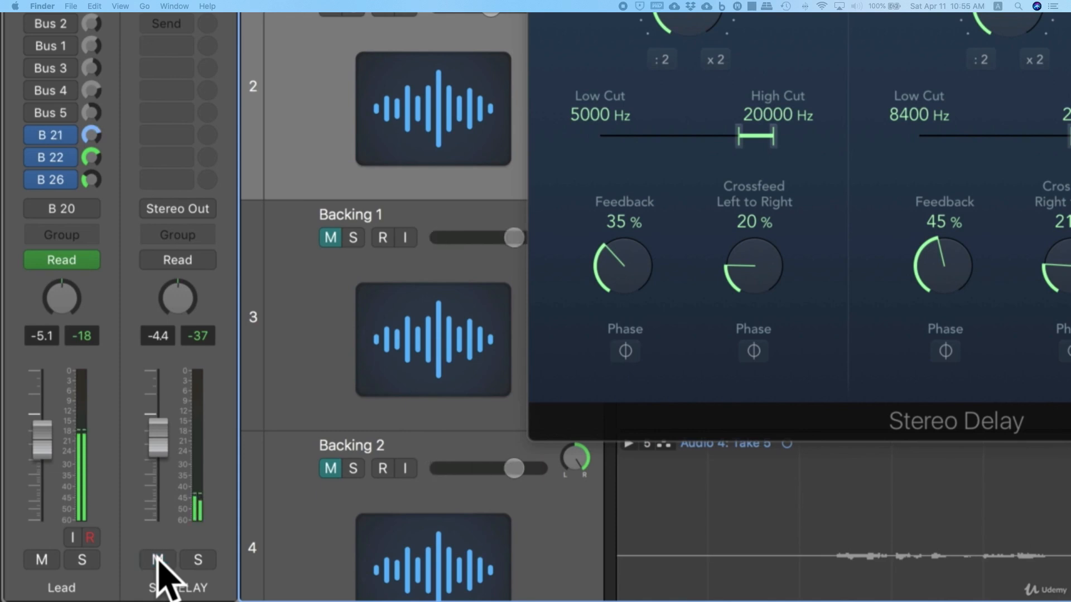
pyautogui.moveTo(158, 454); pyautogui.dragTo(158, 455)
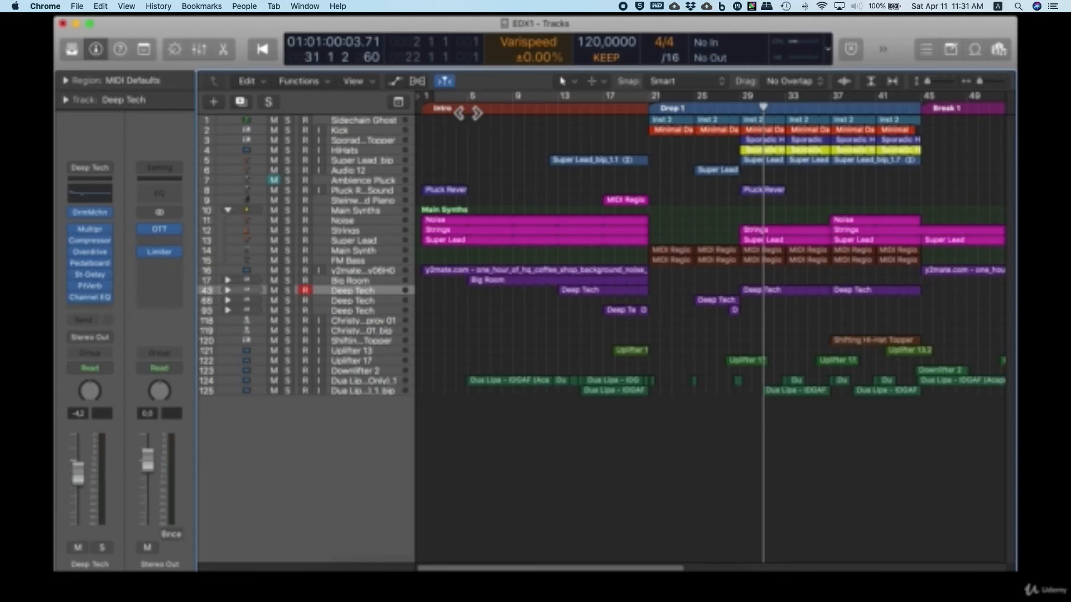
# - Move the EDX1 project's playhead to the start and choose the Custom display mode for the LCD
pyautogui.click(466, 109)
pyautogui.click(422, 109)
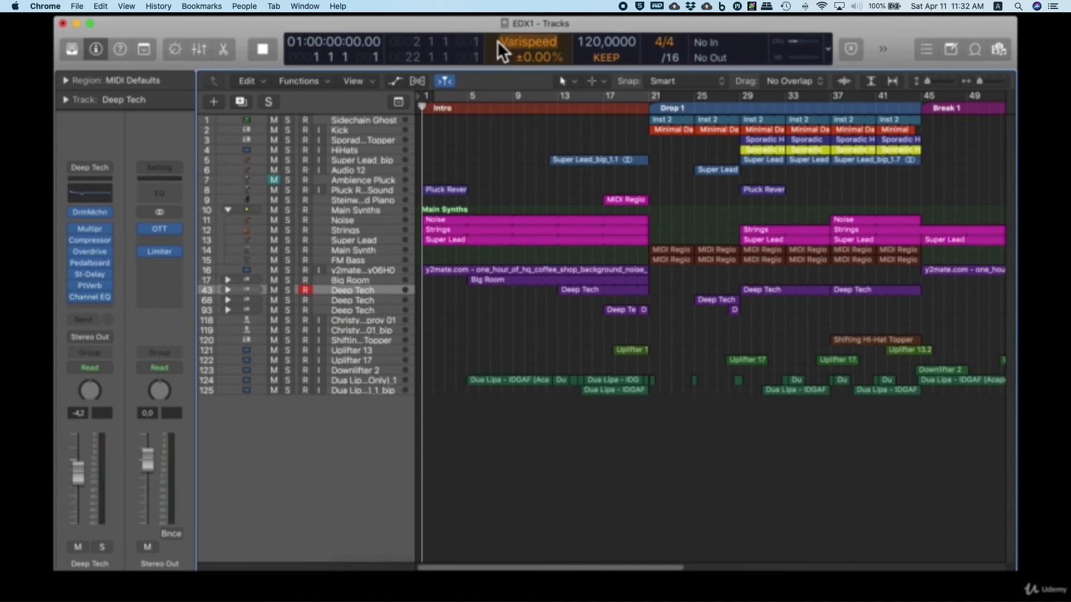
pyautogui.click(827, 41)
pyautogui.click(831, 65)
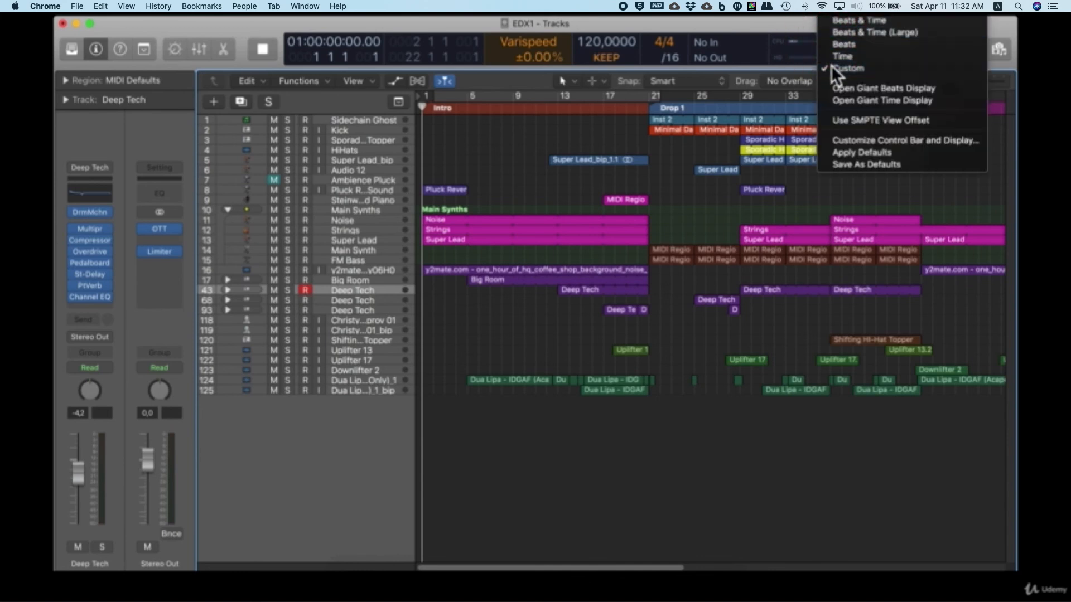
# - Open the control bar and display customization, check that Varispeed is enabled for the LCD, and accept the settings
pyautogui.rightClick(749, 43)
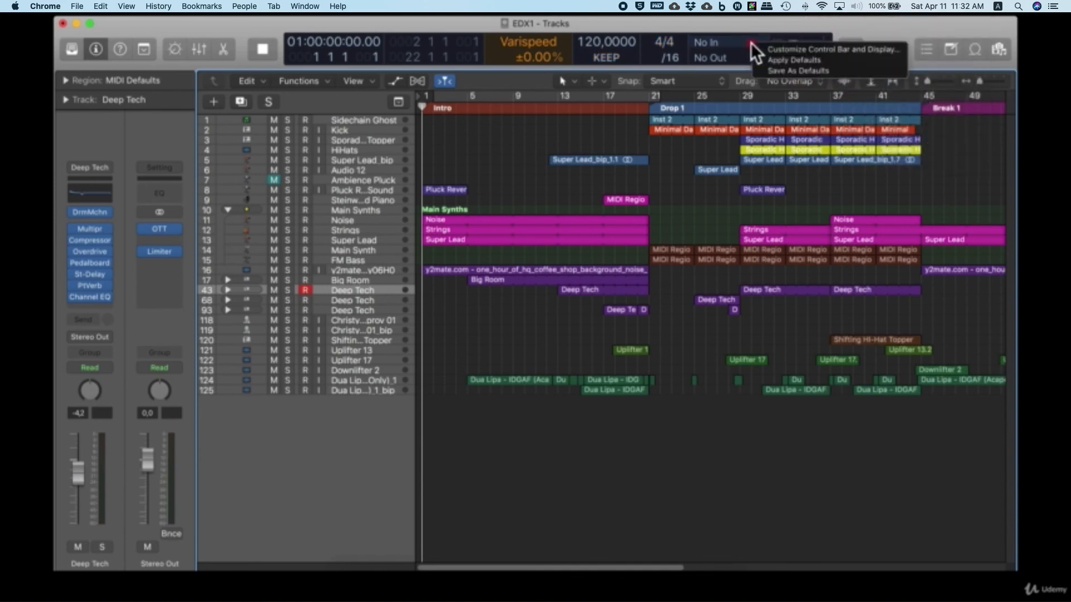
pyautogui.click(792, 48)
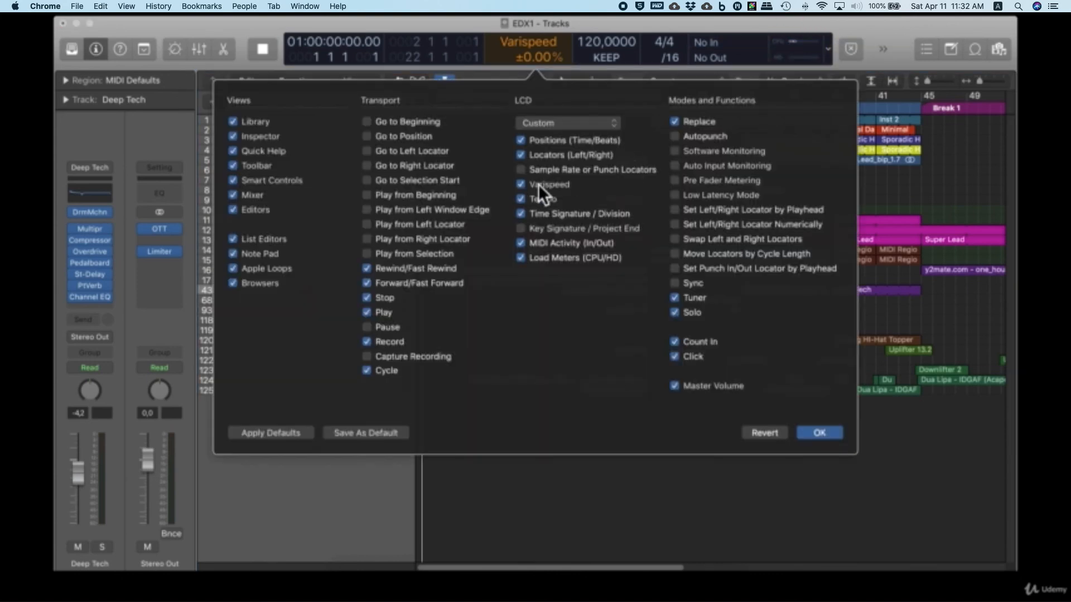
pyautogui.click(818, 434)
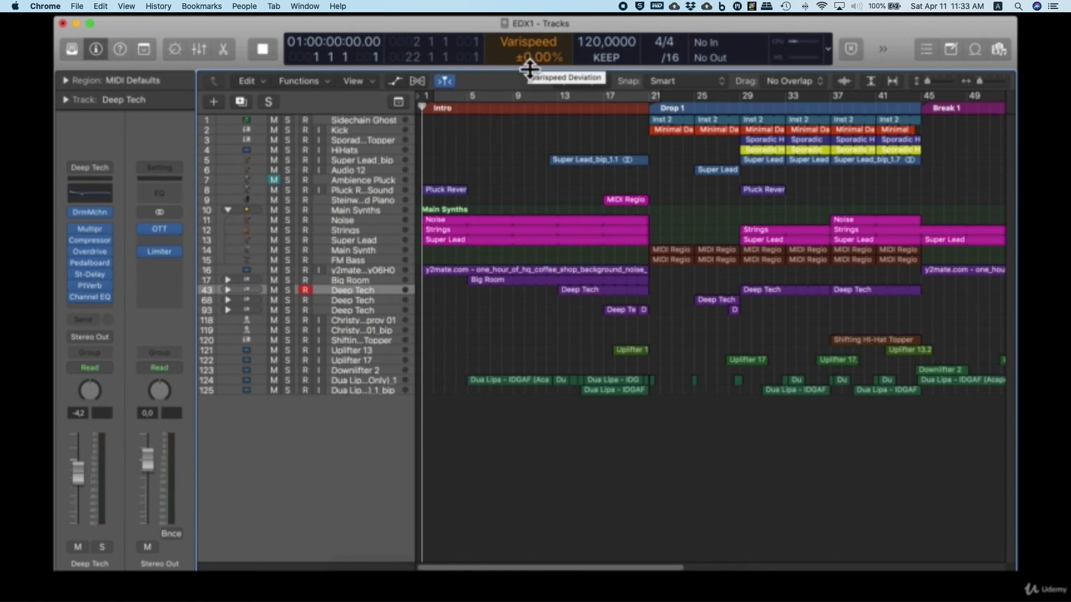
# - Play the song from the start, set Varispeed to +2.00% while listening, and stop playback
pyautogui.press('space')
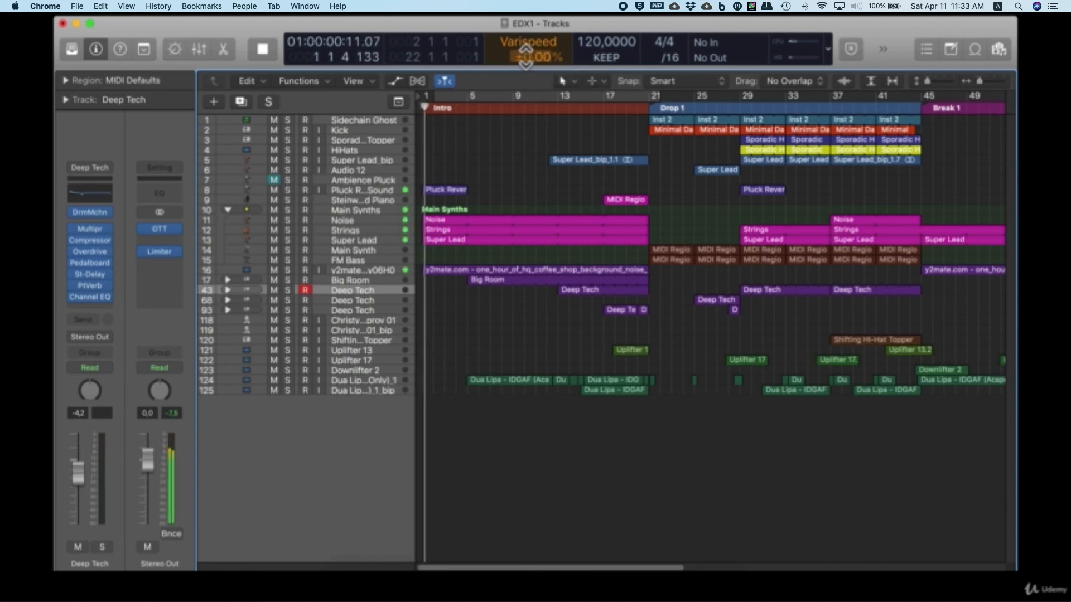
pyautogui.click(523, 54)
pyautogui.moveTo(524, 53); pyautogui.dragTo(520, 47)
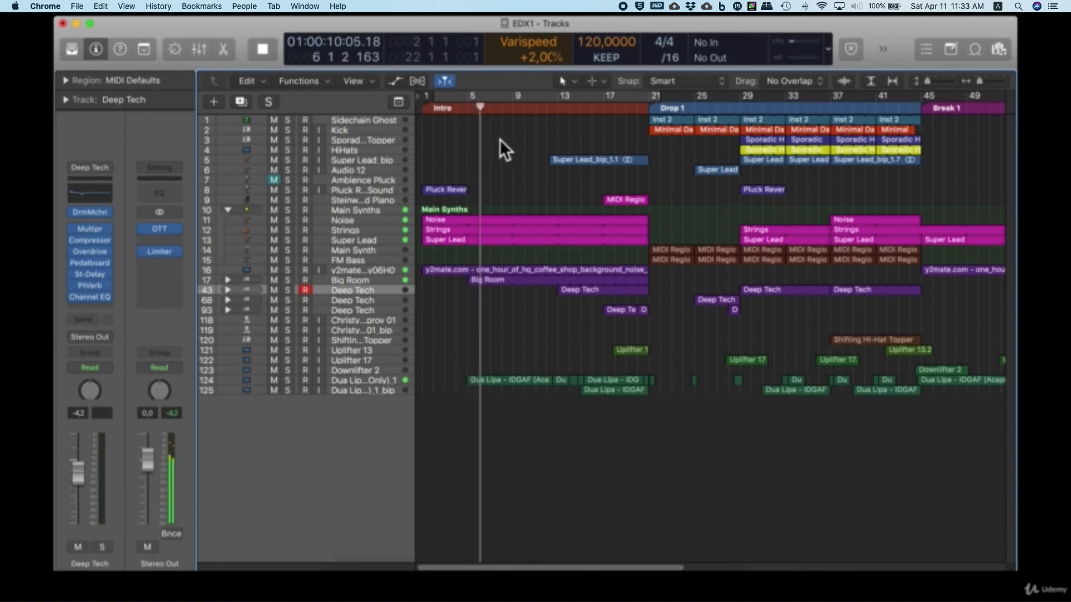
pyautogui.press('space')
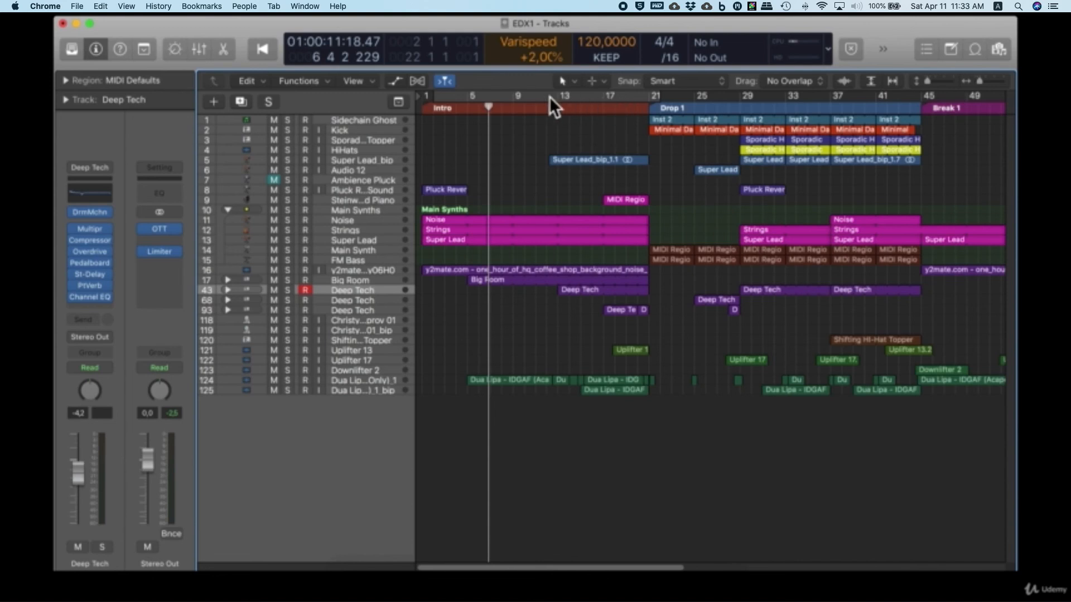
# - Turn on the cycle area and stretch it over the whole song, from bar 1 to bar 113
pyautogui.click(490, 95)
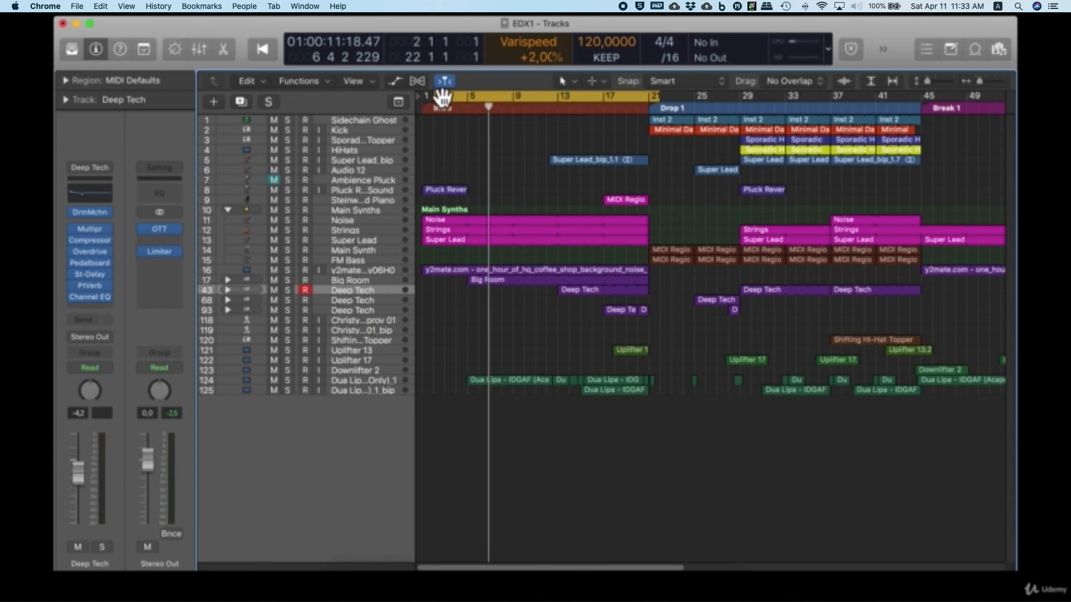
pyautogui.moveTo(442, 92); pyautogui.dragTo(424, 95)
pyautogui.press('super+Left')
pyautogui.press('super+Left')
pyautogui.press('super+Left')
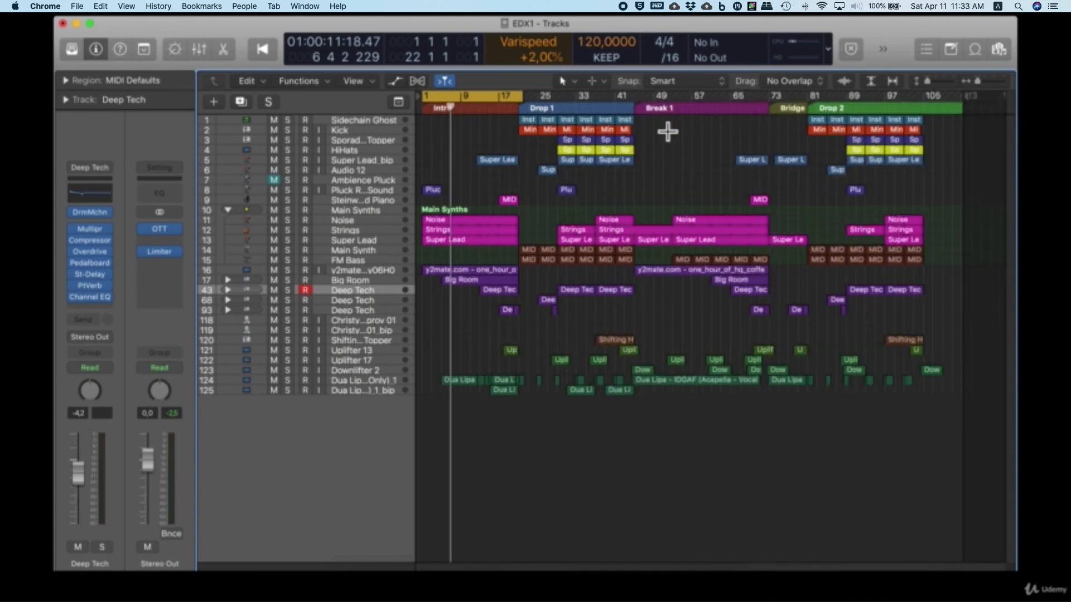
pyautogui.moveTo(518, 102); pyautogui.dragTo(973, 105)
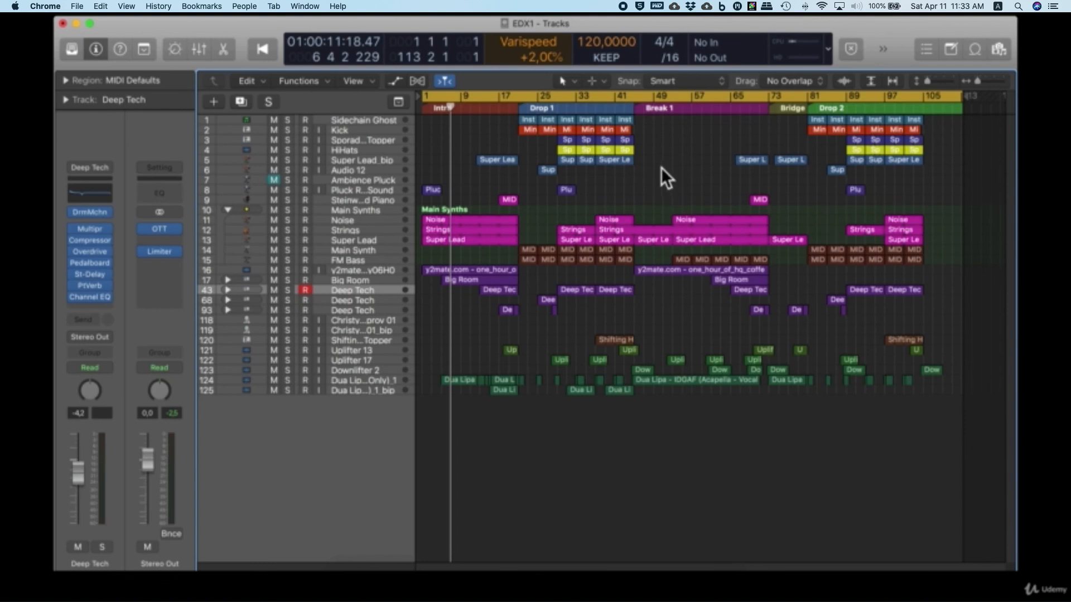
# - Show the mixer and bring its first channel strips into view, starting with the Sidechain Ghost channel
pyautogui.press('x')
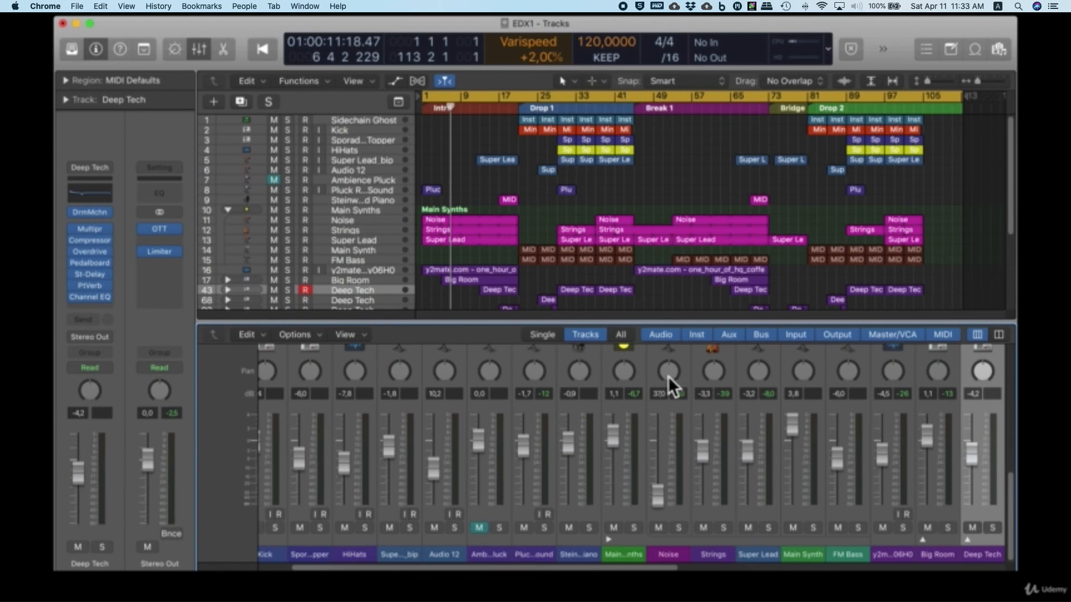
pyautogui.moveTo(654, 568); pyautogui.dragTo(490, 567)
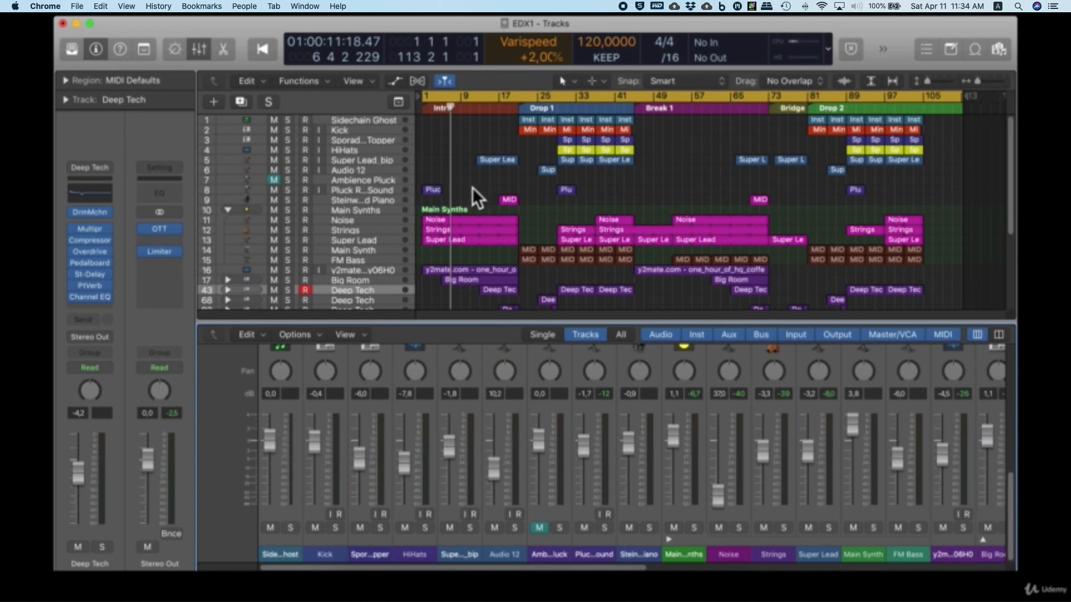
# - Play the song through the Intro and lower the Steinway Grand Piano channel's volume to -5.5 dB
pyautogui.click(688, 144)
pyautogui.press('space')
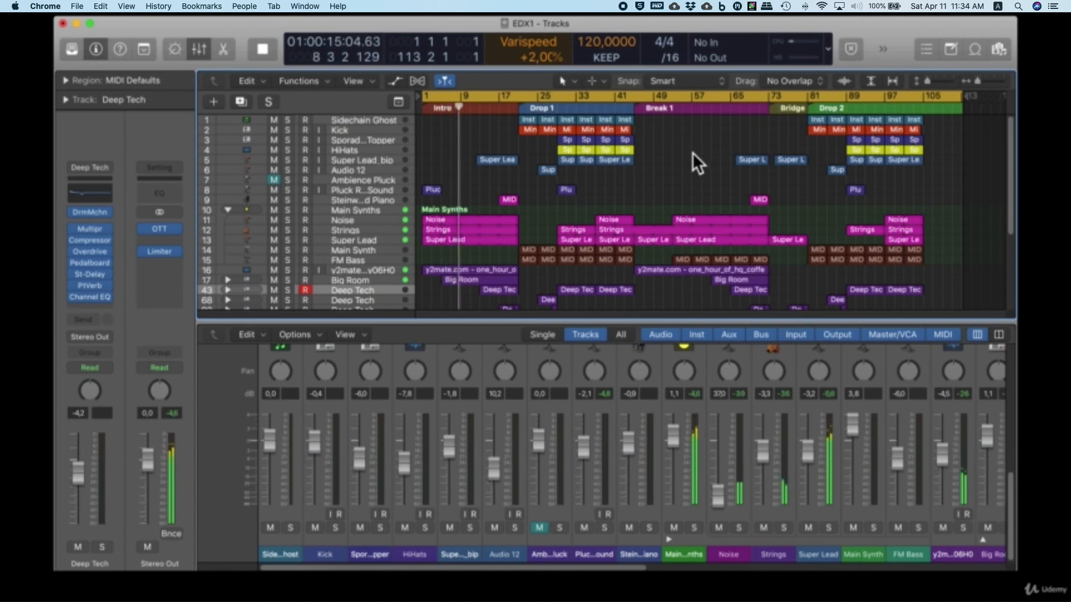
pyautogui.scroll(-3, 681, 162)
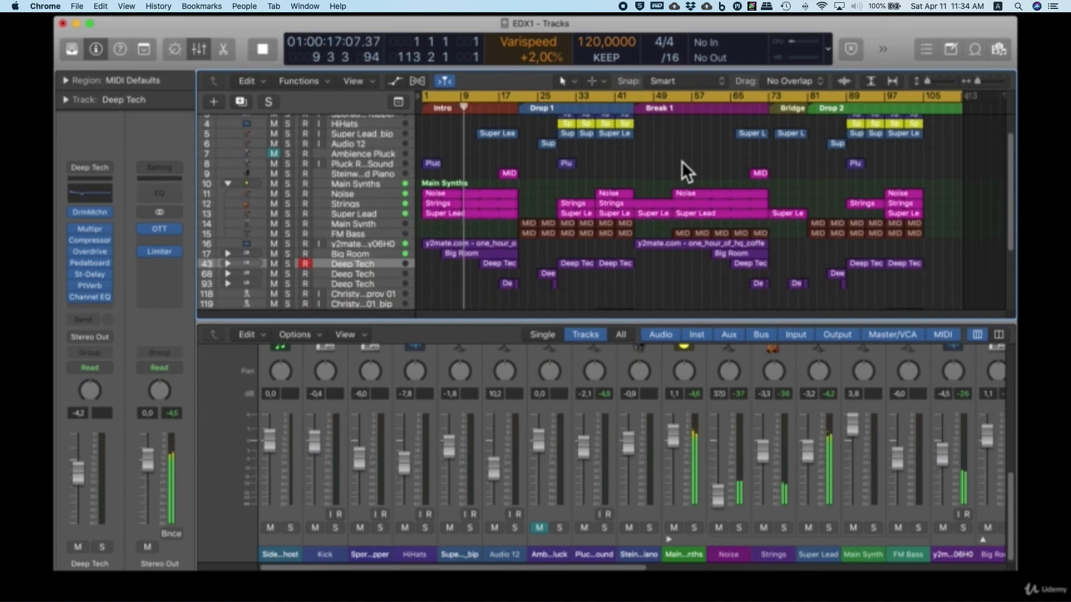
pyautogui.scroll(-3, 682, 162)
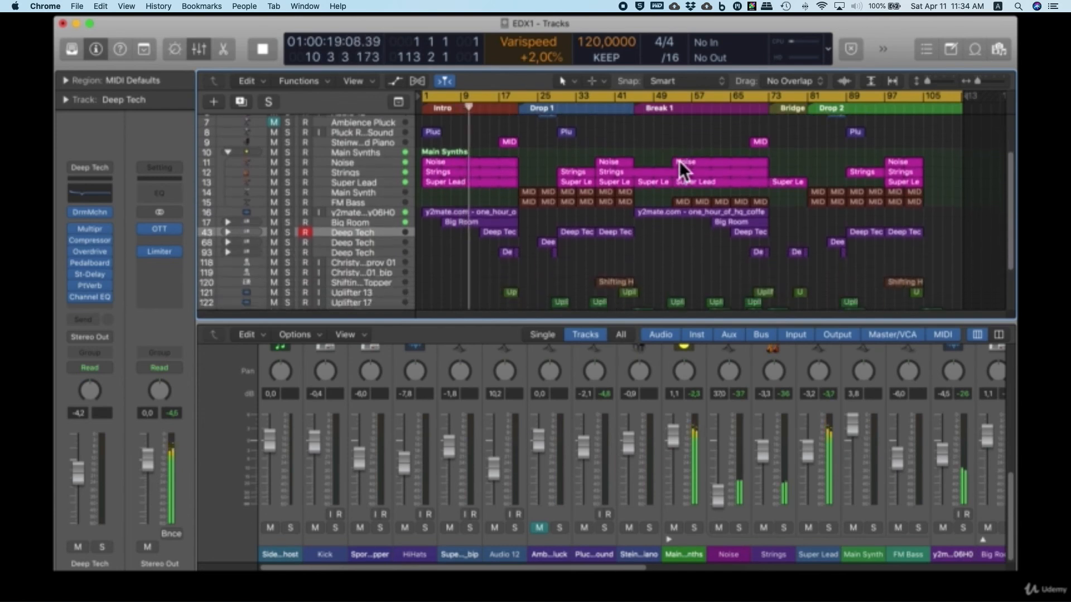
pyautogui.scroll(-1, 679, 161)
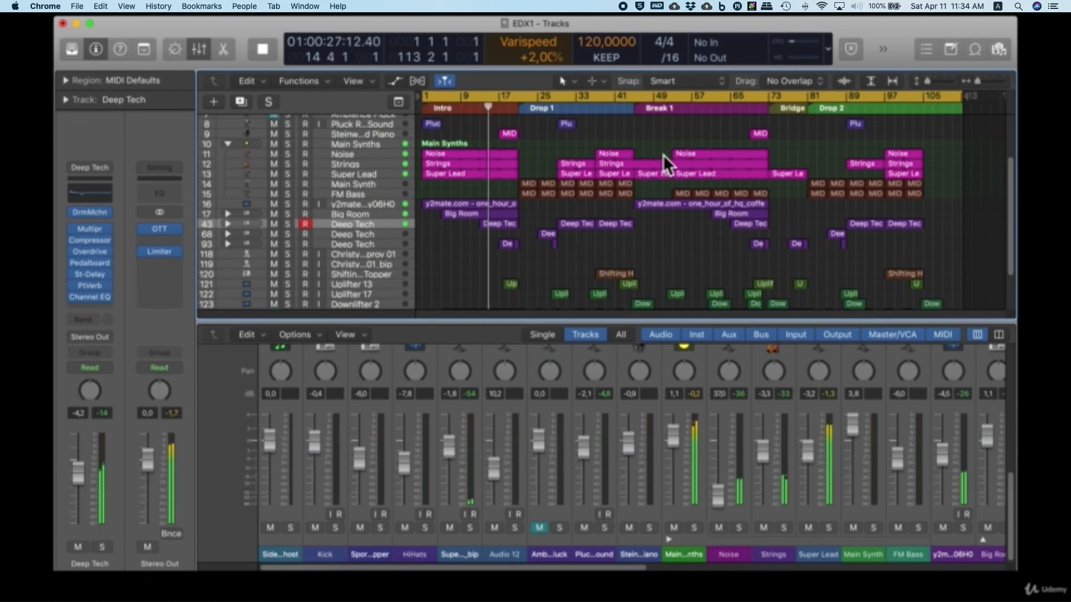
pyautogui.moveTo(717, 495); pyautogui.dragTo(718, 493)
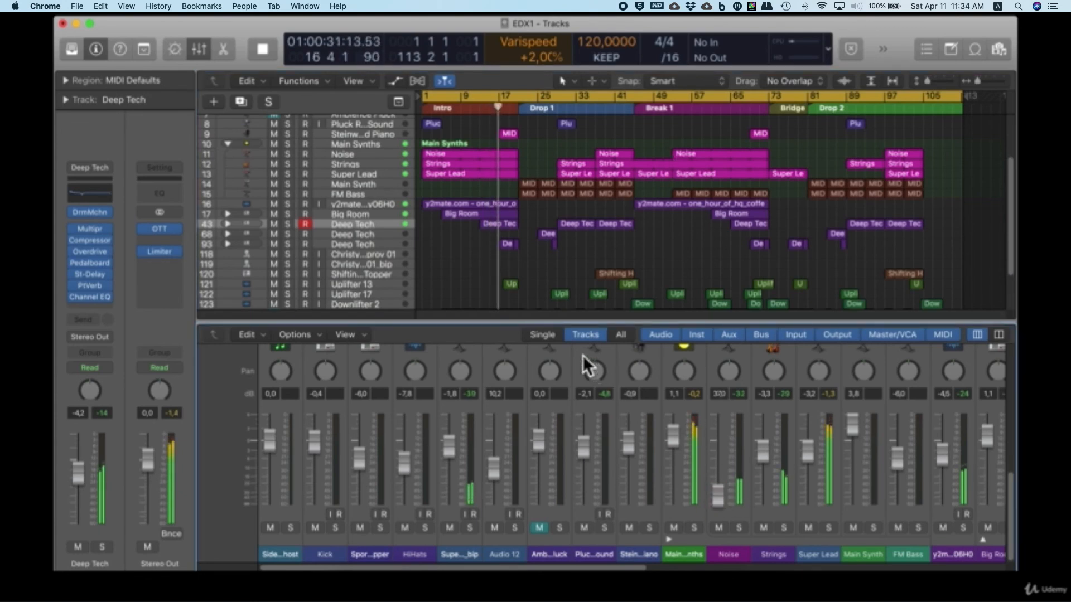
pyautogui.click(376, 134)
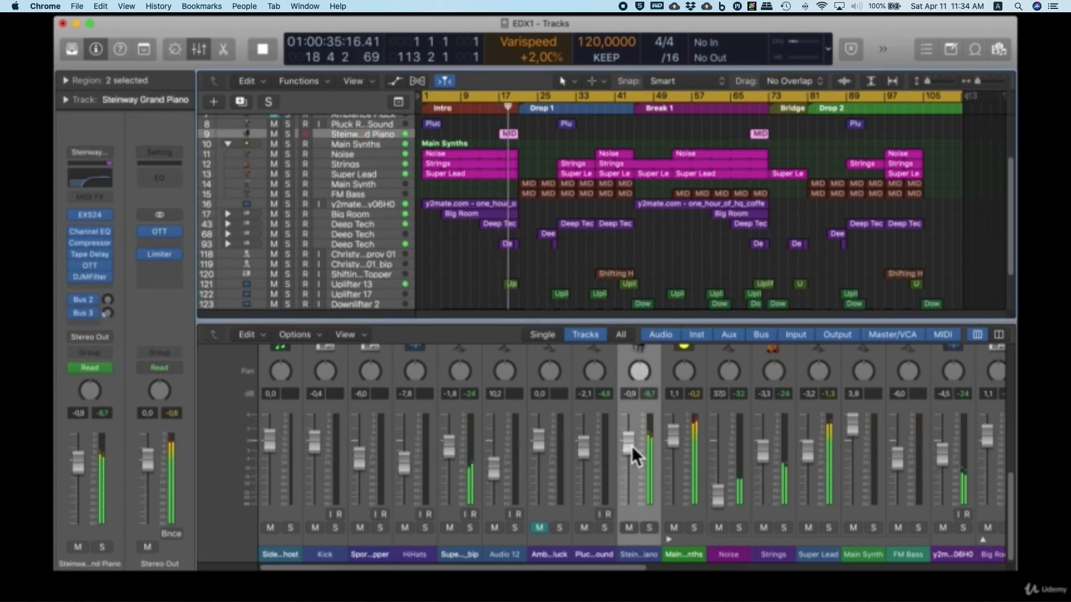
pyautogui.moveTo(631, 446); pyautogui.dragTo(630, 476)
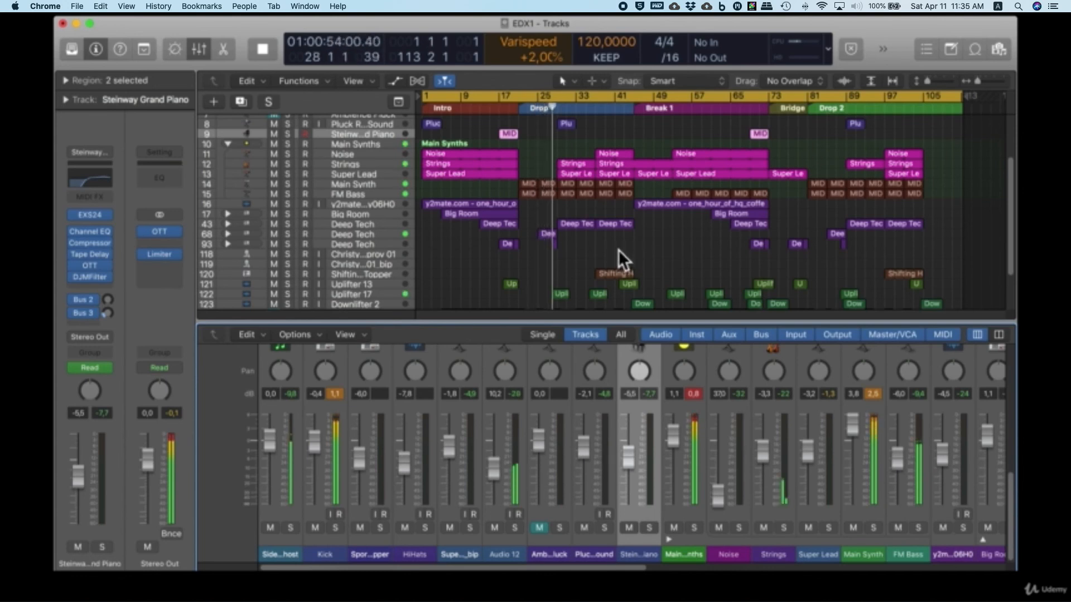
# - Lower the Pluck sound channel's volume to -5.6 dB and replay Drop 1 from about bar 28
pyautogui.scroll(4, 618, 249)
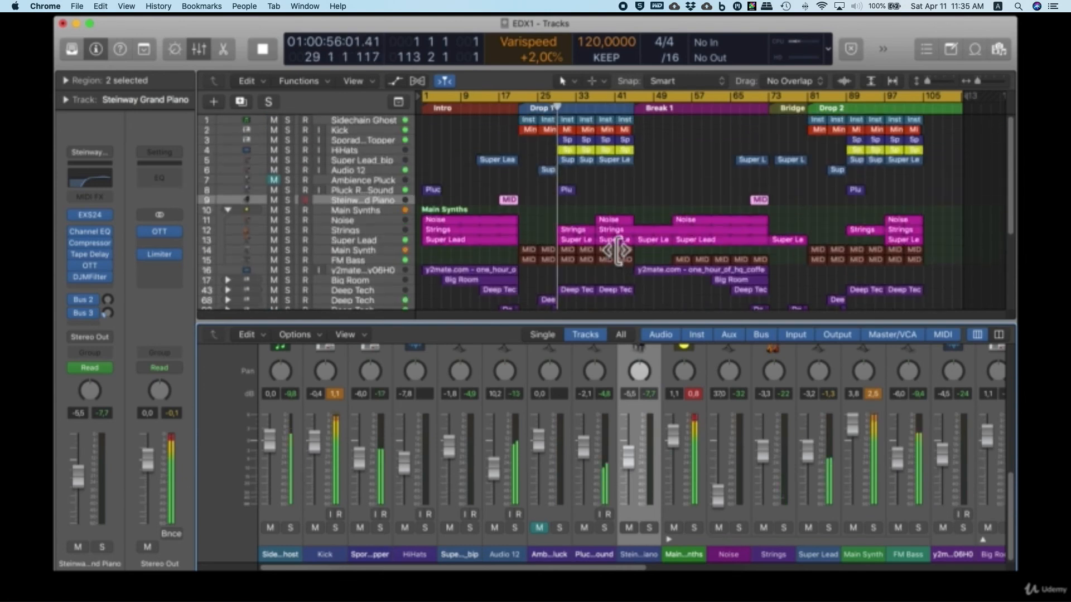
pyautogui.moveTo(582, 450); pyautogui.dragTo(578, 470)
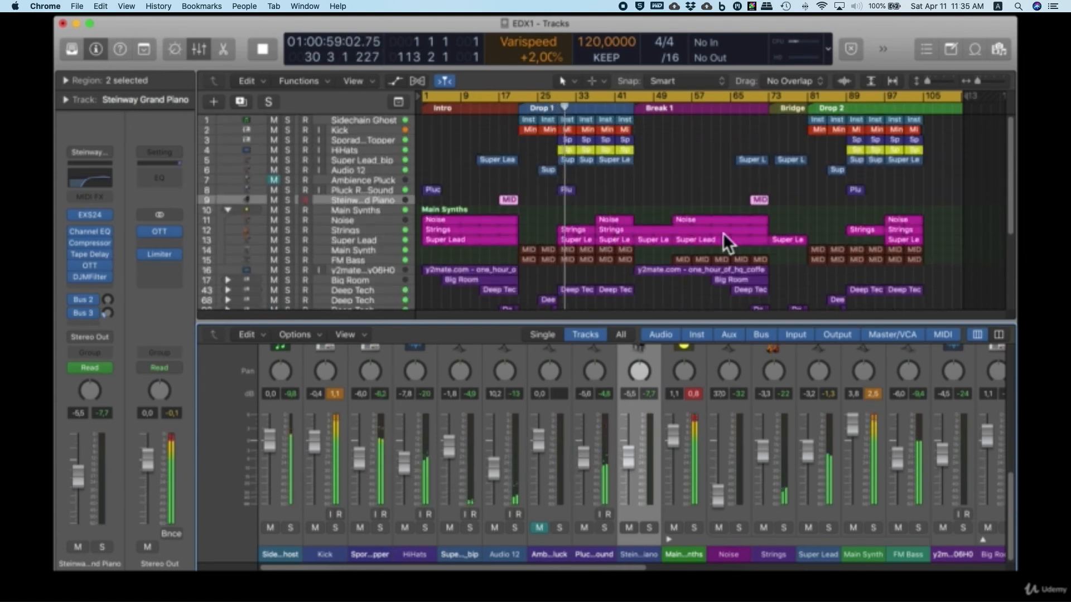
pyautogui.click(553, 107)
pyautogui.click(621, 179)
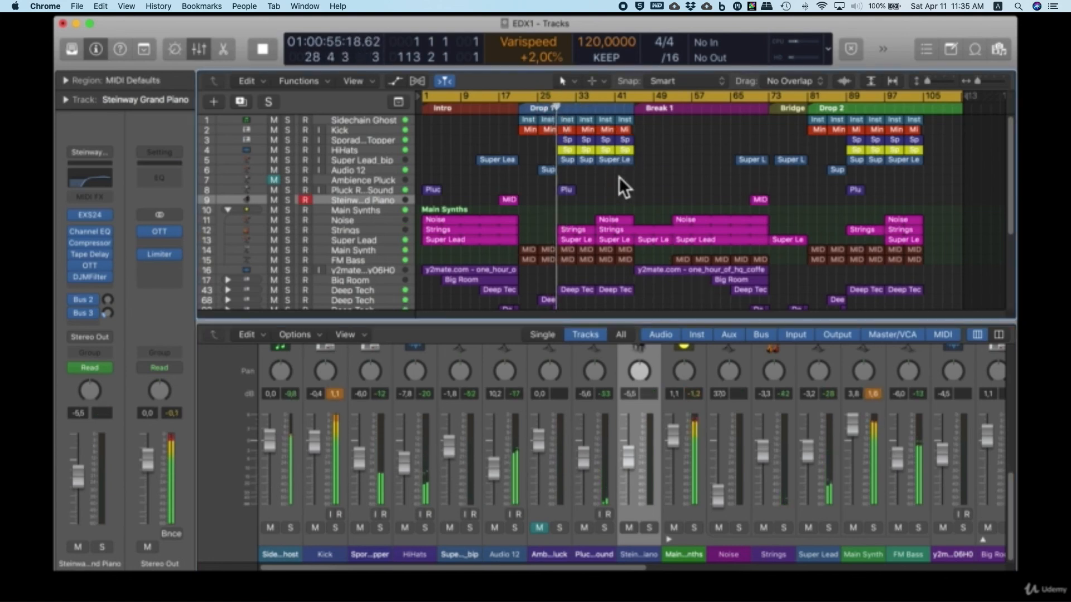
pyautogui.click(629, 179)
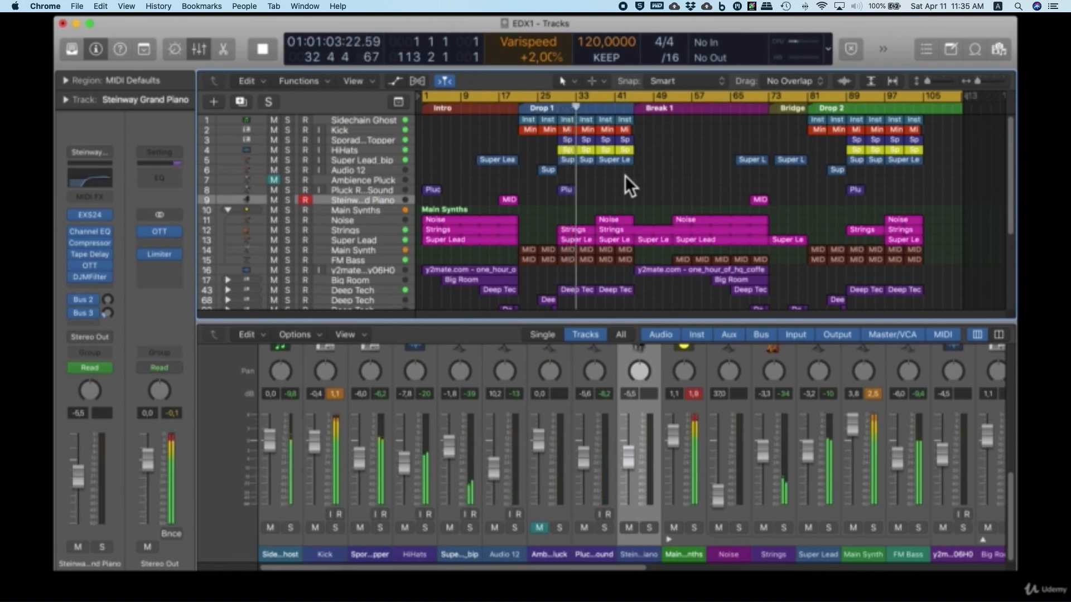
# - Check Drop 1 at a different listening volume and lower the Main Synth channel to 1.4 dB
pyautogui.press('XF86AudioLowerVolume')
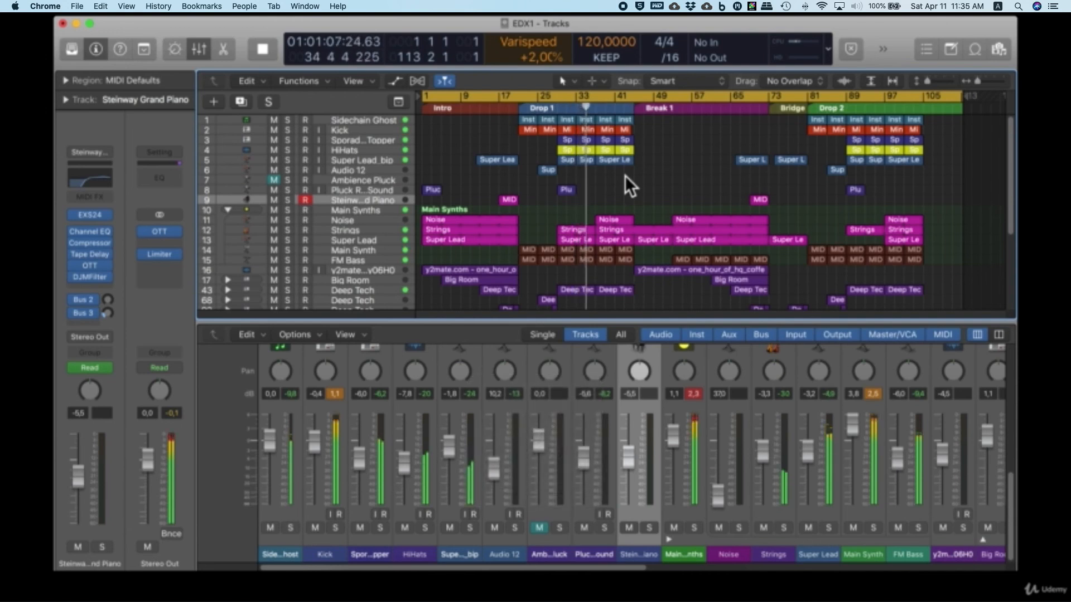
pyautogui.press('XF86AudioRaiseVolume')
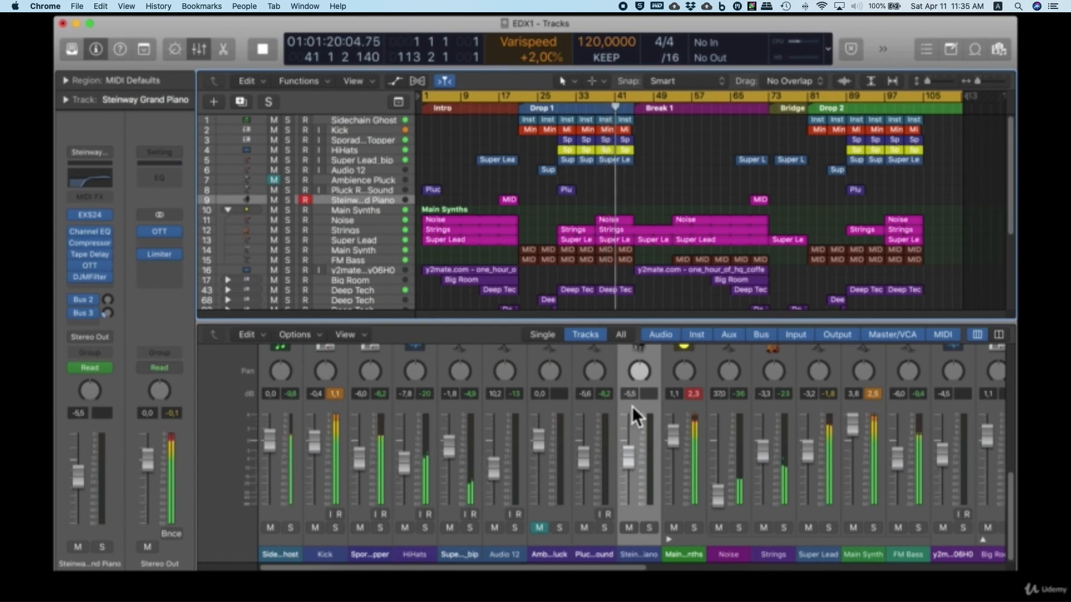
pyautogui.moveTo(854, 423); pyautogui.dragTo(853, 439)
pyautogui.click(671, 183)
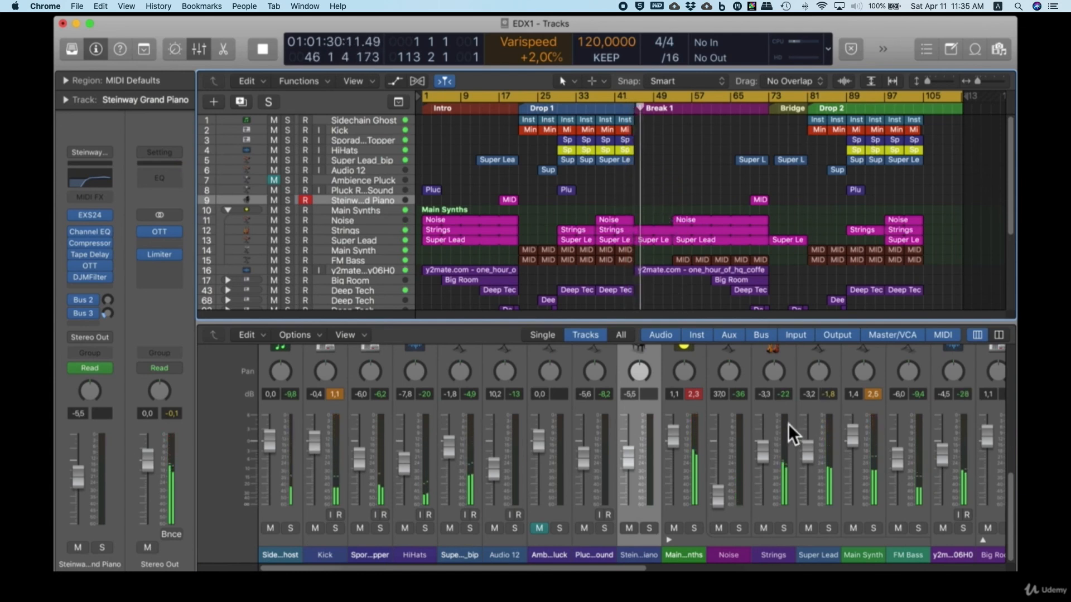
# - Show the Strings track's DJMFilter knob automation and drop it to 1169 Hz at the start of Break 1
pyautogui.click(339, 229)
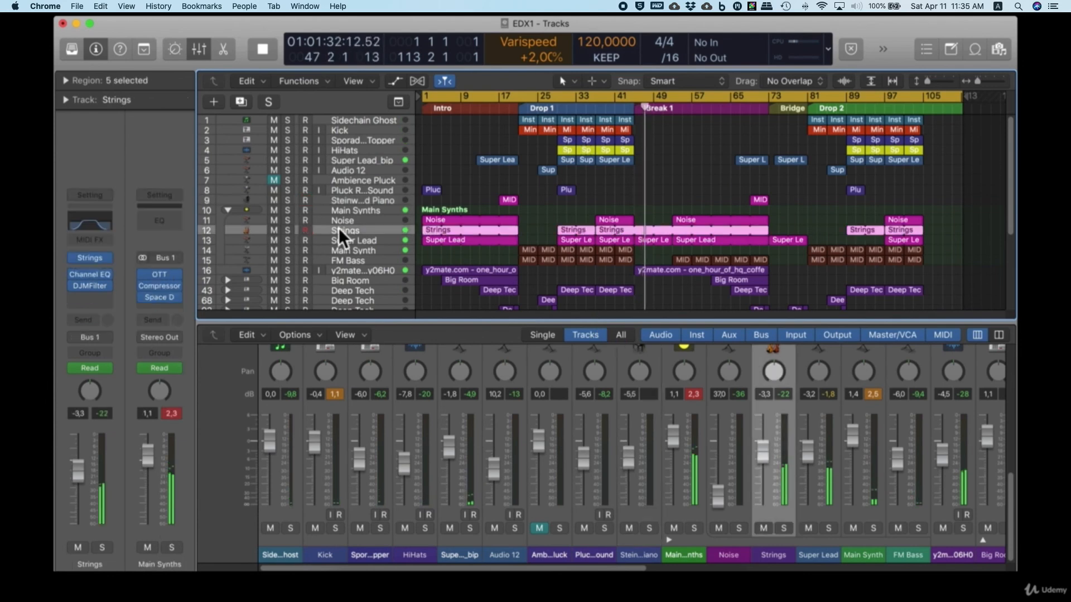
pyautogui.press('a')
pyautogui.press('z')
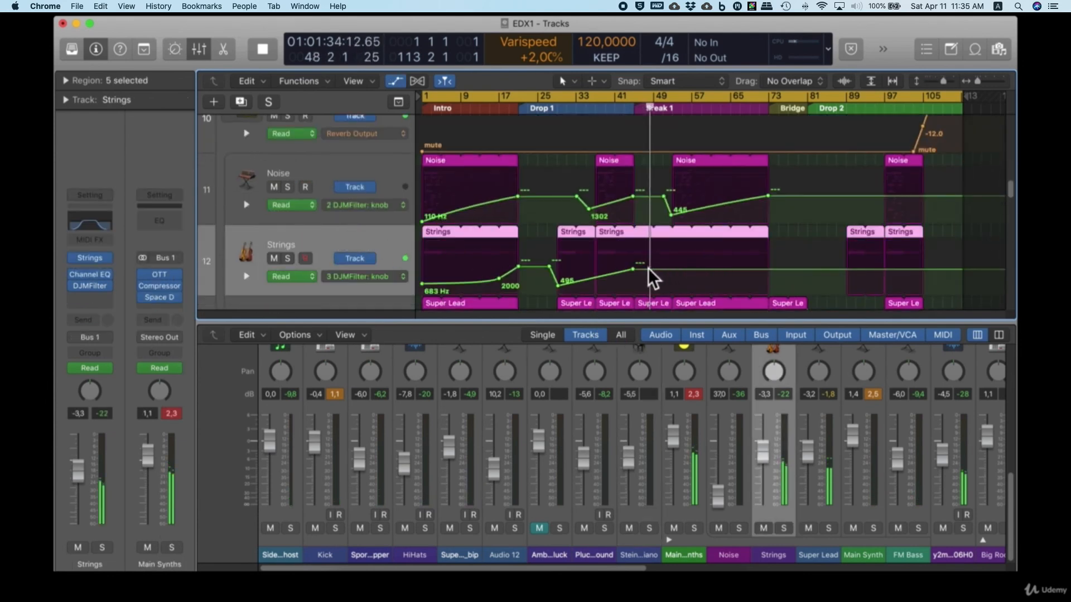
pyautogui.click(634, 268)
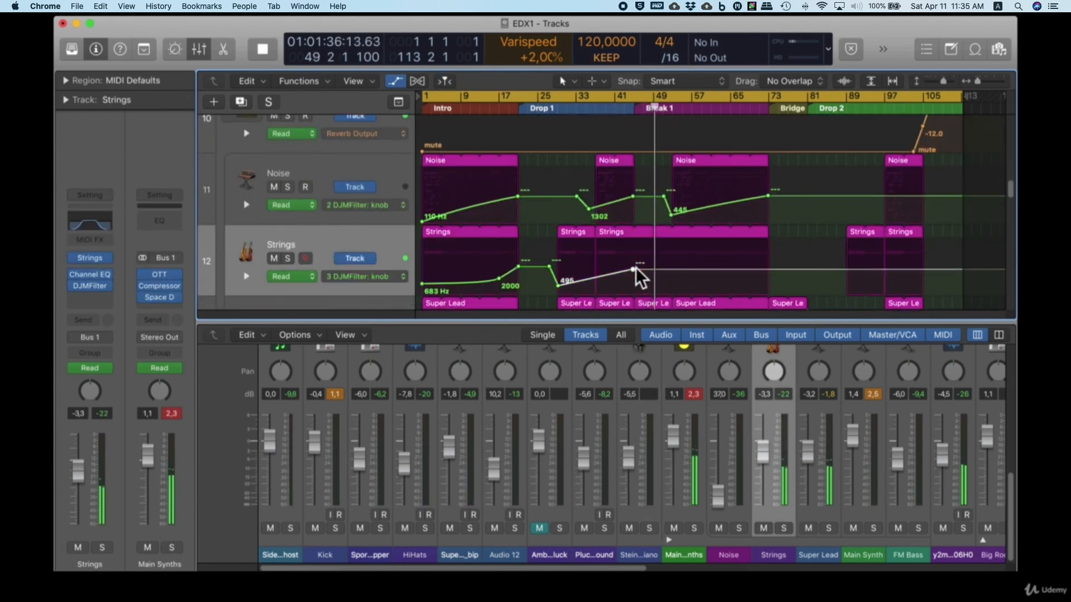
pyautogui.moveTo(638, 268); pyautogui.dragTo(634, 281)
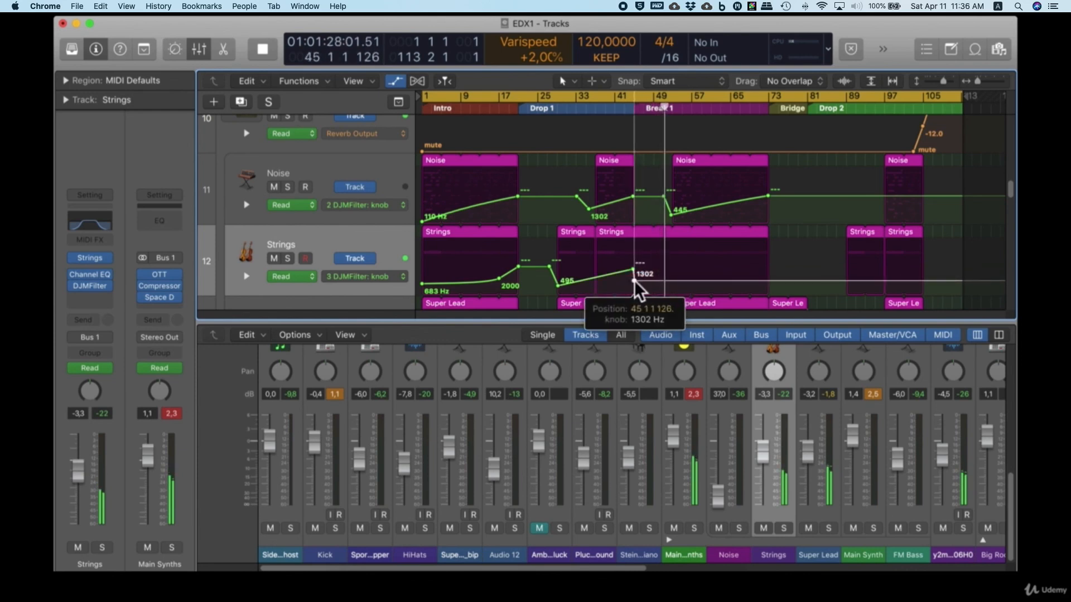
pyautogui.click(635, 281)
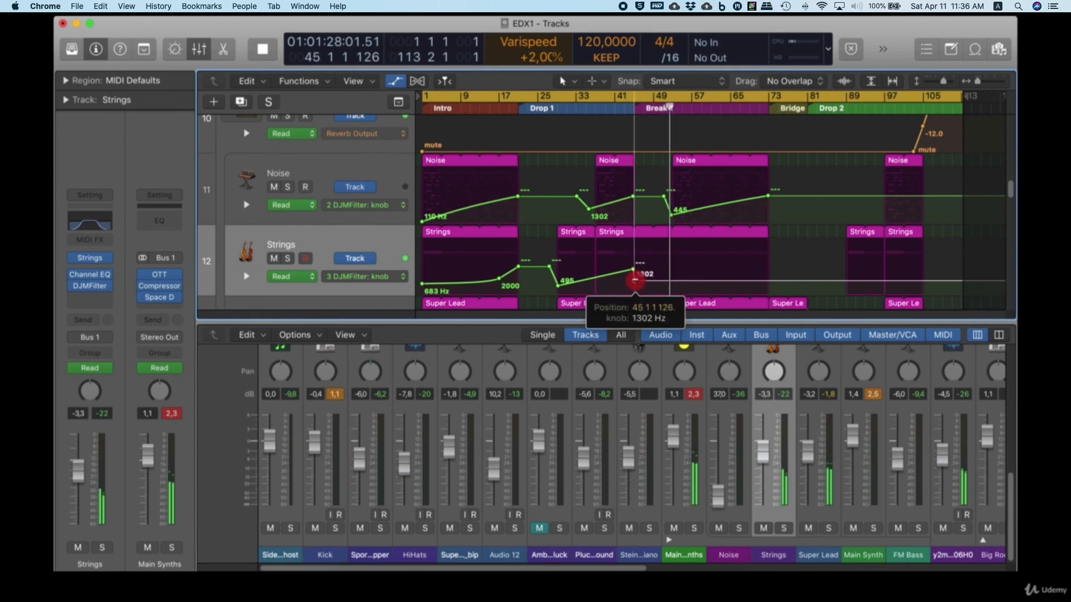
pyautogui.moveTo(634, 280); pyautogui.dragTo(634, 281)
pyautogui.click(635, 283)
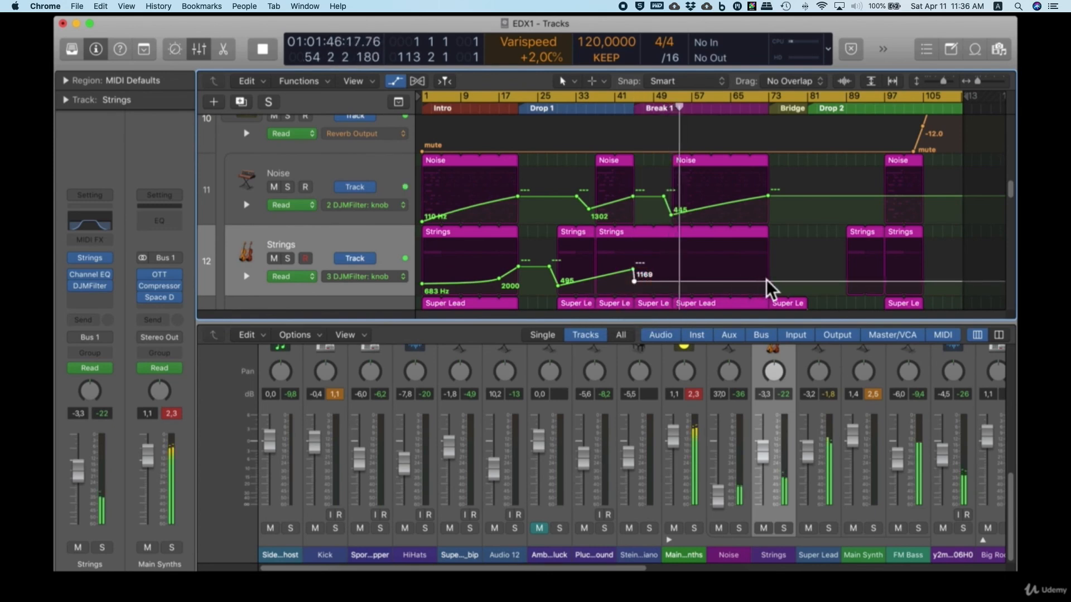
# - Ramp the Strings filter automation to 2226 Hz by the end of Break 1 and upward again from 2226 Hz across the Drop 2 Strings regions
pyautogui.moveTo(766, 280); pyautogui.dragTo(729, 297)
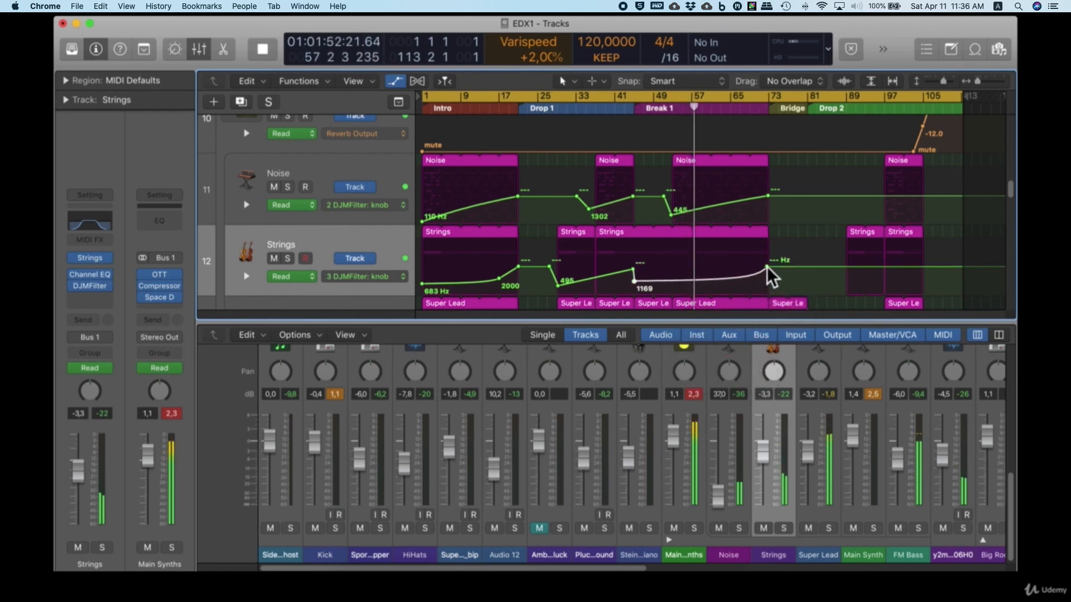
pyautogui.moveTo(768, 266); pyautogui.dragTo(769, 278)
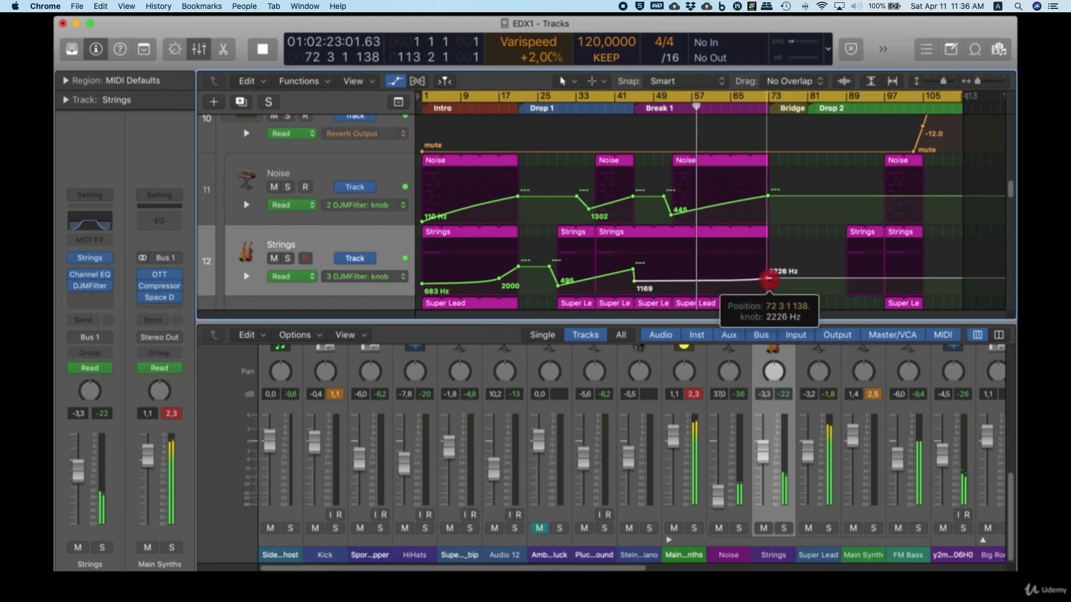
pyautogui.click(845, 277)
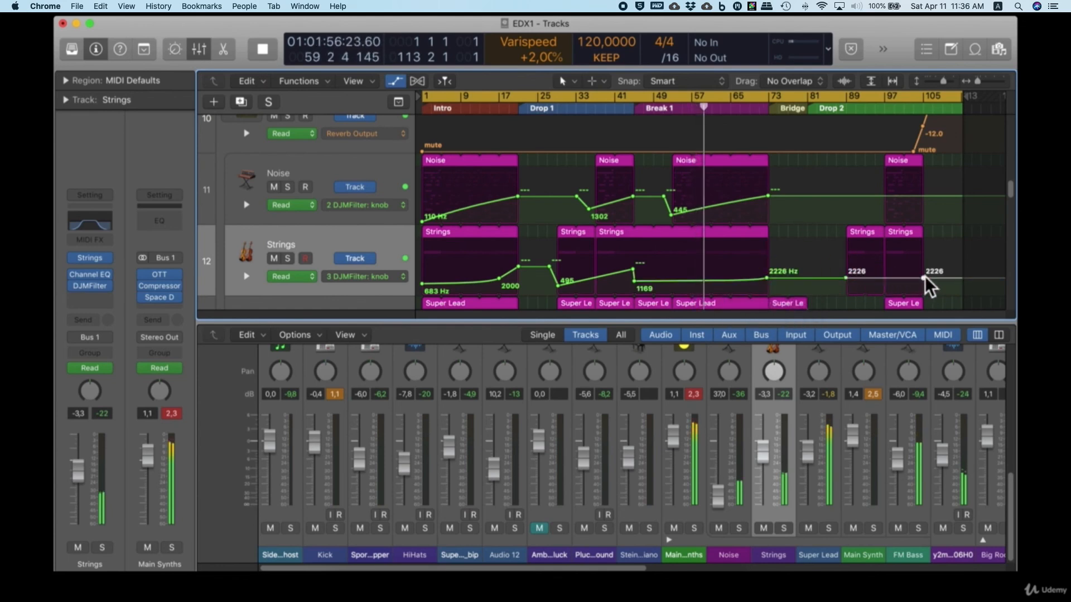
pyautogui.click(921, 269)
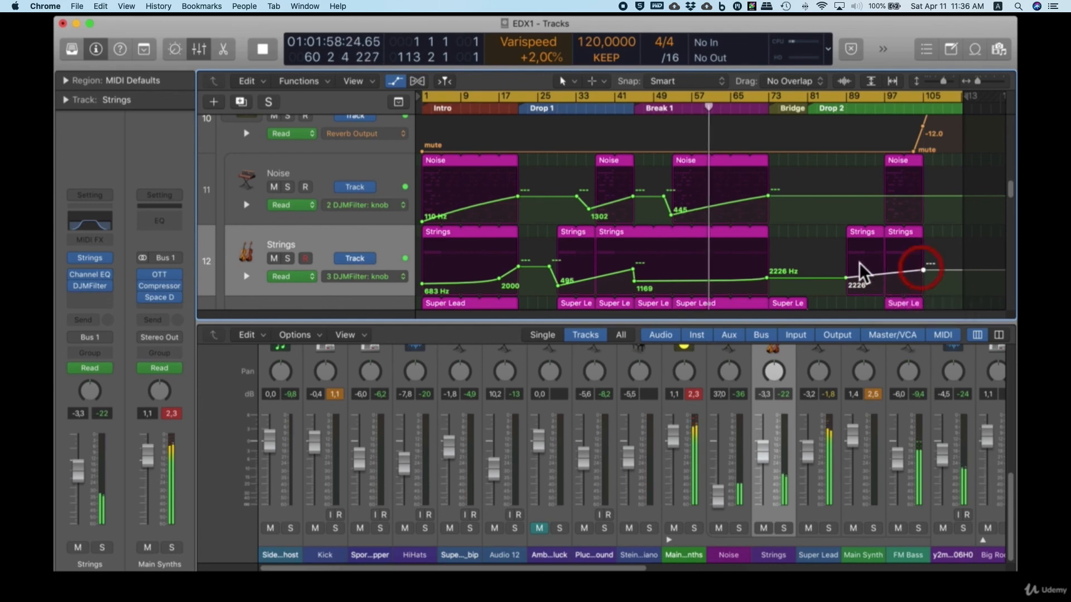
pyautogui.press('a')
# - Raise the Big Room channel to 4.1 dB, the first Deep Tech channel to -1.7 dB and the last Deep Tech channel to 1.7 dB
pyautogui.scroll(-3, 813, 246)
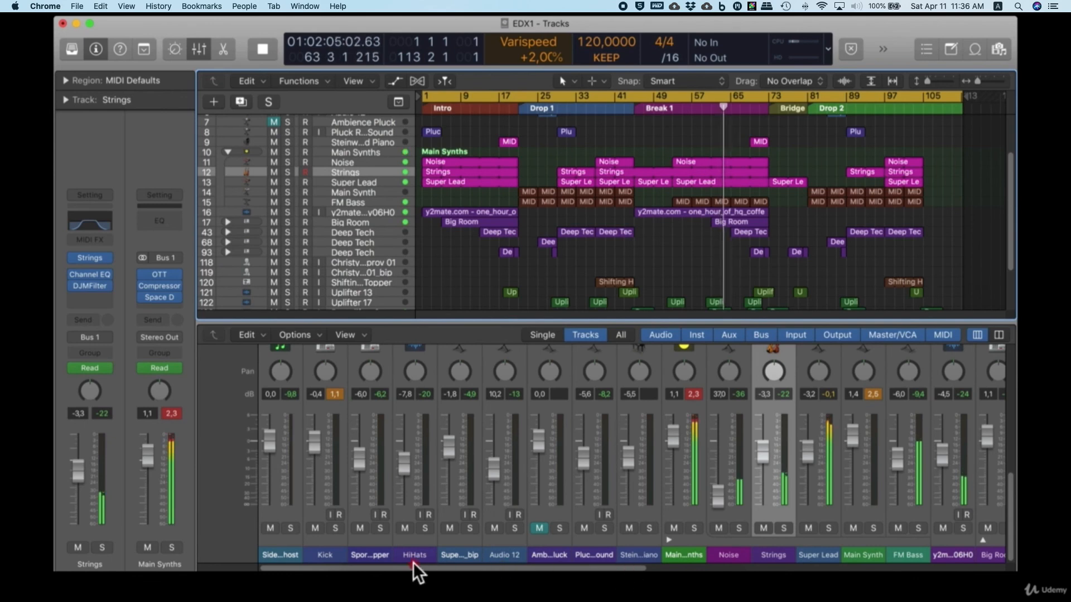
pyautogui.moveTo(413, 566); pyautogui.dragTo(617, 558)
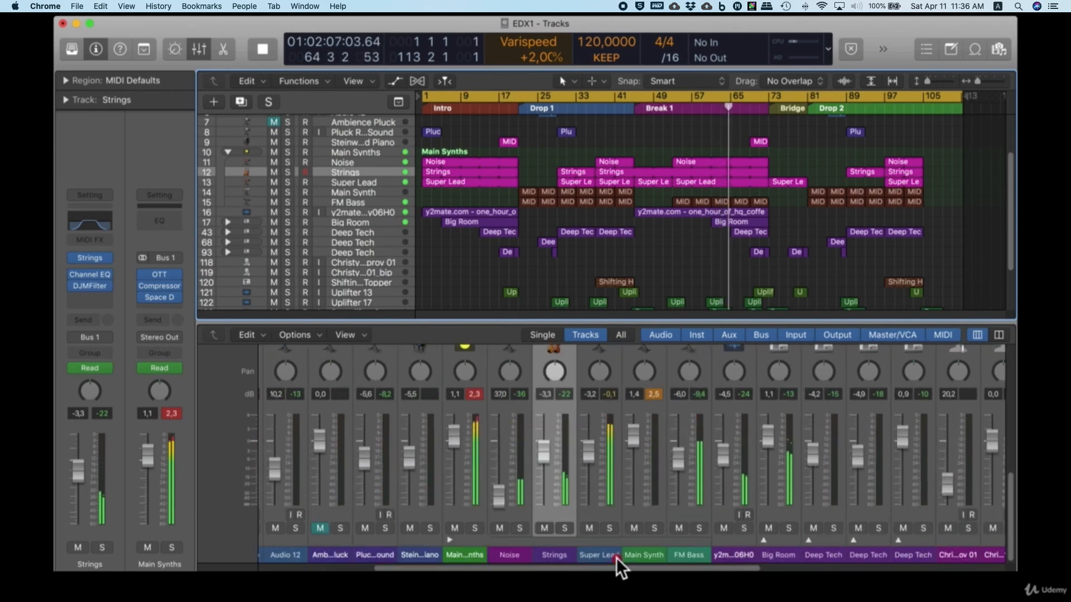
pyautogui.moveTo(769, 441); pyautogui.dragTo(776, 413)
pyautogui.moveTo(812, 453); pyautogui.dragTo(771, 423)
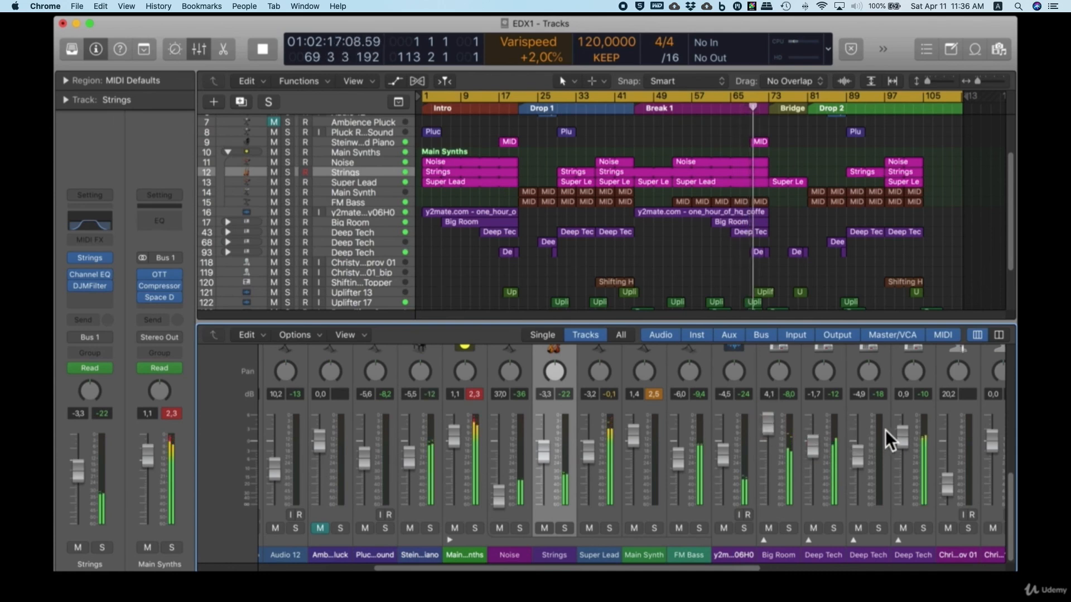
pyautogui.moveTo(899, 432); pyautogui.dragTo(898, 423)
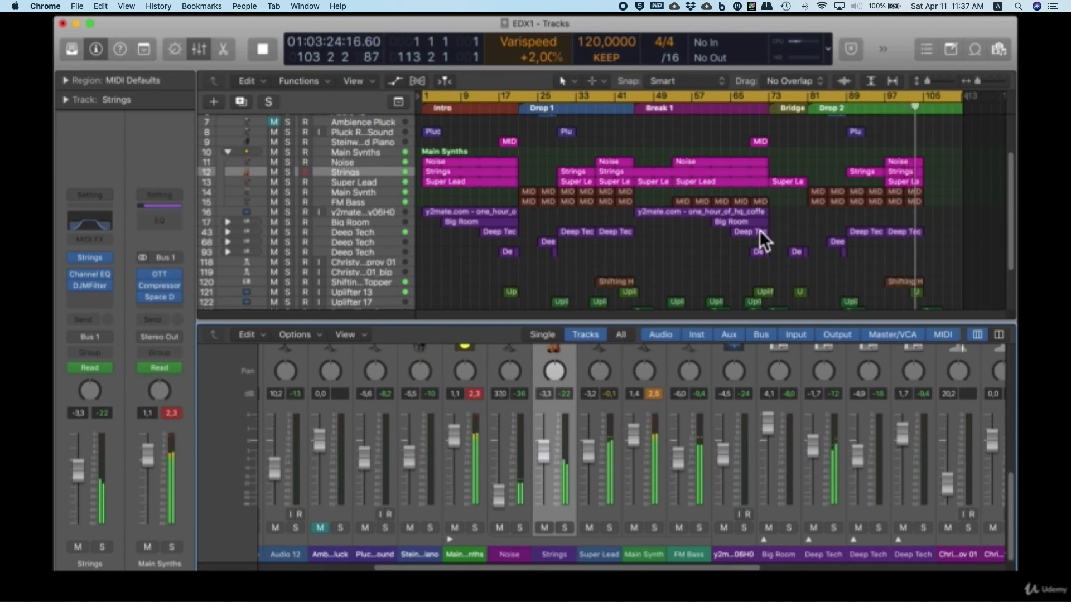
# - Lower the Strings channel's volume to -6.0 dB and stop playback near the end of the song
pyautogui.moveTo(543, 451); pyautogui.dragTo(541, 468)
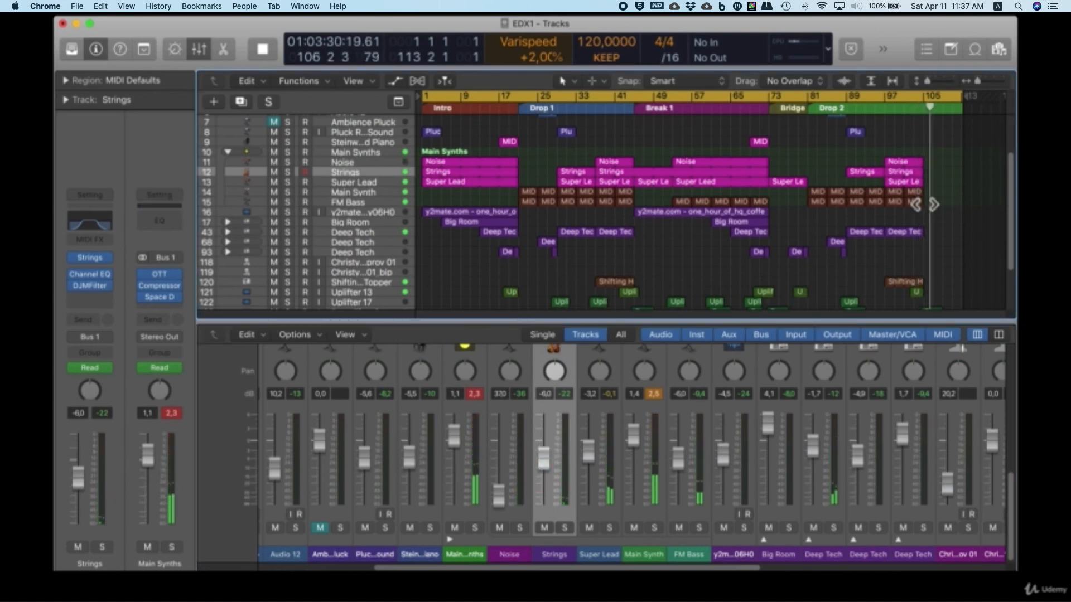
pyautogui.press('space')
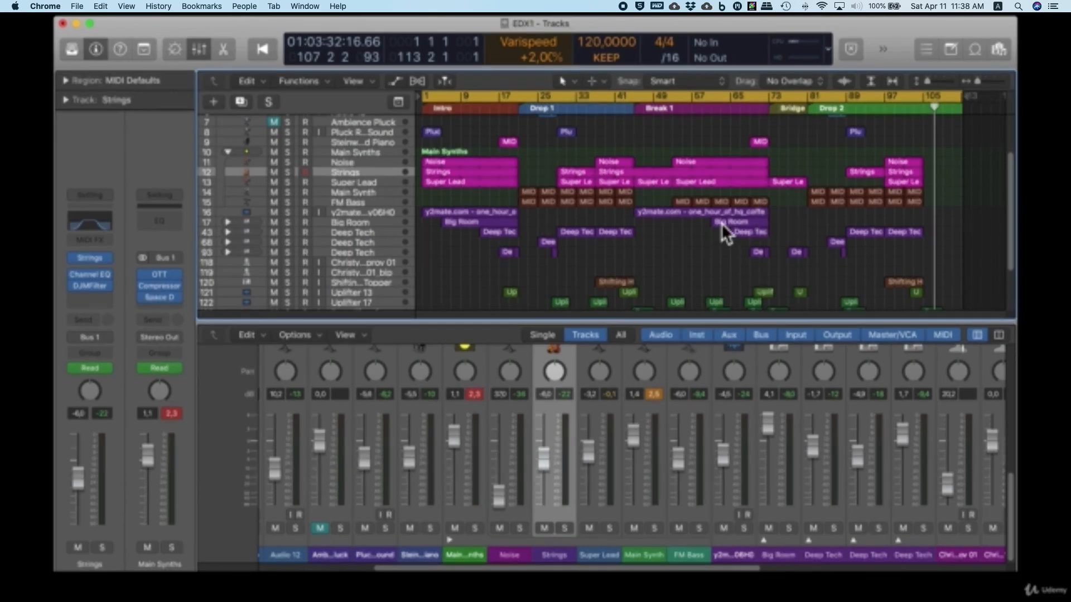
pyautogui.scroll(3, 695, 133)
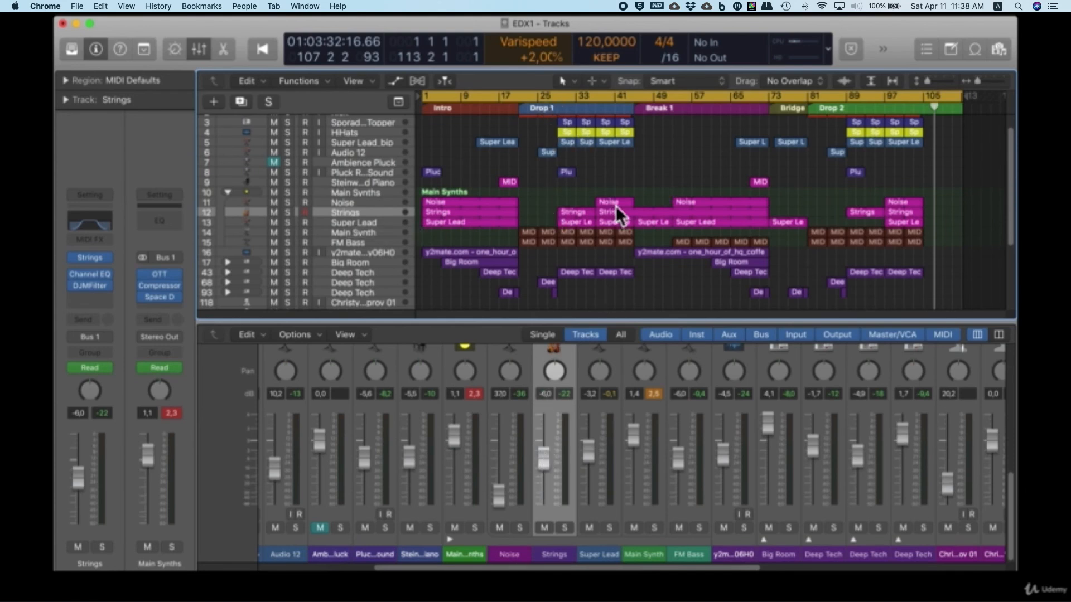
pyautogui.scroll(2, 668, 205)
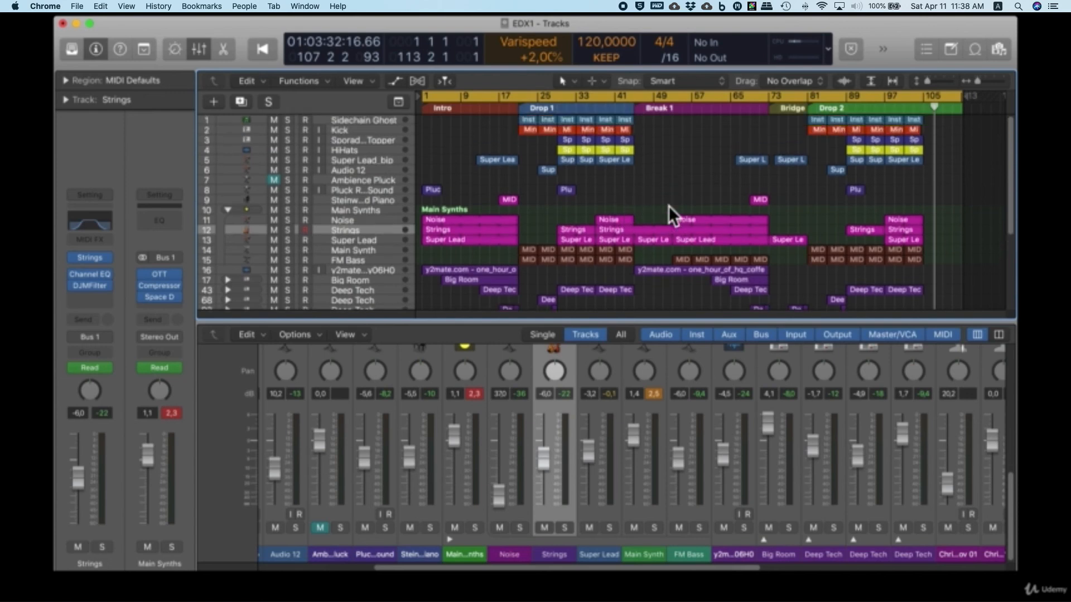